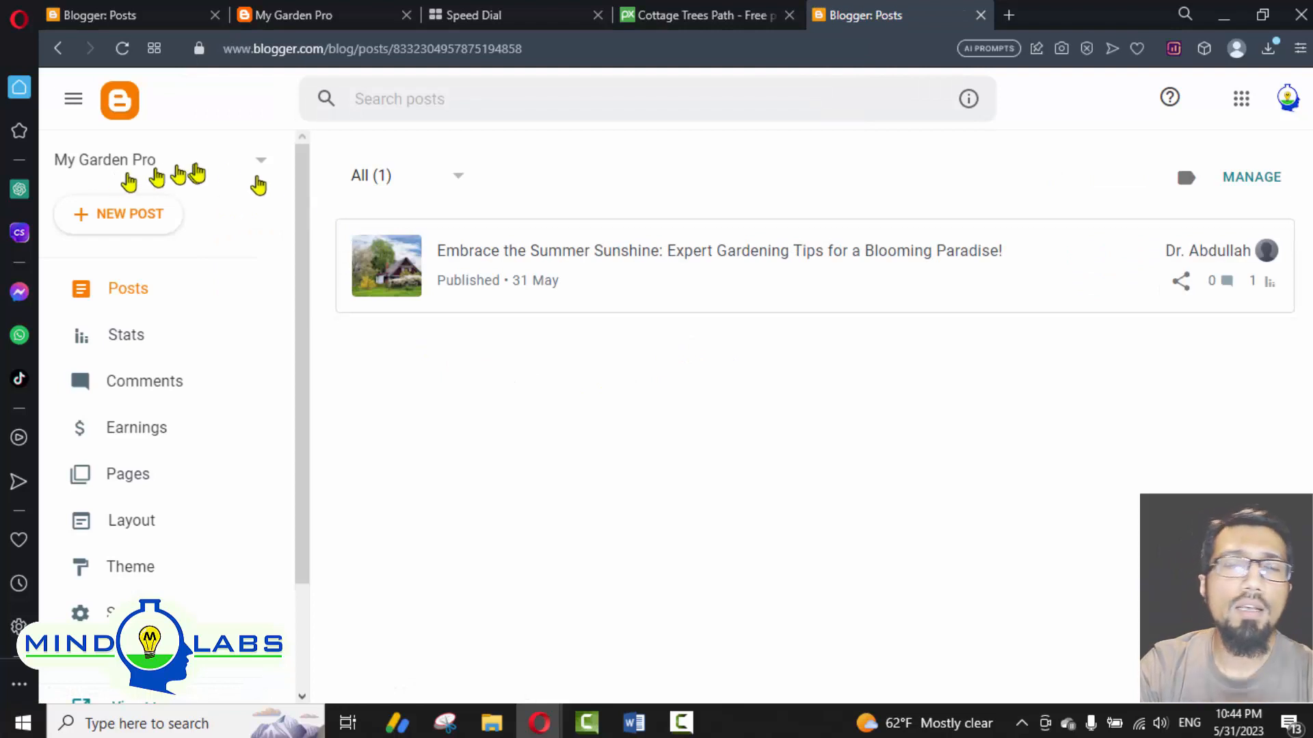
Step: Start creating a new blog with the title "Health Pro Tips" and continue to the address choice
{"action": "left_click", "coordinate": [267, 178]}
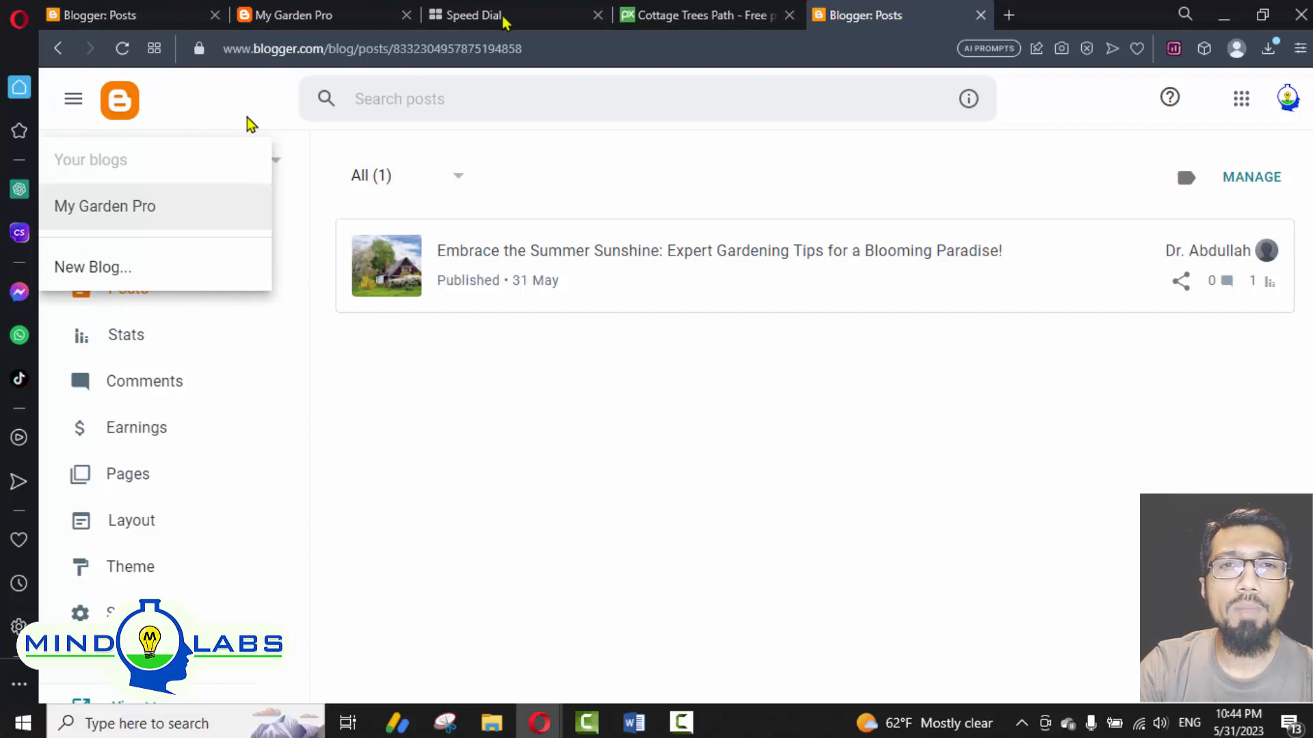
{"action": "left_click", "coordinate": [294, 15]}
{"action": "left_click", "coordinate": [140, 13]}
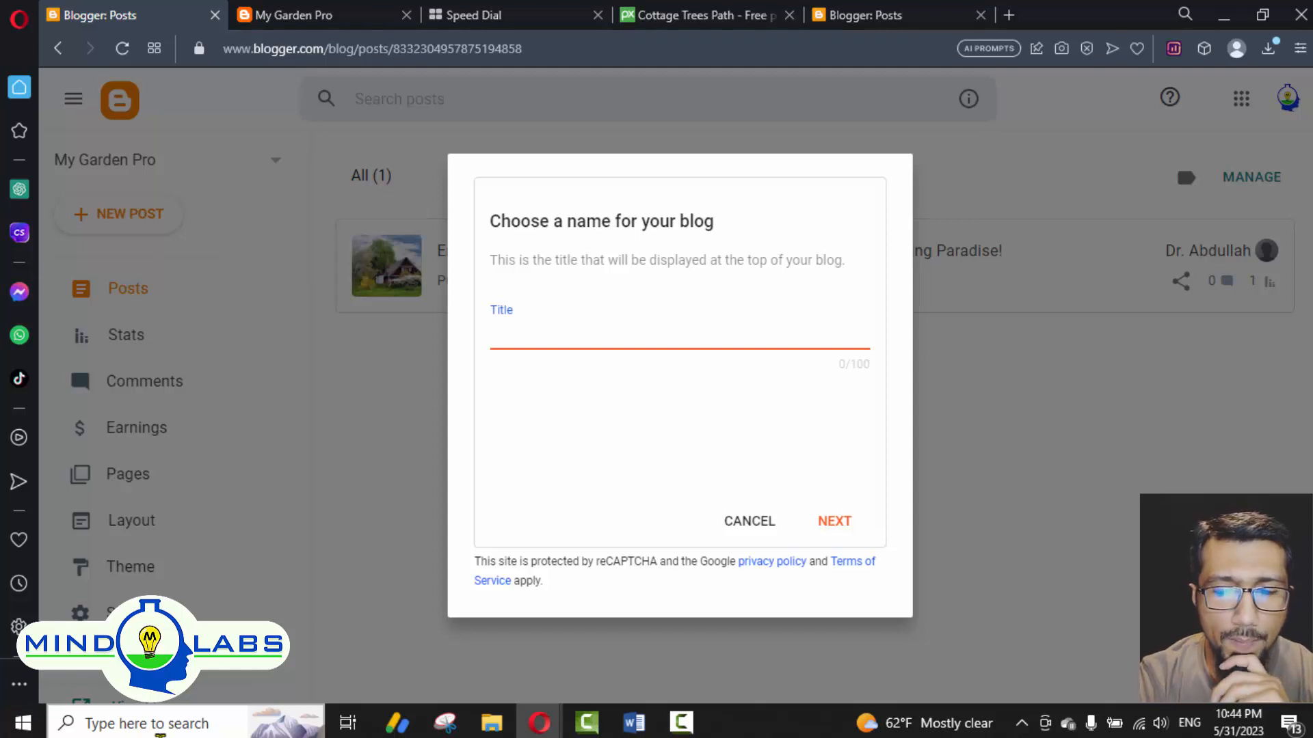
{"action": "type", "text": "HEa"}
{"action": "key", "text": "BackSpace"}
{"action": "key", "text": "BackSpace"}
{"action": "type", "text": "ealth "}
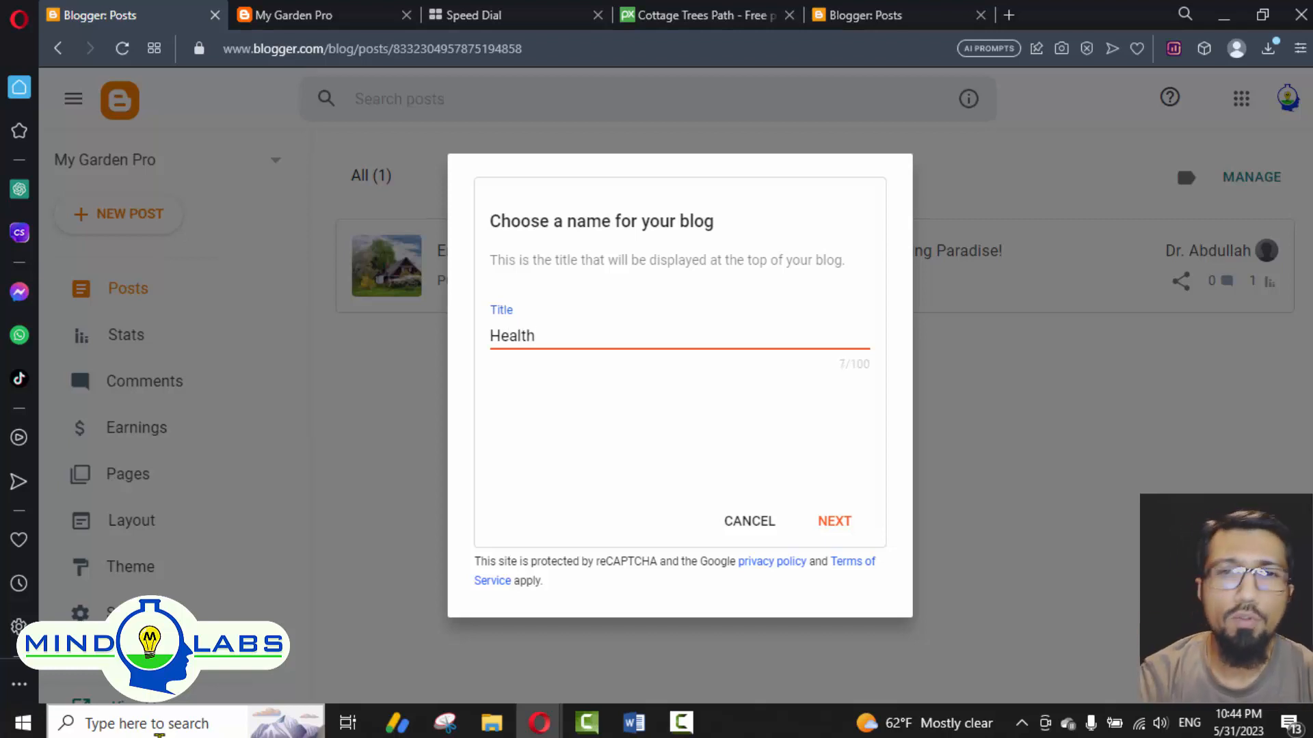
{"action": "type", "text": "Pro Tips"}
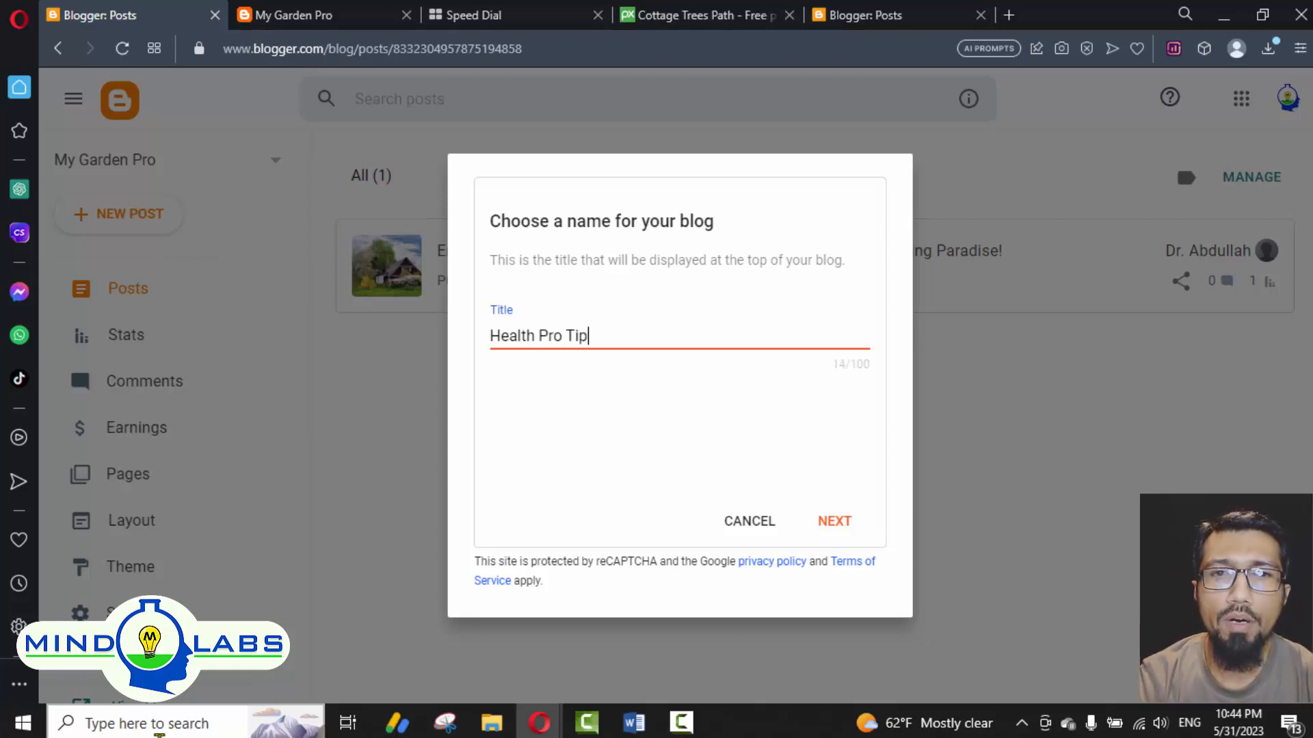
{"action": "left_click", "coordinate": [842, 522]}
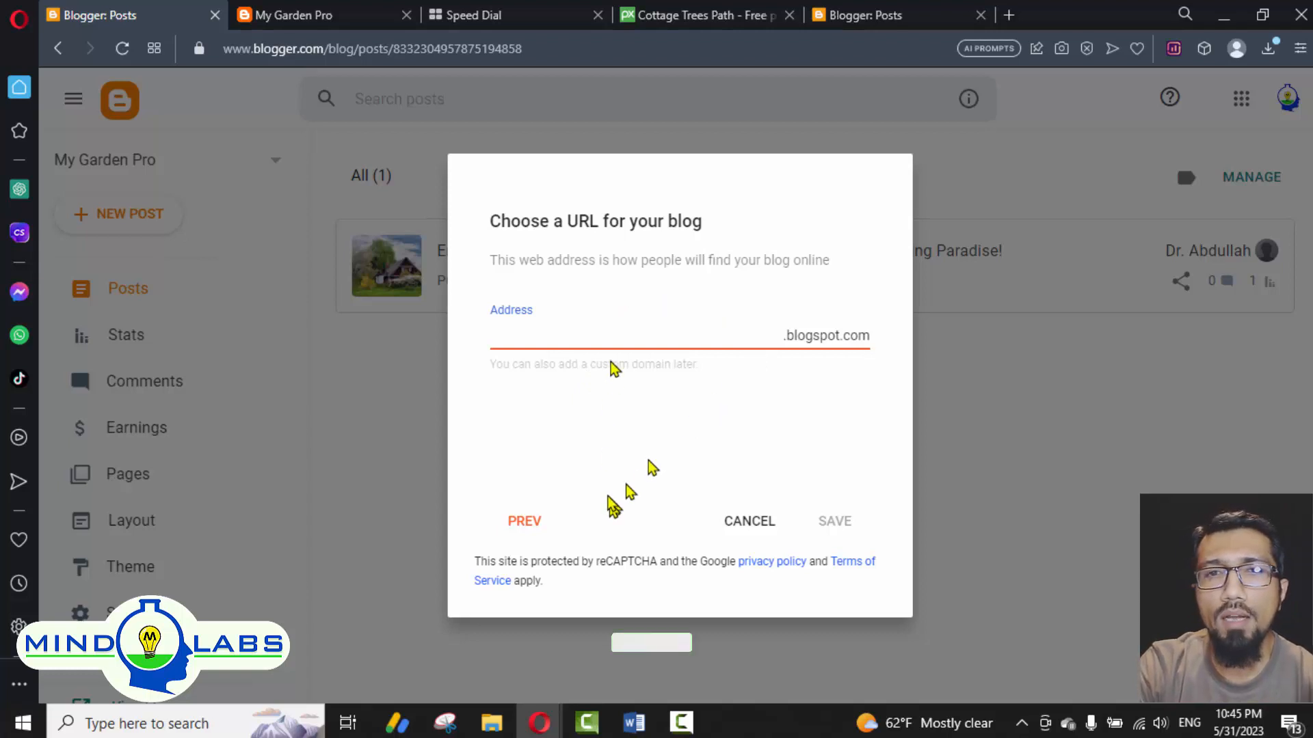
Step: Try "healthprotips" as the new blog's blogspot.com address
{"action": "left_click", "coordinate": [906, 352]}
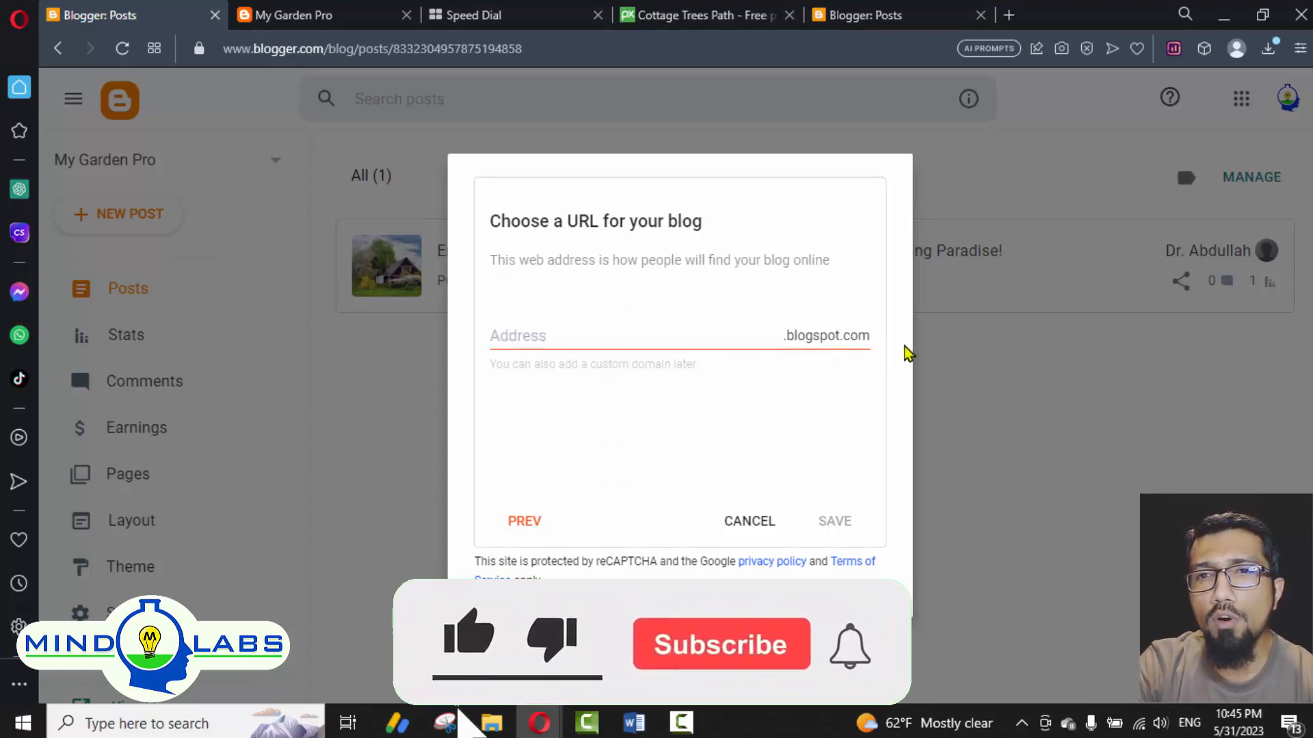
{"action": "left_click", "coordinate": [703, 344]}
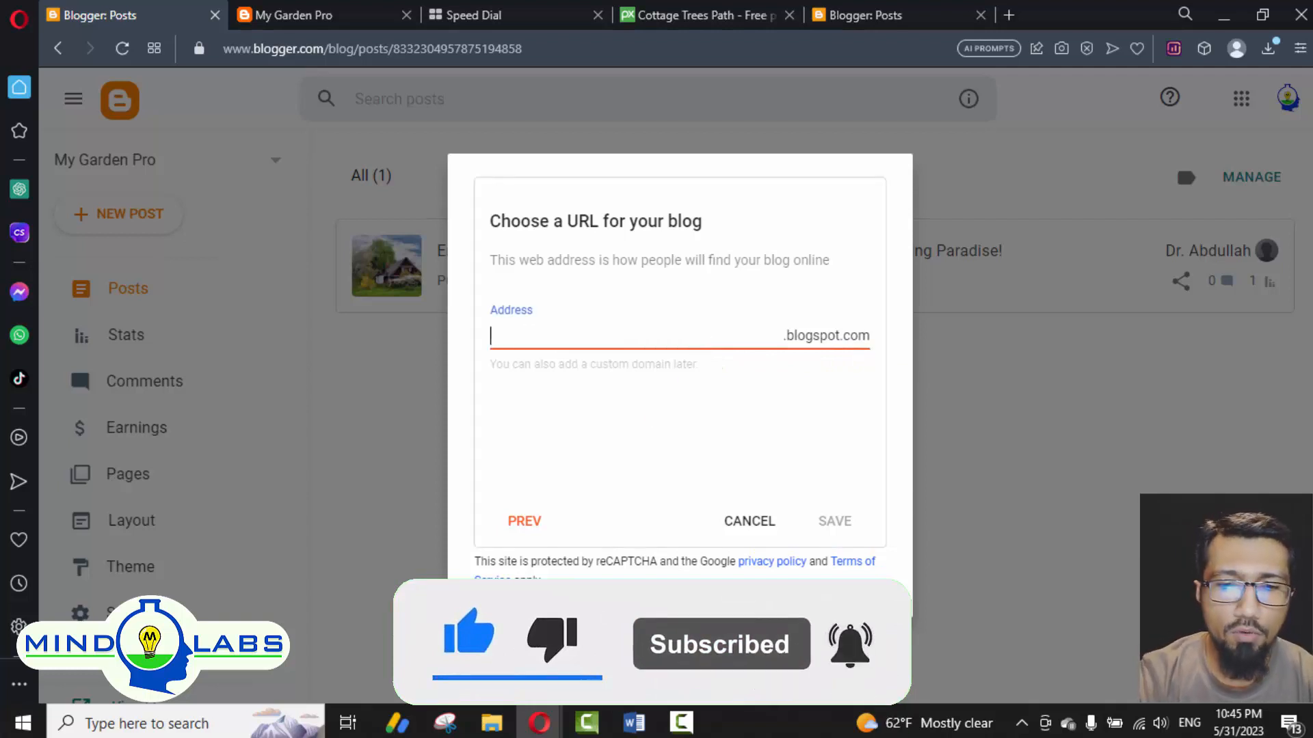
{"action": "type", "text": "healthprotips"}
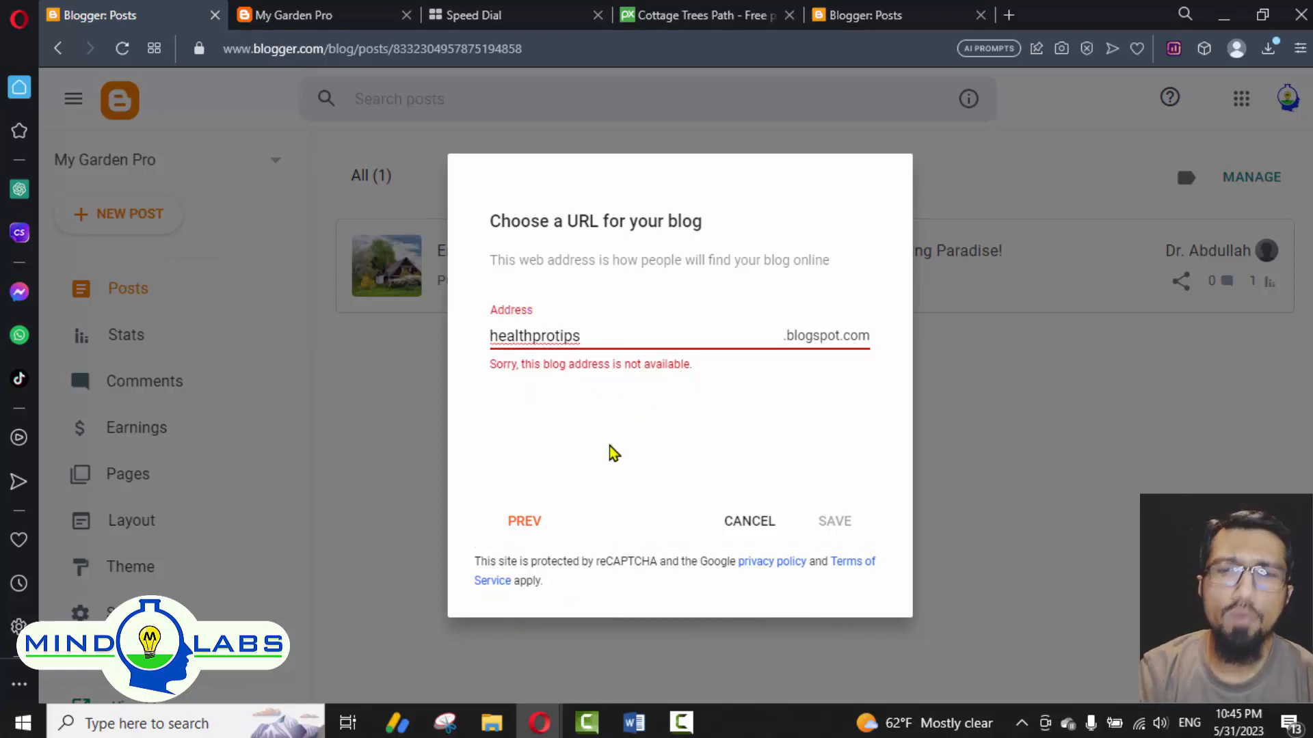
Step: Replace the "protips" ending of the blog address so that it reads "healthfitnessprotips"
{"action": "key", "text": "BackSpace"}
{"action": "key", "text": "BackSpace"}
{"action": "key", "text": "BackSpace"}
{"action": "key", "text": "BackSpace"}
{"action": "key", "text": "BackSpace"}
{"action": "key", "text": "BackSpace"}
{"action": "key", "text": "BackSpace"}
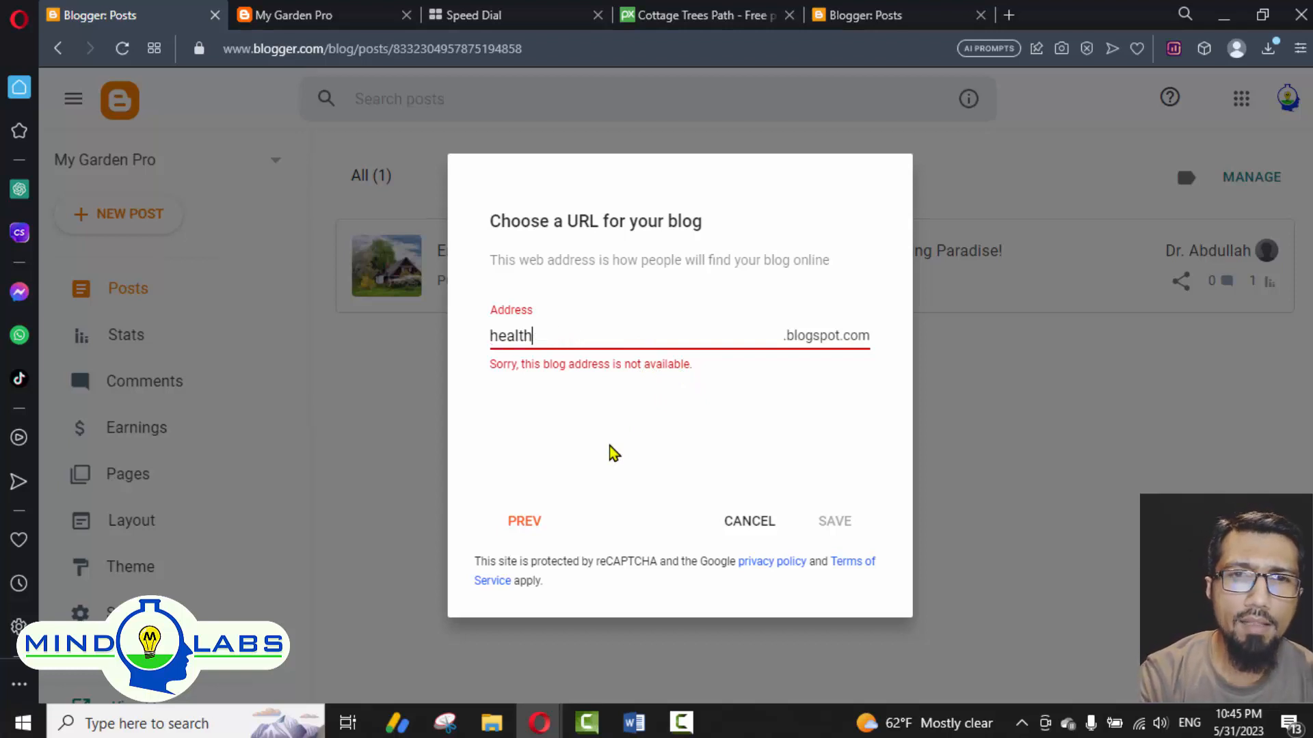
{"action": "type", "text": "fitnessprotips"}
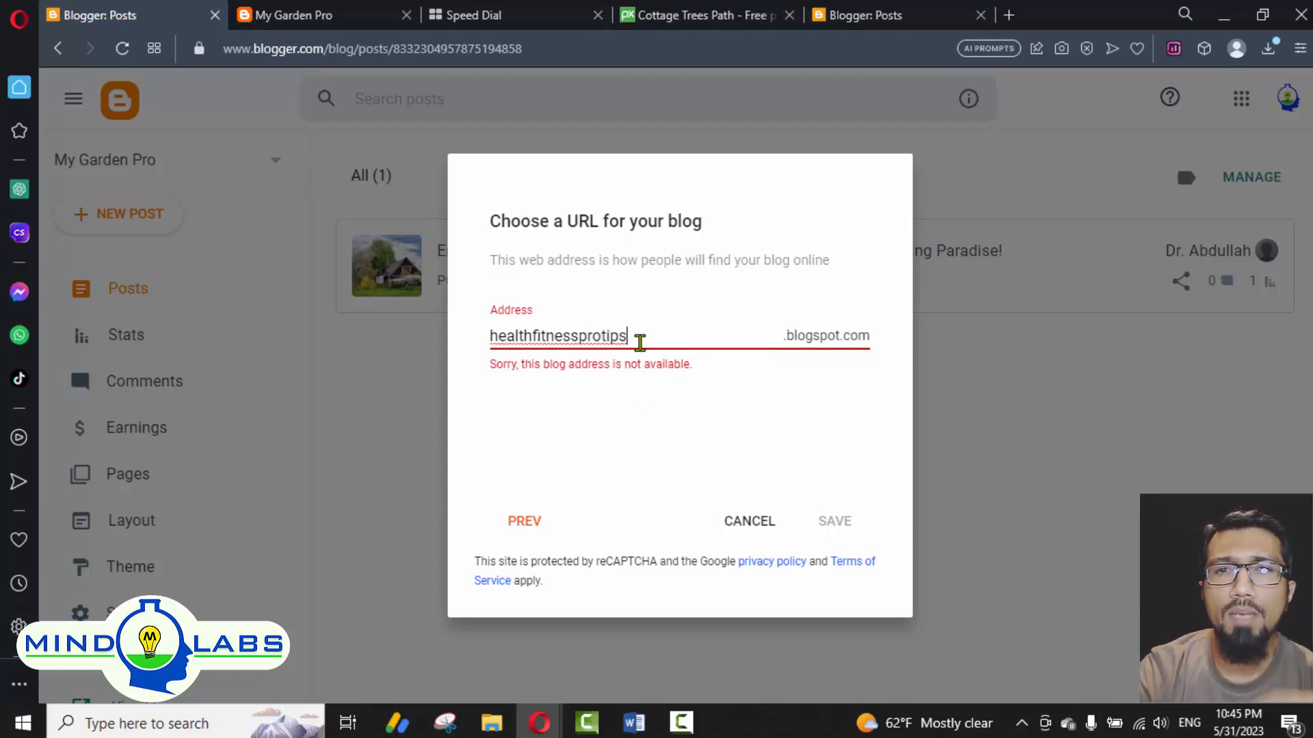
Step: Change the blog address to "healthyfitnessprotips" and save the new blog
{"action": "left_click", "coordinate": [532, 336]}
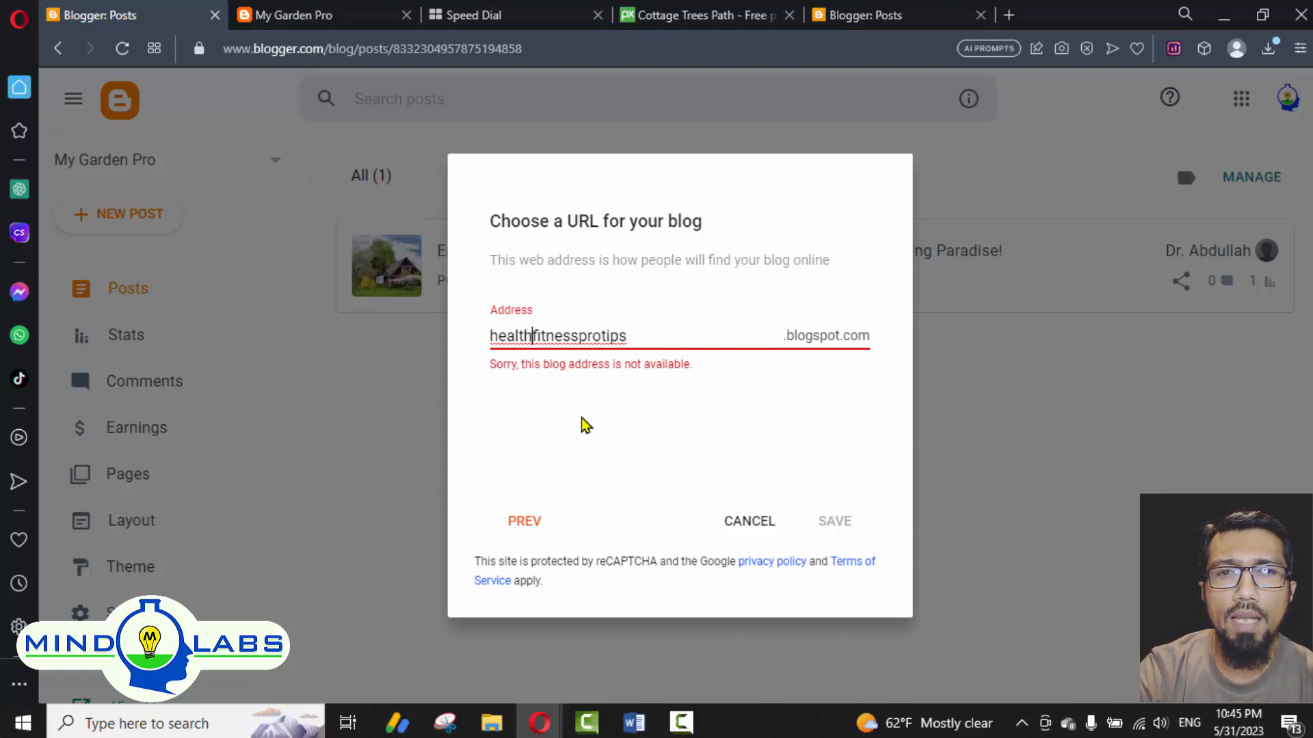
{"action": "type", "text": "y"}
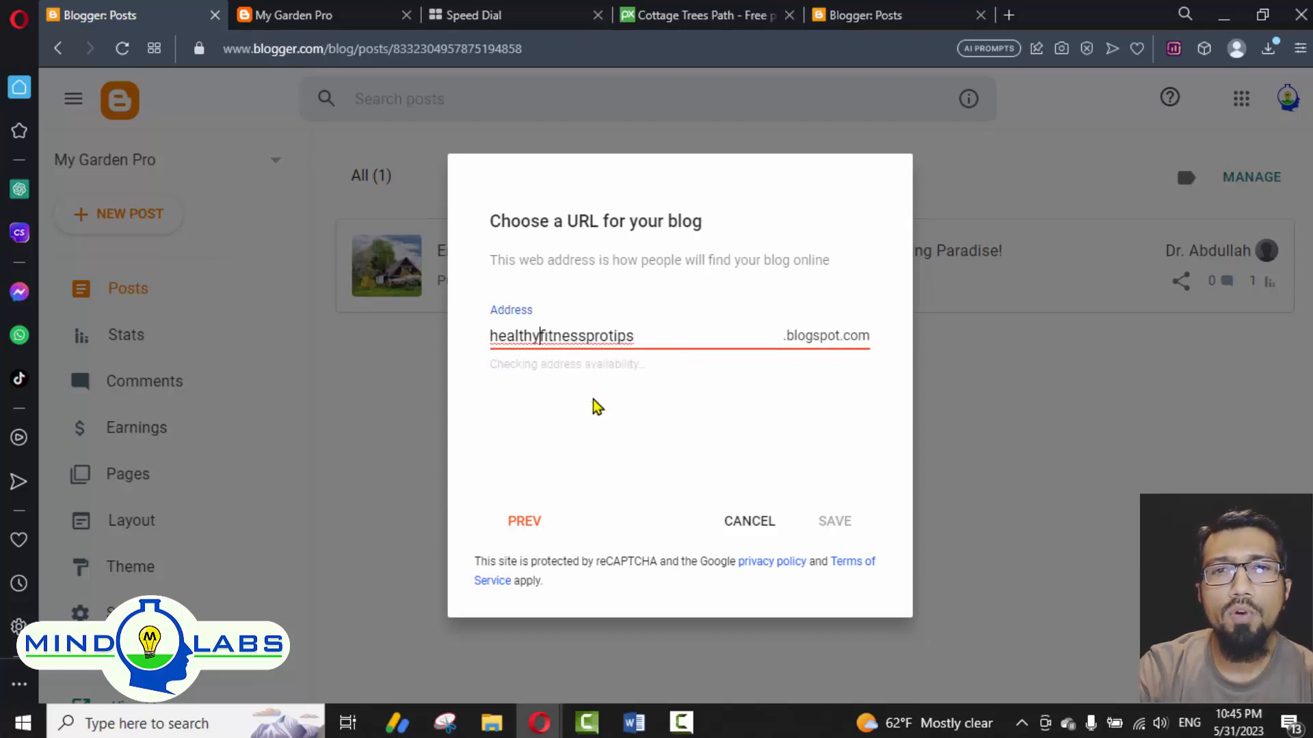
{"action": "left_click_drag", "start_coordinate": [632, 337], "coordinate": [410, 353]}
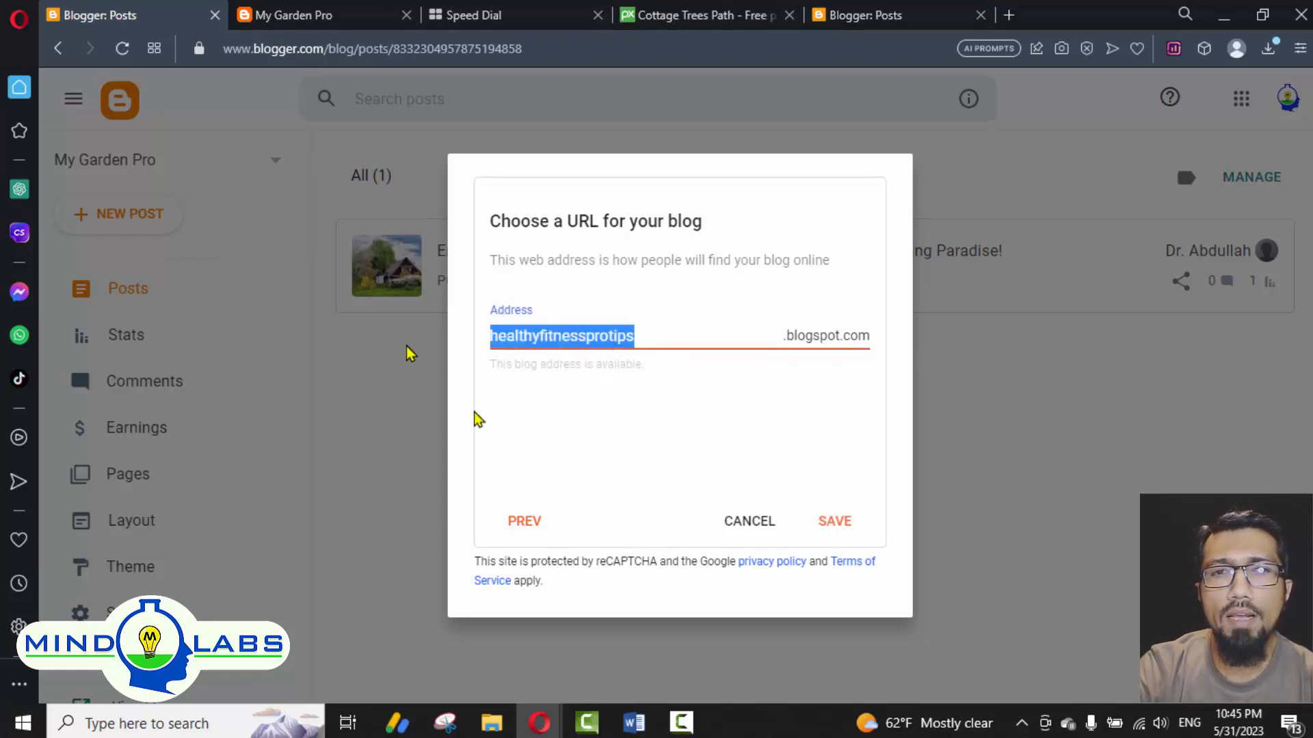
{"action": "left_click", "coordinate": [848, 534]}
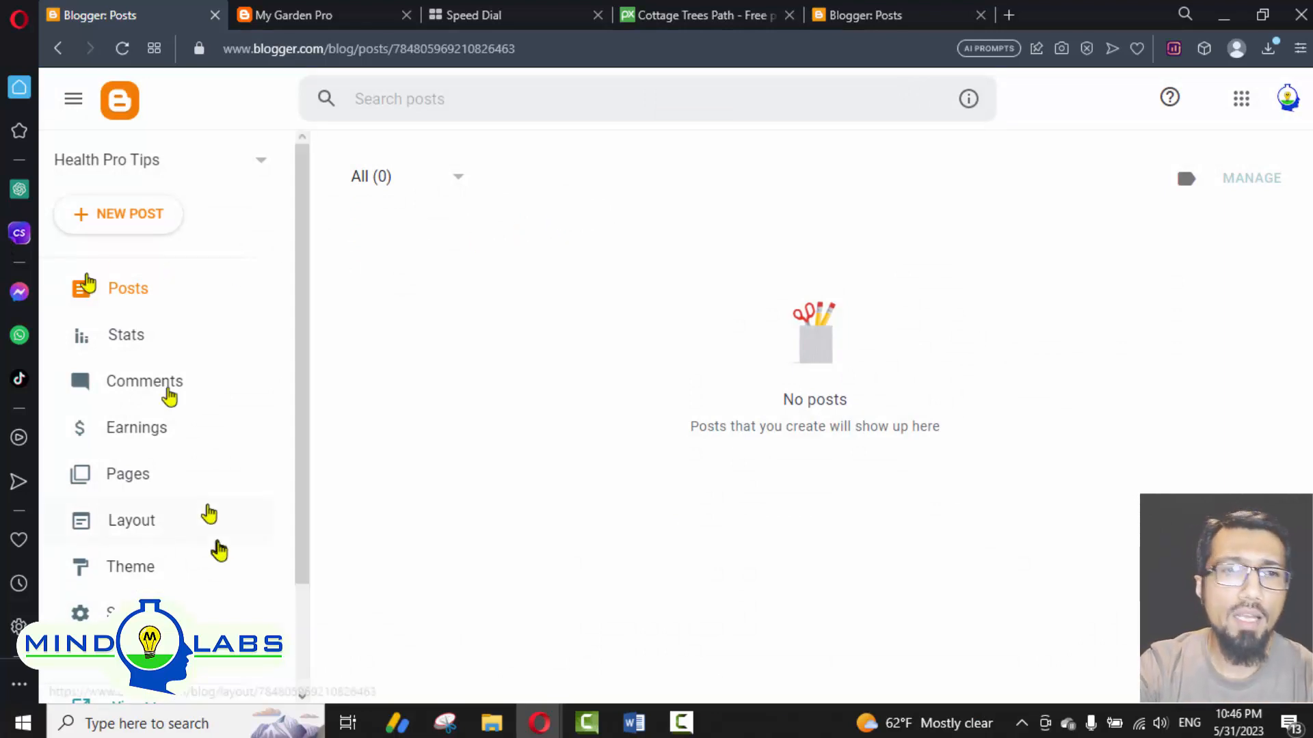
Step: View the live Health Pro Tips site and its profile sidebar, and return to the dashboard to look over its sections
{"action": "scroll", "coordinate": [211, 540], "scroll_direction": "down", "scroll_amount": 2}
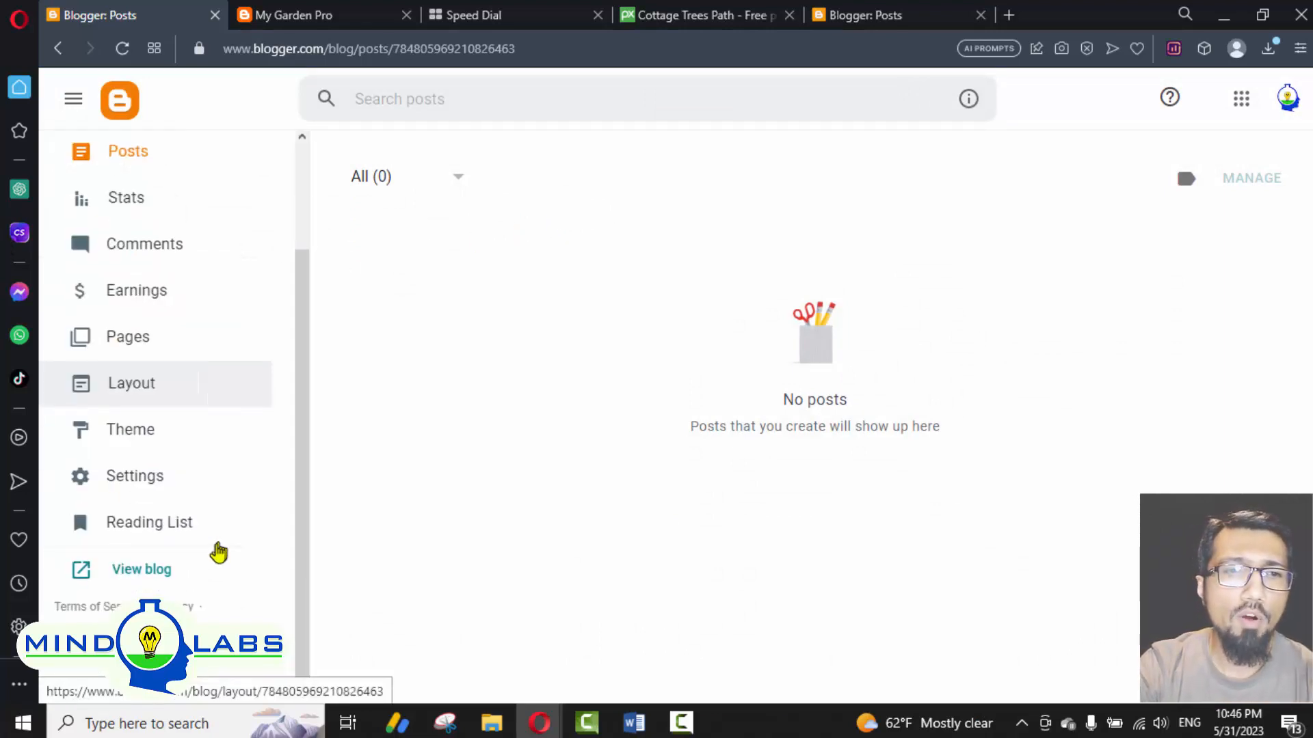
{"action": "left_click", "coordinate": [140, 573]}
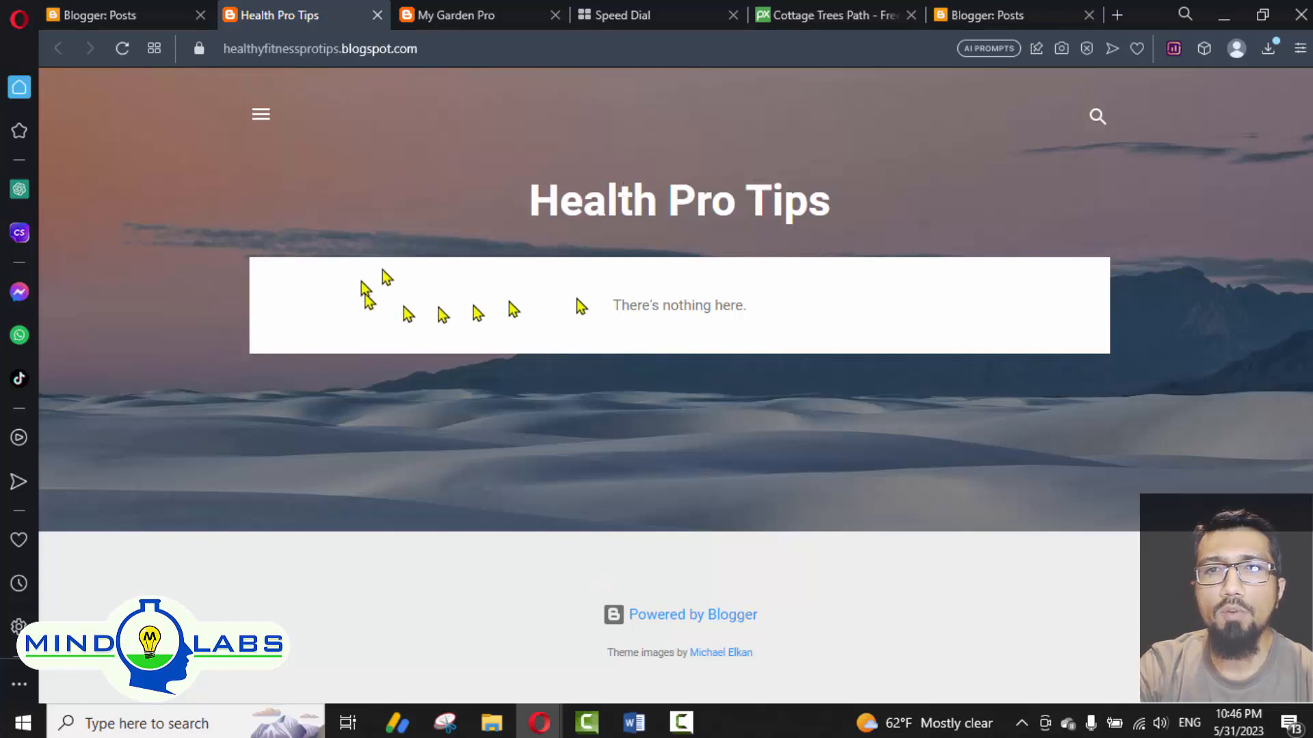
{"action": "triple_click", "coordinate": [655, 320]}
{"action": "left_click", "coordinate": [260, 116]}
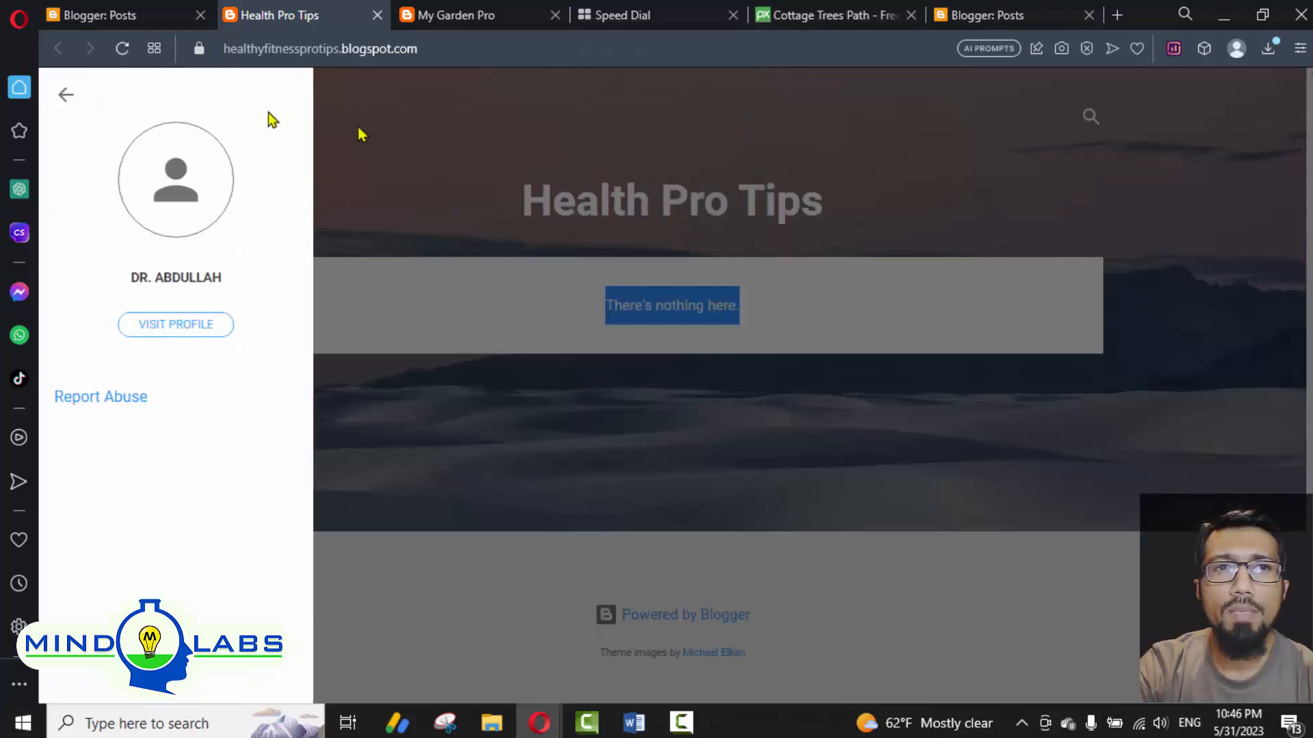
{"action": "left_click", "coordinate": [65, 94]}
{"action": "left_click", "coordinate": [99, 15]}
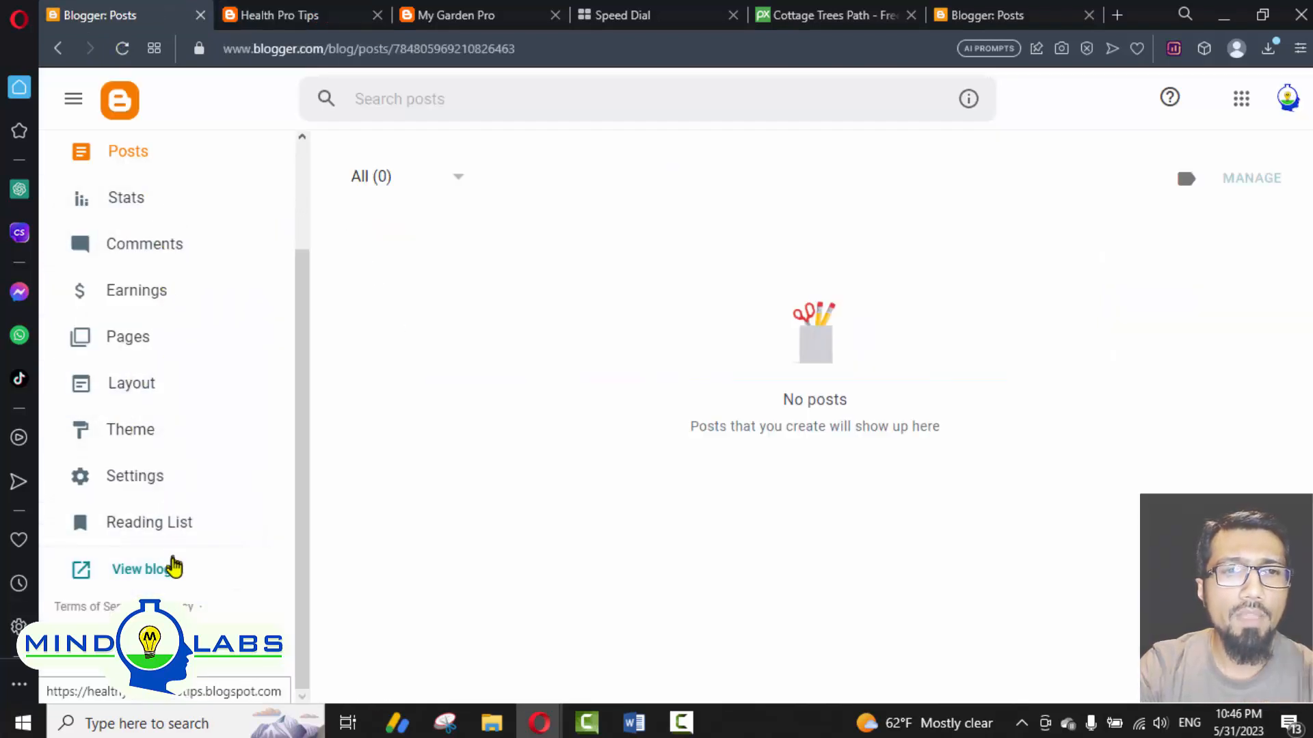
{"action": "scroll", "coordinate": [175, 566], "scroll_direction": "up", "scroll_amount": 2}
{"action": "scroll", "coordinate": [164, 547], "scroll_direction": "down", "scroll_amount": 2}
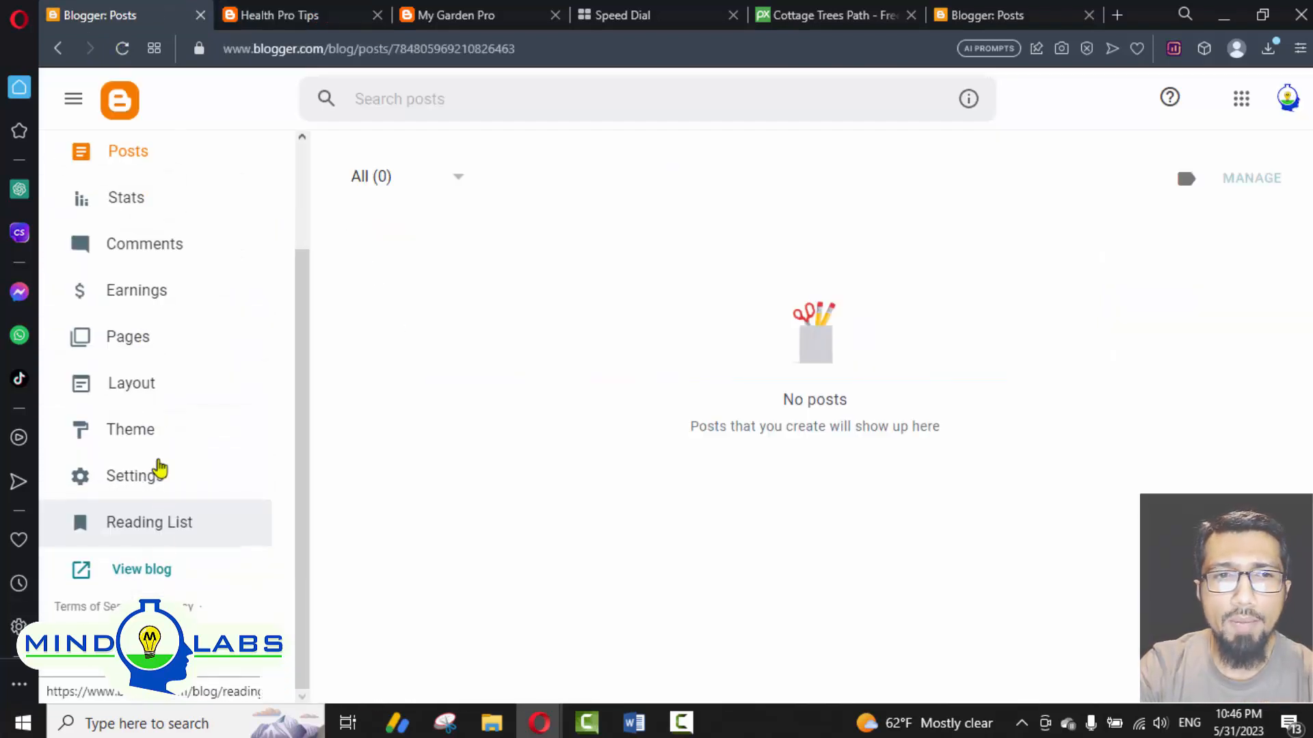
{"action": "scroll", "coordinate": [165, 308], "scroll_direction": "up", "scroll_amount": 2}
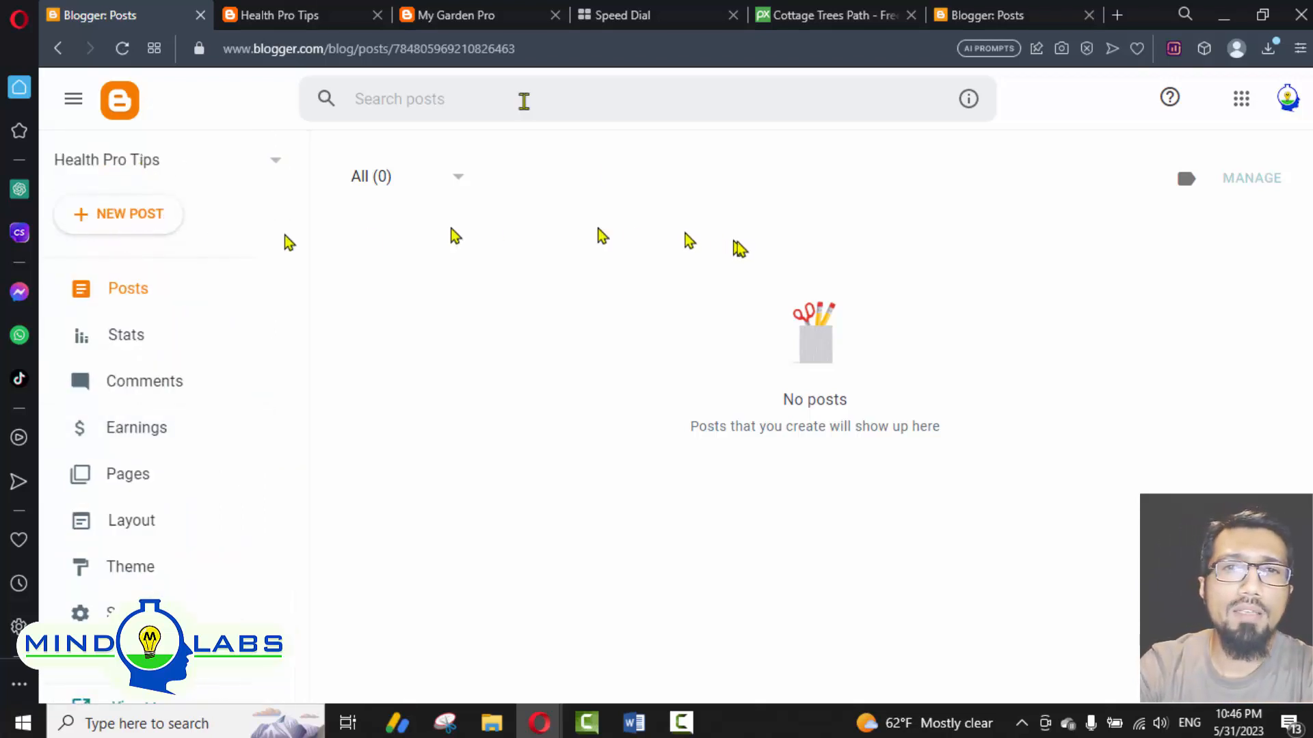
Step: Read the summer gardening post on the My Garden Pro blog for comparison, and return to the Health Pro Tips dashboard
{"action": "left_click", "coordinate": [432, 10]}
{"action": "scroll", "coordinate": [287, 472], "scroll_direction": "down", "scroll_amount": 2}
{"action": "left_click", "coordinate": [287, 467]}
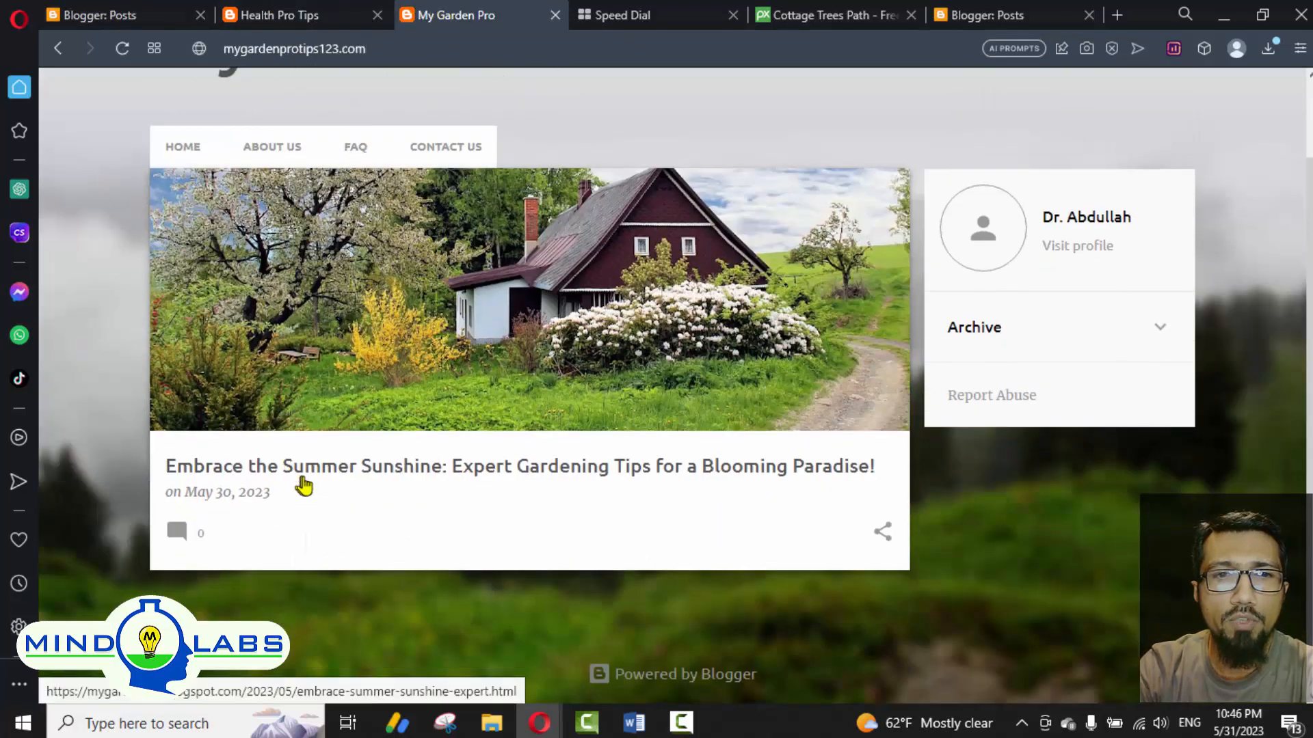
{"action": "scroll", "coordinate": [498, 232], "scroll_direction": "down", "scroll_amount": 20}
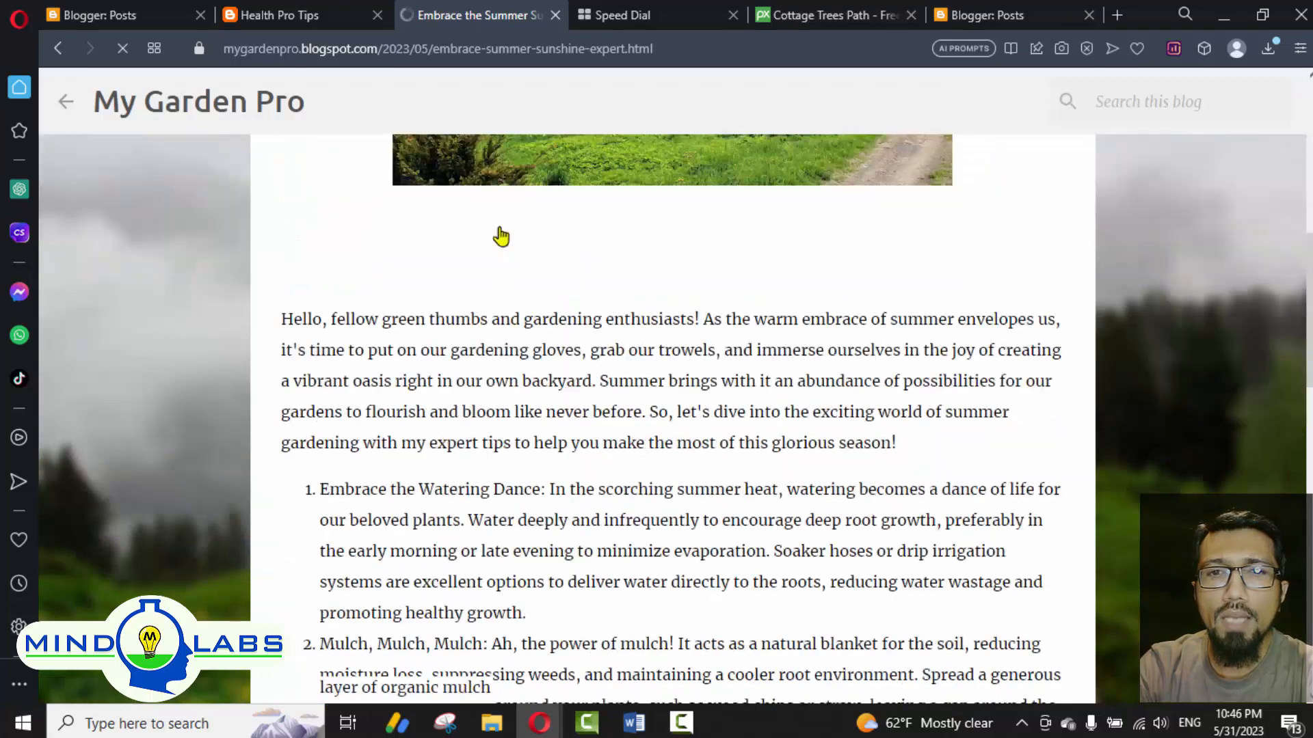
{"action": "scroll", "coordinate": [490, 293], "scroll_direction": "up", "scroll_amount": 20}
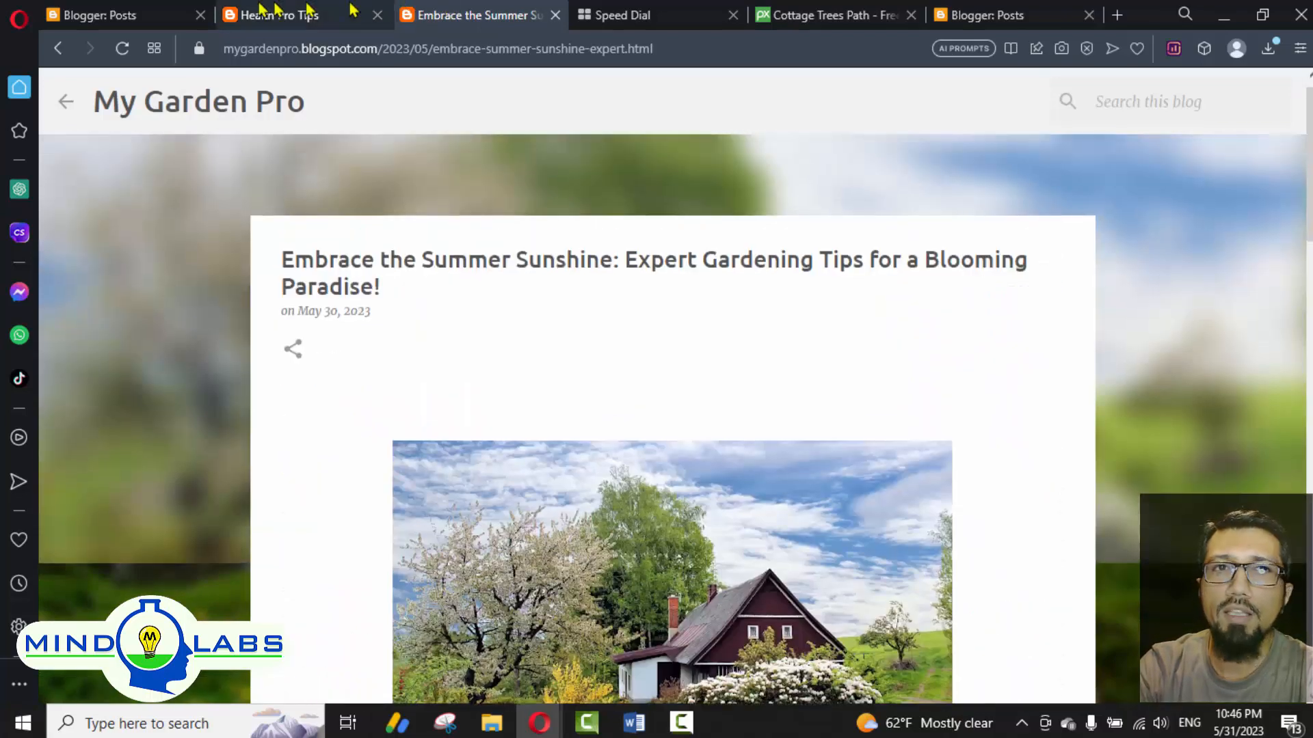
{"action": "left_click", "coordinate": [261, 10]}
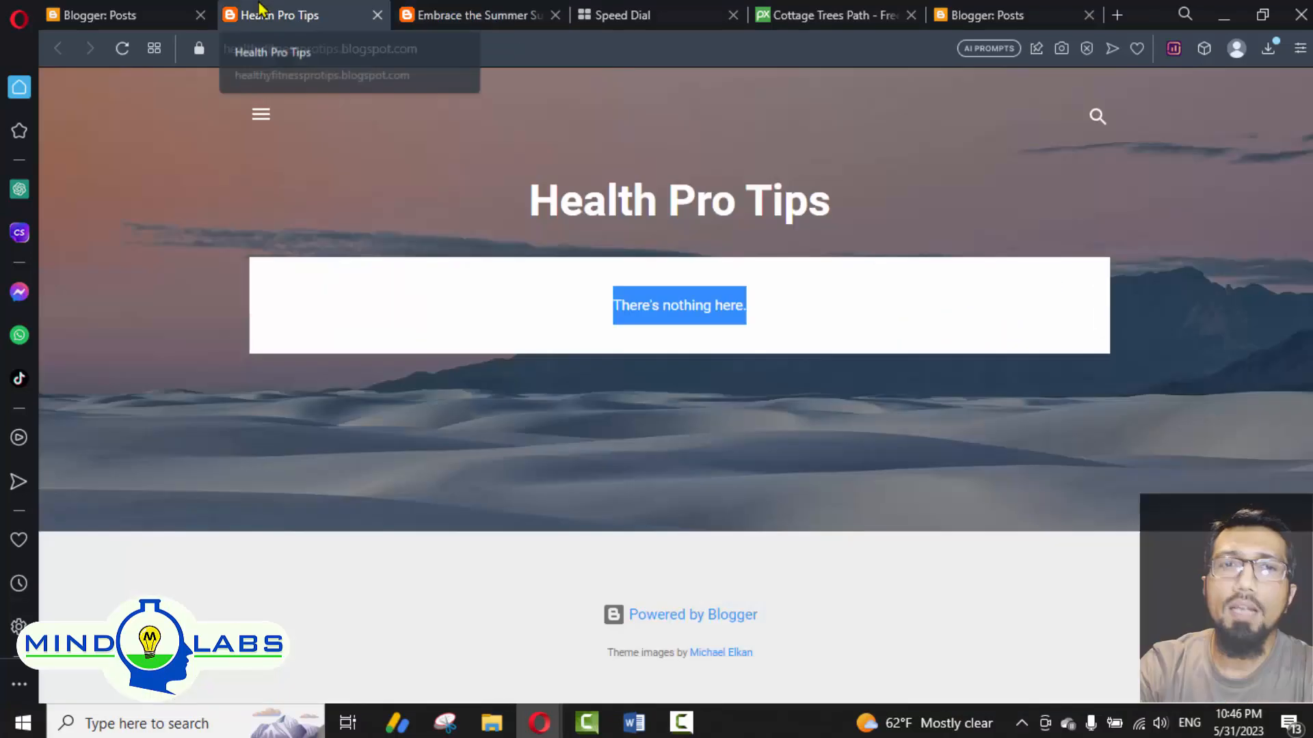
{"action": "left_click", "coordinate": [184, 14]}
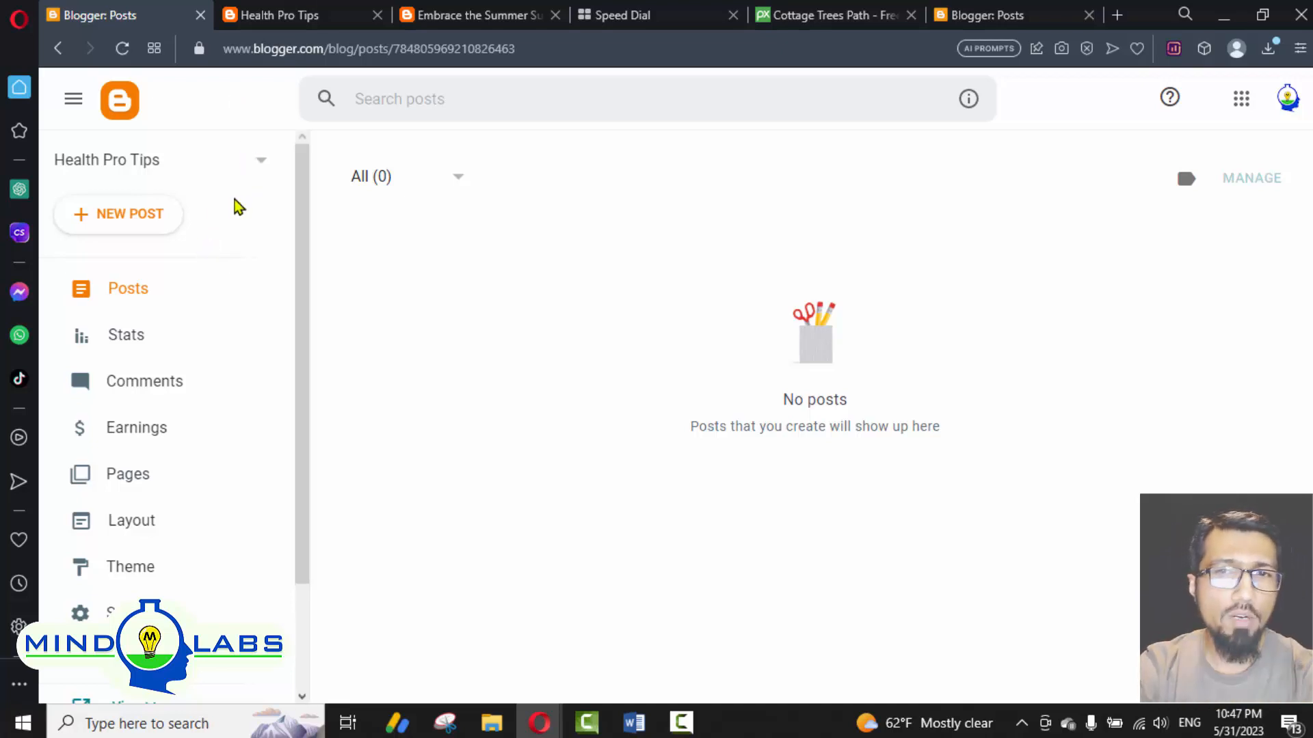
{"action": "scroll", "coordinate": [235, 203], "scroll_direction": "down", "scroll_amount": 2}
{"action": "scroll", "coordinate": [235, 202], "scroll_direction": "up", "scroll_amount": 2}
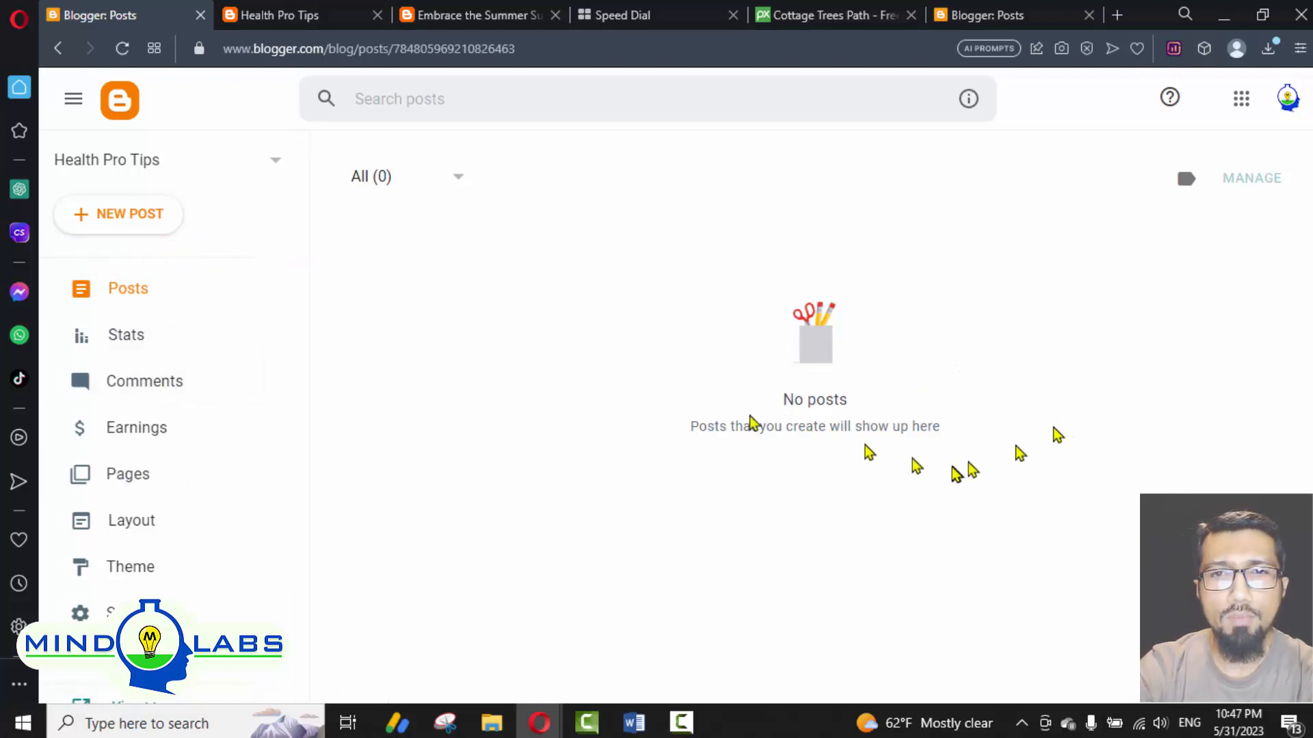
Step: Review the Stats, Comments, Earnings and Pages sections of the Health Pro Tips blog
{"action": "left_click", "coordinate": [161, 345]}
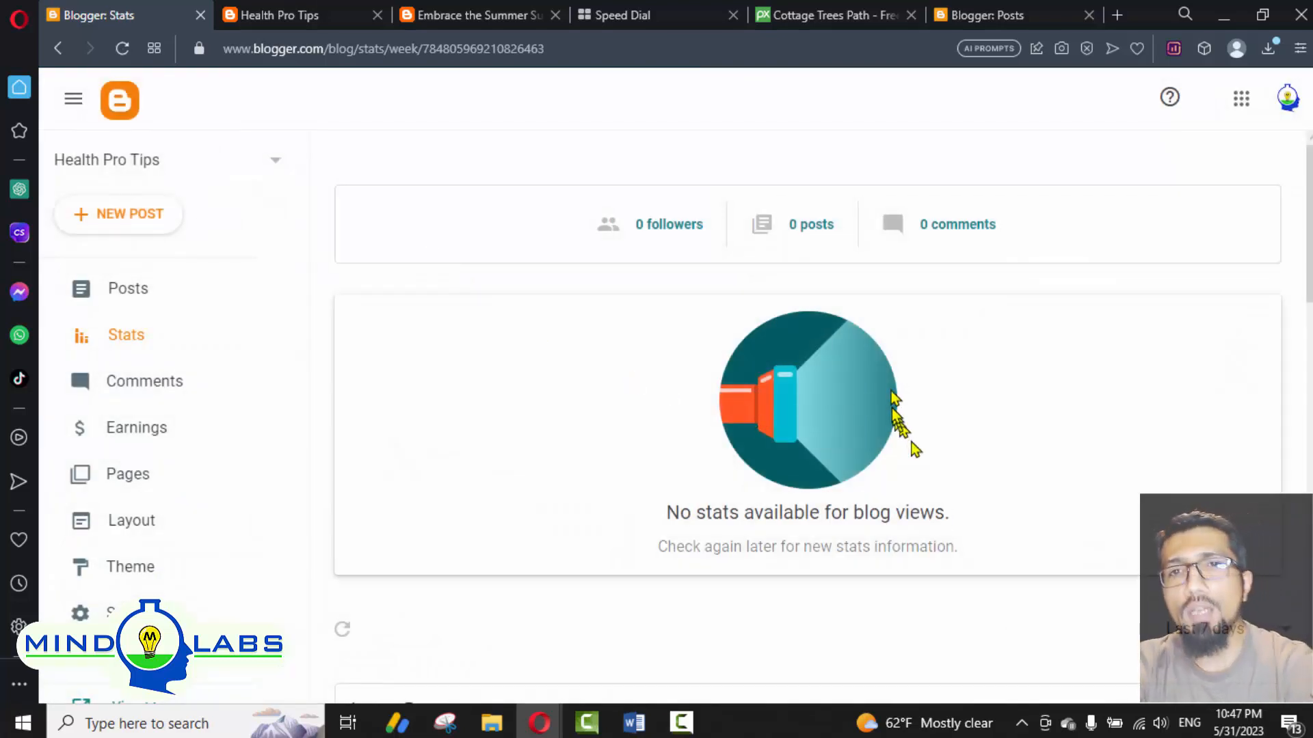
{"action": "scroll", "coordinate": [892, 390], "scroll_direction": "down", "scroll_amount": 10}
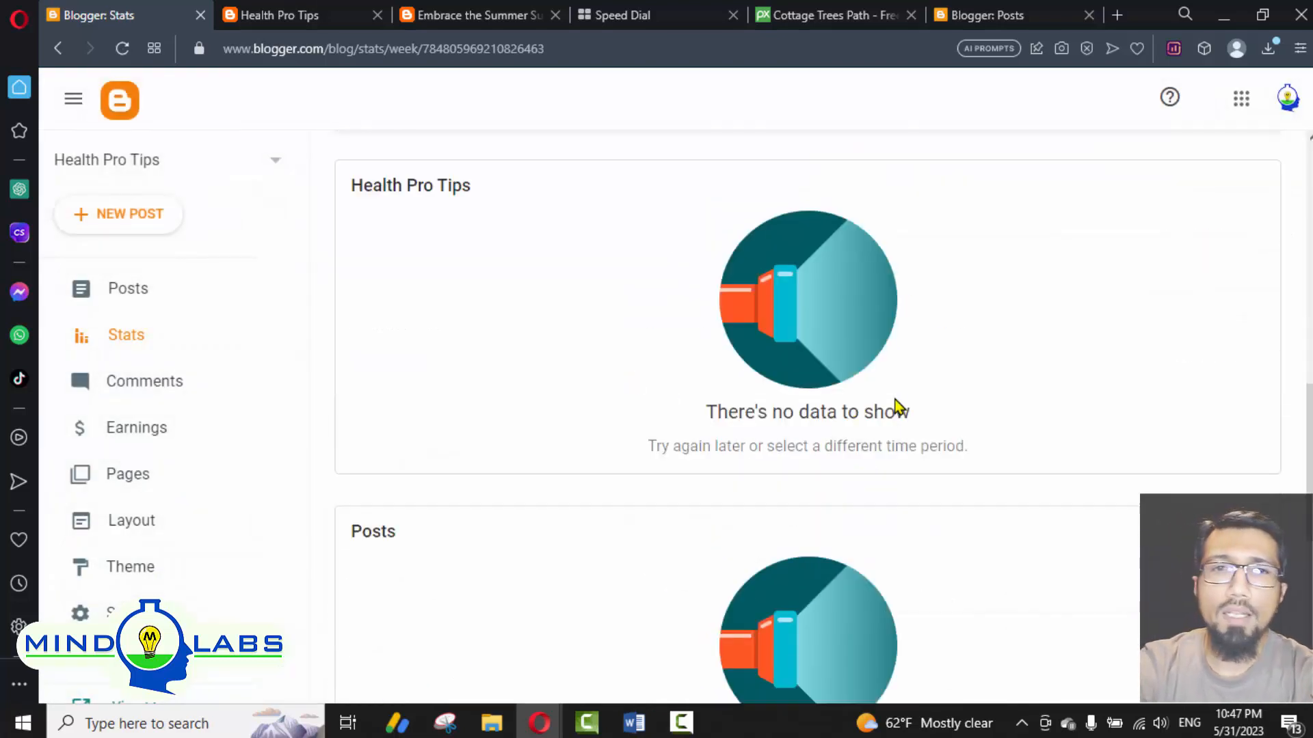
{"action": "scroll", "coordinate": [893, 410], "scroll_direction": "up", "scroll_amount": 10}
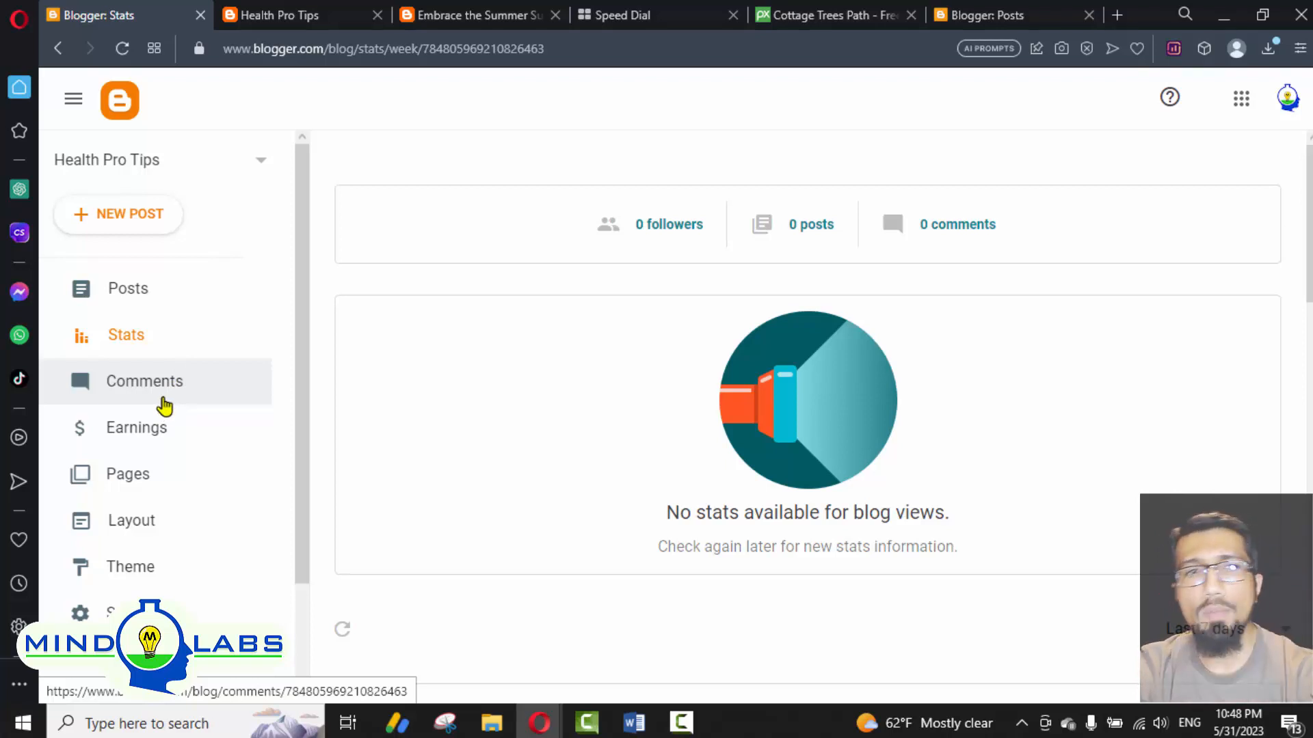
{"action": "left_click", "coordinate": [164, 405]}
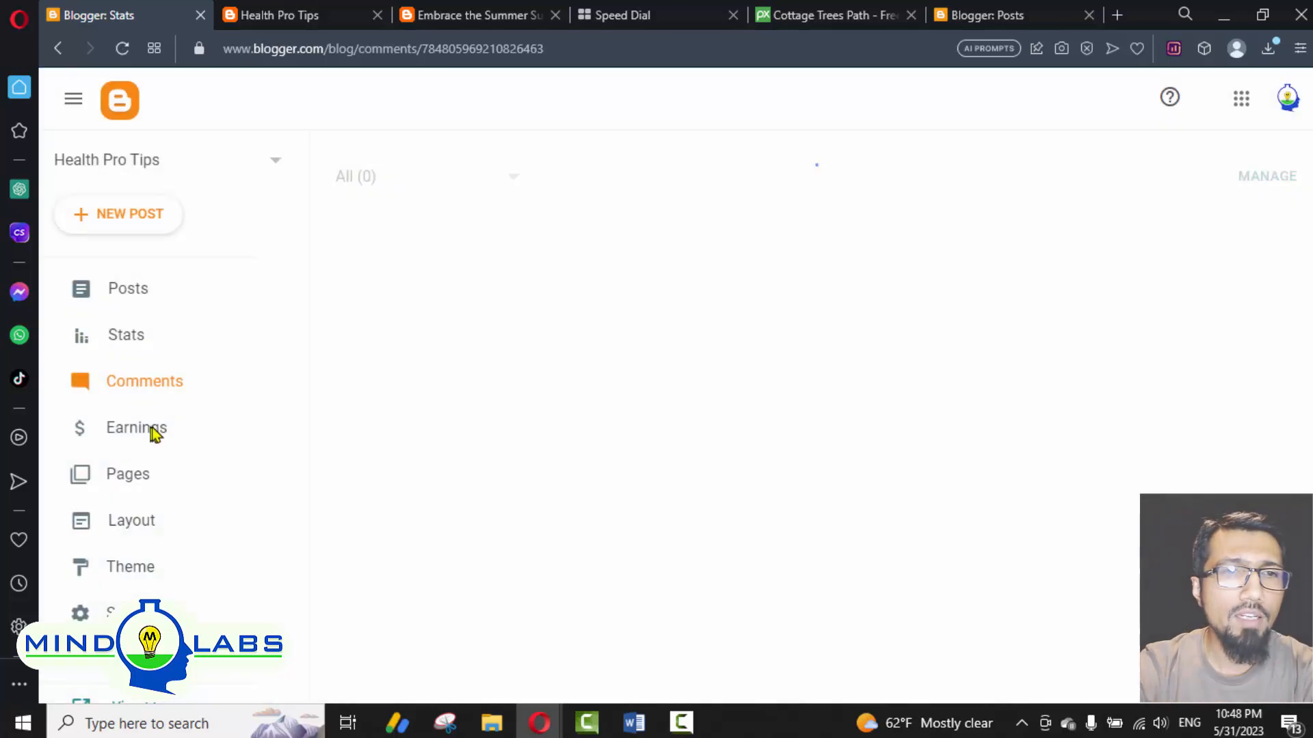
{"action": "left_click", "coordinate": [153, 435]}
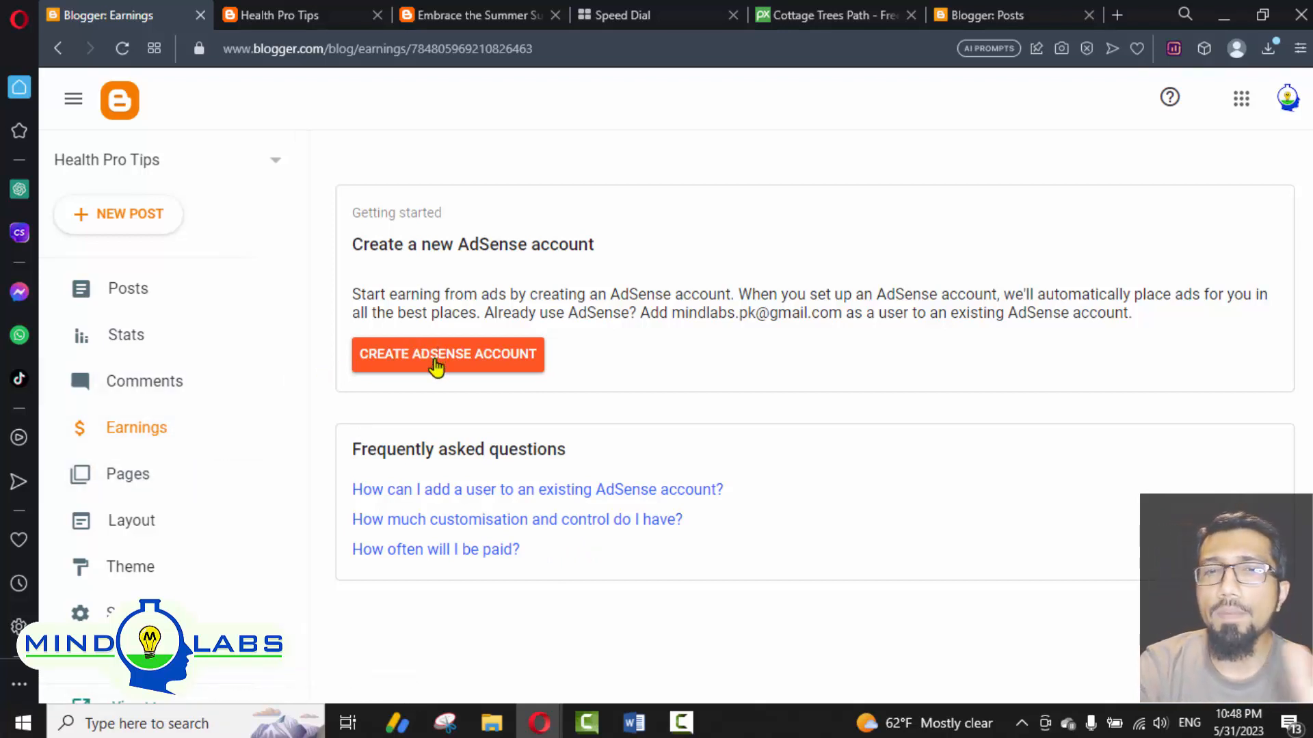
{"action": "left_click", "coordinate": [117, 488]}
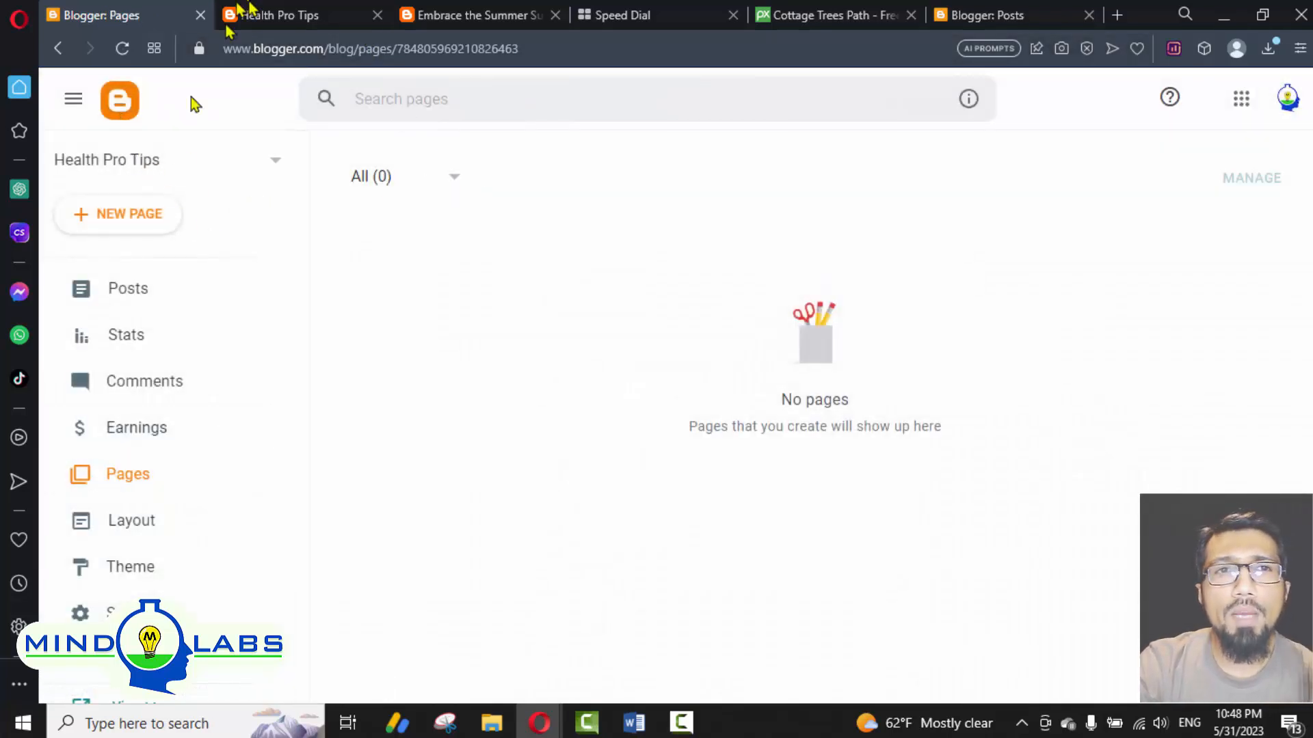
Step: View the My Garden Pro home page as an example of a blog with Home, About Us, FAQ and Contact Us pages
{"action": "left_click", "coordinate": [291, 14]}
{"action": "left_click", "coordinate": [480, 14]}
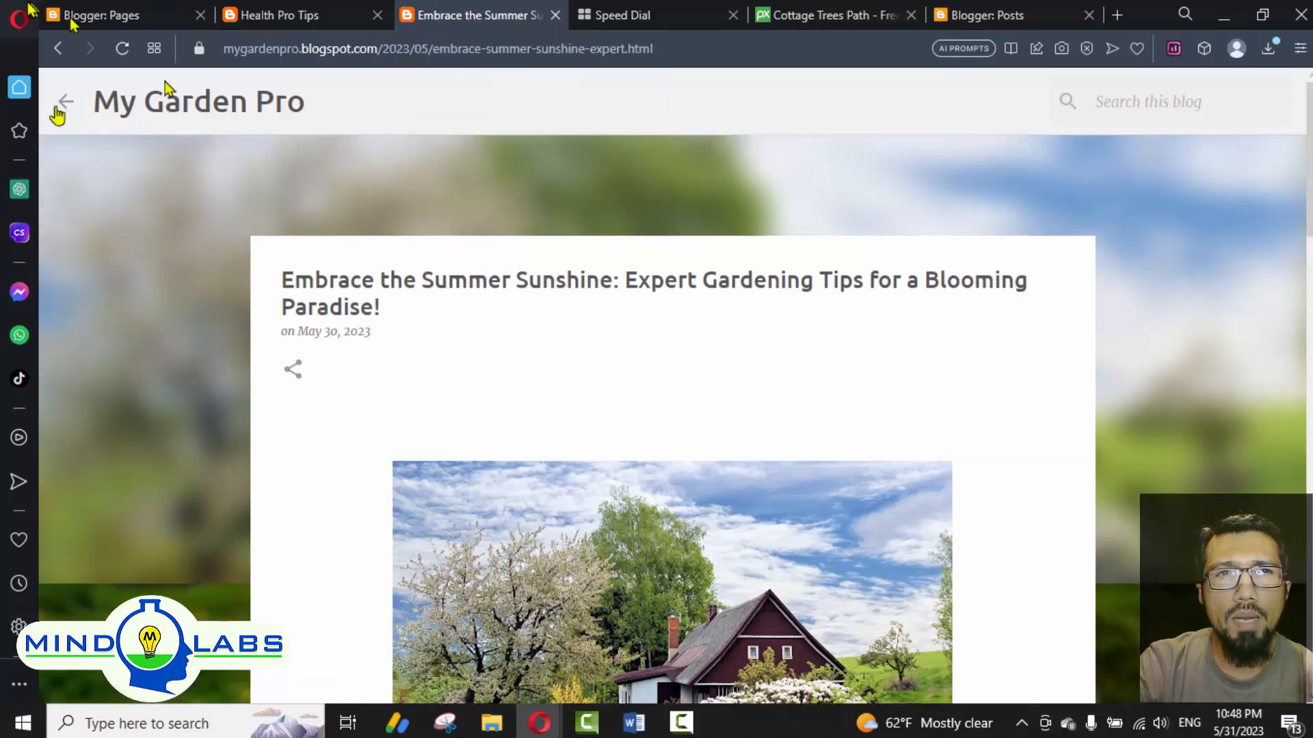
{"action": "left_click", "coordinate": [65, 103]}
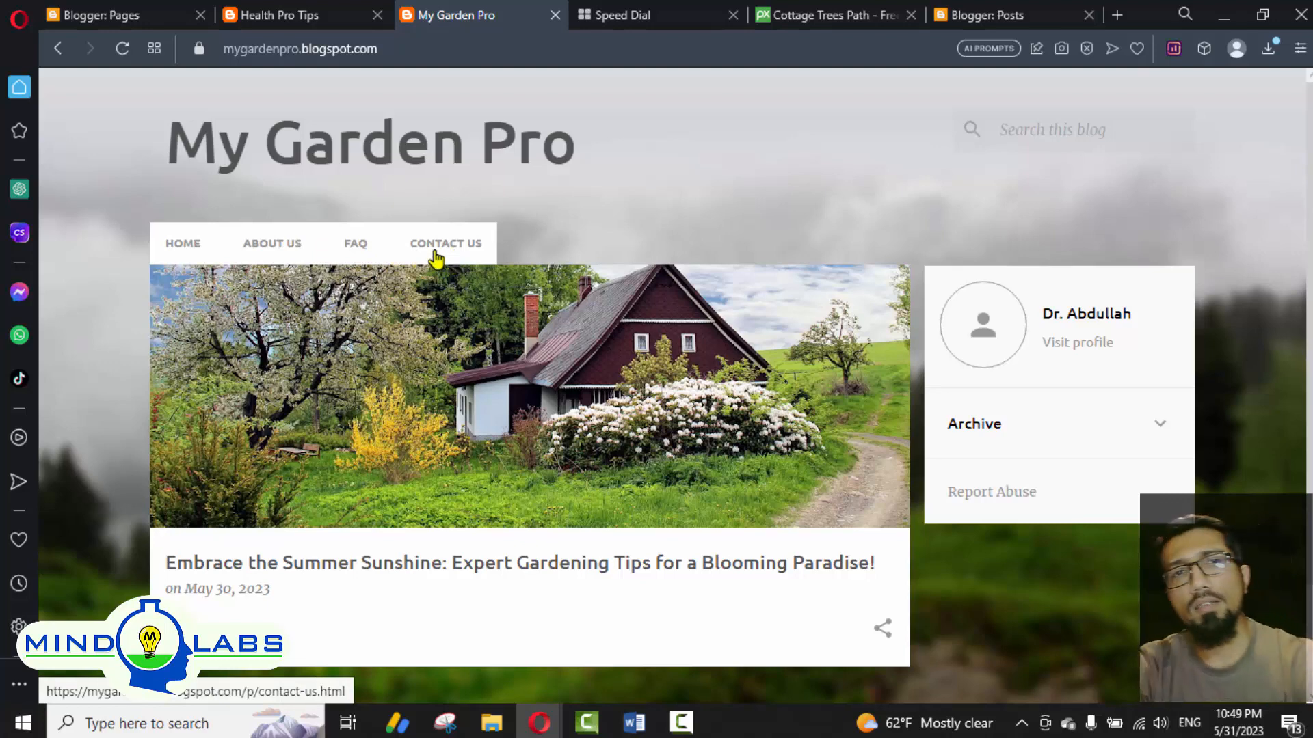
{"action": "scroll", "coordinate": [498, 445], "scroll_direction": "down", "scroll_amount": 2}
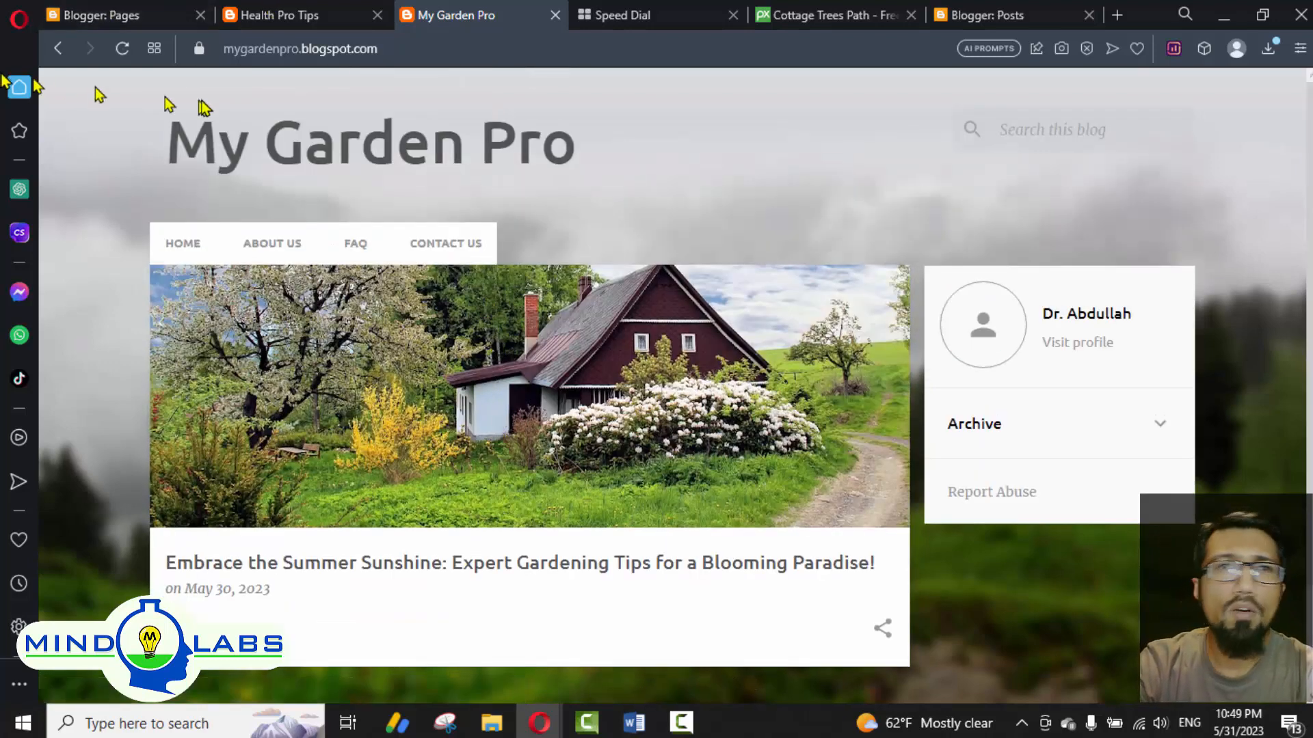
Step: Review the gadget sections in the Health Pro Tips layout, checking them against the live blog
{"action": "left_click", "coordinate": [125, 49]}
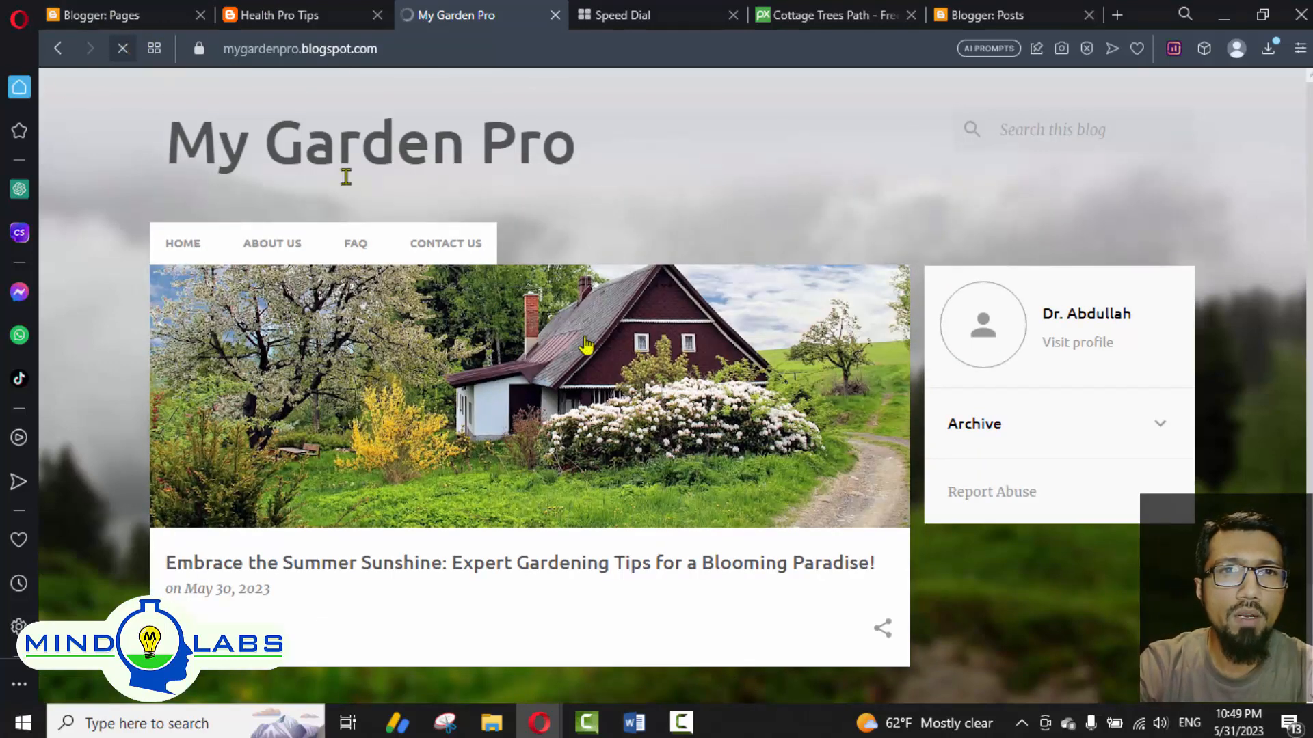
{"action": "left_click", "coordinate": [90, 13]}
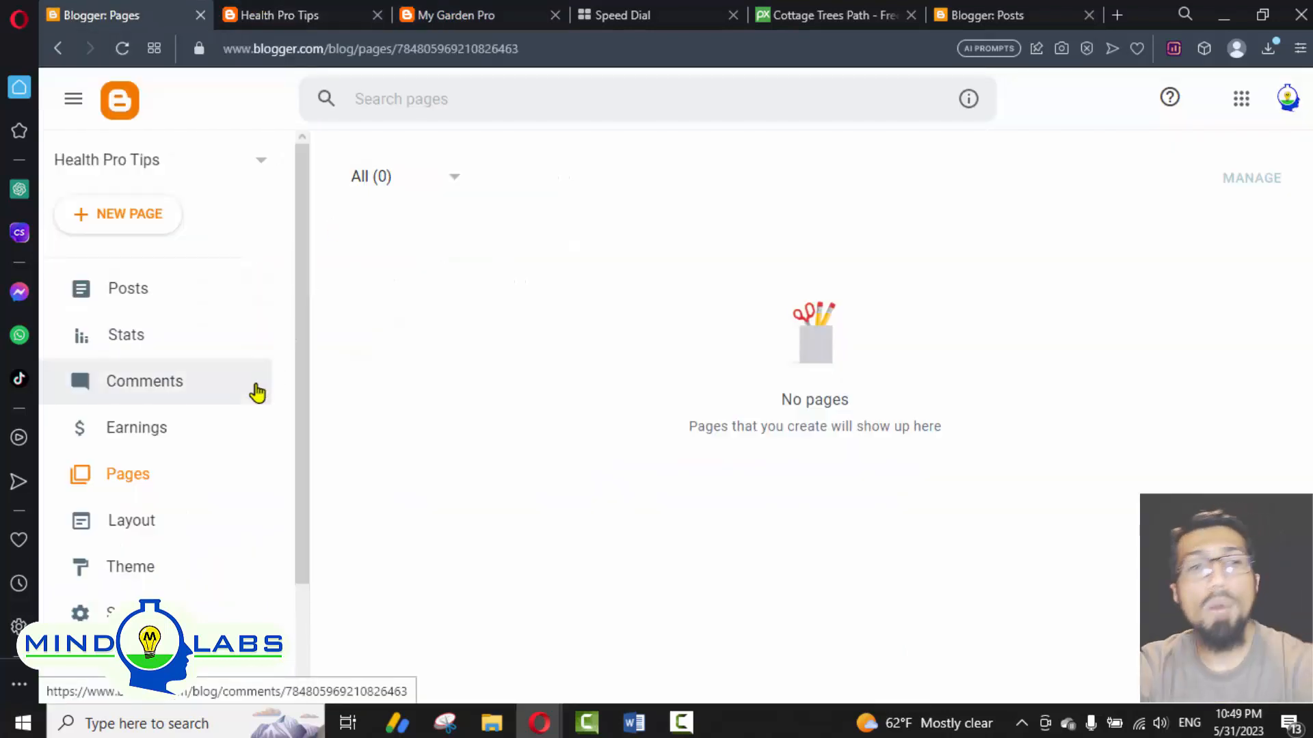
{"action": "left_click", "coordinate": [154, 538]}
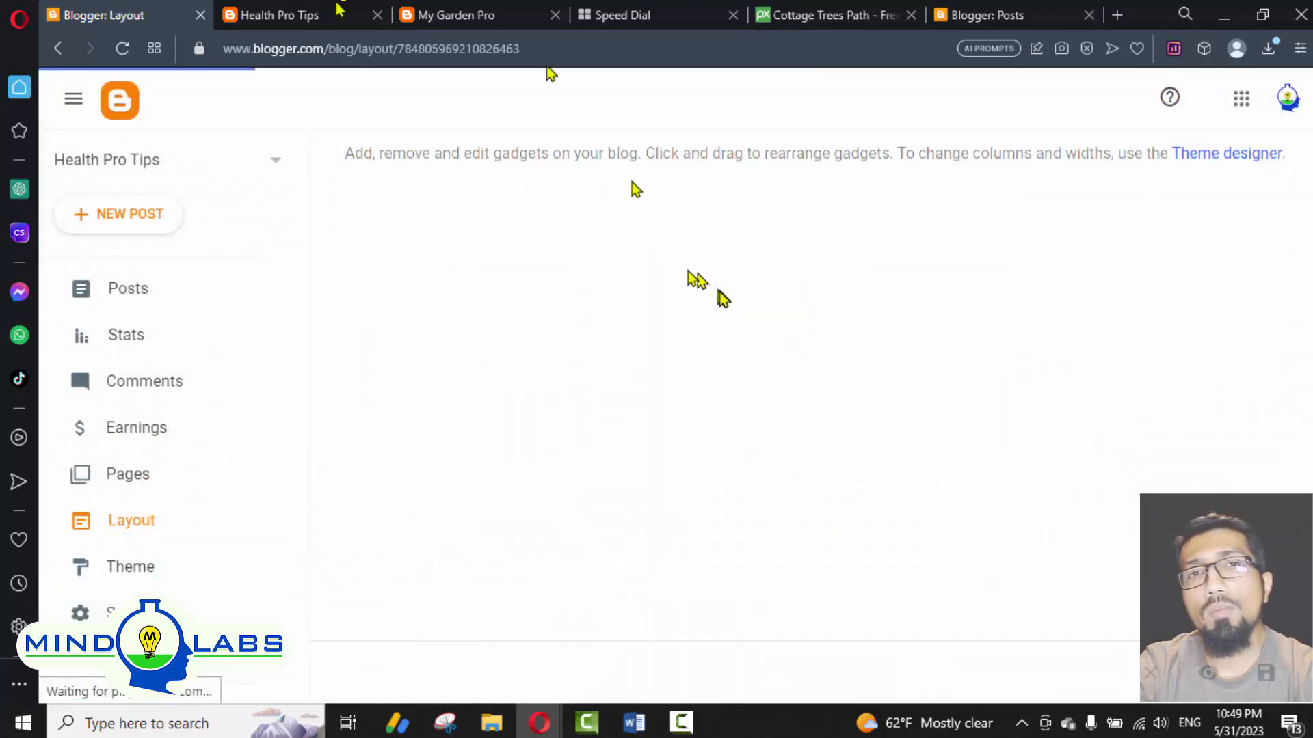
{"action": "left_click", "coordinate": [274, 14]}
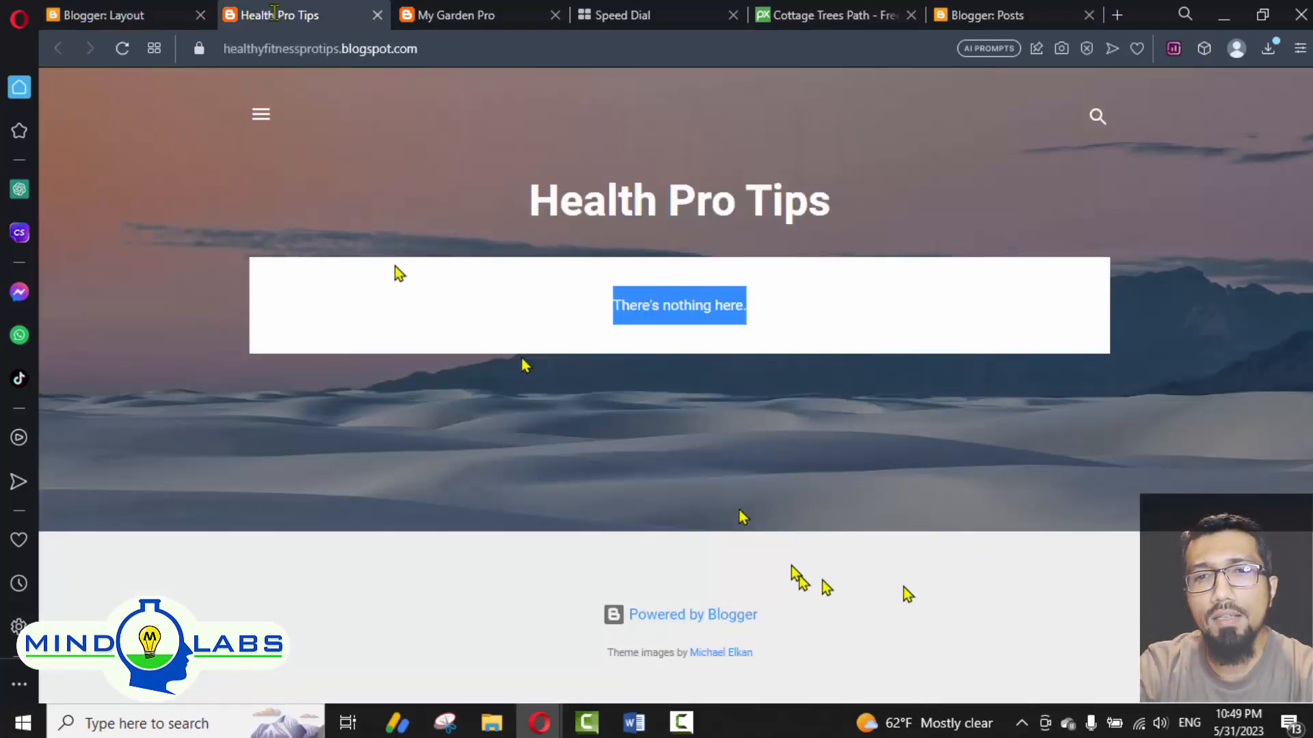
{"action": "left_click", "coordinate": [102, 13]}
{"action": "scroll", "coordinate": [671, 283], "scroll_direction": "down", "scroll_amount": 1}
{"action": "scroll", "coordinate": [671, 283], "scroll_direction": "down", "scroll_amount": 9}
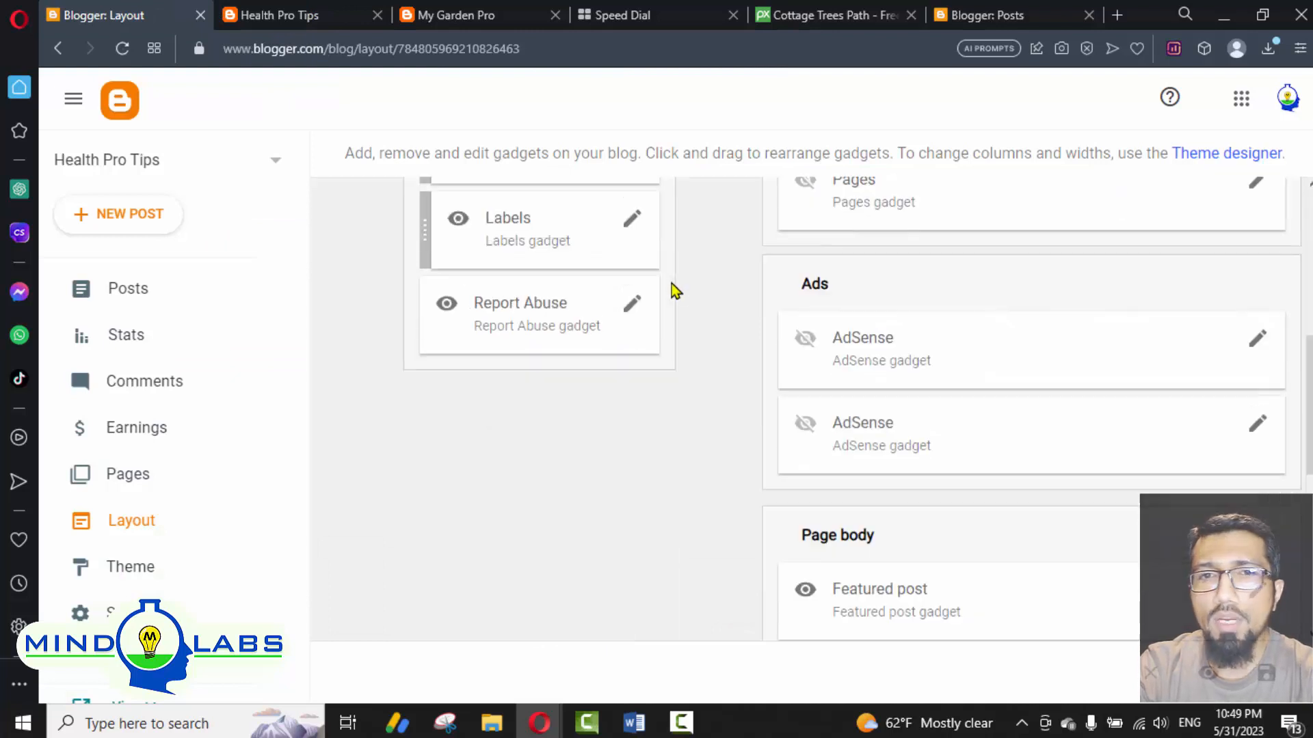
{"action": "scroll", "coordinate": [1094, 512], "scroll_direction": "up", "scroll_amount": 8}
{"action": "scroll", "coordinate": [1202, 623], "scroll_direction": "up", "scroll_amount": 3}
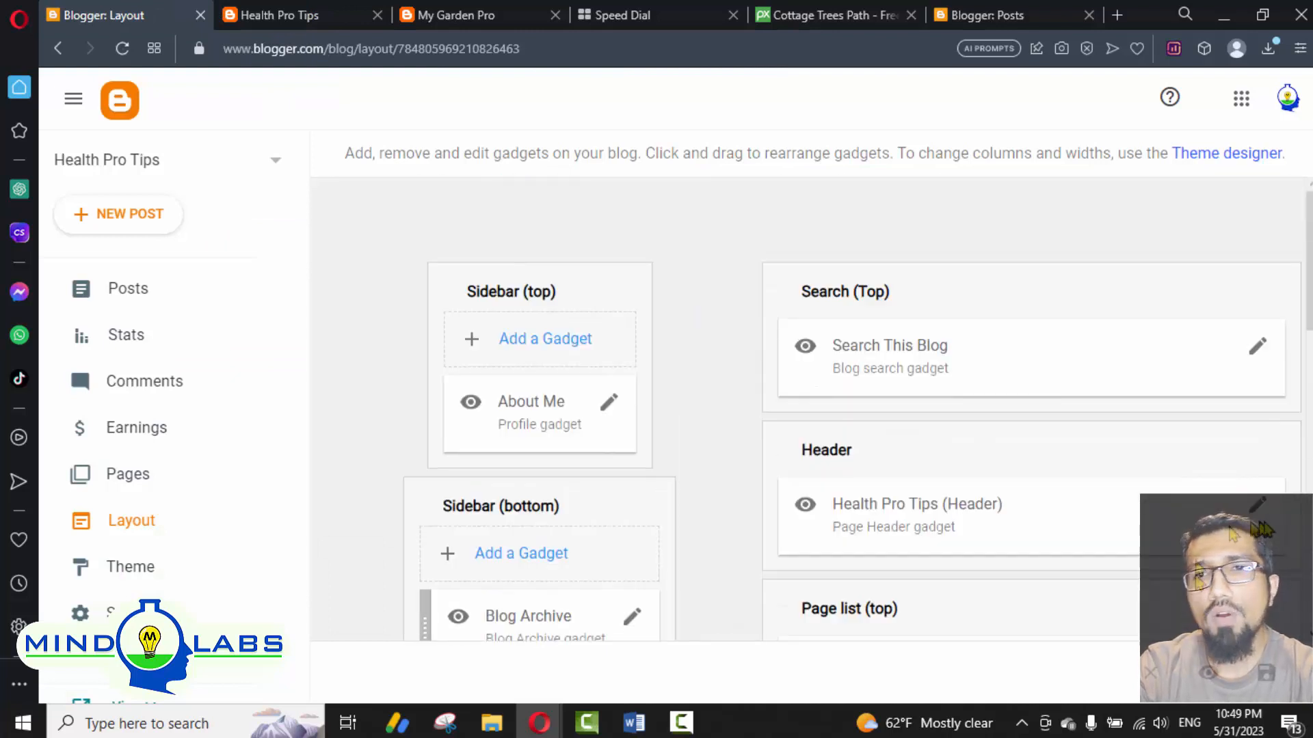
Step: Browse the Contempo and Soho themes available for the Health Pro Tips blog
{"action": "scroll", "coordinate": [149, 544], "scroll_direction": "down", "scroll_amount": 2}
{"action": "left_click", "coordinate": [157, 482]}
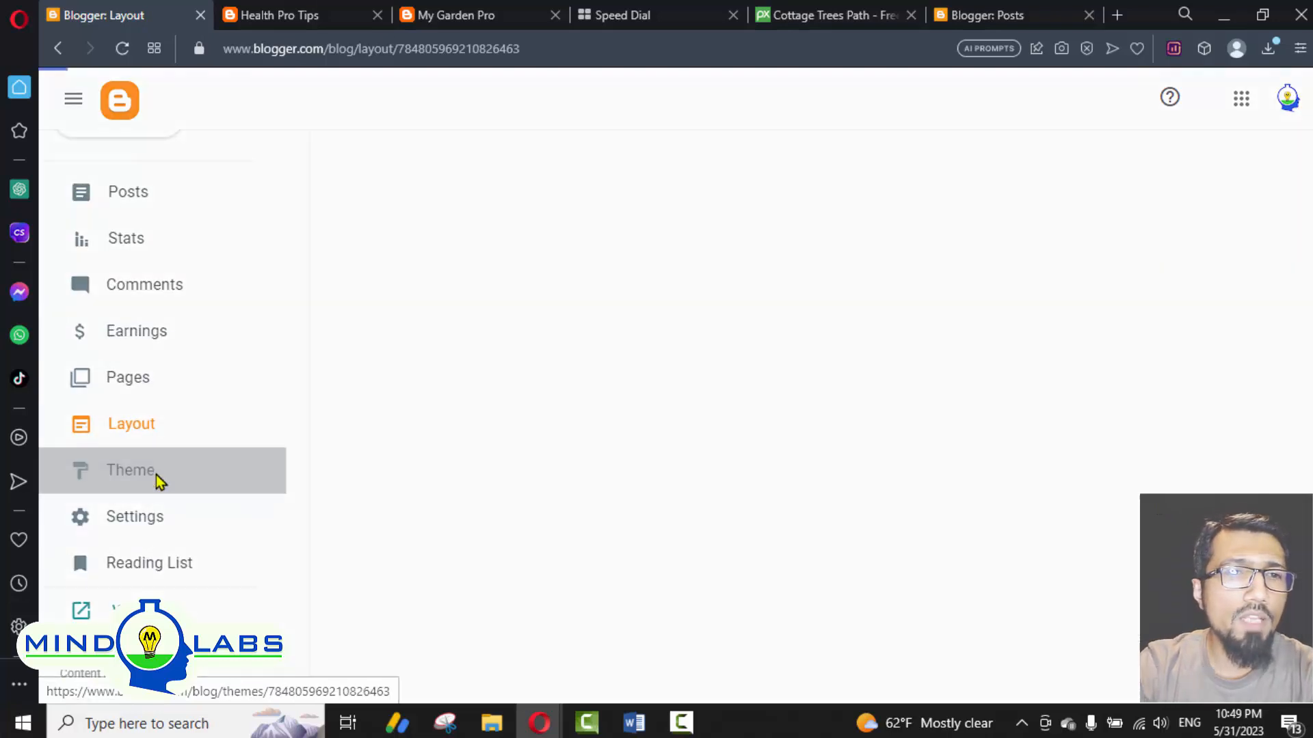
{"action": "scroll", "coordinate": [779, 550], "scroll_direction": "down", "scroll_amount": 10}
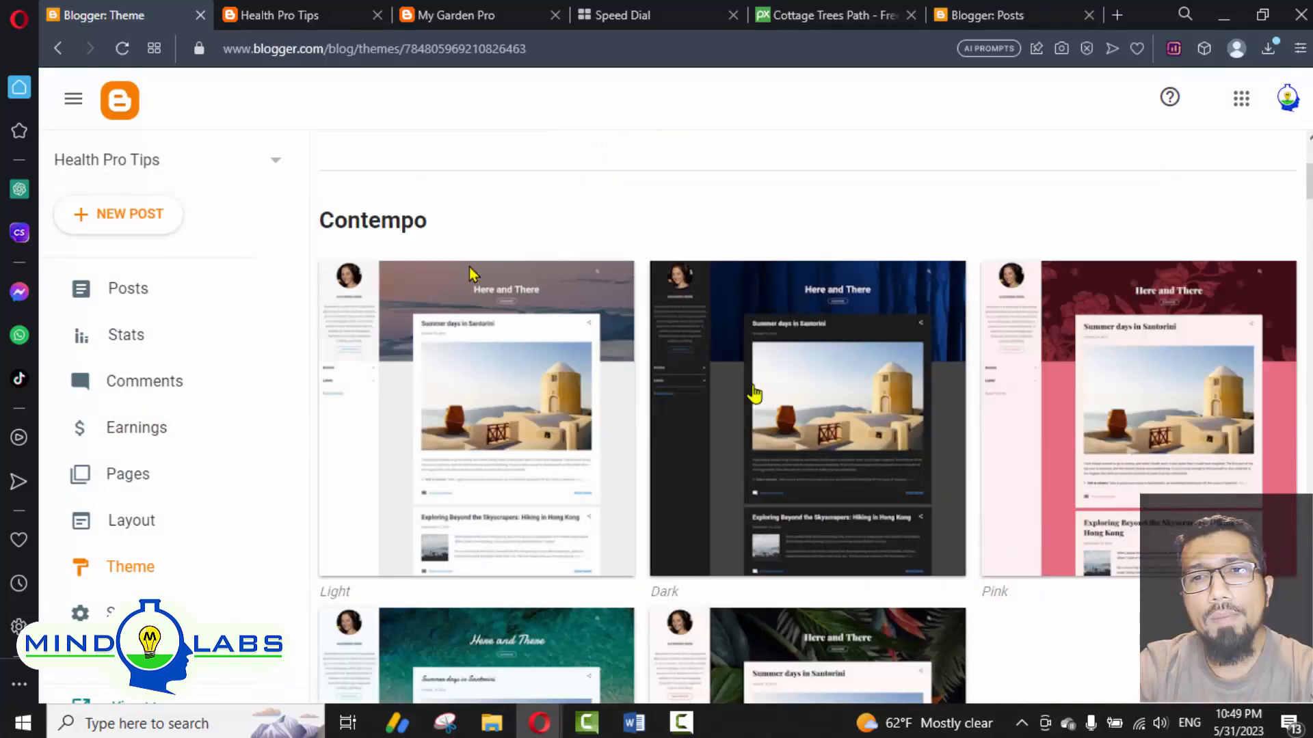
{"action": "scroll", "coordinate": [1041, 600], "scroll_direction": "down", "scroll_amount": 6}
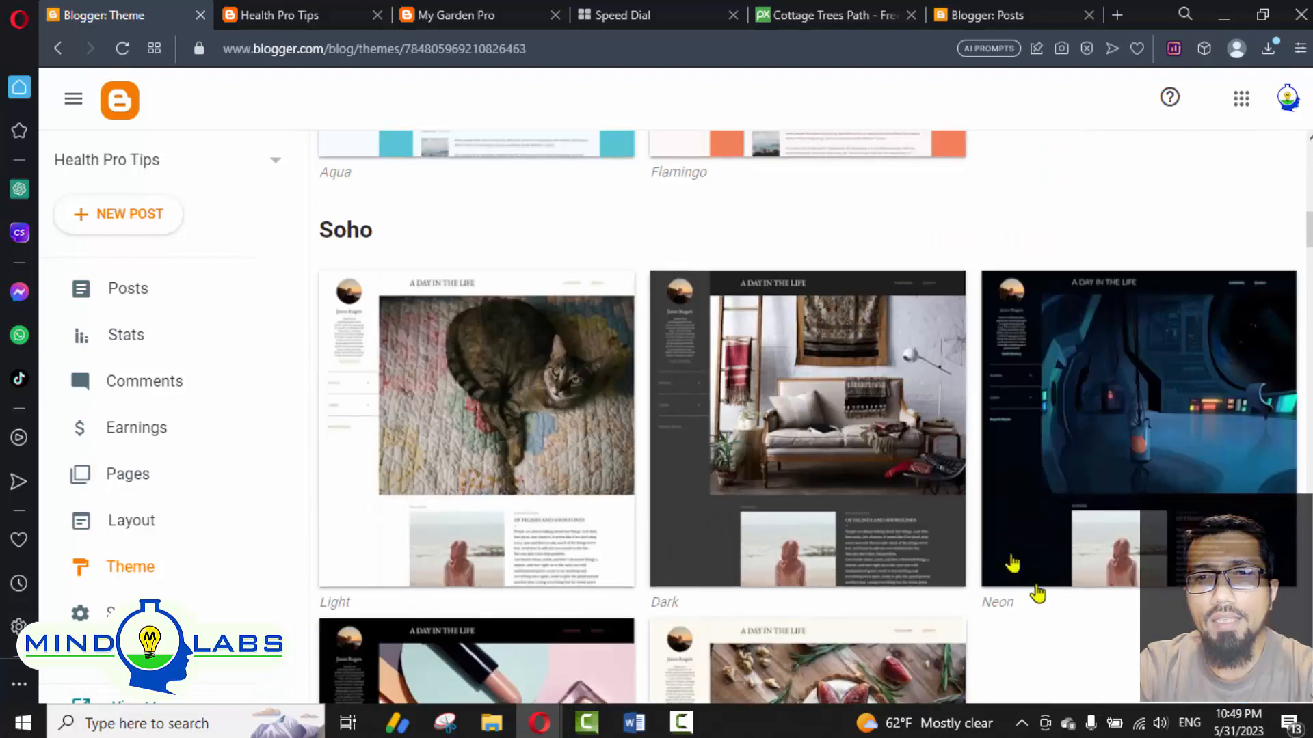
Step: View the My Garden Pro and Health Pro Tips live designs for comparison, and browse further themes down to Notable
{"action": "left_click", "coordinate": [451, 15]}
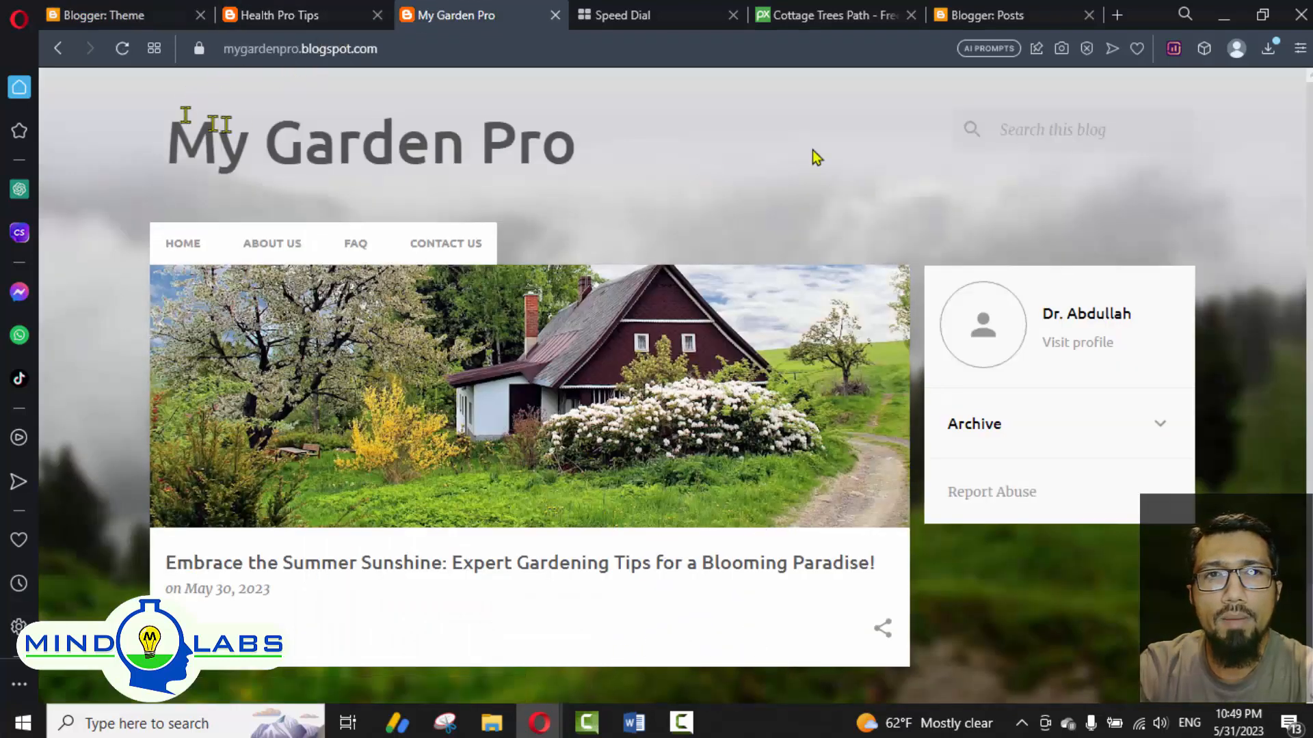
{"action": "scroll", "coordinate": [481, 404], "scroll_direction": "down", "scroll_amount": 2}
{"action": "scroll", "coordinate": [480, 403], "scroll_direction": "up", "scroll_amount": 2}
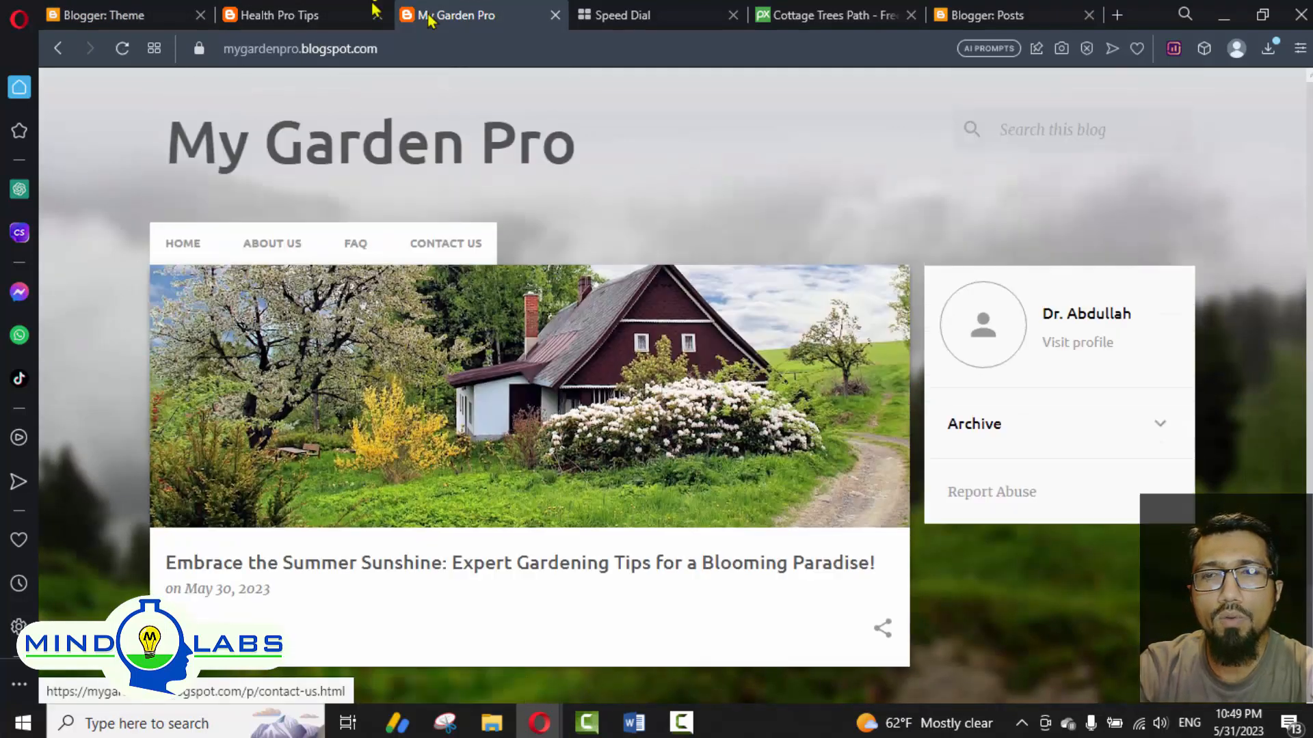
{"action": "left_click", "coordinate": [288, 16]}
{"action": "left_click", "coordinate": [123, 15]}
{"action": "scroll", "coordinate": [827, 530], "scroll_direction": "down", "scroll_amount": 15}
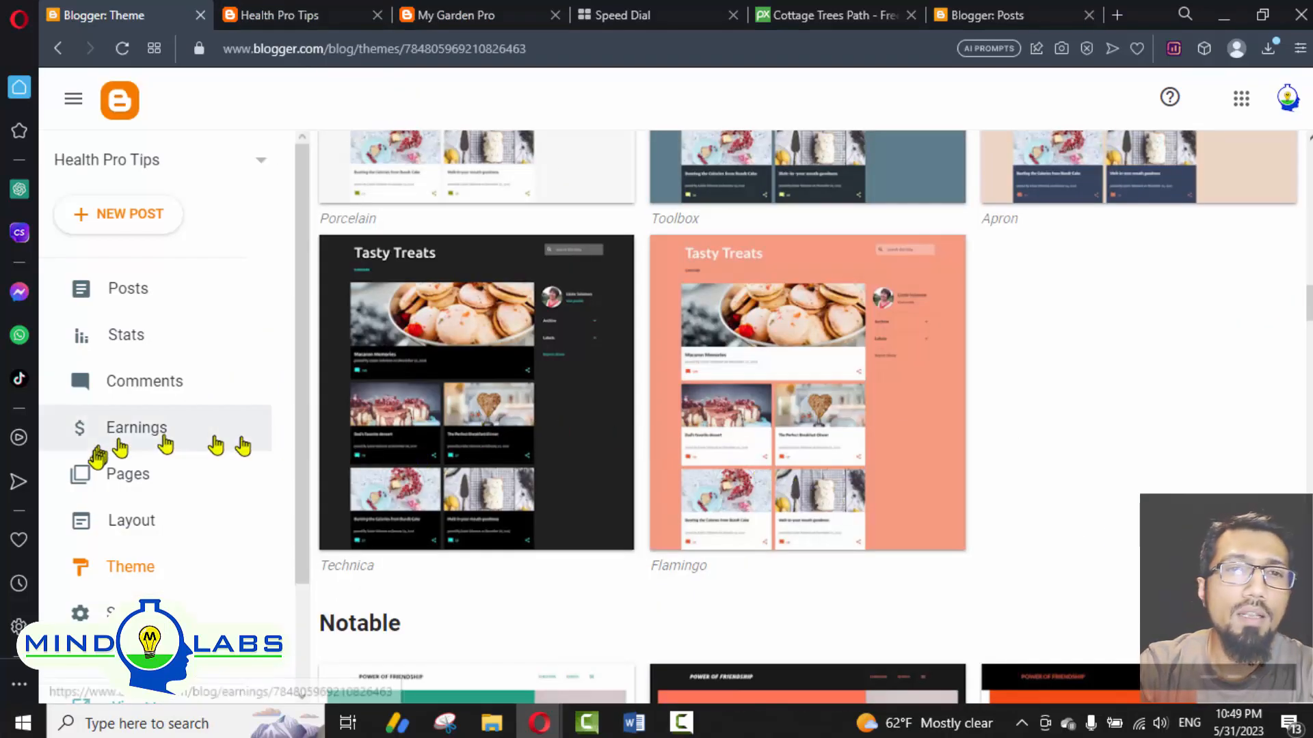
Step: Open the blog settings and view the Title setting, closing it without changes
{"action": "scroll", "coordinate": [123, 465], "scroll_direction": "down", "scroll_amount": 2}
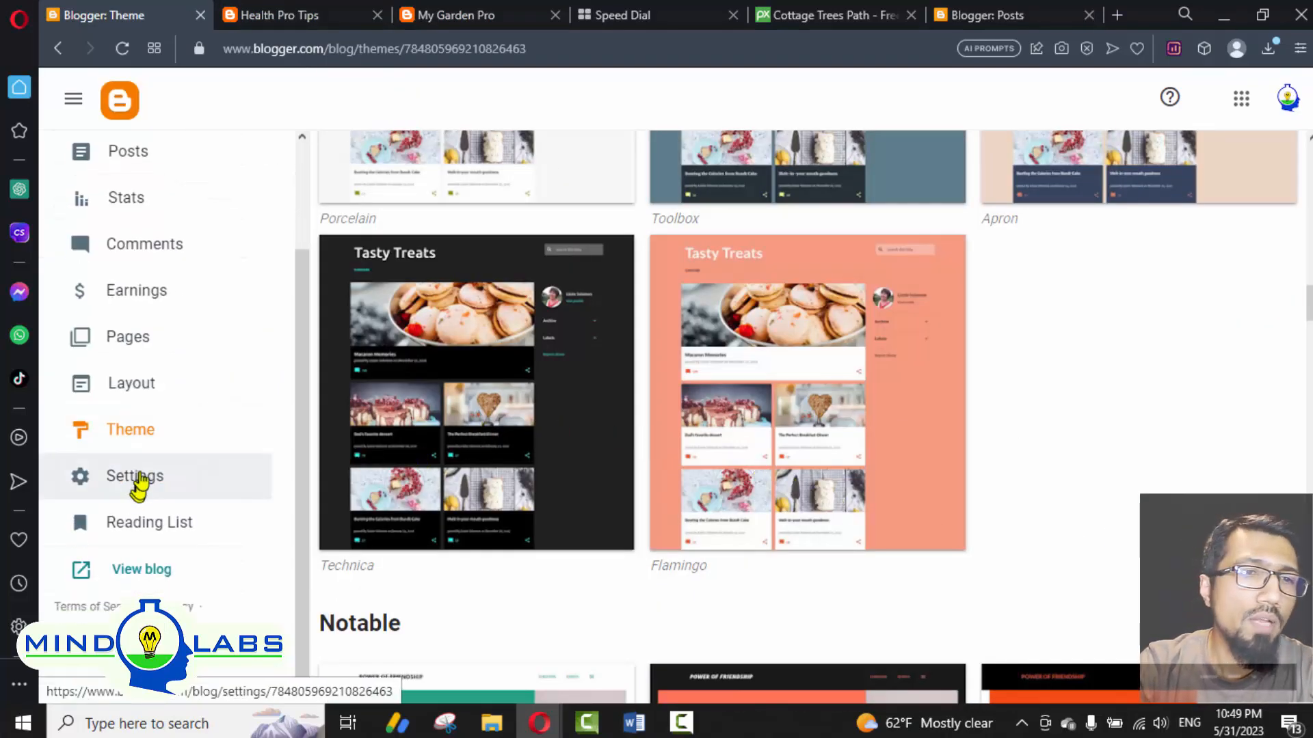
{"action": "left_click", "coordinate": [138, 478]}
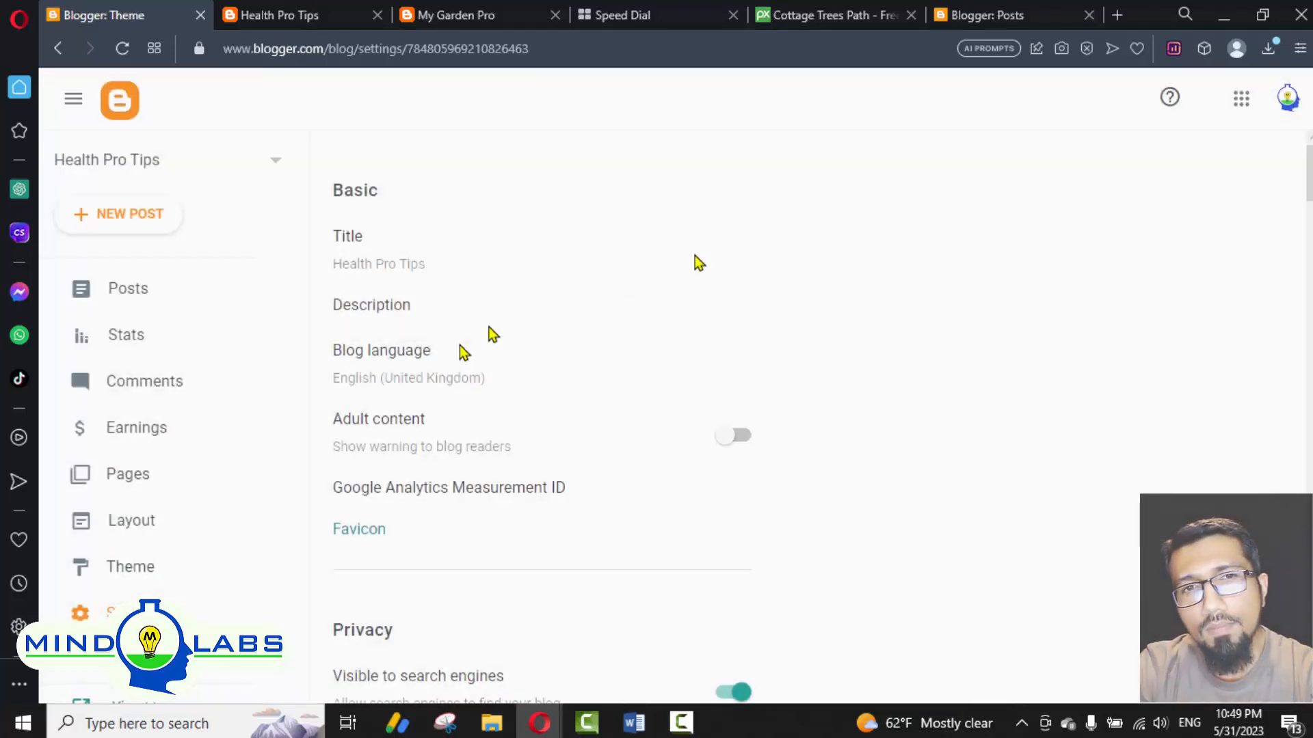
{"action": "left_click", "coordinate": [361, 246]}
{"action": "left_click", "coordinate": [744, 476]}
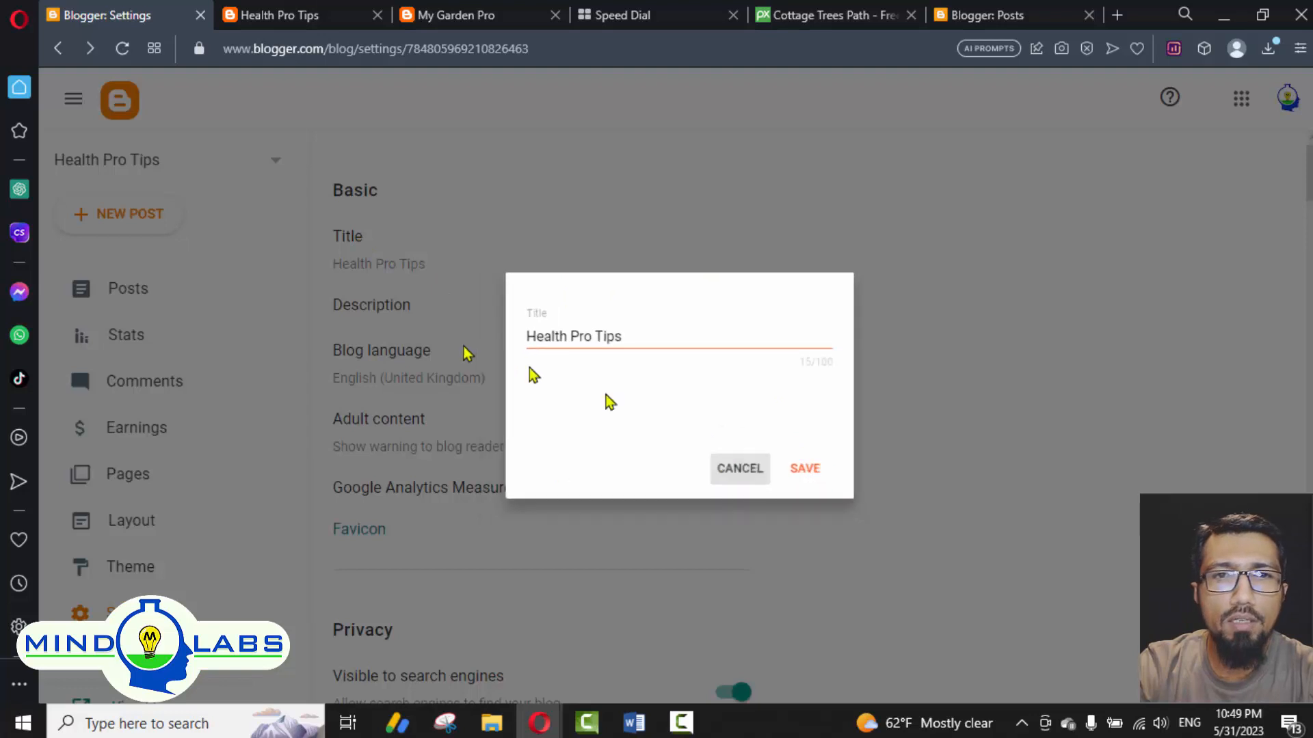
{"action": "left_click", "coordinate": [385, 311]}
{"action": "left_click", "coordinate": [732, 387]}
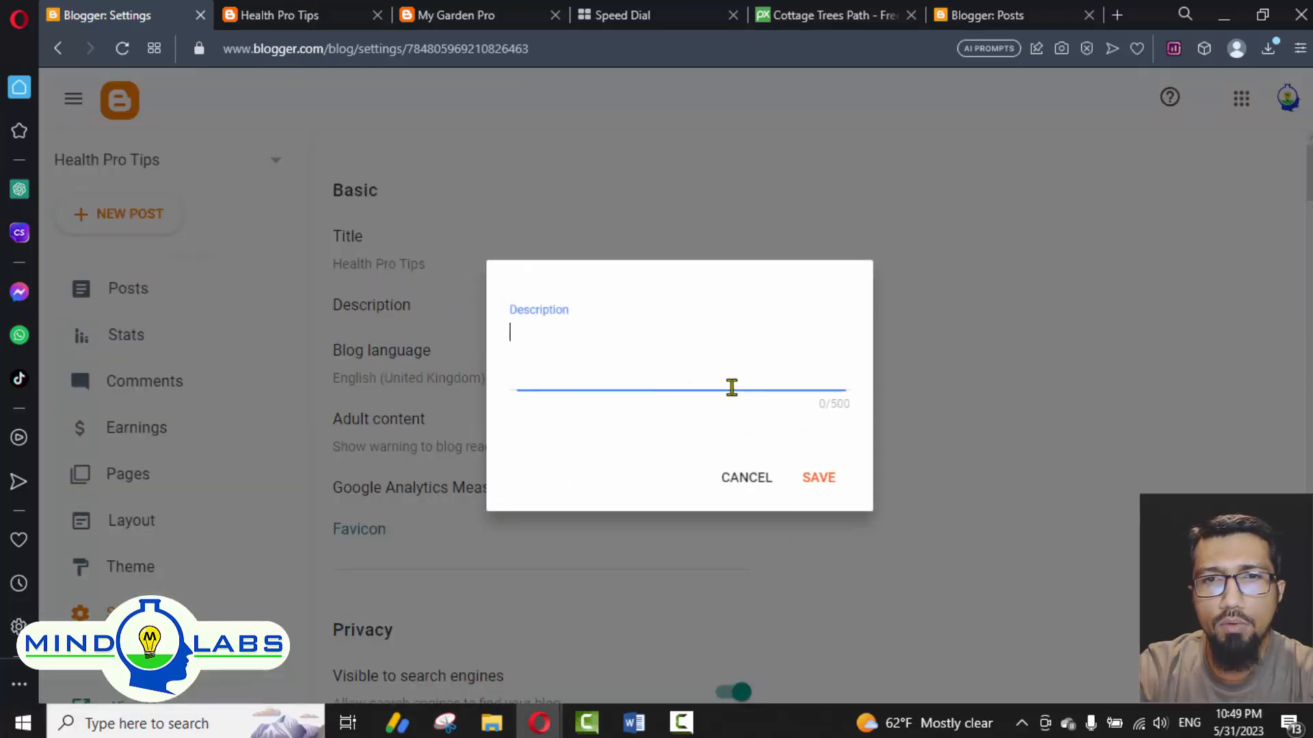
{"action": "left_click", "coordinate": [147, 723]}
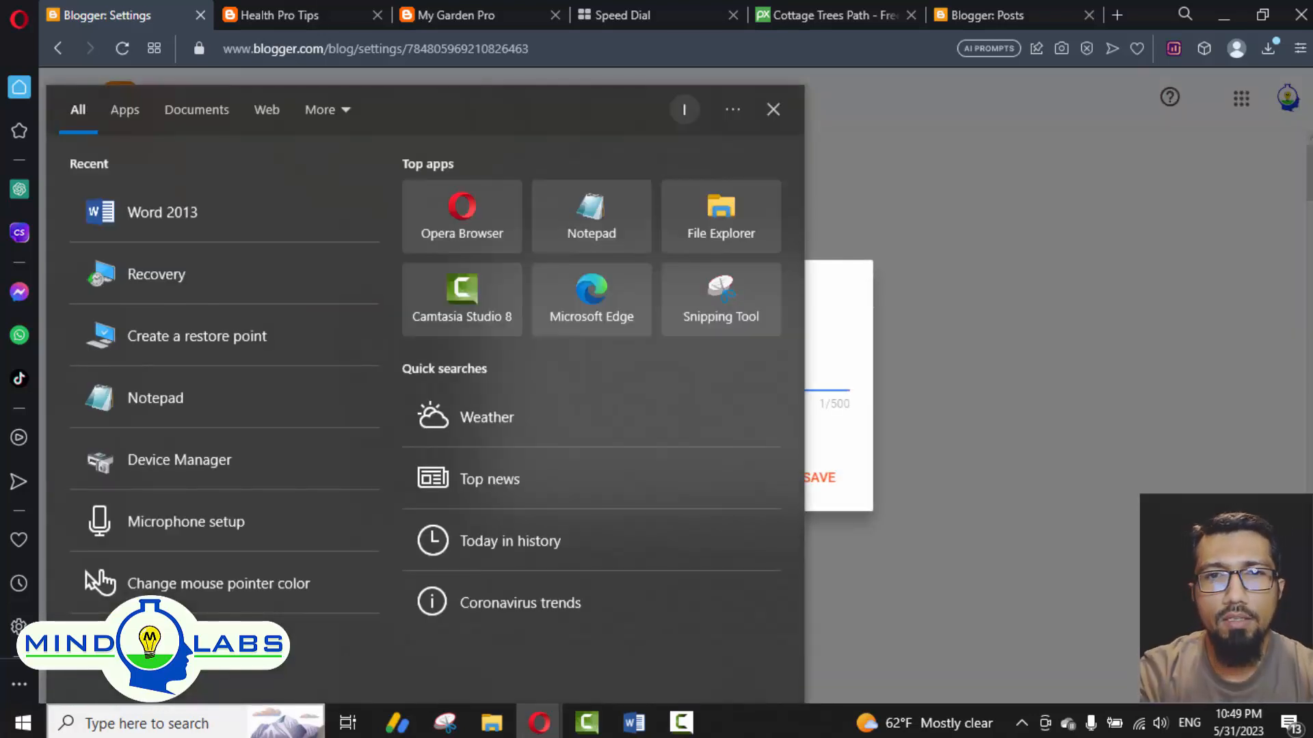
{"action": "key", "text": "Escape"}
{"action": "key", "text": "Escape"}
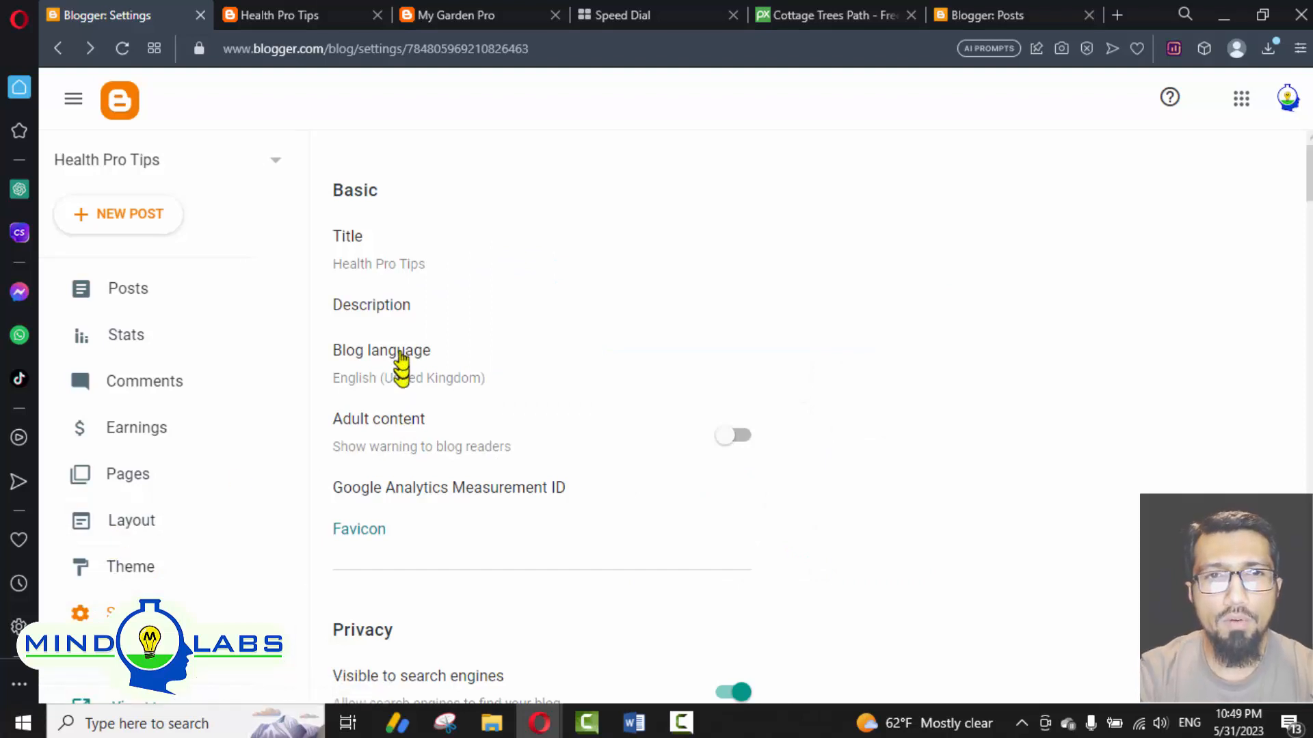
Step: Set the blog description to "Its all about Healthy Lifestyle tips so that you can live longer and healthy" and save it
{"action": "left_click", "coordinate": [402, 296]}
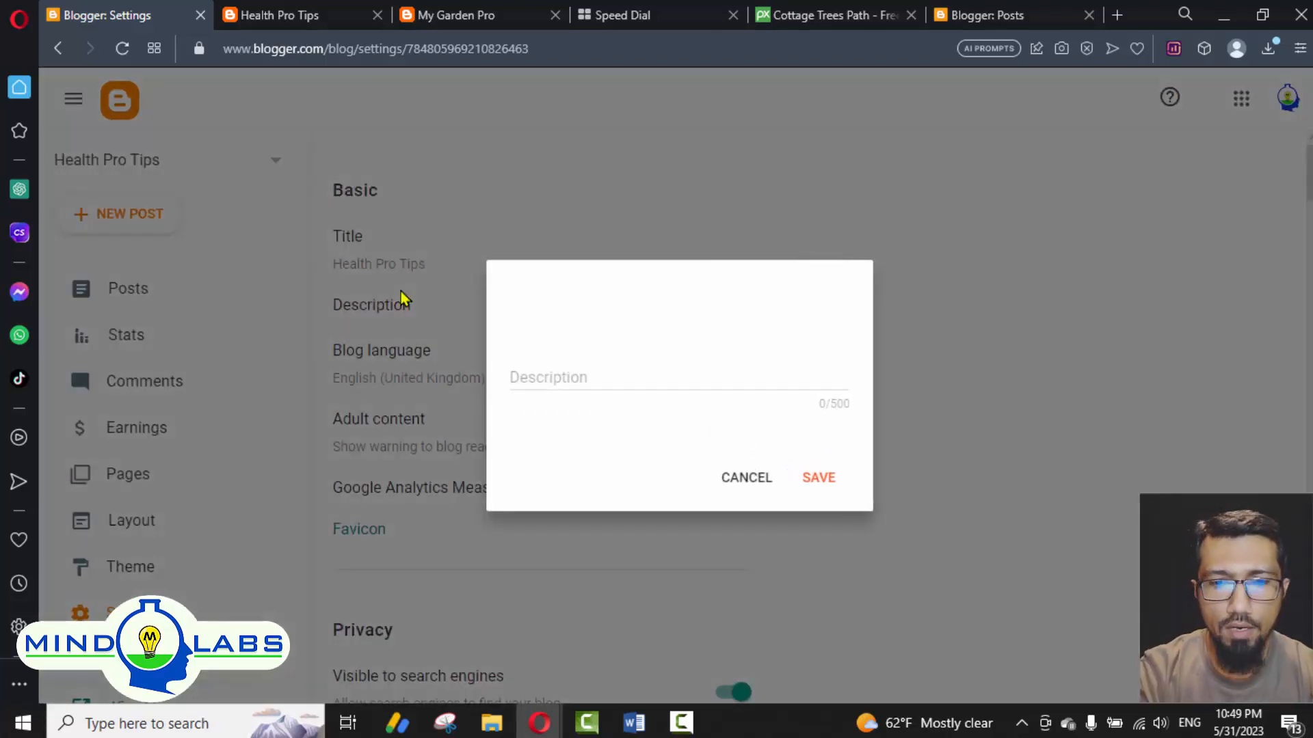
{"action": "left_click", "coordinate": [614, 376]}
{"action": "type", "text": "It"}
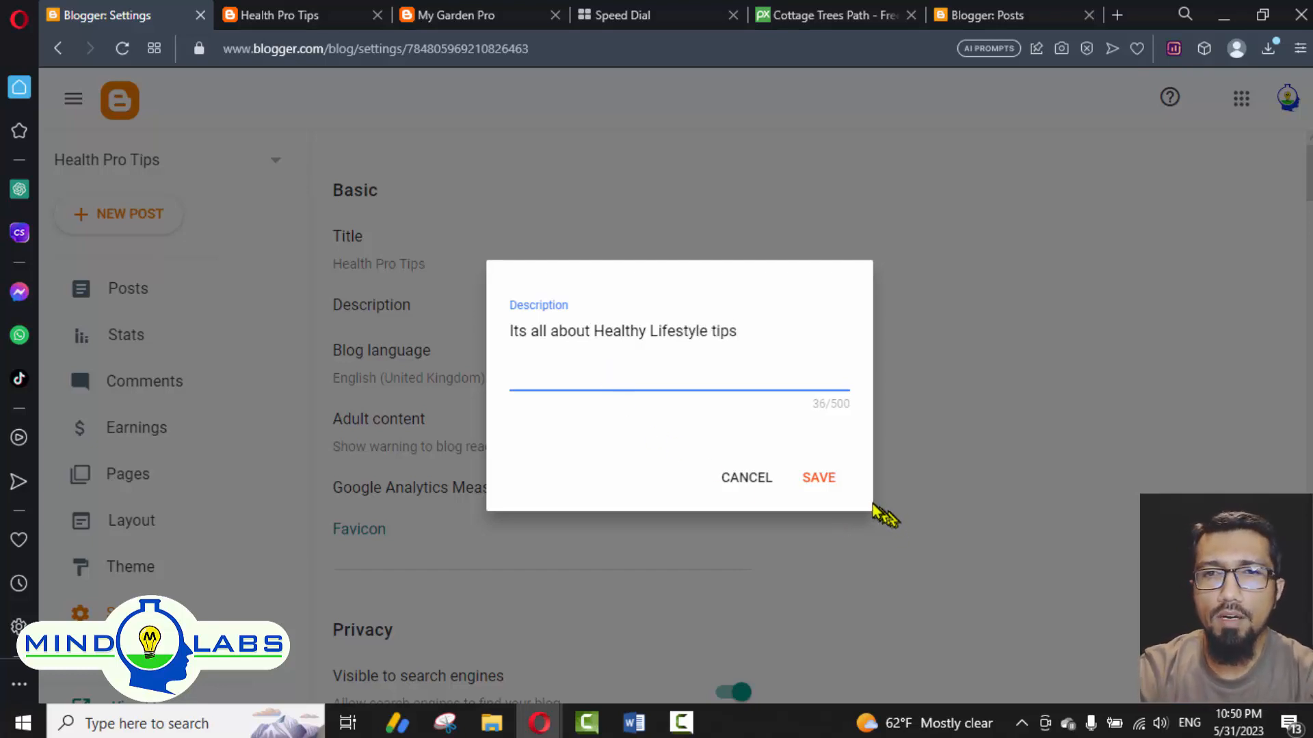
{"action": "type", "text": "t"}
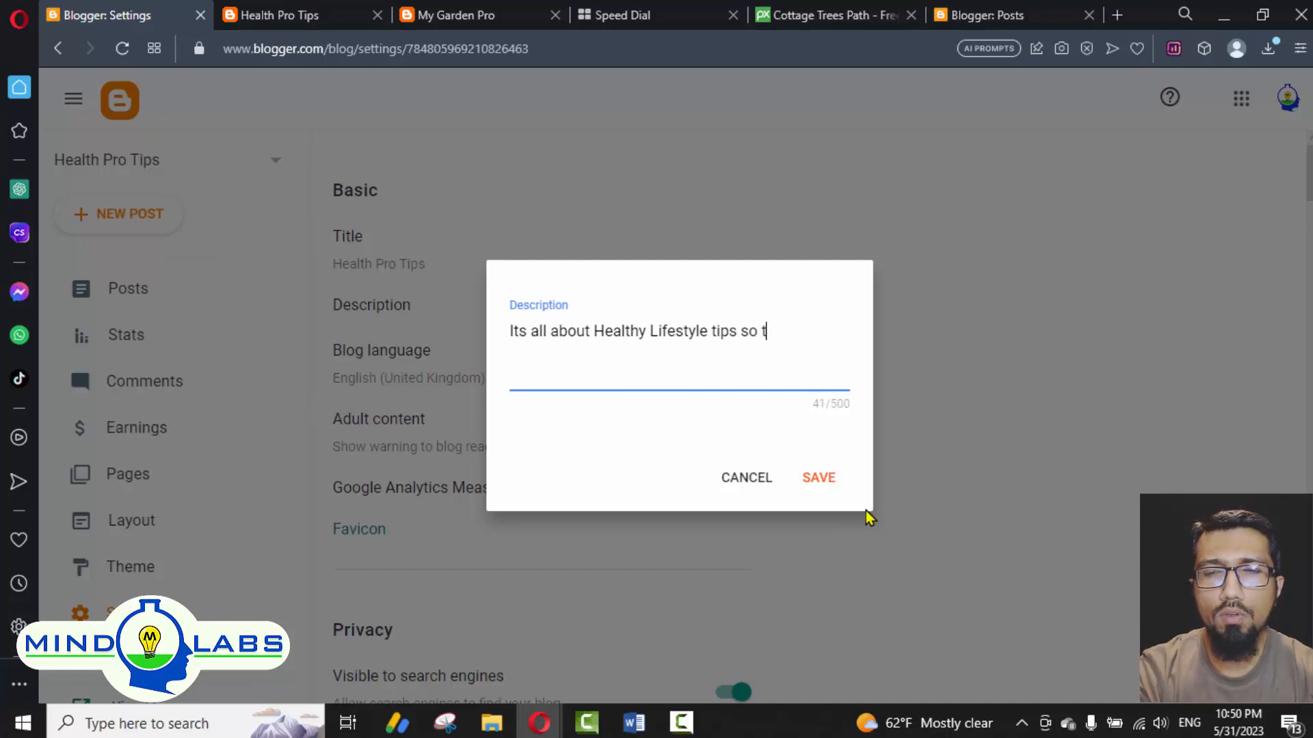
{"action": "type", "text": "hat you can lif"}
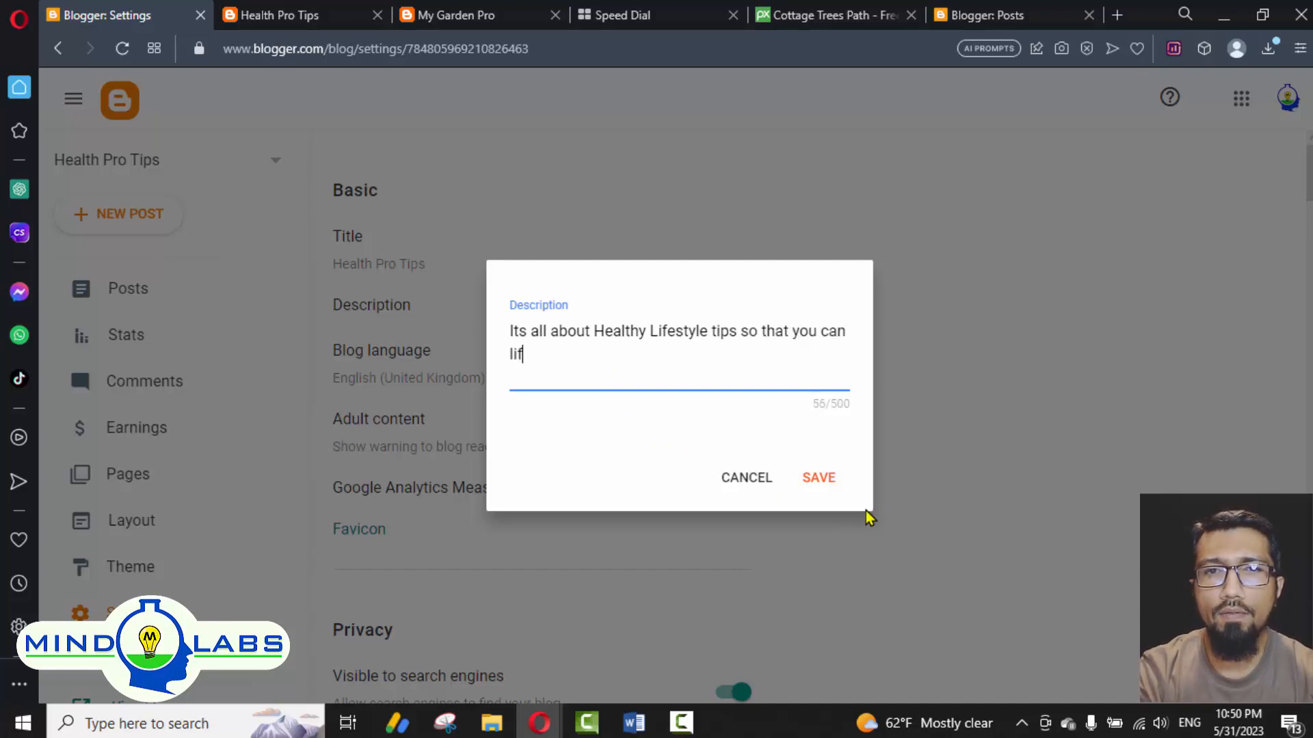
{"action": "key", "text": "BackSpace"}
{"action": "type", "text": "ve longer and healthy"}
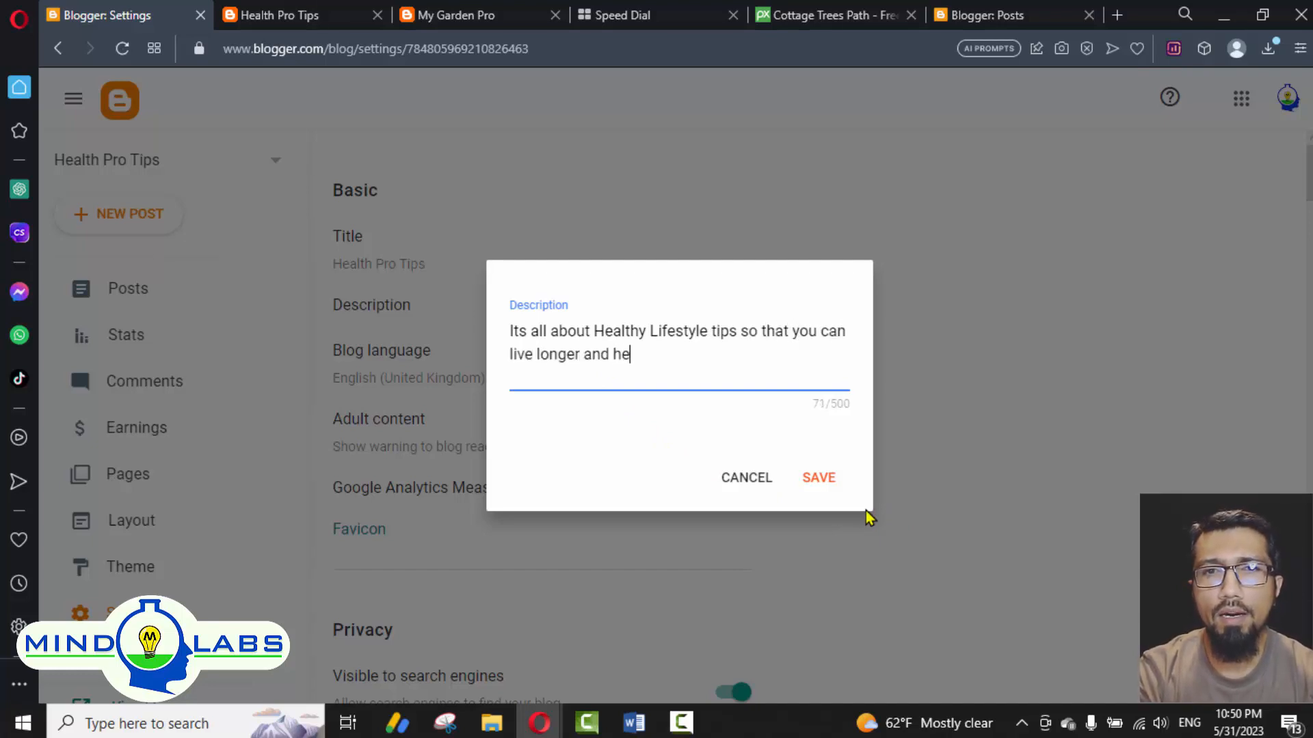
{"action": "left_click", "coordinate": [824, 479]}
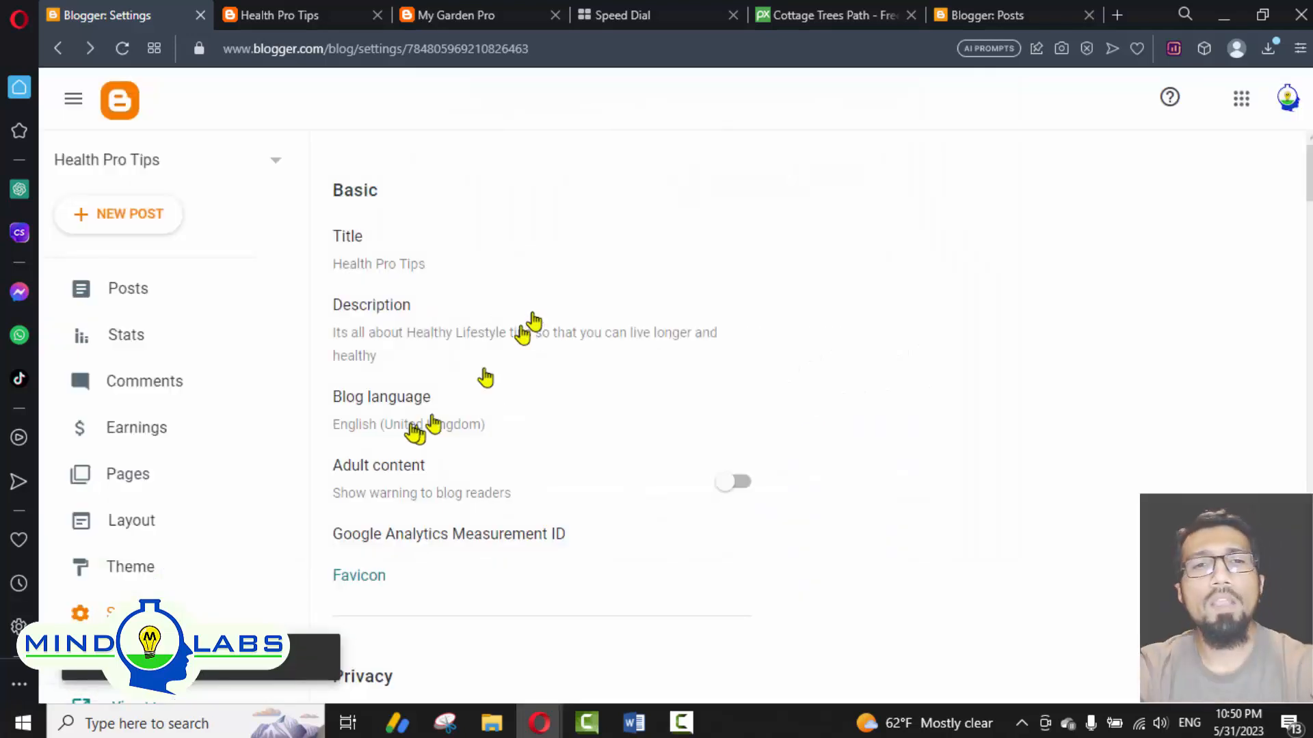
Step: Examine the Google Analytics Measurement ID setting and close it without entering an ID
{"action": "scroll", "coordinate": [419, 439], "scroll_direction": "down", "scroll_amount": 1}
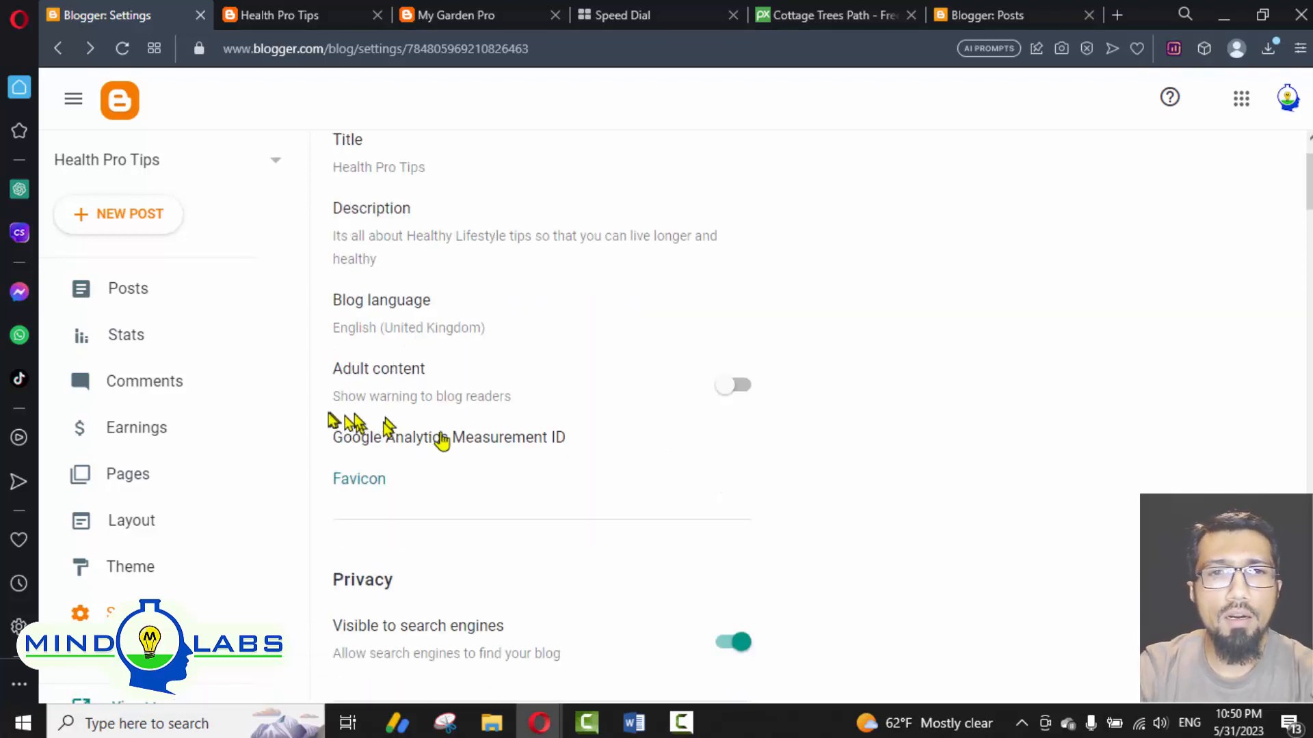
{"action": "scroll", "coordinate": [499, 434], "scroll_direction": "down", "scroll_amount": 2}
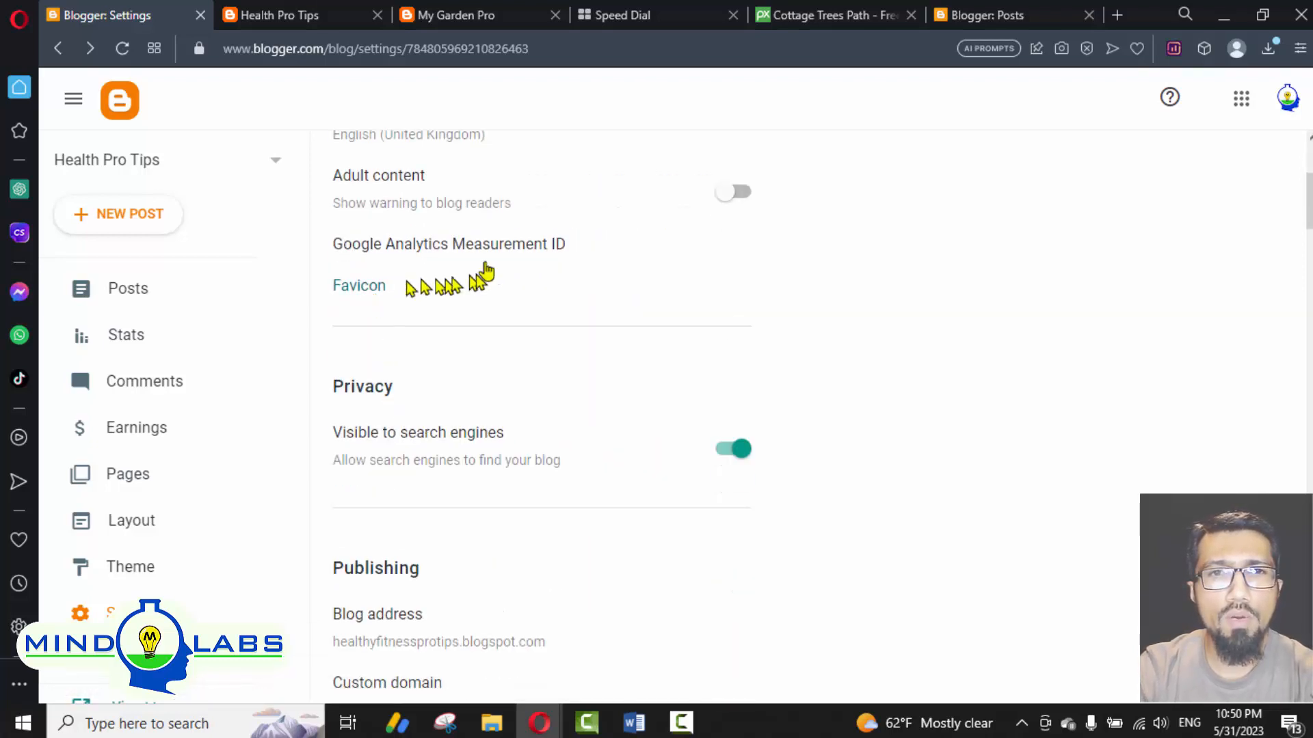
{"action": "left_click", "coordinate": [380, 256]}
{"action": "left_click", "coordinate": [748, 331]}
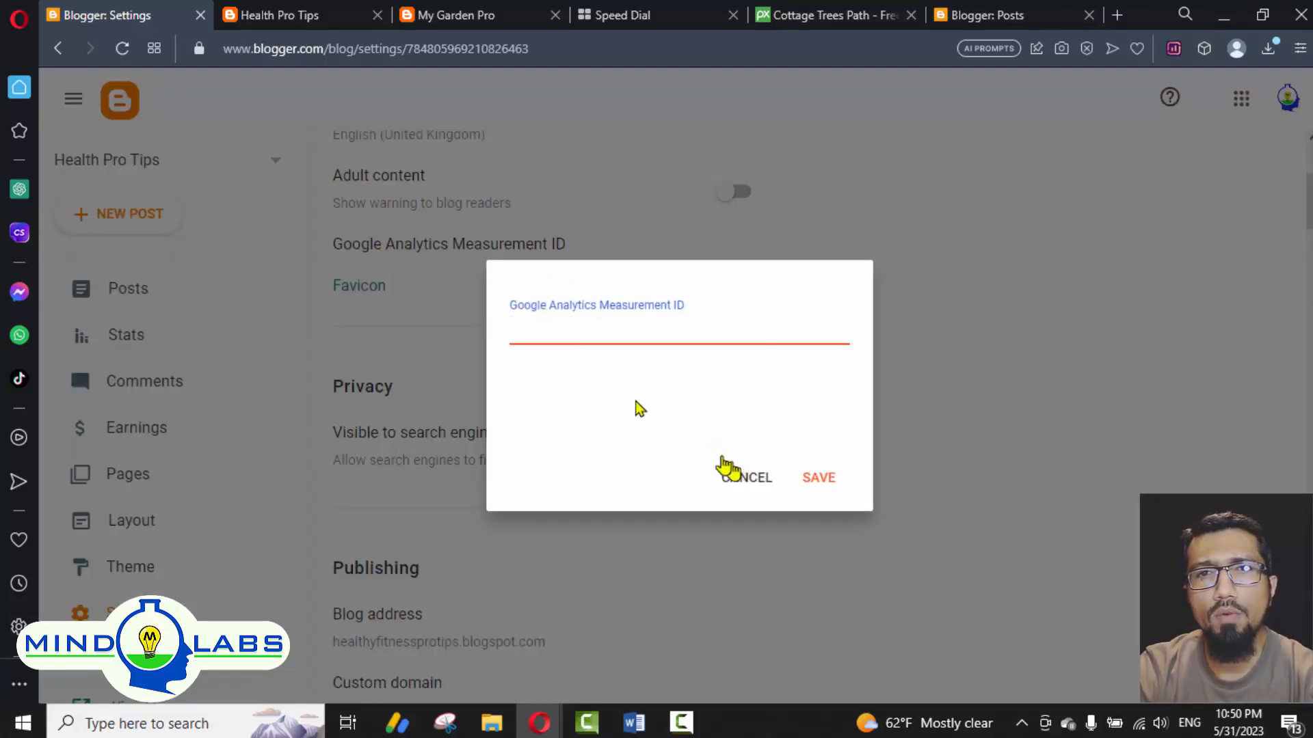
{"action": "left_click", "coordinate": [731, 478]}
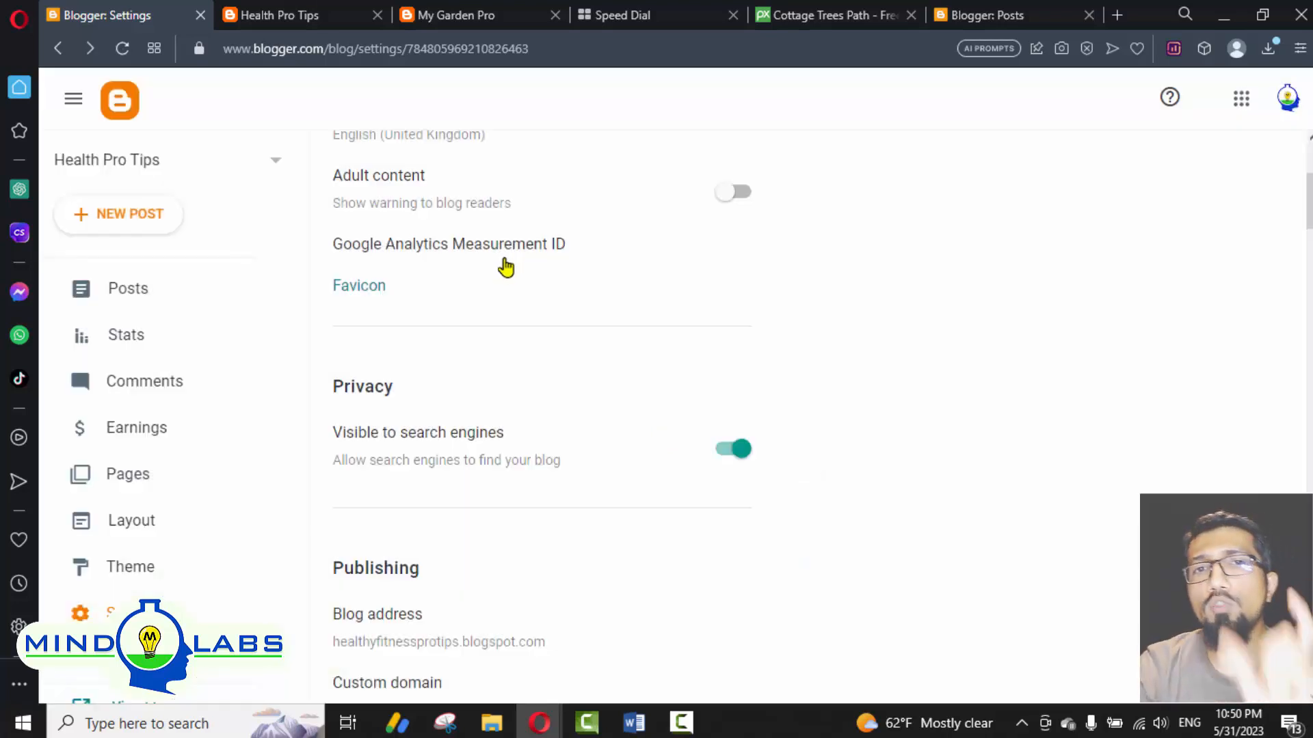
{"action": "left_click", "coordinate": [544, 249]}
{"action": "left_click", "coordinate": [589, 330]}
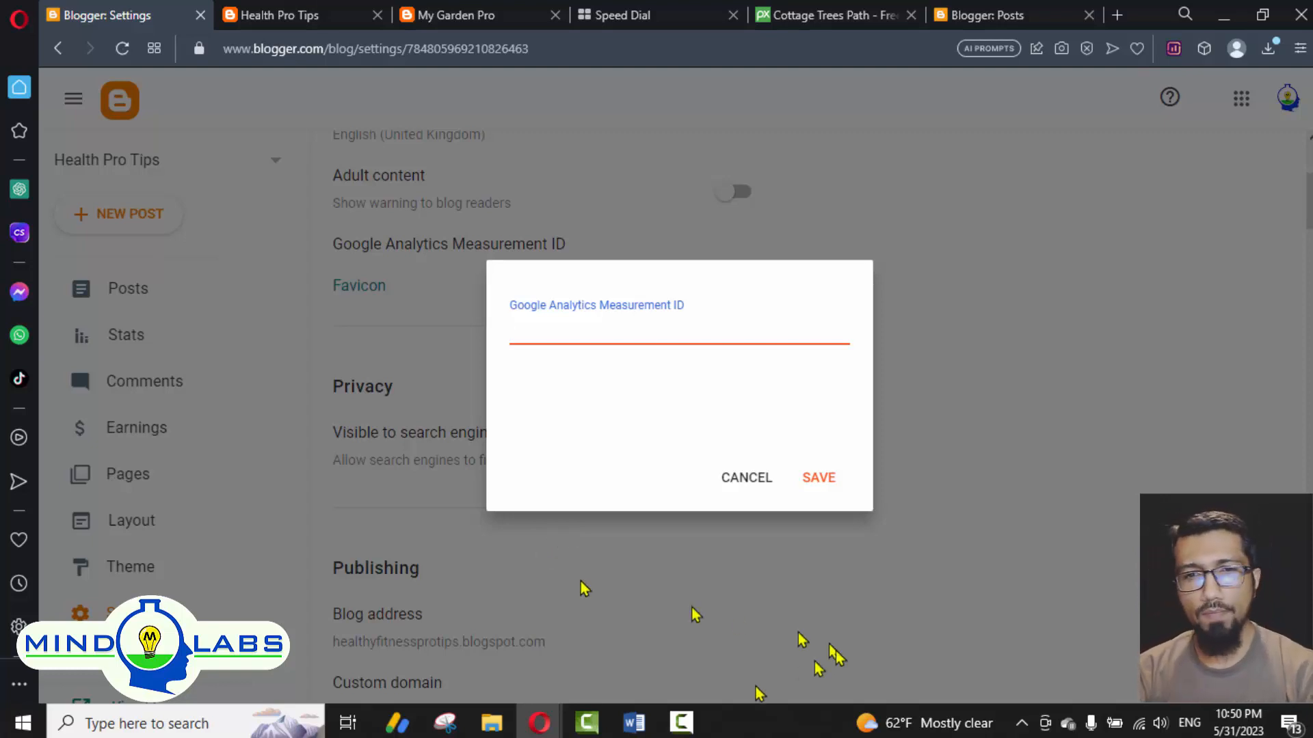
{"action": "left_click", "coordinate": [675, 719]}
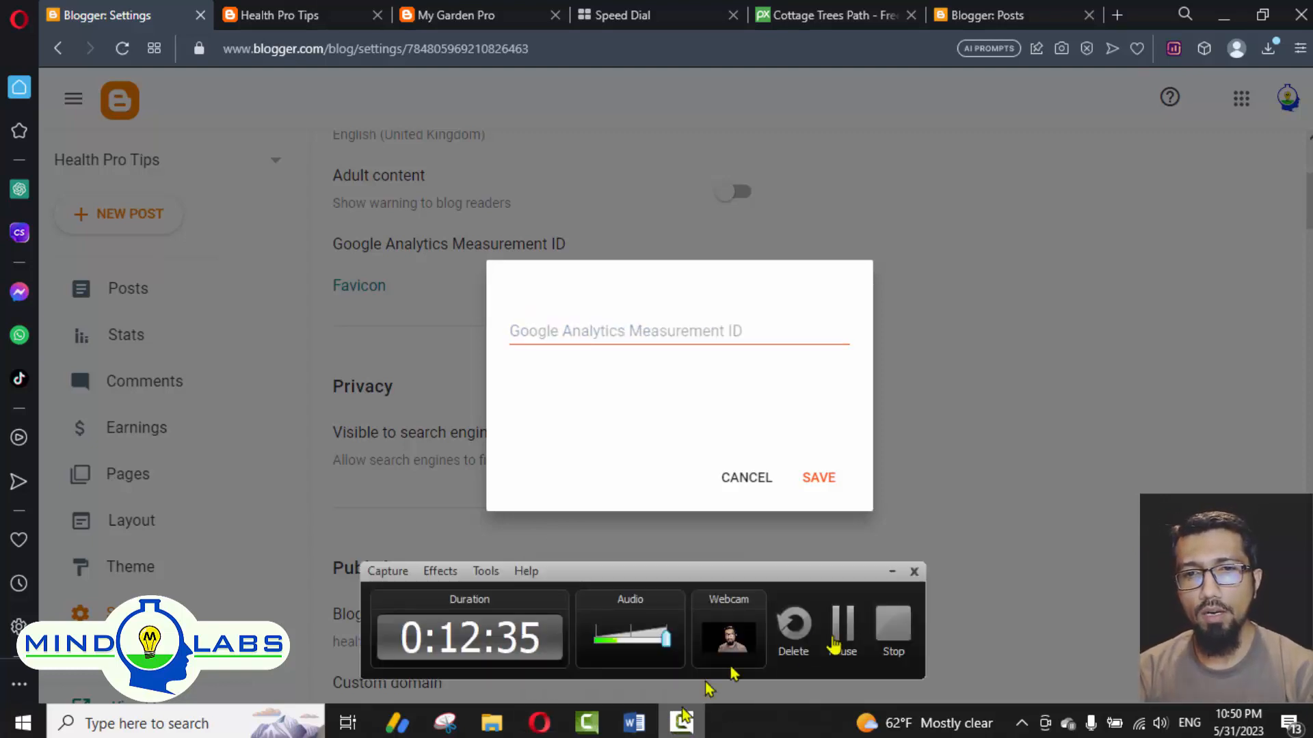
{"action": "left_click", "coordinate": [843, 627]}
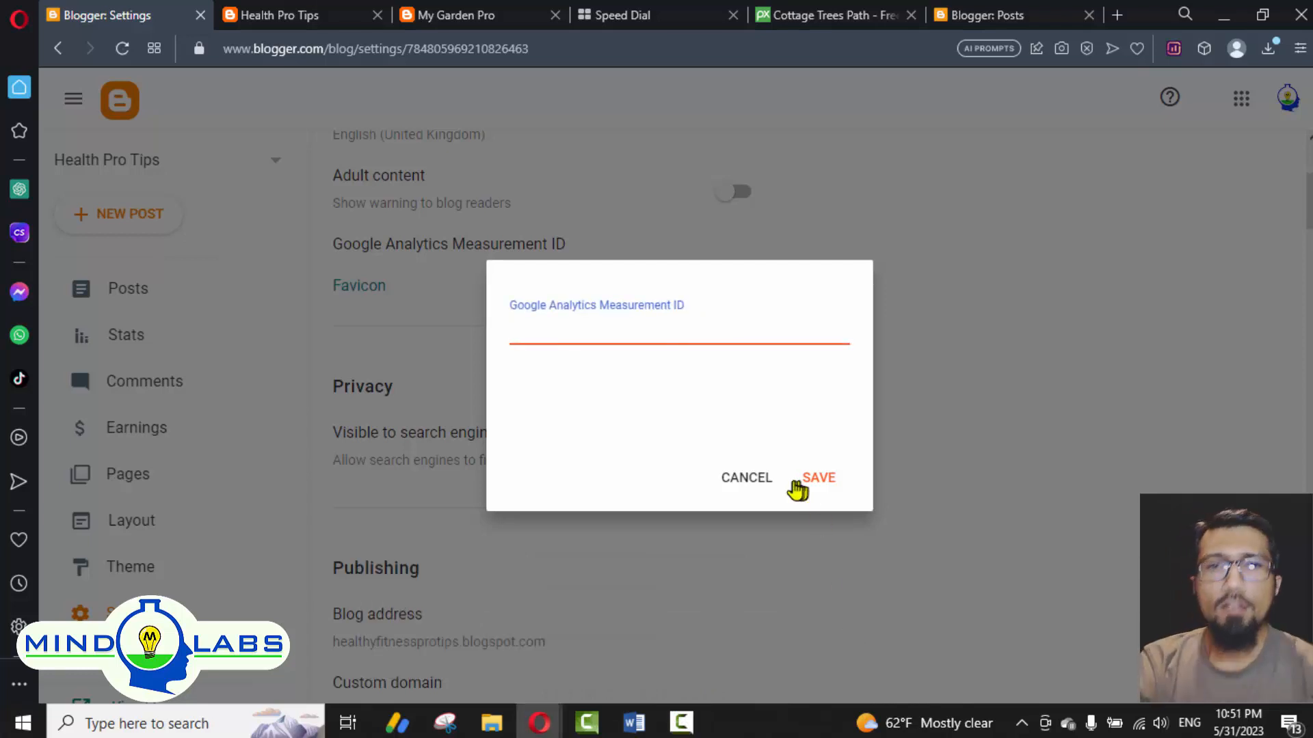
{"action": "left_click", "coordinate": [757, 487]}
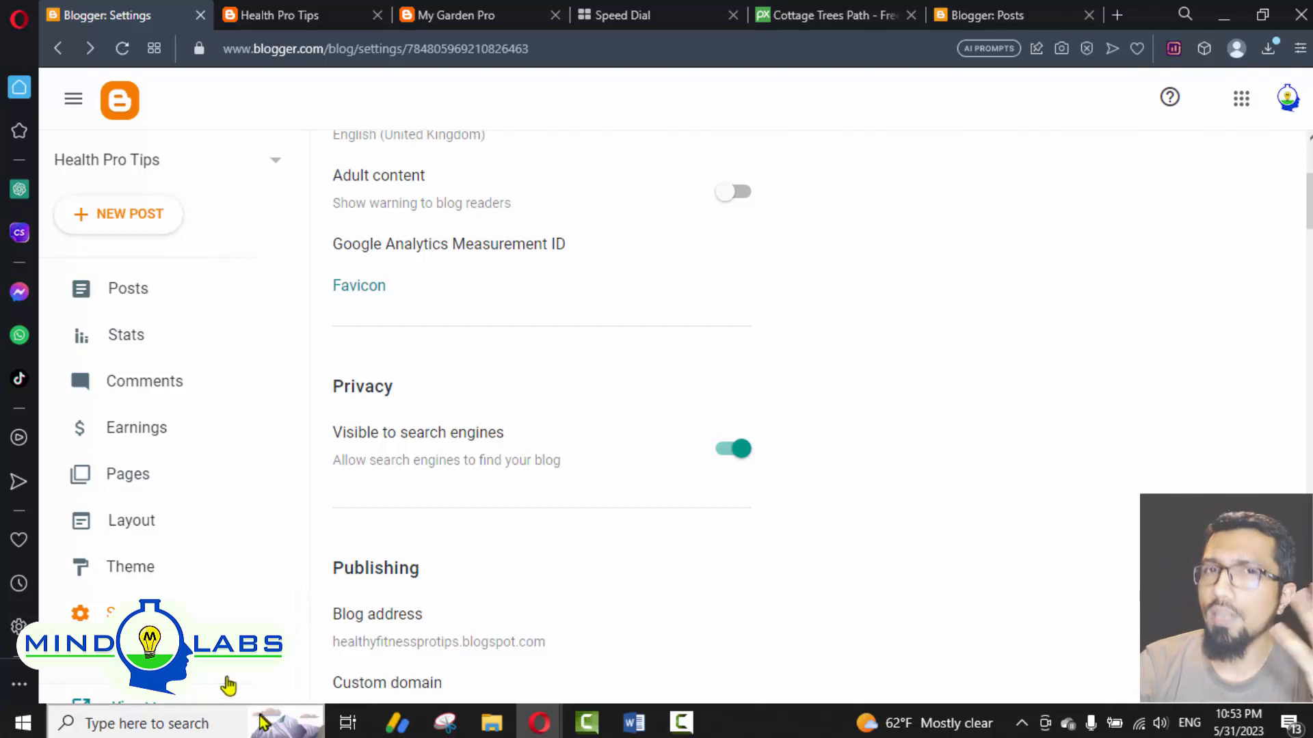
Step: Review the Privacy and Publishing settings, including search engine visibility, blog address and custom domain
{"action": "scroll", "coordinate": [441, 501], "scroll_direction": "down", "scroll_amount": 1}
{"action": "scroll", "coordinate": [440, 501], "scroll_direction": "down", "scroll_amount": 2}
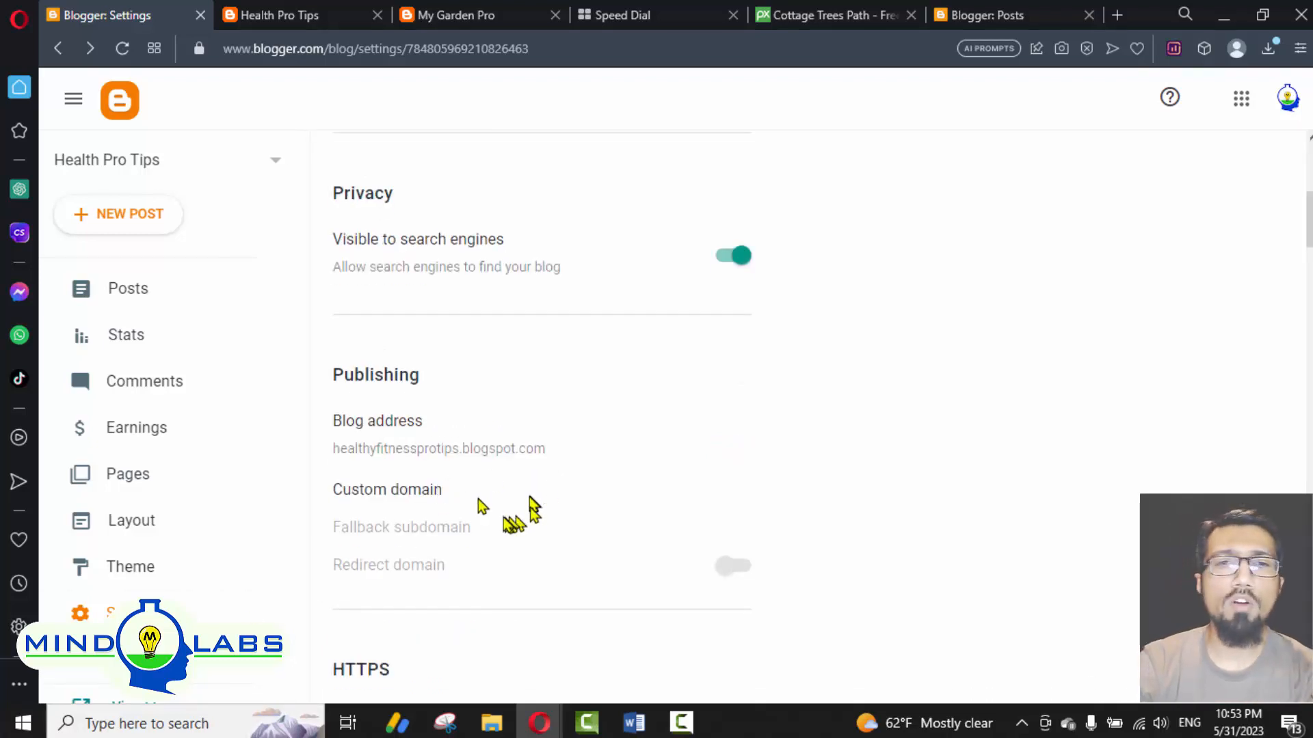
{"action": "scroll", "coordinate": [469, 448], "scroll_direction": "up", "scroll_amount": 4}
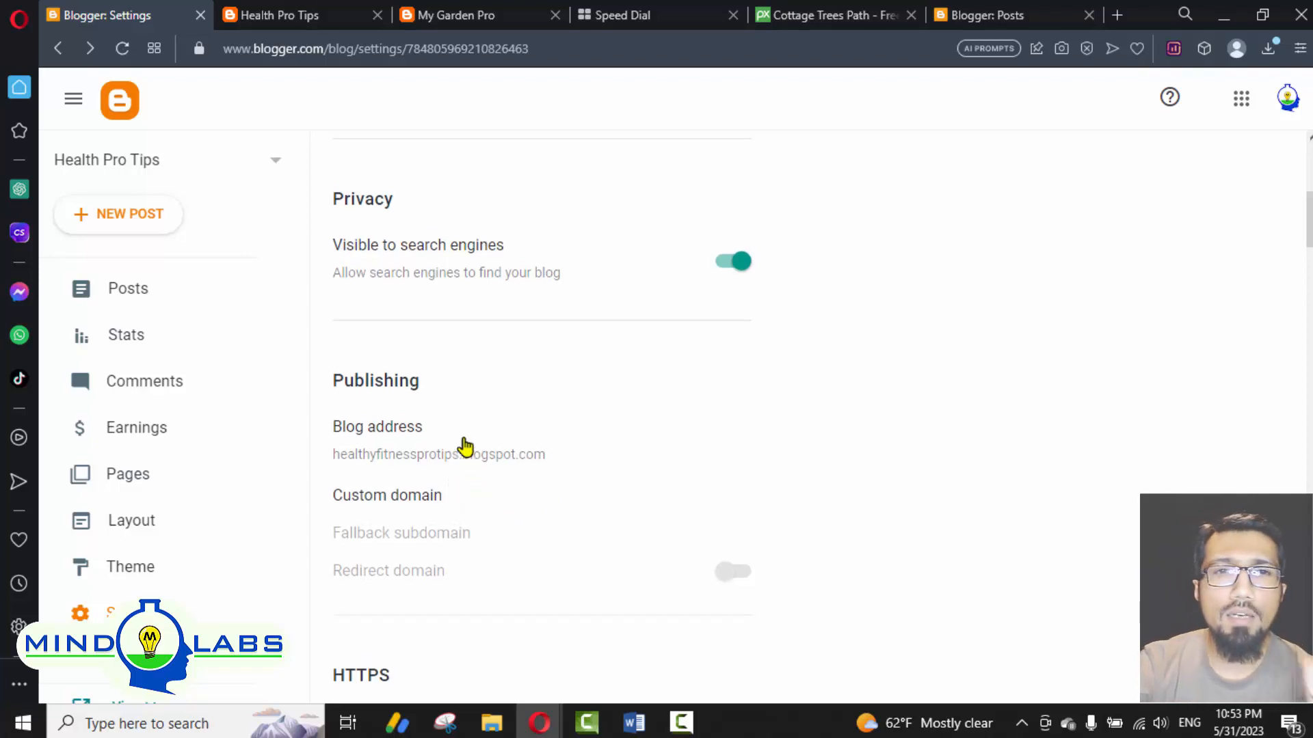
{"action": "scroll", "coordinate": [445, 355], "scroll_direction": "down", "scroll_amount": 3}
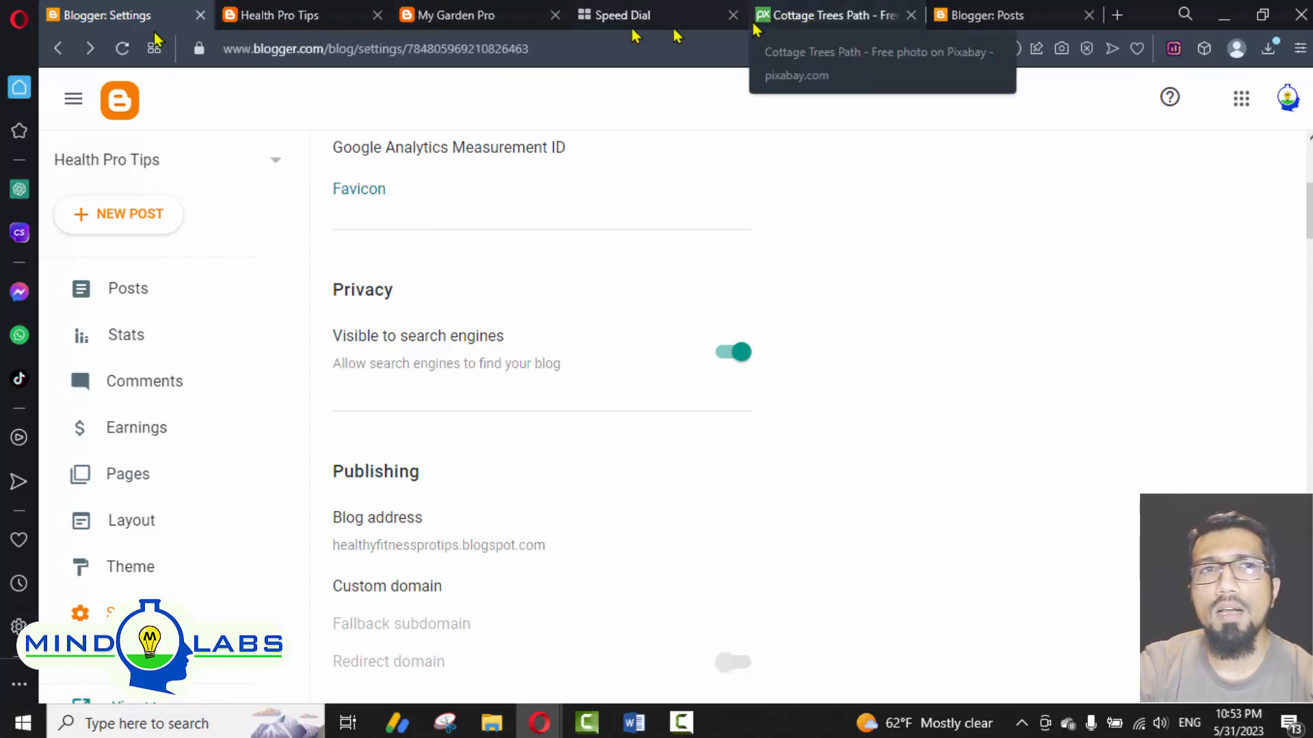
Step: Upload mindlabs.png from the 1 MIND LABS folder as the blog's custom favicon and save it
{"action": "left_click", "coordinate": [348, 200]}
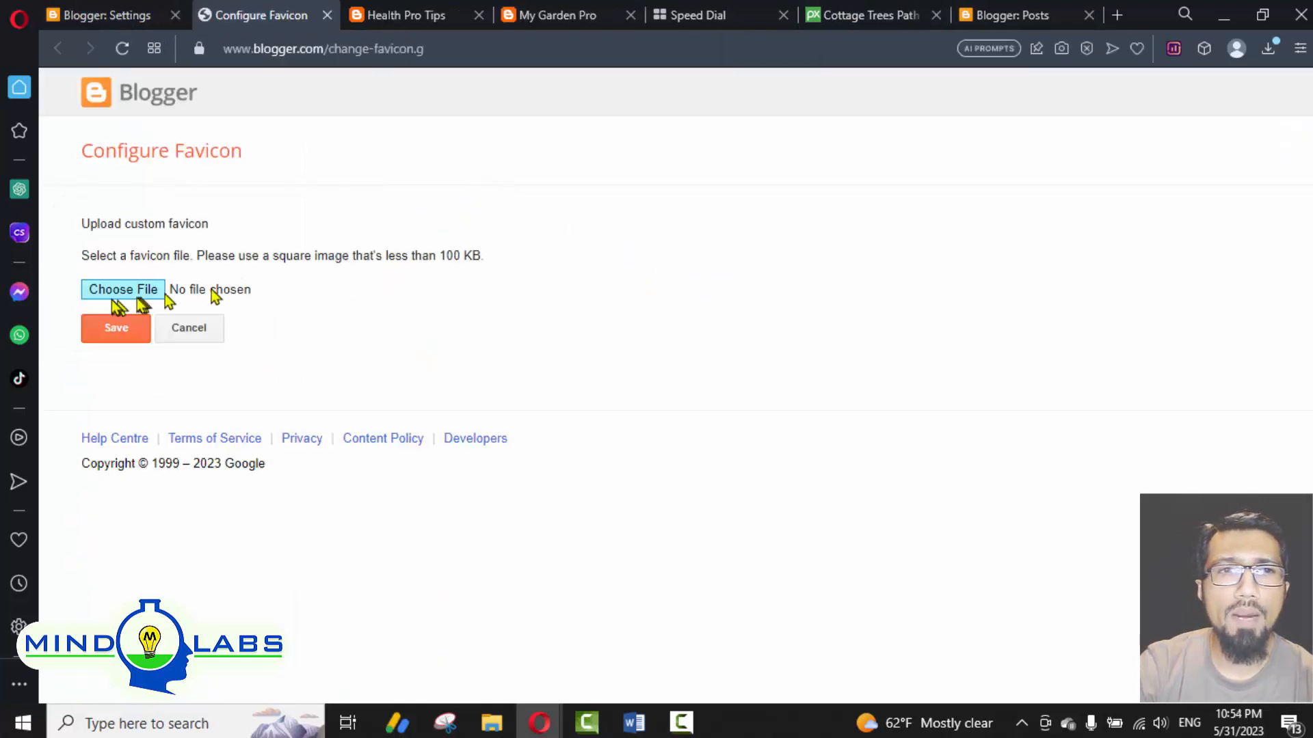
{"action": "left_click", "coordinate": [112, 292]}
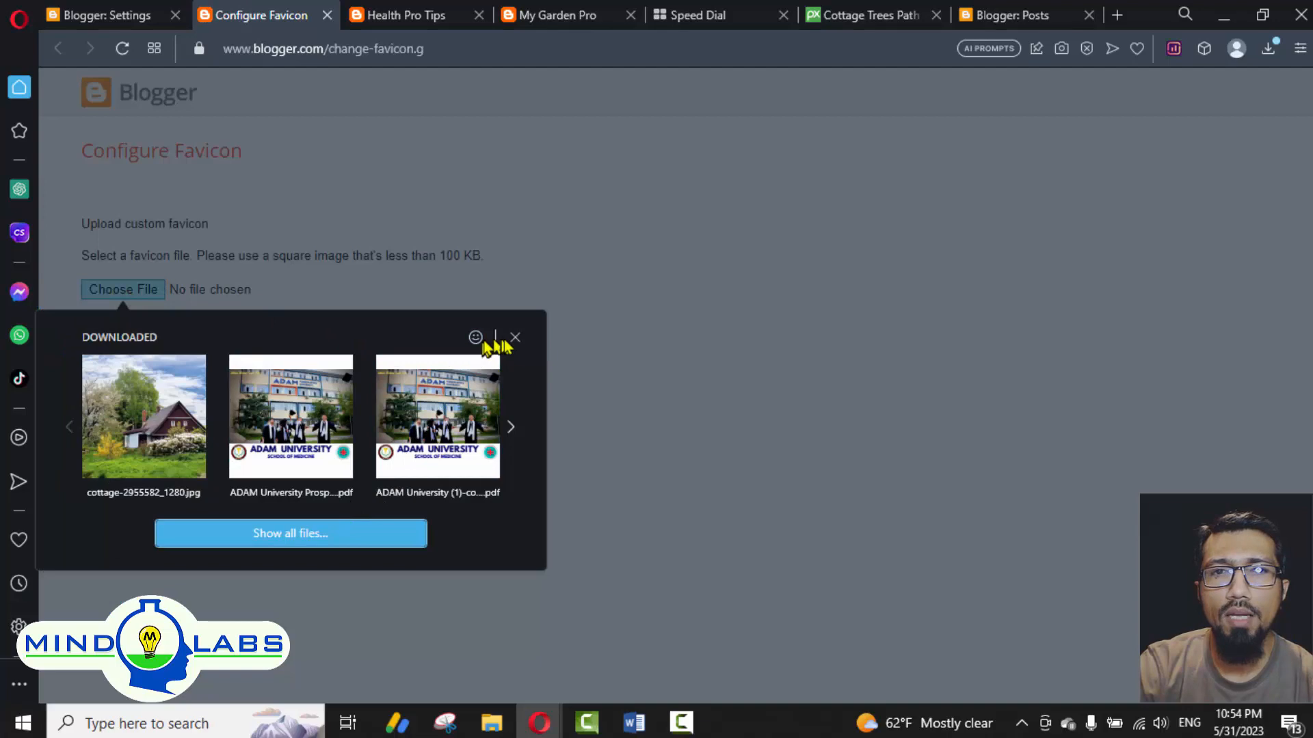
{"action": "left_click", "coordinate": [331, 533]}
{"action": "scroll", "coordinate": [541, 223], "scroll_direction": "down", "scroll_amount": 15}
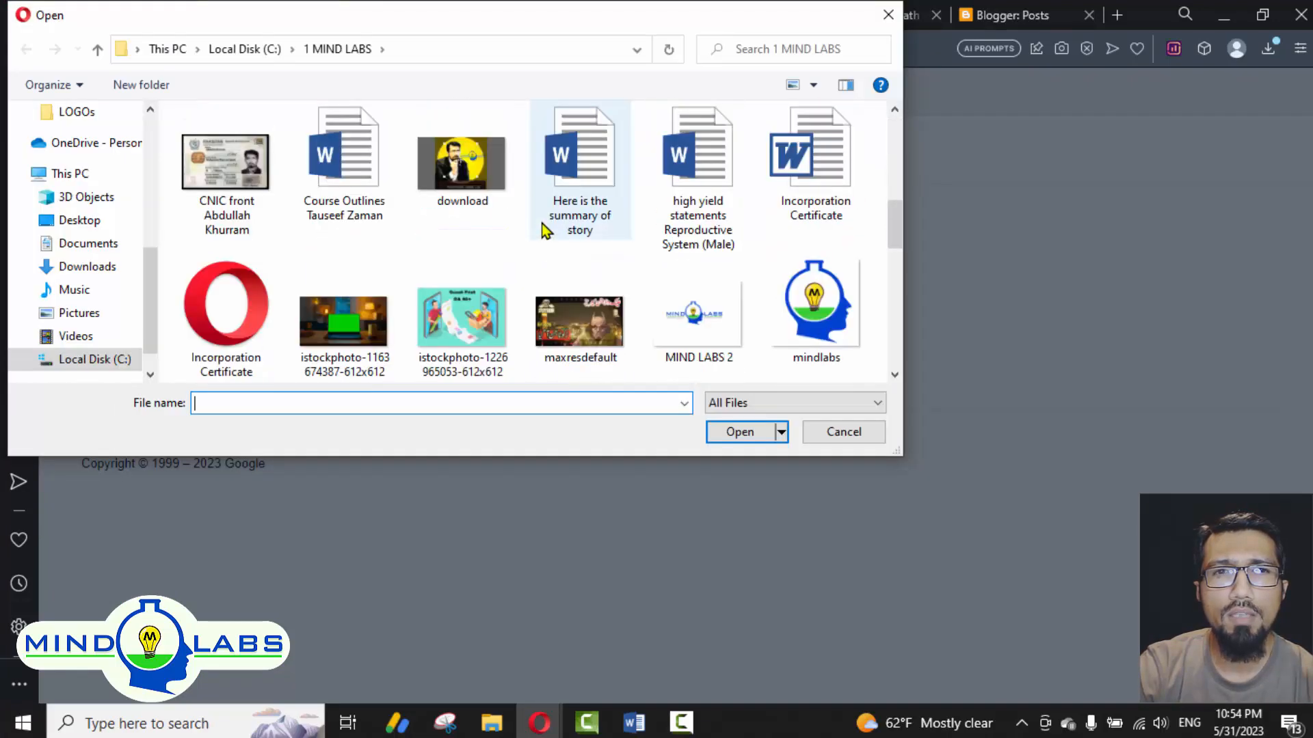
{"action": "scroll", "coordinate": [541, 224], "scroll_direction": "up", "scroll_amount": 15}
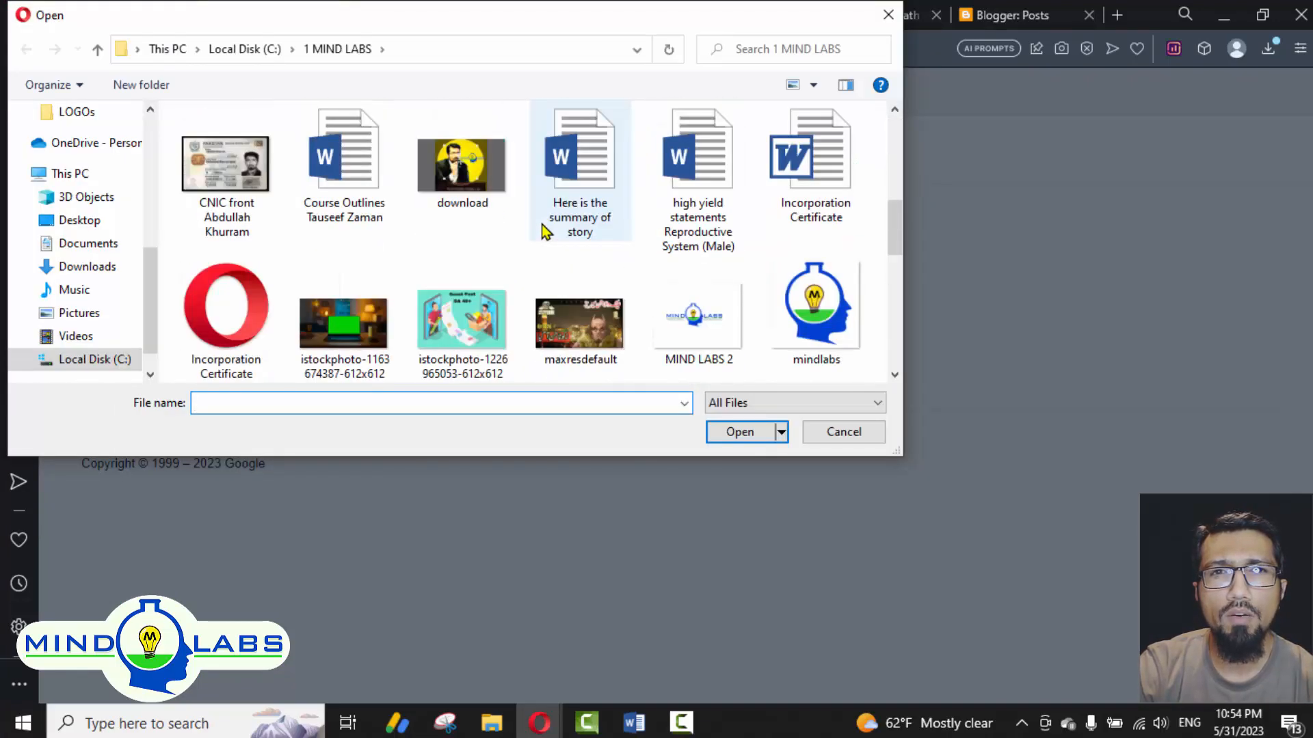
{"action": "scroll", "coordinate": [342, 287], "scroll_direction": "down", "scroll_amount": 10}
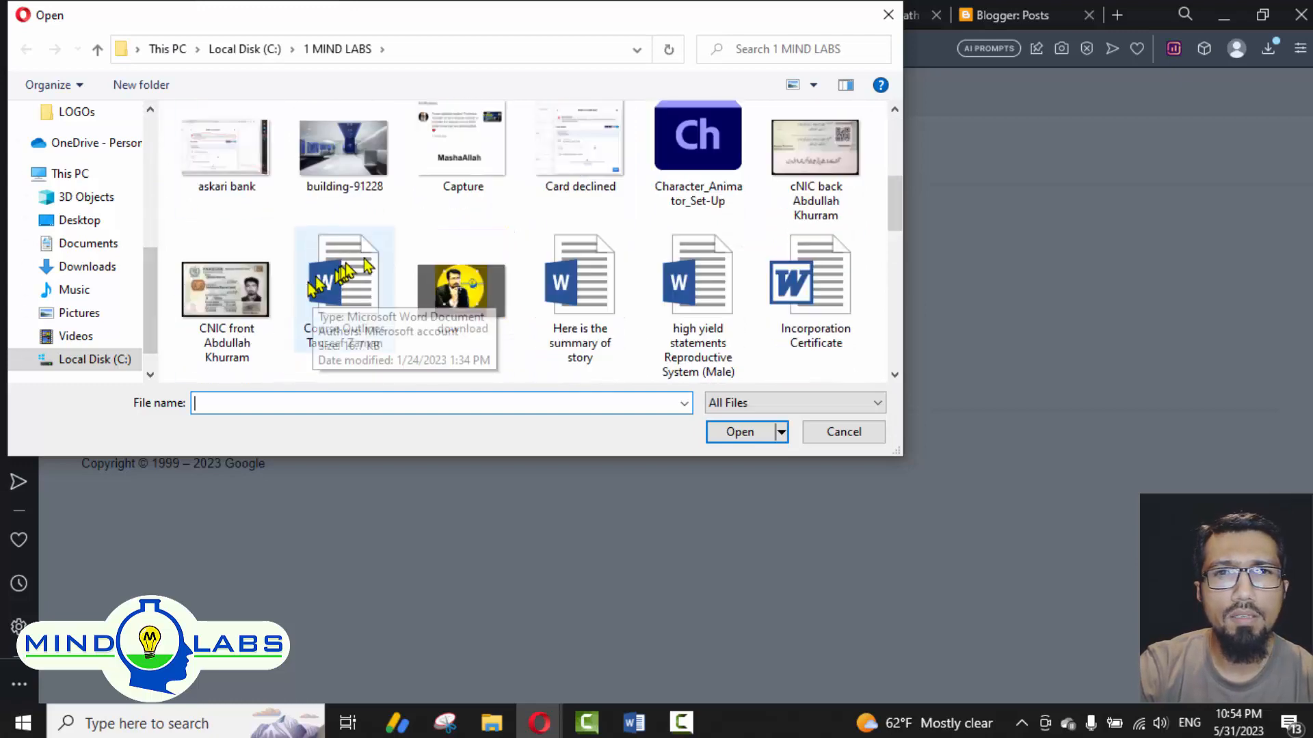
{"action": "scroll", "coordinate": [367, 265], "scroll_direction": "up", "scroll_amount": 5}
{"action": "left_click", "coordinate": [867, 317]}
{"action": "left_click", "coordinate": [728, 433]}
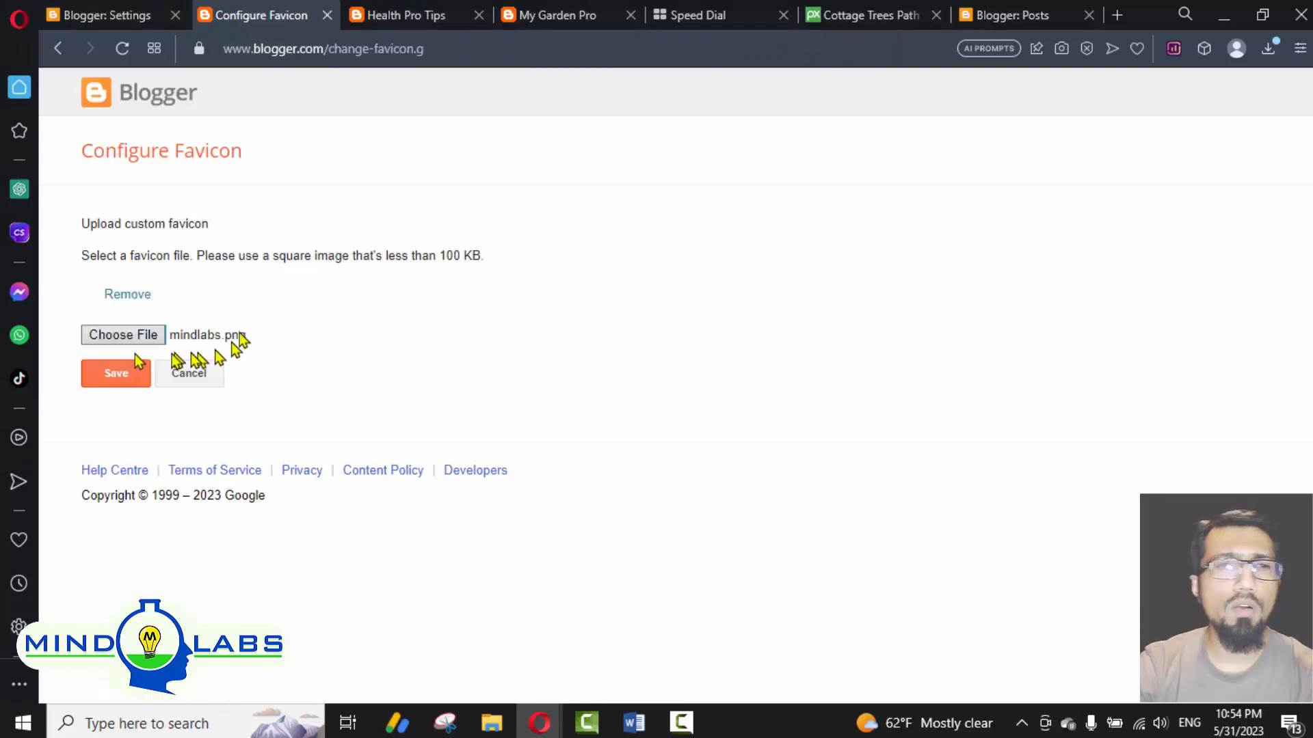
{"action": "left_click", "coordinate": [116, 373]}
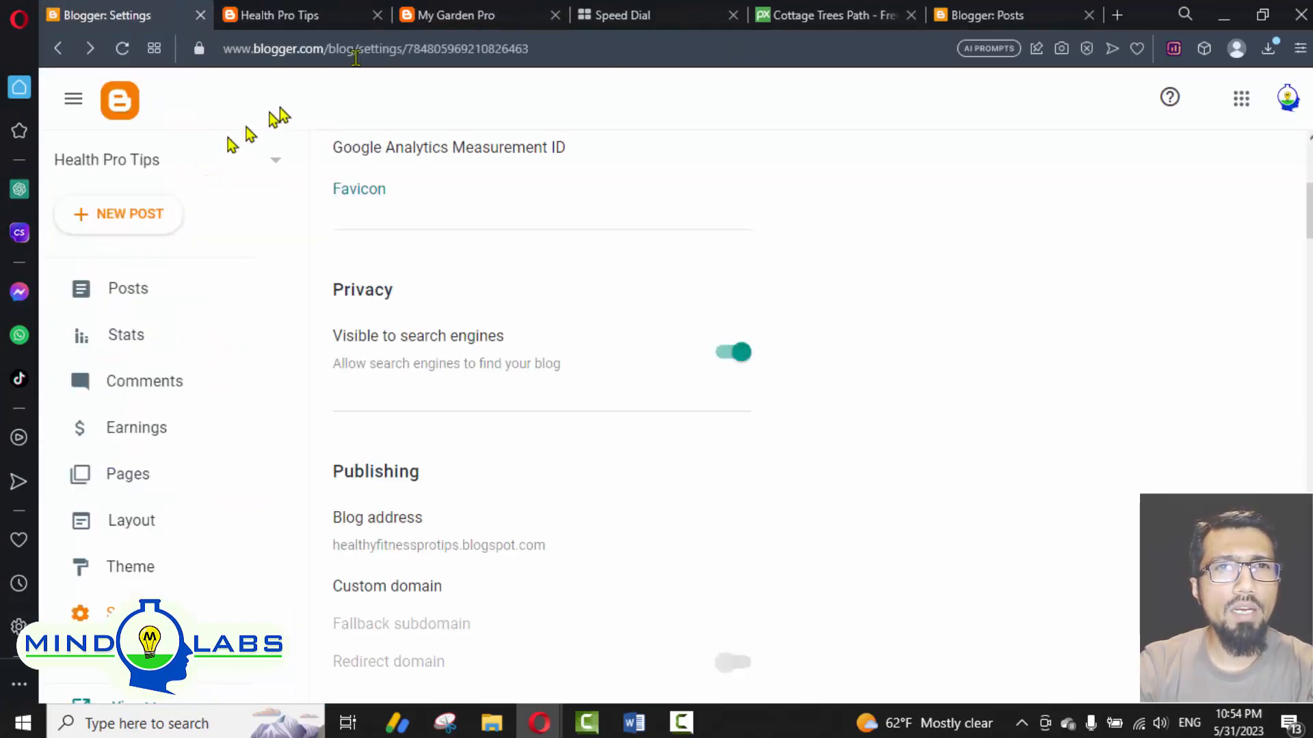
Step: Check the uploaded favicon in the favicon configuration and on the refreshed live Health Pro Tips blog
{"action": "left_click", "coordinate": [300, 15]}
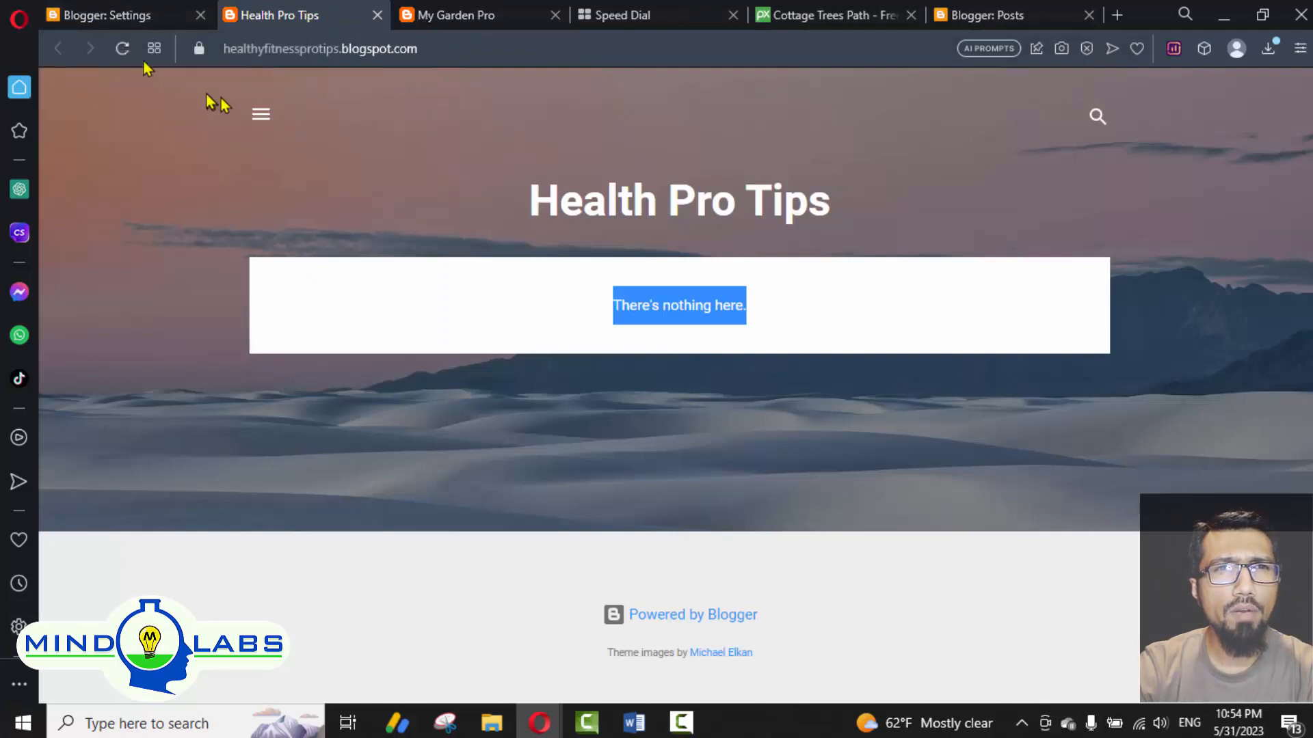
{"action": "left_click", "coordinate": [119, 53]}
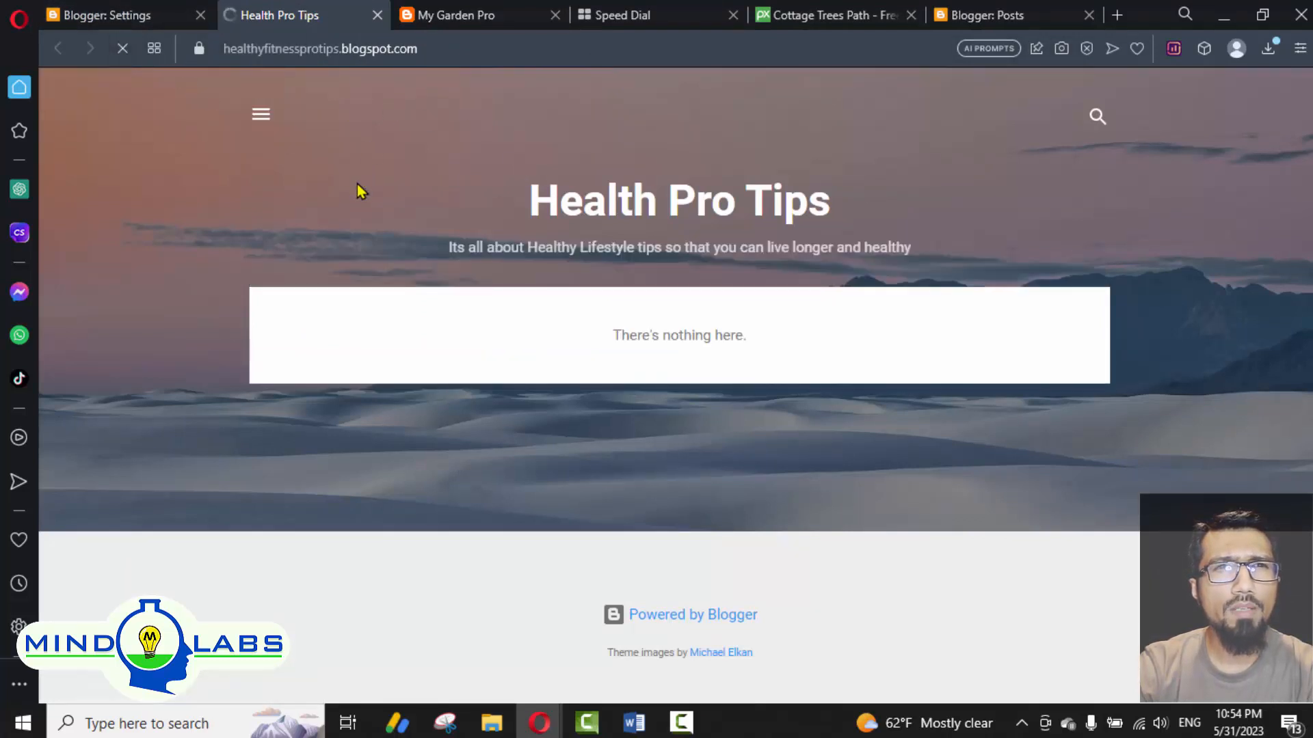
{"action": "left_click", "coordinate": [126, 9]}
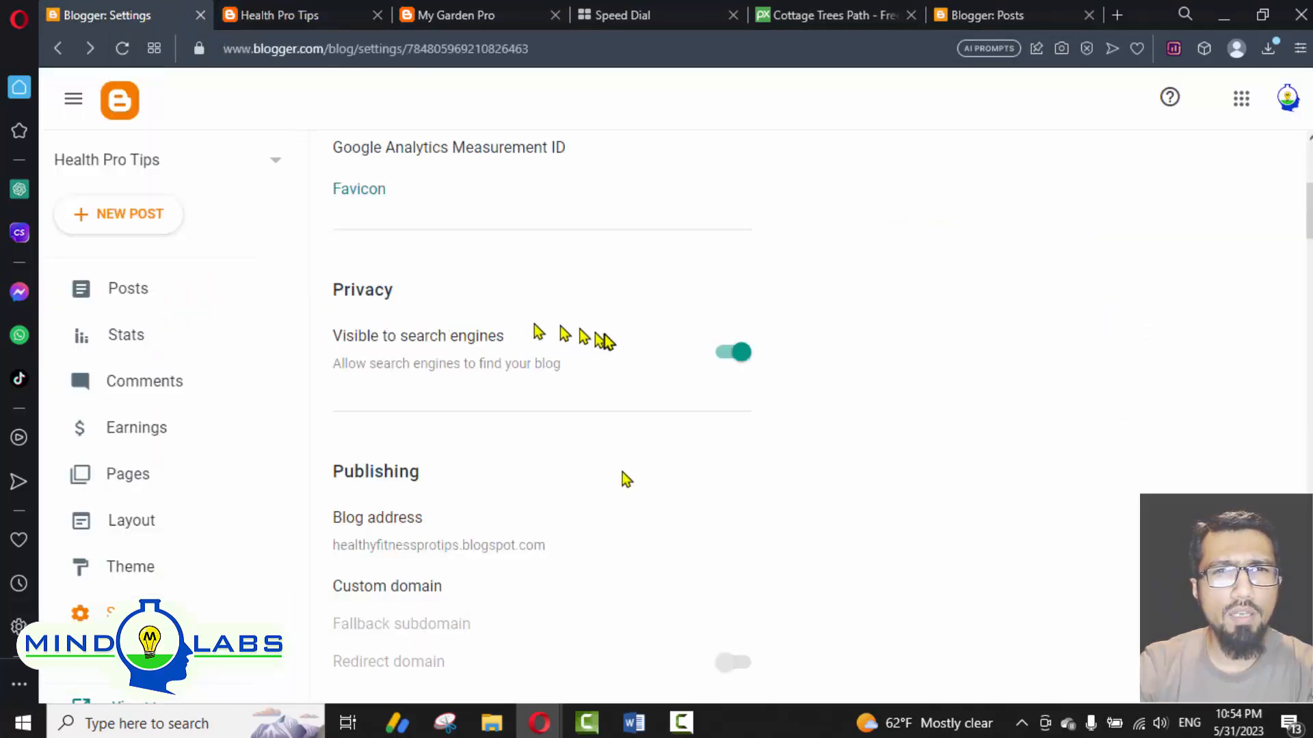
{"action": "scroll", "coordinate": [564, 469], "scroll_direction": "down", "scroll_amount": 3}
{"action": "scroll", "coordinate": [560, 470], "scroll_direction": "up", "scroll_amount": 5}
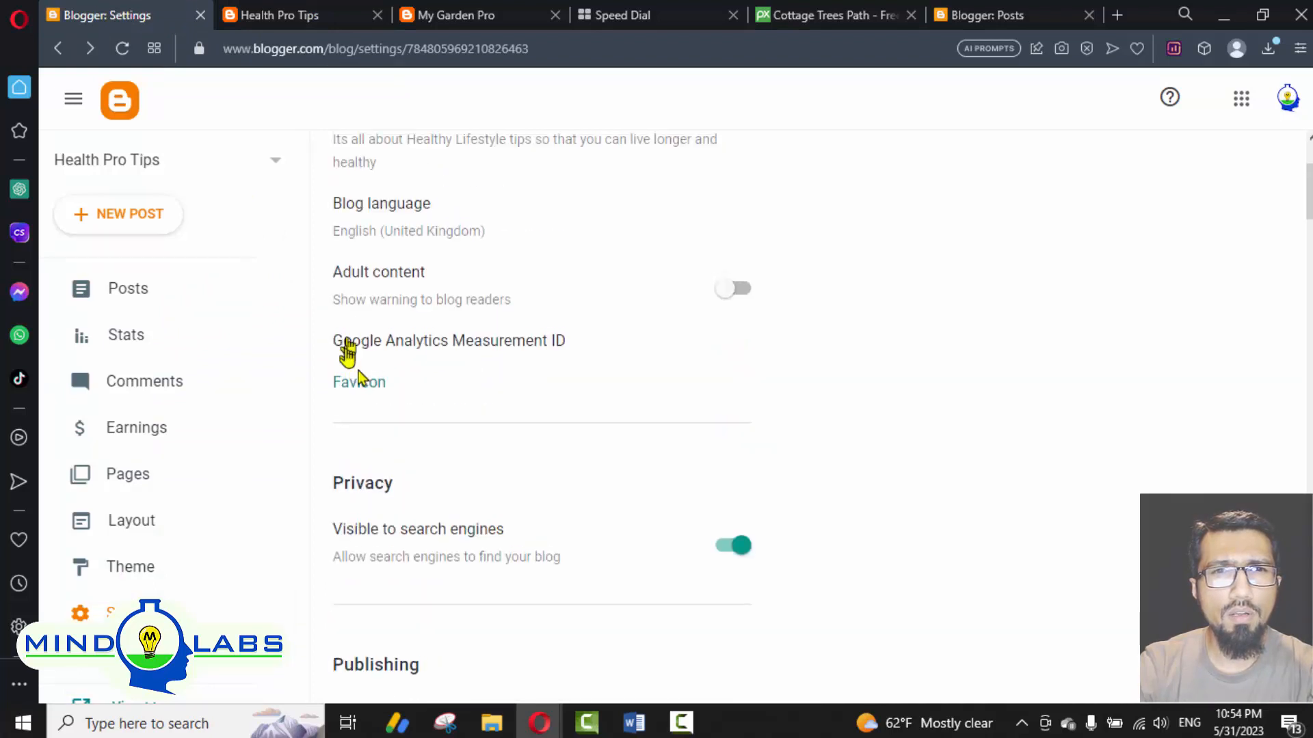
{"action": "left_click", "coordinate": [363, 381]}
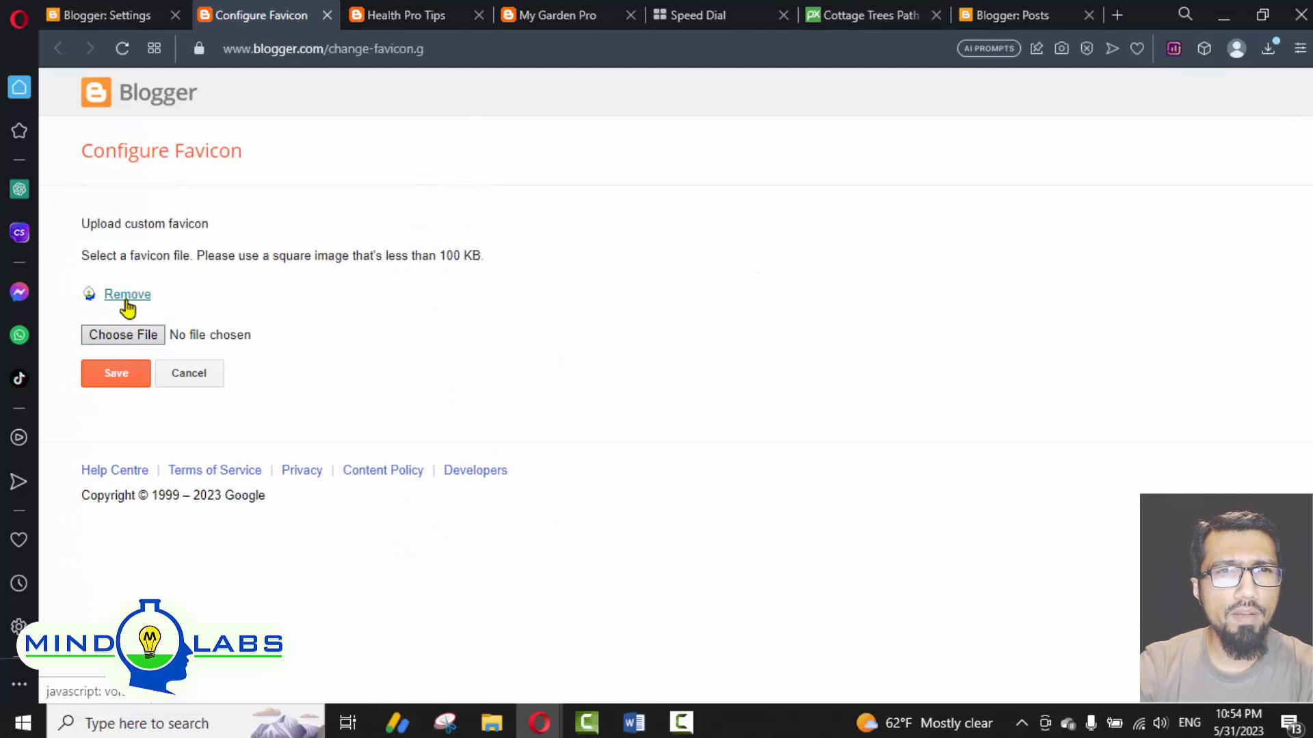
{"action": "left_click", "coordinate": [399, 20]}
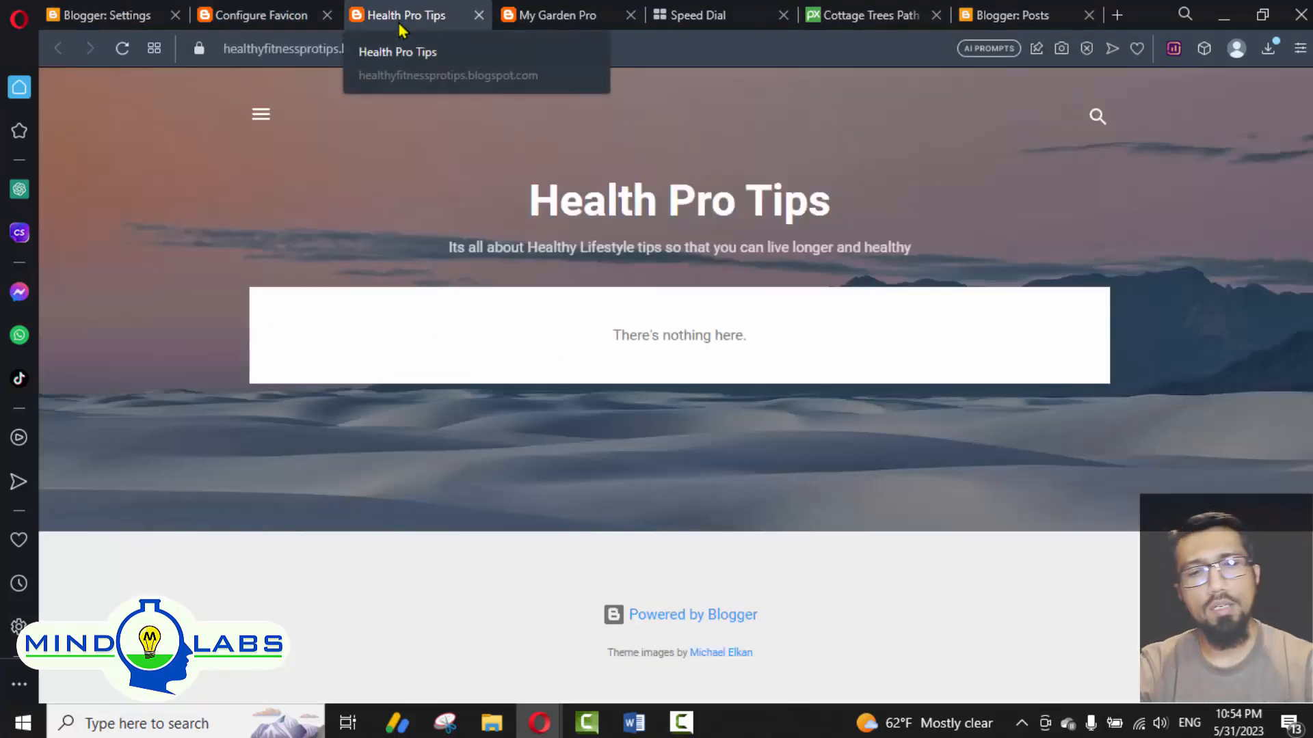
{"action": "key", "text": "F5"}
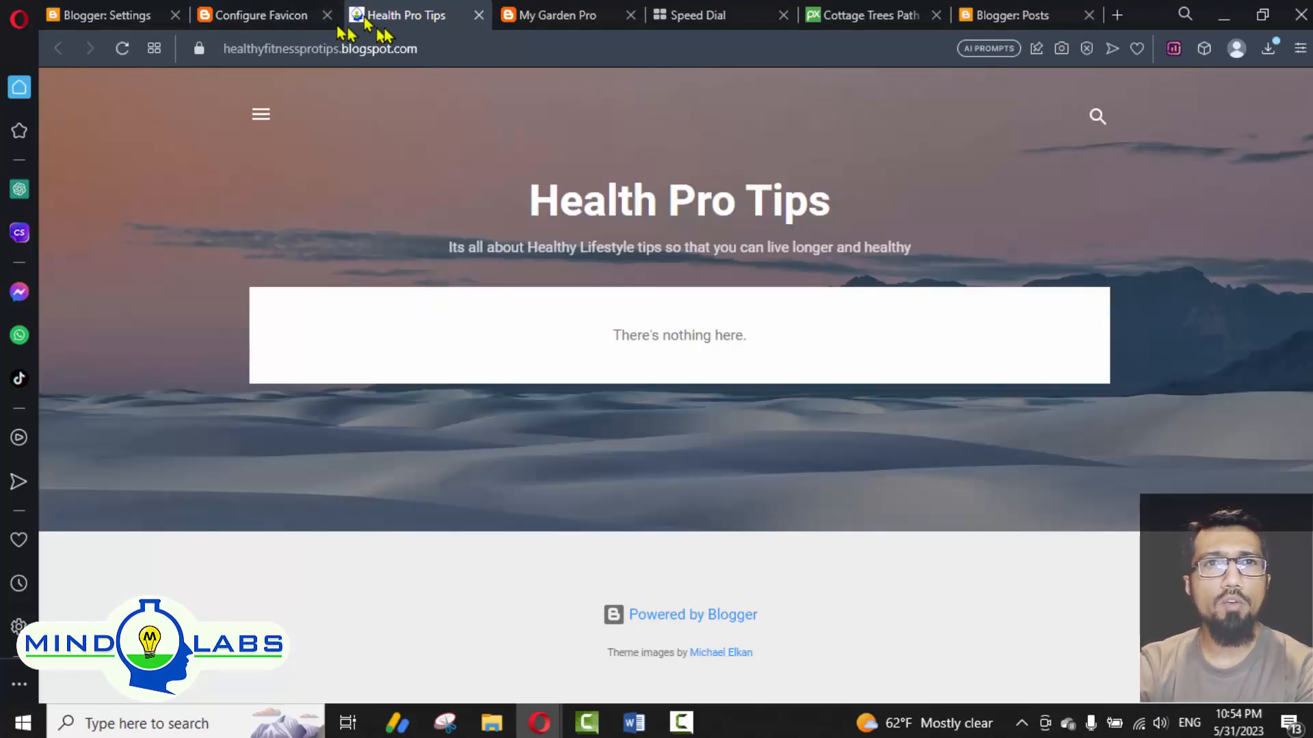
{"action": "left_click", "coordinate": [271, 14]}
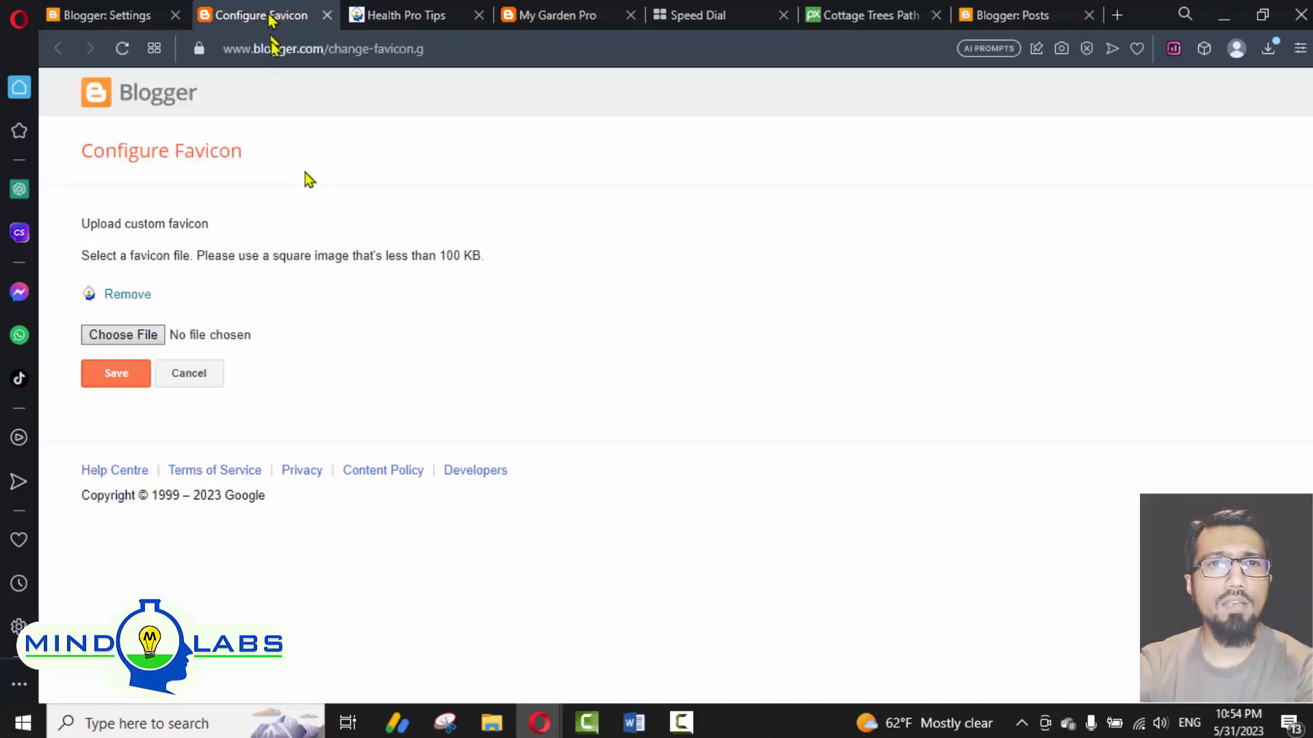
Step: Try healthyprotips.com as the custom domain in the Publishing settings and open the option to buy a domain
{"action": "left_click", "coordinate": [154, 10]}
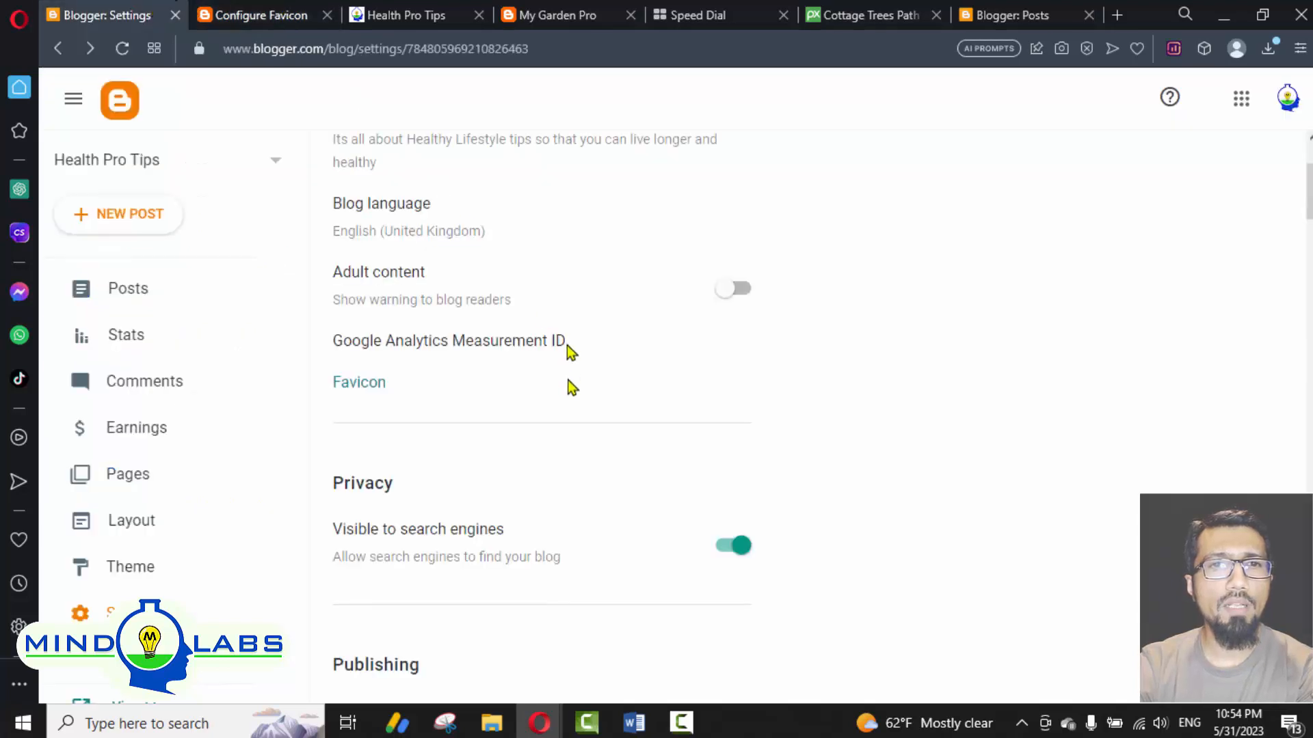
{"action": "scroll", "coordinate": [571, 383], "scroll_direction": "down", "scroll_amount": 1}
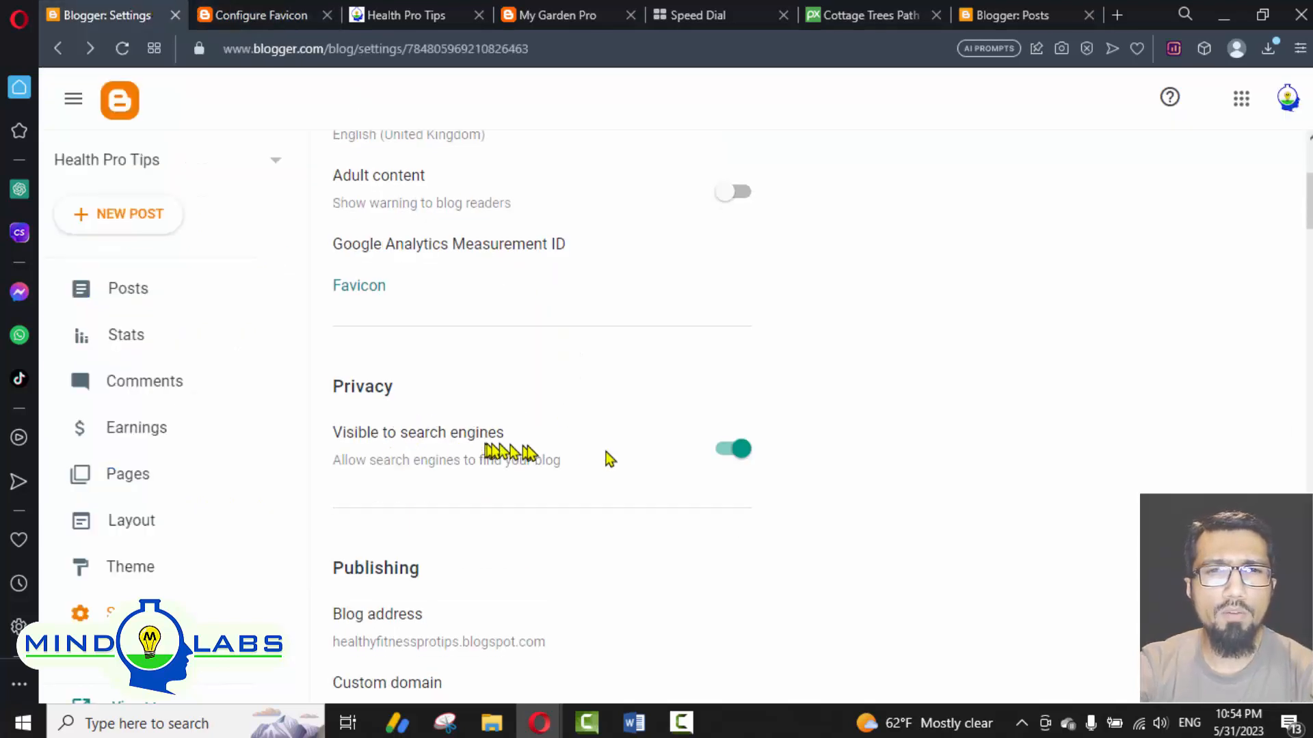
{"action": "scroll", "coordinate": [732, 456], "scroll_direction": "down", "scroll_amount": 3}
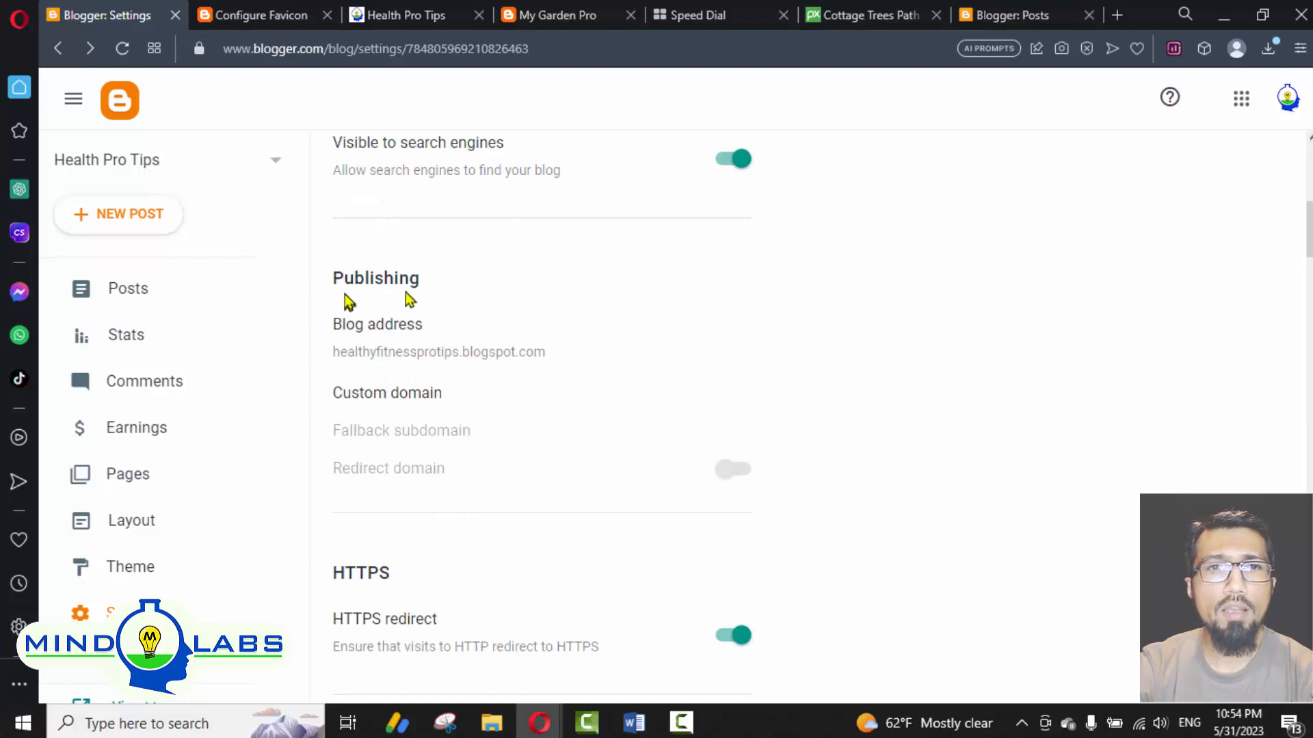
{"action": "scroll", "coordinate": [759, 188], "scroll_direction": "up", "scroll_amount": 2}
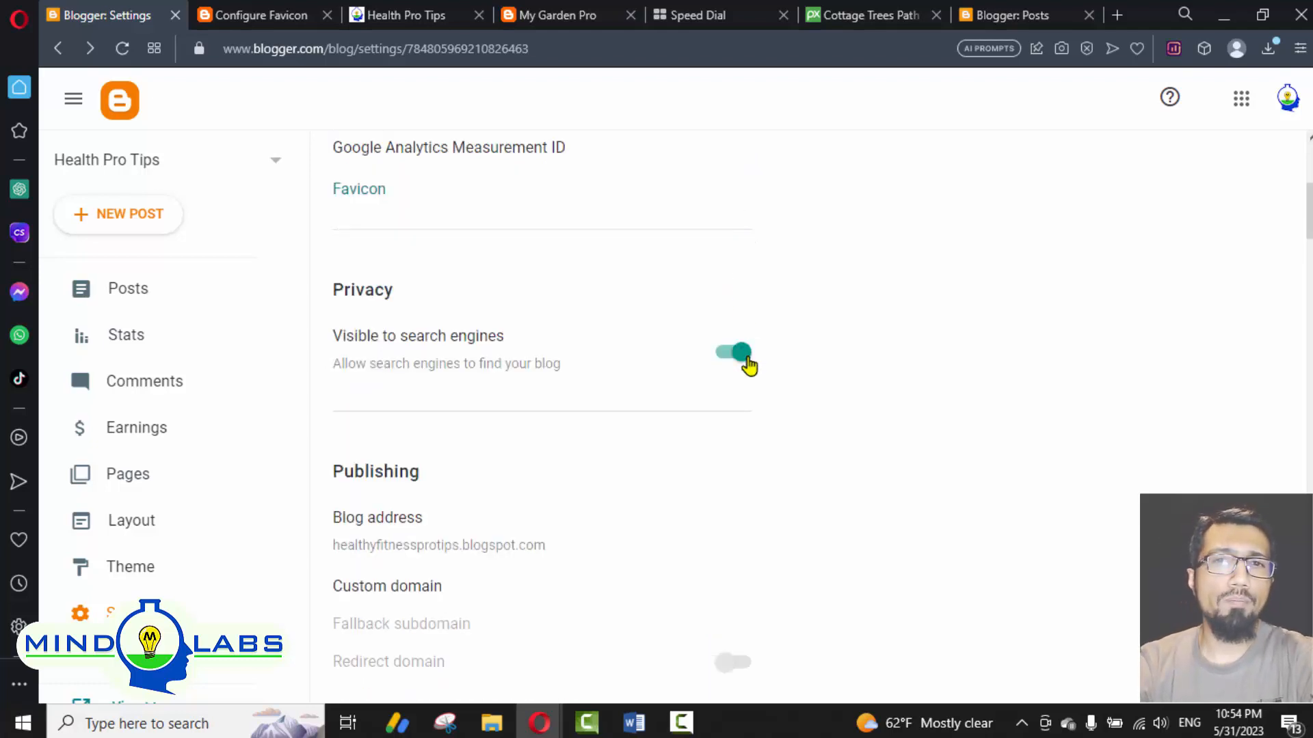
{"action": "scroll", "coordinate": [545, 369], "scroll_direction": "down", "scroll_amount": 1}
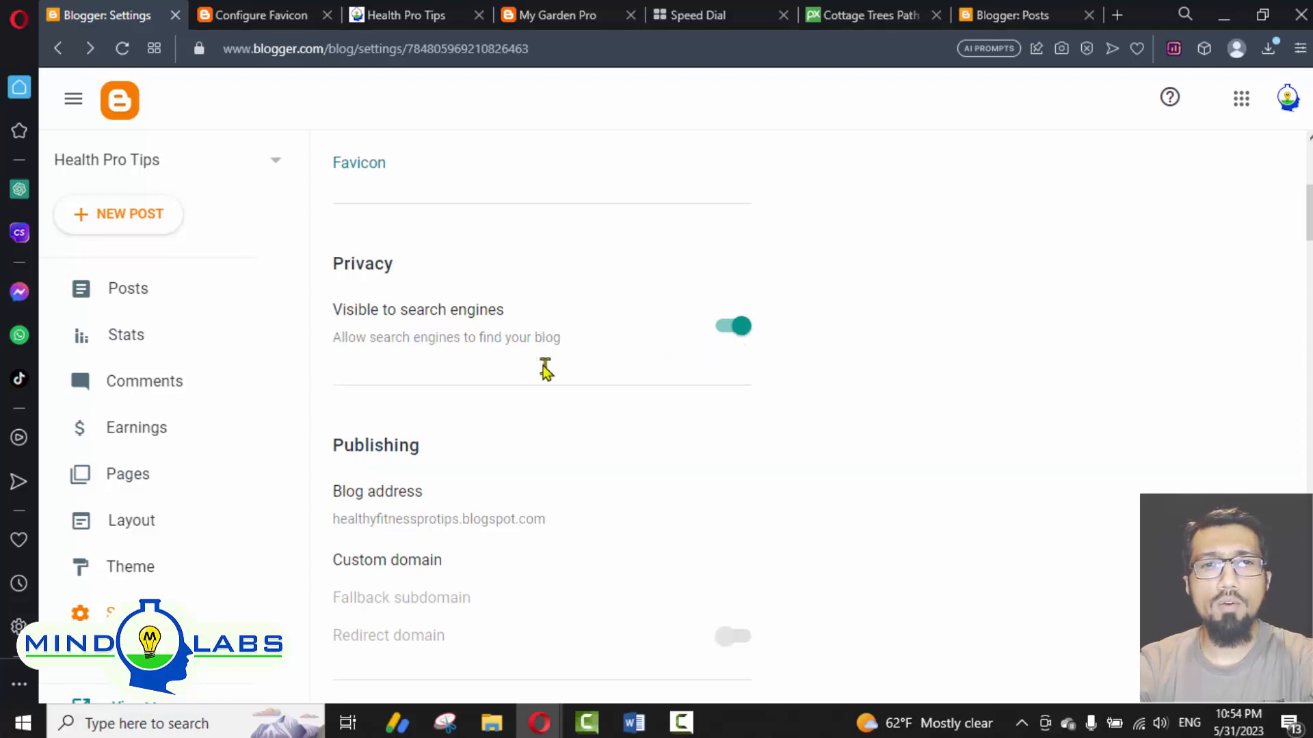
{"action": "scroll", "coordinate": [545, 369], "scroll_direction": "down", "scroll_amount": 2}
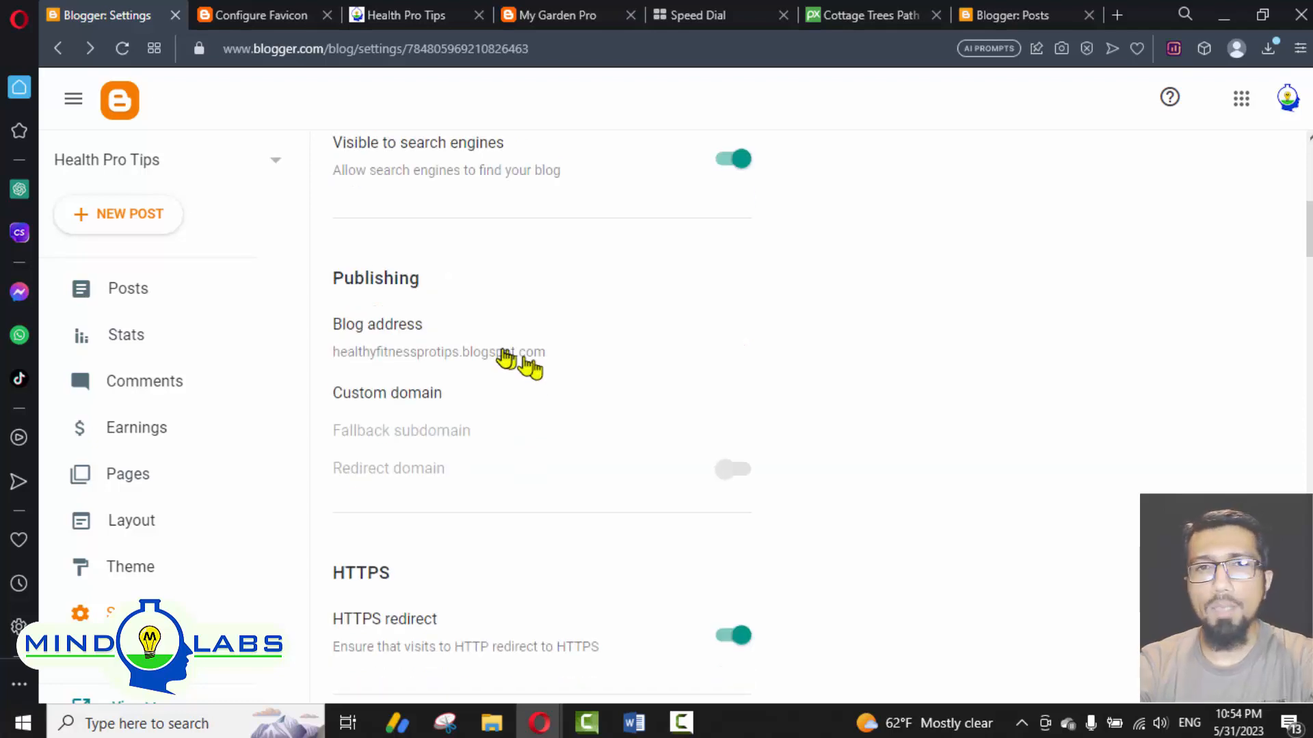
{"action": "left_click", "coordinate": [419, 405]}
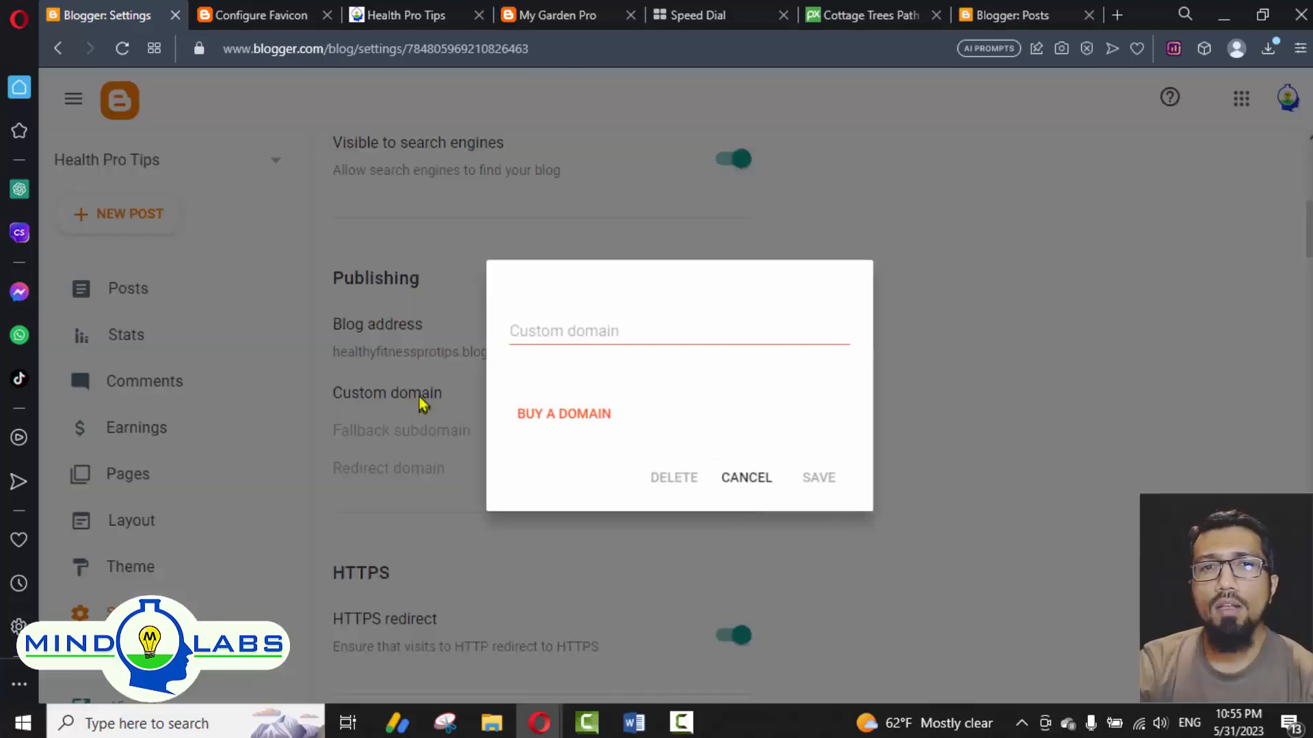
{"action": "left_click", "coordinate": [672, 326]}
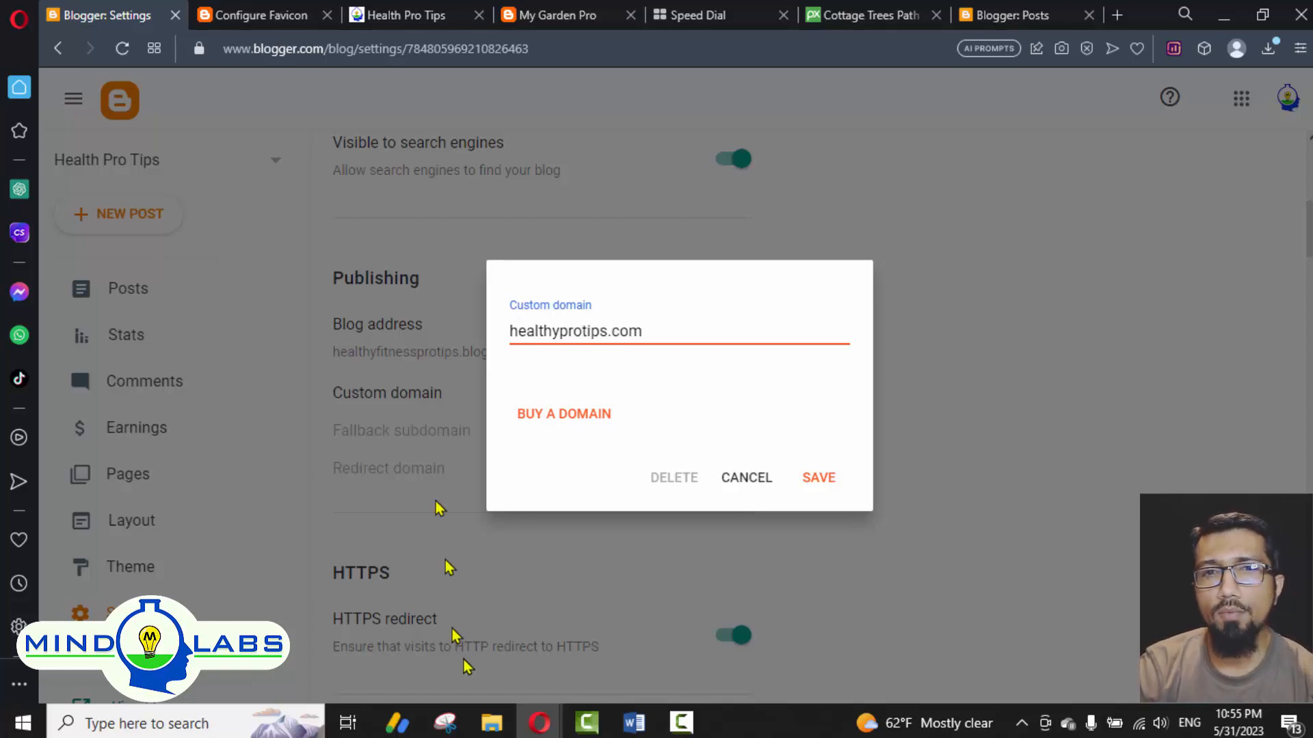
{"action": "left_click", "coordinate": [566, 410]}
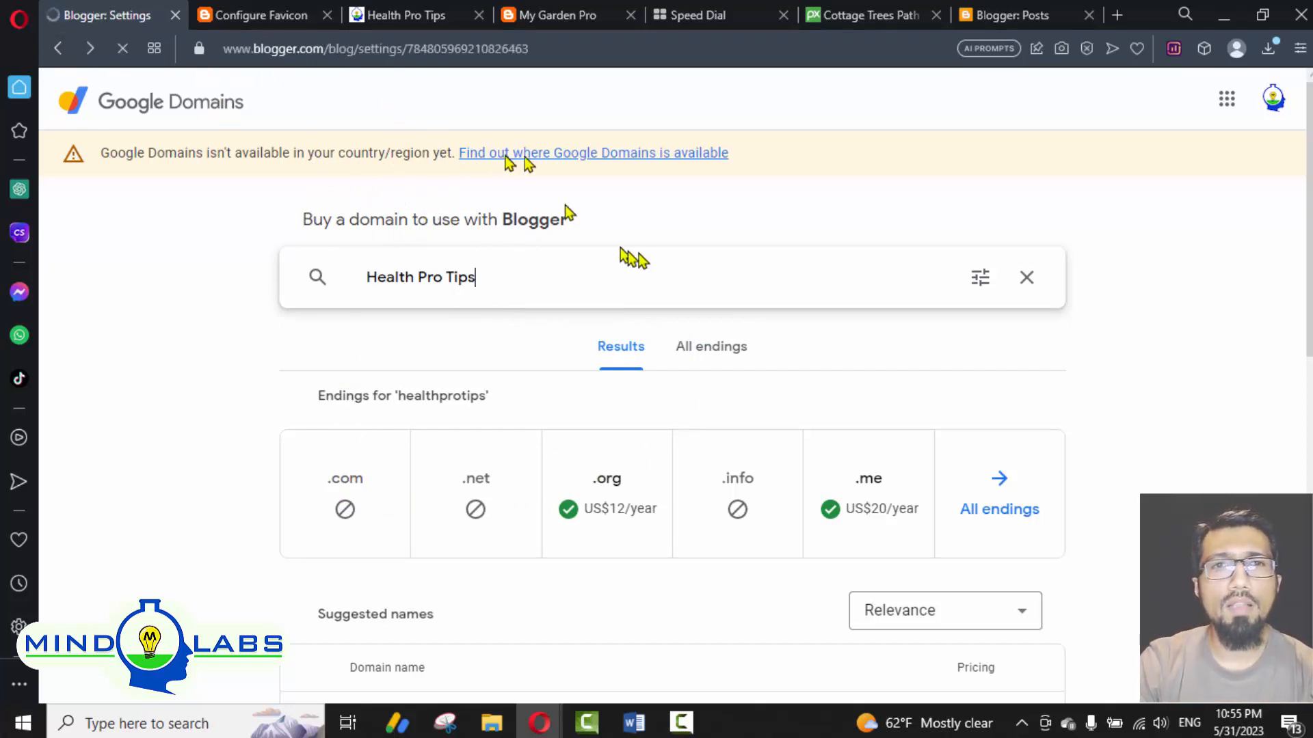
Step: Review the blog's Publishing, HTTPS redirect and Permissions settings, including redirect domain, blog admins and authors, and reader access
{"action": "scroll", "coordinate": [589, 431], "scroll_direction": "down", "scroll_amount": 3}
{"action": "scroll", "coordinate": [506, 417], "scroll_direction": "down", "scroll_amount": 3}
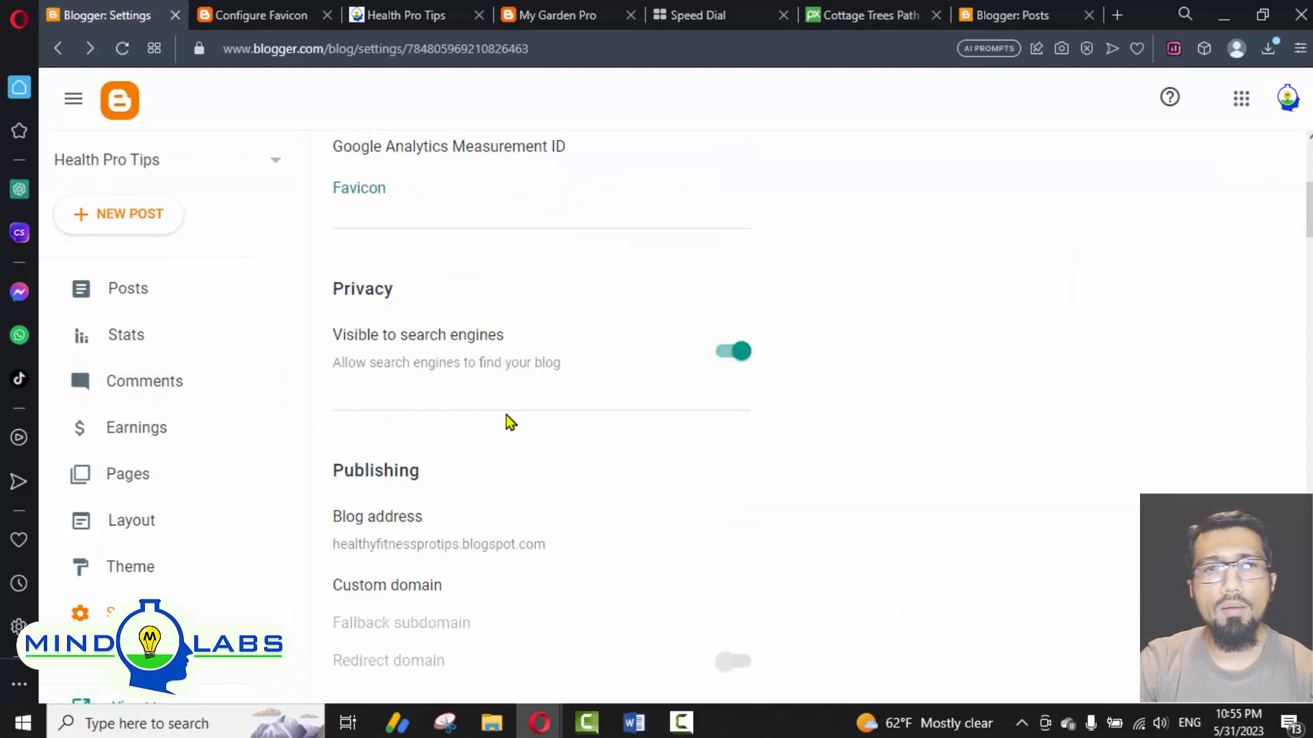
{"action": "scroll", "coordinate": [496, 308], "scroll_direction": "up", "scroll_amount": 3}
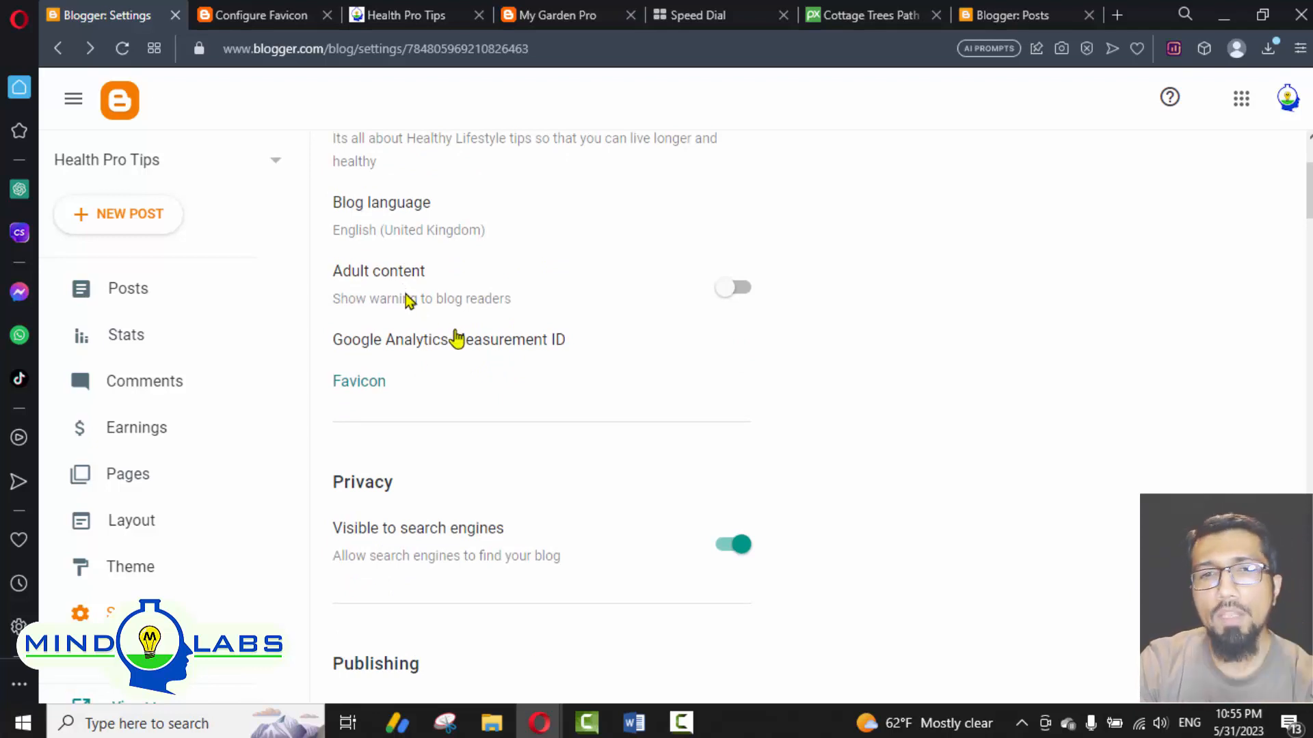
{"action": "scroll", "coordinate": [471, 360], "scroll_direction": "down", "scroll_amount": 4}
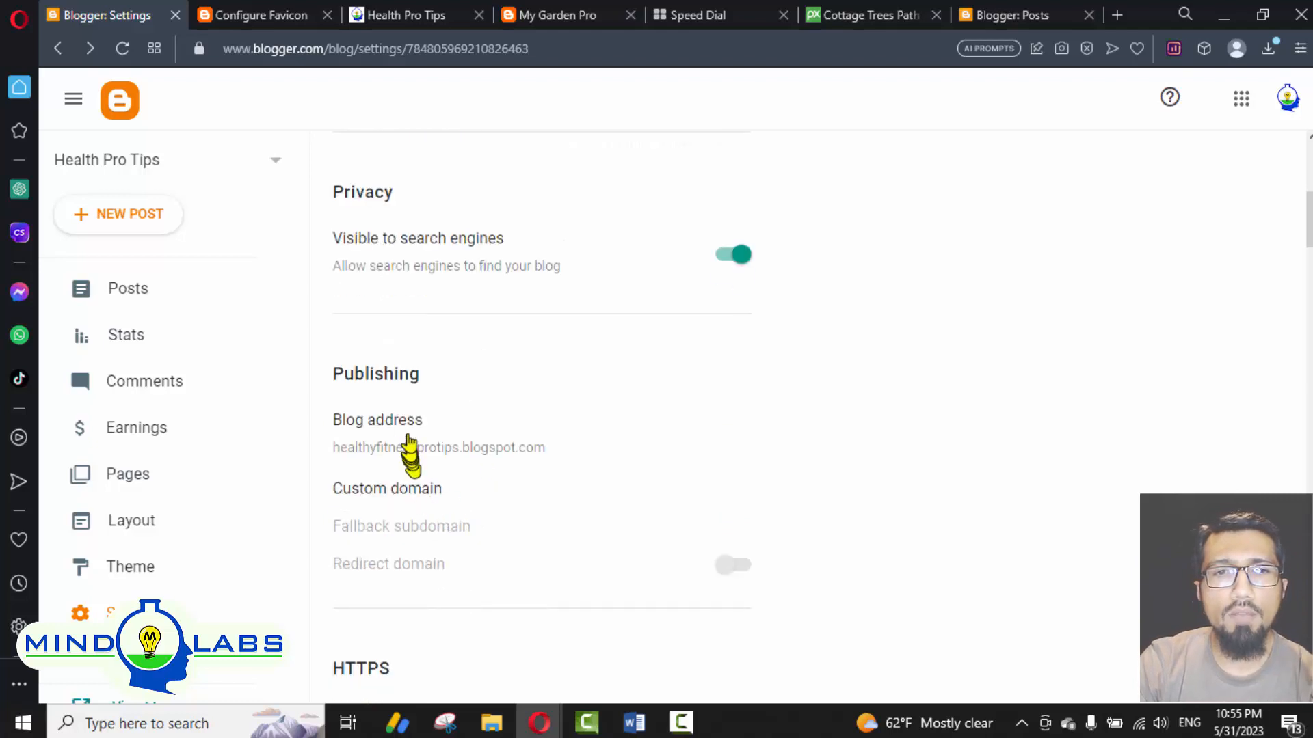
{"action": "scroll", "coordinate": [519, 479], "scroll_direction": "down", "scroll_amount": 3}
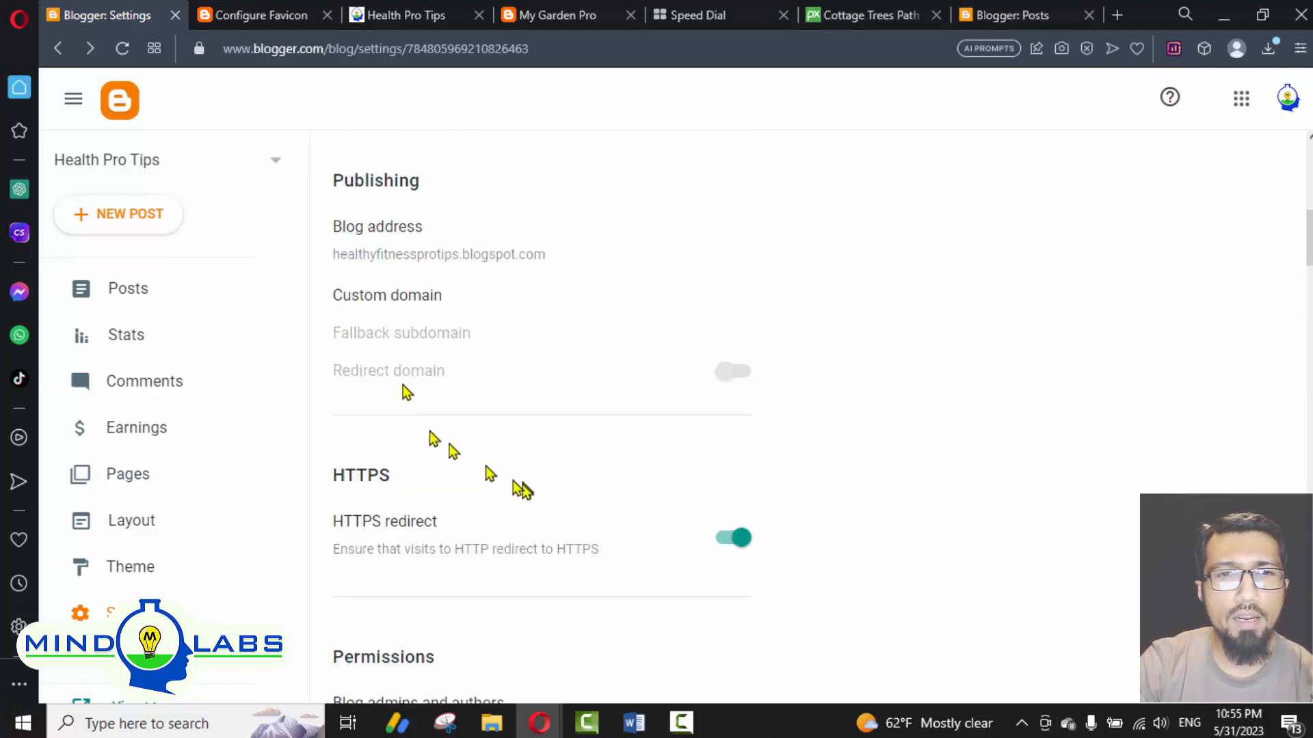
{"action": "scroll", "coordinate": [457, 387], "scroll_direction": "down", "scroll_amount": 3}
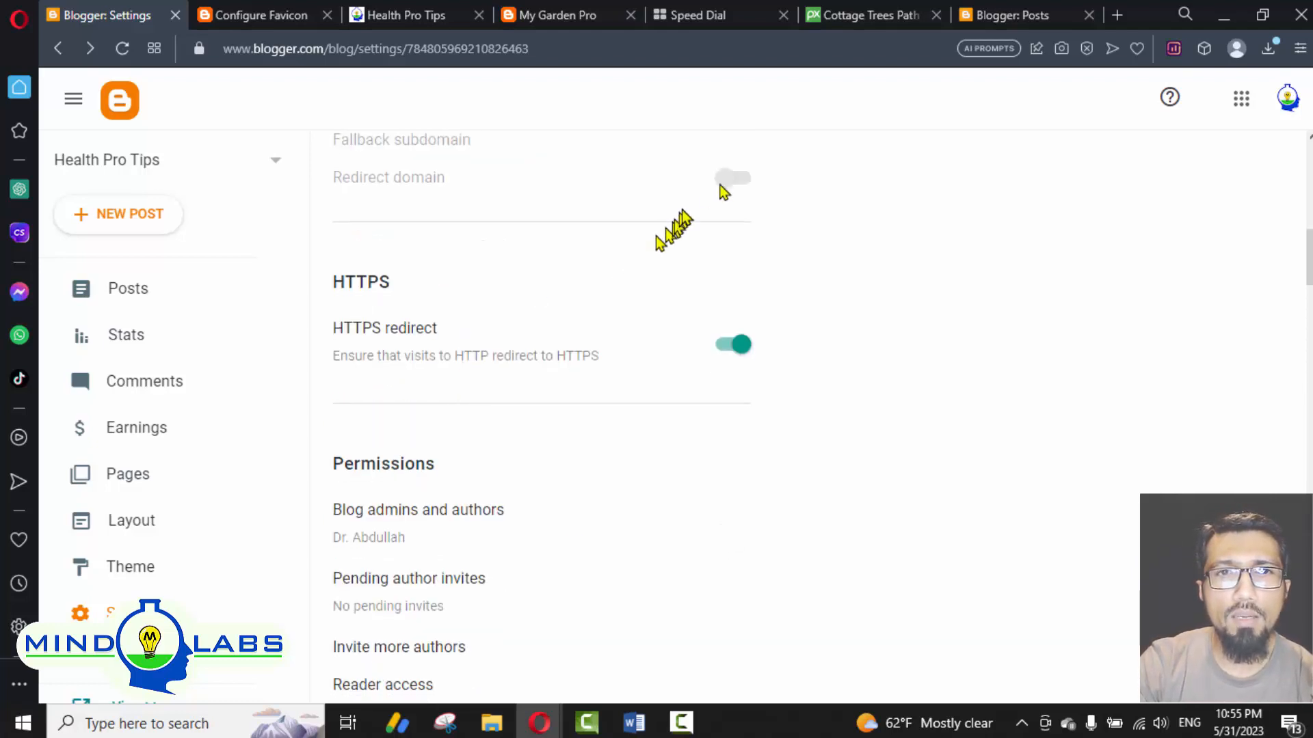
{"action": "scroll", "coordinate": [728, 288], "scroll_direction": "up", "scroll_amount": 3}
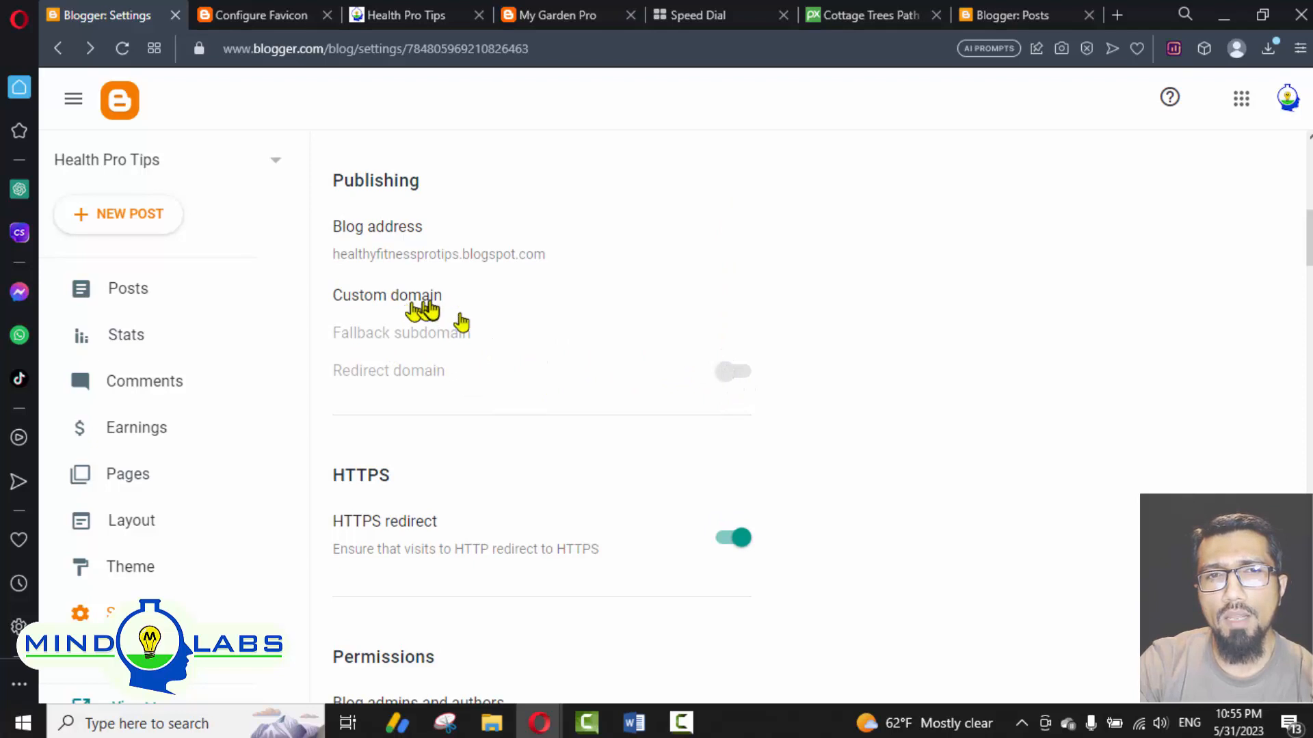
{"action": "scroll", "coordinate": [609, 400], "scroll_direction": "down", "scroll_amount": 4}
{"action": "scroll", "coordinate": [608, 393], "scroll_direction": "up", "scroll_amount": 4}
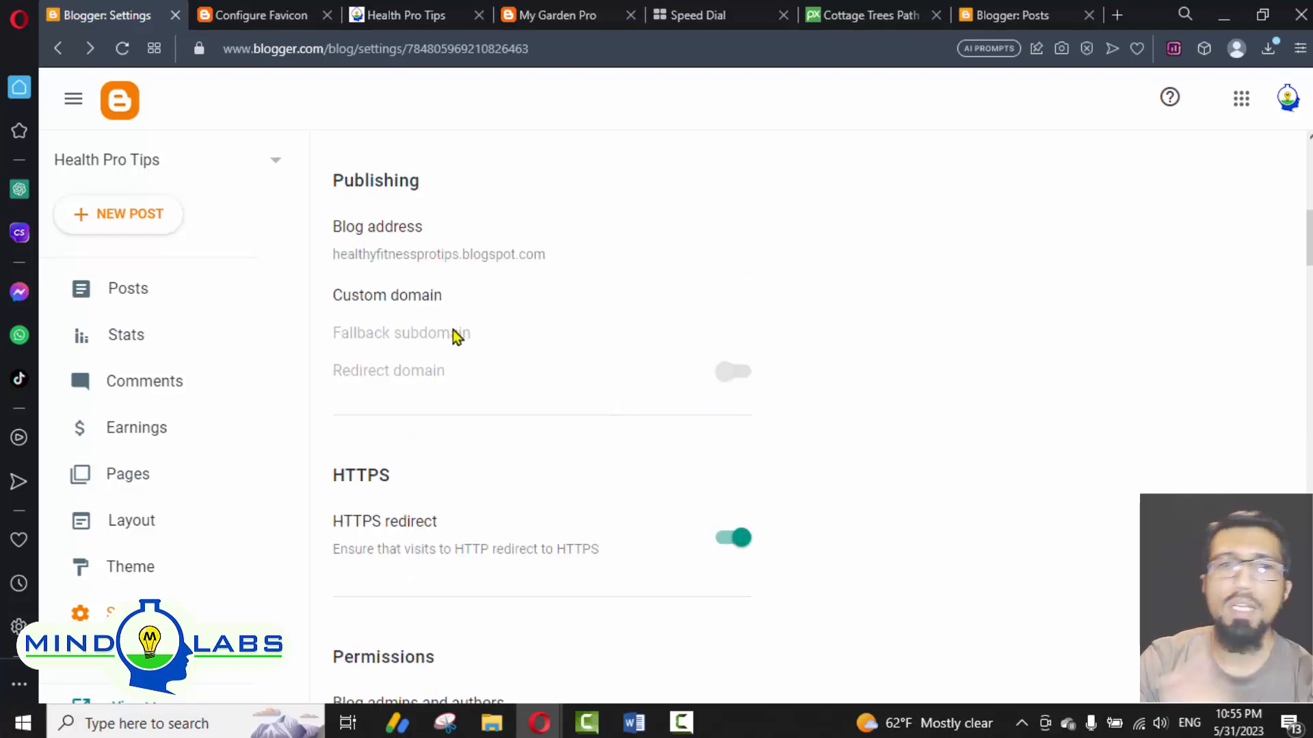
{"action": "scroll", "coordinate": [453, 330], "scroll_direction": "down", "scroll_amount": 3}
{"action": "scroll", "coordinate": [449, 309], "scroll_direction": "up", "scroll_amount": 4}
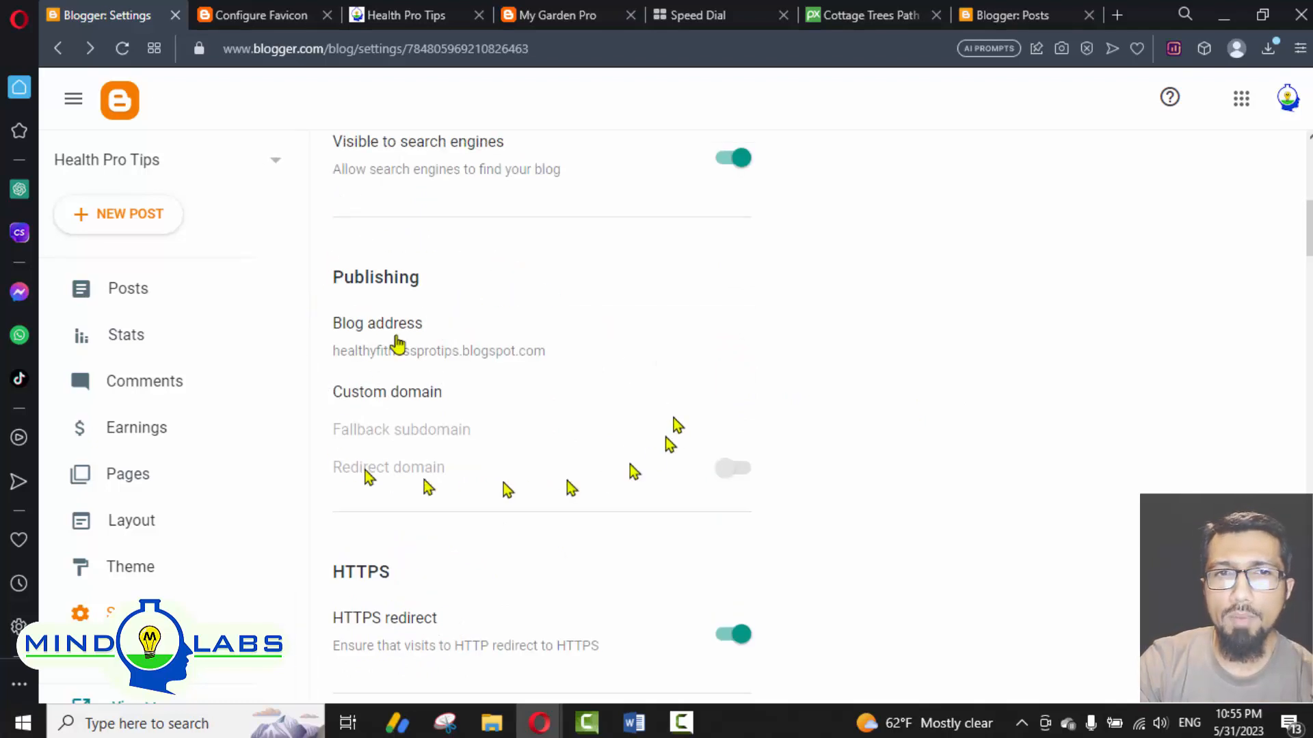
{"action": "scroll", "coordinate": [533, 410], "scroll_direction": "down", "scroll_amount": 2}
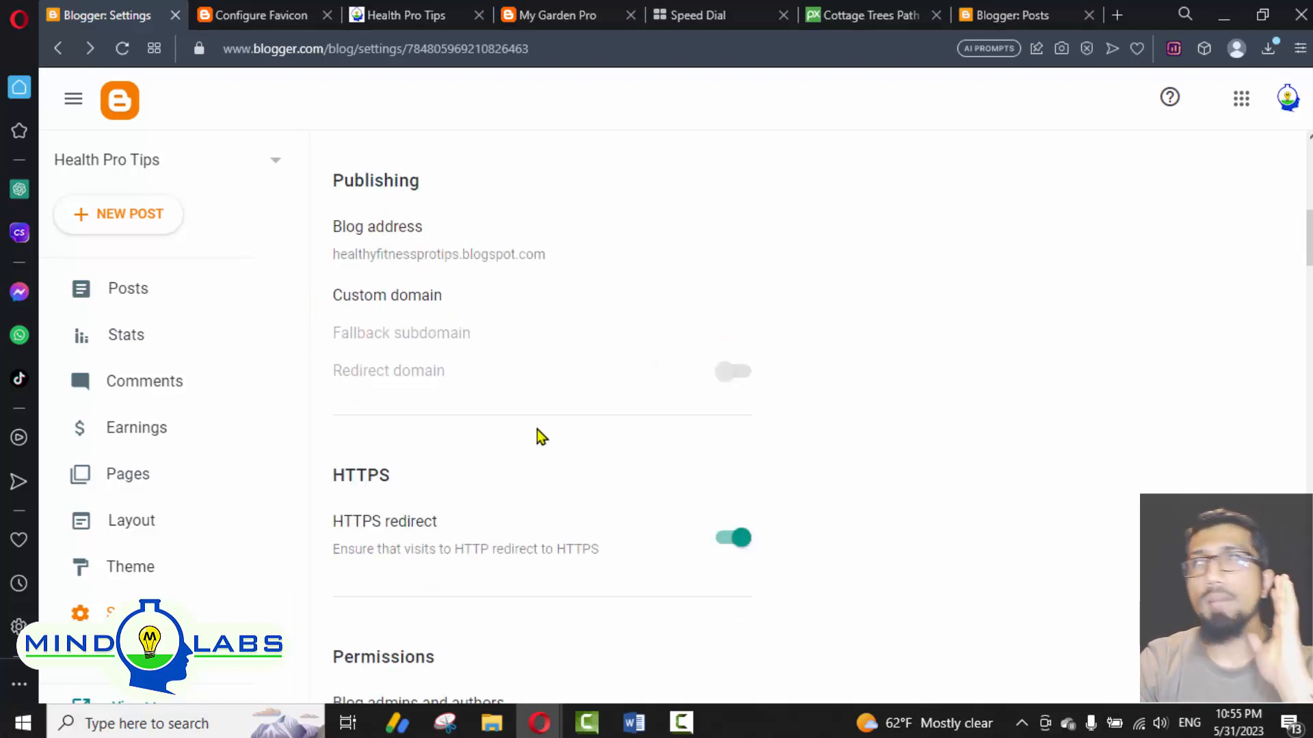
{"action": "scroll", "coordinate": [485, 431], "scroll_direction": "down", "scroll_amount": 3}
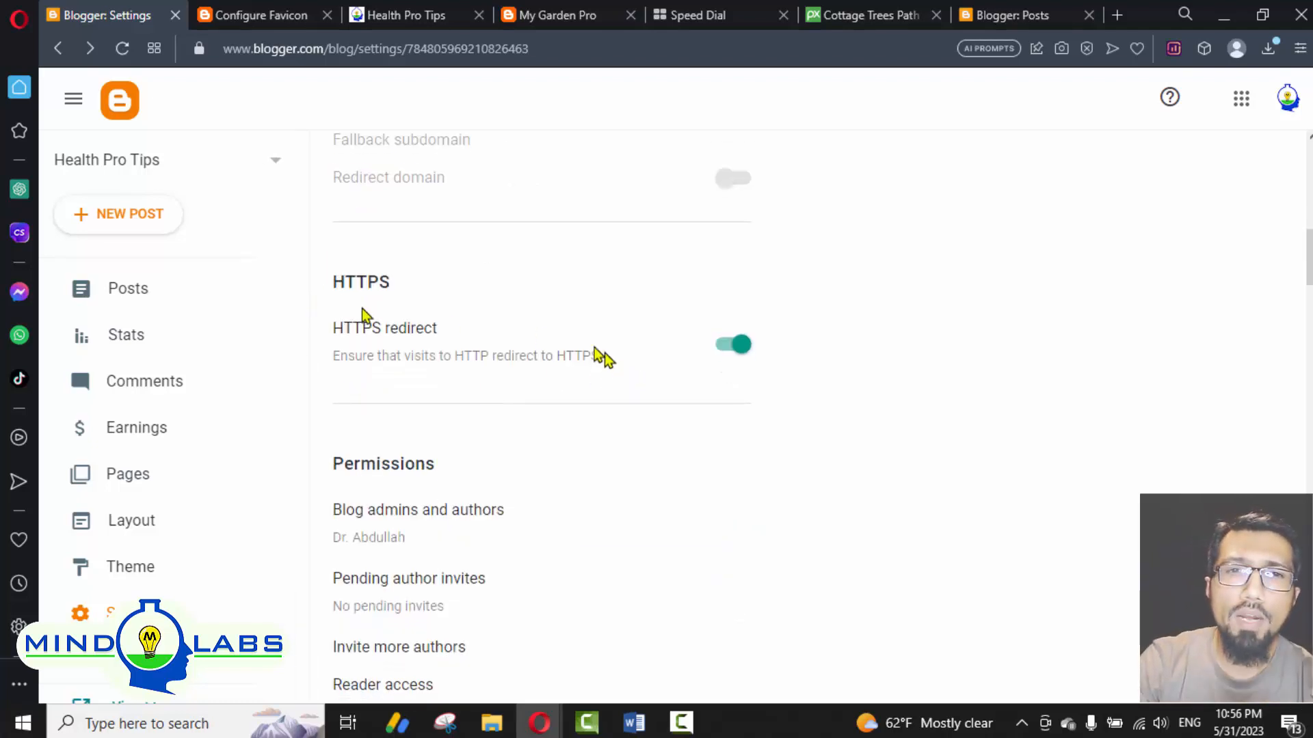
{"action": "scroll", "coordinate": [656, 349], "scroll_direction": "down", "scroll_amount": 3}
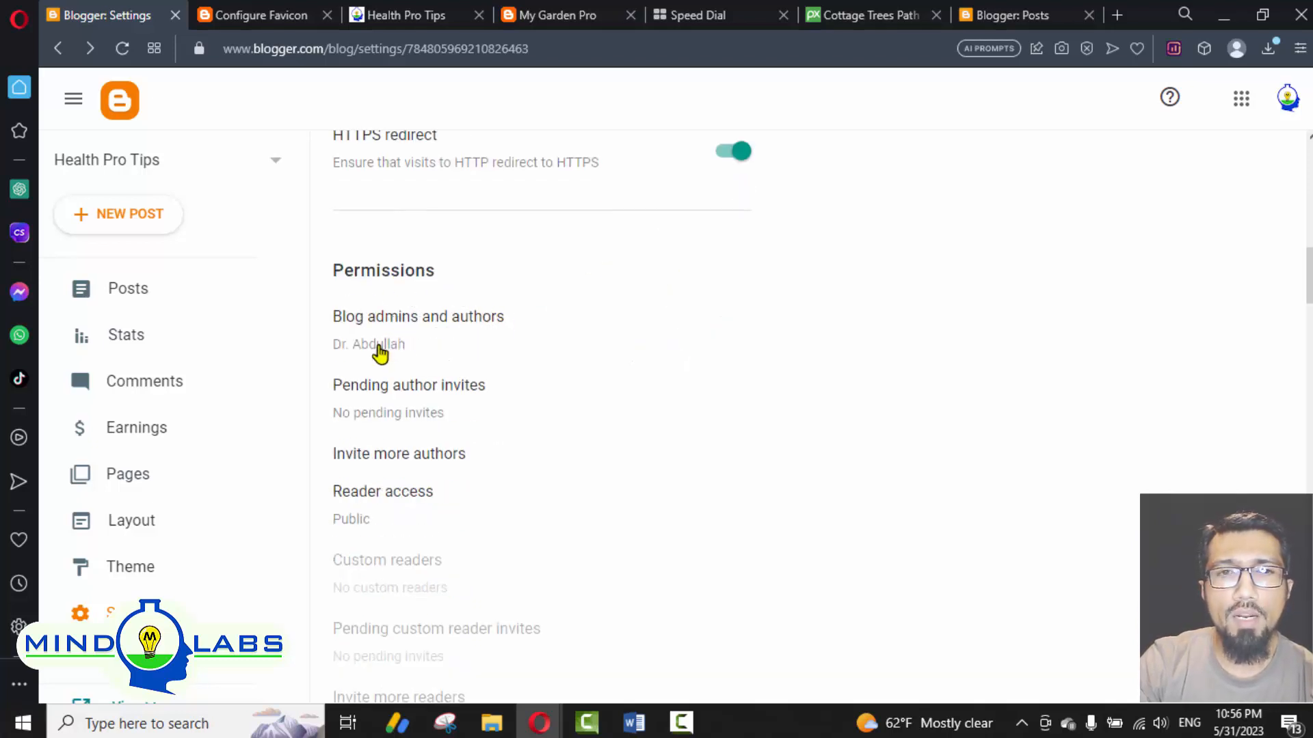
Step: Set the maximum number of posts shown on the blog's main page to 8 and save it
{"action": "scroll", "coordinate": [378, 354], "scroll_direction": "down", "scroll_amount": 2}
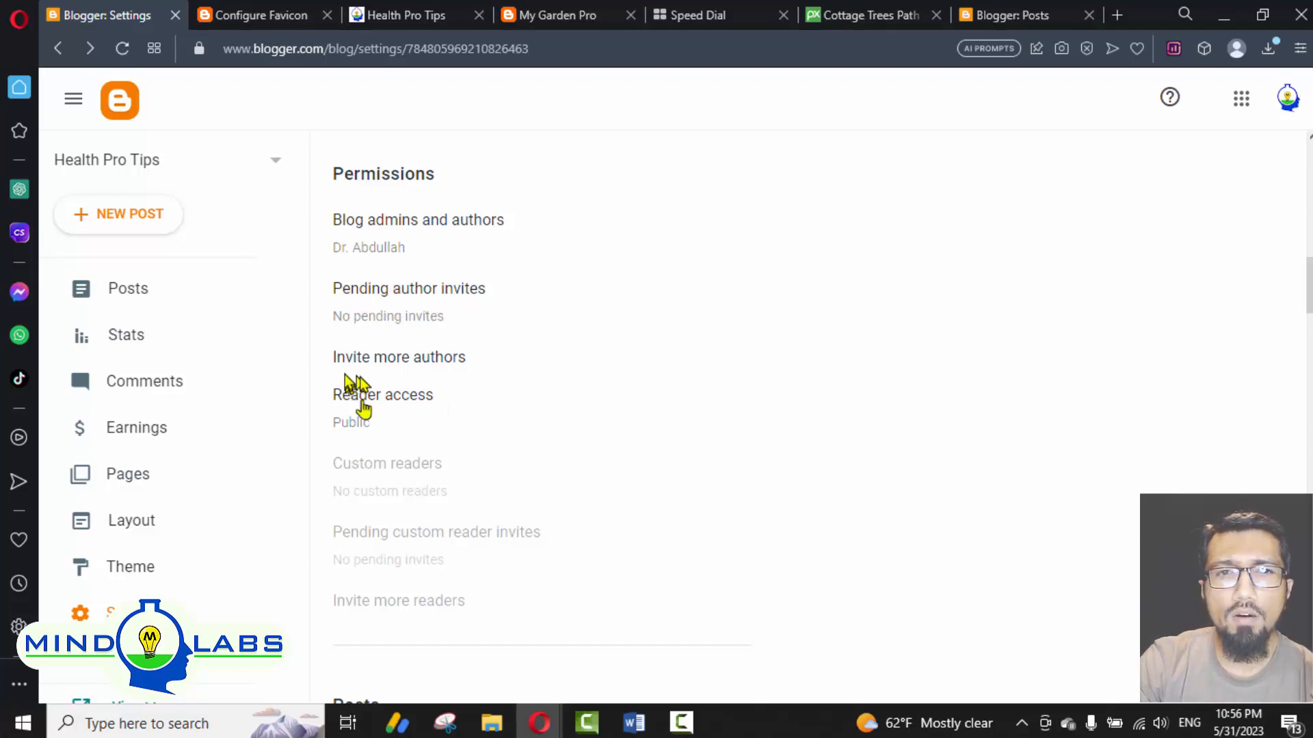
{"action": "scroll", "coordinate": [384, 603], "scroll_direction": "down", "scroll_amount": 5}
{"action": "scroll", "coordinate": [464, 342], "scroll_direction": "down", "scroll_amount": 3}
{"action": "scroll", "coordinate": [411, 205], "scroll_direction": "up", "scroll_amount": 1}
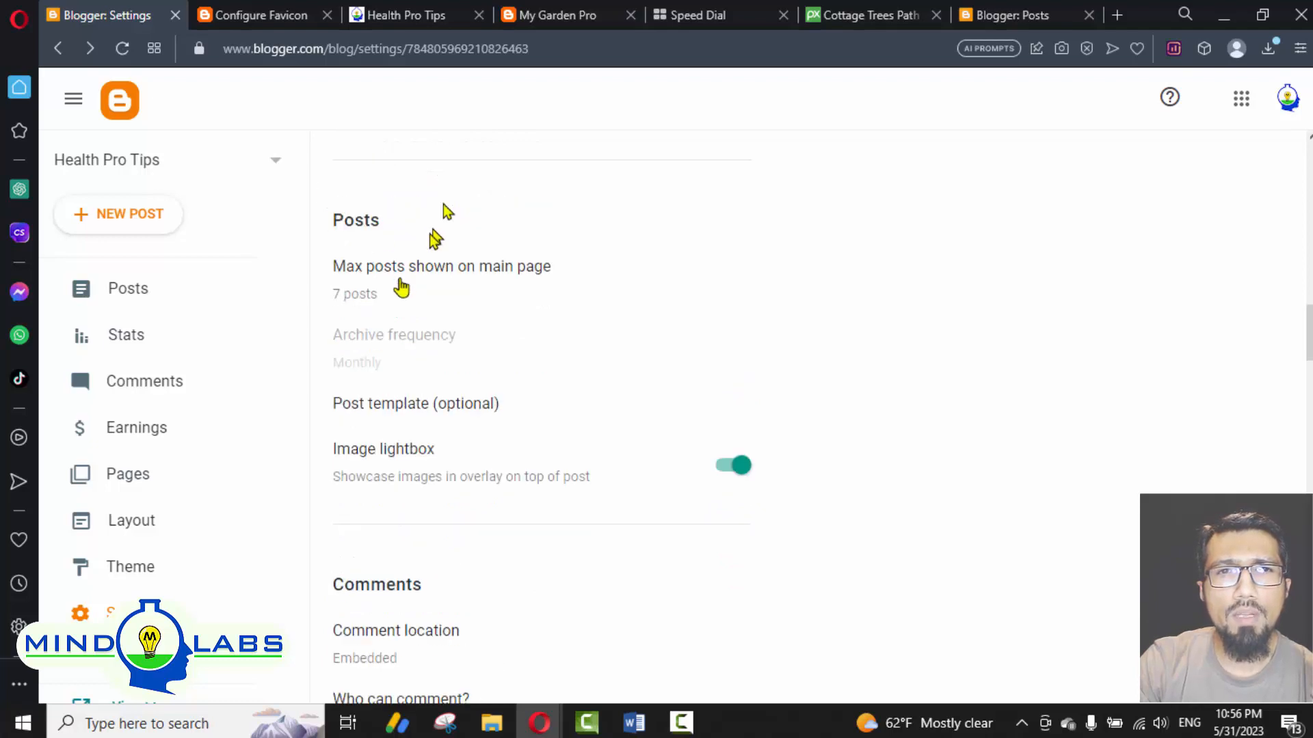
{"action": "left_click", "coordinate": [455, 281]}
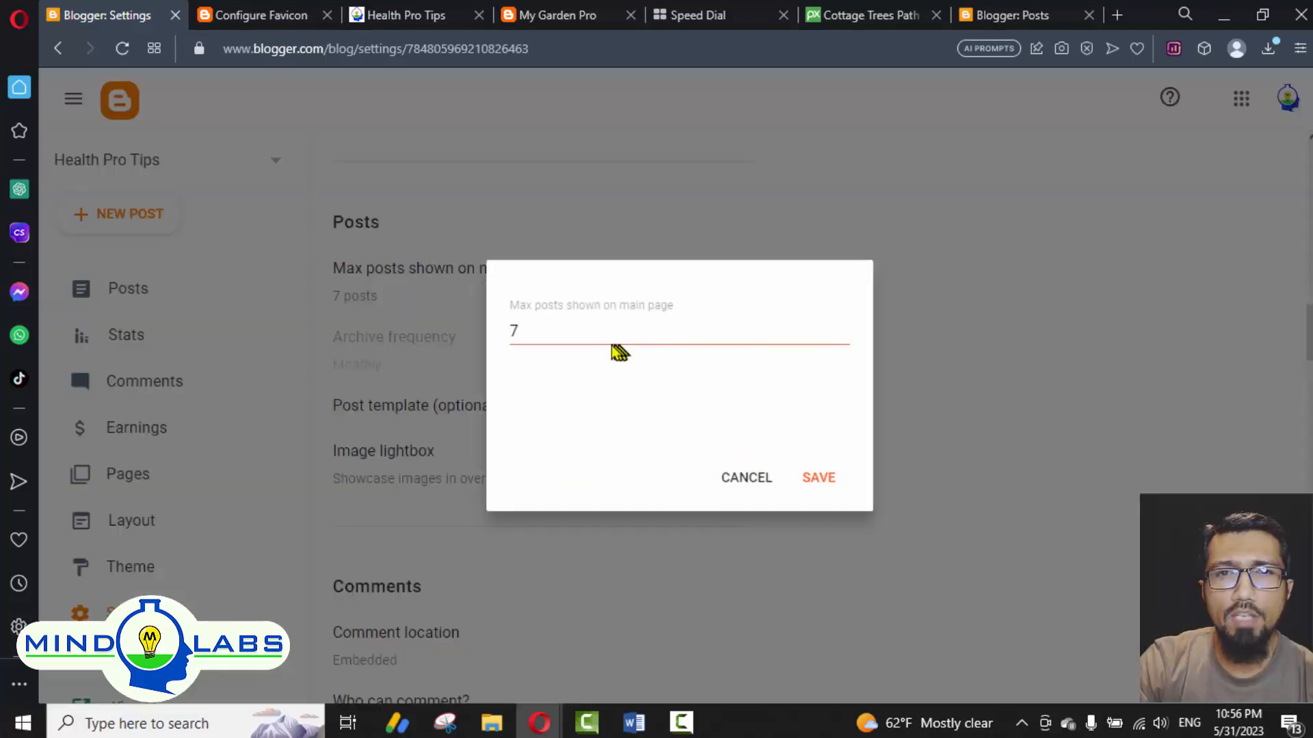
{"action": "left_click", "coordinate": [843, 329]}
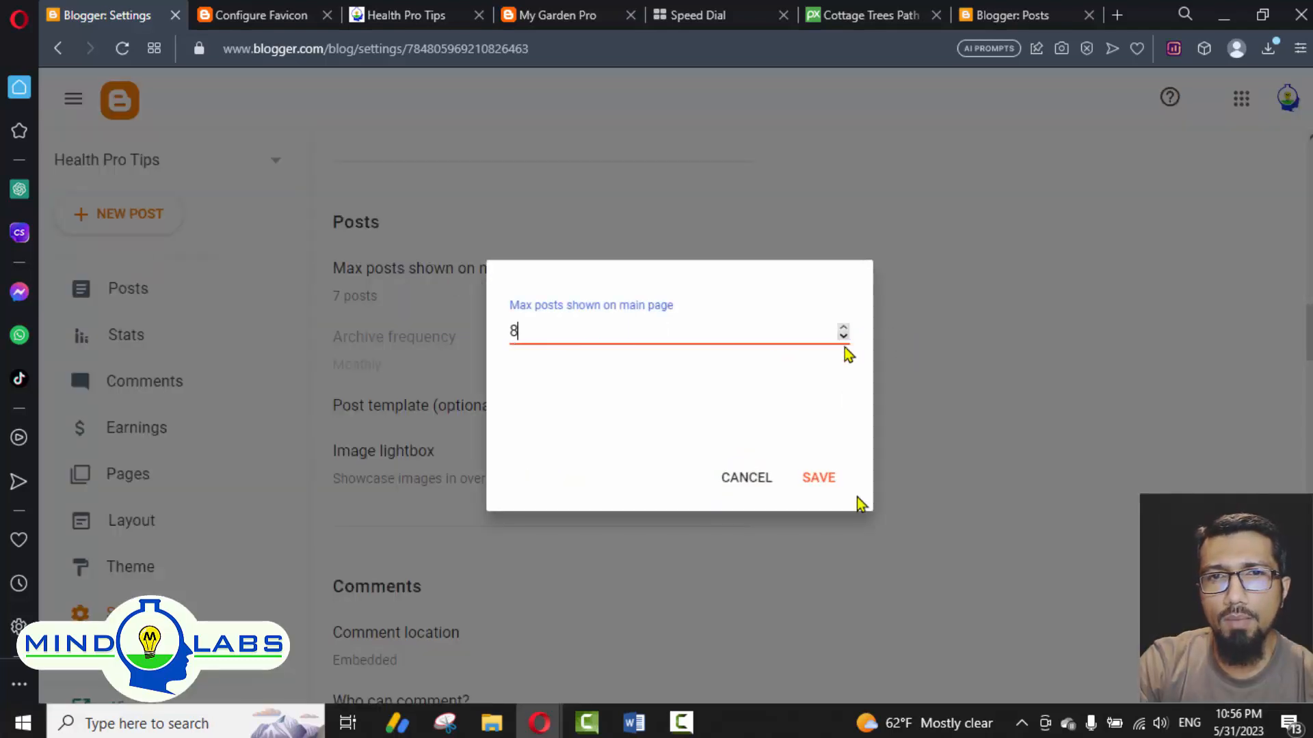
{"action": "left_click", "coordinate": [813, 480]}
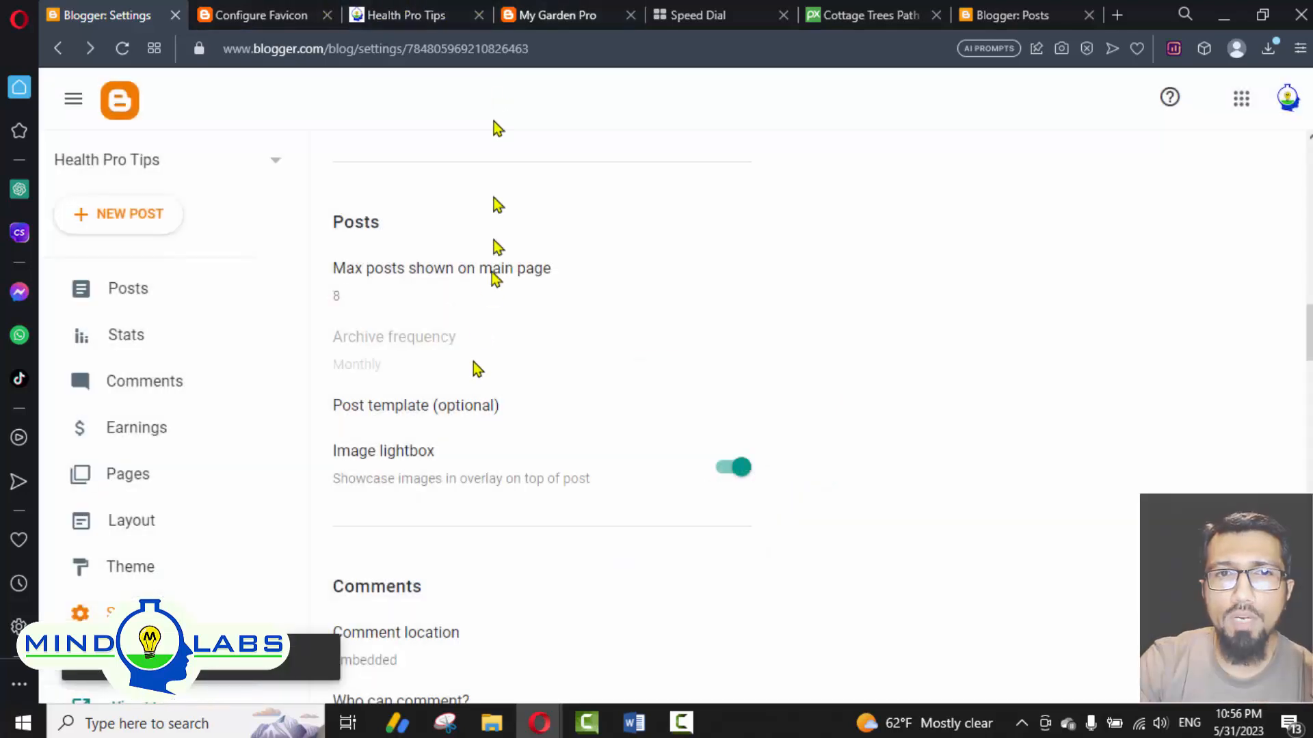
Step: Review the optional post template setting and look through the remaining Comments, Monetisation, Manage blog and Site feed settings
{"action": "scroll", "coordinate": [389, 405], "scroll_direction": "down", "scroll_amount": 1}
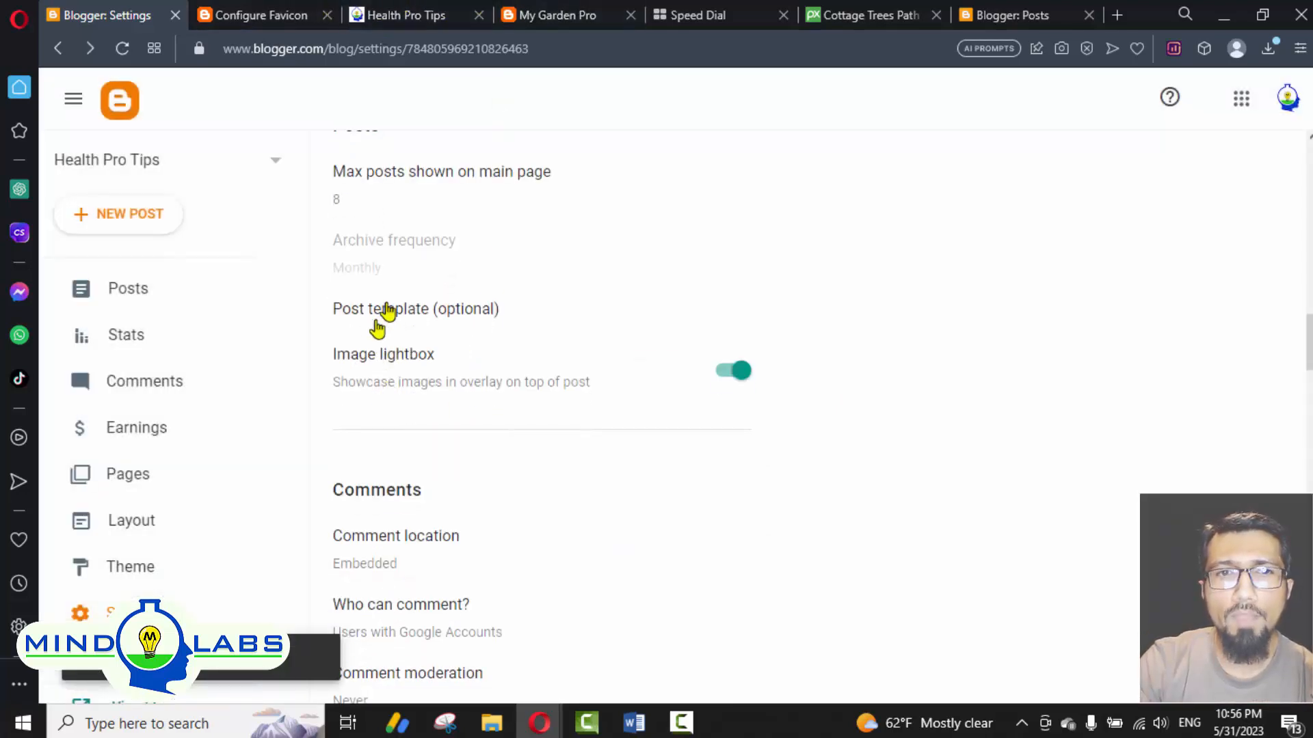
{"action": "left_click", "coordinate": [463, 324]}
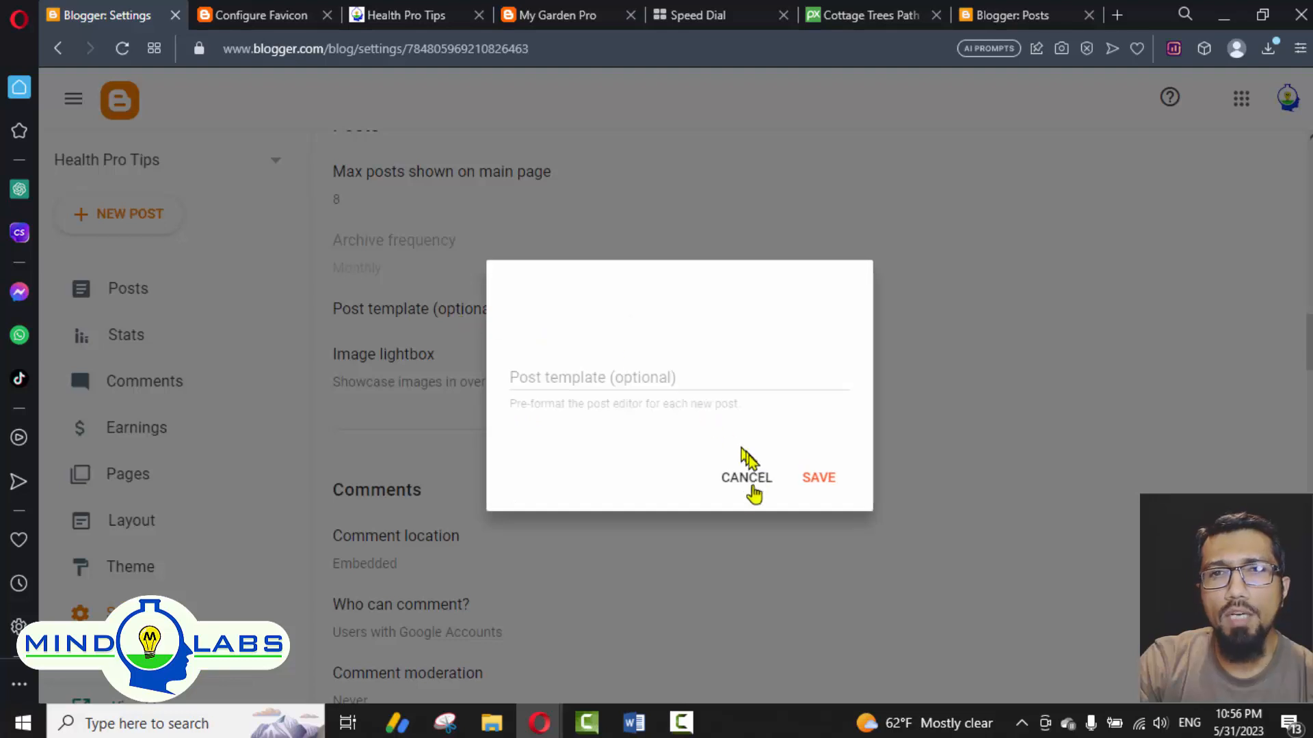
{"action": "left_click", "coordinate": [615, 379]}
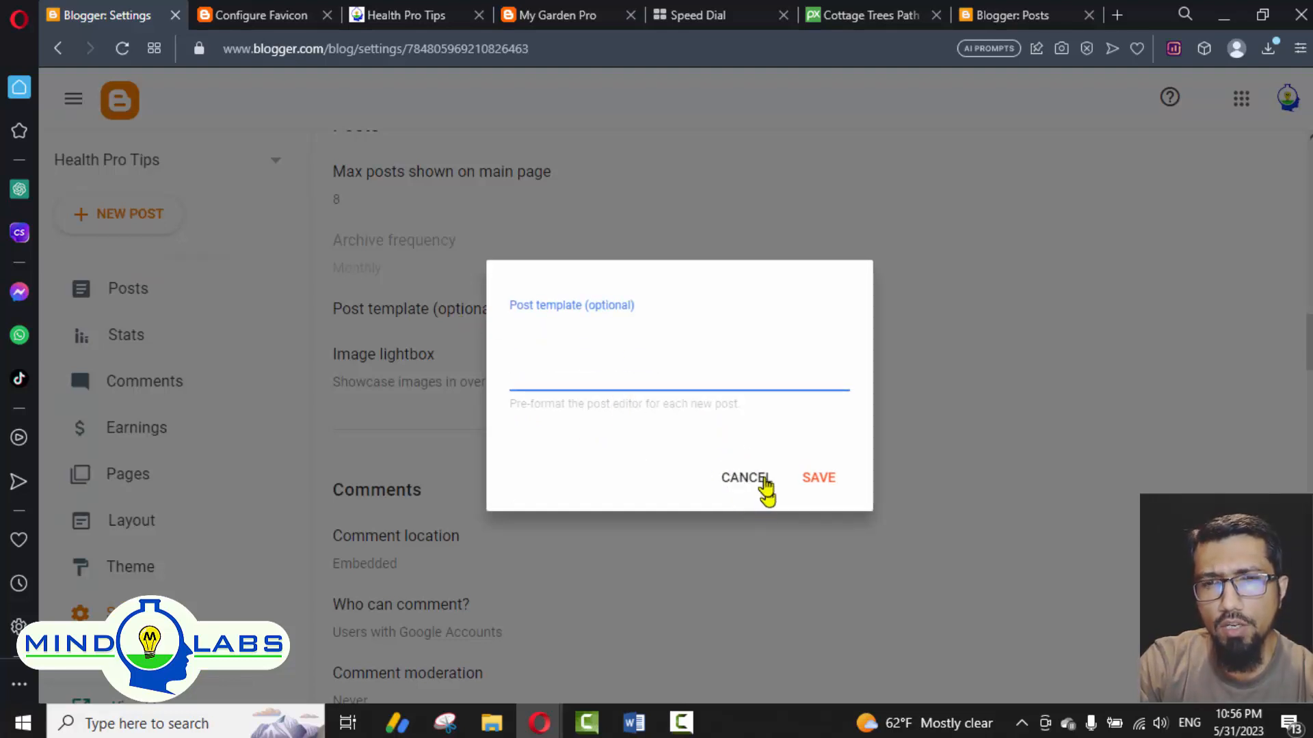
{"action": "left_click", "coordinate": [764, 482]}
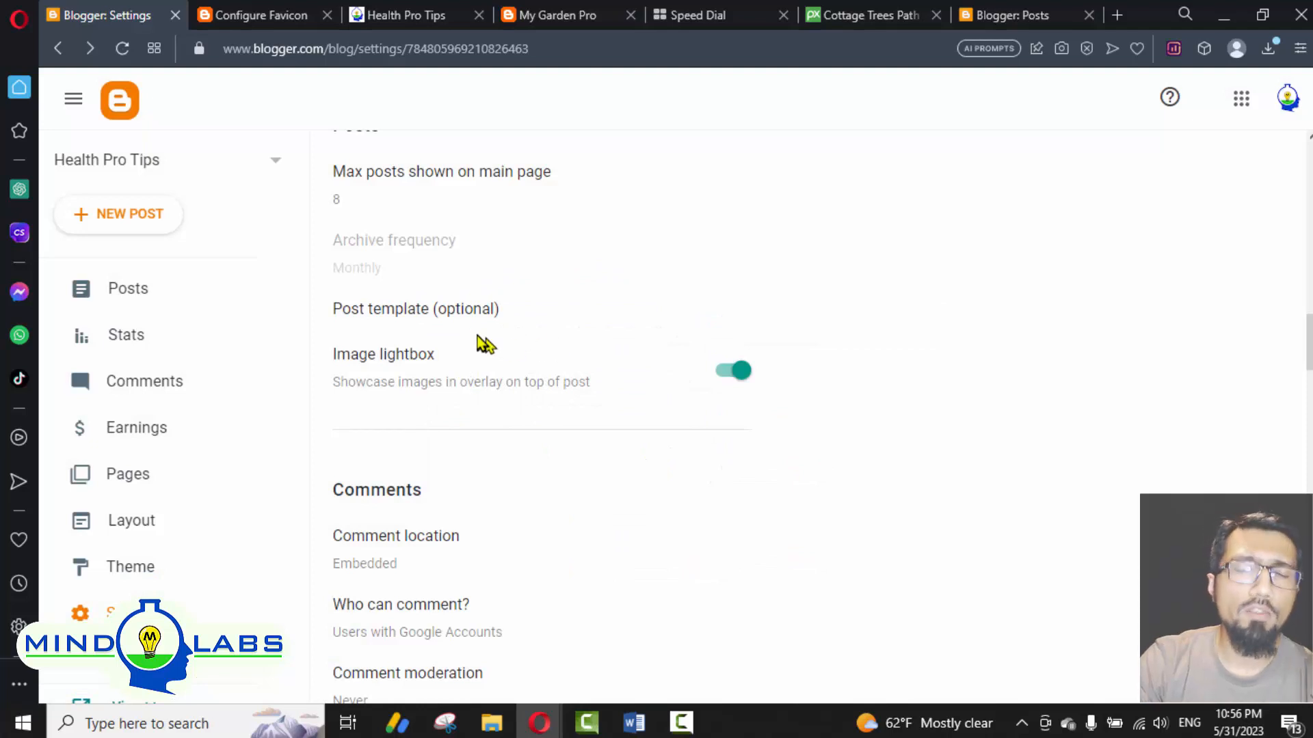
{"action": "scroll", "coordinate": [484, 344], "scroll_direction": "down", "scroll_amount": 5}
{"action": "scroll", "coordinate": [536, 346], "scroll_direction": "down", "scroll_amount": 20}
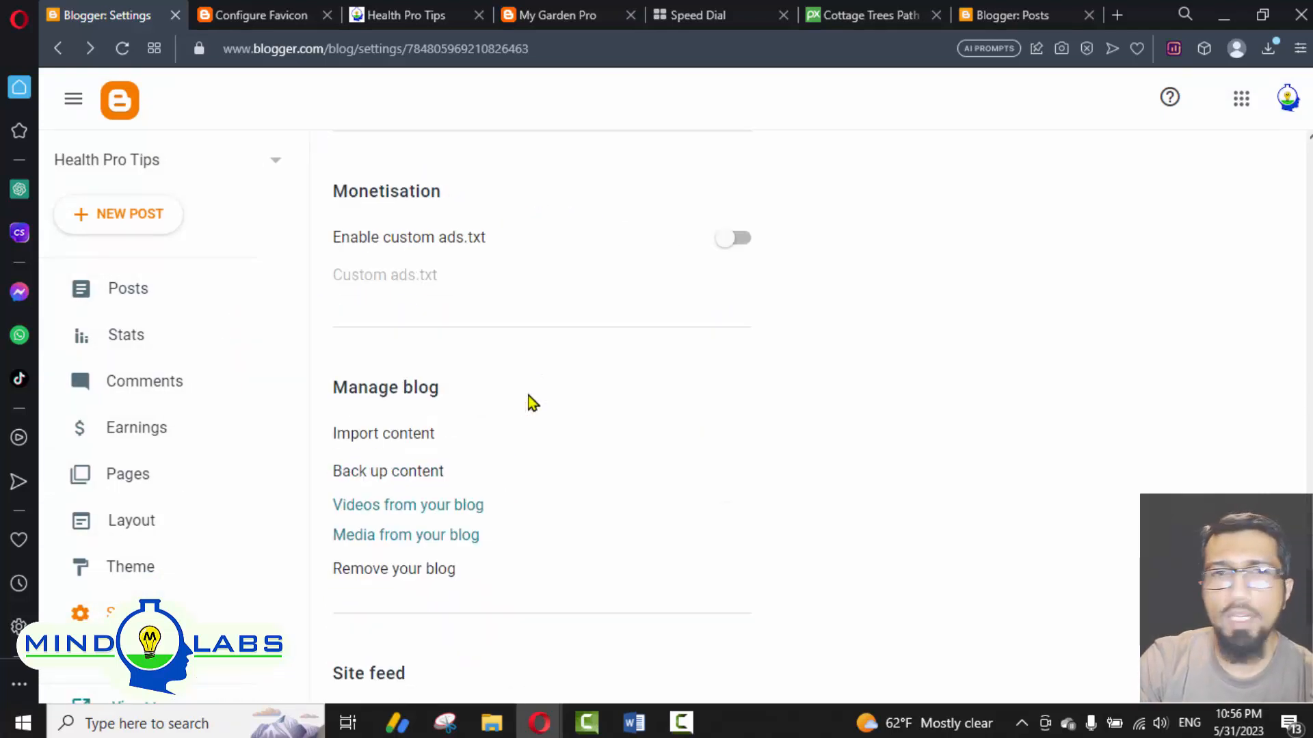
{"action": "scroll", "coordinate": [533, 403], "scroll_direction": "down", "scroll_amount": 5}
{"action": "scroll", "coordinate": [410, 581], "scroll_direction": "up", "scroll_amount": 20}
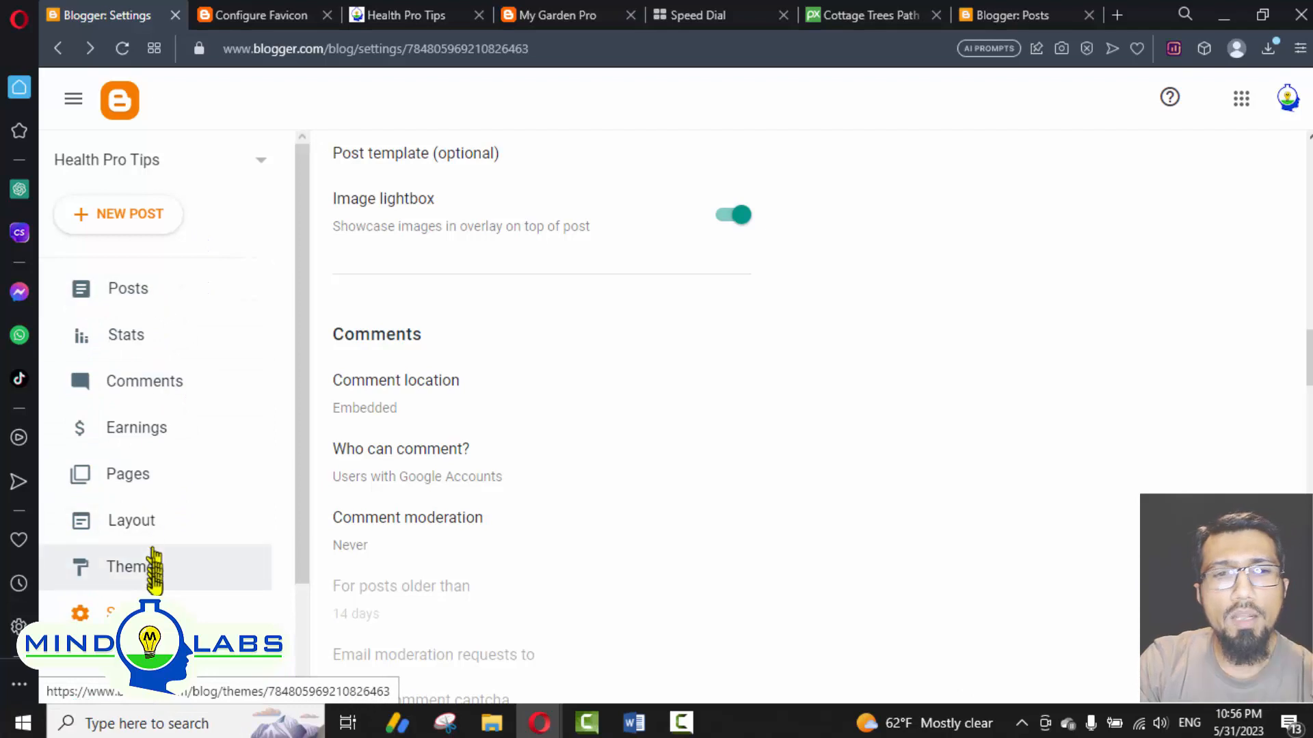
Step: Open the Theme page of Health Pro Tips and view the additional options for the current Contempo Light theme
{"action": "left_click", "coordinate": [240, 14]}
{"action": "left_click", "coordinate": [389, 10]}
{"action": "left_click", "coordinate": [109, 14]}
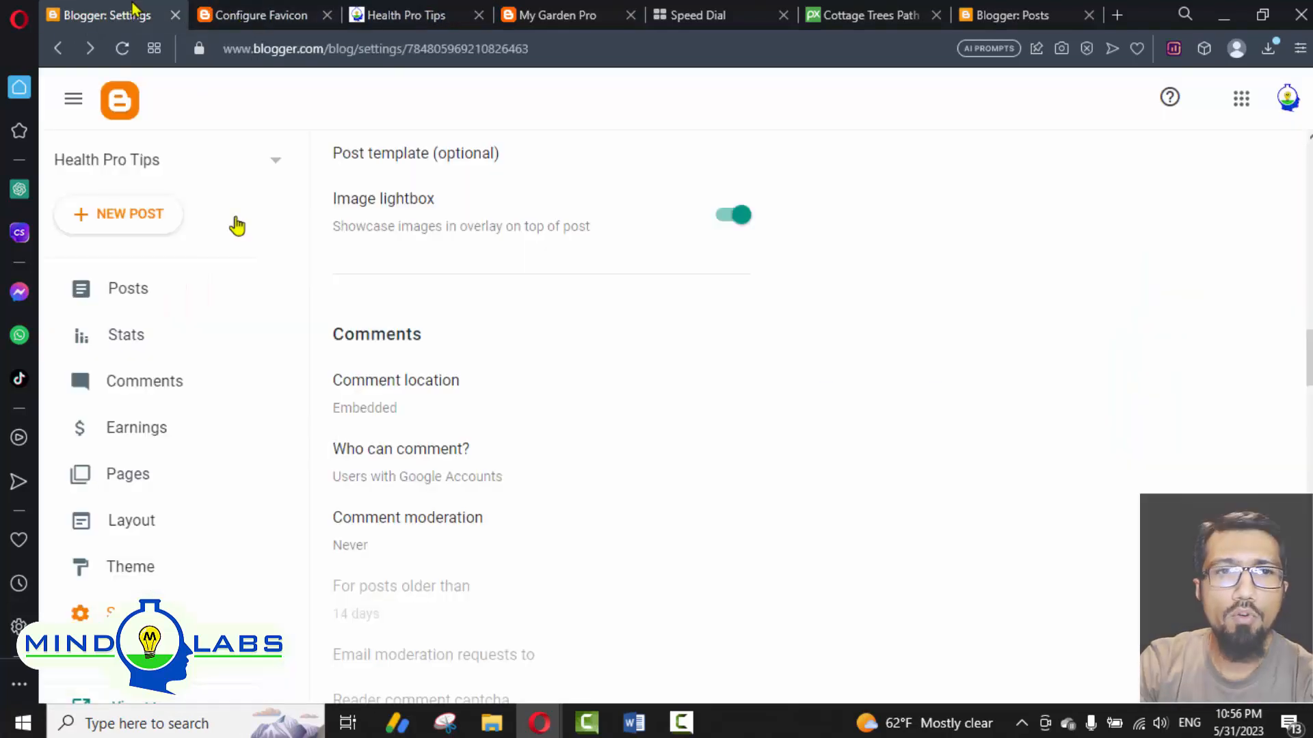
{"action": "left_click", "coordinate": [149, 575]}
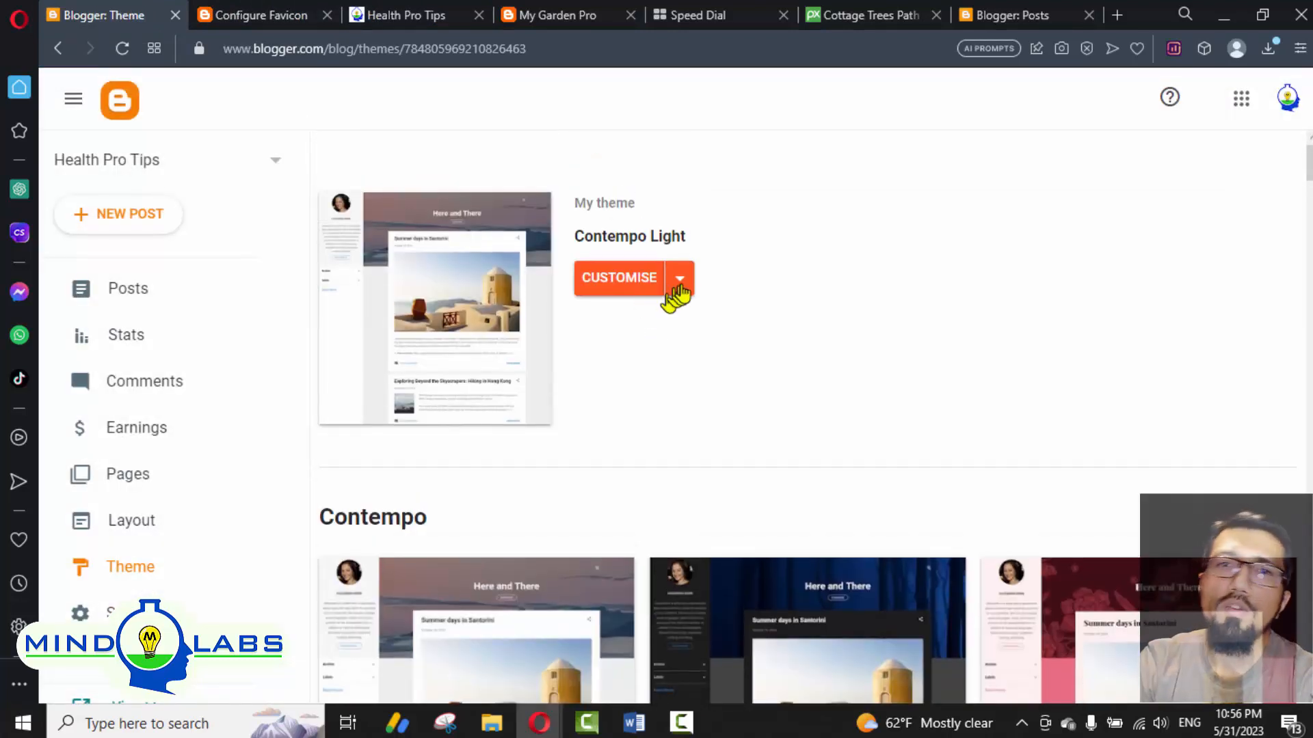
{"action": "left_click", "coordinate": [680, 288]}
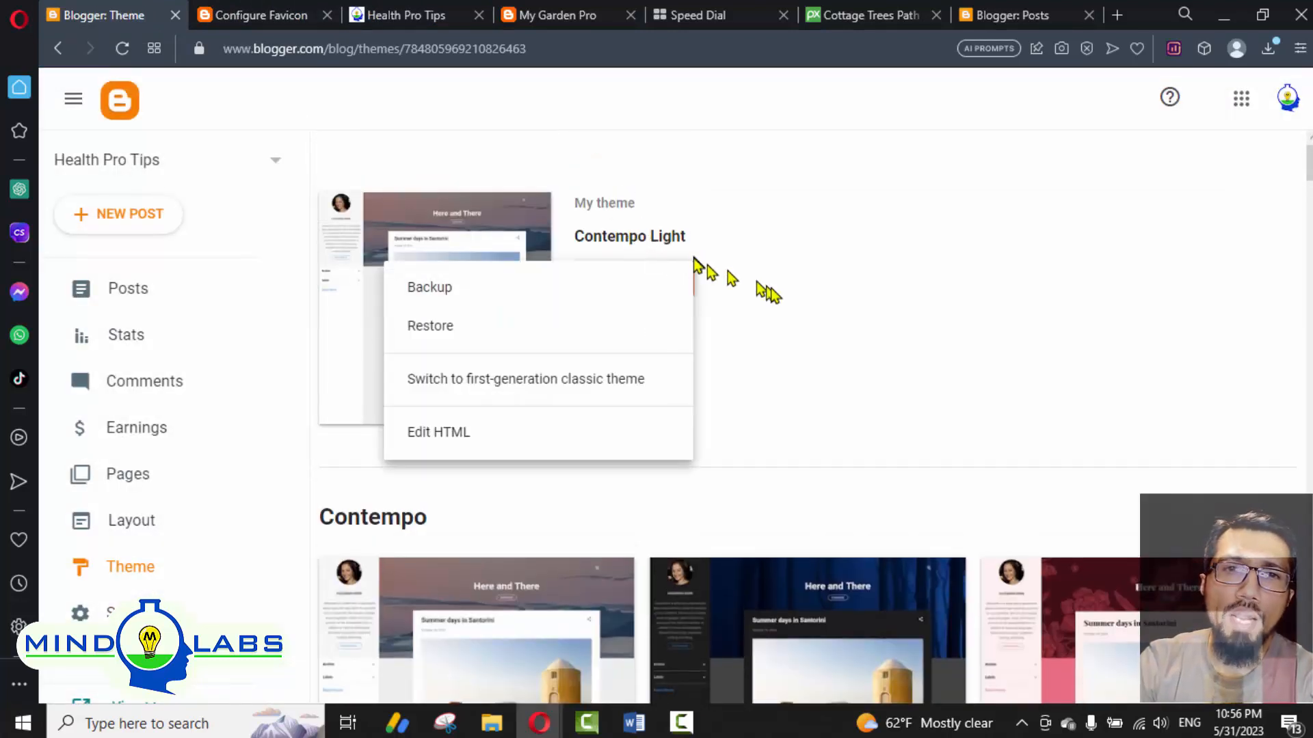
{"action": "left_click", "coordinate": [761, 337]}
Step: Browse the theme gallery and apply the Emporio Porcelain theme to the blog
{"action": "scroll", "coordinate": [761, 356], "scroll_direction": "down", "scroll_amount": 15}
{"action": "scroll", "coordinate": [761, 372], "scroll_direction": "down", "scroll_amount": 14}
{"action": "scroll", "coordinate": [444, 379], "scroll_direction": "up", "scroll_amount": 4}
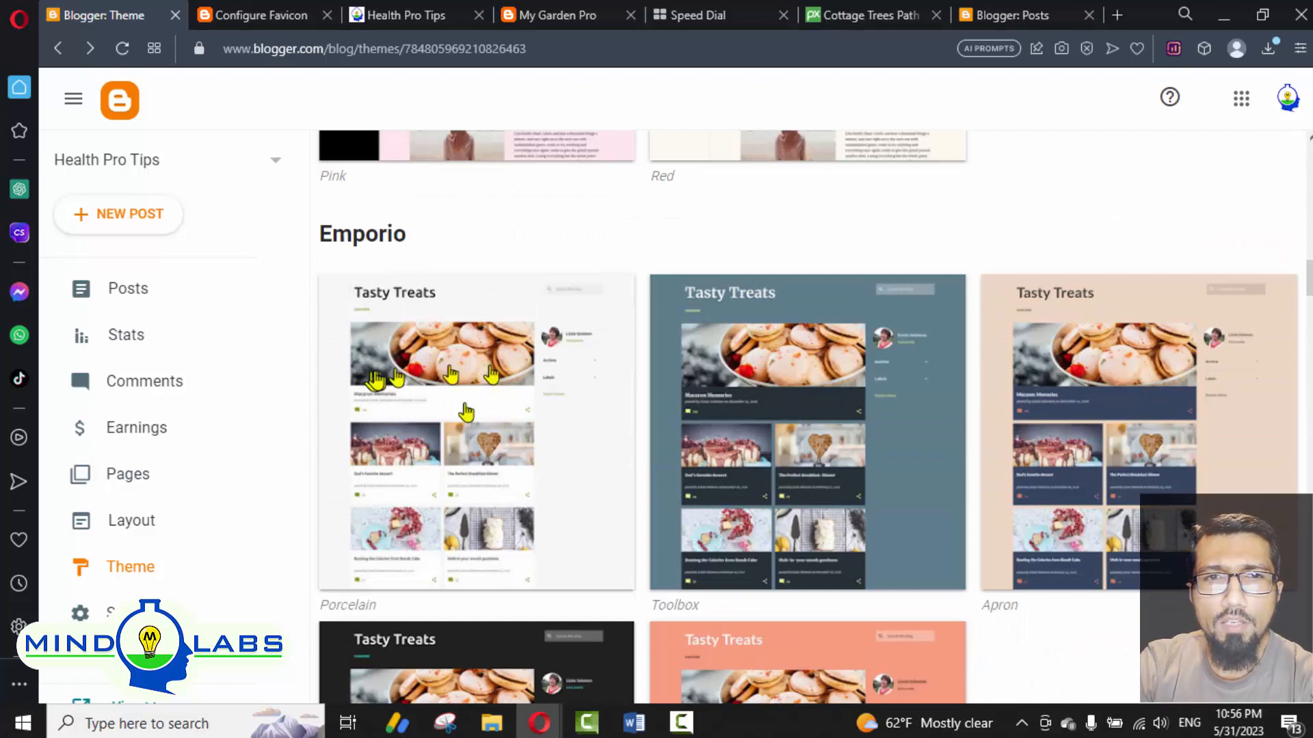
{"action": "scroll", "coordinate": [430, 437], "scroll_direction": "down", "scroll_amount": 1}
{"action": "scroll", "coordinate": [427, 439], "scroll_direction": "down", "scroll_amount": 6}
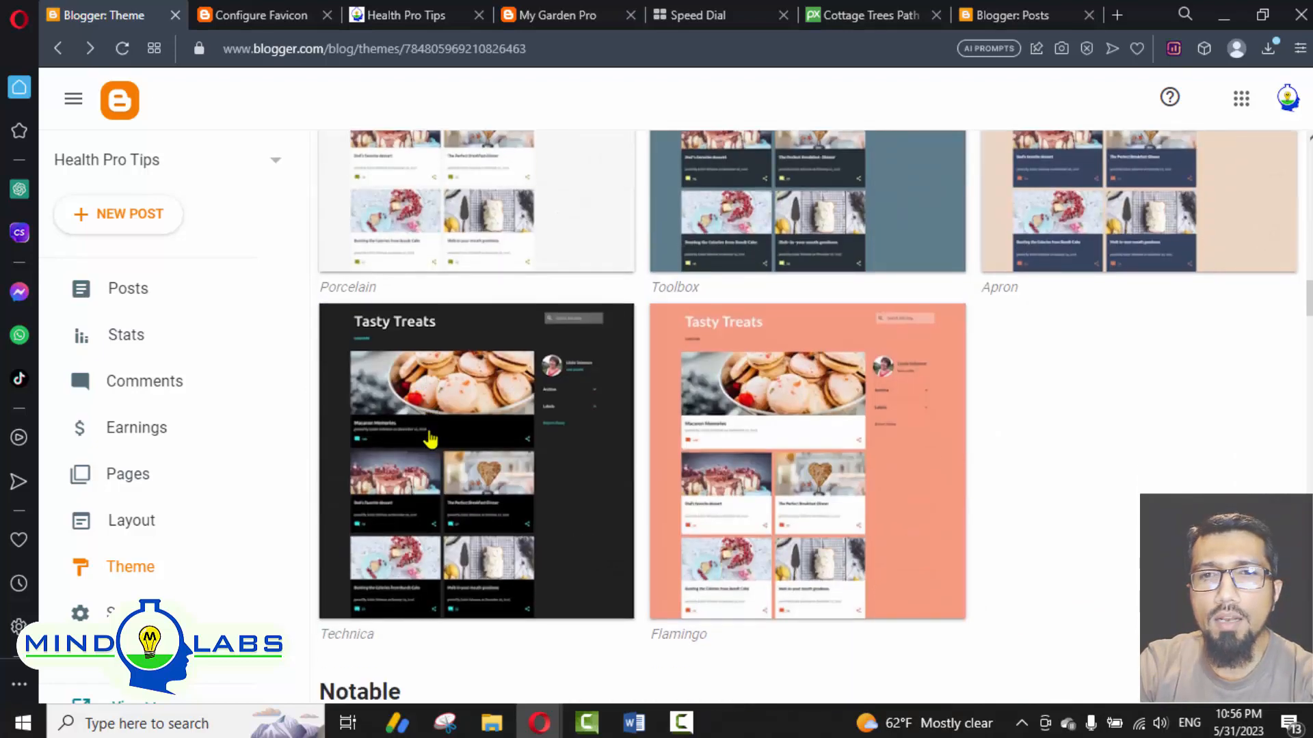
{"action": "scroll", "coordinate": [451, 439], "scroll_direction": "up", "scroll_amount": 8}
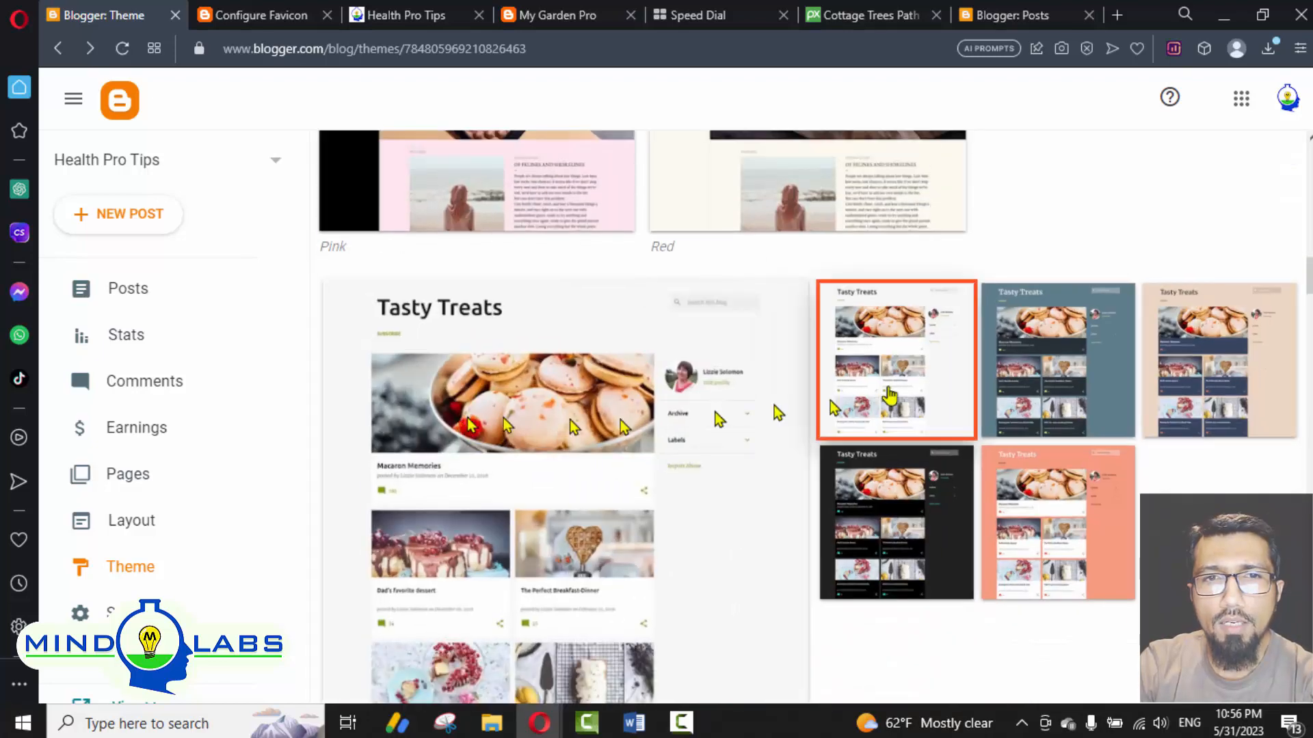
{"action": "scroll", "coordinate": [621, 441], "scroll_direction": "down", "scroll_amount": 9}
{"action": "scroll", "coordinate": [620, 443], "scroll_direction": "up", "scroll_amount": 4}
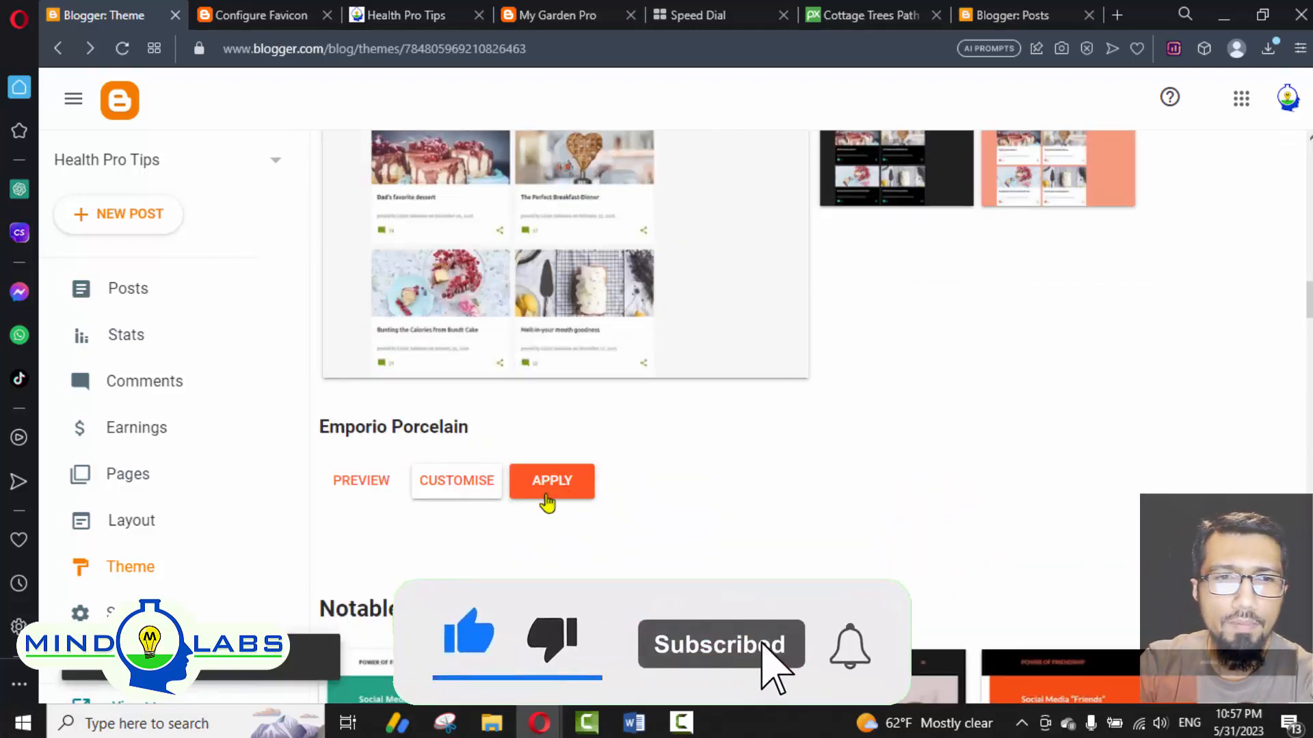
{"action": "scroll", "coordinate": [396, 446], "scroll_direction": "up", "scroll_amount": 5}
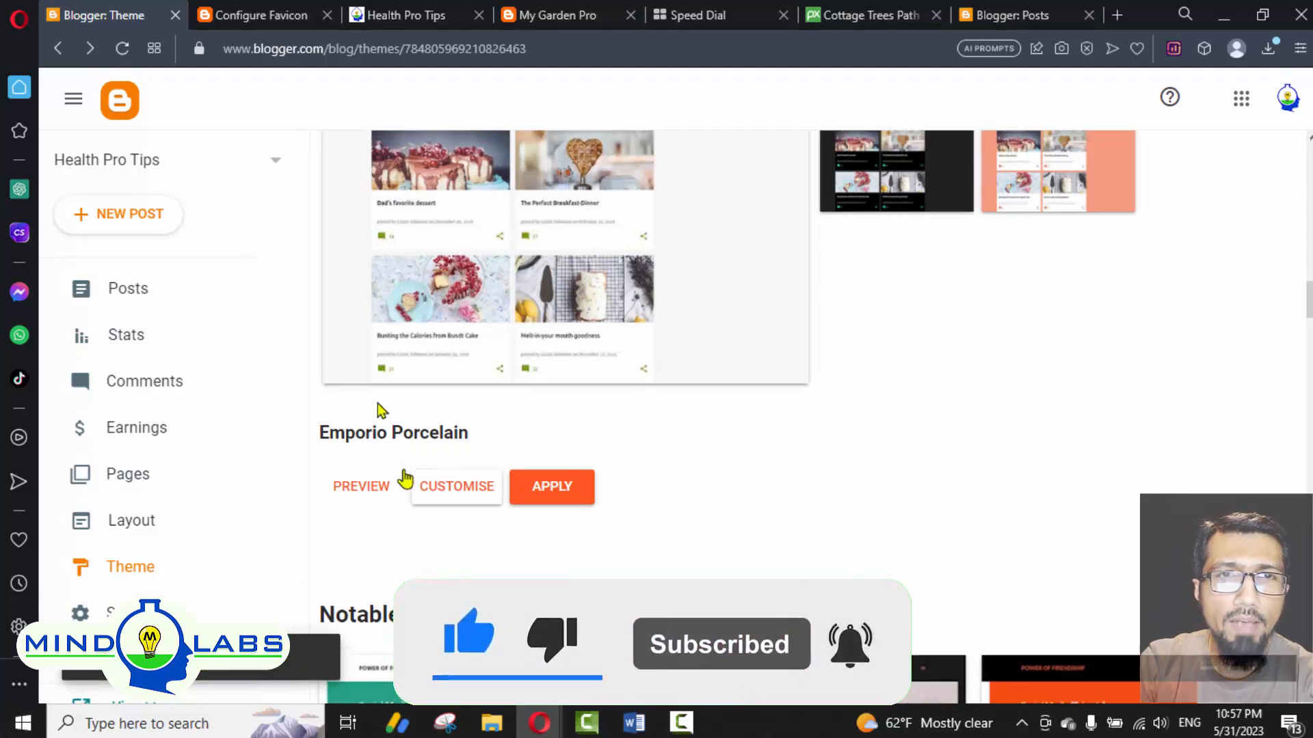
Step: Refresh the live Health Pro Tips blog to check the applied theme, and close the favicon configuration page
{"action": "left_click", "coordinate": [430, 12]}
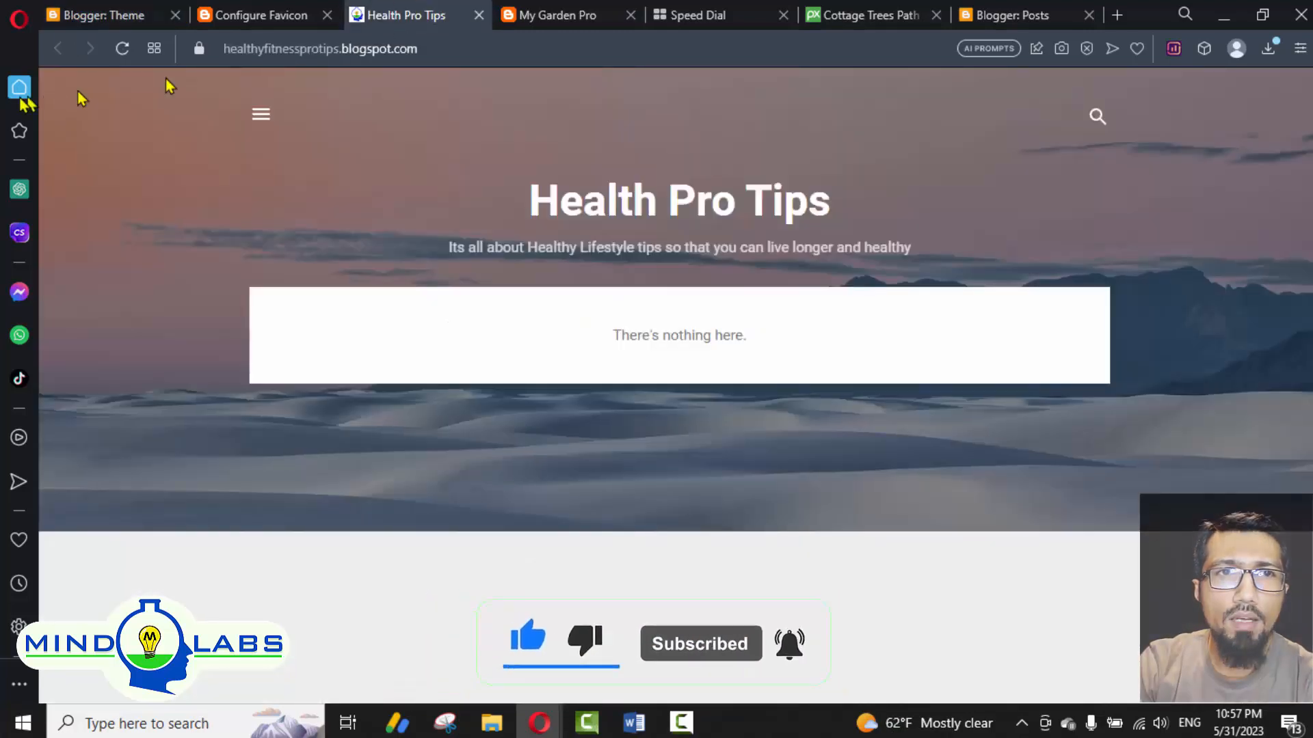
{"action": "left_click", "coordinate": [121, 53]}
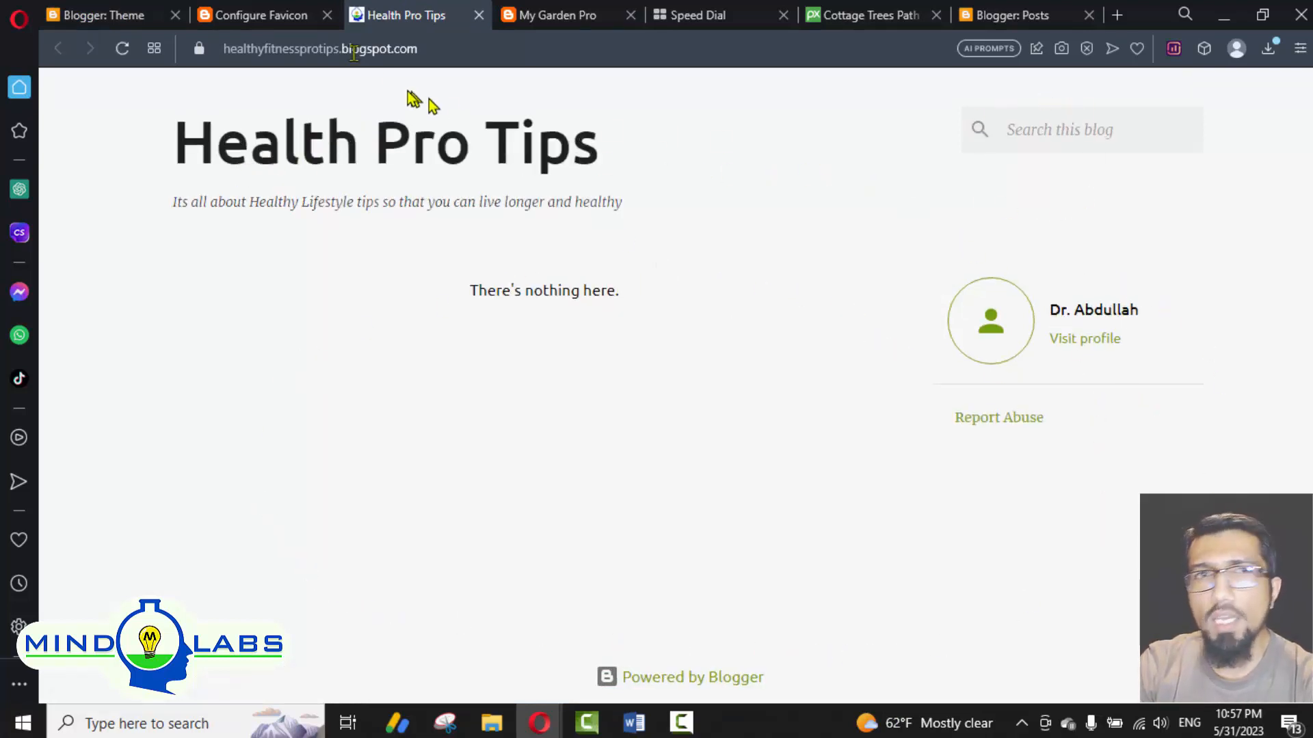
{"action": "left_click", "coordinate": [257, 15]}
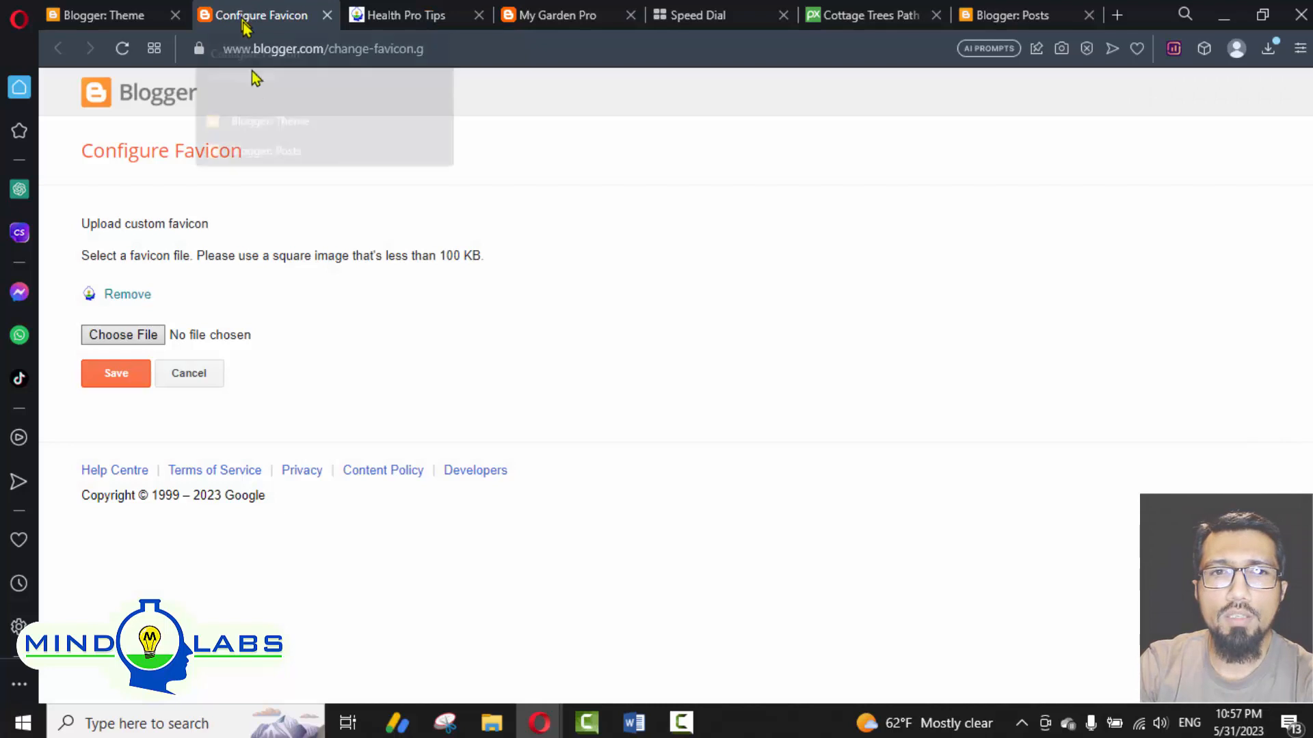
{"action": "left_click", "coordinate": [150, 11]}
{"action": "left_click", "coordinate": [328, 15]}
Step: In the blog's Layout, enable showing the Pages gadget under Page list (top) and save it
{"action": "scroll", "coordinate": [552, 398], "scroll_direction": "up", "scroll_amount": 4}
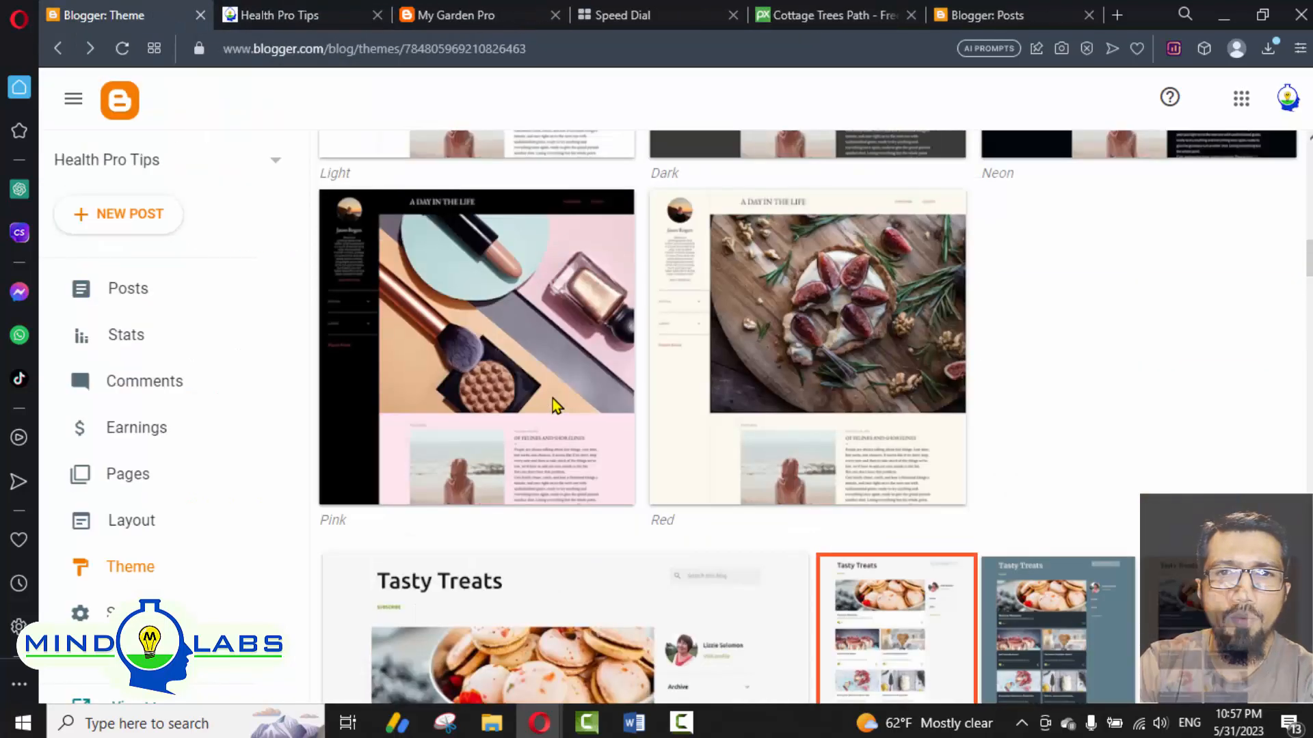
{"action": "scroll", "coordinate": [552, 397], "scroll_direction": "down", "scroll_amount": 10}
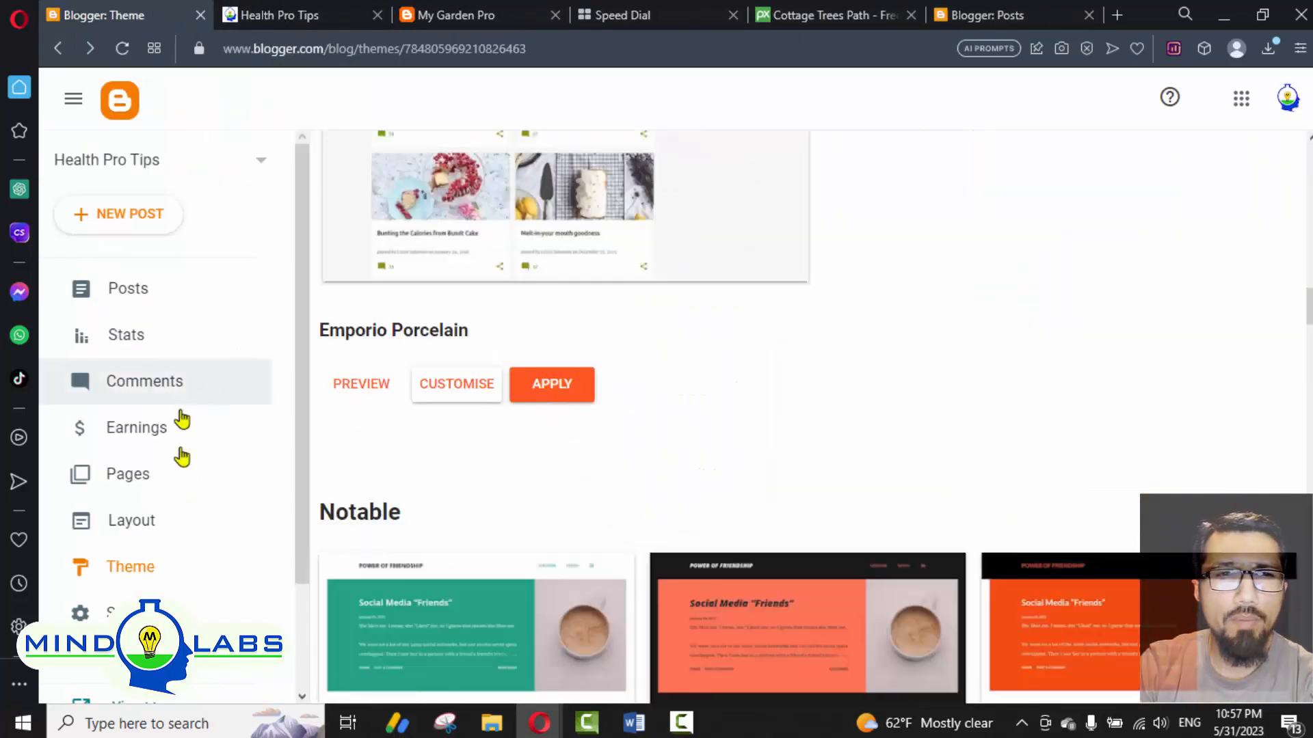
{"action": "left_click", "coordinate": [112, 522]}
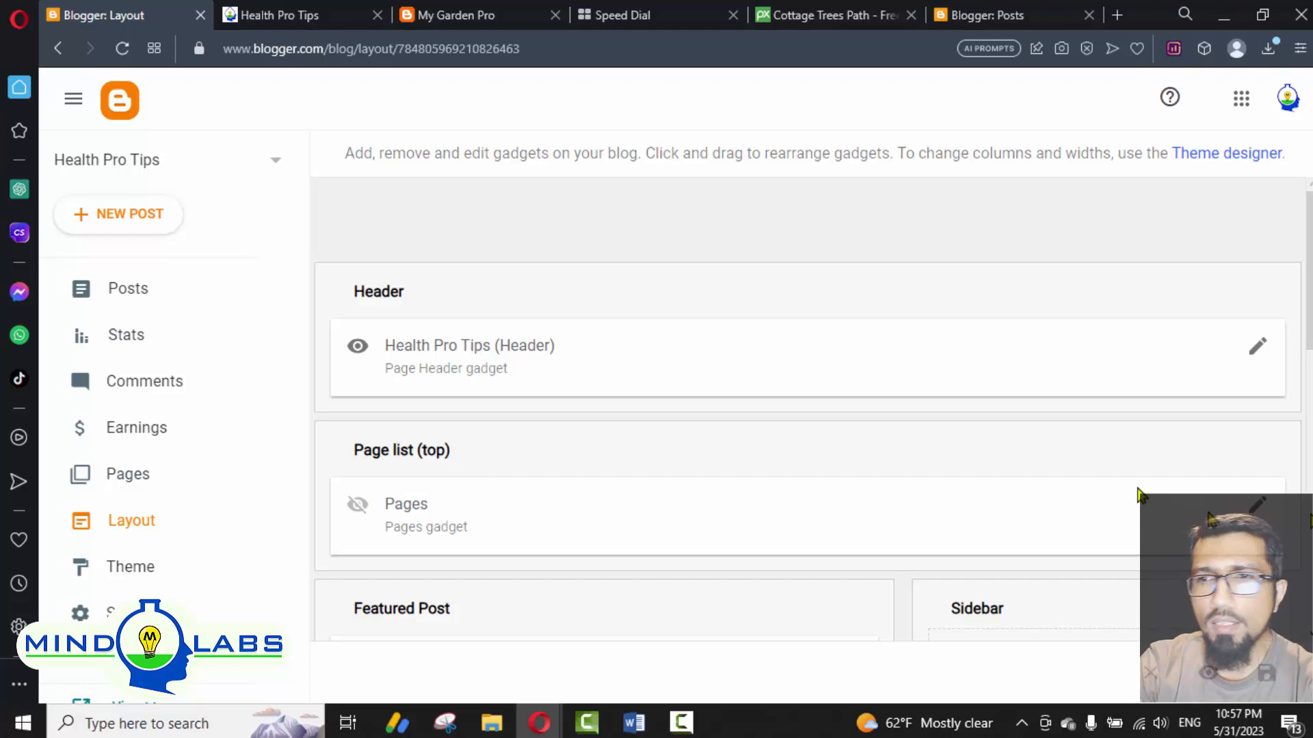
{"action": "left_click", "coordinate": [1258, 511]}
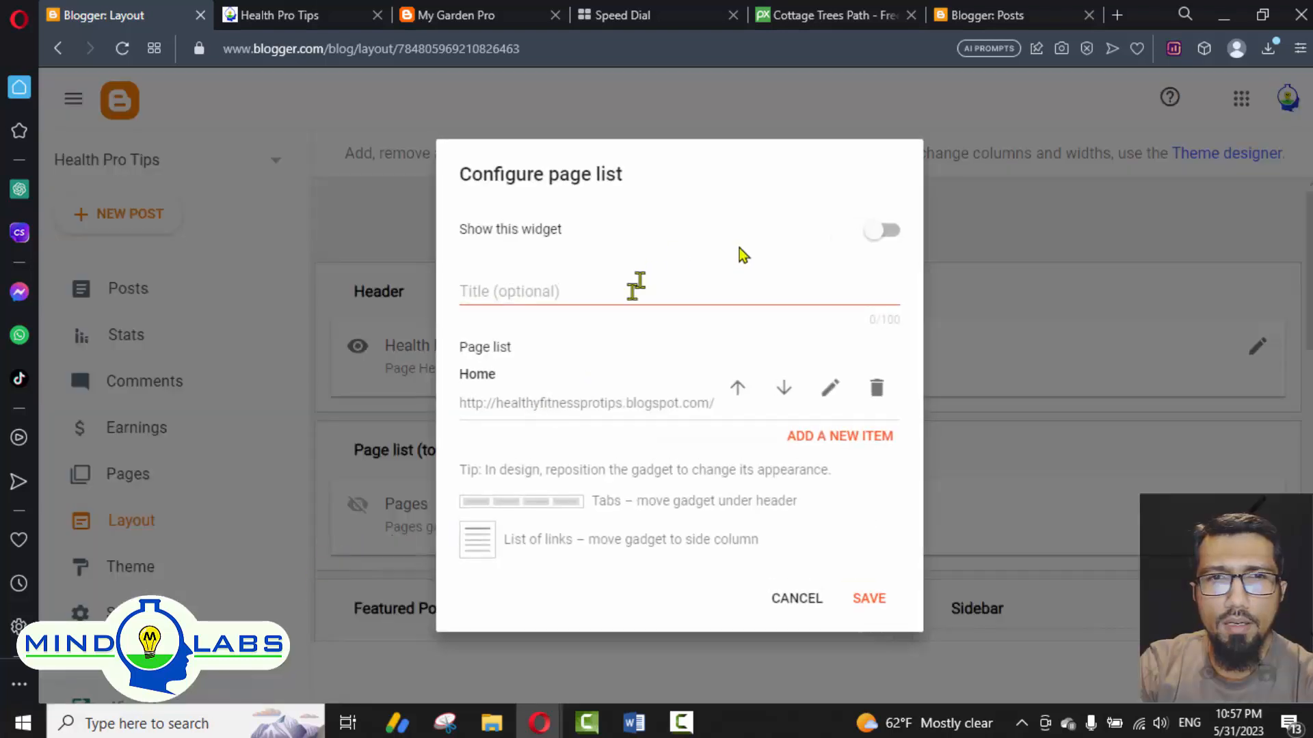
{"action": "left_click", "coordinate": [878, 231]}
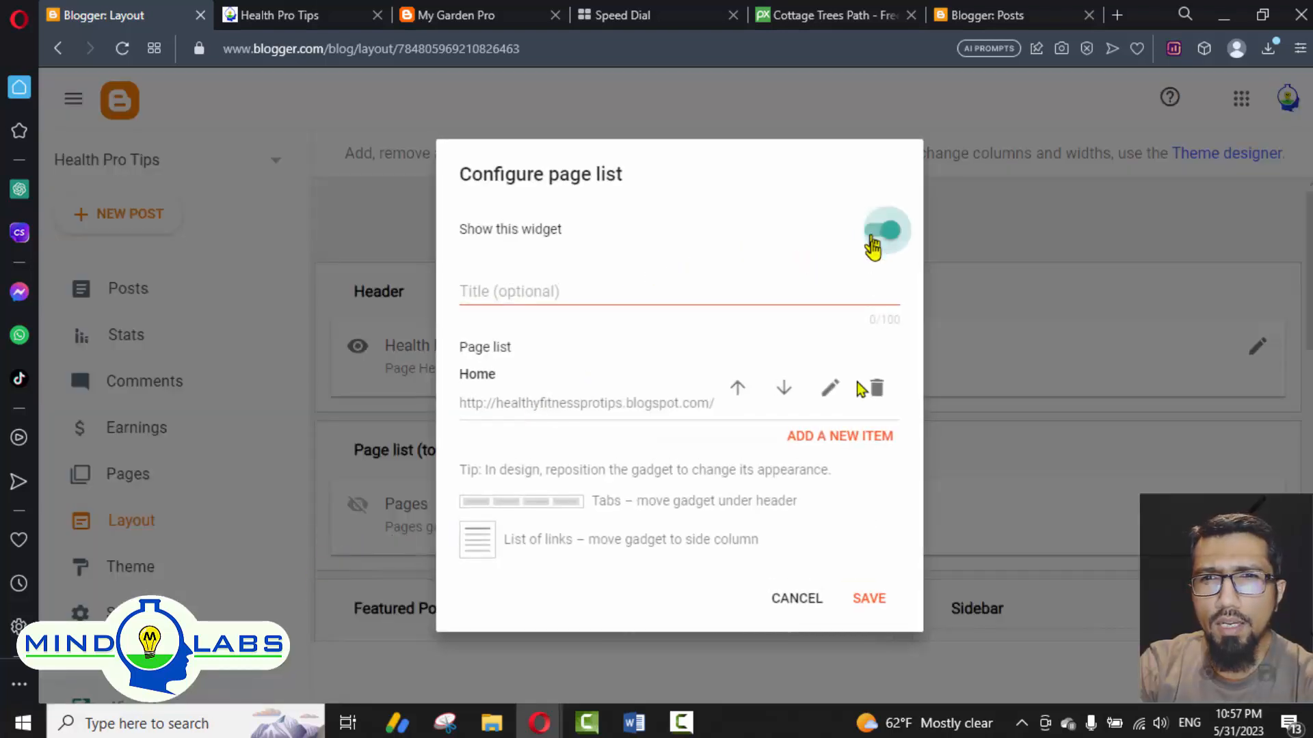
{"action": "left_click", "coordinate": [868, 597]}
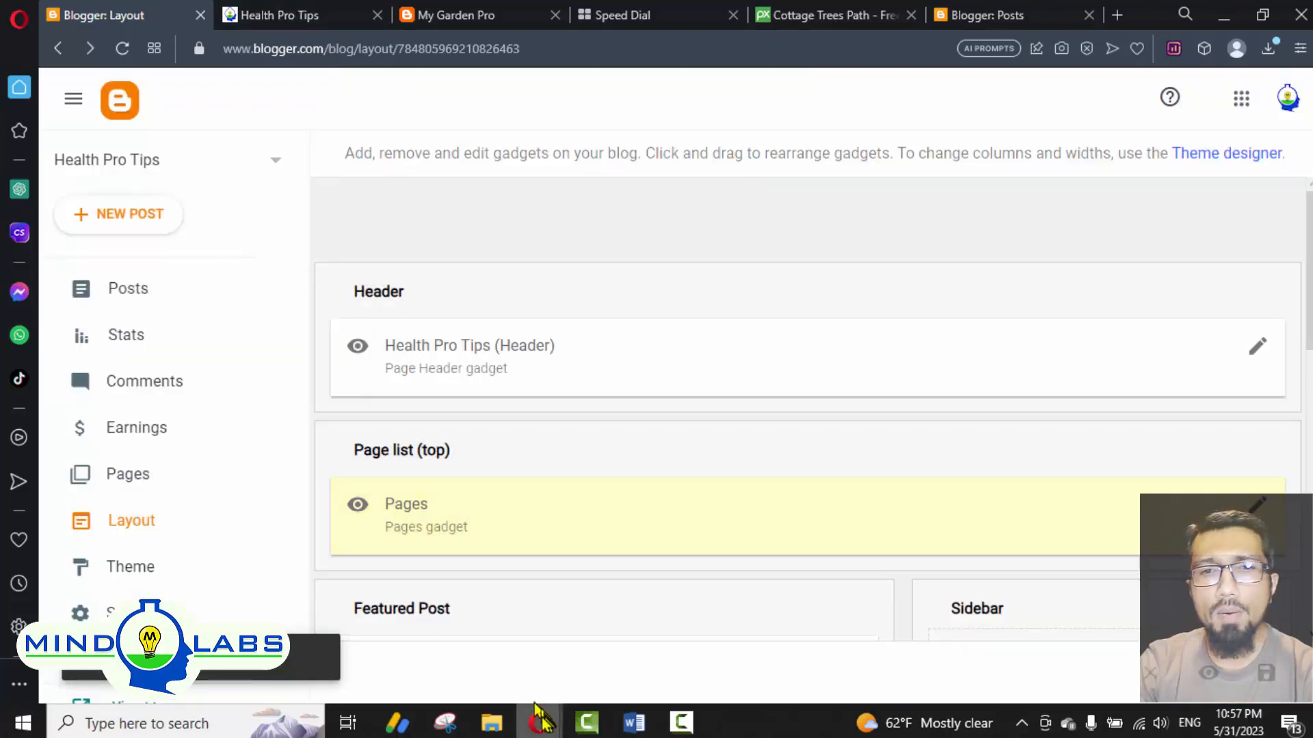
Step: Switch to the ChatGPT conversation on Blogger vs WordPress and find the comparison summarized under category headings
{"action": "mouse_move", "coordinate": [538, 723]}
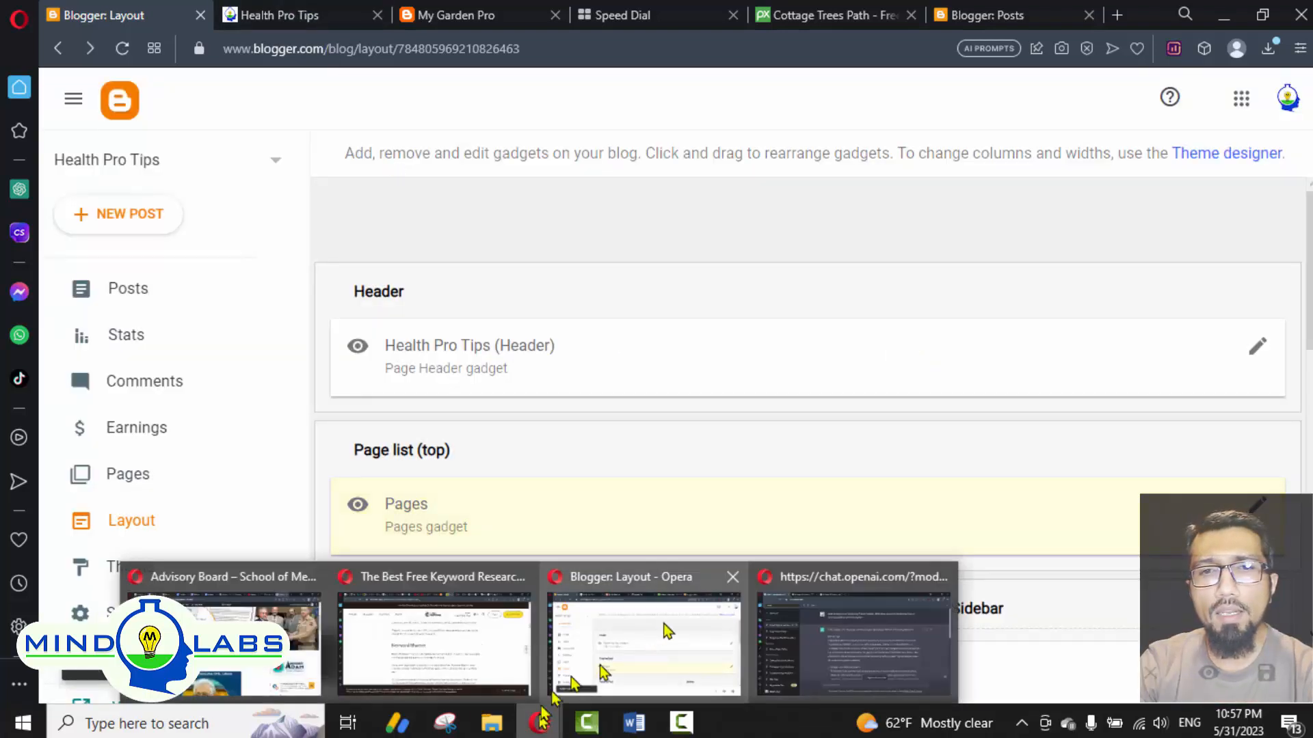
{"action": "left_click", "coordinate": [877, 646]}
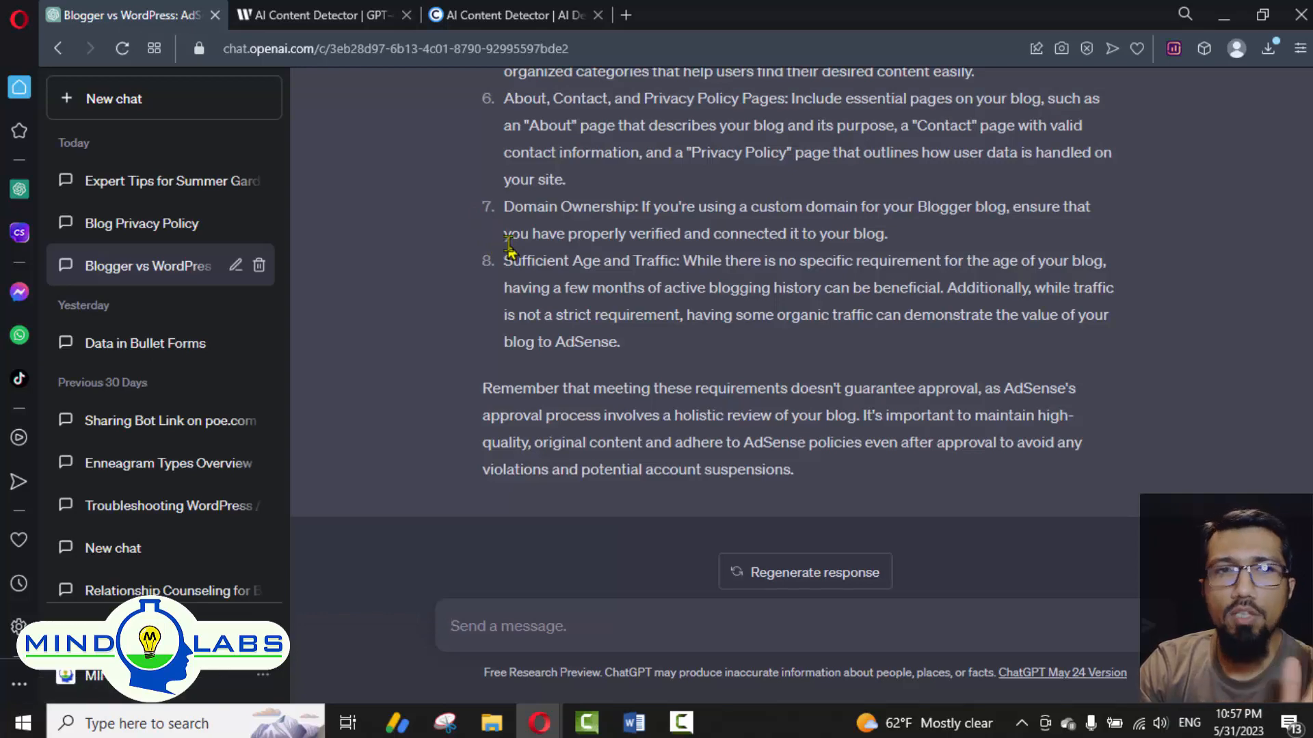
{"action": "scroll", "coordinate": [509, 249], "scroll_direction": "up", "scroll_amount": 10}
{"action": "scroll", "coordinate": [512, 273], "scroll_direction": "up", "scroll_amount": 15}
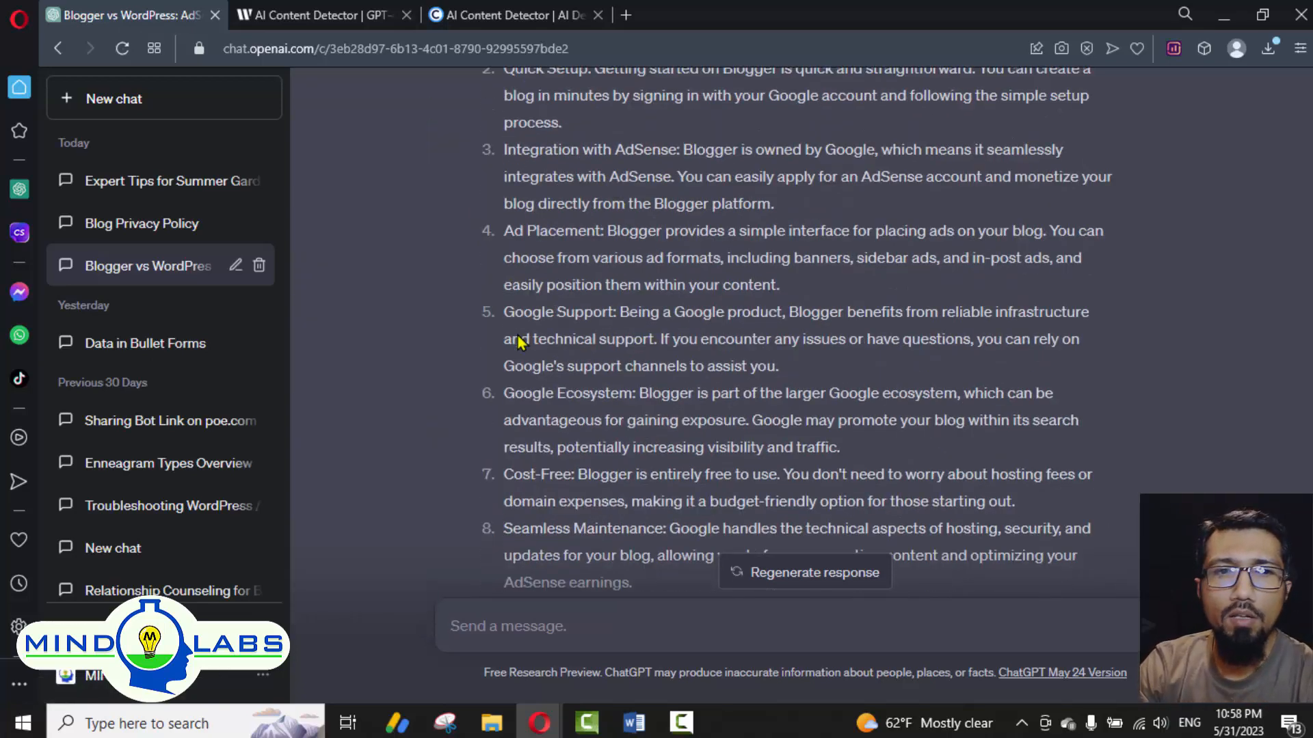
{"action": "scroll", "coordinate": [521, 331], "scroll_direction": "up", "scroll_amount": 10}
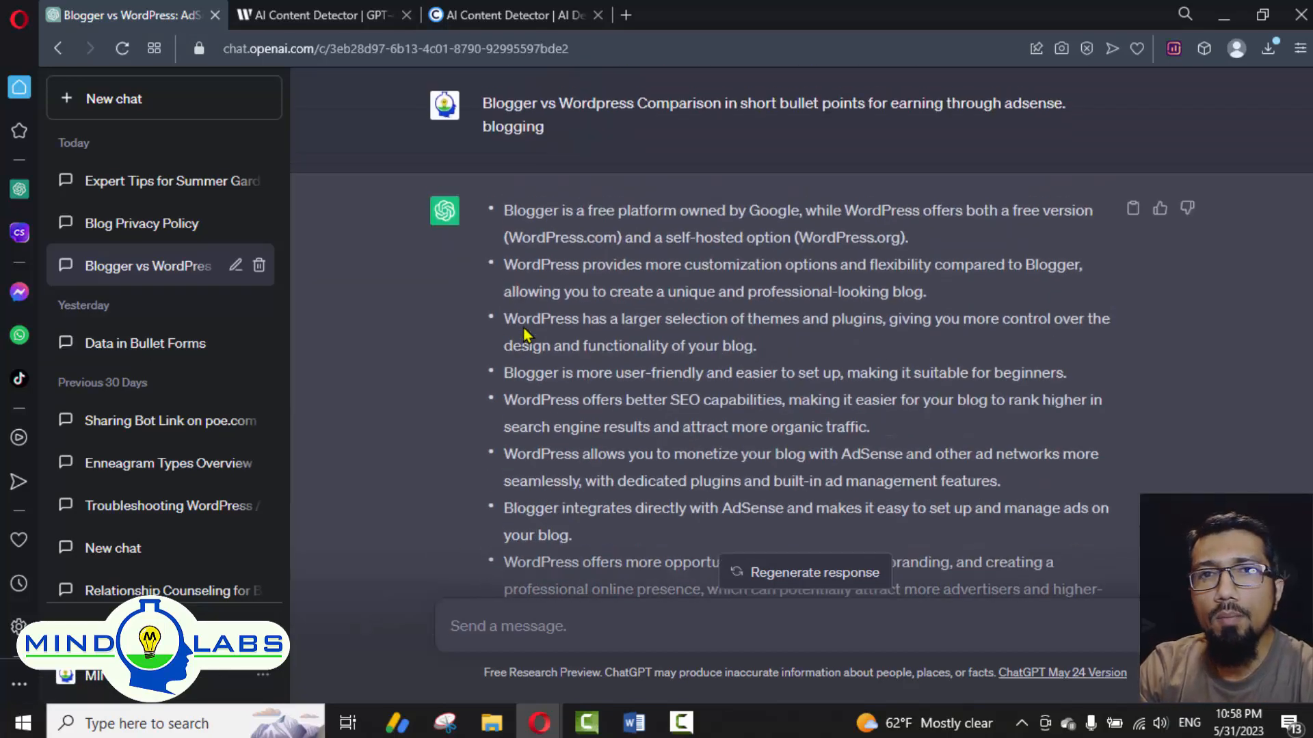
{"action": "left_click_drag", "start_coordinate": [527, 219], "coordinate": [715, 214]}
{"action": "scroll", "coordinate": [708, 244], "scroll_direction": "down", "scroll_amount": 10}
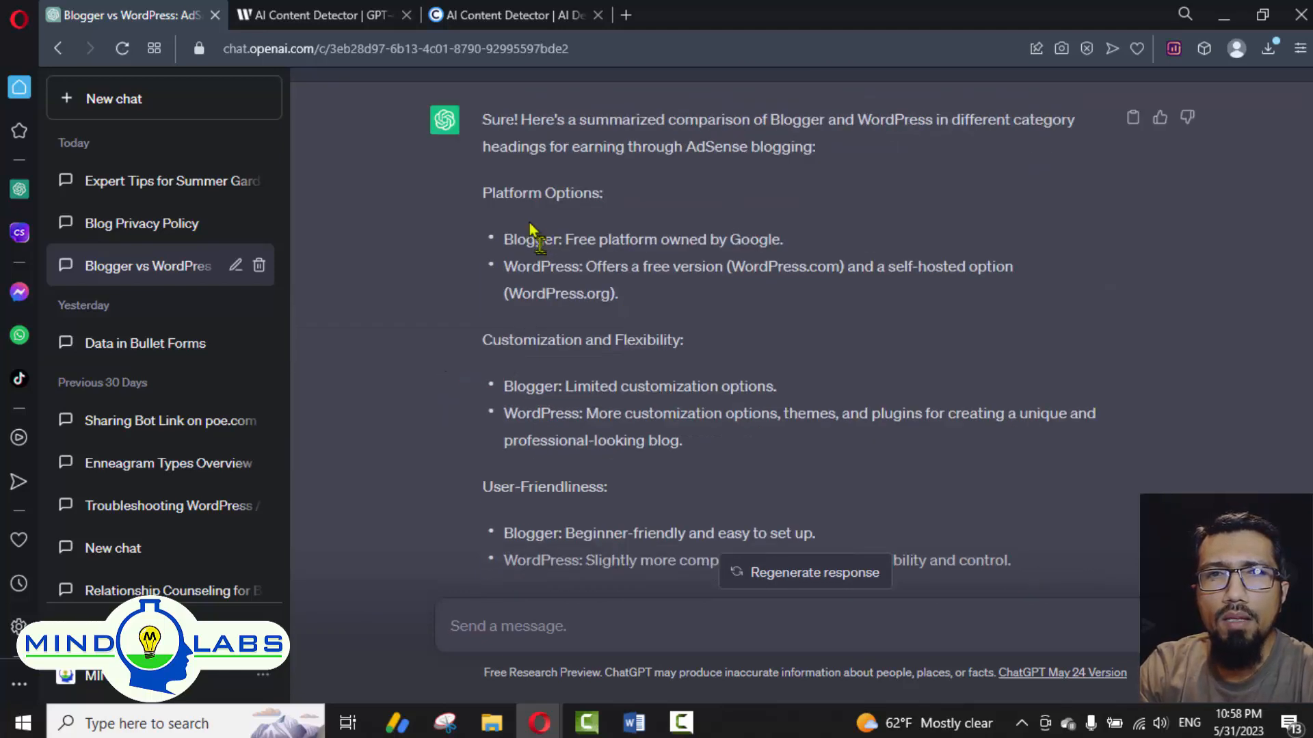
Step: Read how Blogger and WordPress compare under Platform Options, highlighting the heading and both entries
{"action": "left_click_drag", "start_coordinate": [472, 193], "coordinate": [680, 189]}
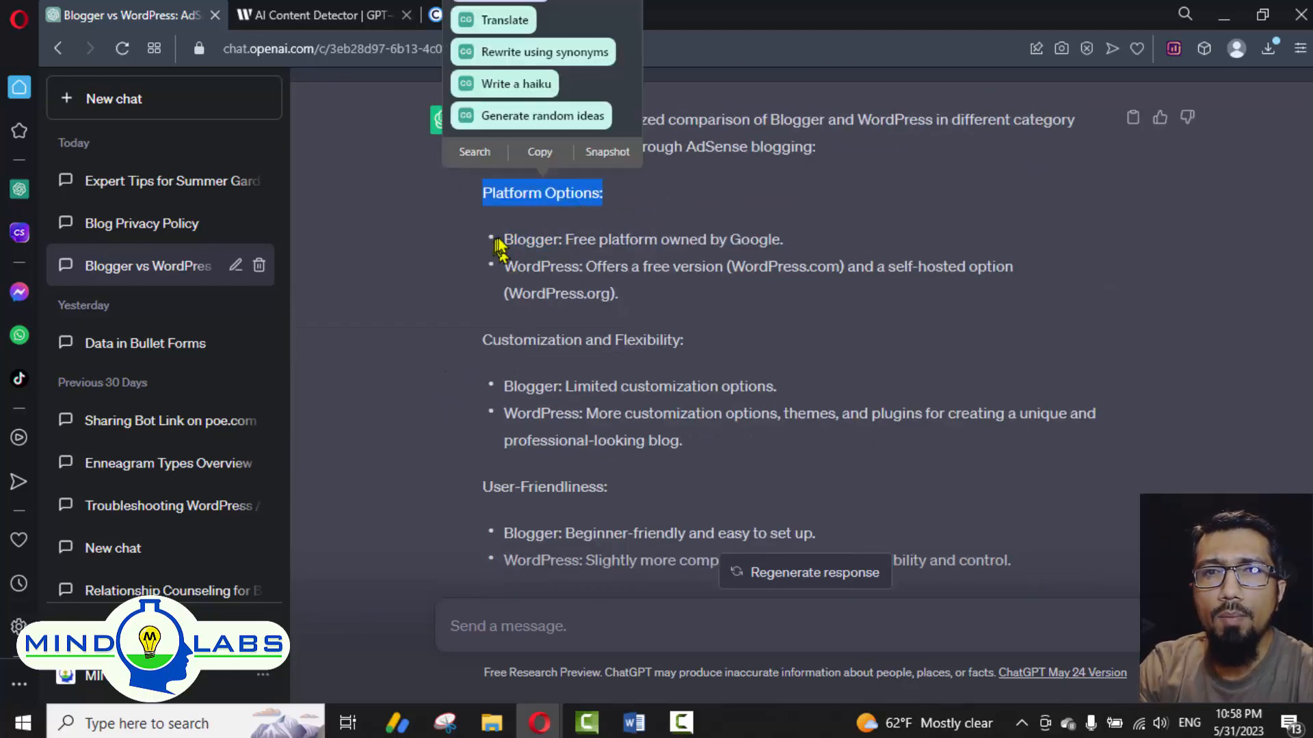
{"action": "double_click", "coordinate": [523, 239]}
{"action": "left_click_drag", "start_coordinate": [514, 238], "coordinate": [783, 245]}
{"action": "left_click_drag", "start_coordinate": [509, 243], "coordinate": [745, 268]}
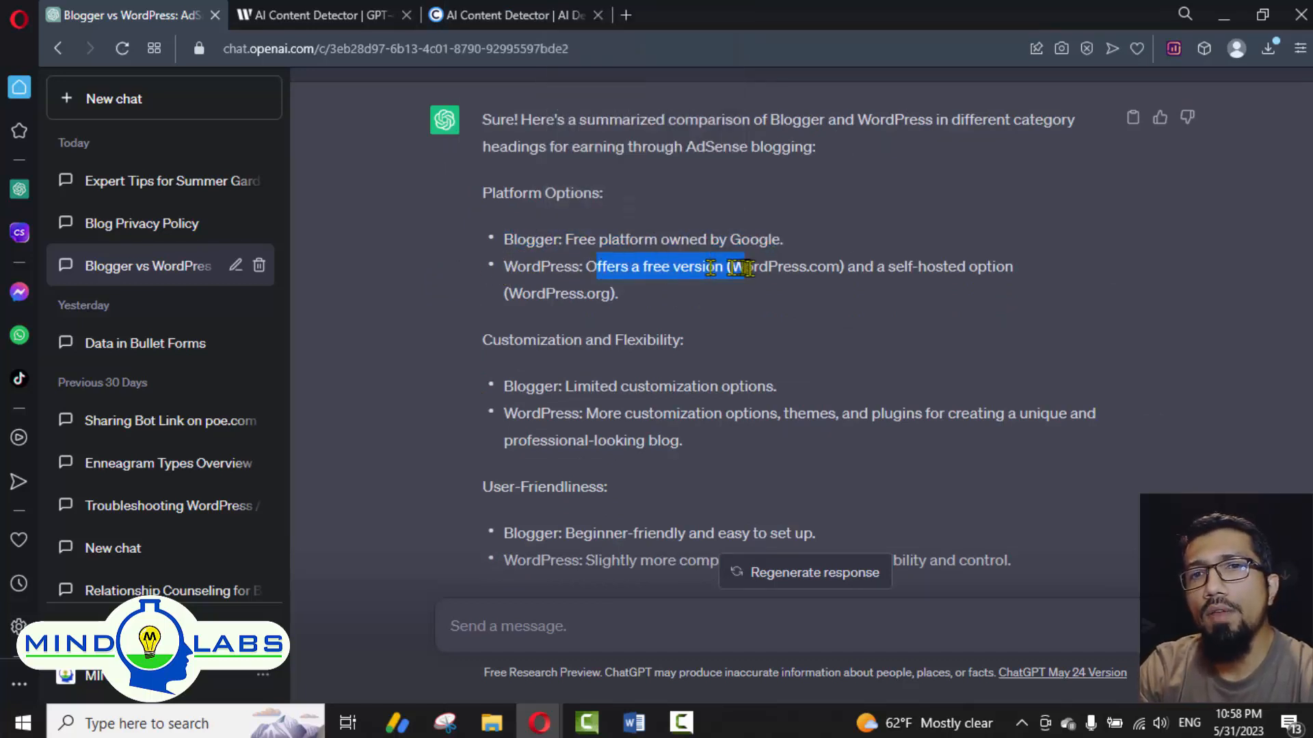
{"action": "left_click_drag", "start_coordinate": [835, 287], "coordinate": [934, 288]}
{"action": "left_click_drag", "start_coordinate": [949, 274], "coordinate": [964, 273]}
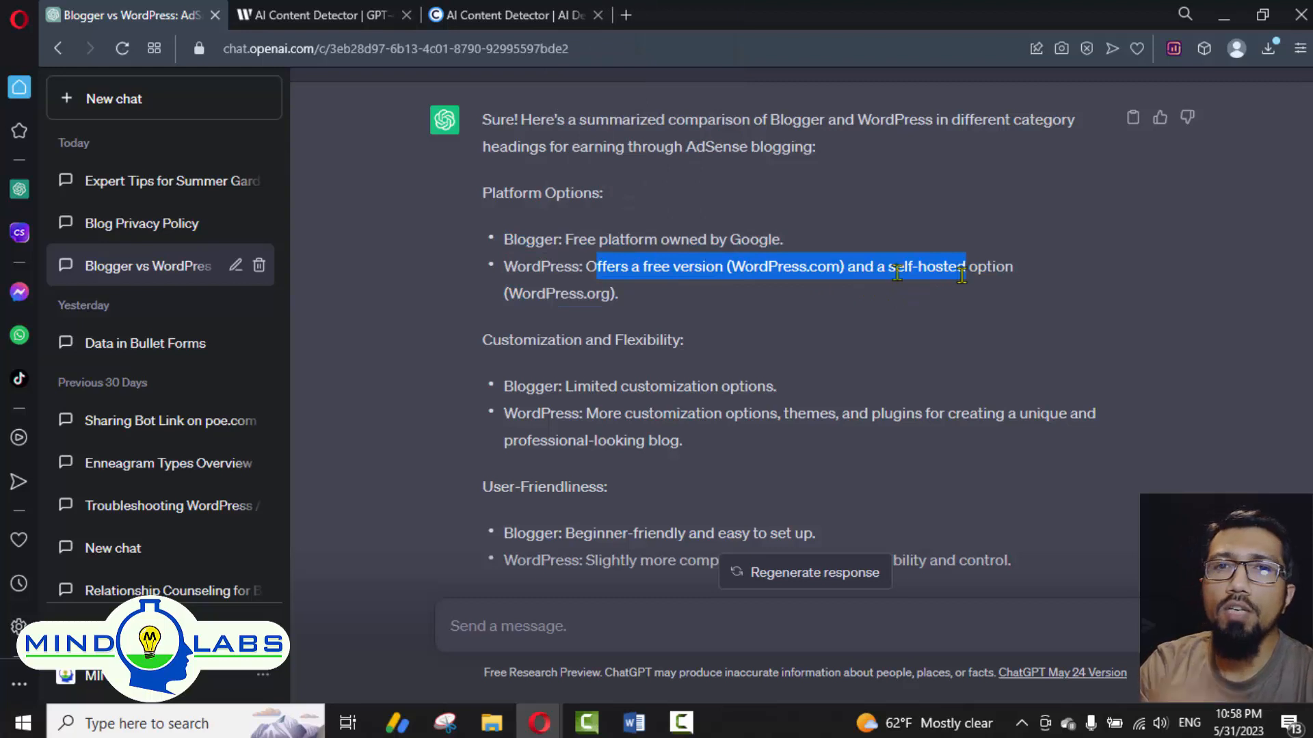
{"action": "left_click", "coordinate": [545, 233]}
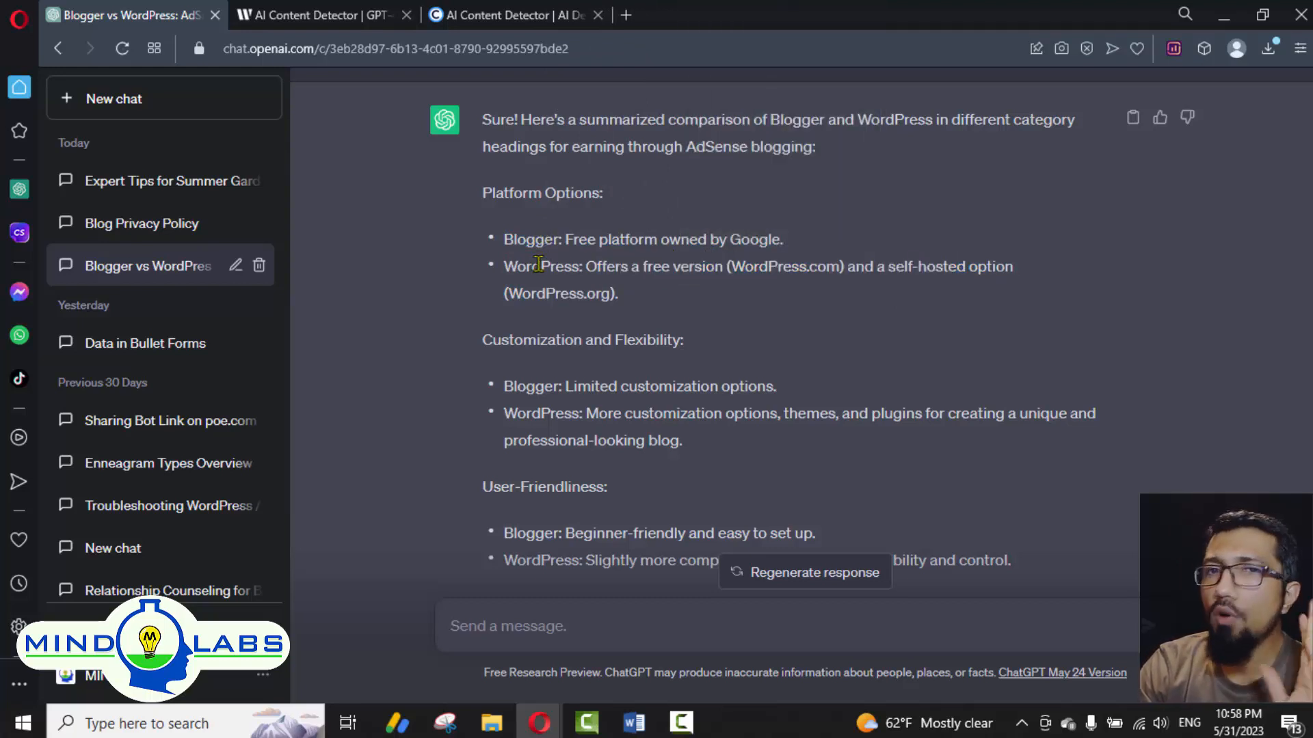
{"action": "triple_click", "coordinate": [752, 239]}
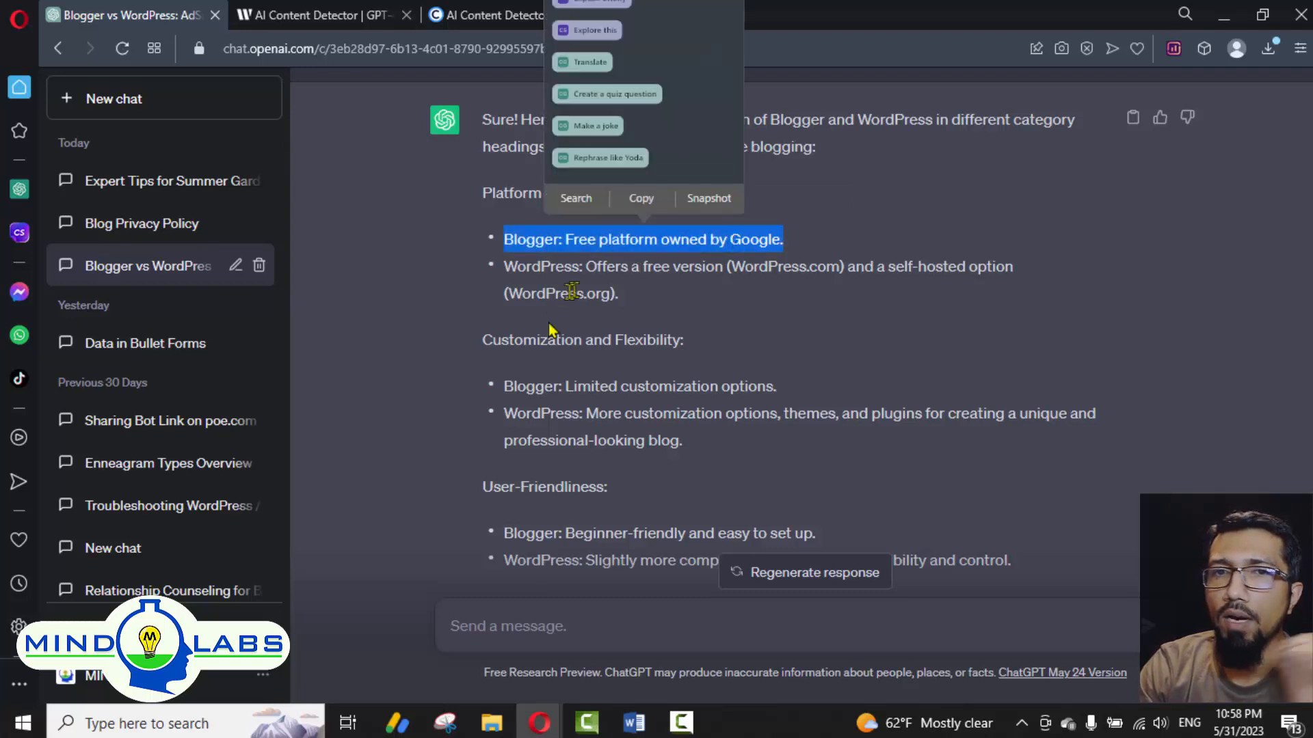
{"action": "left_click", "coordinate": [518, 359]}
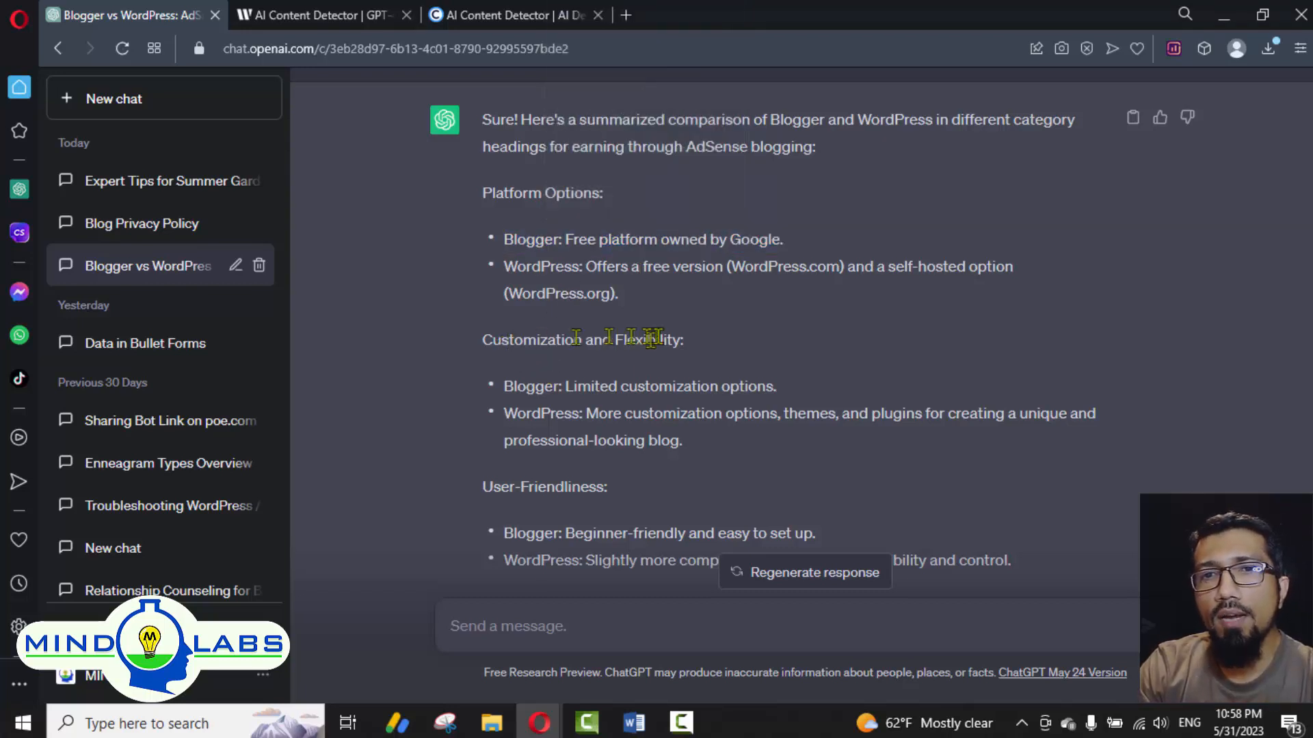
Step: Review the Customization and Flexibility and User-Friendliness comparisons, highlighting the Blogger and WordPress points in each section
{"action": "scroll", "coordinate": [615, 341], "scroll_direction": "down", "scroll_amount": 1}
{"action": "left_click_drag", "start_coordinate": [543, 284], "coordinate": [836, 315]}
{"action": "left_click", "coordinate": [516, 339]}
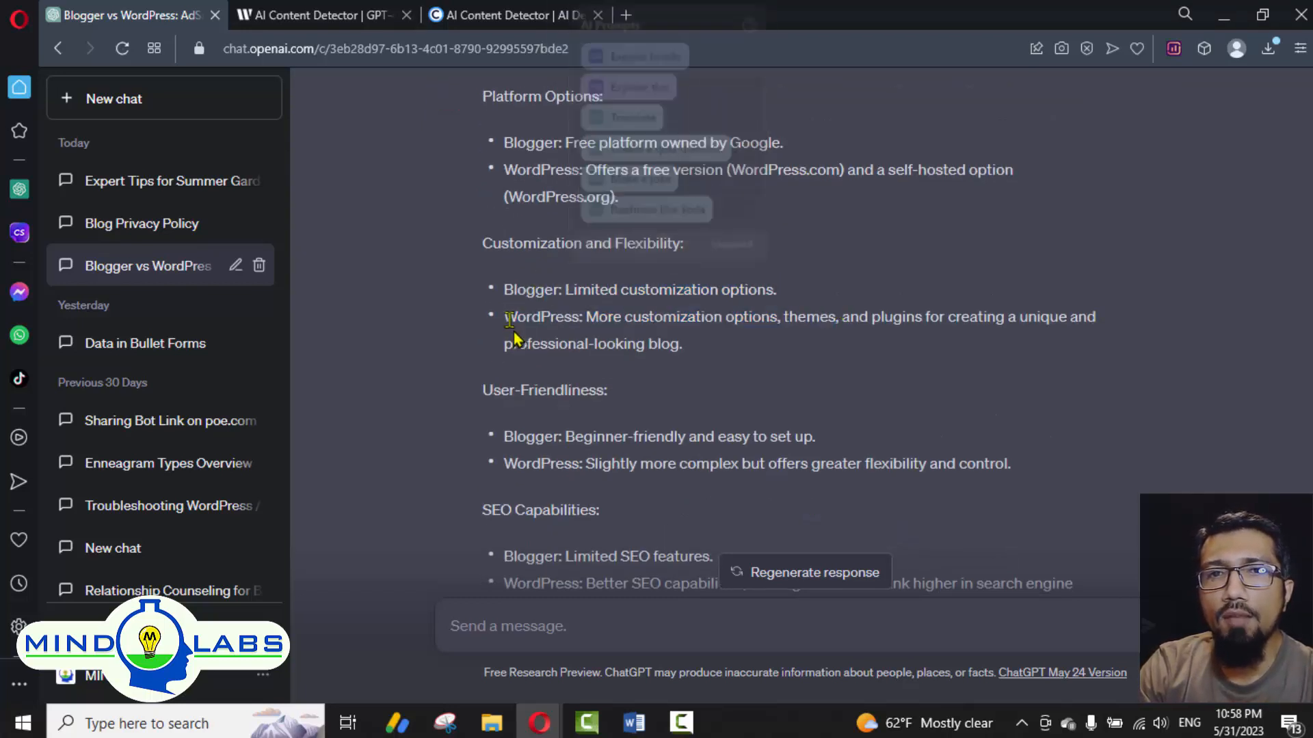
{"action": "left_click_drag", "start_coordinate": [506, 318], "coordinate": [691, 339]}
{"action": "scroll", "coordinate": [687, 346], "scroll_direction": "down", "scroll_amount": 3}
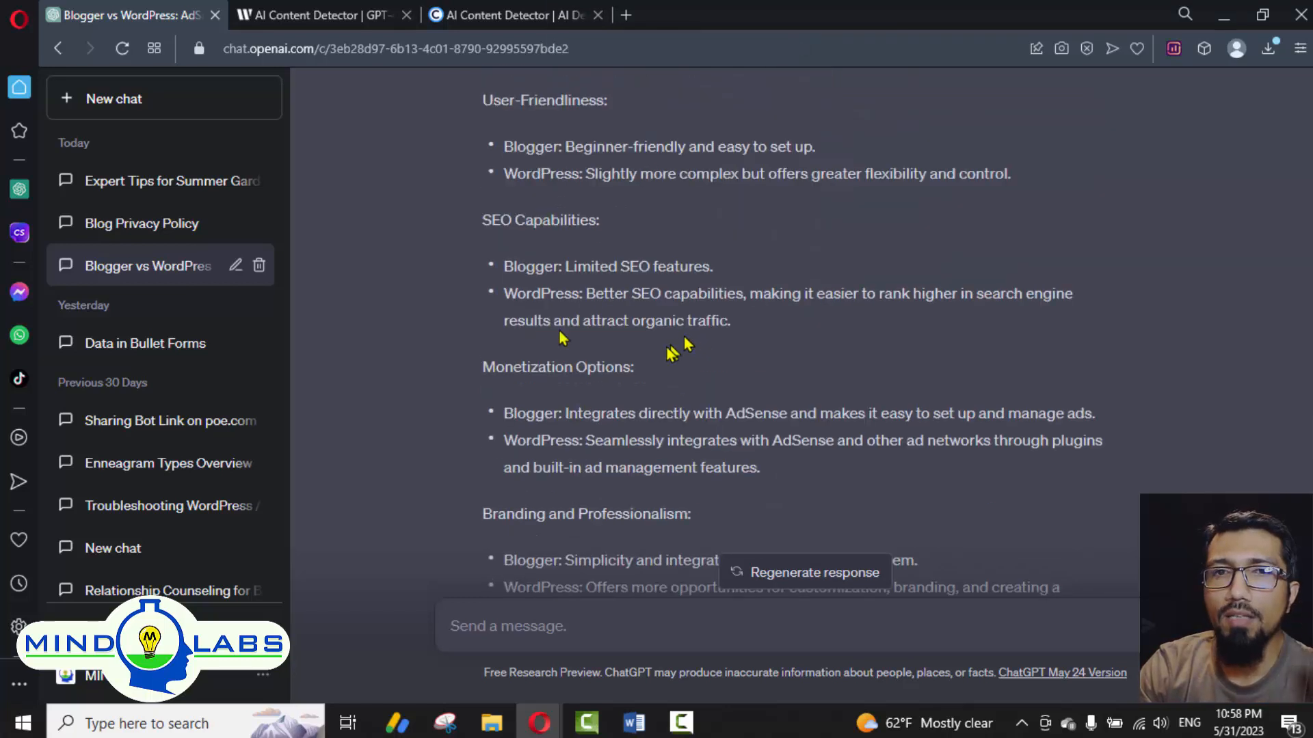
{"action": "scroll", "coordinate": [530, 287], "scroll_direction": "up", "scroll_amount": 1}
{"action": "left_click_drag", "start_coordinate": [471, 218], "coordinate": [741, 182]}
{"action": "left_click_drag", "start_coordinate": [504, 242], "coordinate": [805, 247]}
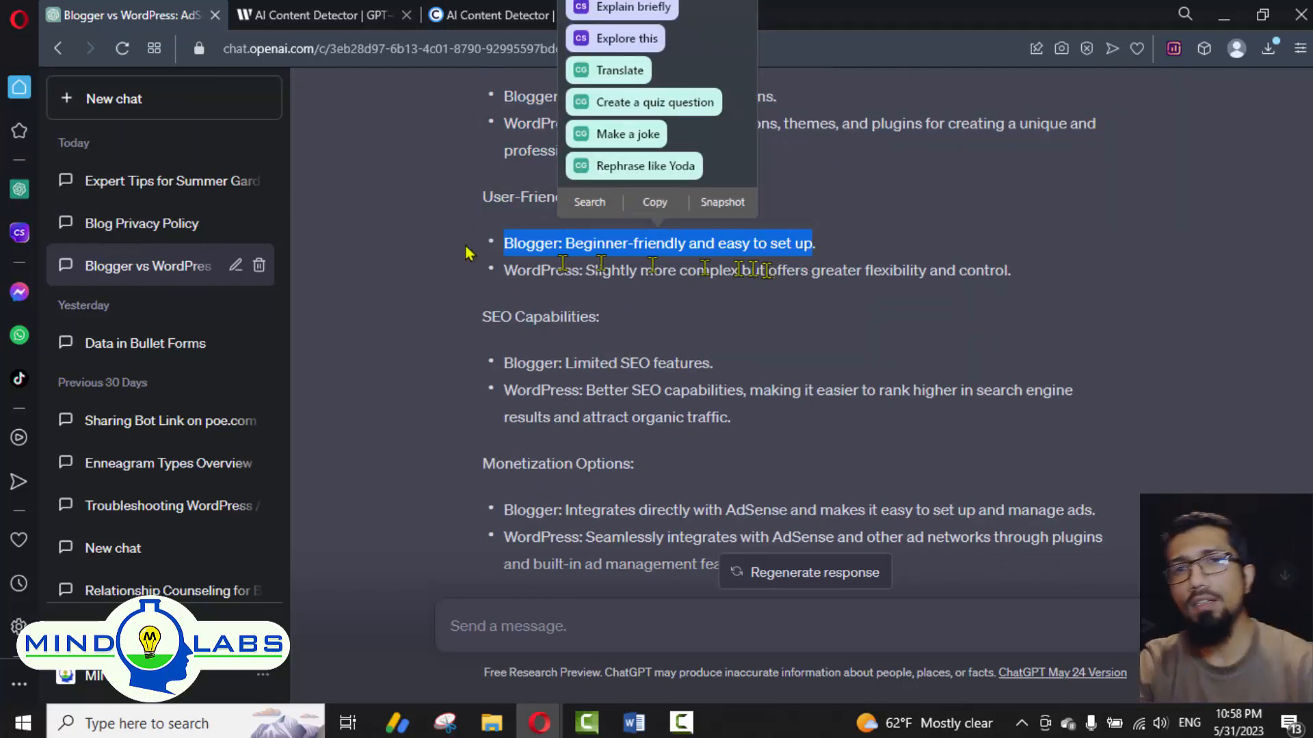
{"action": "left_click_drag", "start_coordinate": [504, 271], "coordinate": [819, 272]}
{"action": "scroll", "coordinate": [542, 346], "scroll_direction": "down", "scroll_amount": 1}
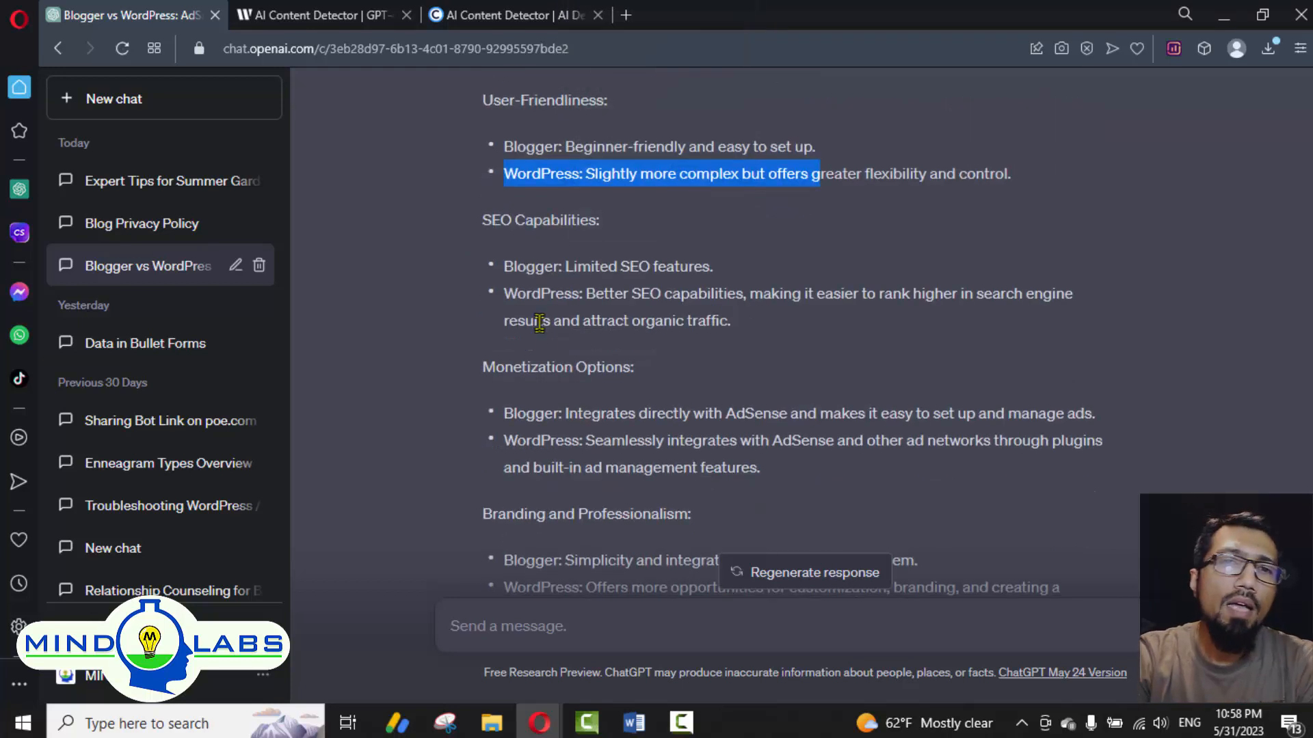
Step: Examine the SEO Capabilities and Monetization Options comparisons, highlighting the Blogger and WordPress points in both sections
{"action": "left_click", "coordinate": [524, 268]}
{"action": "left_click_drag", "start_coordinate": [504, 270], "coordinate": [719, 282]}
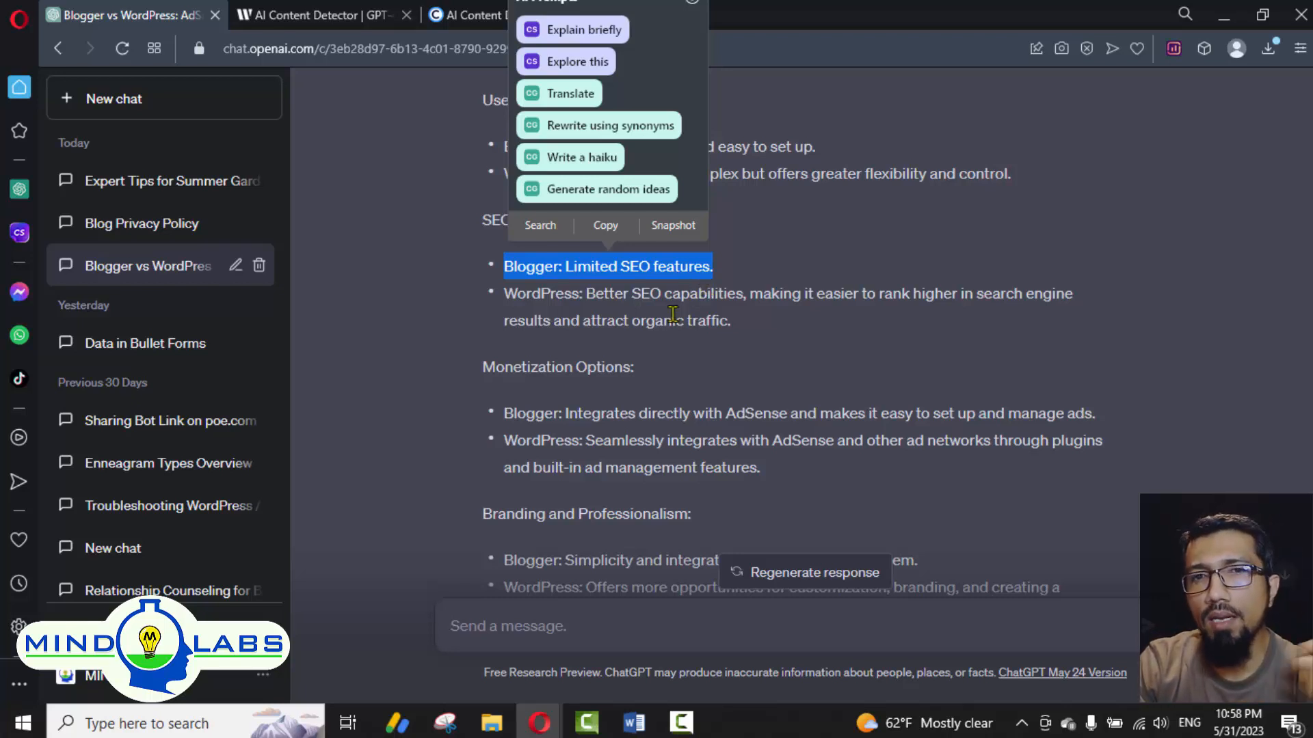
{"action": "left_click", "coordinate": [506, 304]}
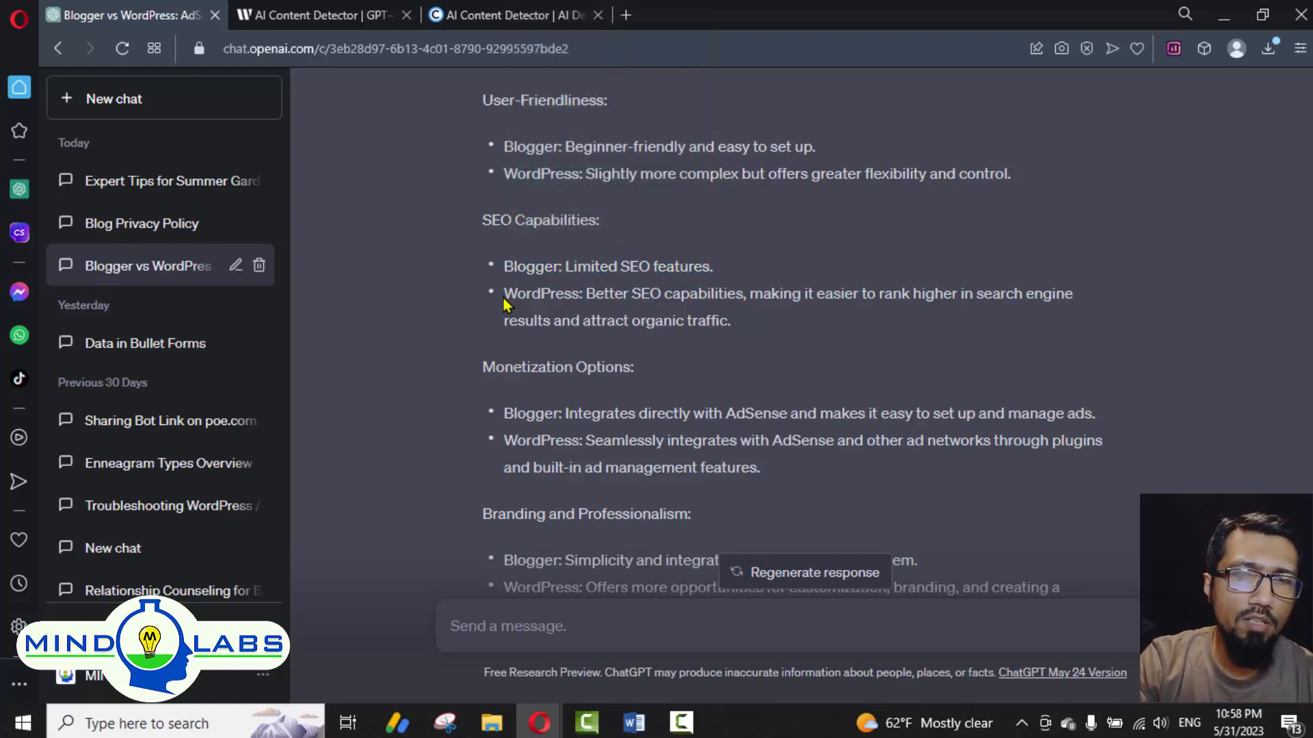
{"action": "left_click_drag", "start_coordinate": [504, 294], "coordinate": [793, 338]}
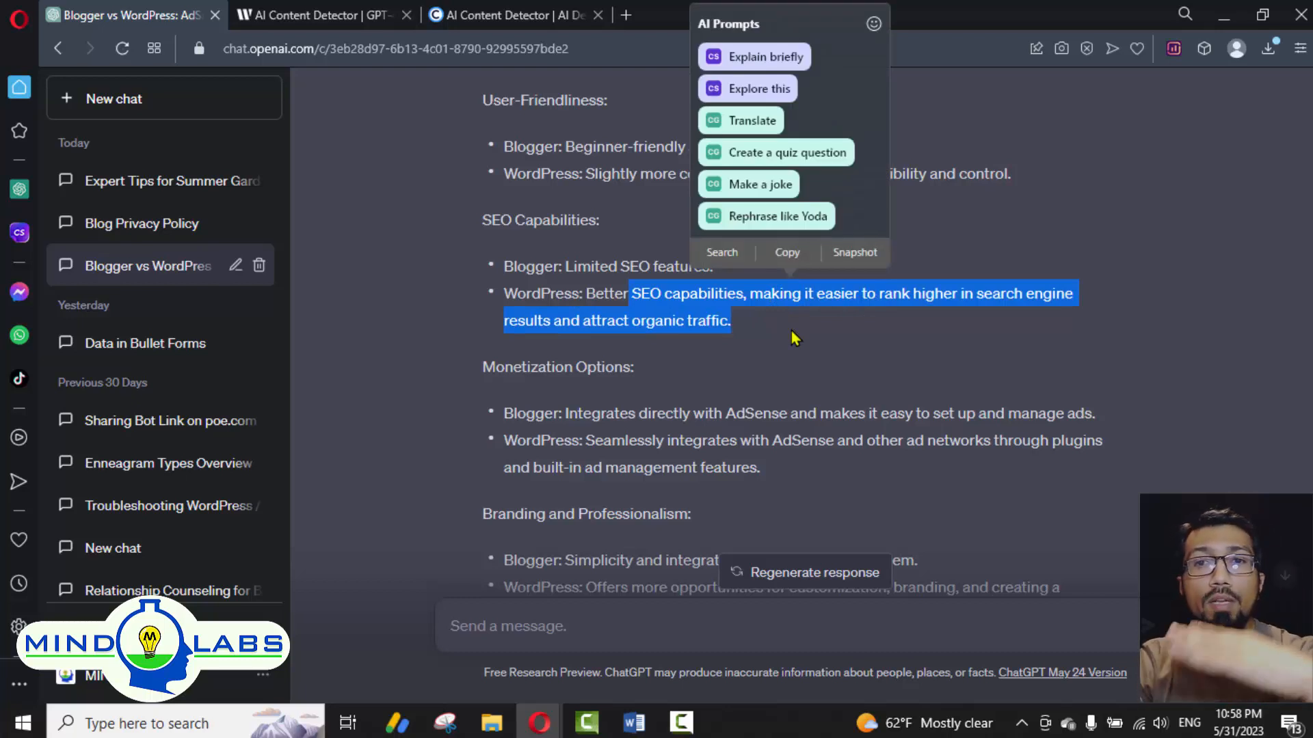
{"action": "left_click", "coordinate": [644, 392]}
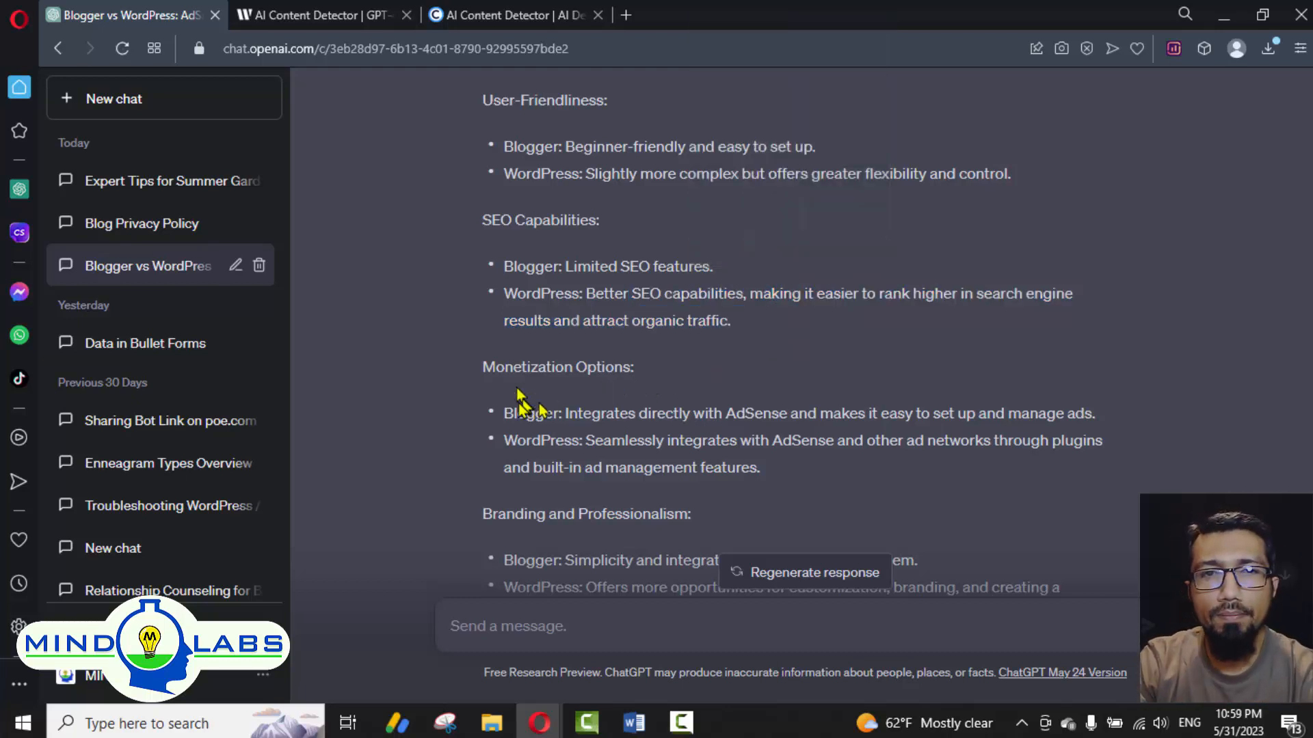
{"action": "left_click_drag", "start_coordinate": [504, 266], "coordinate": [718, 270]}
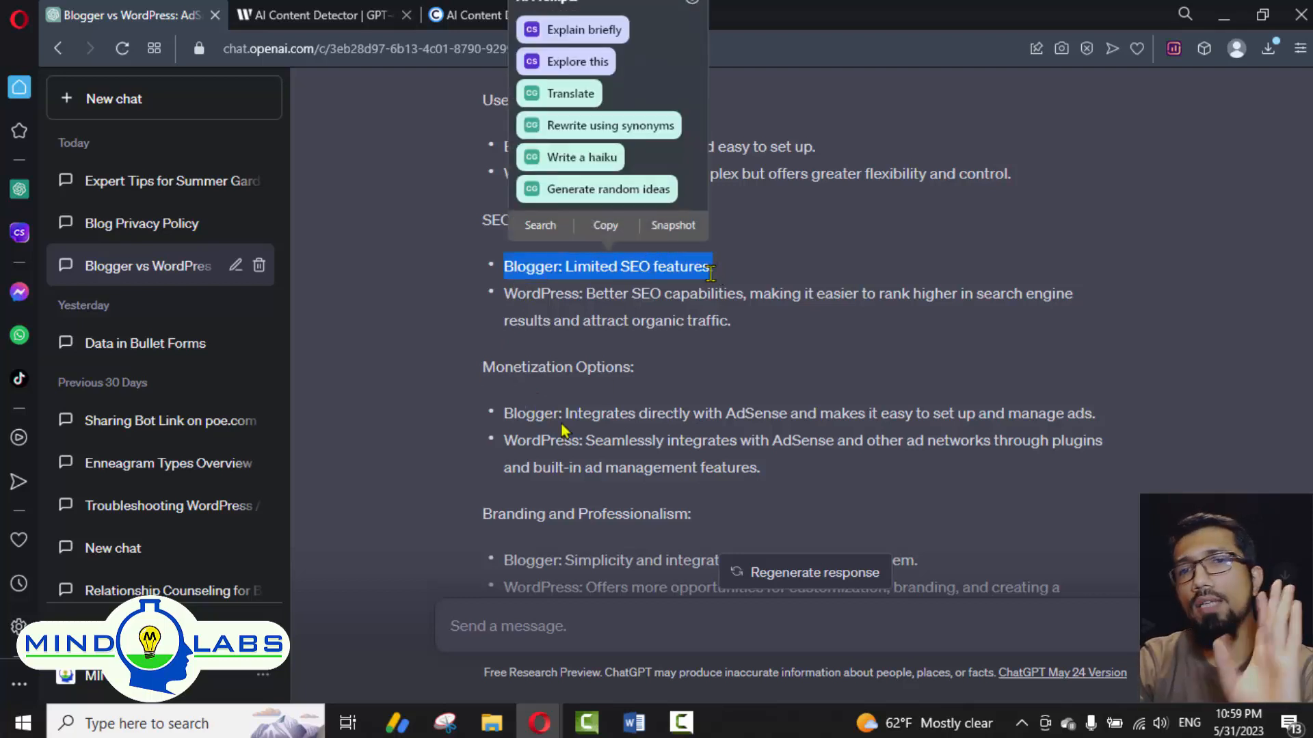
{"action": "left_click_drag", "start_coordinate": [474, 381], "coordinate": [646, 373]}
{"action": "left_click_drag", "start_coordinate": [503, 418], "coordinate": [817, 419]}
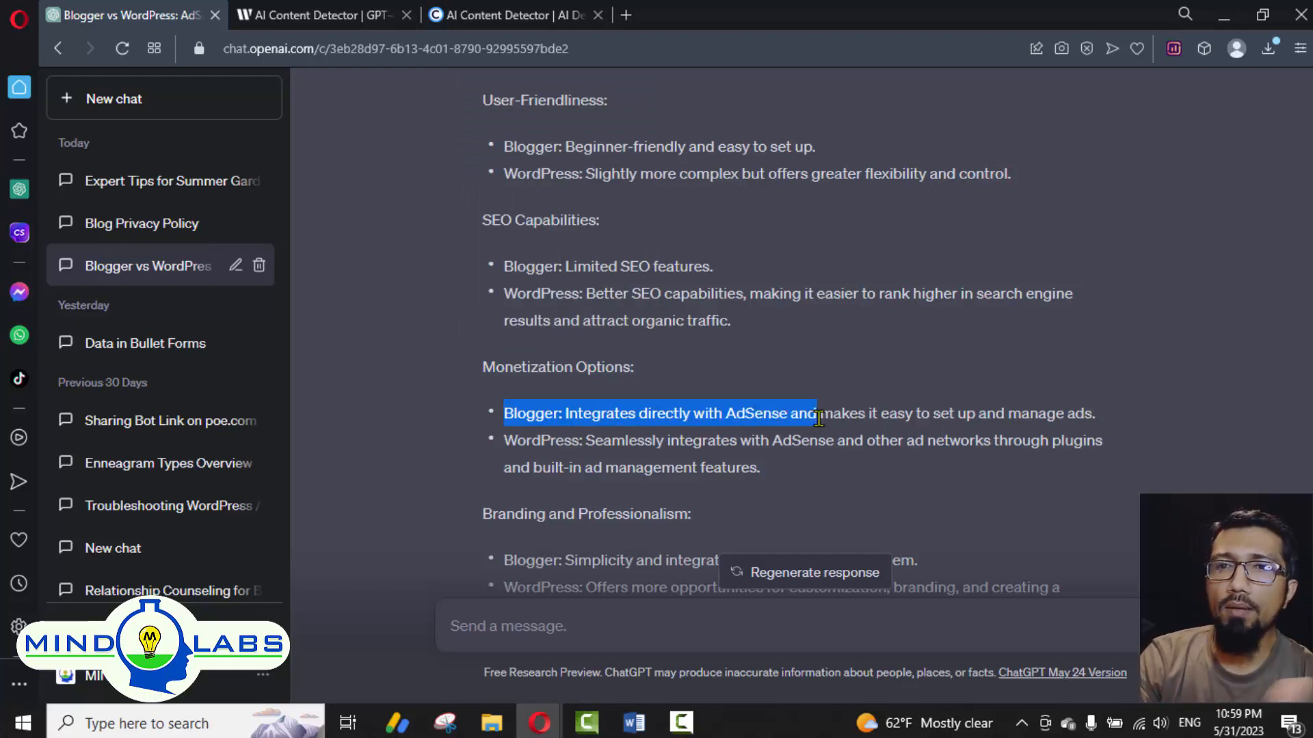
{"action": "left_click_drag", "start_coordinate": [818, 418], "coordinate": [1095, 415]}
{"action": "left_click_drag", "start_coordinate": [504, 443], "coordinate": [880, 484]}
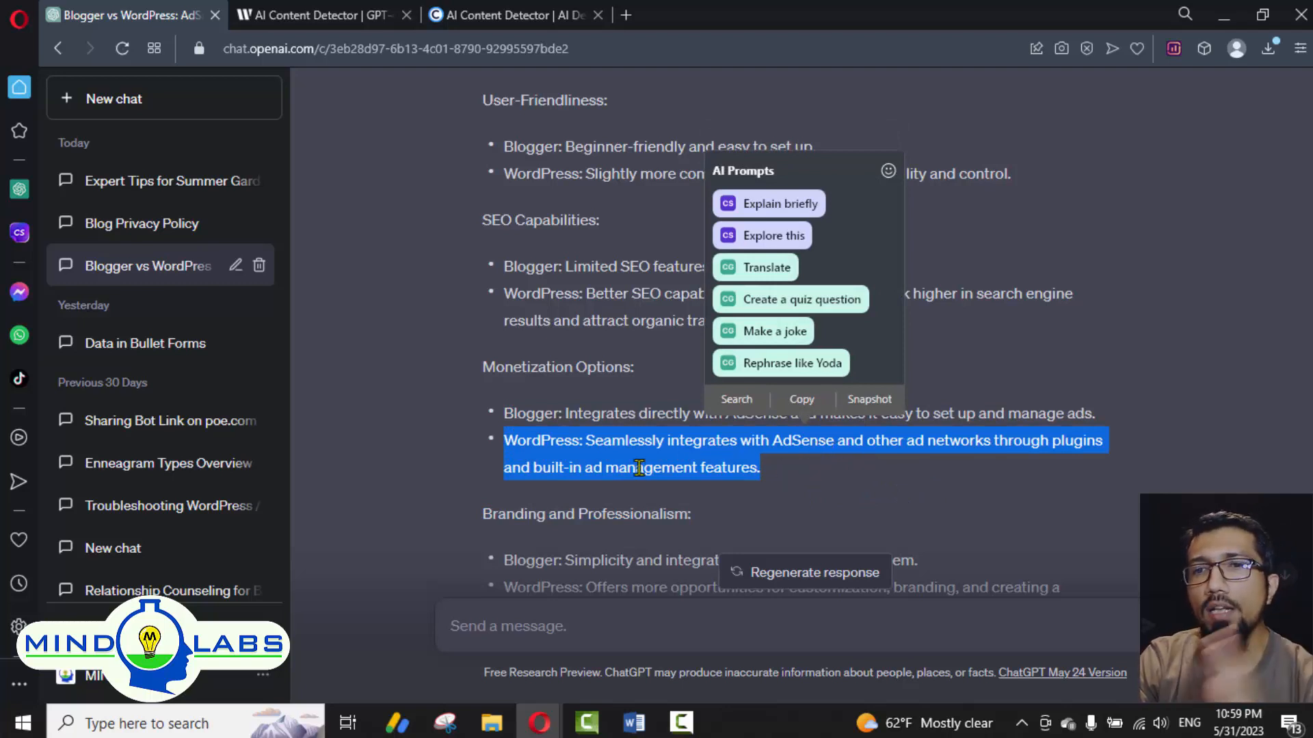
Step: Read the Branding and Professionalism and Long-Term Potential comparisons, highlighting what each says about Blogger and WordPress
{"action": "scroll", "coordinate": [639, 467], "scroll_direction": "down", "scroll_amount": 2}
{"action": "scroll", "coordinate": [638, 468], "scroll_direction": "down", "scroll_amount": 2}
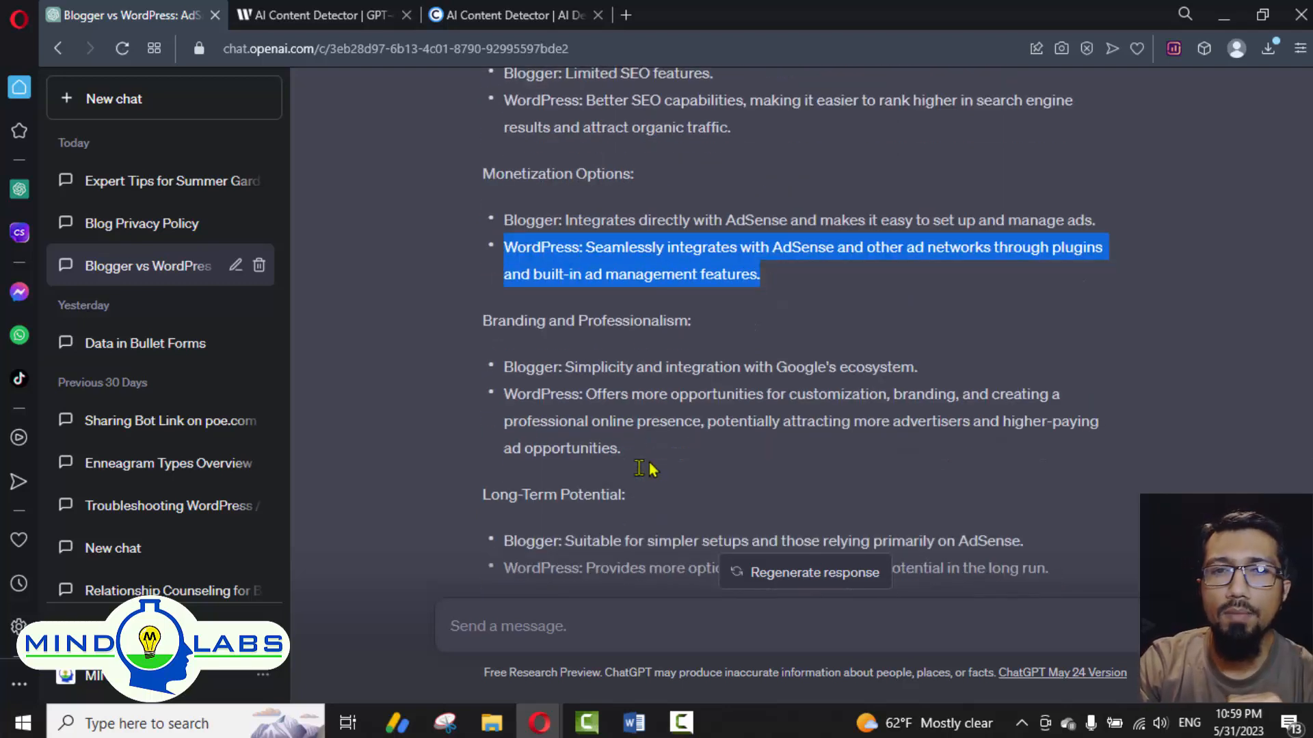
{"action": "left_click", "coordinate": [476, 330]}
{"action": "scroll", "coordinate": [538, 322], "scroll_direction": "down", "scroll_amount": 1}
{"action": "left_click_drag", "start_coordinate": [503, 270], "coordinate": [712, 325]}
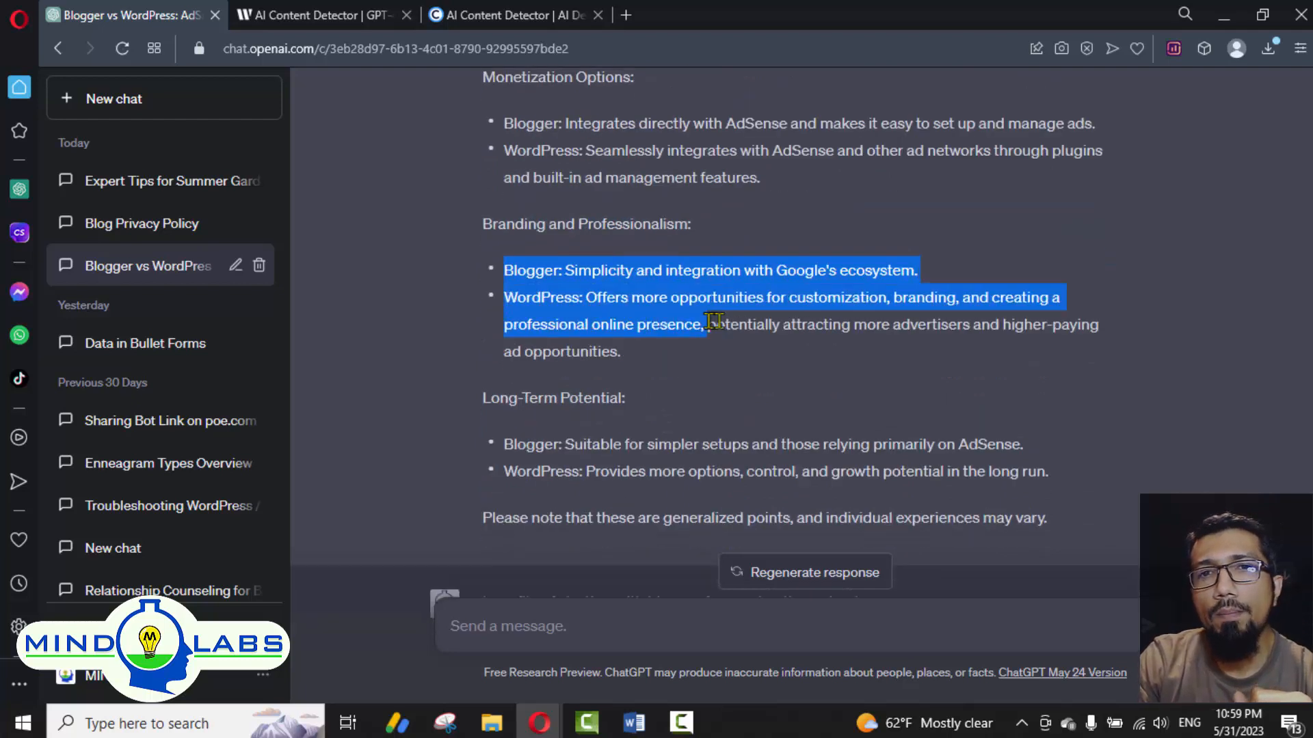
{"action": "left_click", "coordinate": [599, 271]}
{"action": "left_click_drag", "start_coordinate": [512, 273], "coordinate": [922, 272]}
{"action": "left_click_drag", "start_coordinate": [596, 297], "coordinate": [899, 322]}
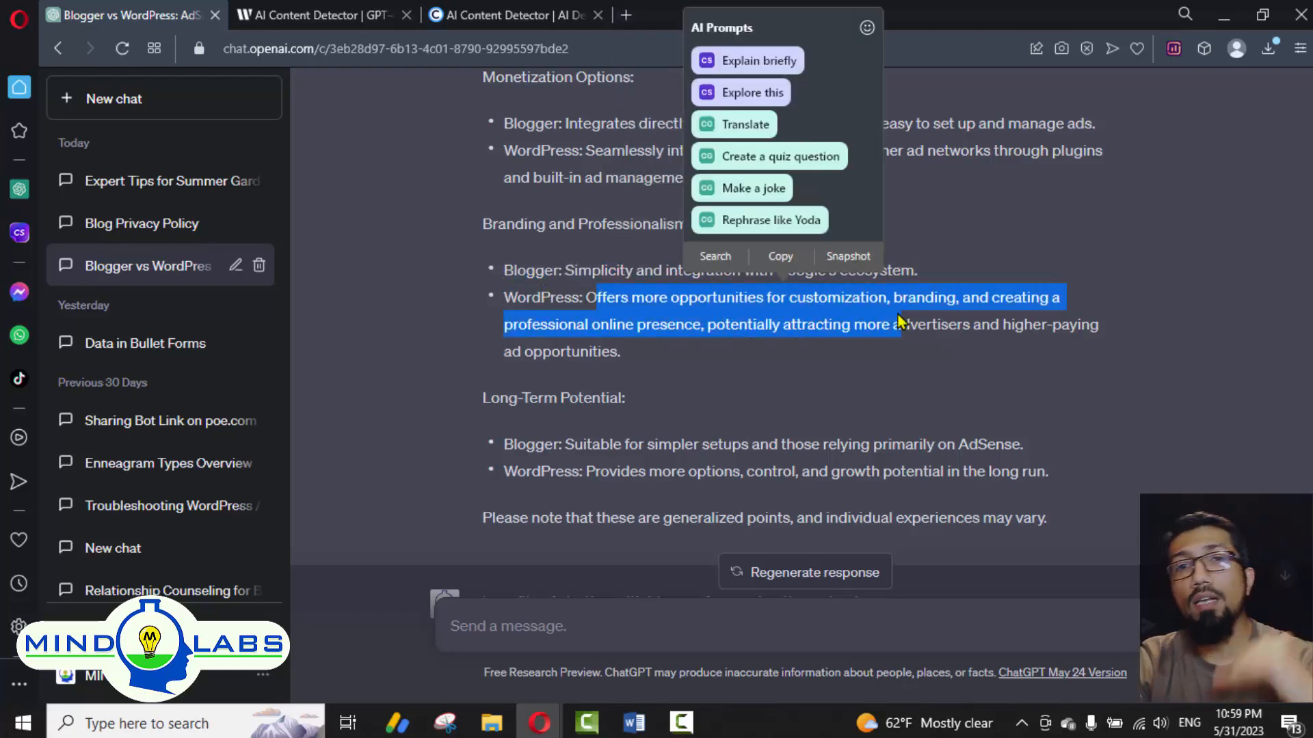
{"action": "scroll", "coordinate": [675, 386], "scroll_direction": "down", "scroll_amount": 2}
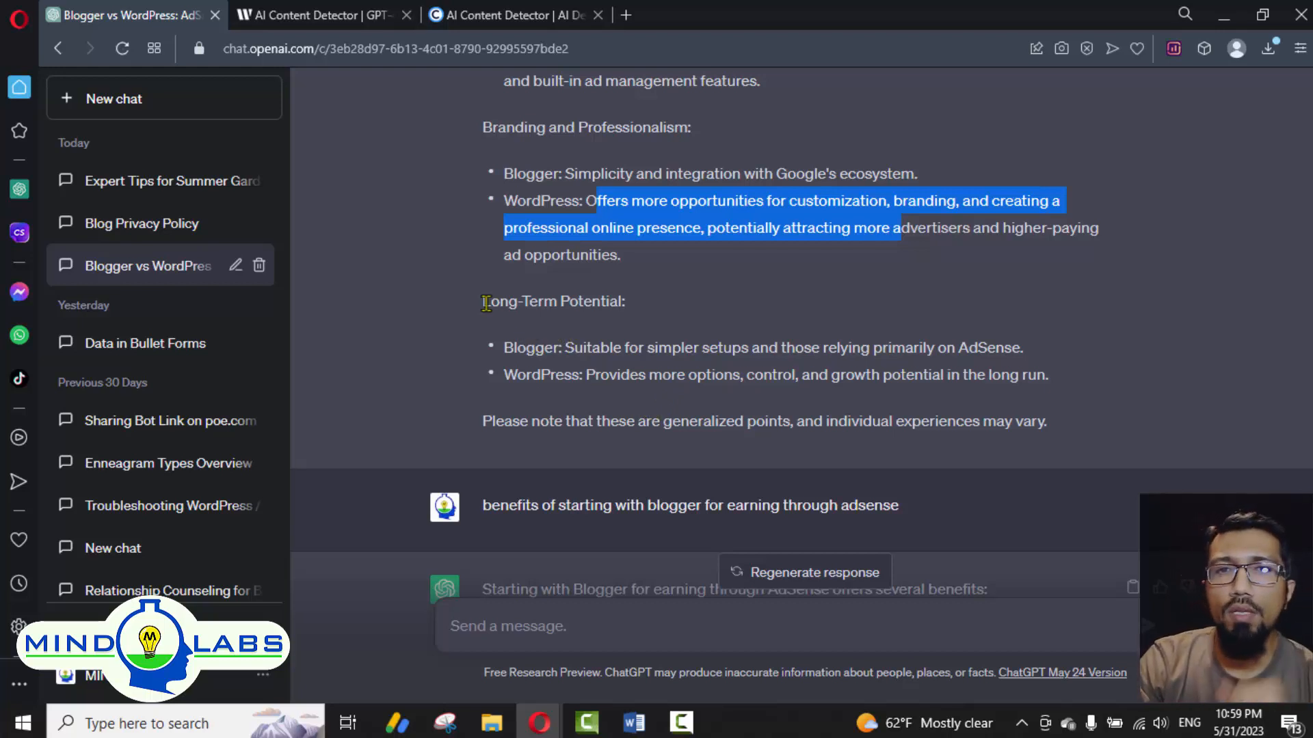
{"action": "left_click_drag", "start_coordinate": [480, 309], "coordinate": [646, 311]}
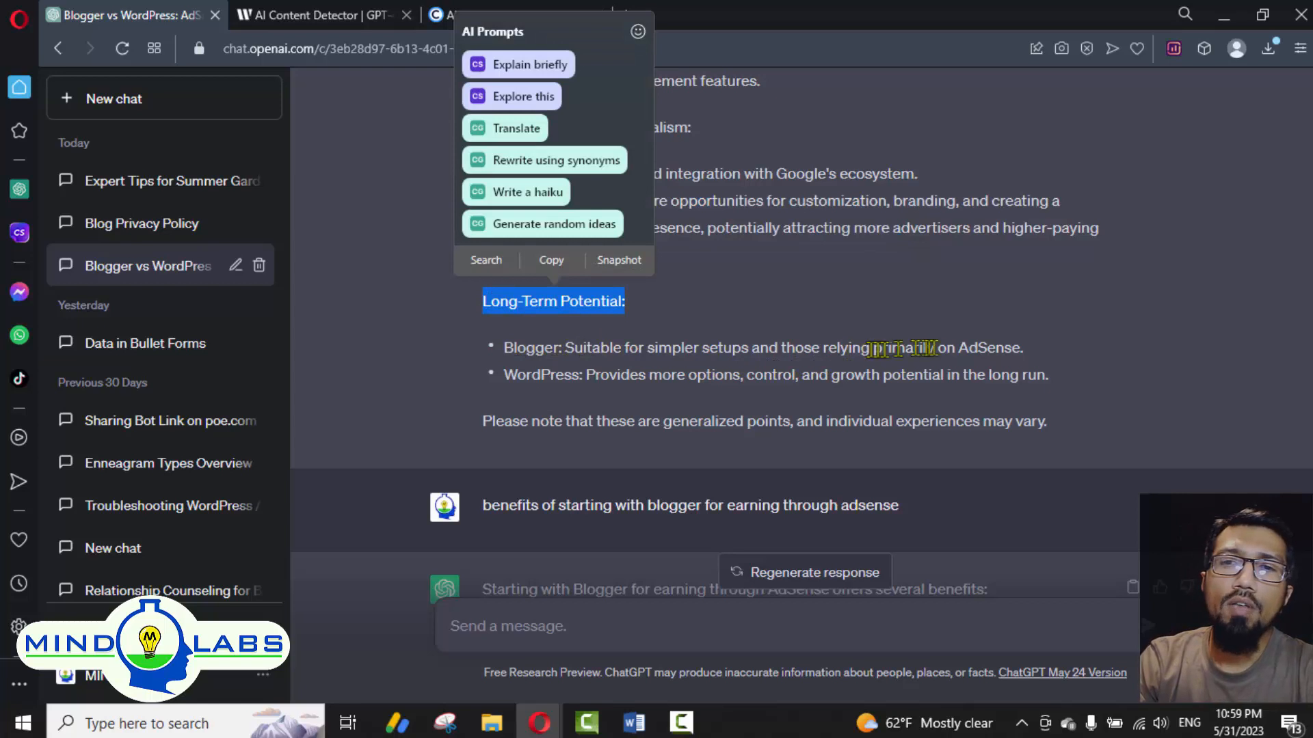
{"action": "left_click", "coordinate": [1029, 355]}
{"action": "left_click_drag", "start_coordinate": [600, 376], "coordinate": [754, 376]}
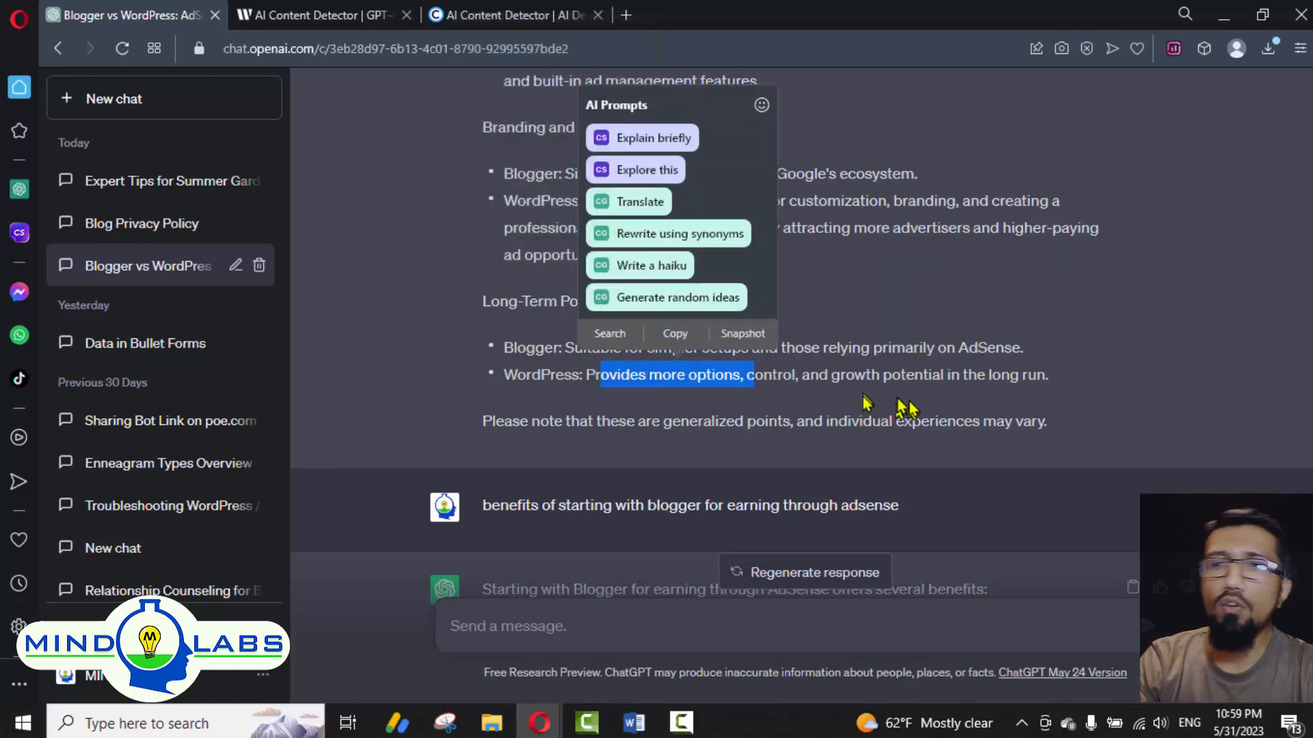
Step: Skim the whole answer on the benefits of starting with Blogger for AdSense earning and return to its question
{"action": "scroll", "coordinate": [1001, 400], "scroll_direction": "down", "scroll_amount": 3}
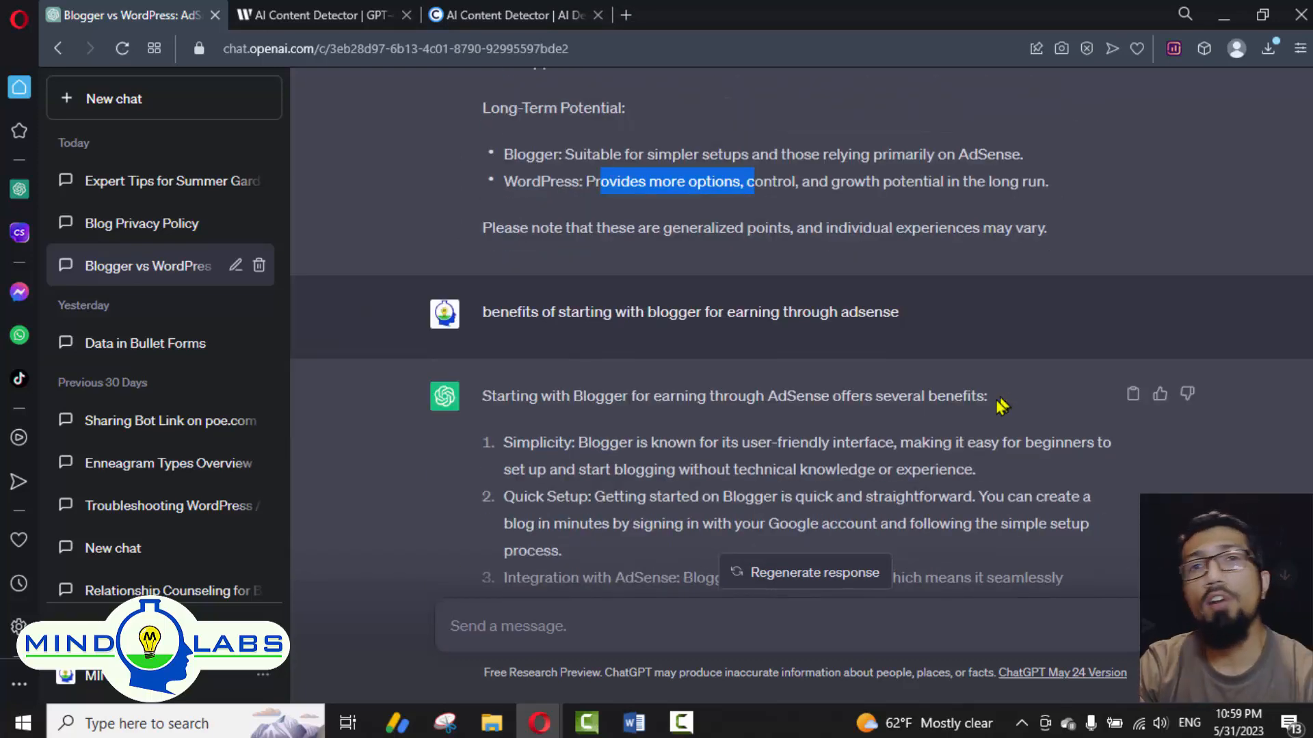
{"action": "scroll", "coordinate": [848, 350], "scroll_direction": "down", "scroll_amount": 2}
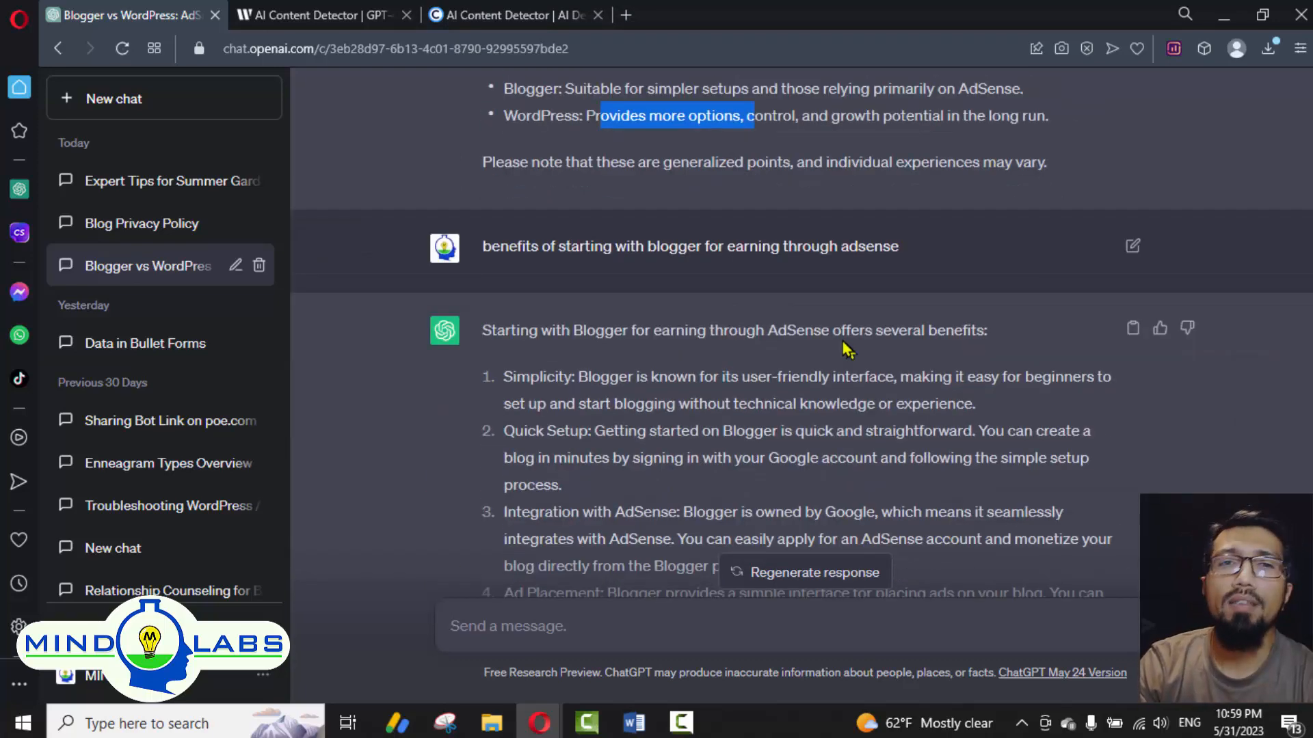
{"action": "scroll", "coordinate": [847, 350], "scroll_direction": "down", "scroll_amount": 3}
{"action": "scroll", "coordinate": [573, 276], "scroll_direction": "down", "scroll_amount": 3}
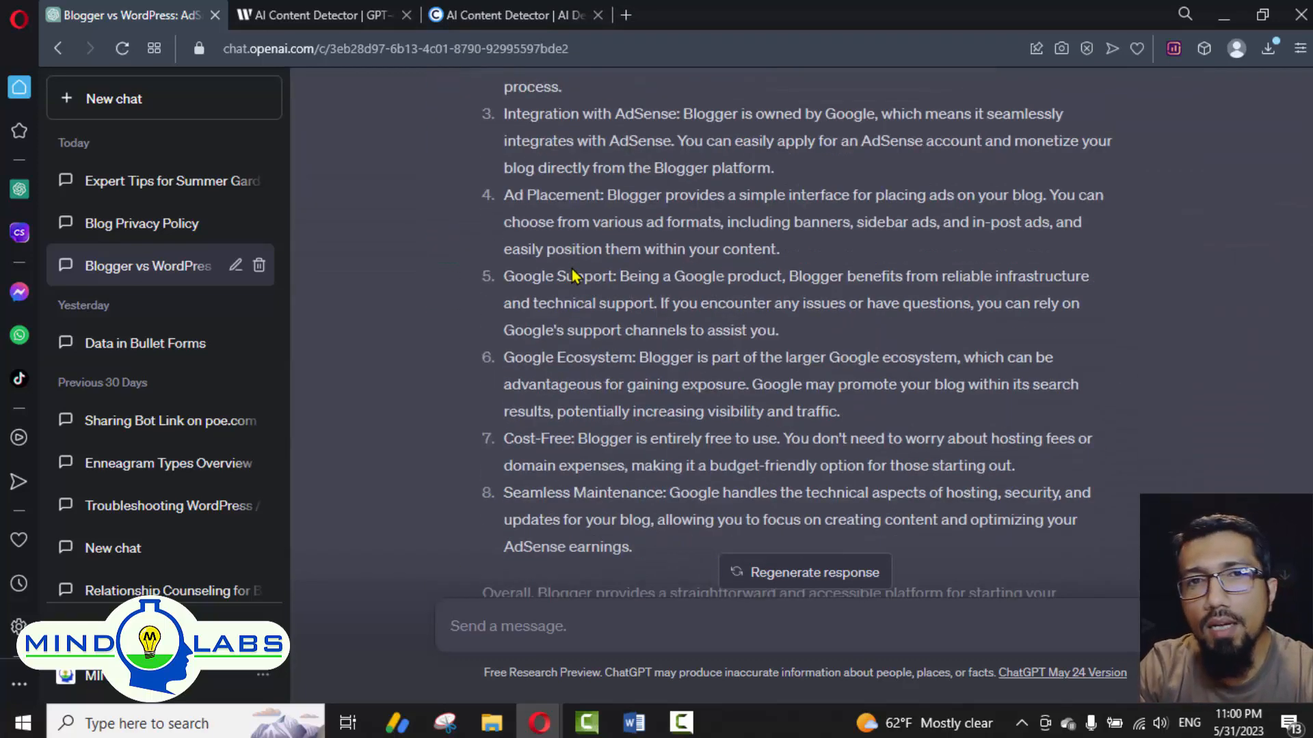
{"action": "scroll", "coordinate": [573, 275], "scroll_direction": "down", "scroll_amount": 6}
{"action": "scroll", "coordinate": [540, 173], "scroll_direction": "up", "scroll_amount": 10}
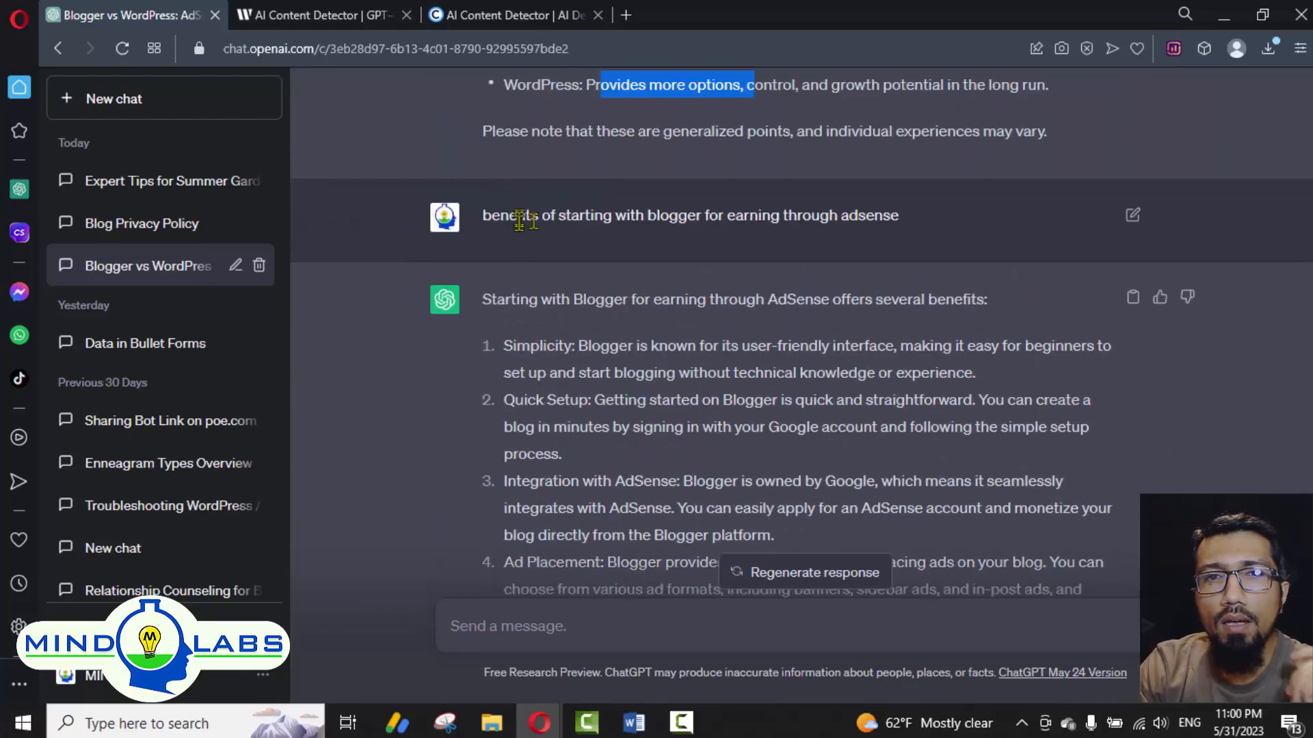
Step: Read the first three Blogger benefits, highlighting Simplicity, Quick Setup and Integration with AdSense
{"action": "scroll", "coordinate": [520, 220], "scroll_direction": "down", "scroll_amount": 2}
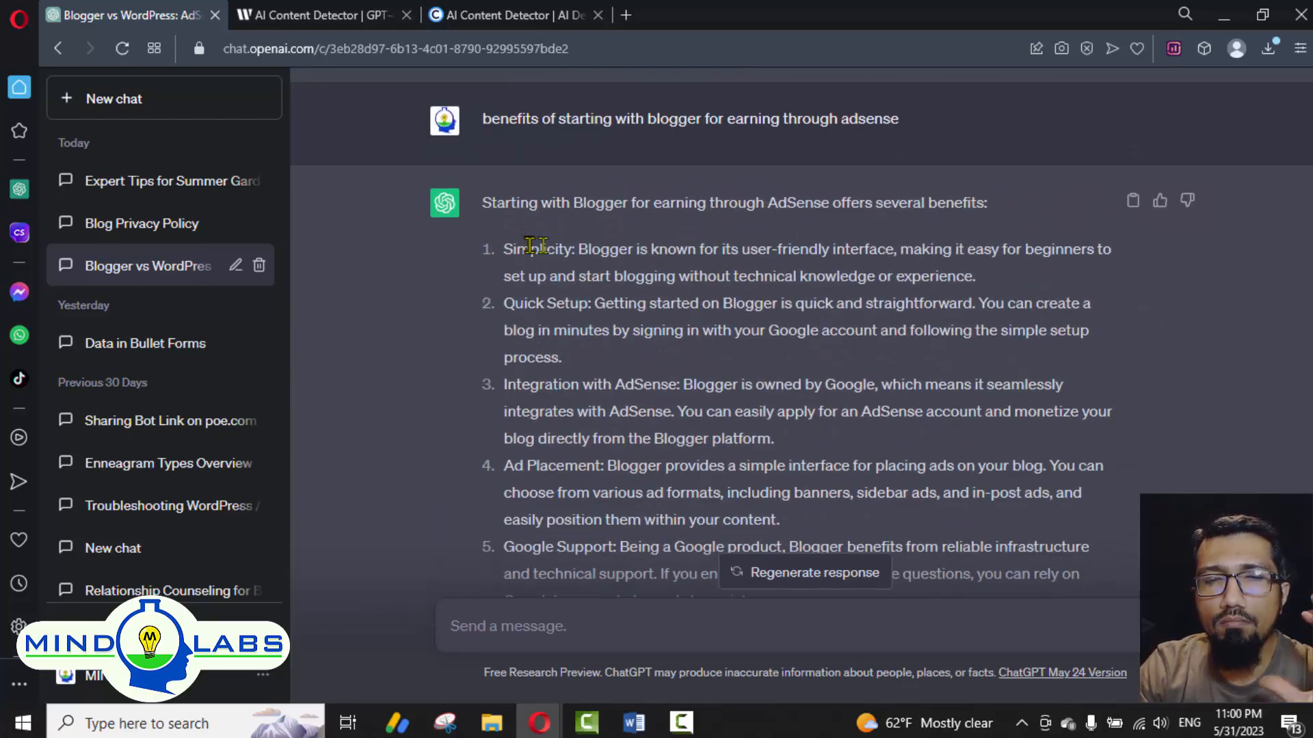
{"action": "double_click", "coordinate": [533, 248]}
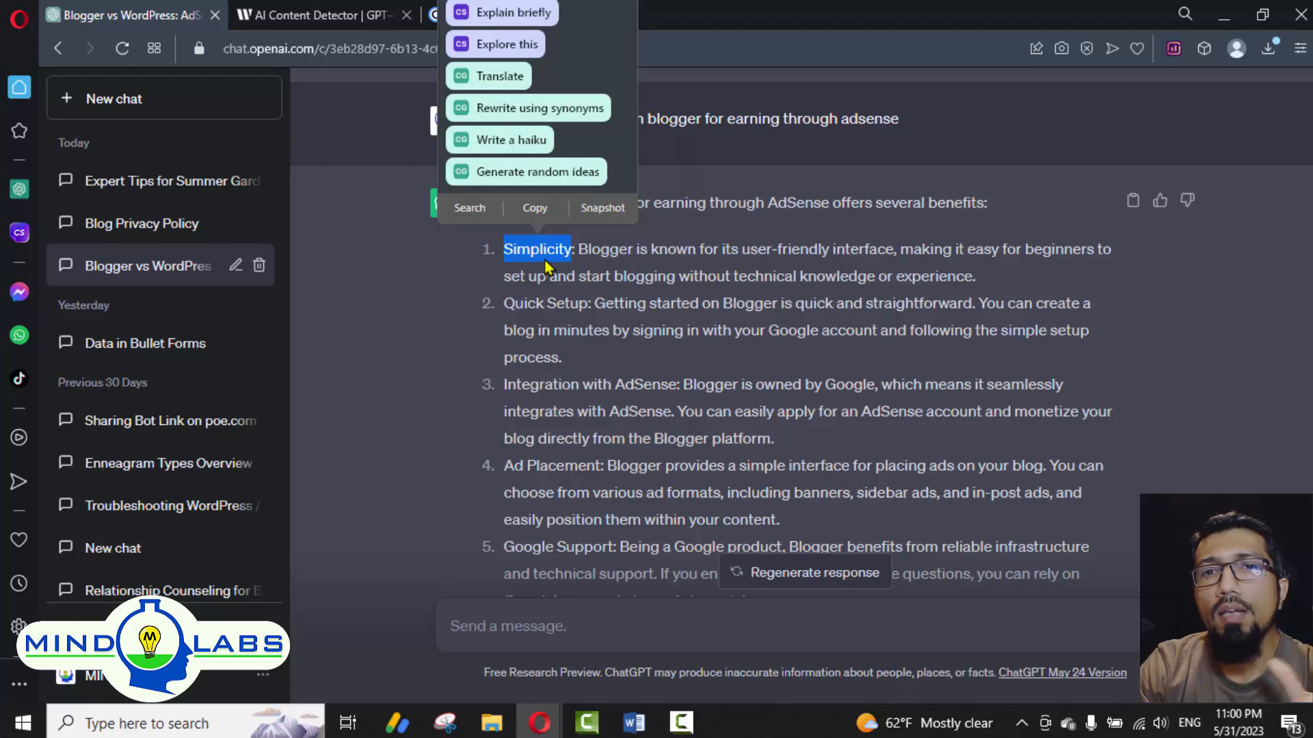
{"action": "left_click", "coordinate": [541, 308]}
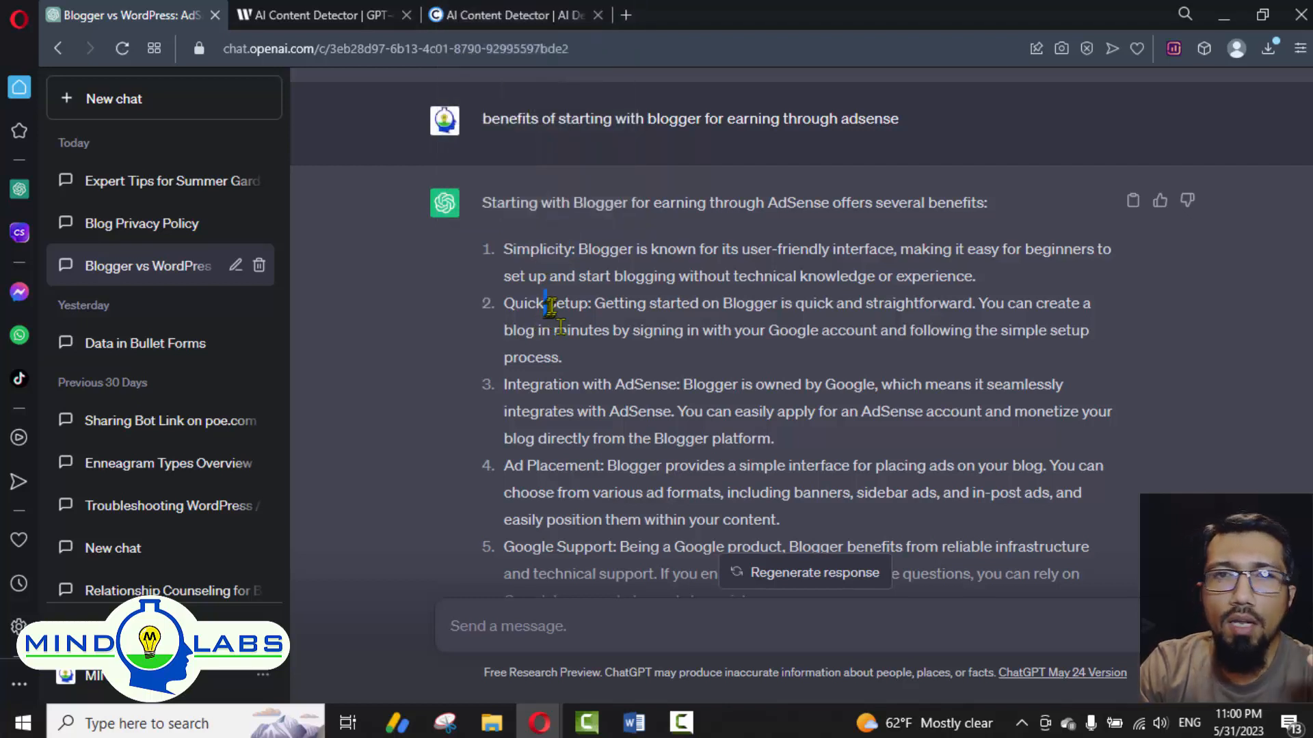
{"action": "left_click_drag", "start_coordinate": [896, 129], "coordinate": [500, 121]}
{"action": "left_click", "coordinate": [544, 249]}
{"action": "double_click", "coordinate": [544, 250]}
{"action": "left_click_drag", "start_coordinate": [505, 303], "coordinate": [562, 359]}
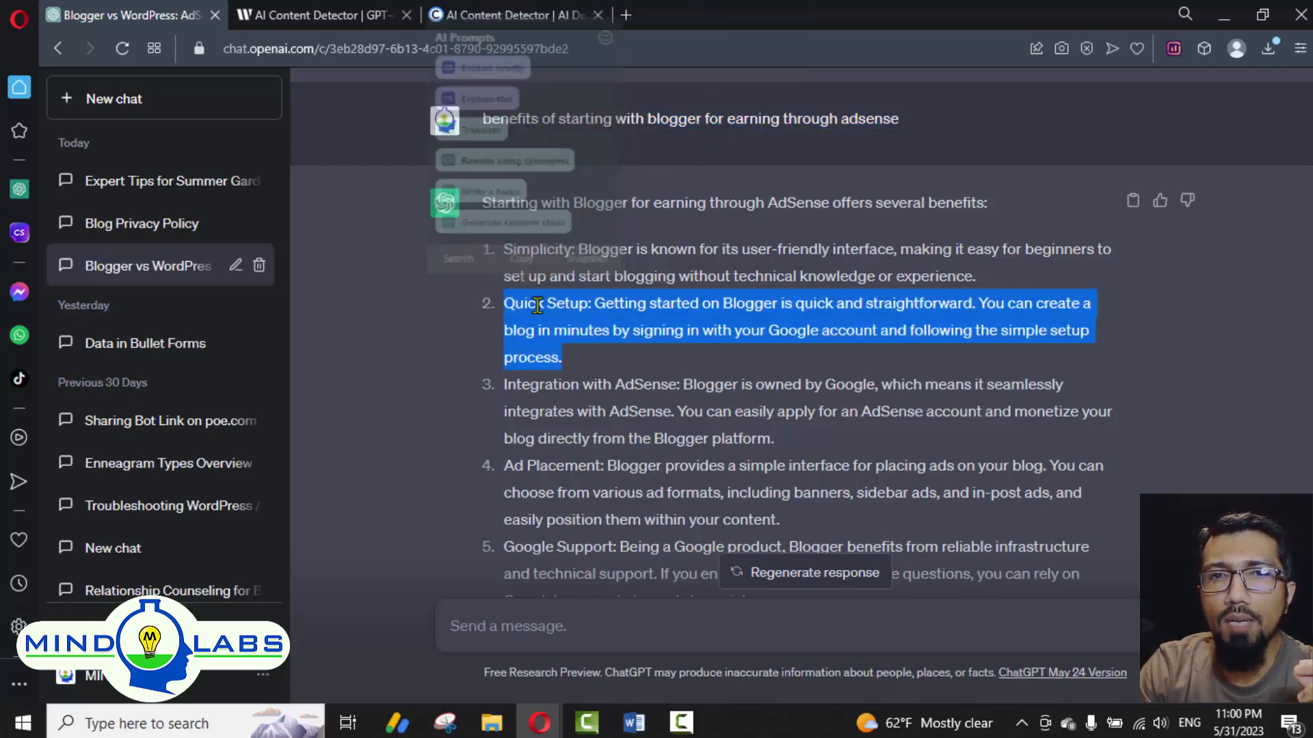
{"action": "left_click", "coordinate": [533, 381]}
{"action": "double_click", "coordinate": [533, 381]}
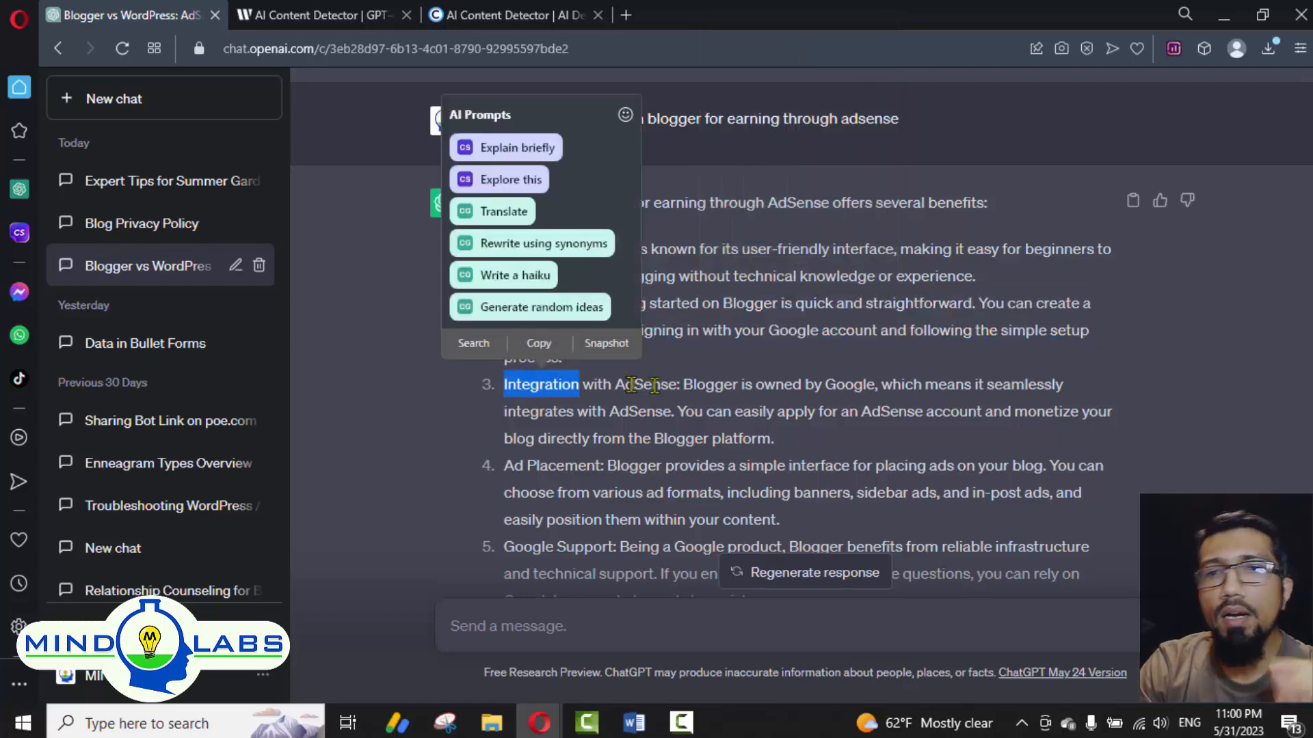
Step: Go through benefits four to six in the list, highlighting Ad Placement, Google Support and Google Ecosystem
{"action": "left_click_drag", "start_coordinate": [504, 465], "coordinate": [606, 468]}
{"action": "scroll", "coordinate": [519, 355], "scroll_direction": "down", "scroll_amount": 3}
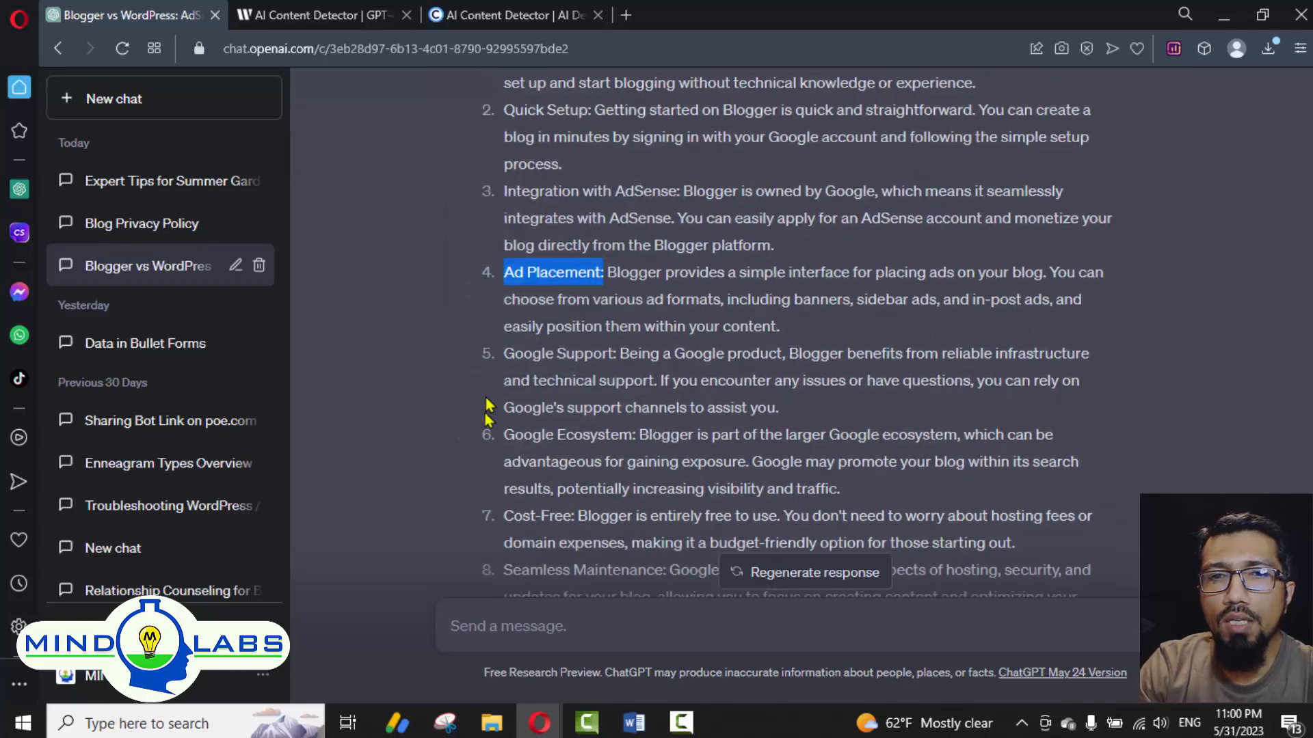
{"action": "left_click", "coordinate": [517, 356]}
{"action": "left_click_drag", "start_coordinate": [506, 354], "coordinate": [619, 356]}
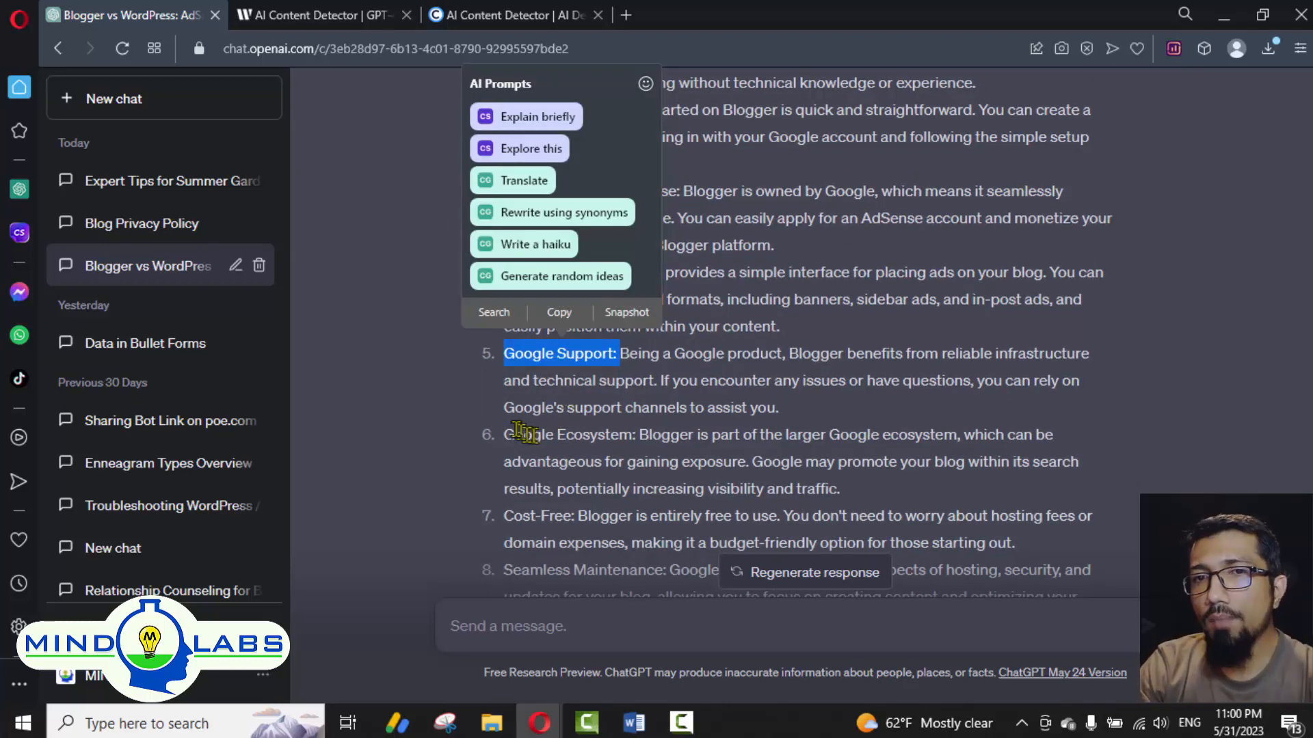
{"action": "left_click_drag", "start_coordinate": [506, 433], "coordinate": [639, 440]}
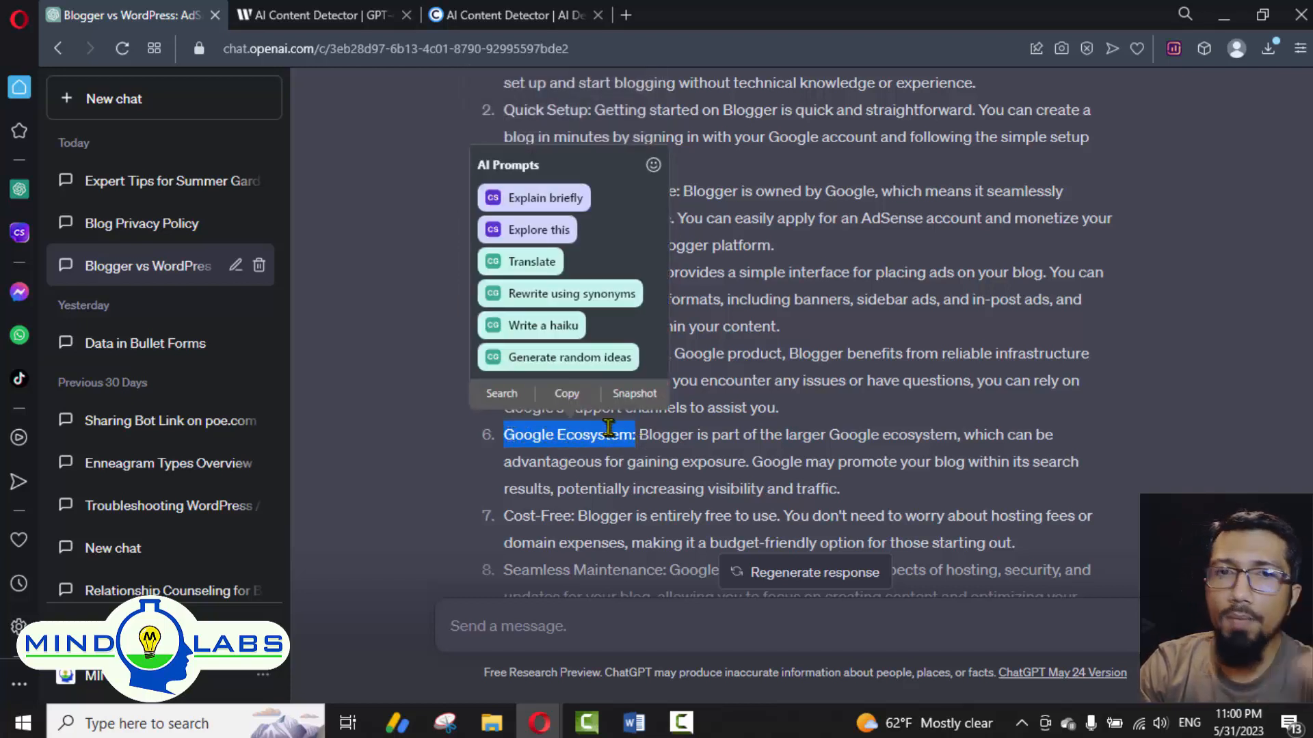
Step: Read the last two Blogger benefits, highlighting Cost-Free and Seamless Maintenance
{"action": "scroll", "coordinate": [547, 441], "scroll_direction": "down", "scroll_amount": 2}
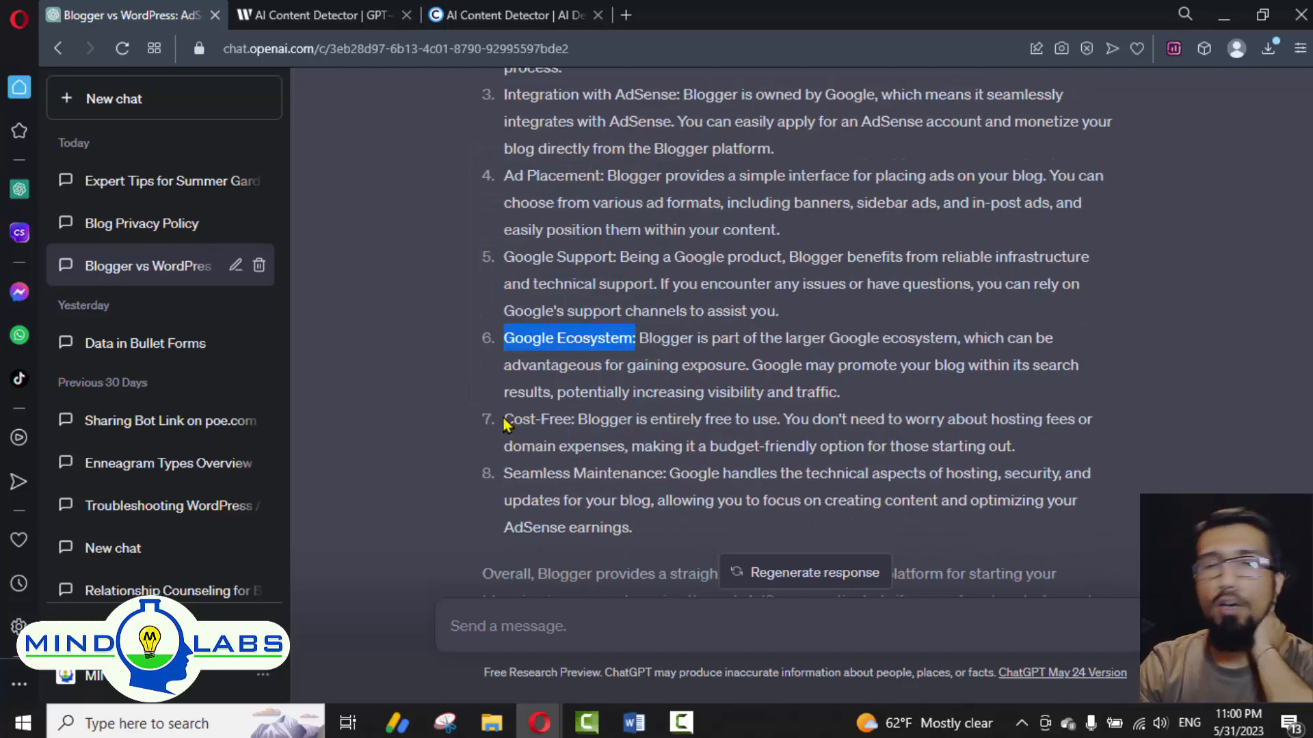
{"action": "left_click_drag", "start_coordinate": [504, 421], "coordinate": [572, 424]}
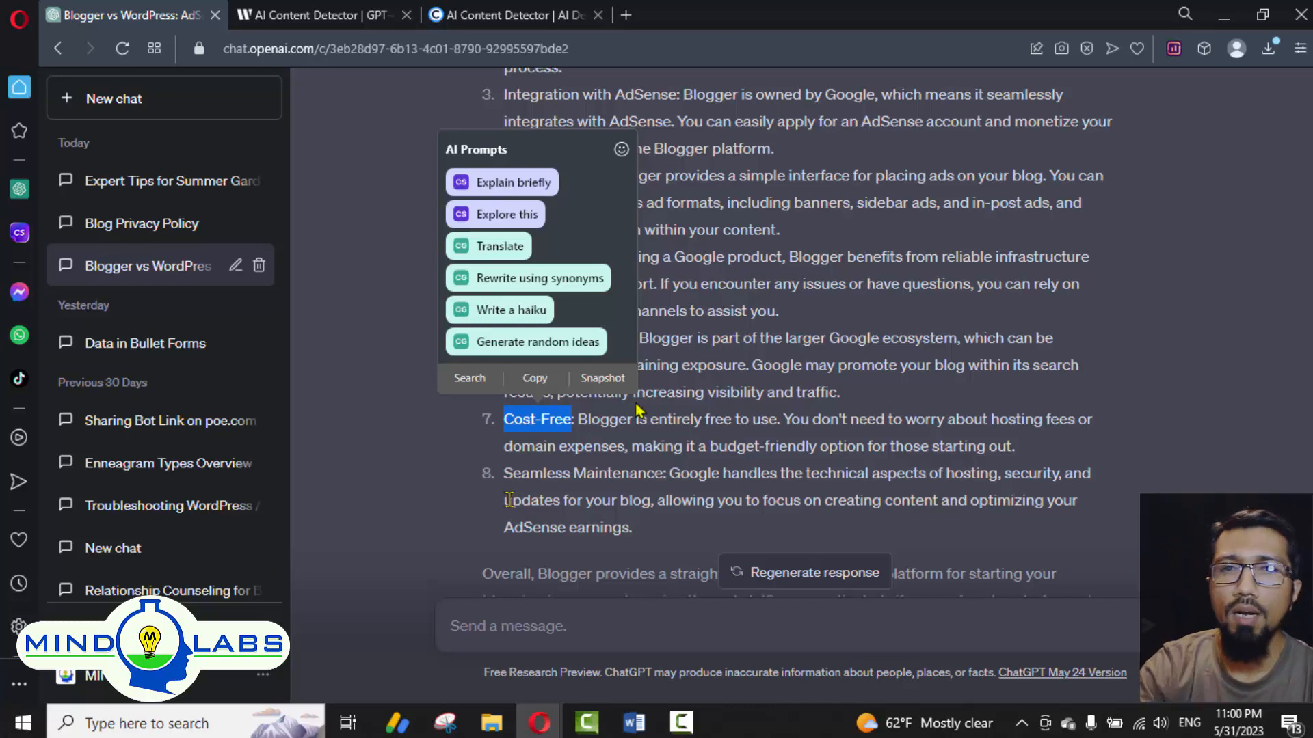
{"action": "left_click", "coordinate": [515, 432]}
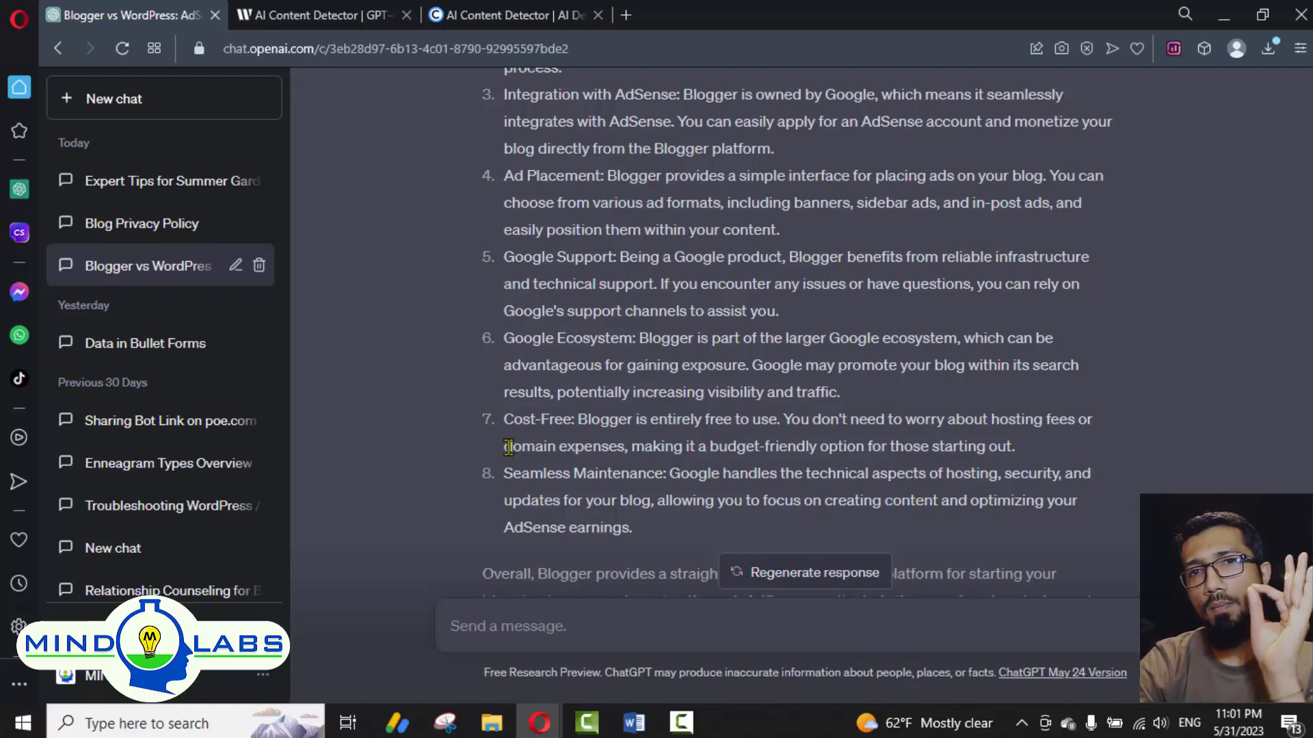
{"action": "left_click_drag", "start_coordinate": [501, 422], "coordinate": [581, 422]}
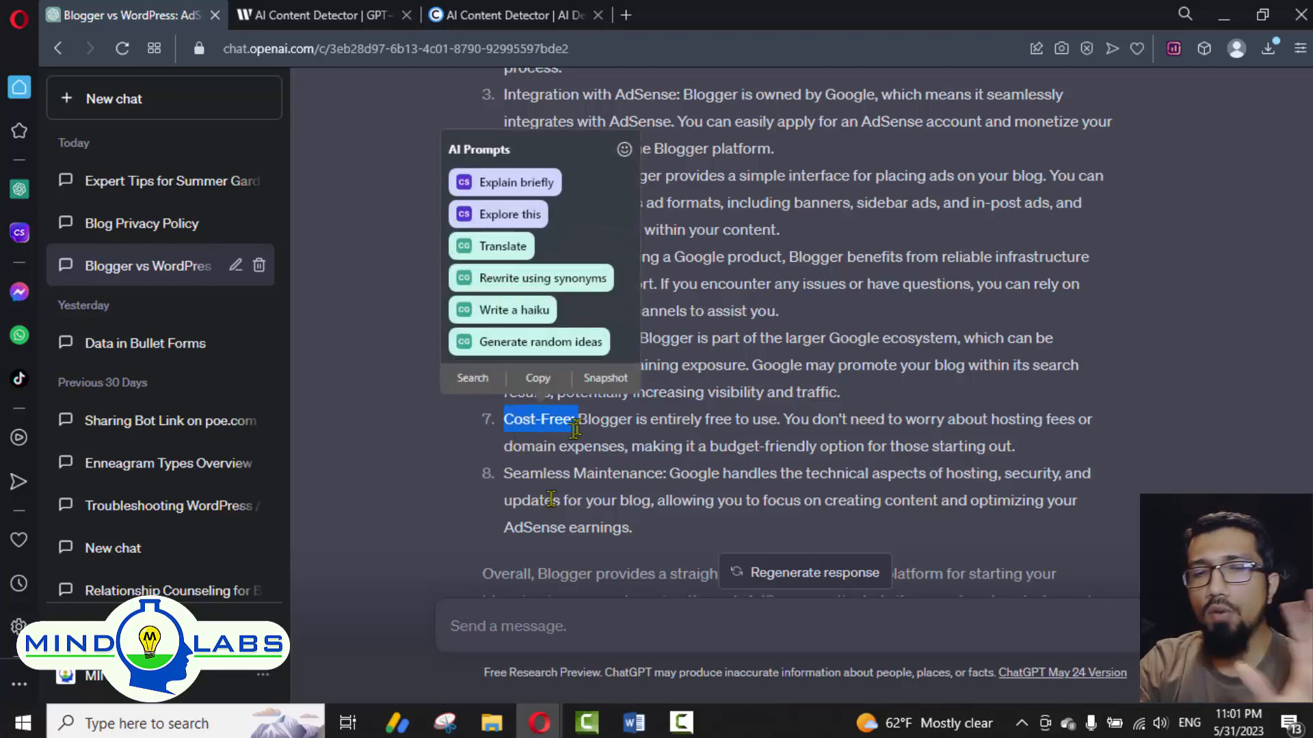
{"action": "scroll", "coordinate": [542, 497], "scroll_direction": "down", "scroll_amount": 3}
{"action": "left_click_drag", "start_coordinate": [504, 281], "coordinate": [663, 284]}
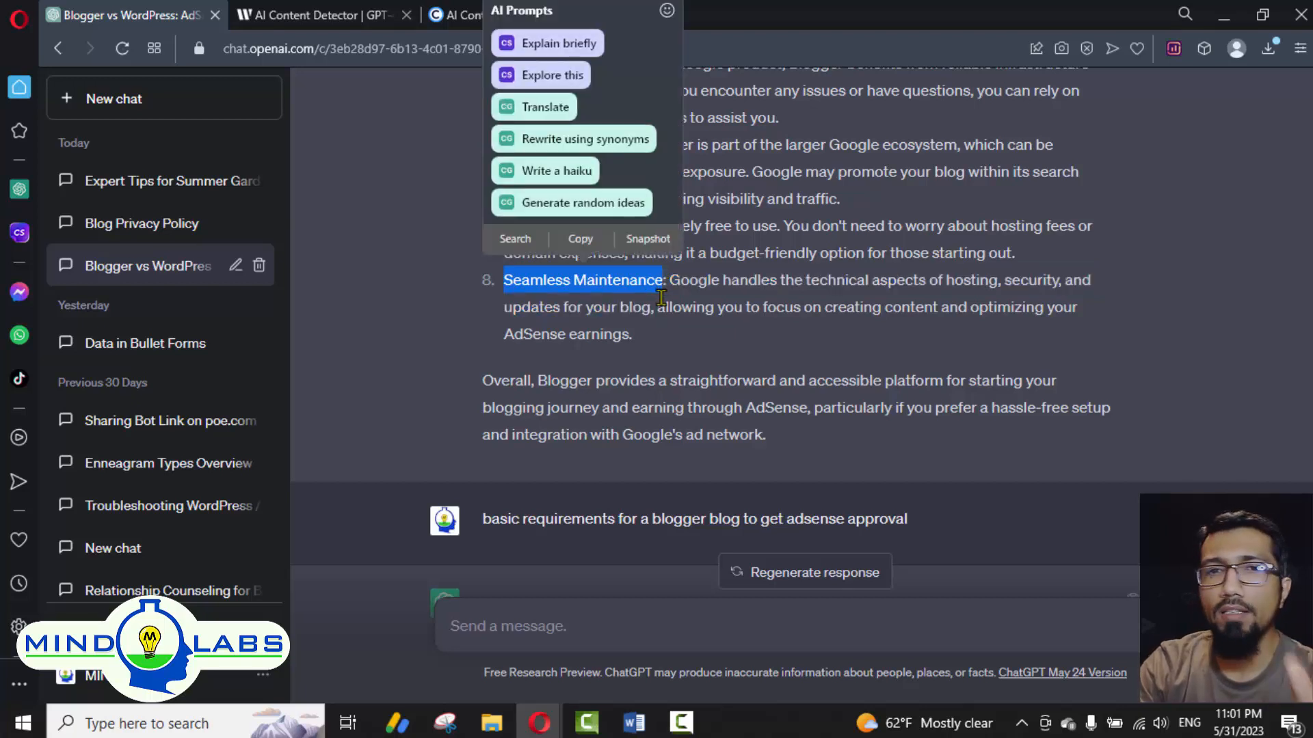
Step: Go to the AdSense approval requirements answer and read the first two points, highlighting Sufficient Content Volume and the 15-20 post guideline
{"action": "scroll", "coordinate": [661, 298], "scroll_direction": "down", "scroll_amount": 7}
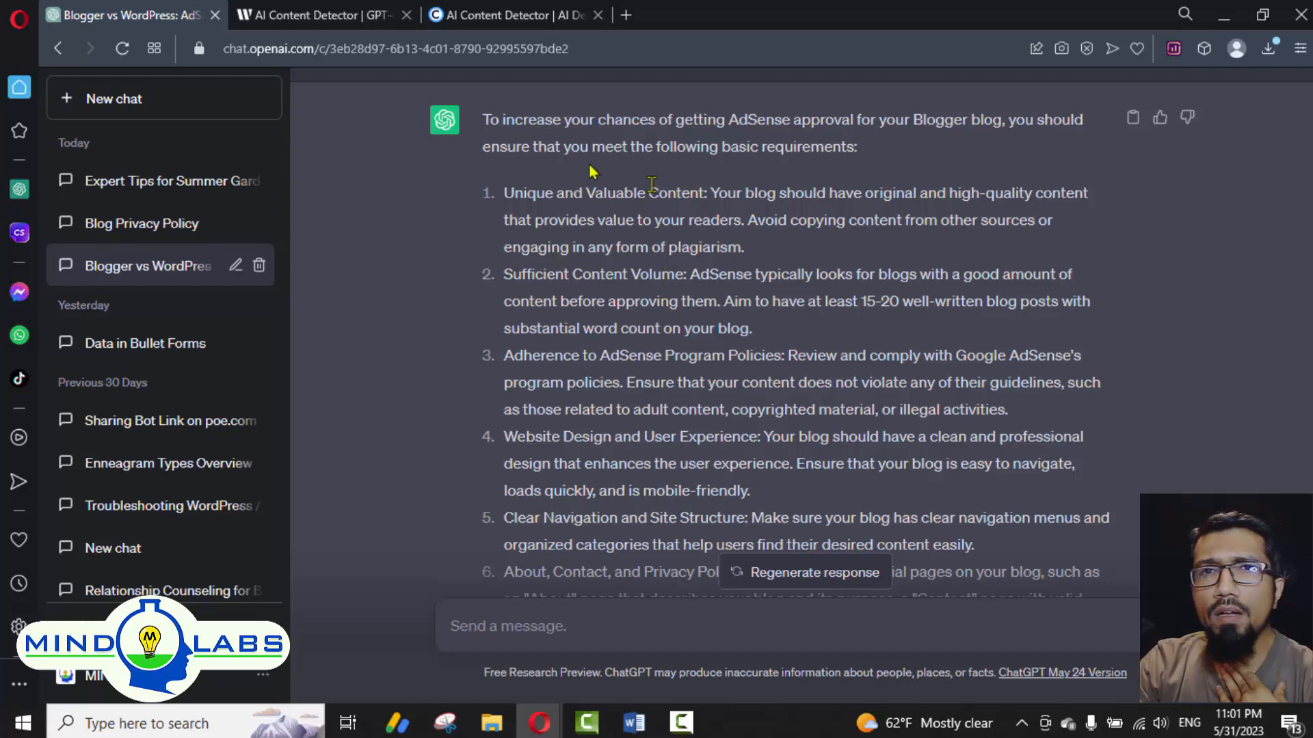
{"action": "scroll", "coordinate": [527, 180], "scroll_direction": "up", "scroll_amount": 3}
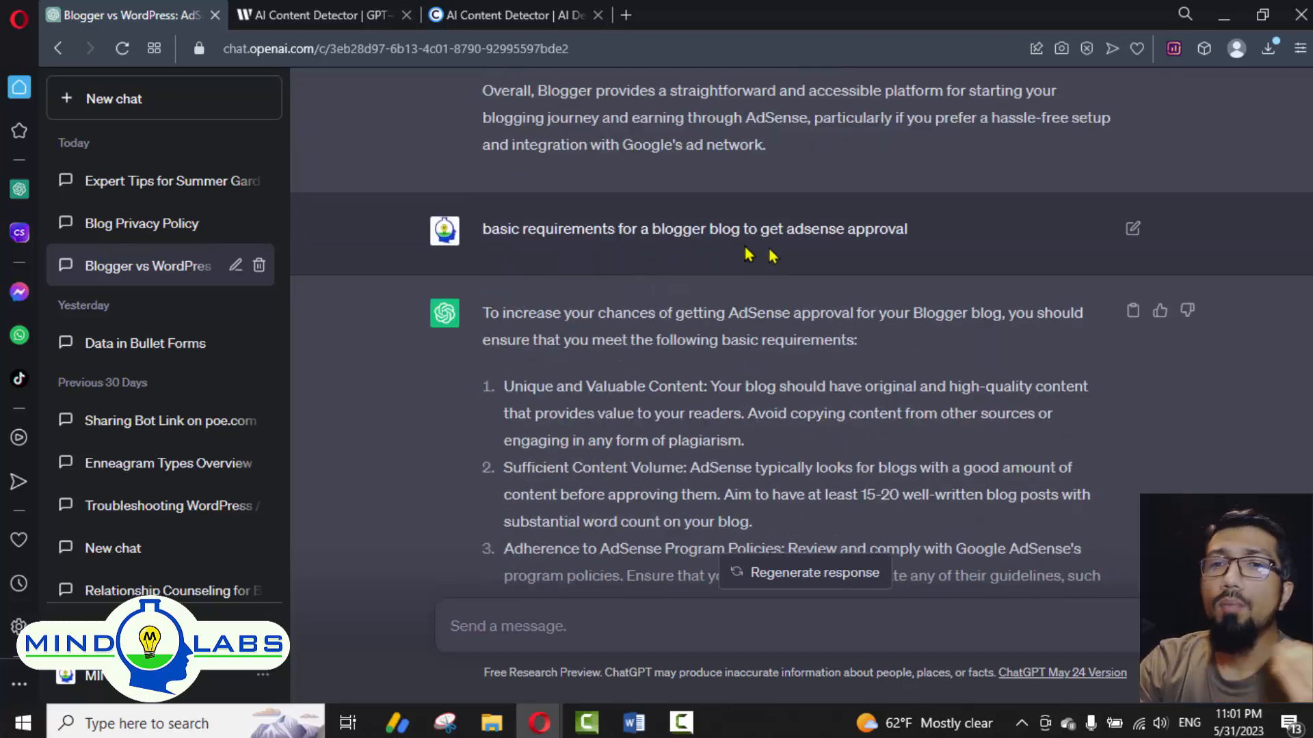
{"action": "scroll", "coordinate": [533, 288], "scroll_direction": "down", "scroll_amount": 3}
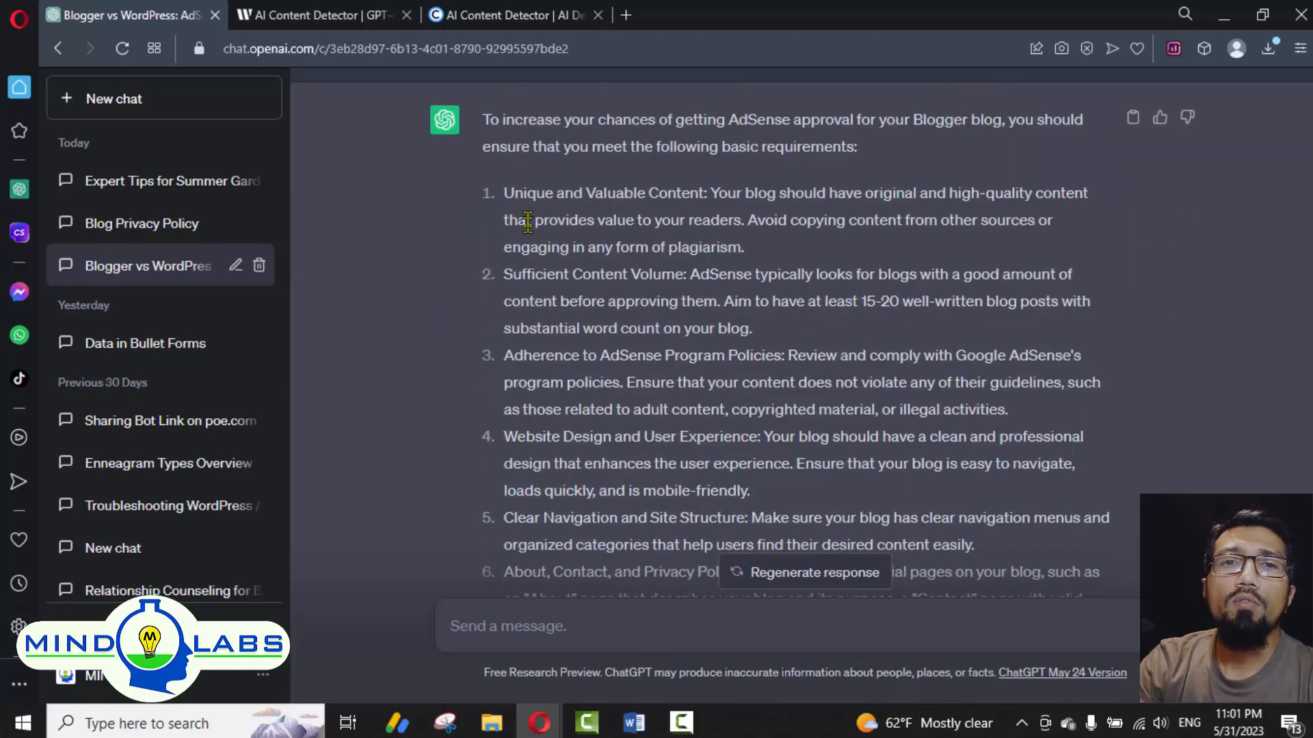
{"action": "left_click_drag", "start_coordinate": [504, 193], "coordinate": [662, 219]}
{"action": "left_click_drag", "start_coordinate": [692, 195], "coordinate": [710, 198]}
{"action": "left_click_drag", "start_coordinate": [503, 274], "coordinate": [689, 275]}
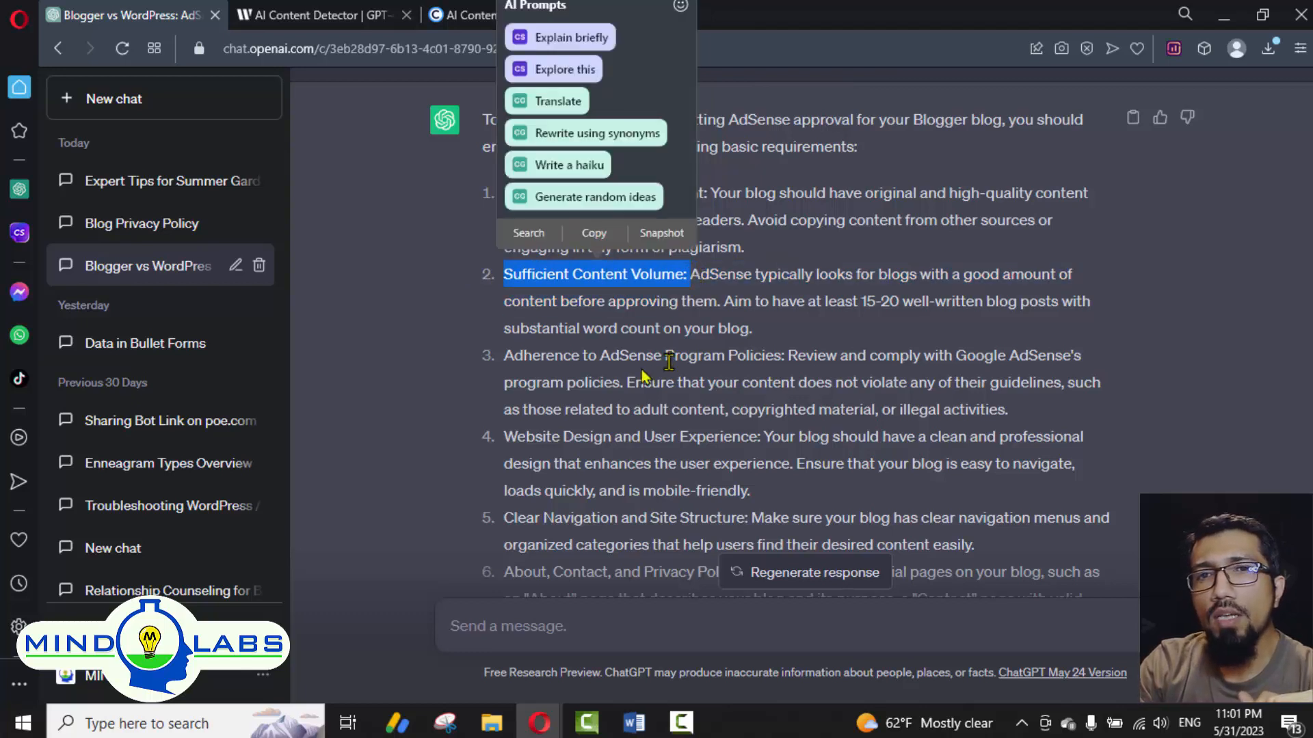
{"action": "left_click_drag", "start_coordinate": [827, 302], "coordinate": [928, 301]}
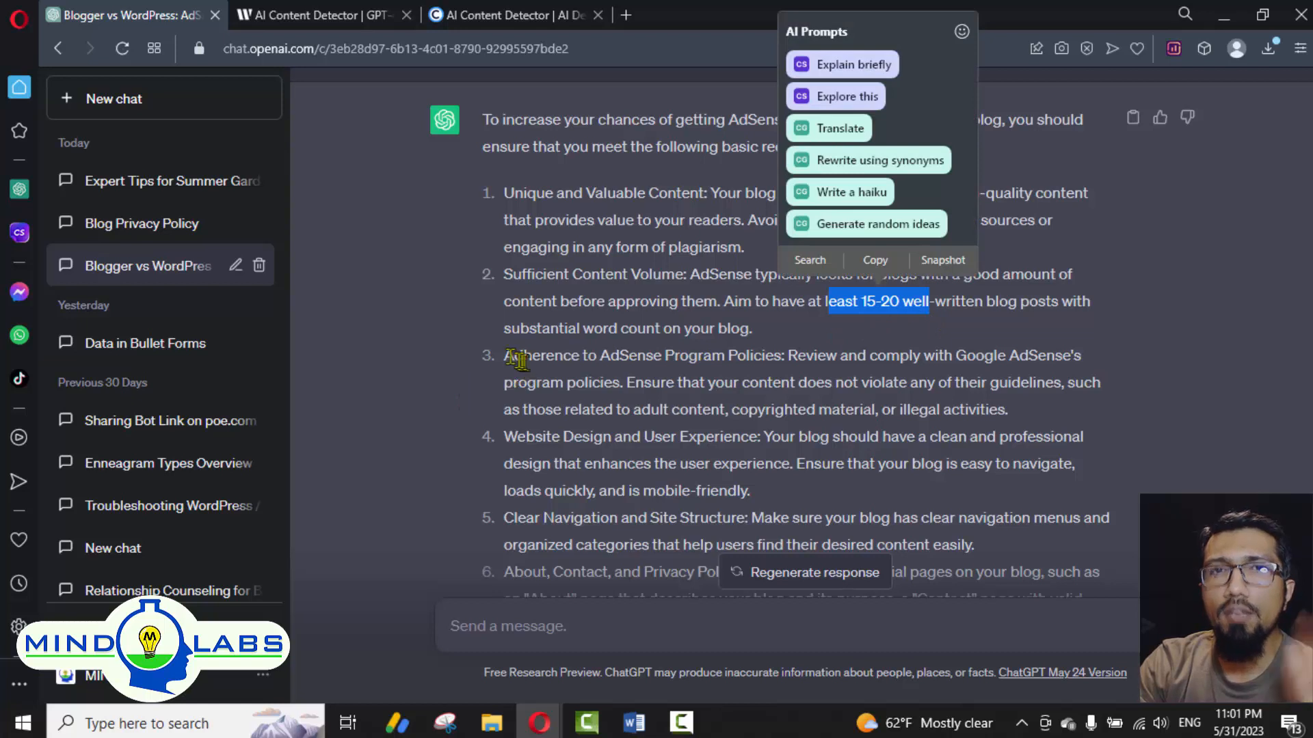
Step: Read requirements three and four, highlighting Adherence to AdSense Program Policies, the violation and copyrighted material wording, and Website Design and User Experience
{"action": "left_click_drag", "start_coordinate": [506, 356], "coordinate": [791, 357]}
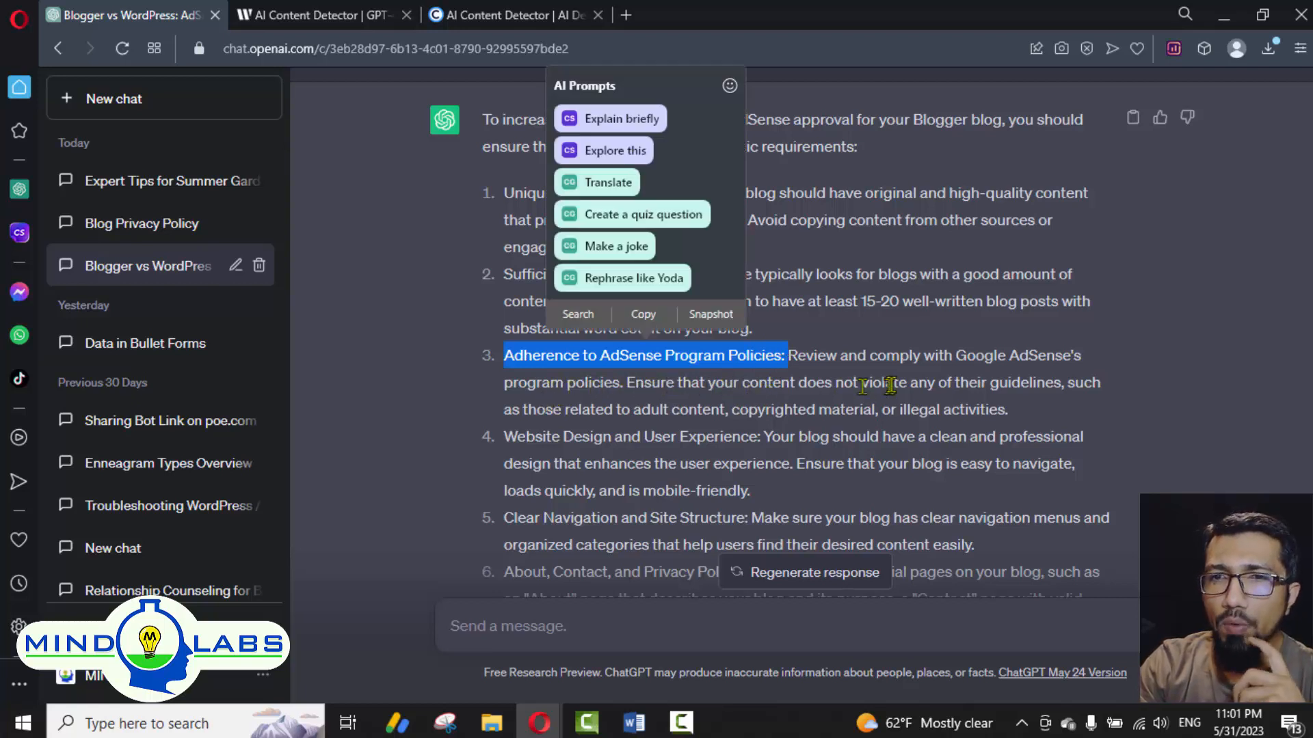
{"action": "left_click_drag", "start_coordinate": [881, 383], "coordinate": [927, 384]}
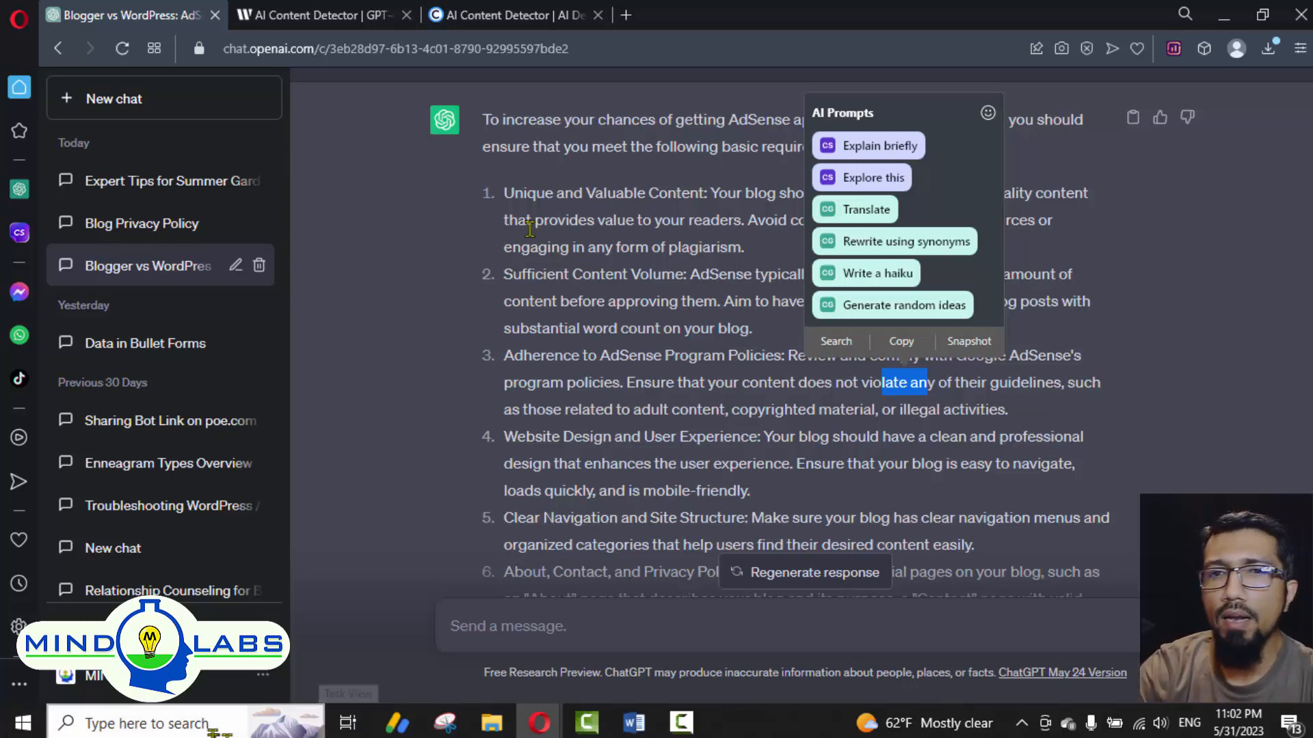
{"action": "left_click_drag", "start_coordinate": [742, 419], "coordinate": [887, 414]}
{"action": "scroll", "coordinate": [626, 393], "scroll_direction": "down", "scroll_amount": 1}
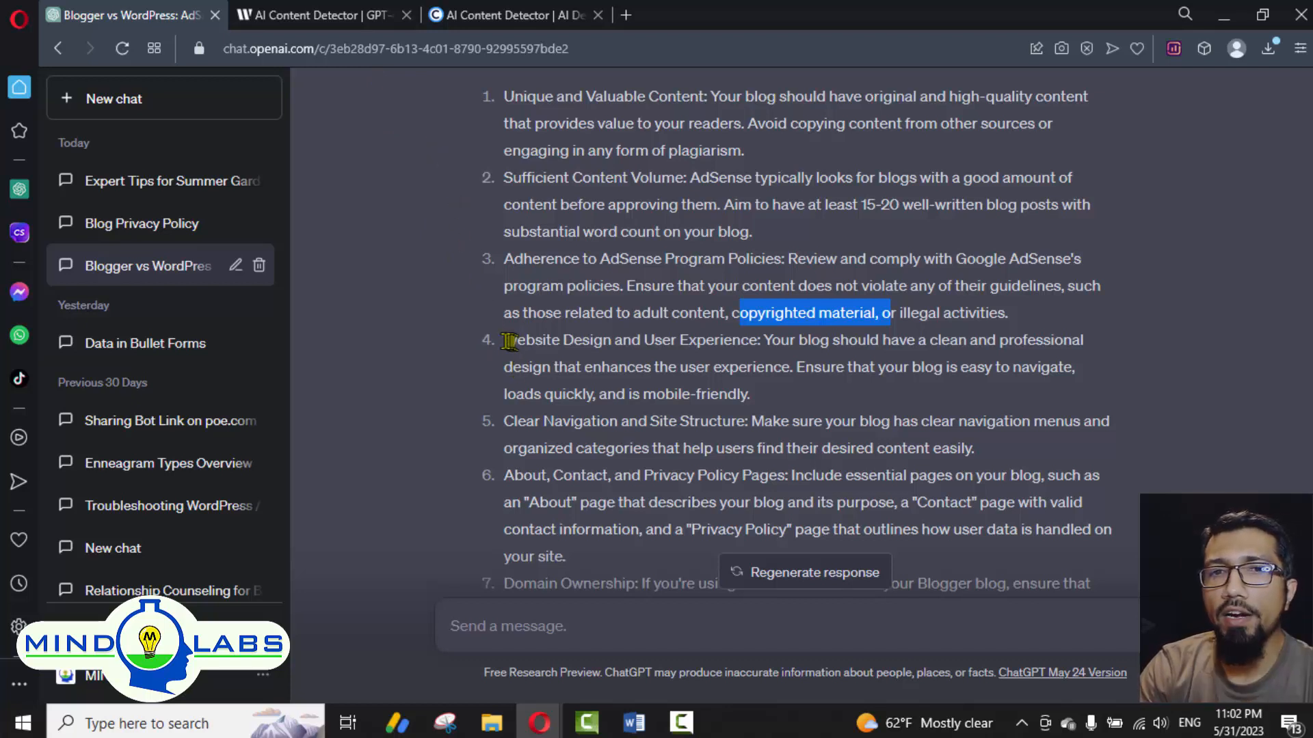
{"action": "left_click_drag", "start_coordinate": [504, 344], "coordinate": [761, 345]}
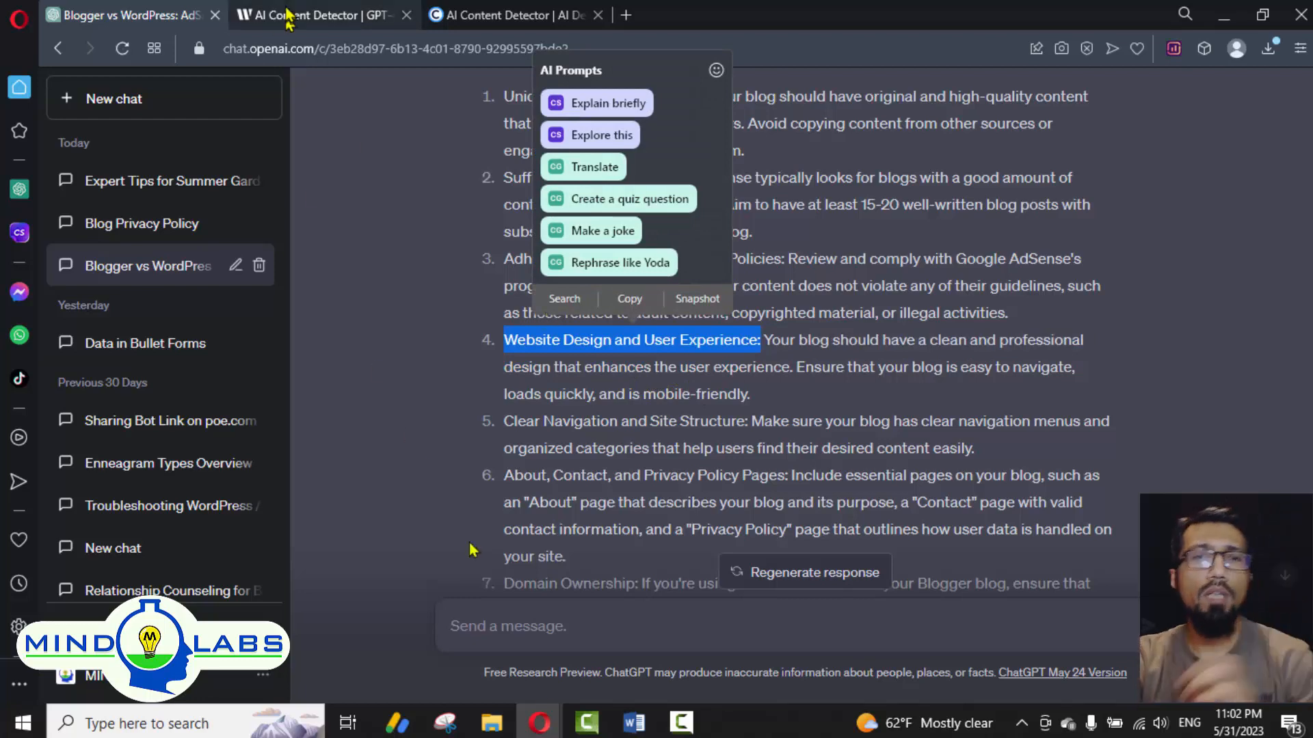
Step: Switch to the Blogger window, compare the My Garden Pro and Health Pro Tips blog designs, and return to the Layout page
{"action": "left_click", "coordinate": [539, 723]}
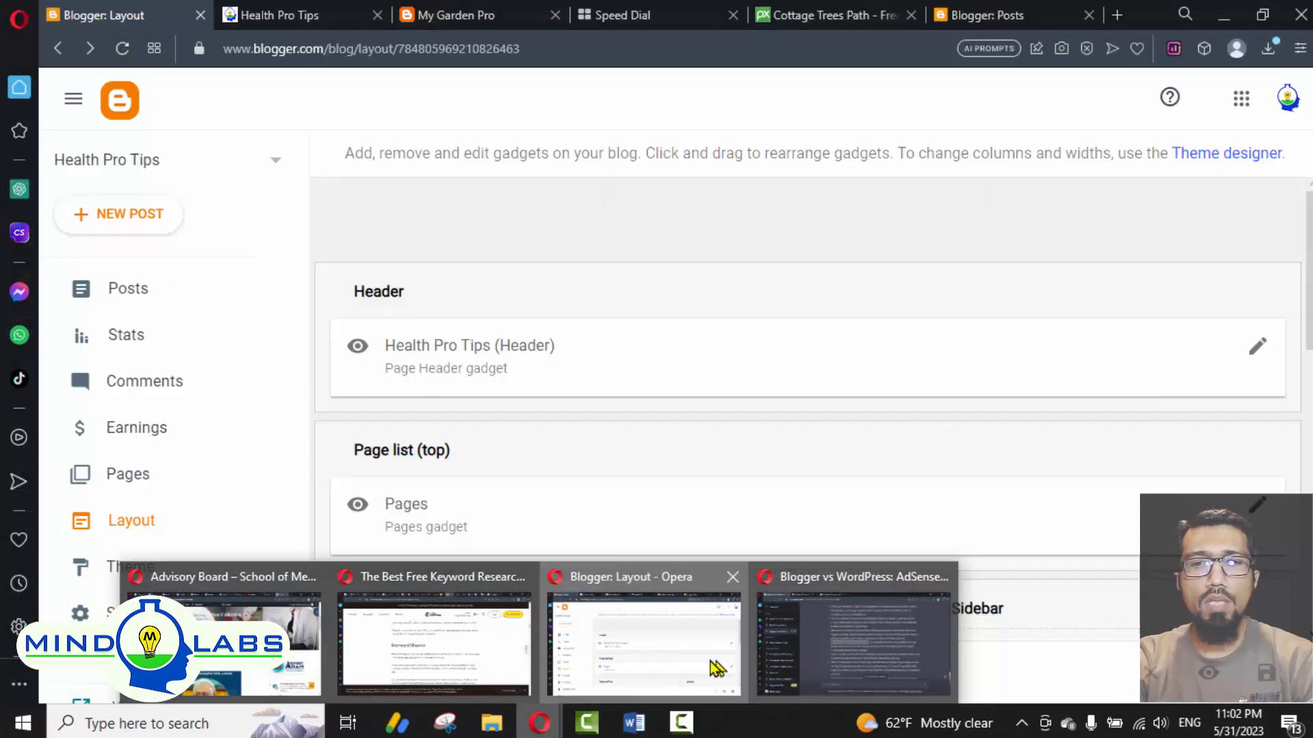
{"action": "left_click", "coordinate": [714, 666]}
{"action": "left_click", "coordinate": [456, 15]}
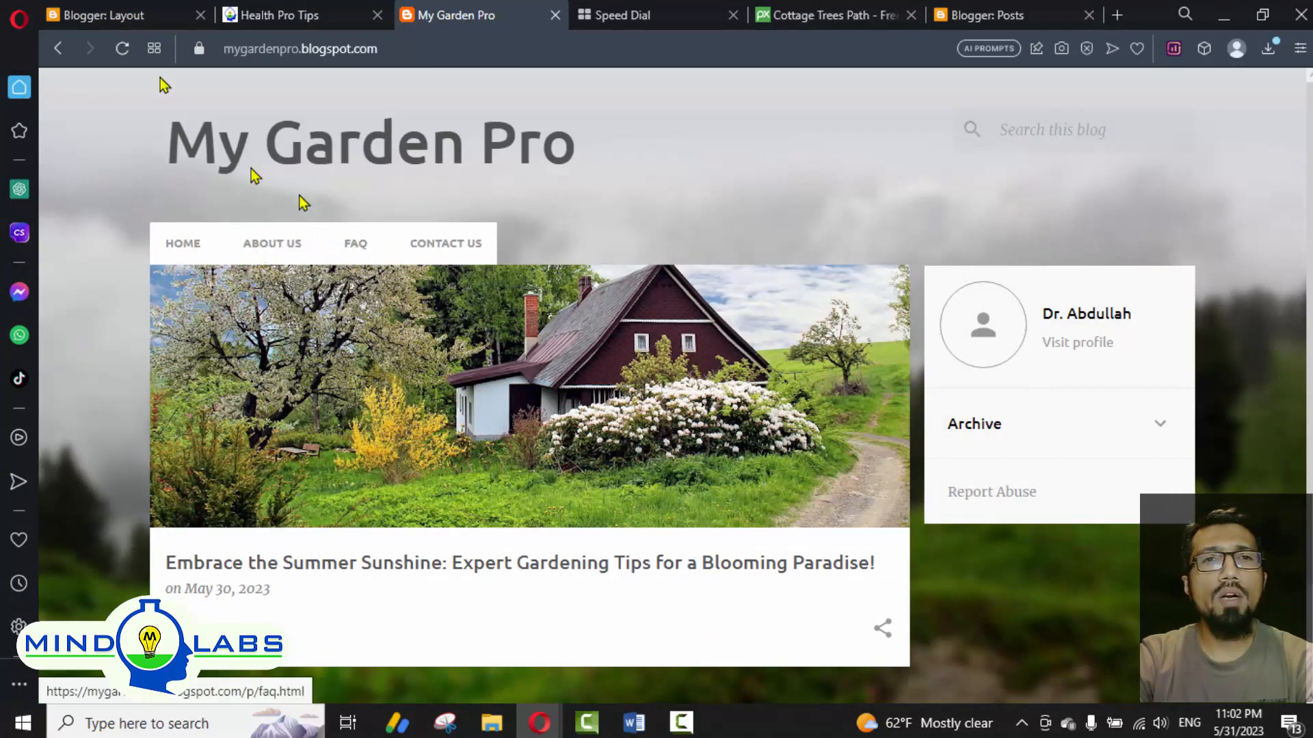
{"action": "left_click", "coordinate": [273, 15]}
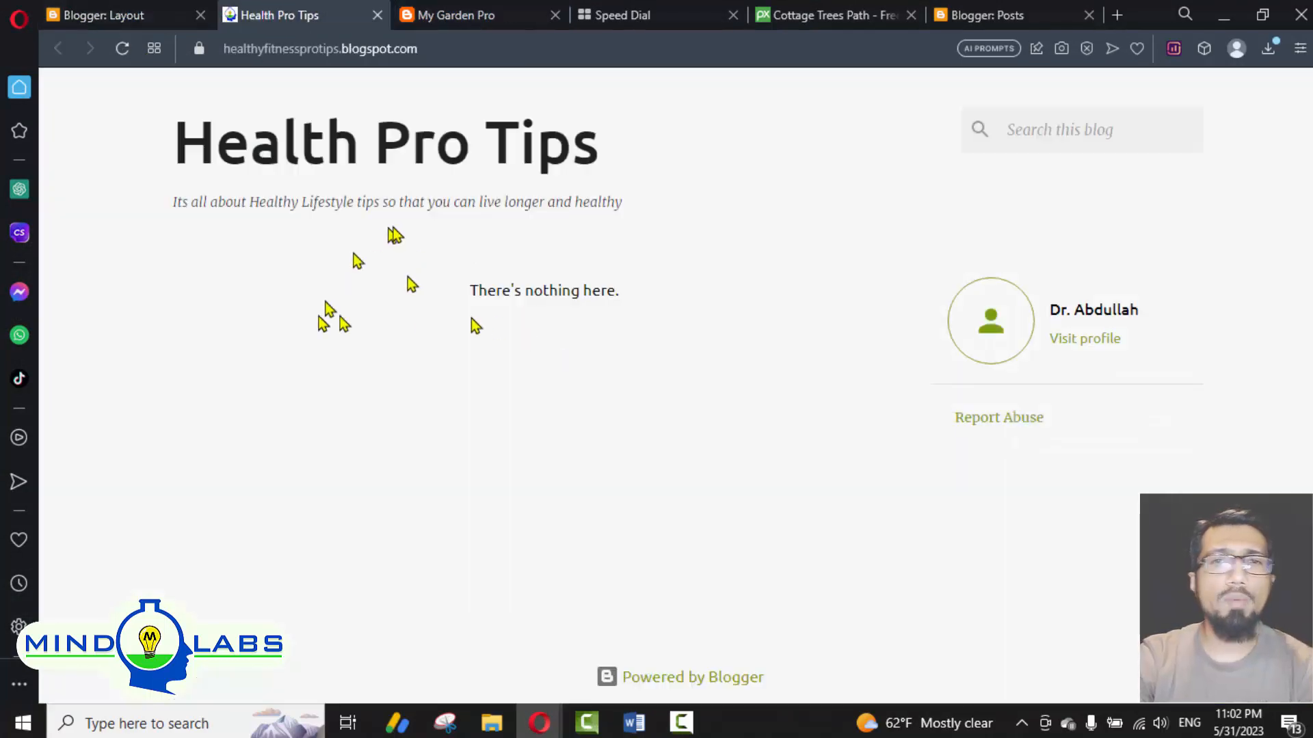
{"action": "left_click_drag", "start_coordinate": [445, 290], "coordinate": [739, 304]}
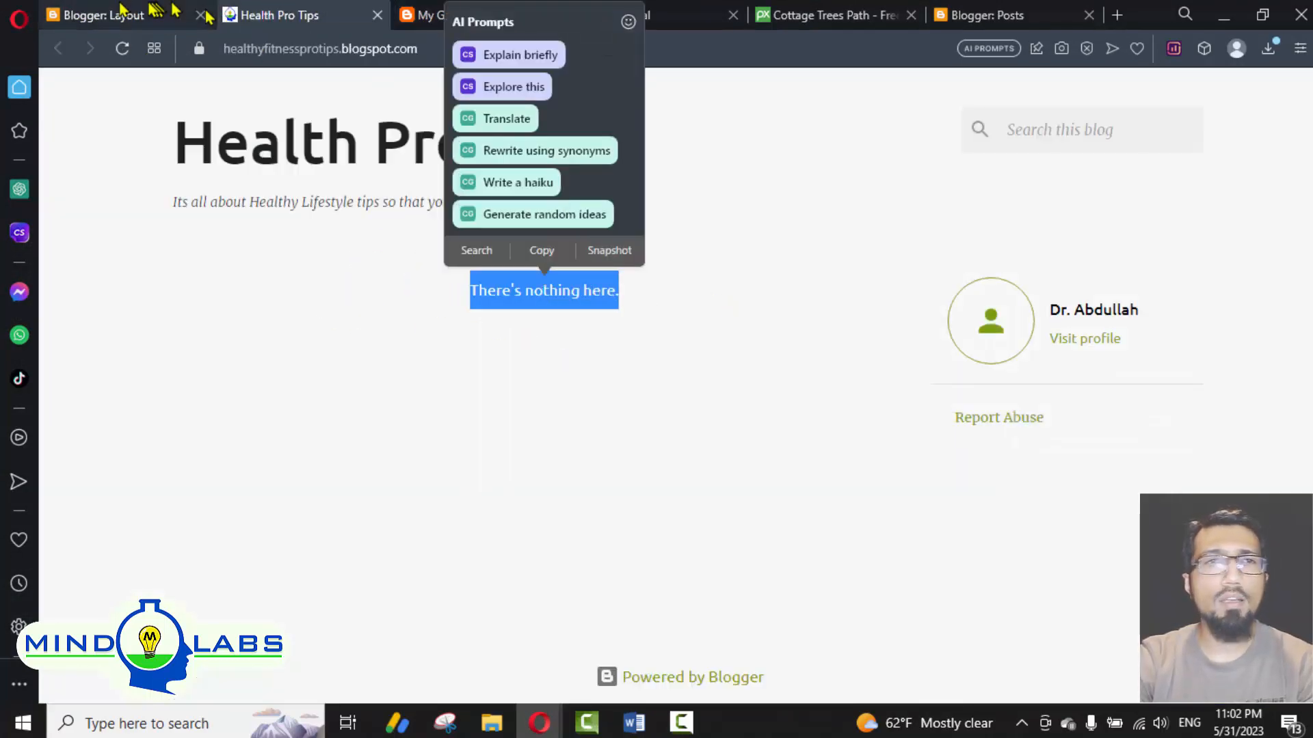
{"action": "left_click", "coordinate": [130, 12]}
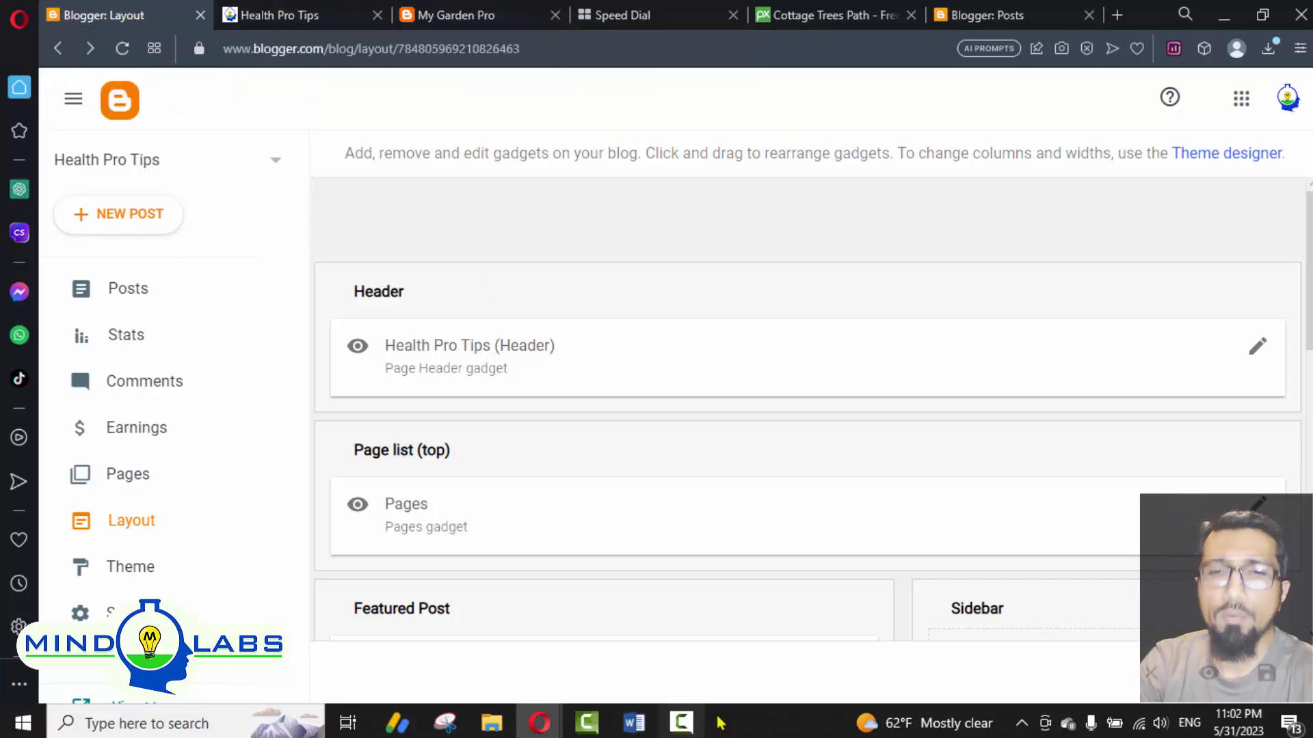
{"action": "left_click", "coordinate": [681, 722]}
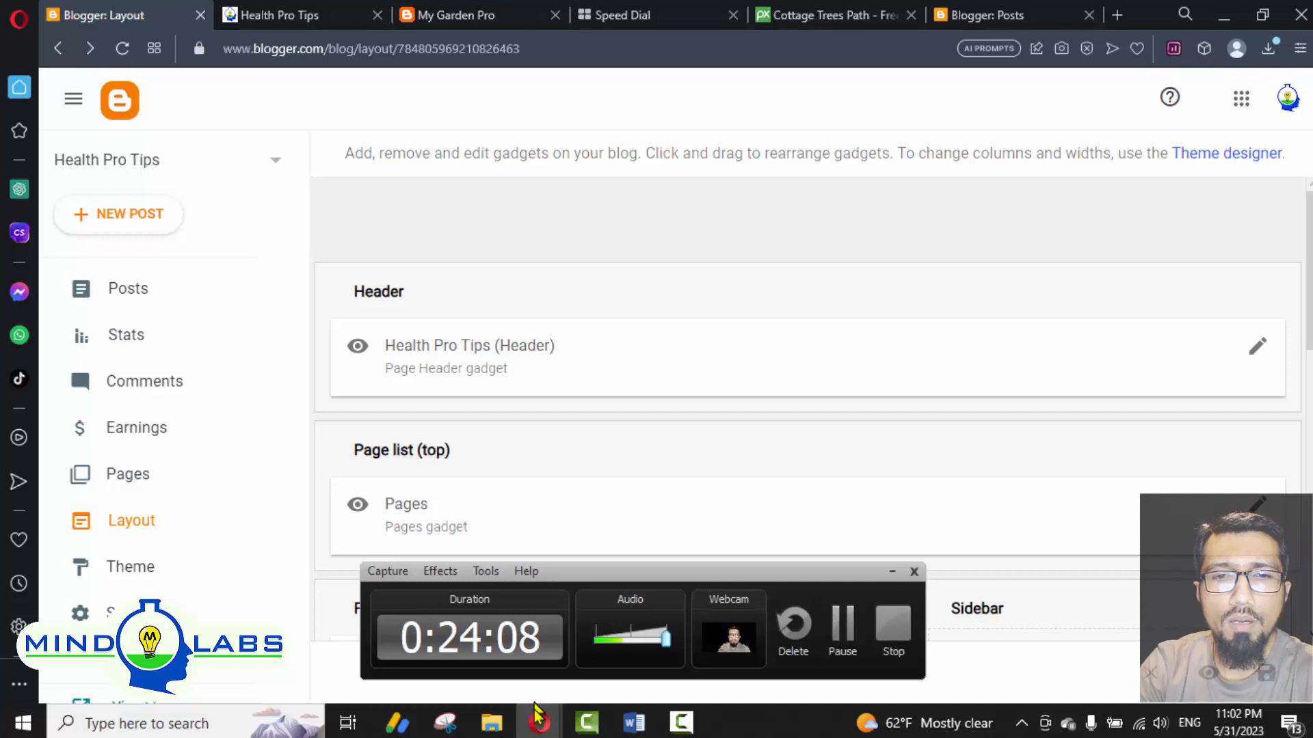
{"action": "mouse_move", "coordinate": [539, 722]}
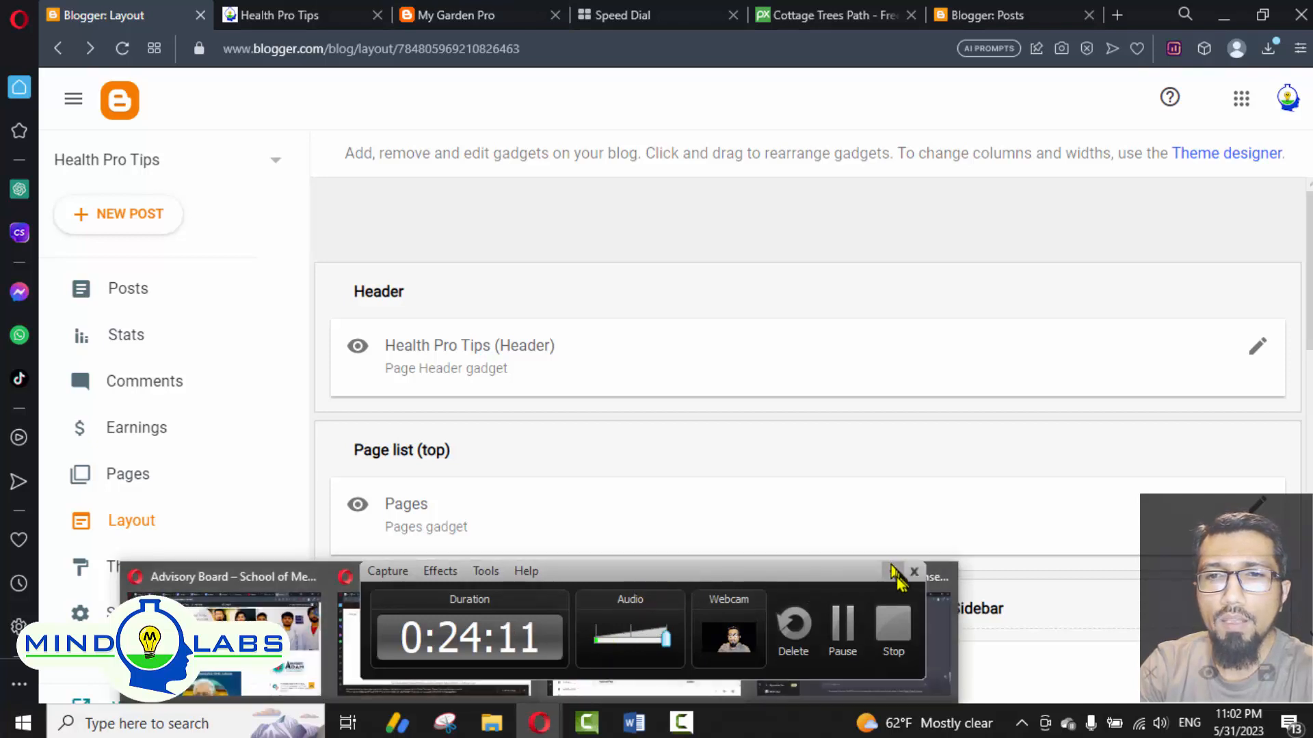
{"action": "left_click", "coordinate": [569, 725]}
{"action": "left_click", "coordinate": [544, 723]}
{"action": "left_click", "coordinate": [1210, 10]}
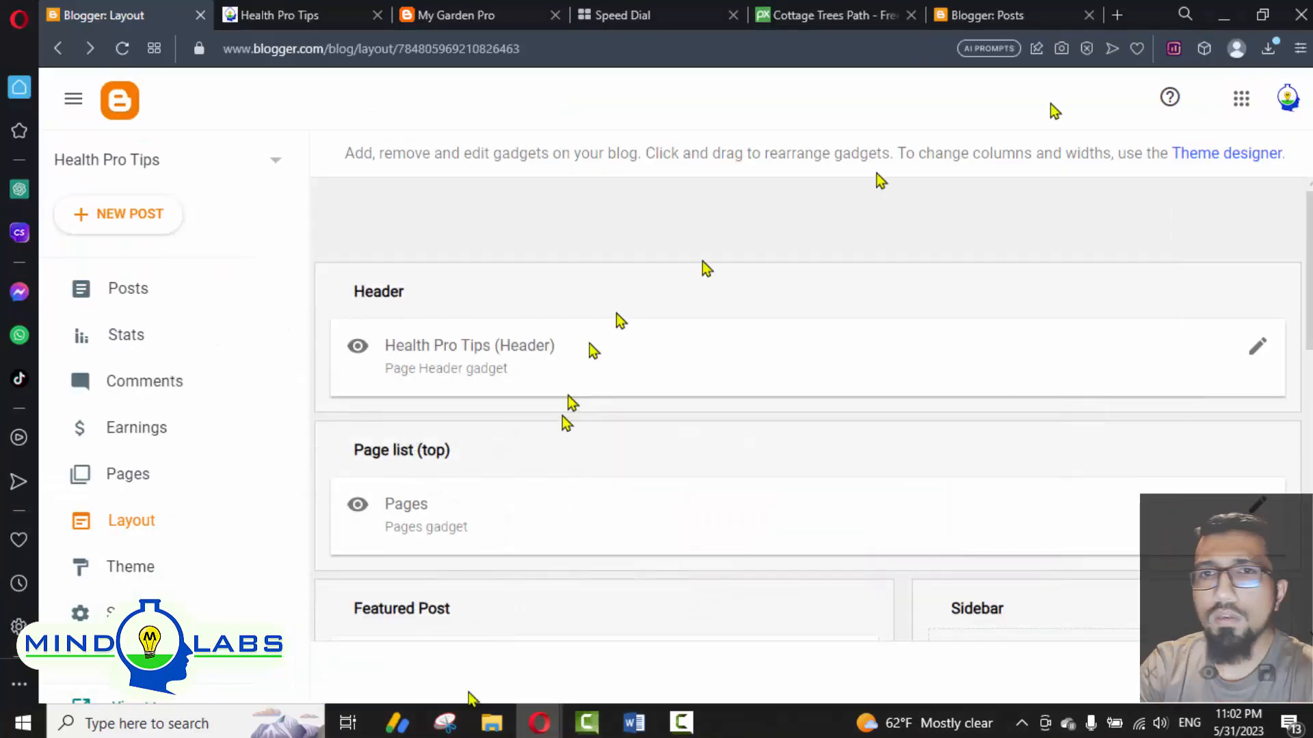
Step: Switch back to the ChatGPT window and read requirement five, highlighting Clear Navigation and Site Structure
{"action": "mouse_move", "coordinate": [557, 715]}
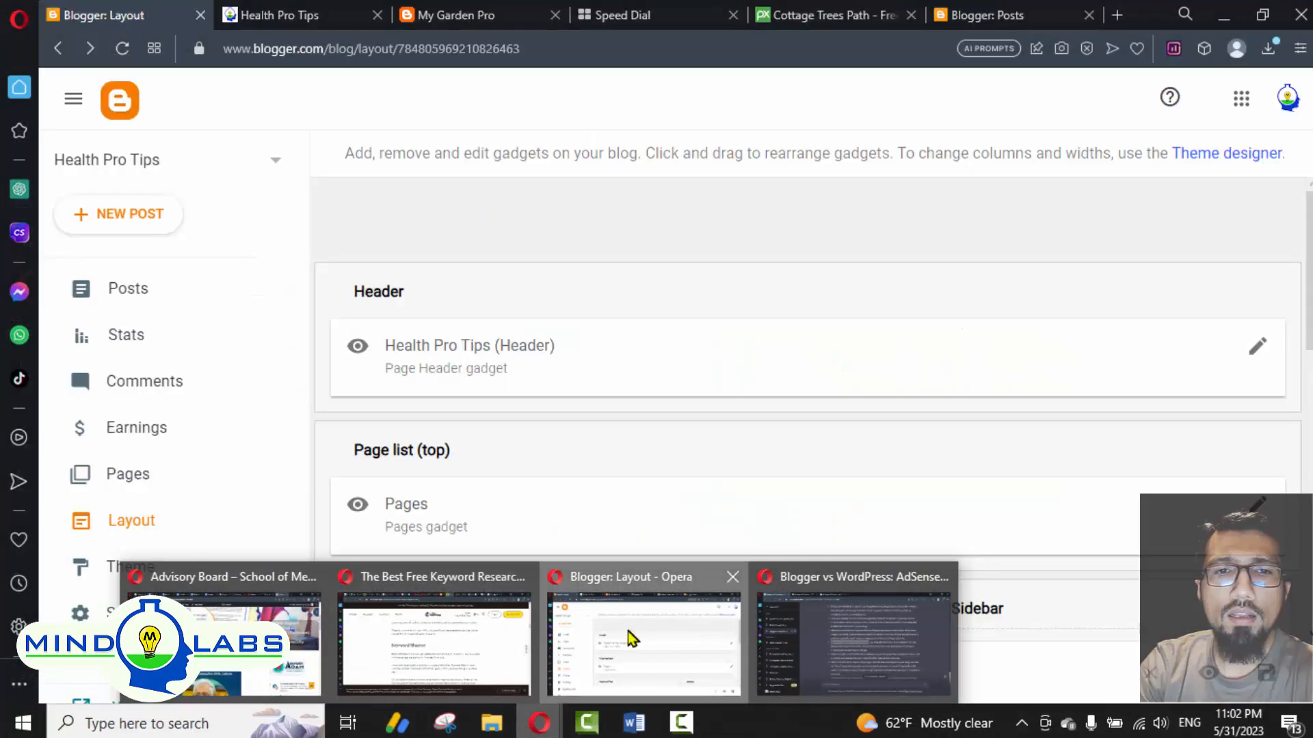
{"action": "left_click", "coordinate": [627, 630]}
{"action": "mouse_move", "coordinate": [532, 725]}
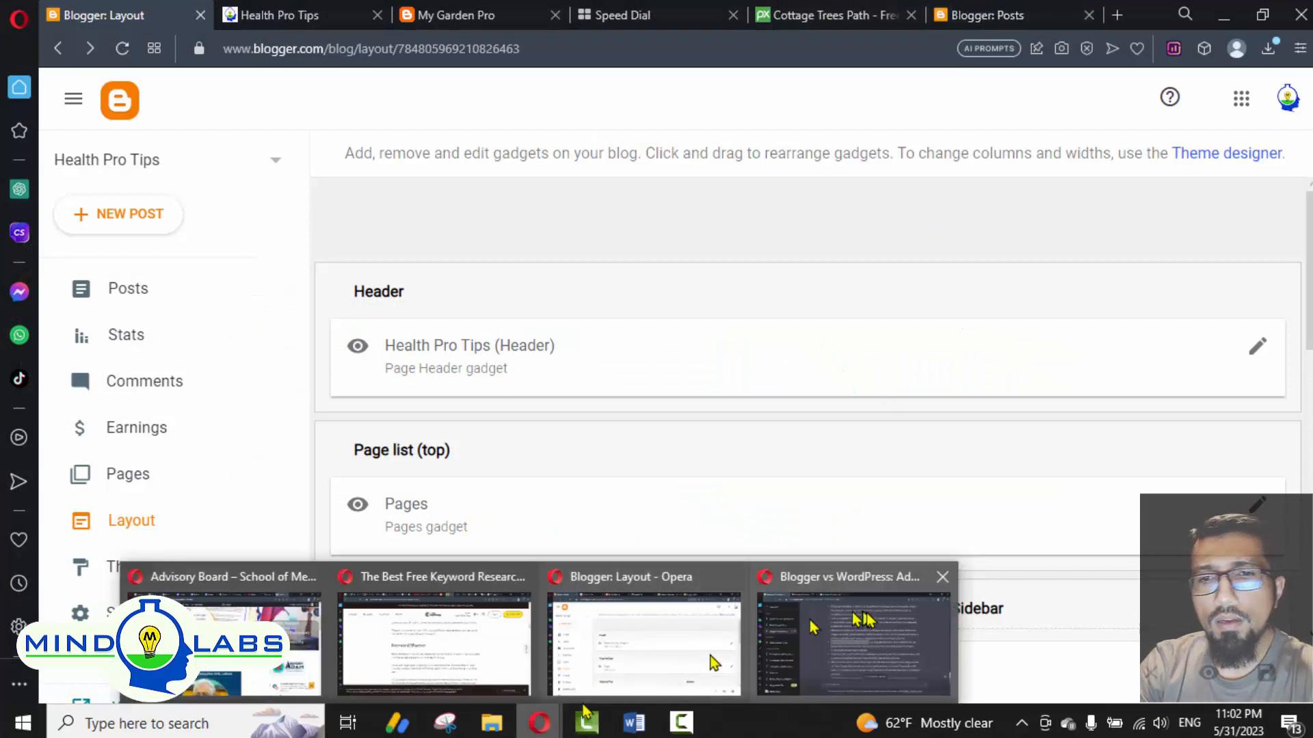
{"action": "left_click", "coordinate": [895, 619]}
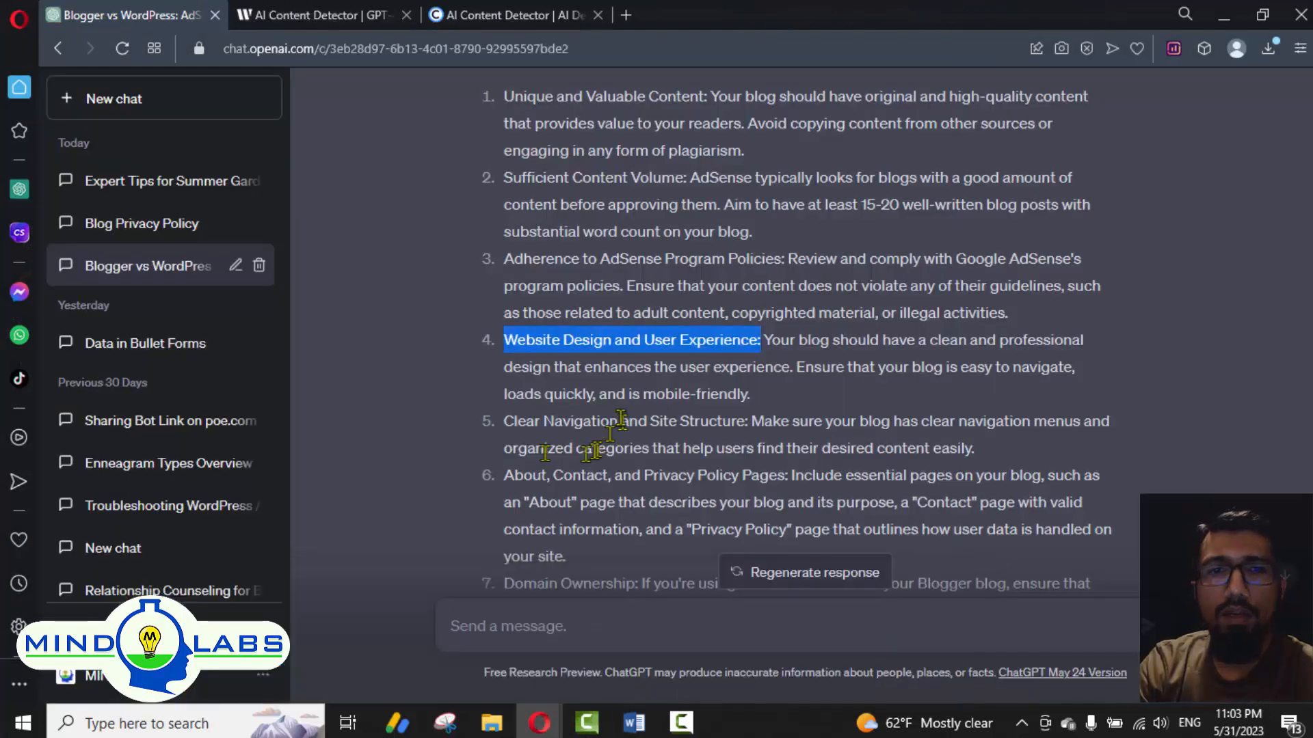
{"action": "left_click_drag", "start_coordinate": [503, 421], "coordinate": [615, 426]}
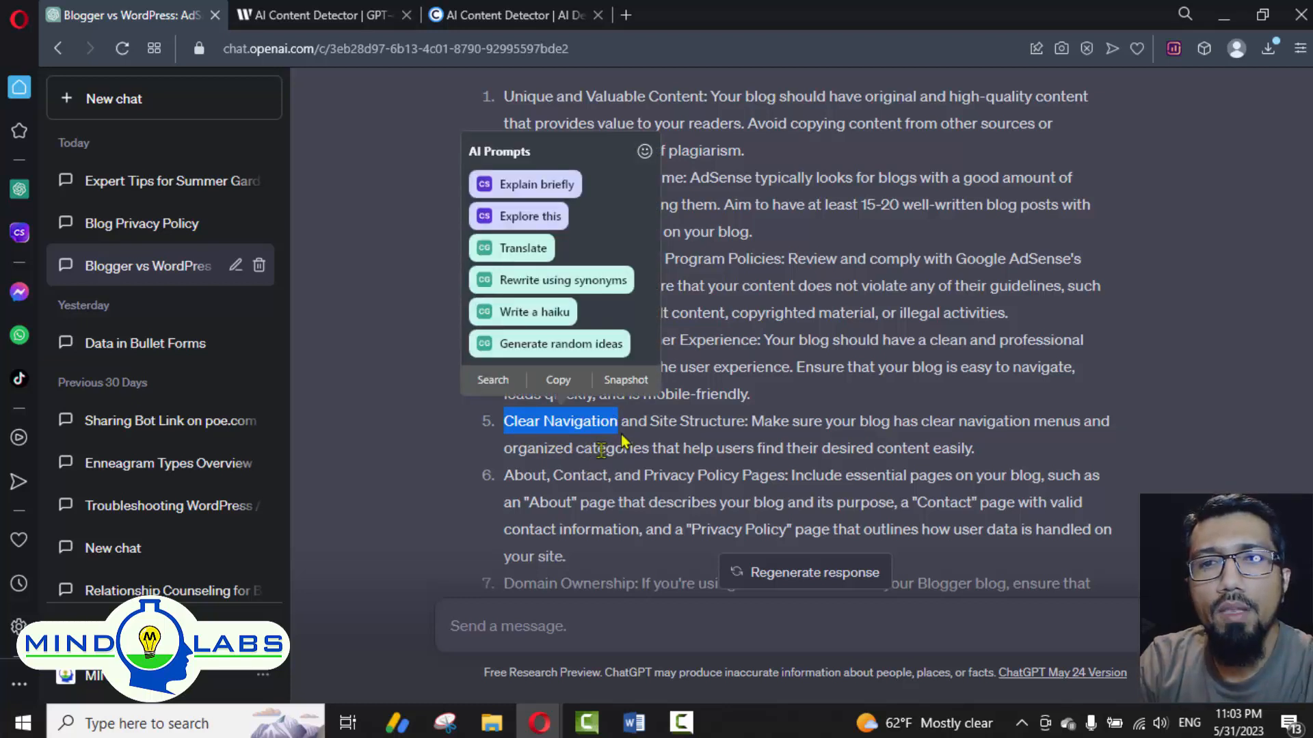
{"action": "left_click", "coordinate": [663, 424]}
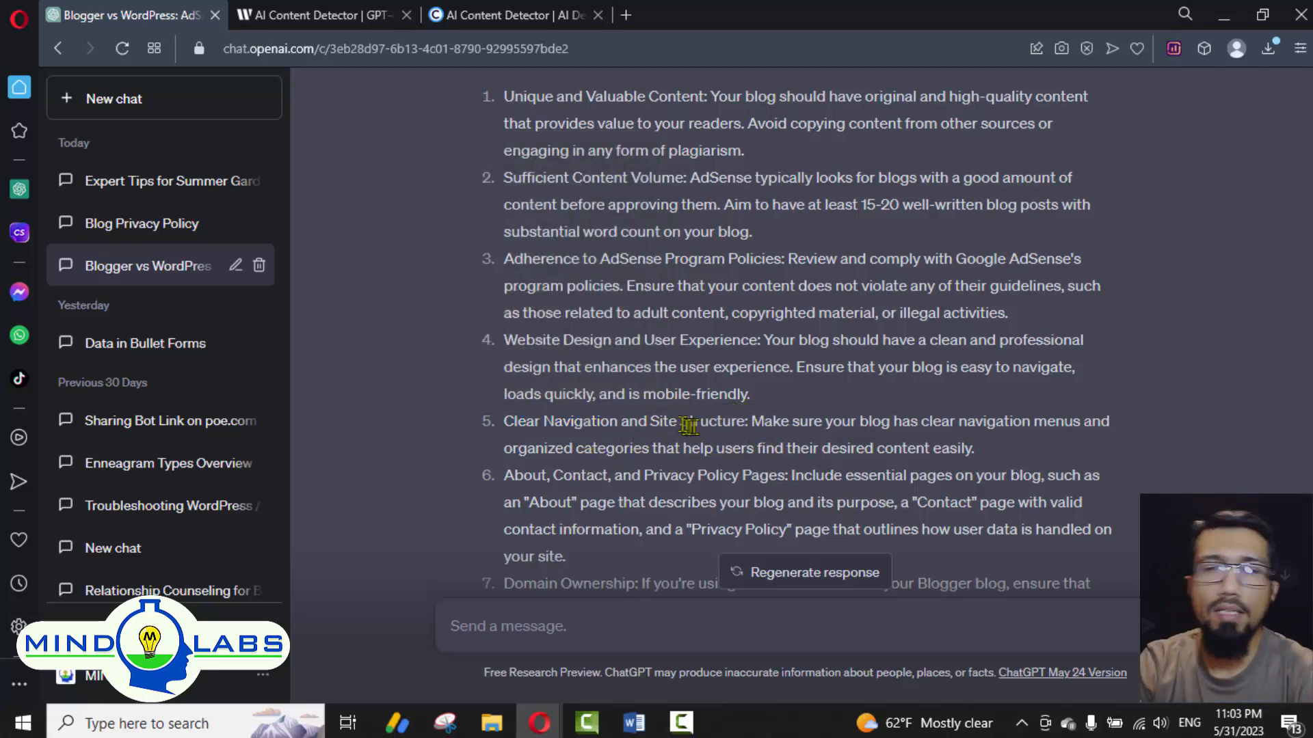
{"action": "double_click", "coordinate": [661, 422]}
{"action": "left_click_drag", "start_coordinate": [704, 424], "coordinate": [745, 424]}
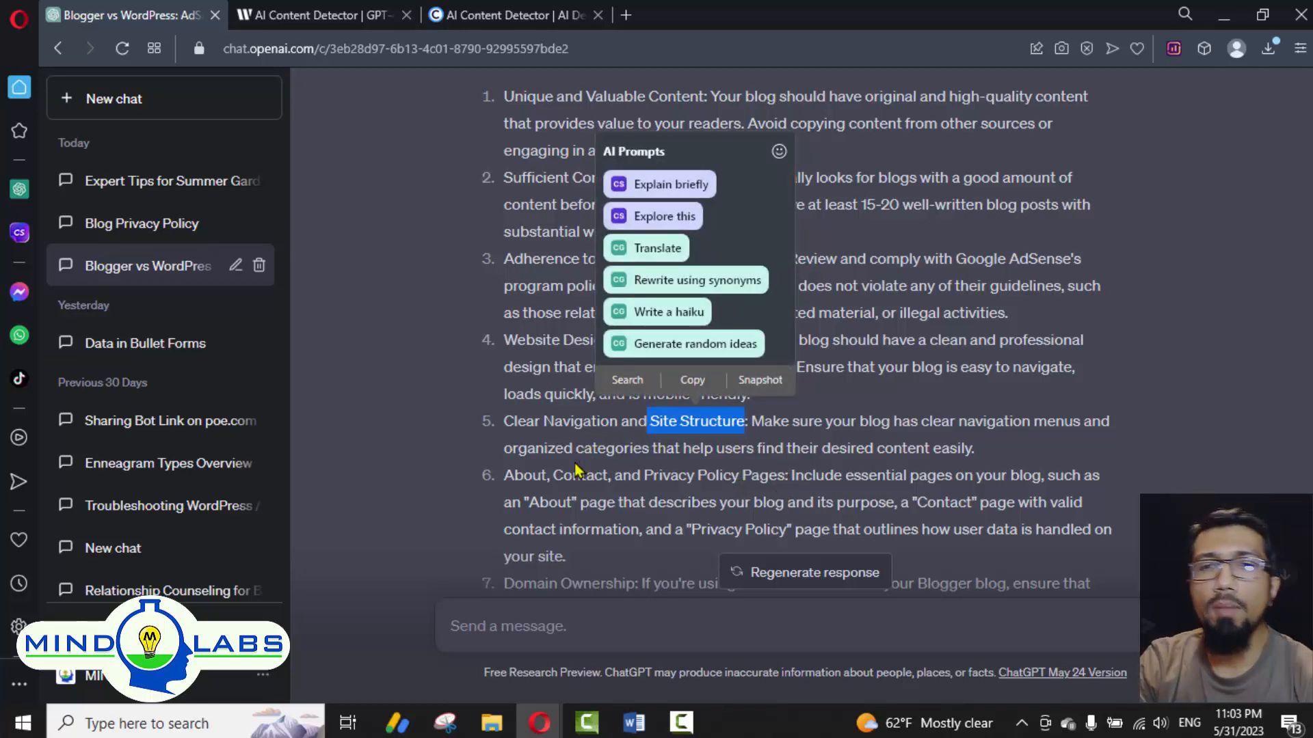
Step: Read requirement six on essential pages, highlighting About, Contact and Privacy in its heading
{"action": "left_click_drag", "start_coordinate": [506, 475], "coordinate": [631, 475]}
{"action": "double_click", "coordinate": [514, 477]}
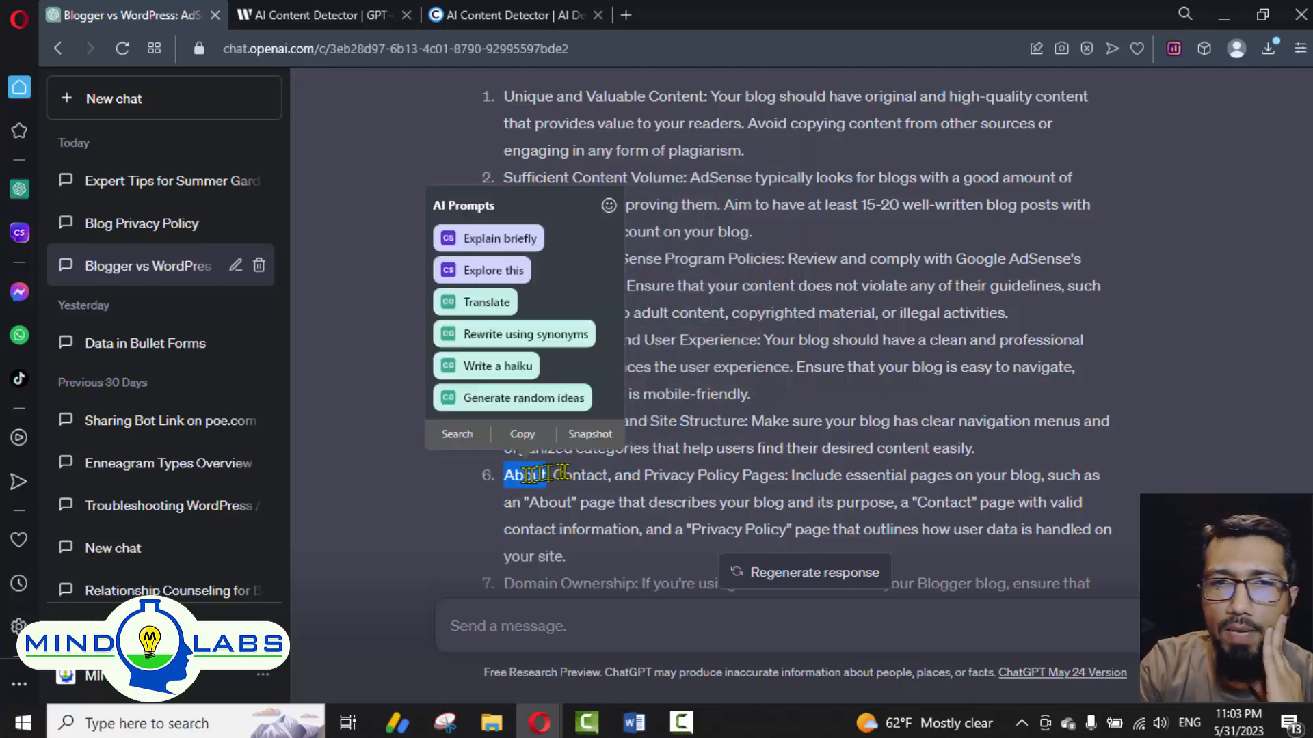
{"action": "double_click", "coordinate": [566, 477]}
{"action": "double_click", "coordinate": [669, 476]}
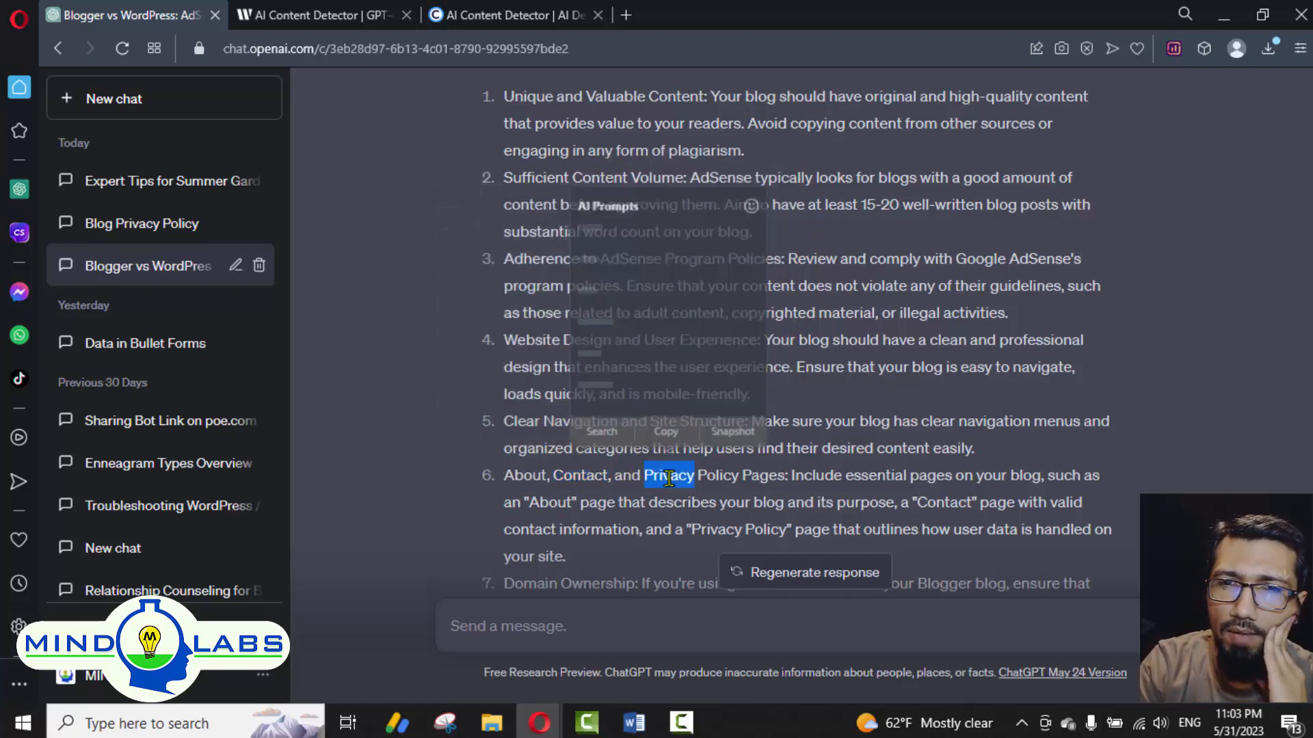
{"action": "scroll", "coordinate": [752, 485], "scroll_direction": "down", "scroll_amount": 2}
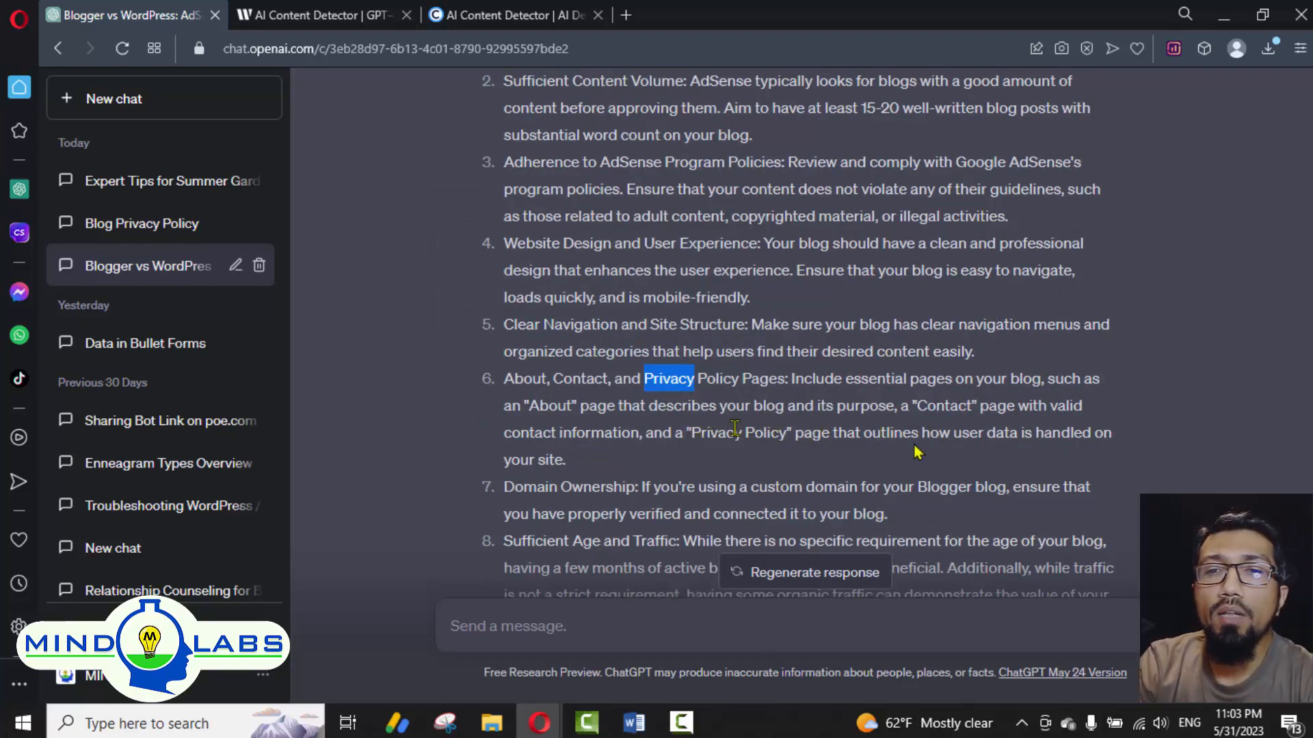
Step: Read requirements seven and eight, highlighting the whole Domain Ownership point and the Sufficient Age and Traffic heading
{"action": "scroll", "coordinate": [682, 432], "scroll_direction": "down", "scroll_amount": 1}
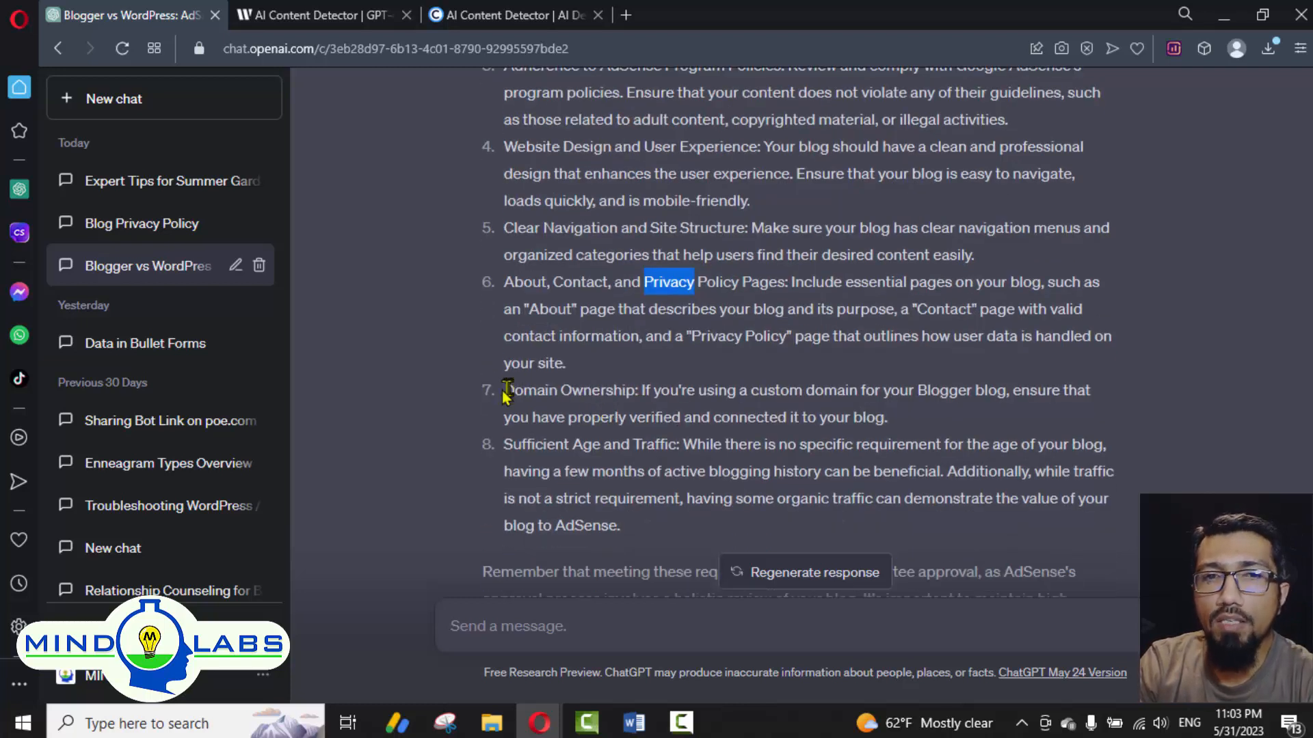
{"action": "left_click", "coordinate": [506, 397]}
{"action": "left_click_drag", "start_coordinate": [506, 389], "coordinate": [640, 391]}
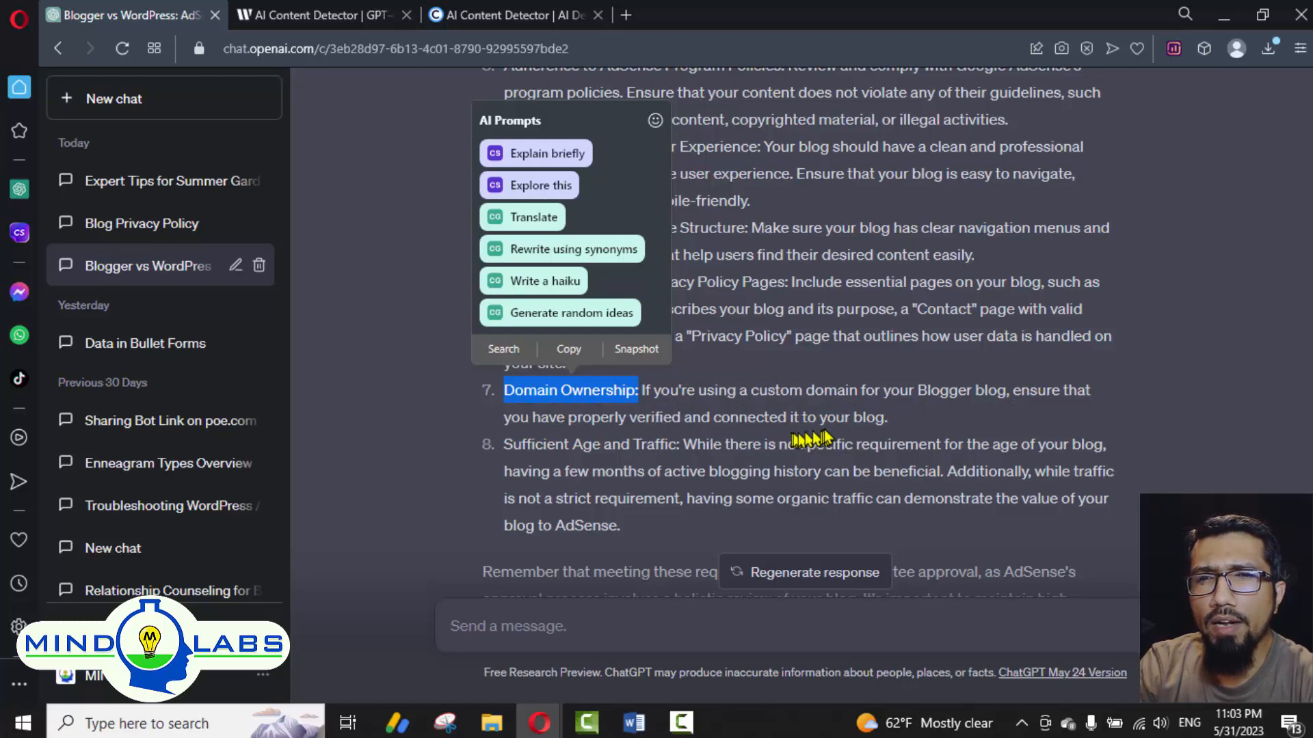
{"action": "left_click_drag", "start_coordinate": [888, 418], "coordinate": [514, 393]}
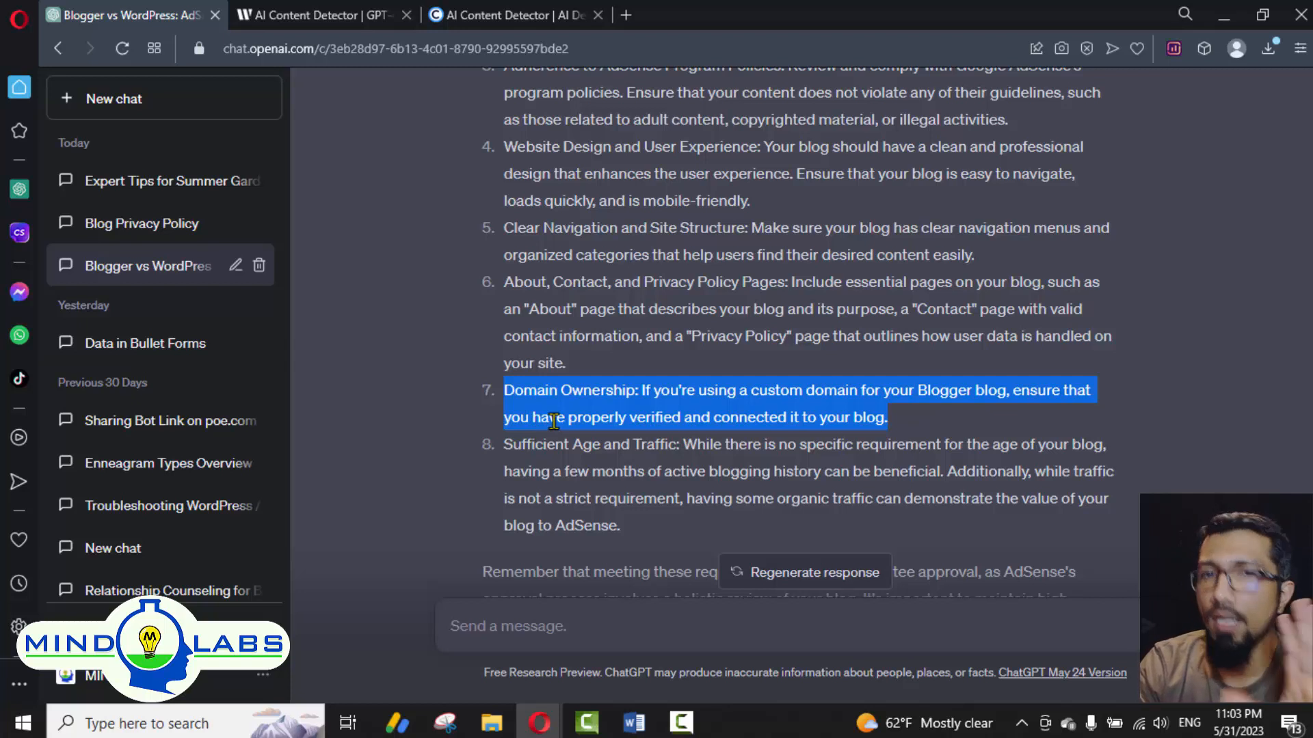
{"action": "left_click_drag", "start_coordinate": [505, 445], "coordinate": [676, 447]}
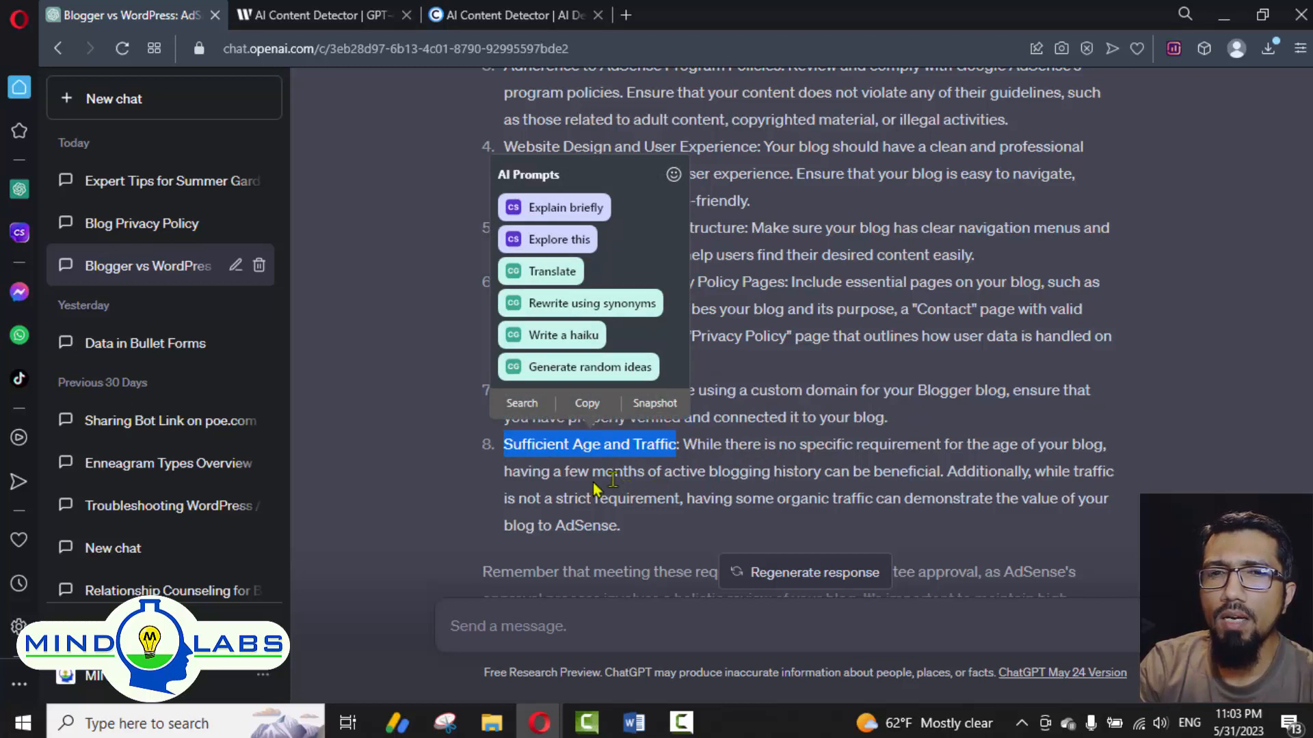
Step: Read requirement eight and the closing note on approval, highlighting the phrase about a few months of active blogging history
{"action": "left_click_drag", "start_coordinate": [519, 472], "coordinate": [830, 475]}
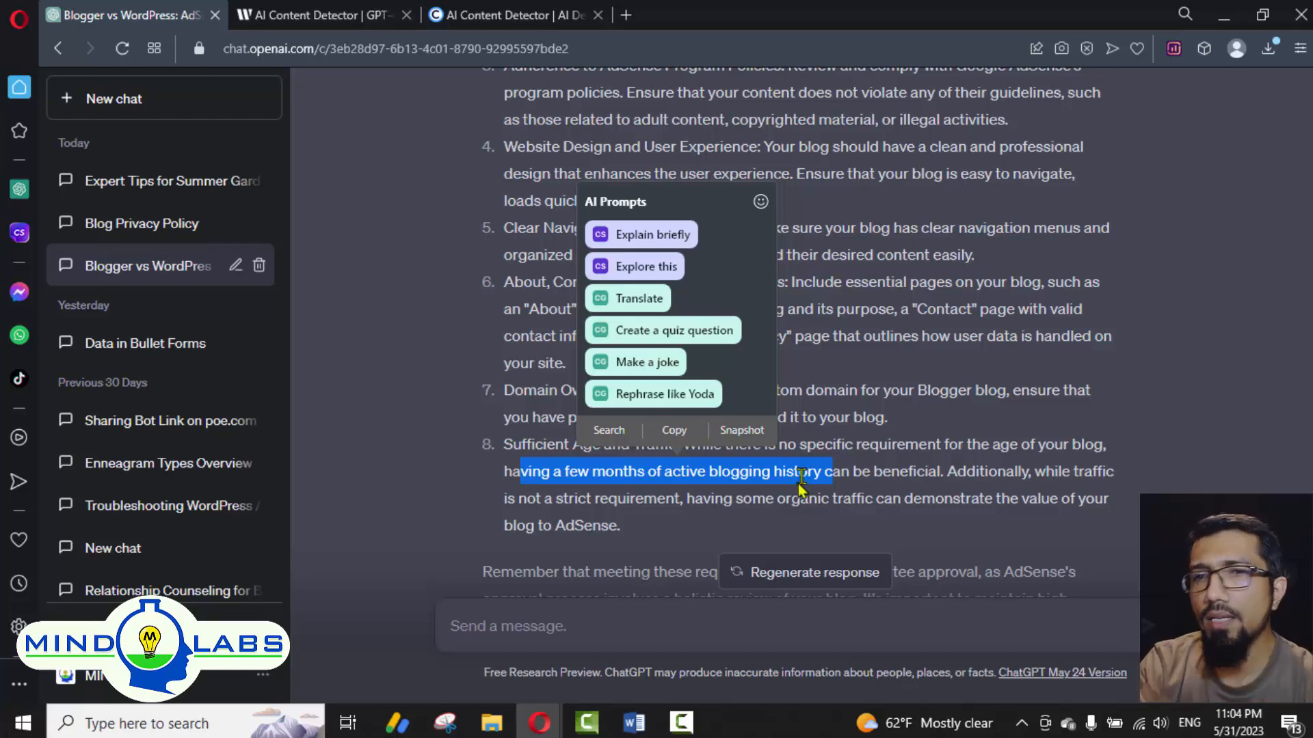
{"action": "scroll", "coordinate": [796, 491], "scroll_direction": "down", "scroll_amount": 3}
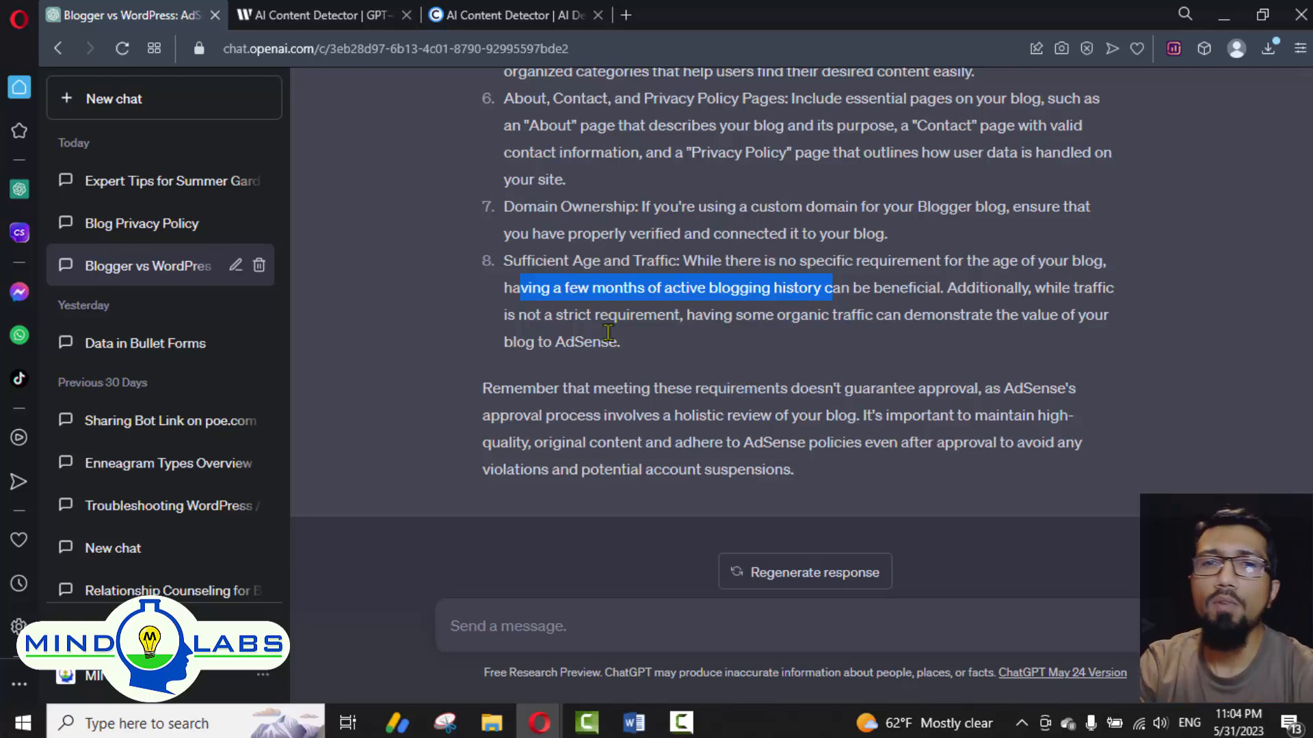
{"action": "mouse_move", "coordinate": [264, 723]}
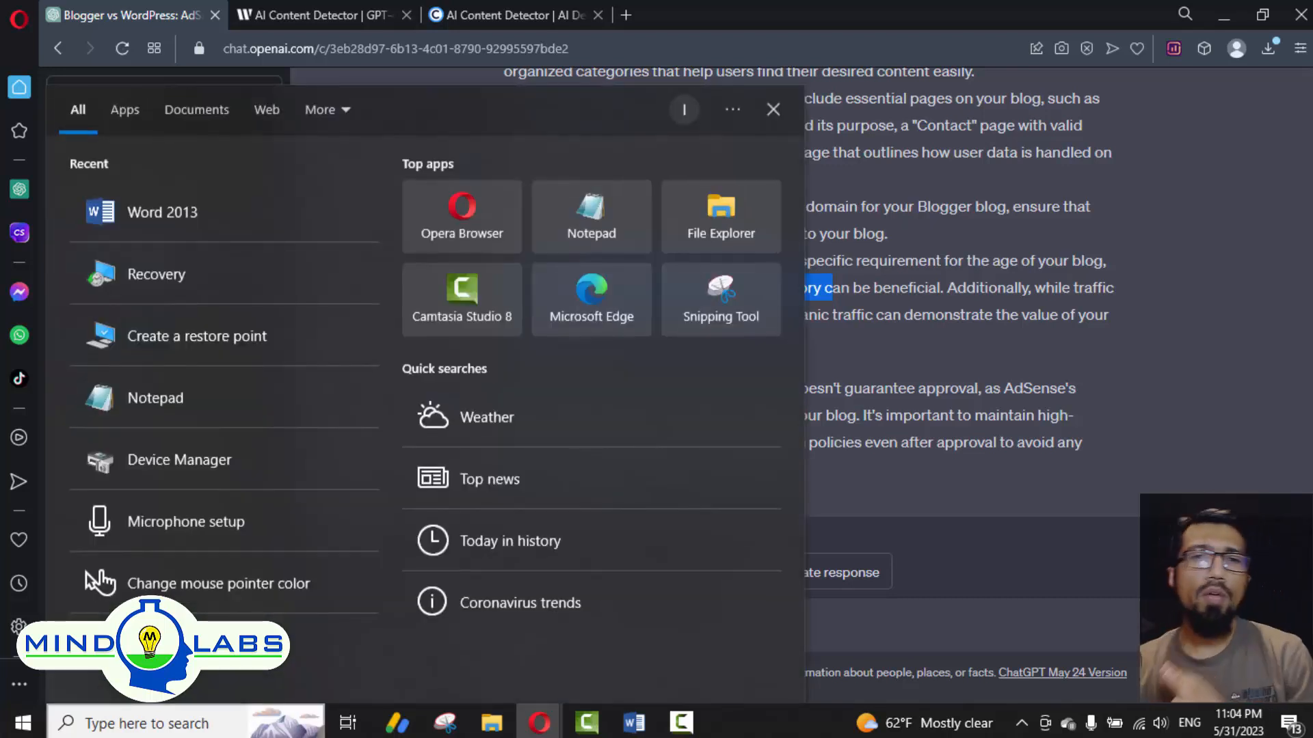
{"action": "left_click", "coordinate": [897, 373]}
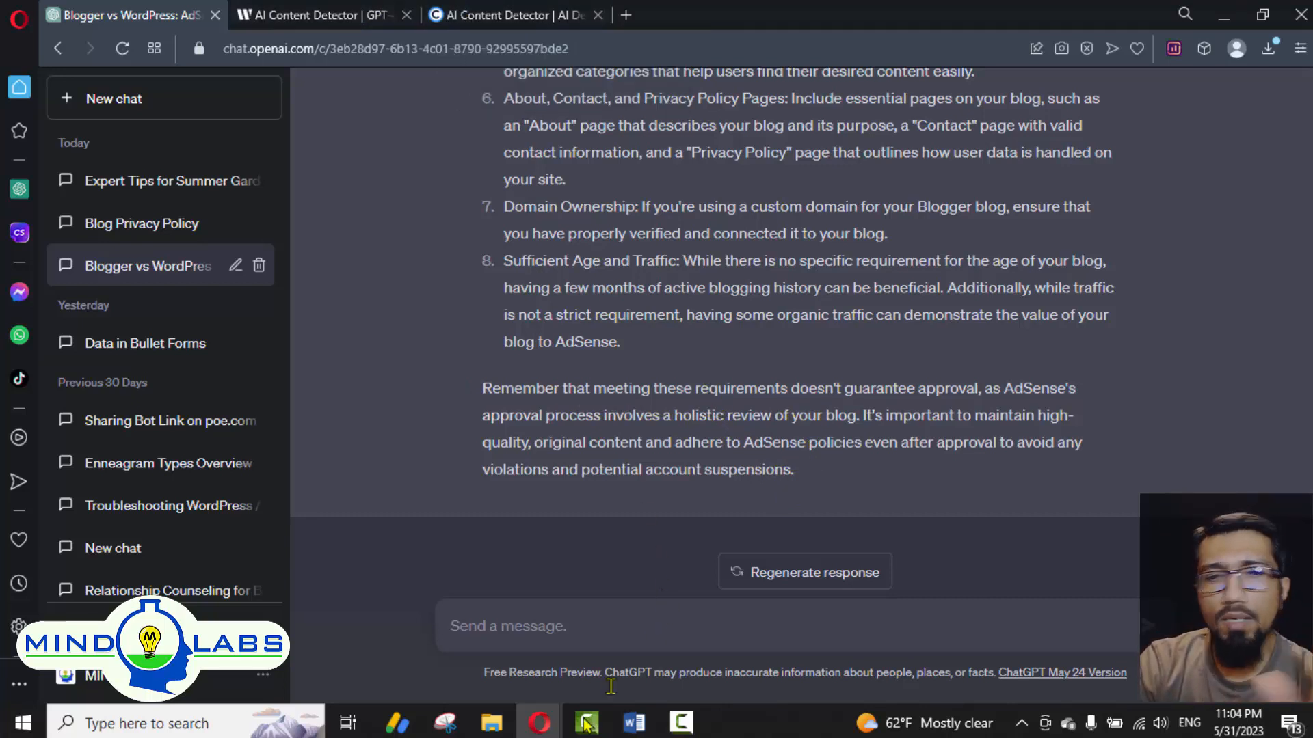
Step: Switch to the Blogger window and inspect the page list configuration of the Pages gadget under Page list (top)
{"action": "mouse_move", "coordinate": [539, 723]}
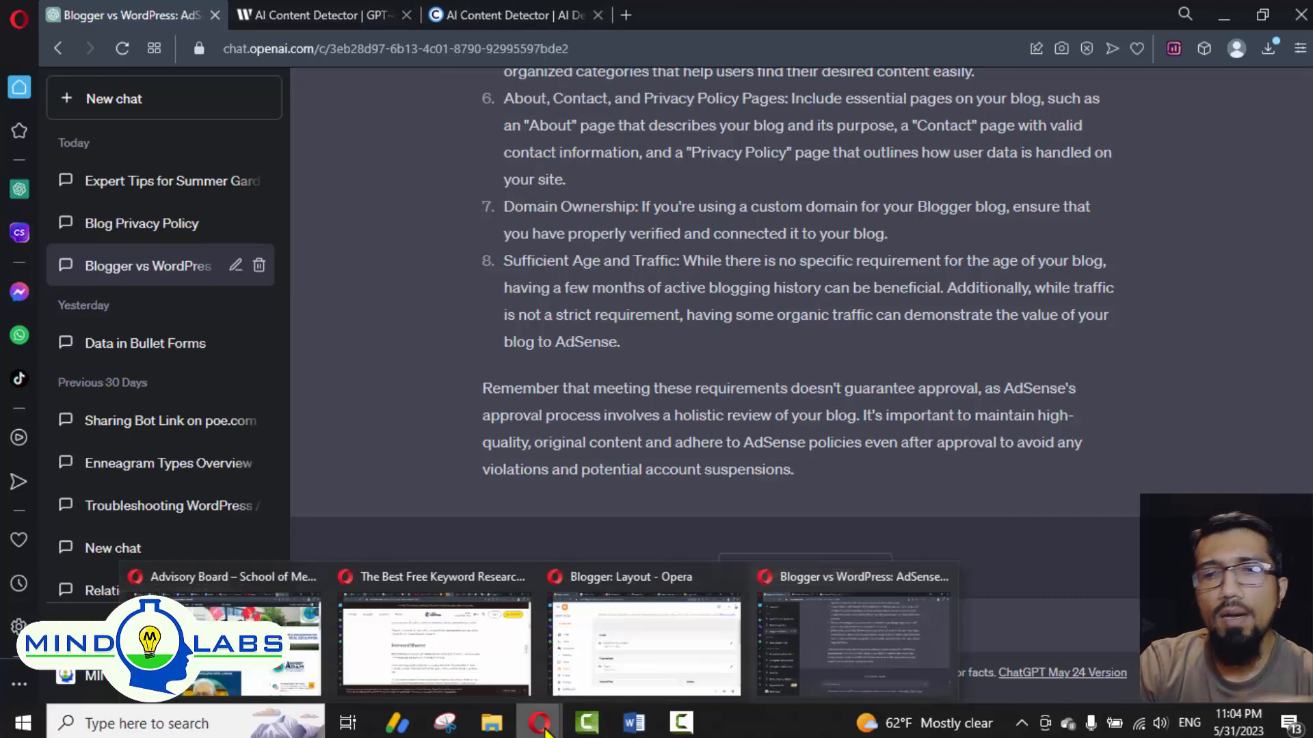
{"action": "left_click", "coordinate": [711, 666]}
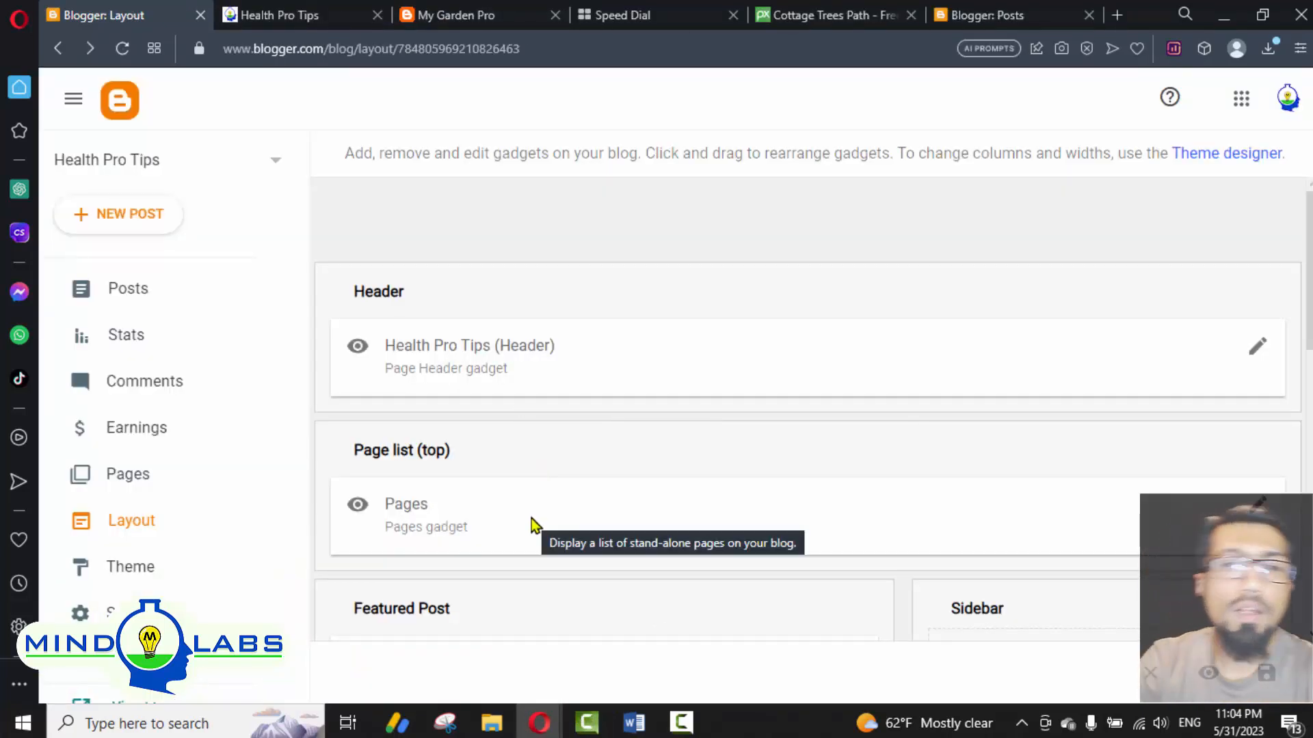
{"action": "scroll", "coordinate": [532, 520], "scroll_direction": "down", "scroll_amount": 2}
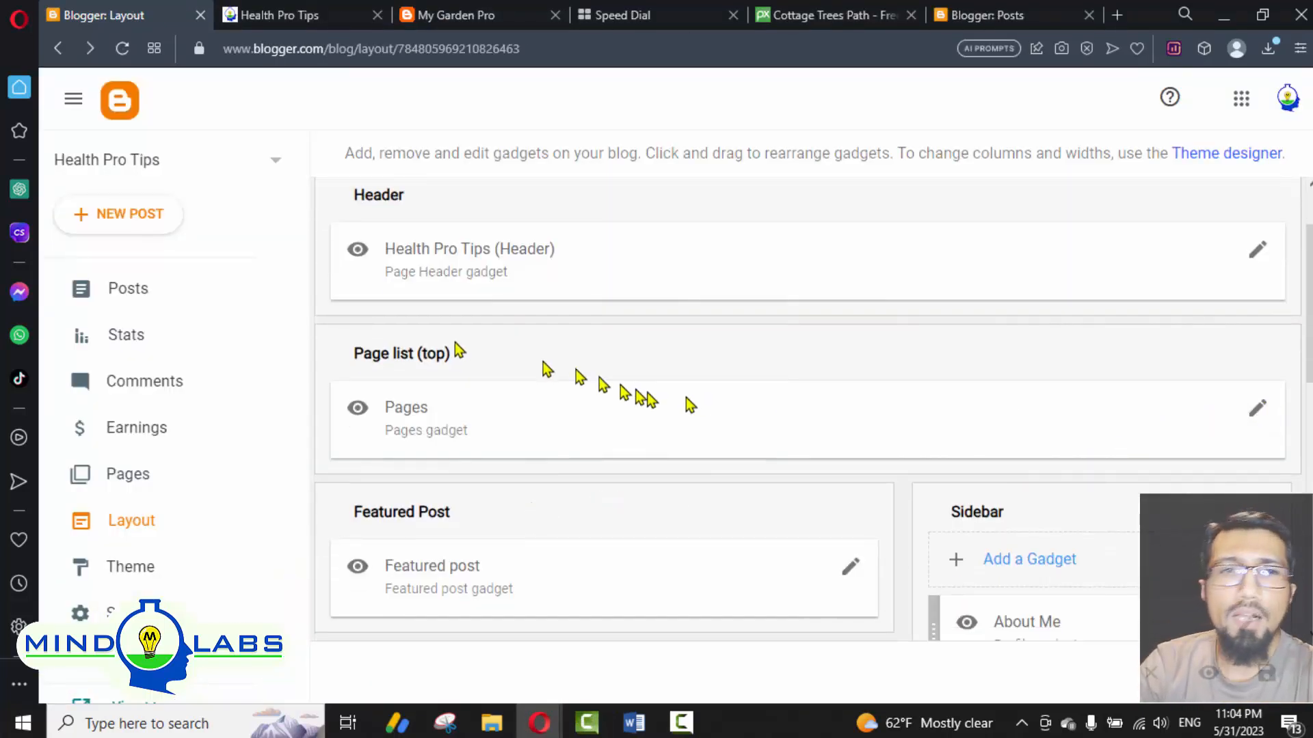
{"action": "left_click", "coordinate": [1260, 415]}
{"action": "left_click", "coordinate": [581, 295]}
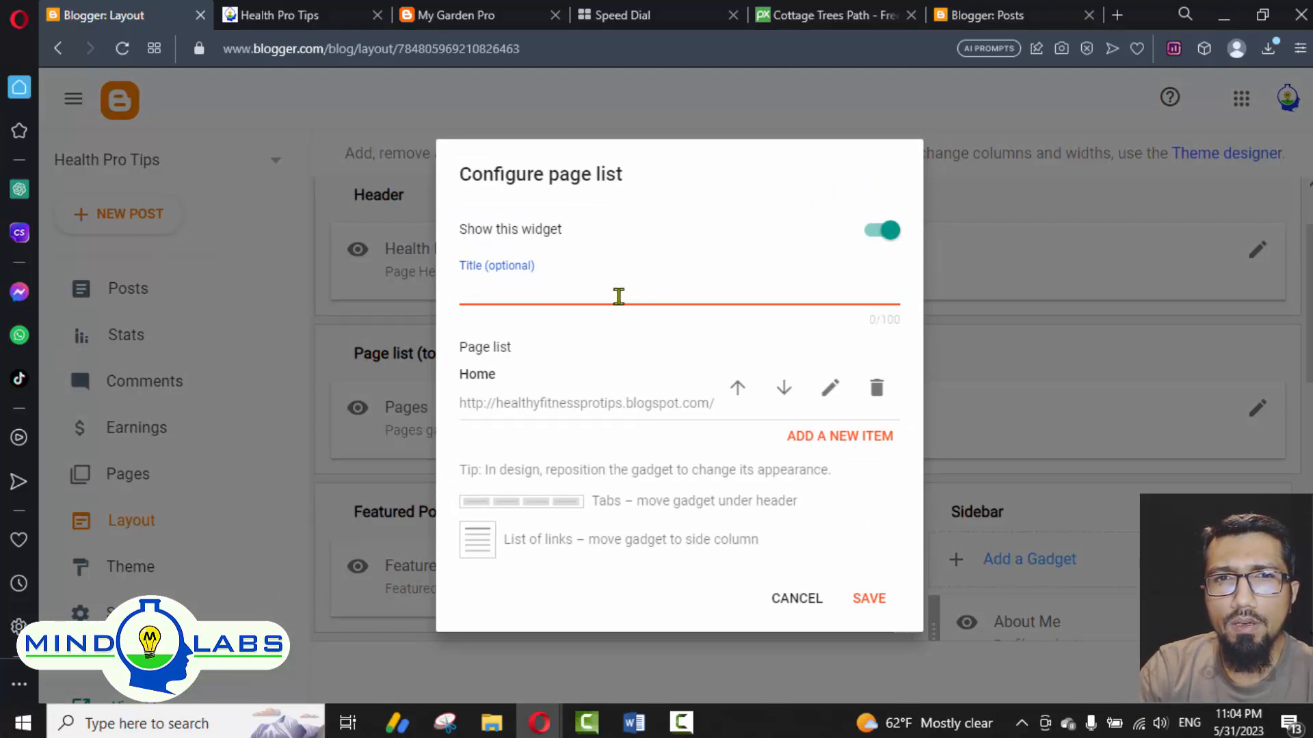
{"action": "key", "text": "Escape"}
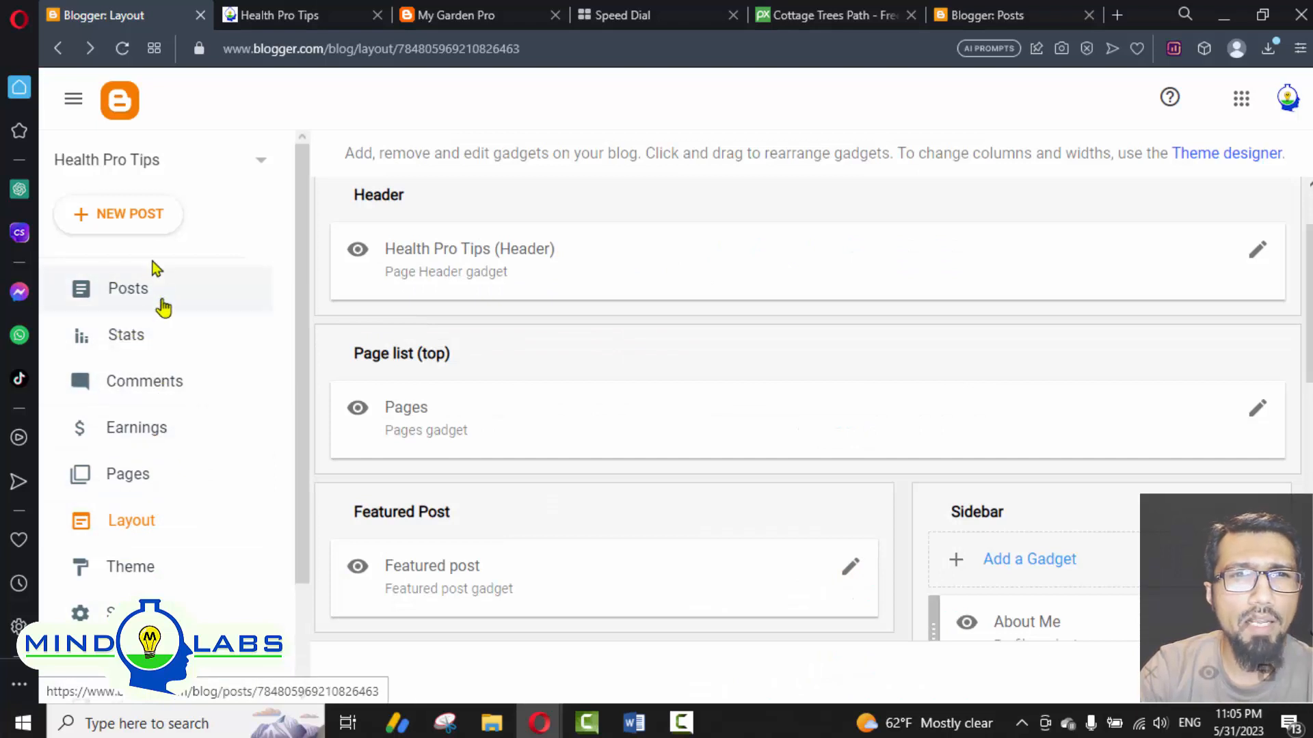
Step: Create and publish a page titled "Contact us" with the text "Contact us on the following email." and the blog's contact e-mail below it
{"action": "left_click", "coordinate": [121, 478]}
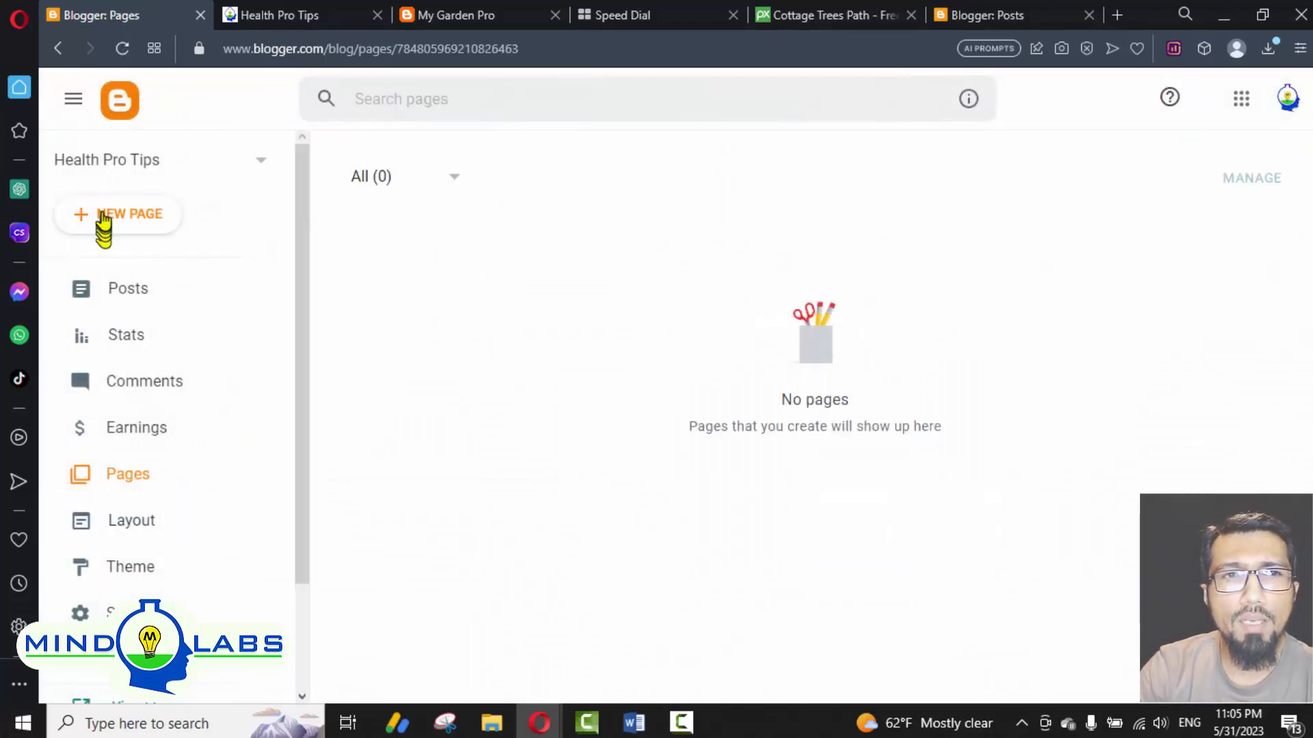
{"action": "left_click", "coordinate": [142, 225]}
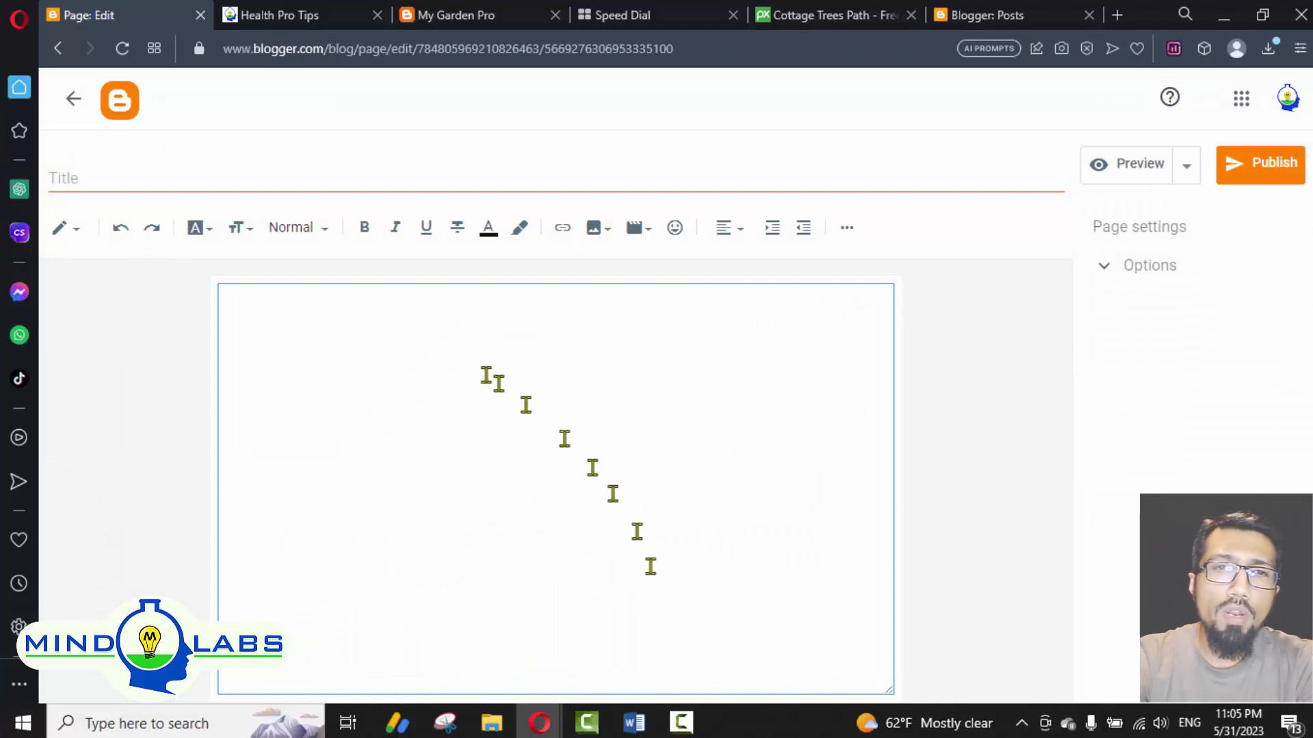
{"action": "left_click", "coordinate": [125, 177]}
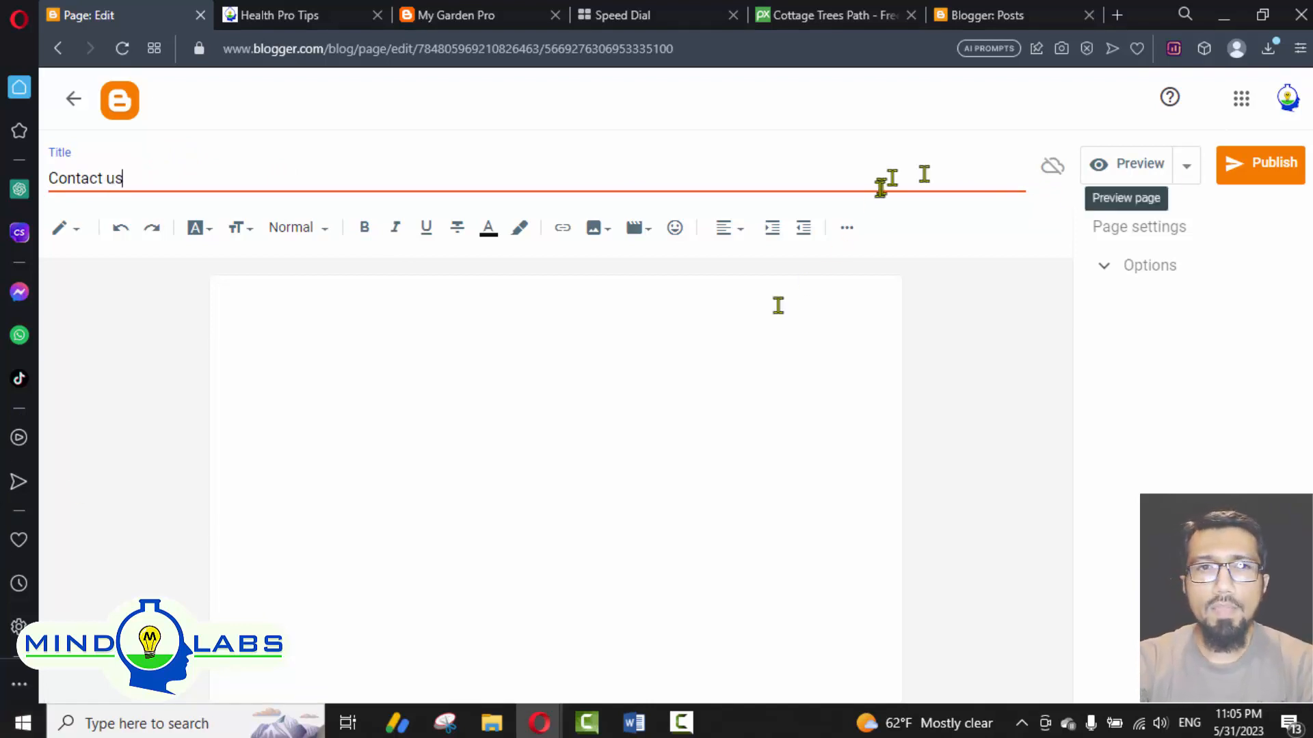
{"action": "left_click", "coordinate": [772, 319]}
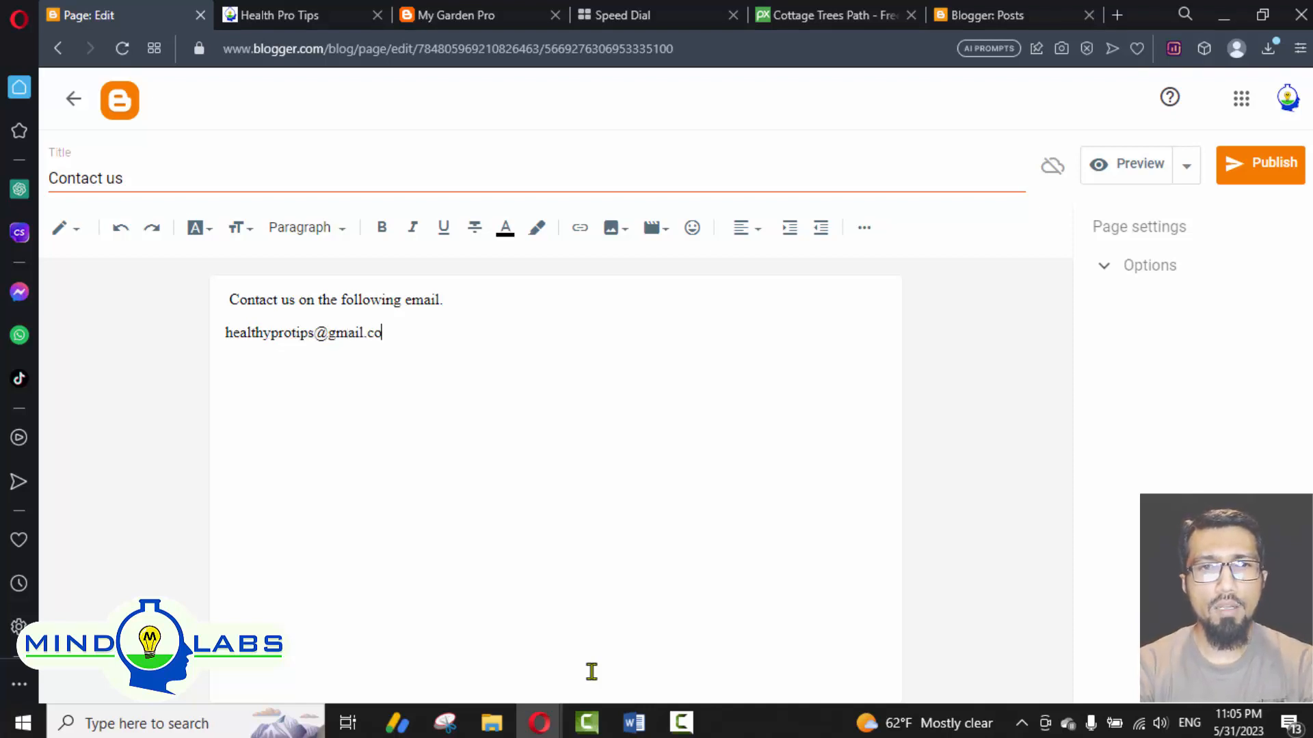
{"action": "type", "text": ","}
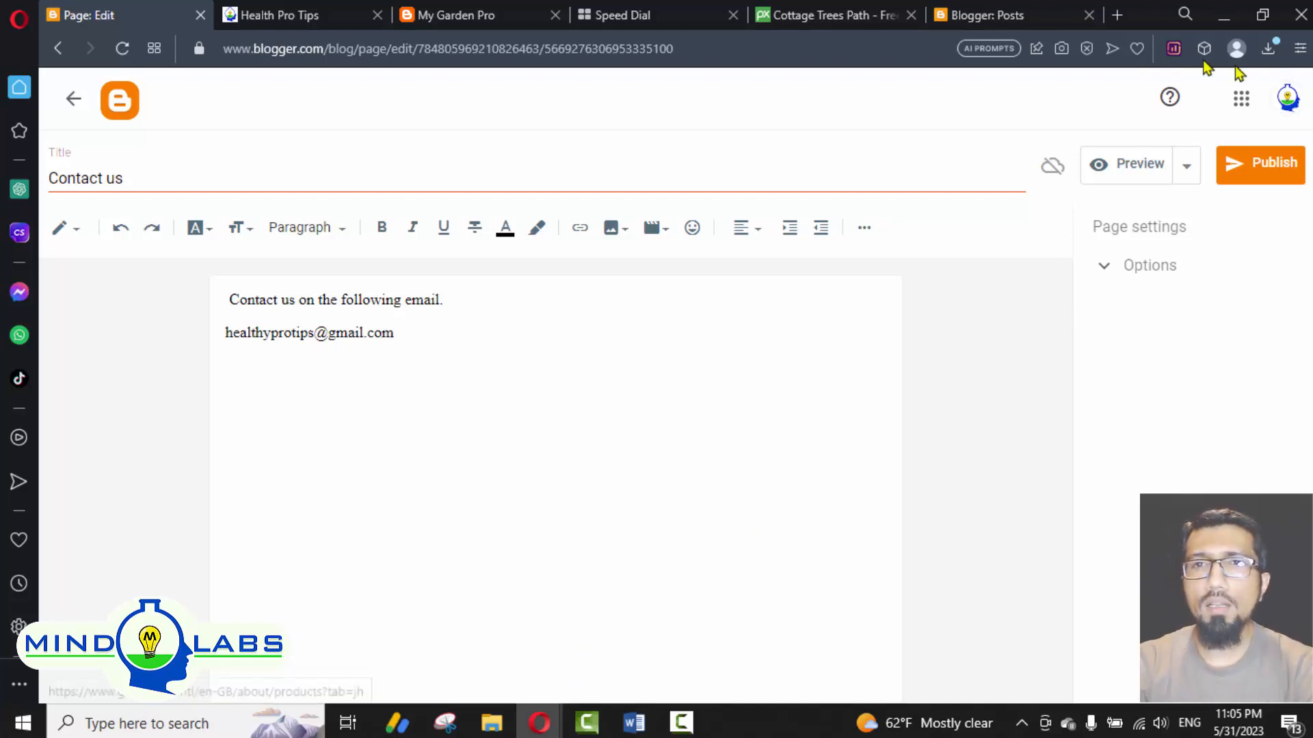
{"action": "left_click", "coordinate": [1261, 164]}
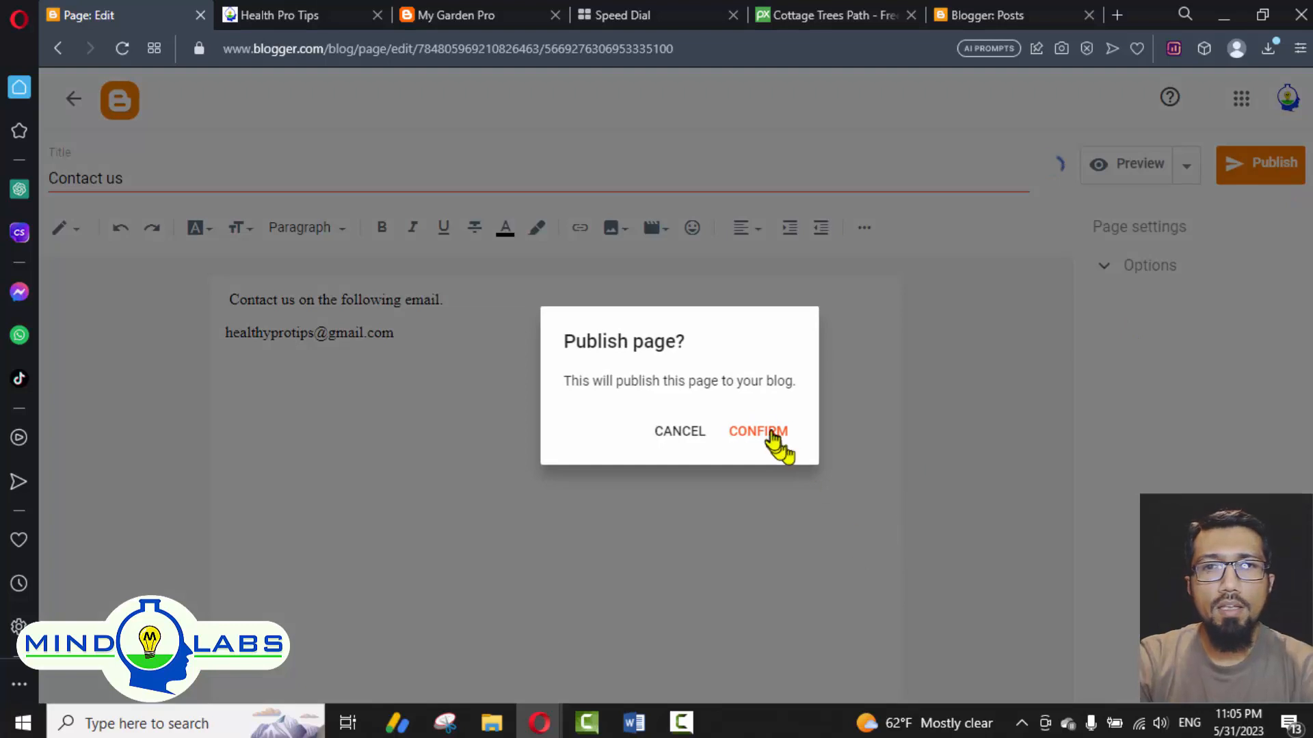
{"action": "left_click", "coordinate": [764, 433]}
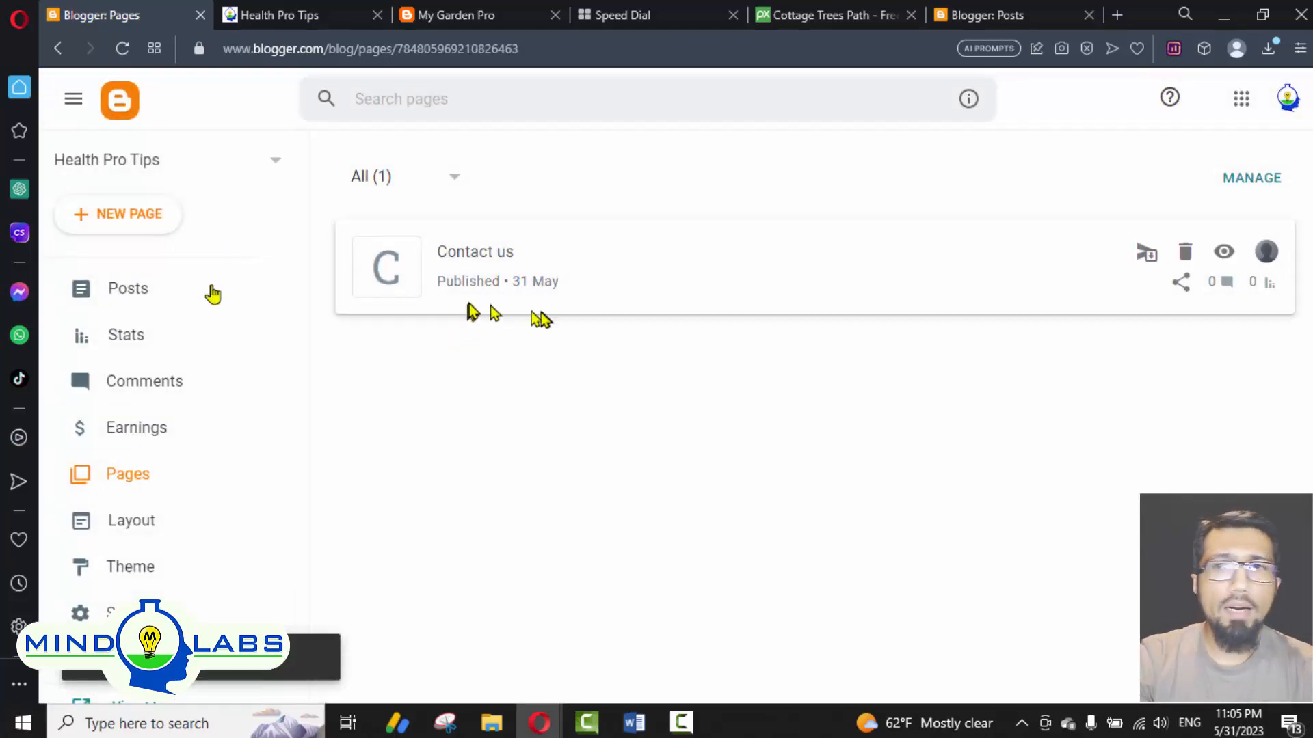
Step: Start another new page titled "Privacy Policy" and place the cursor in its empty body
{"action": "left_click", "coordinate": [140, 214]}
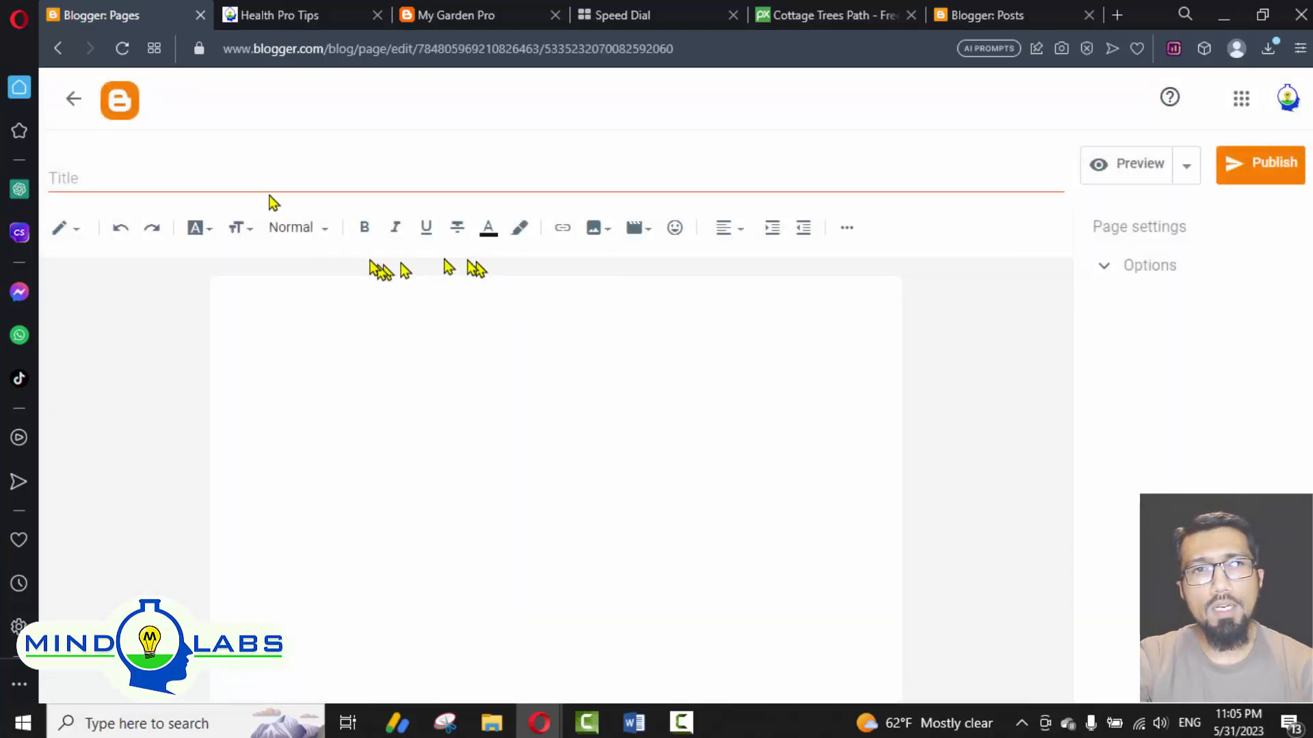
{"action": "left_click", "coordinate": [250, 177]}
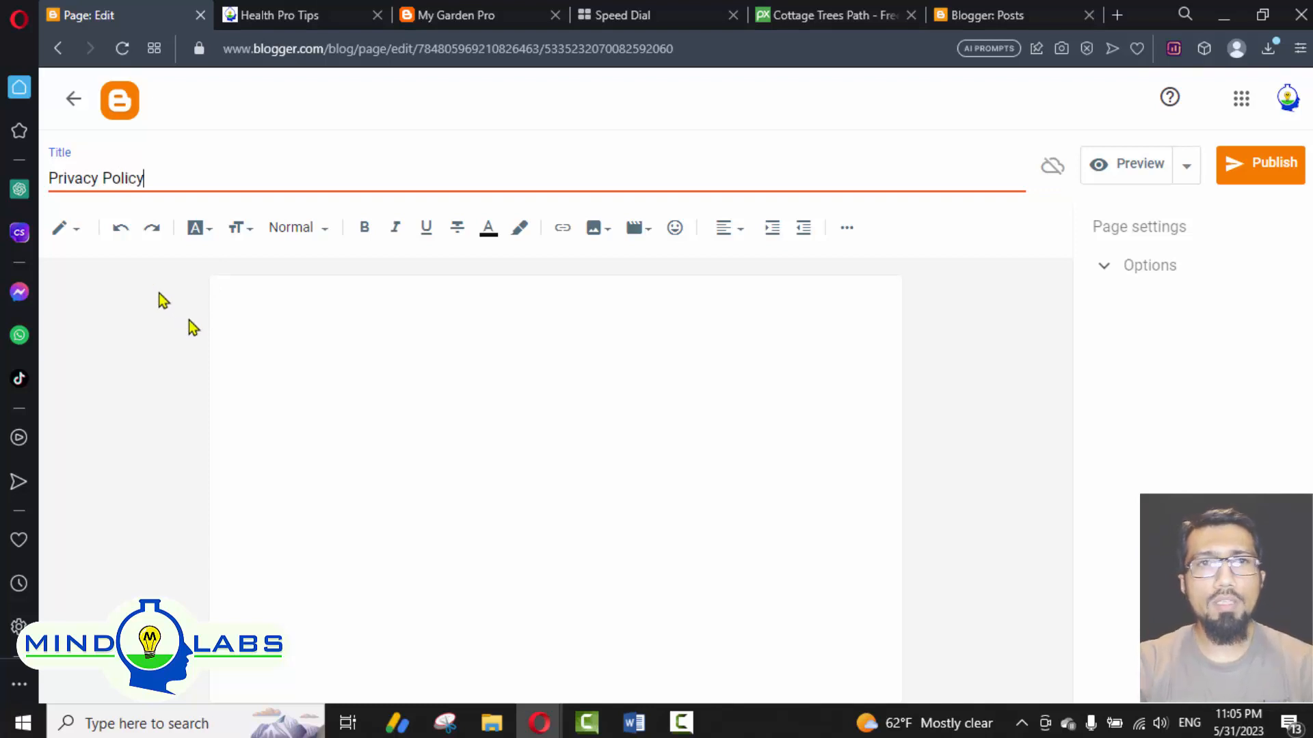
{"action": "left_click", "coordinate": [345, 291]}
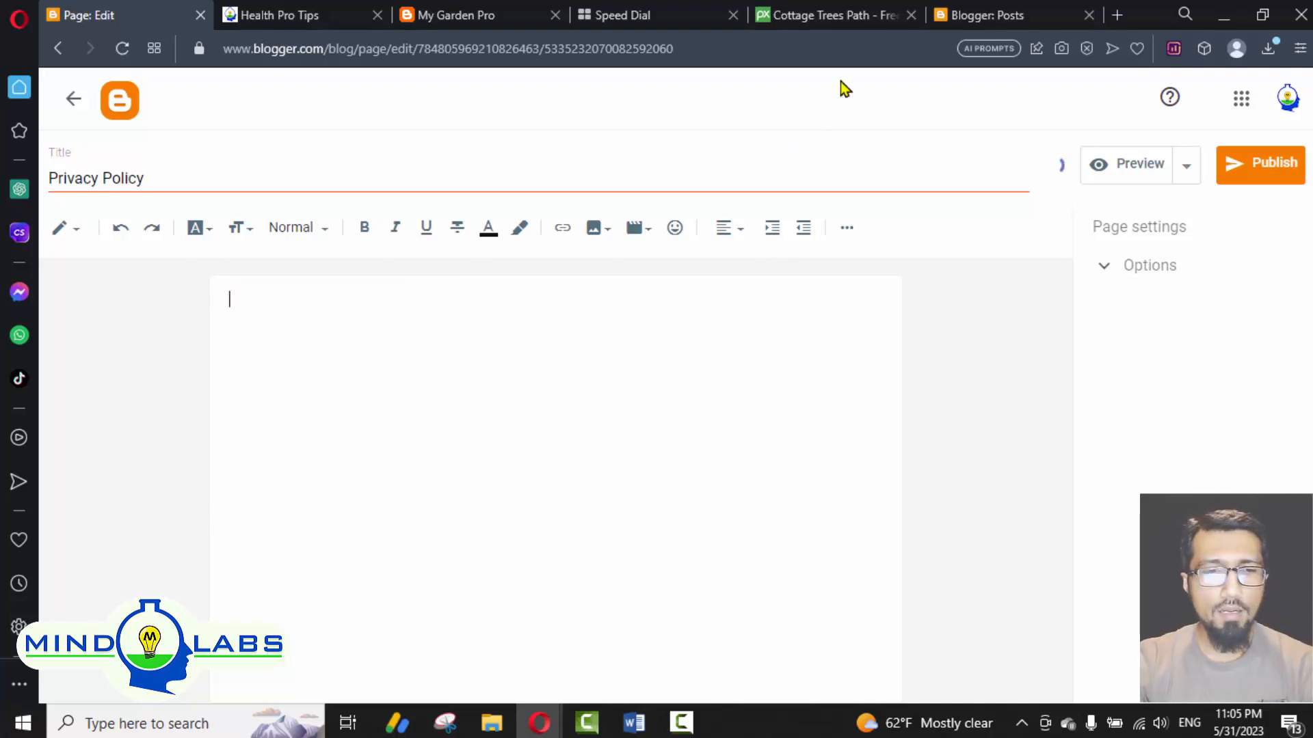
Step: Switch to the ChatGPT window, open the Blog Privacy Policy chat and review its first prompt, highlighting the blog name My Garden Pro
{"action": "key", "text": "alt+Tab"}
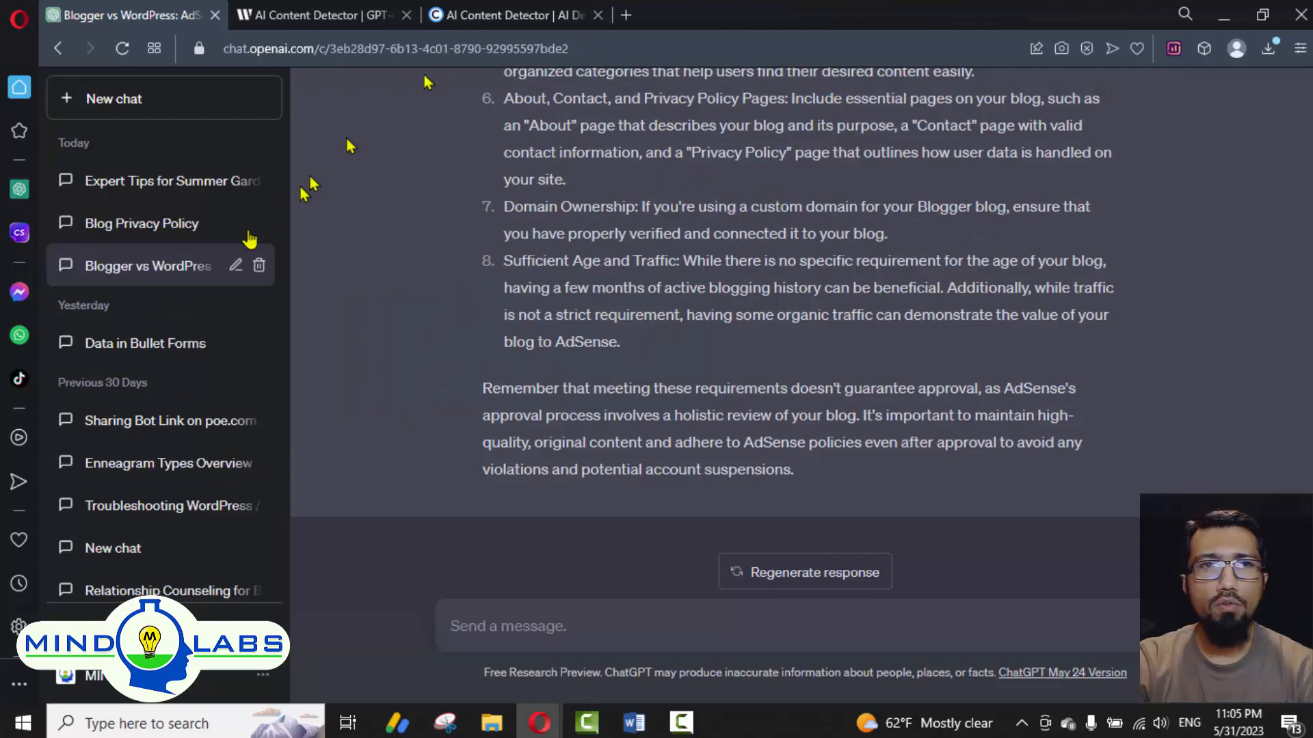
{"action": "left_click", "coordinate": [116, 226]}
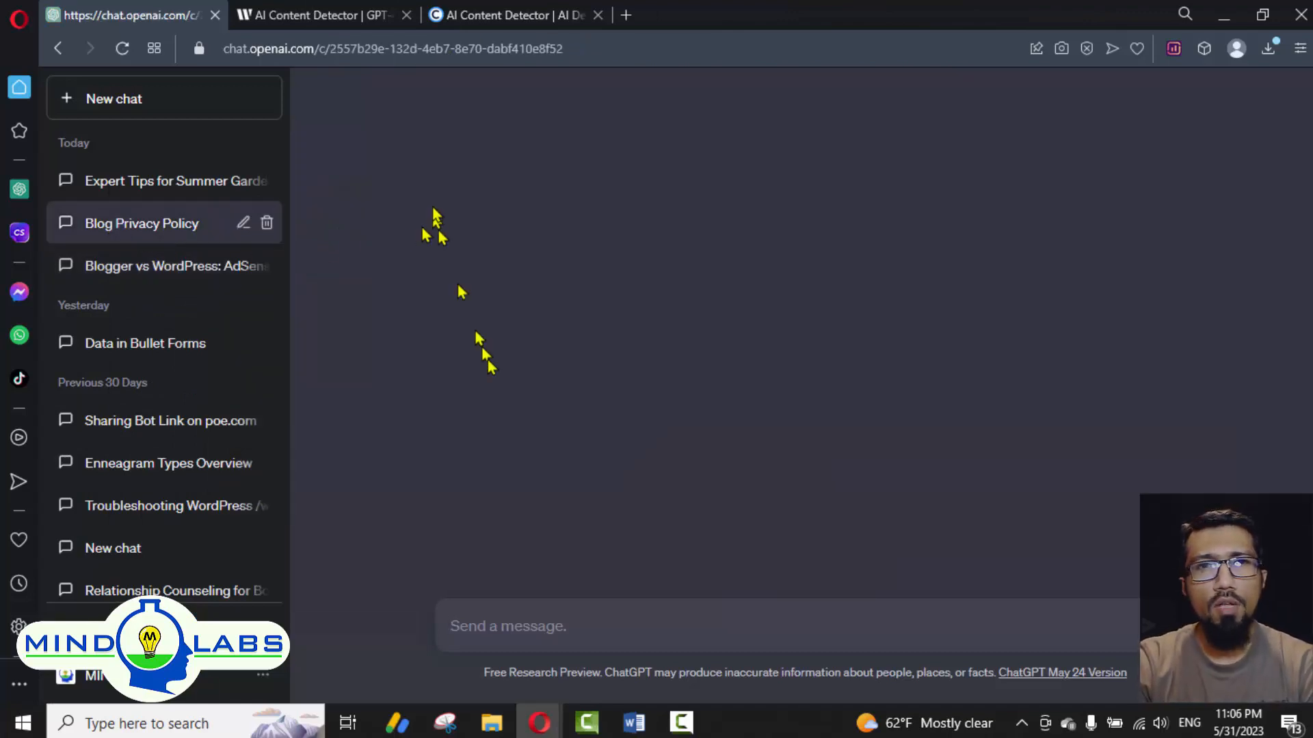
{"action": "scroll", "coordinate": [504, 378], "scroll_direction": "up", "scroll_amount": 10}
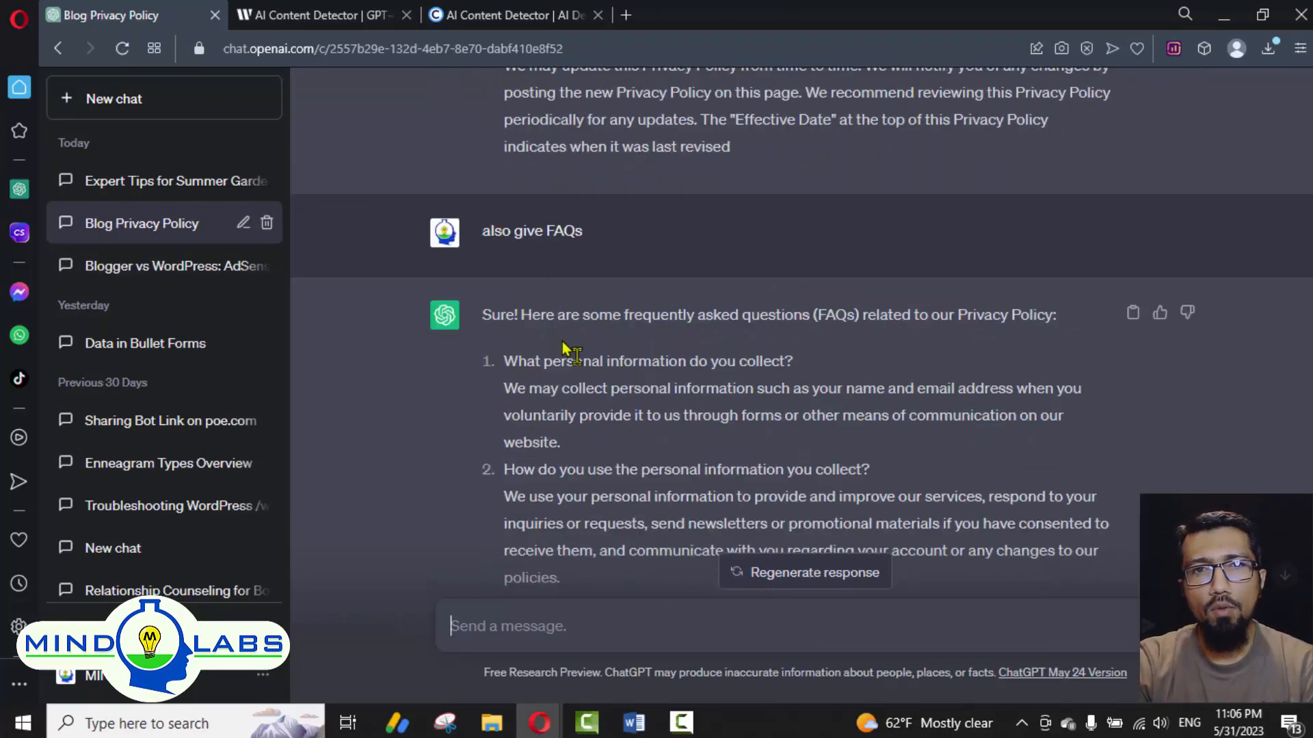
{"action": "scroll", "coordinate": [506, 280], "scroll_direction": "up", "scroll_amount": 15}
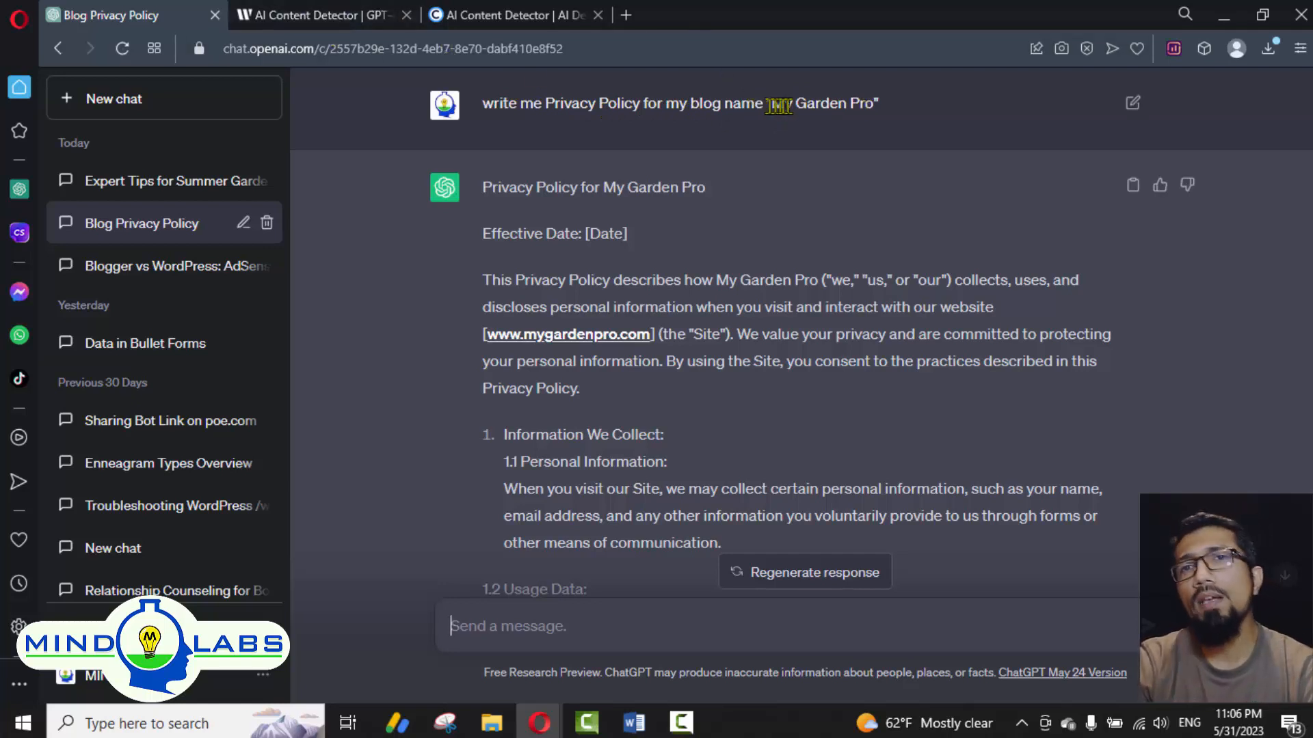
{"action": "left_click_drag", "start_coordinate": [780, 108], "coordinate": [875, 129]}
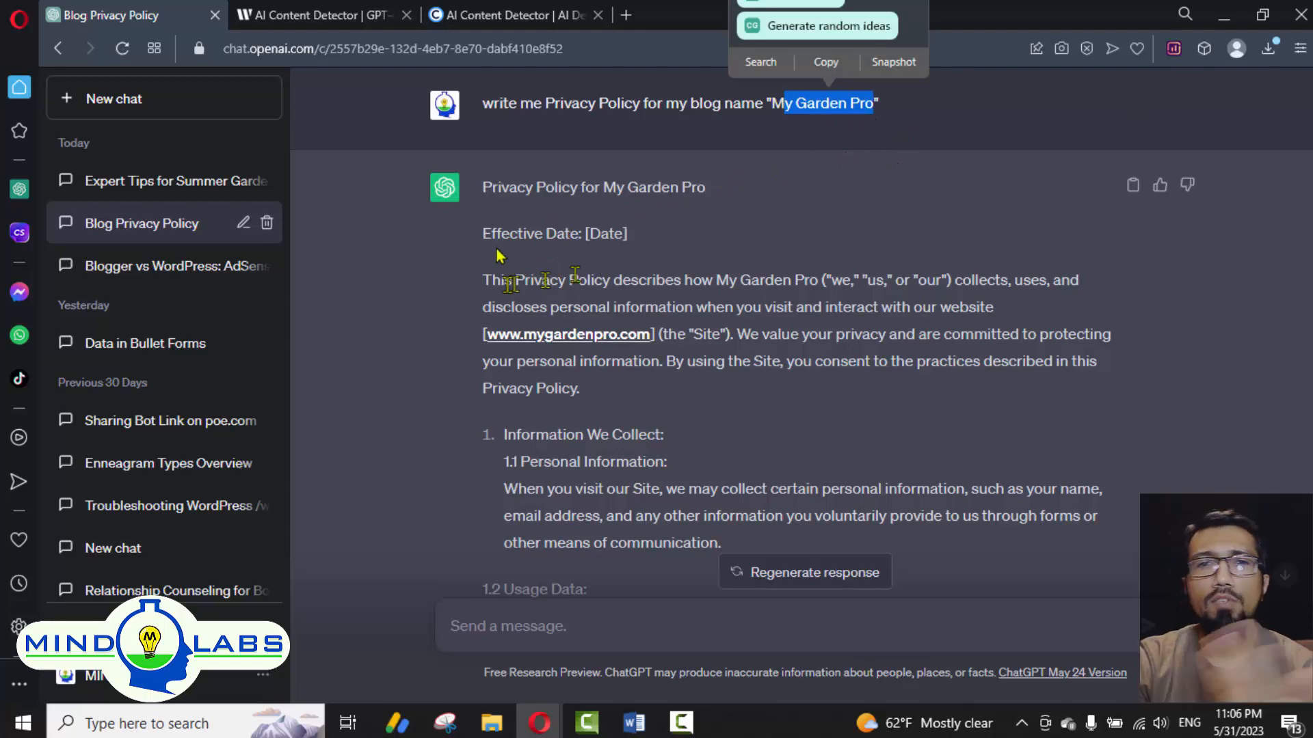
Step: Copy the full privacy policy response, from the title "Privacy Policy for My Garden Pro" through point 8, Changes to this Privacy Policy
{"action": "left_click_drag", "start_coordinate": [490, 189], "coordinate": [669, 280]}
{"action": "scroll", "coordinate": [673, 291], "scroll_direction": "down", "scroll_amount": 15}
{"action": "scroll", "coordinate": [681, 301], "scroll_direction": "up", "scroll_amount": 8}
{"action": "scroll", "coordinate": [682, 301], "scroll_direction": "up", "scroll_amount": 7}
{"action": "scroll", "coordinate": [676, 322], "scroll_direction": "down", "scroll_amount": 4}
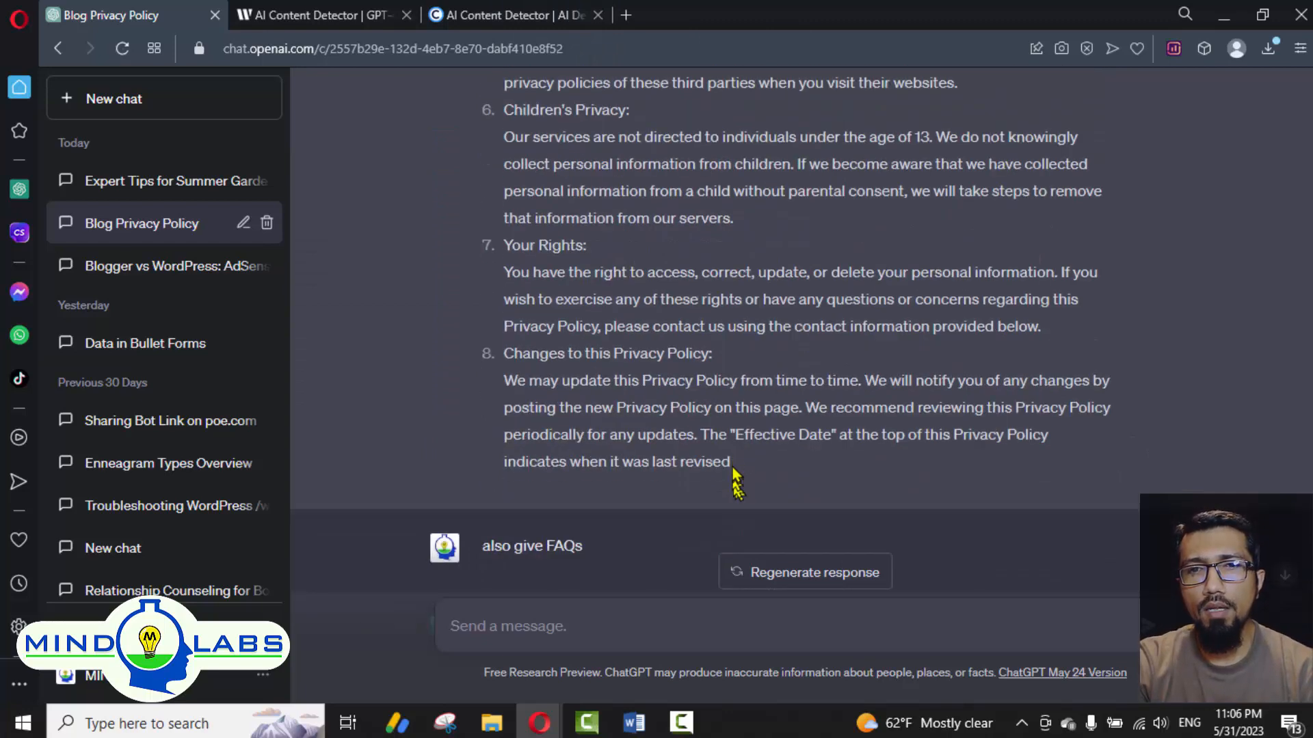
{"action": "left_click", "coordinate": [732, 472], "text": "shift"}
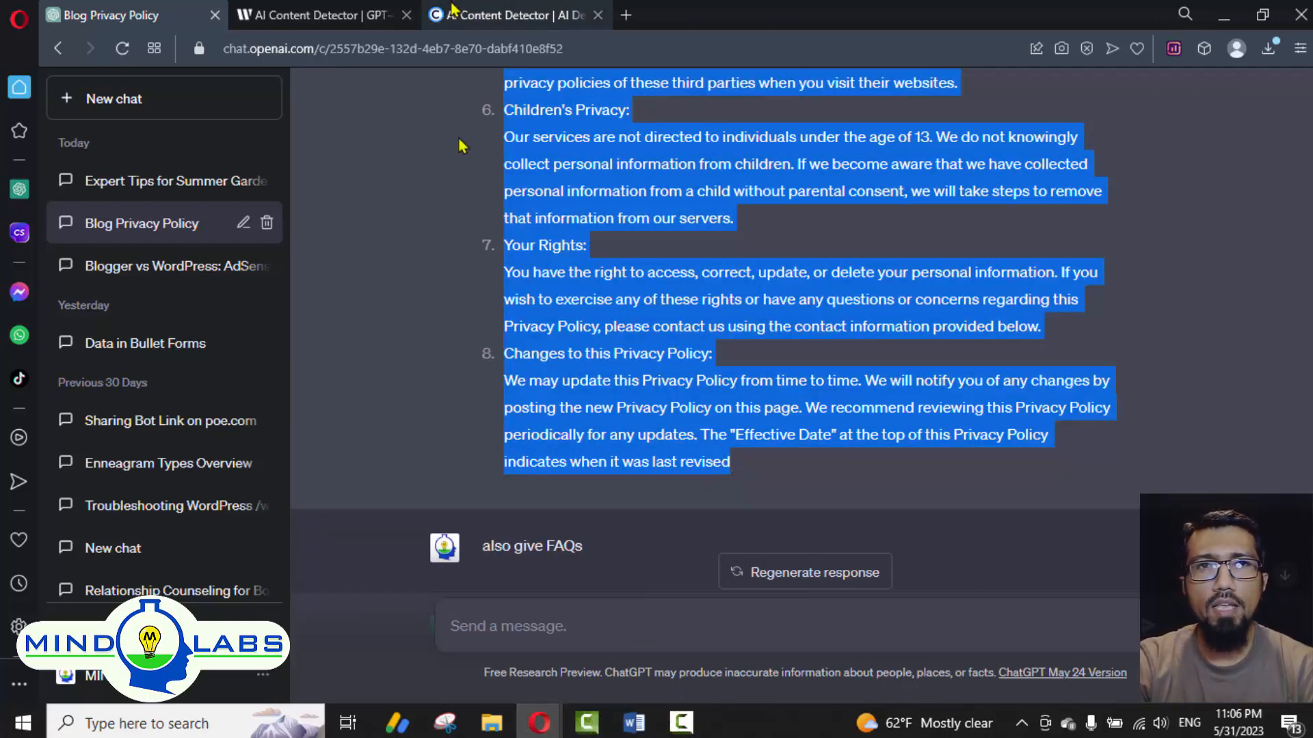
Step: Switch to the Blogger page editor, try pasting the copied policy into the Privacy Policy page body, and undo the paste
{"action": "left_click", "coordinate": [539, 723]}
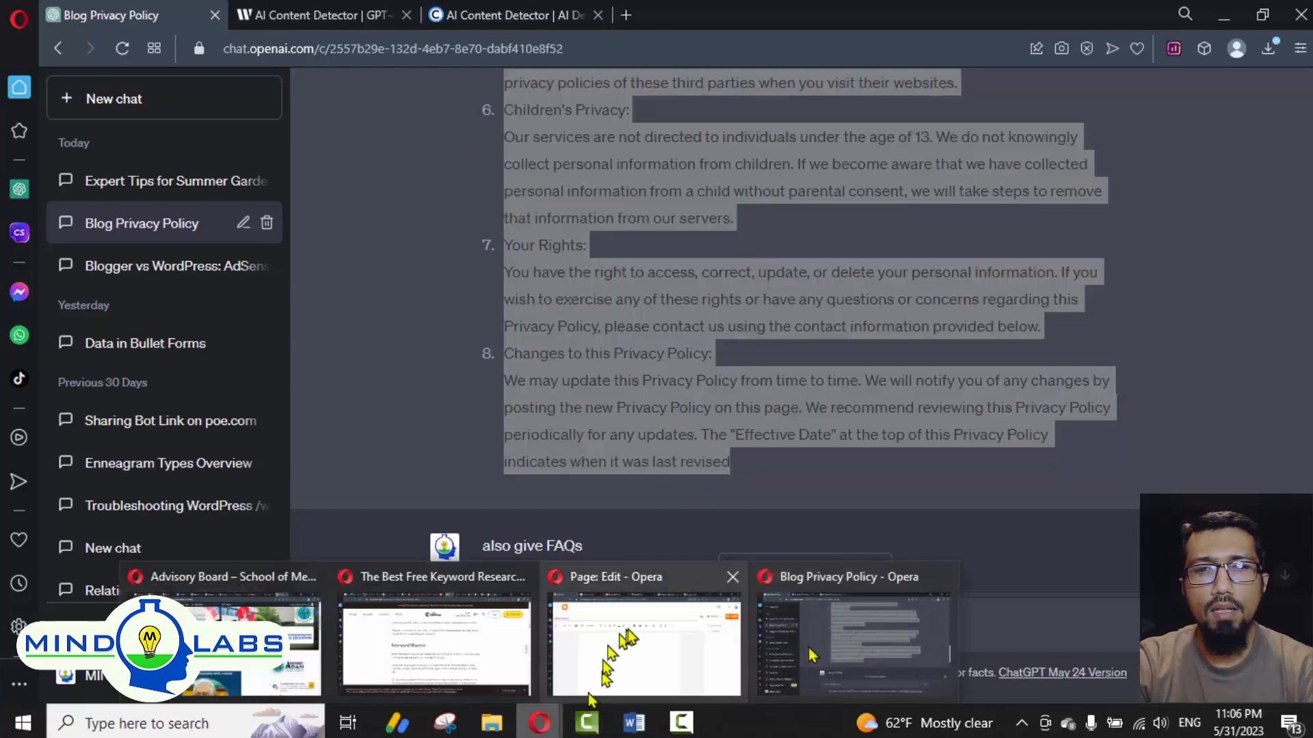
{"action": "left_click", "coordinate": [708, 637]}
{"action": "left_click", "coordinate": [530, 398]}
{"action": "key", "text": "ctrl+v"}
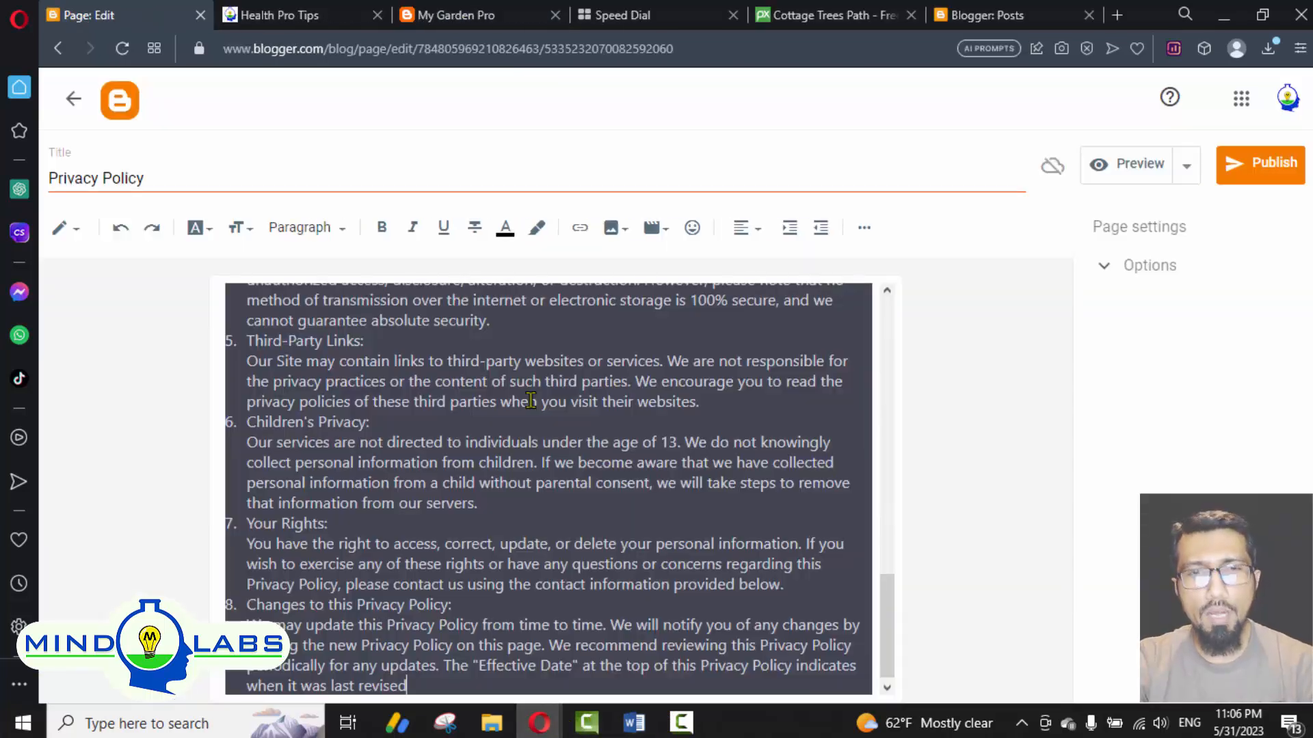
{"action": "key", "text": "ctrl+z"}
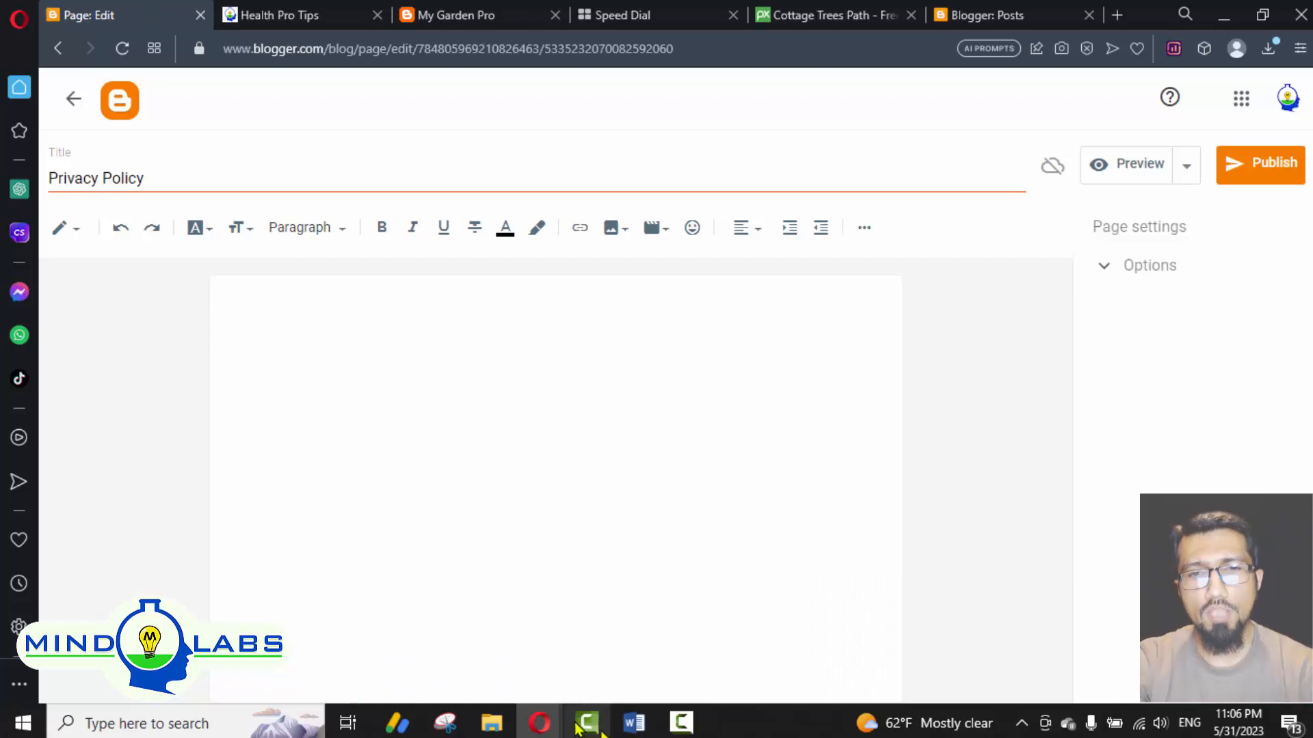
Step: Switch to Word and paste the copied privacy policy into the blank document using the Merge Formatting option
{"action": "left_click", "coordinate": [630, 728]}
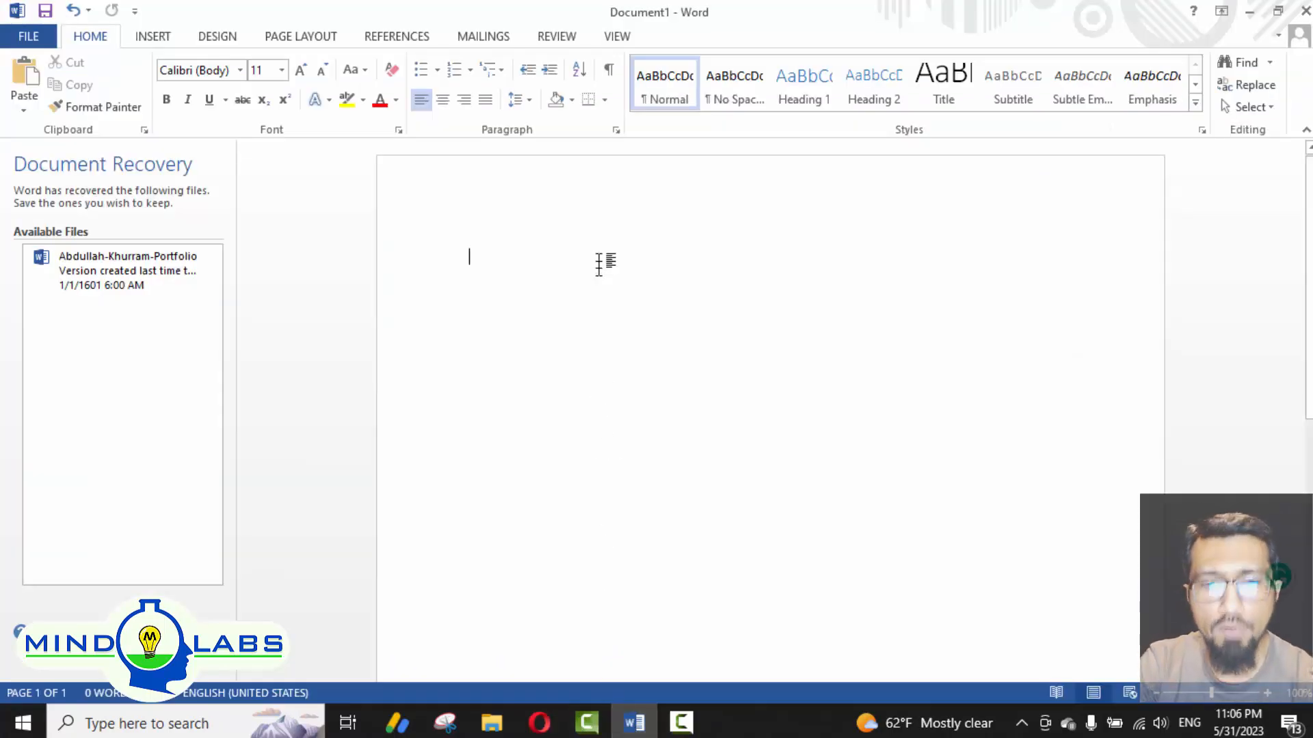
{"action": "key", "text": "ctrl+v"}
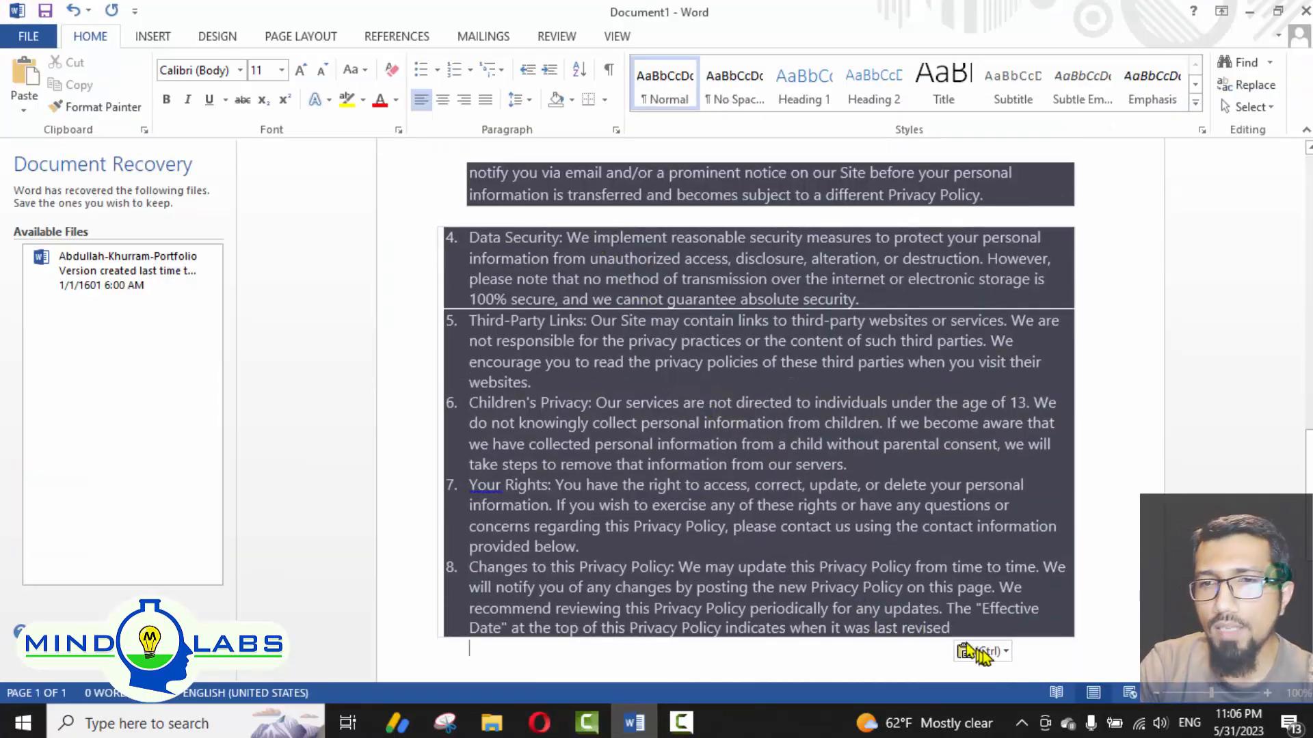
{"action": "left_click", "coordinate": [985, 653]}
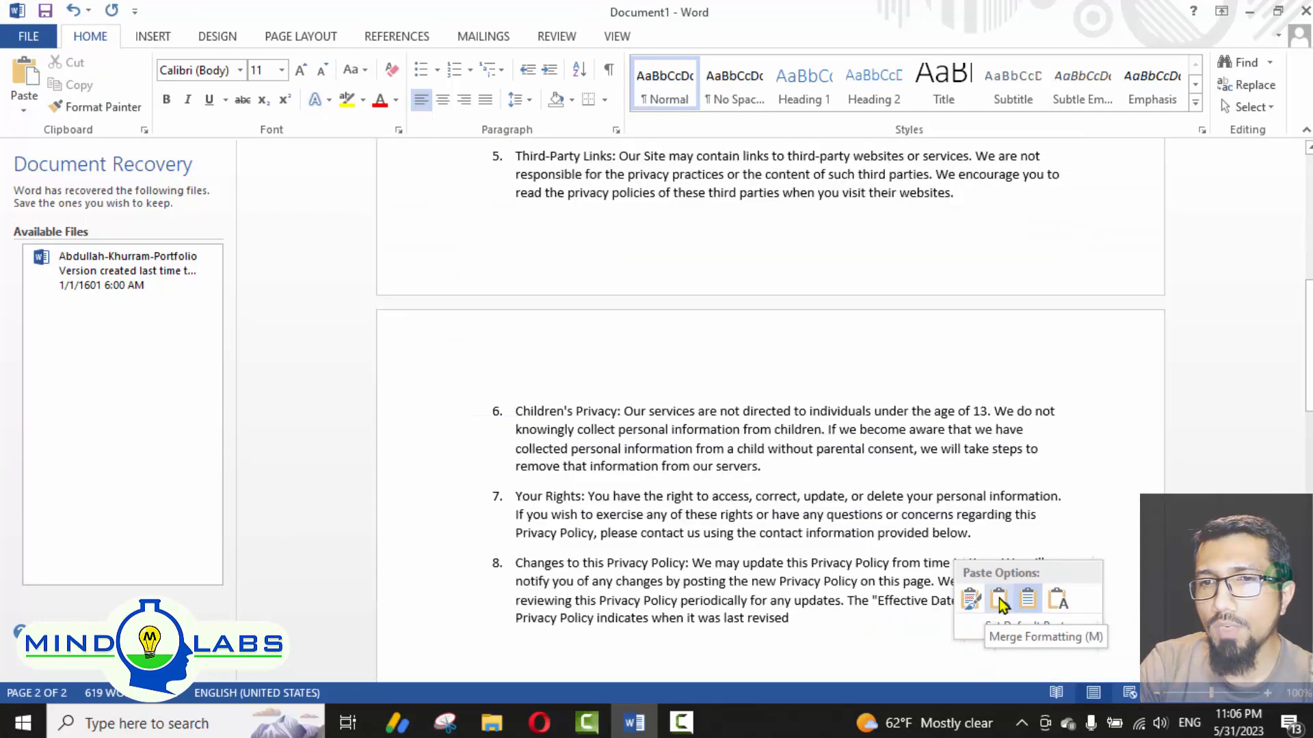
{"action": "left_click", "coordinate": [999, 603]}
{"action": "scroll", "coordinate": [743, 498], "scroll_direction": "up", "scroll_amount": 3}
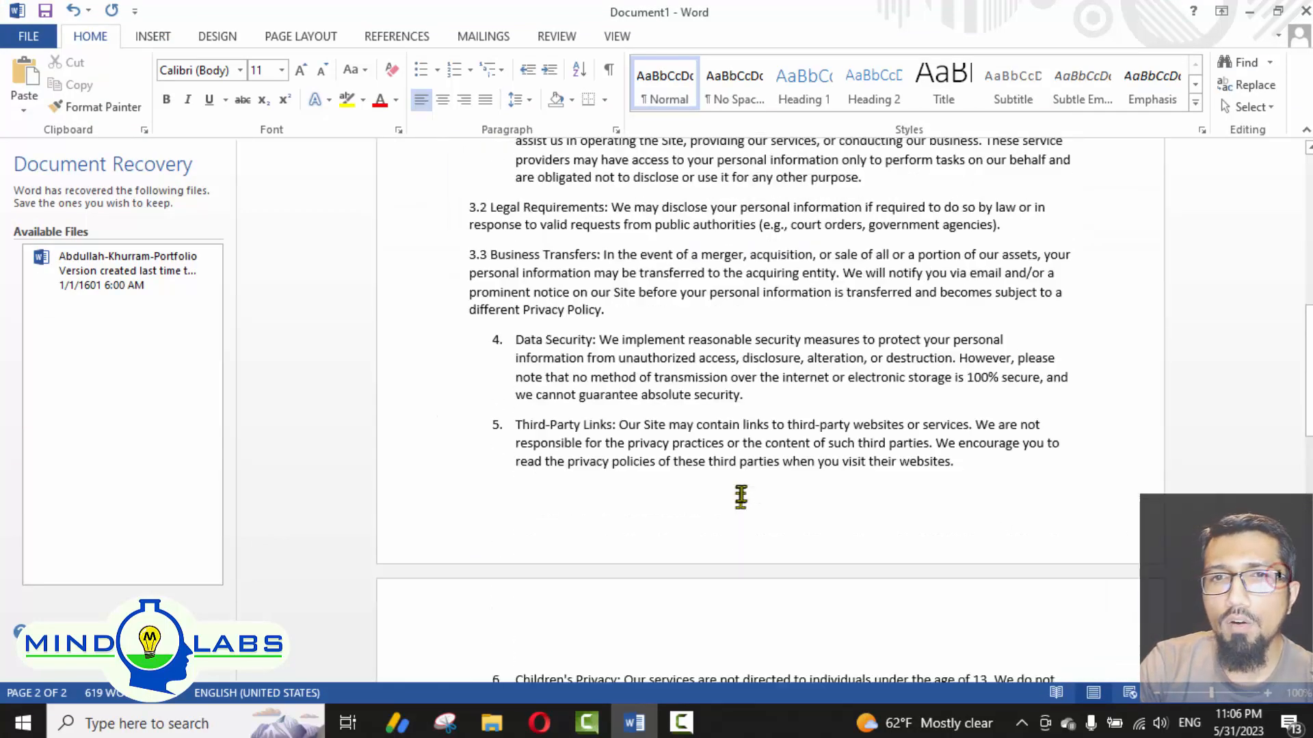
{"action": "scroll", "coordinate": [741, 487], "scroll_direction": "down", "scroll_amount": 4}
Step: Copy the entire privacy policy from the Word document and paste it into the Privacy Policy page body in Blogger
{"action": "left_click", "coordinate": [827, 549]}
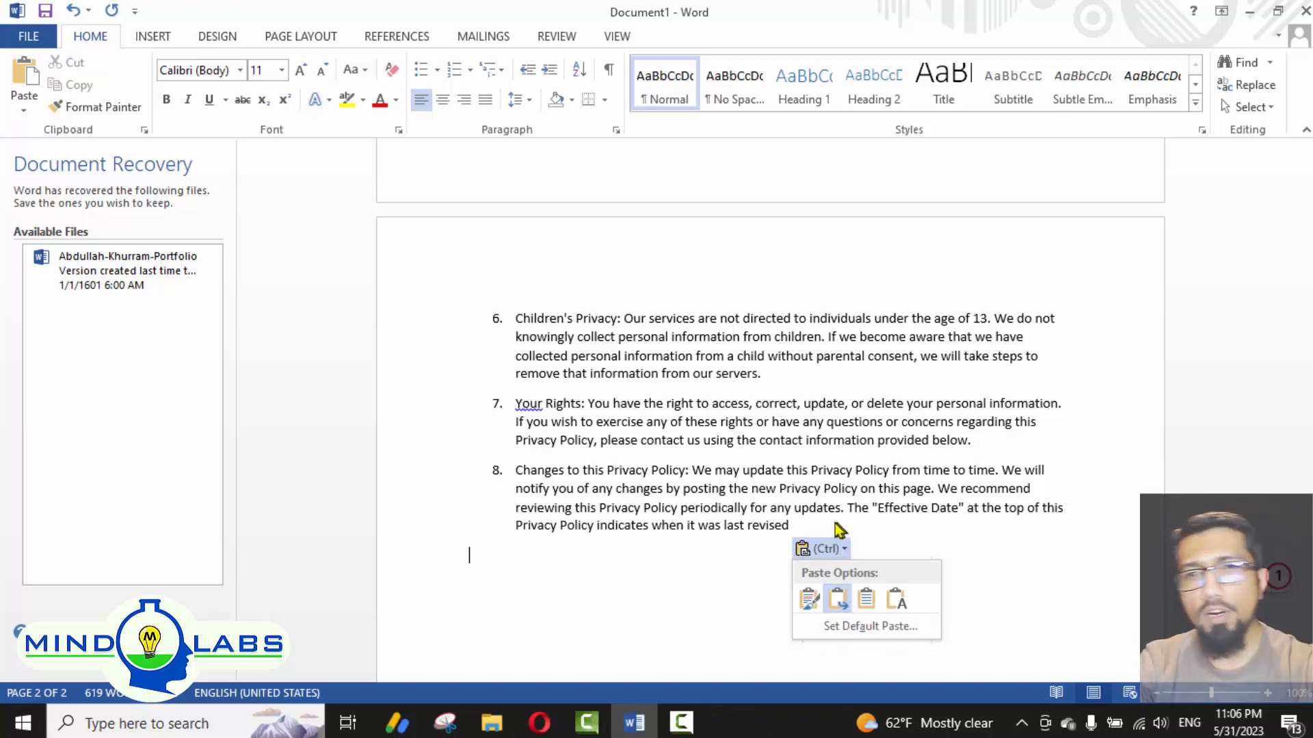
{"action": "left_click", "coordinate": [835, 523]}
{"action": "left_click_drag", "start_coordinate": [826, 527], "coordinate": [301, 188]}
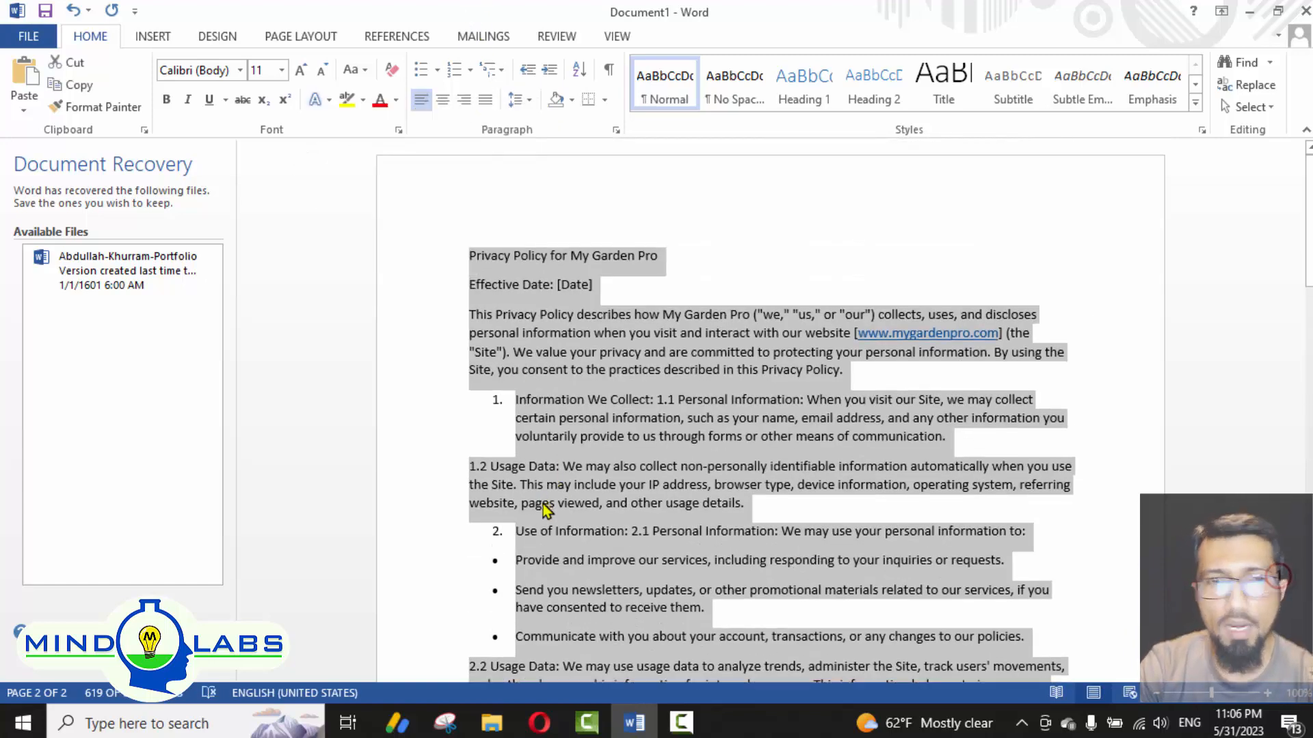
{"action": "key", "text": "alt+Tab"}
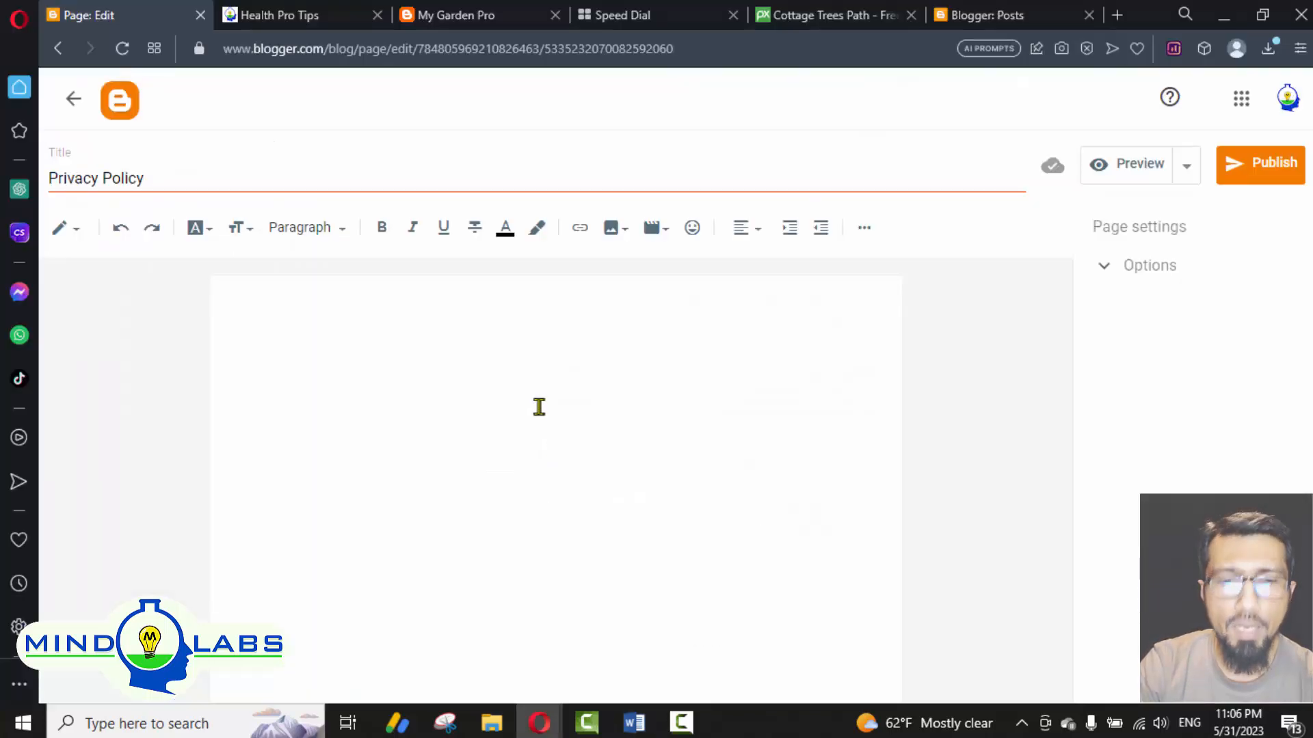
{"action": "left_click", "coordinate": [539, 406]}
{"action": "key", "text": "ctrl+v"}
{"action": "scroll", "coordinate": [410, 390], "scroll_direction": "up", "scroll_amount": 10}
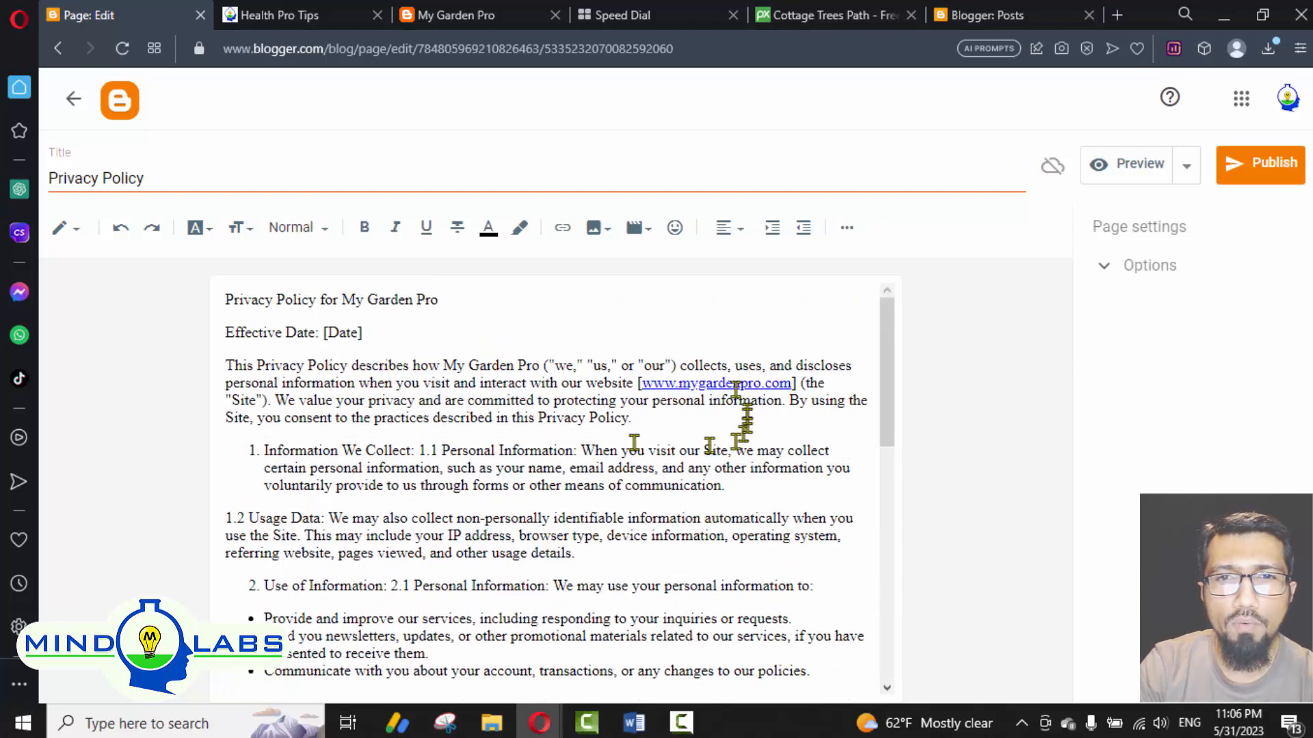
Step: Replace the effective date placeholder inside the brackets with 31-05-2023
{"action": "double_click", "coordinate": [344, 333]}
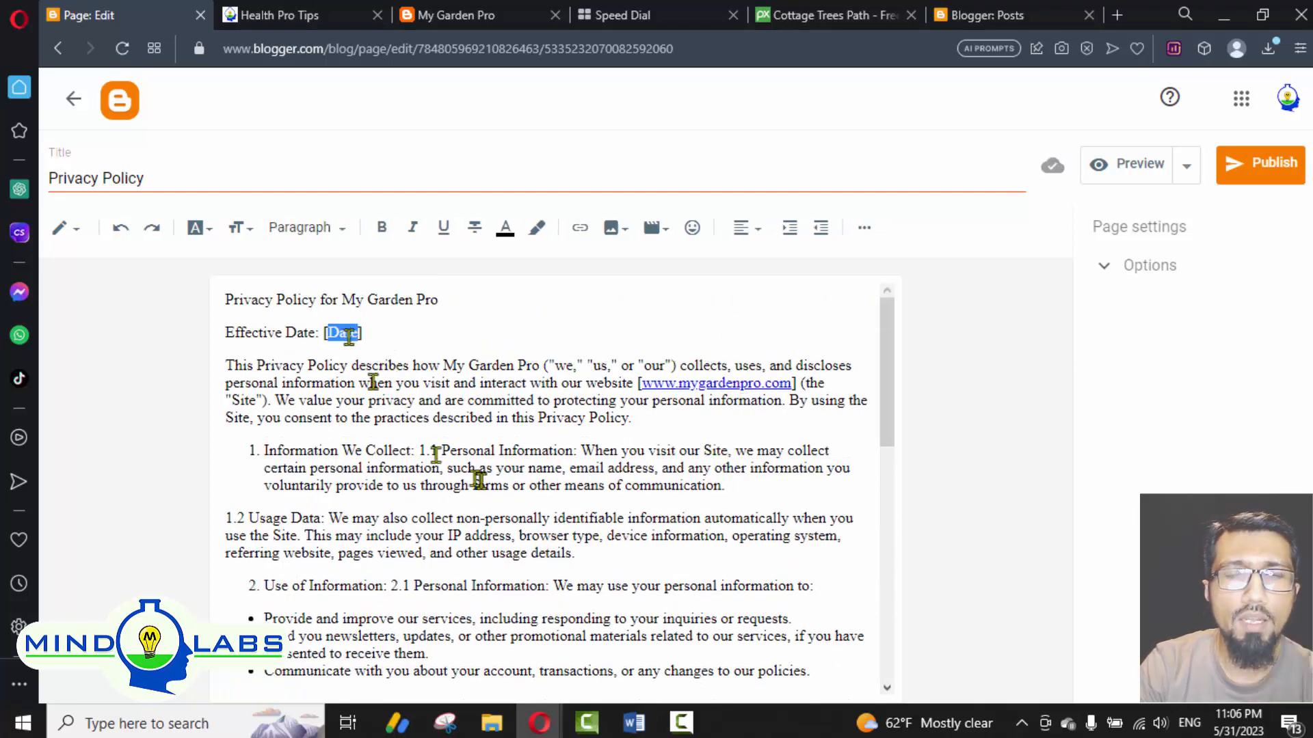
{"action": "key", "text": "BackSpace"}
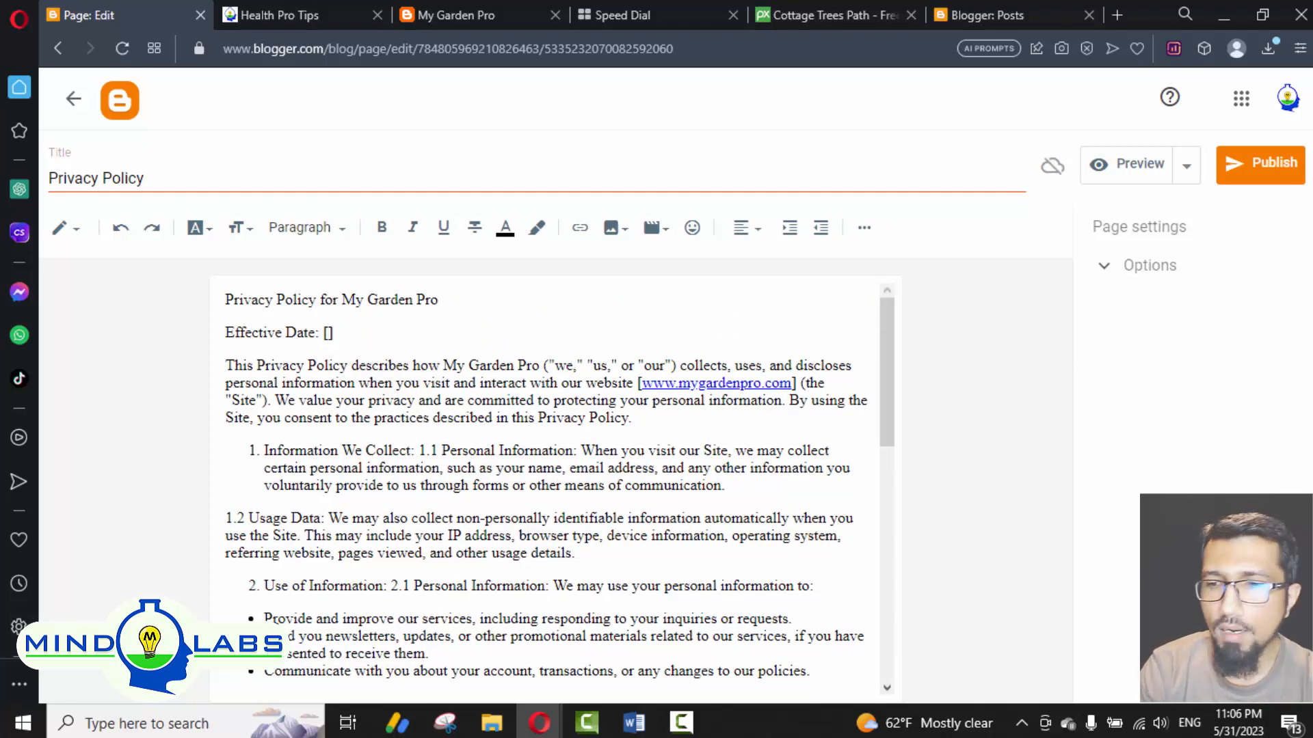
{"action": "type", "text": "31-05-2023"}
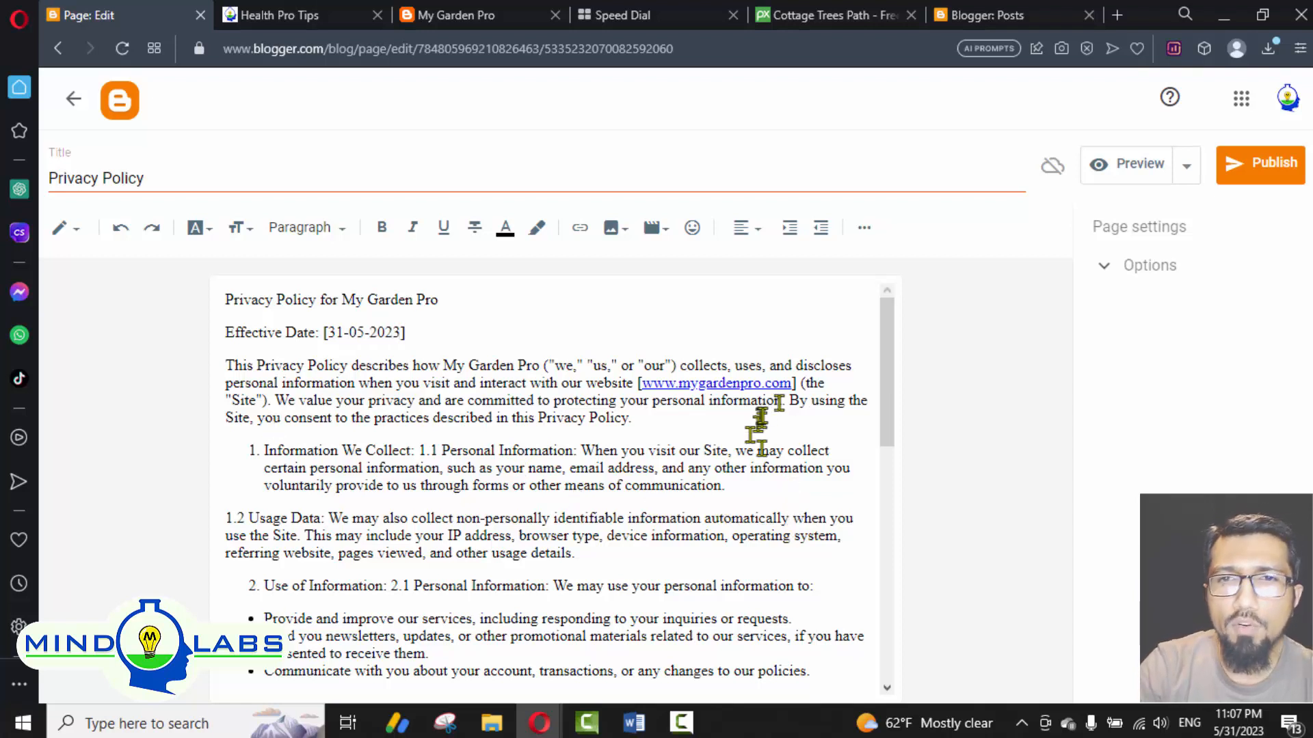
{"action": "left_click_drag", "start_coordinate": [761, 383], "coordinate": [678, 383]}
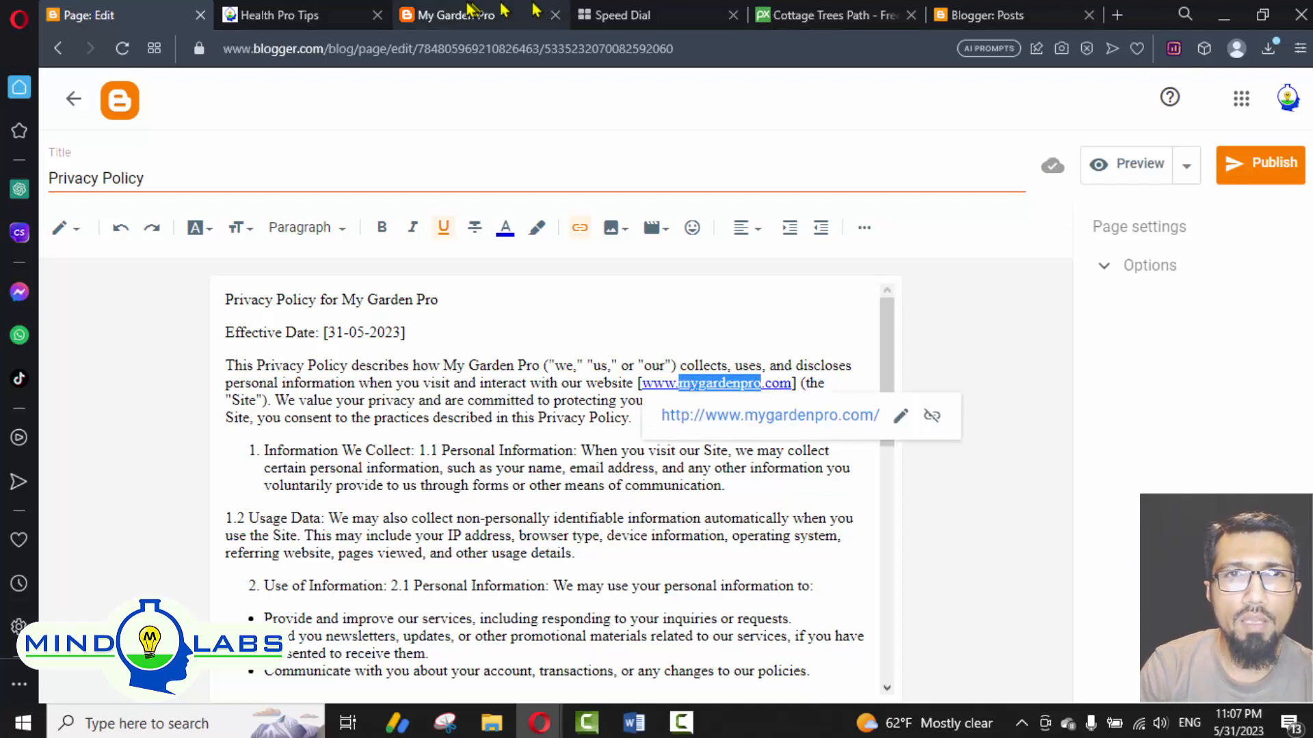
{"action": "left_click", "coordinate": [301, 10]}
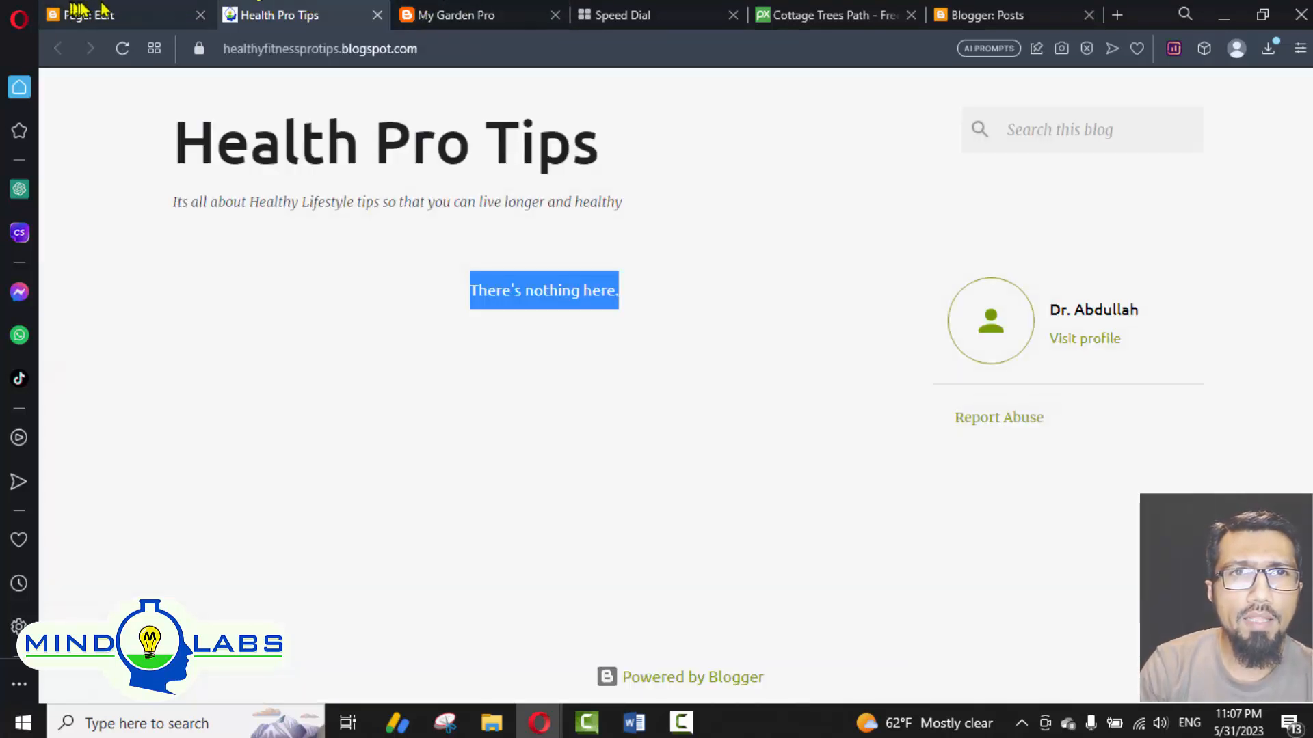
{"action": "left_click", "coordinate": [126, 10]}
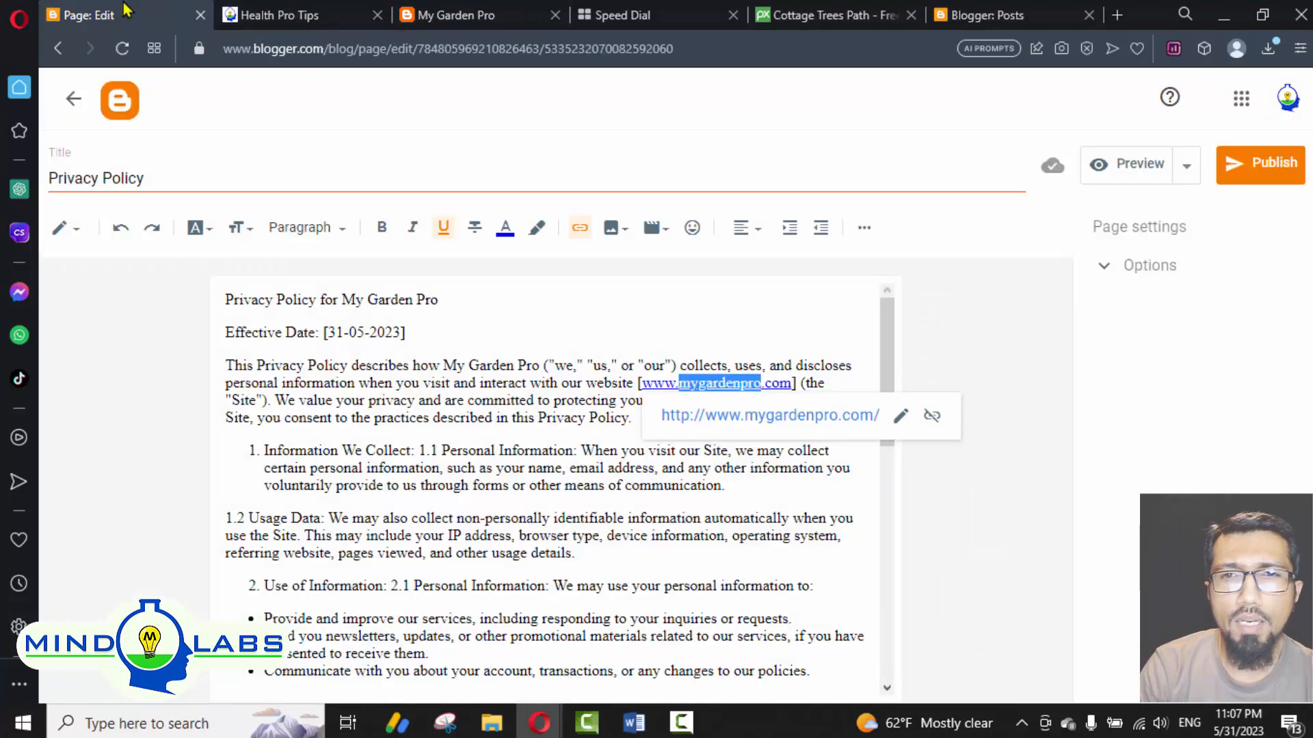
{"action": "type", "text": "healthyf"}
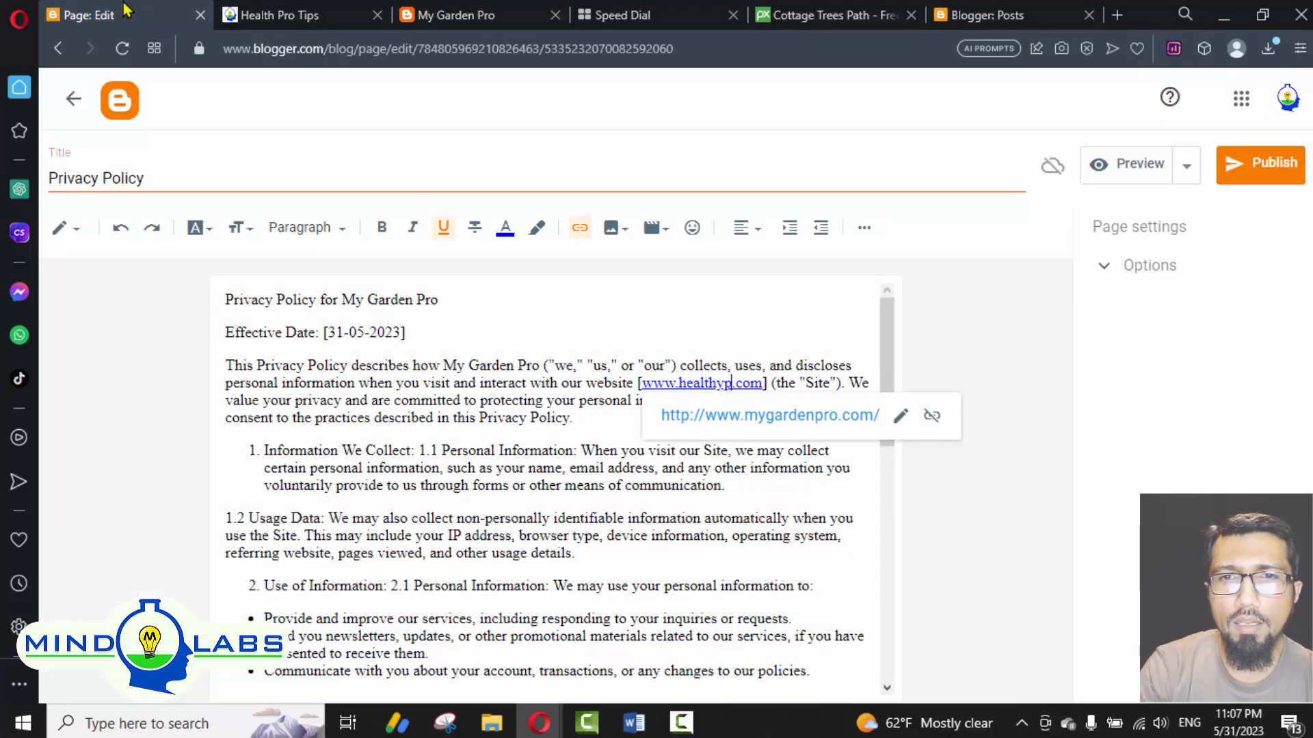
{"action": "type", "text": "itnessprotips.blogspot.com] (the \"Site\"). We value yo"}
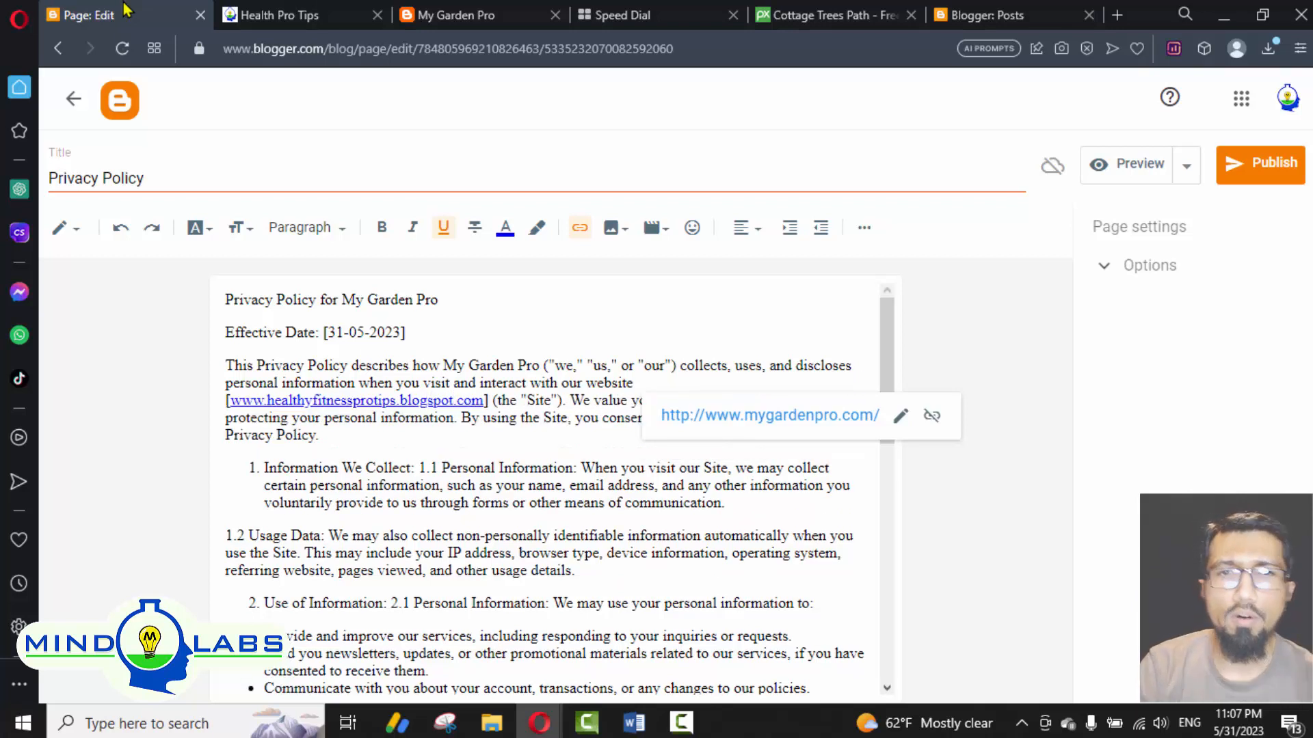
{"action": "left_click", "coordinate": [503, 444]}
Step: Review the policy text through to point 8 and publish the Privacy Policy page
{"action": "scroll", "coordinate": [513, 433], "scroll_direction": "down", "scroll_amount": 10}
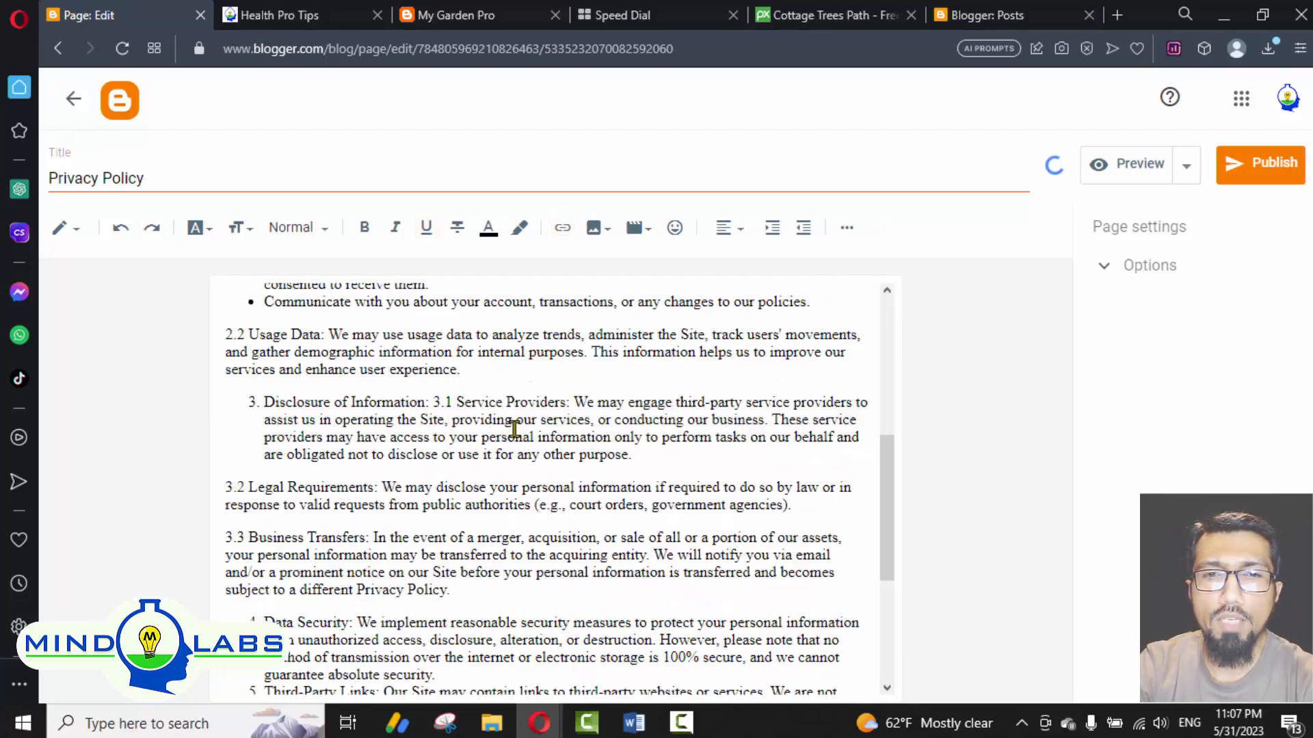
{"action": "scroll", "coordinate": [514, 429], "scroll_direction": "down", "scroll_amount": 1}
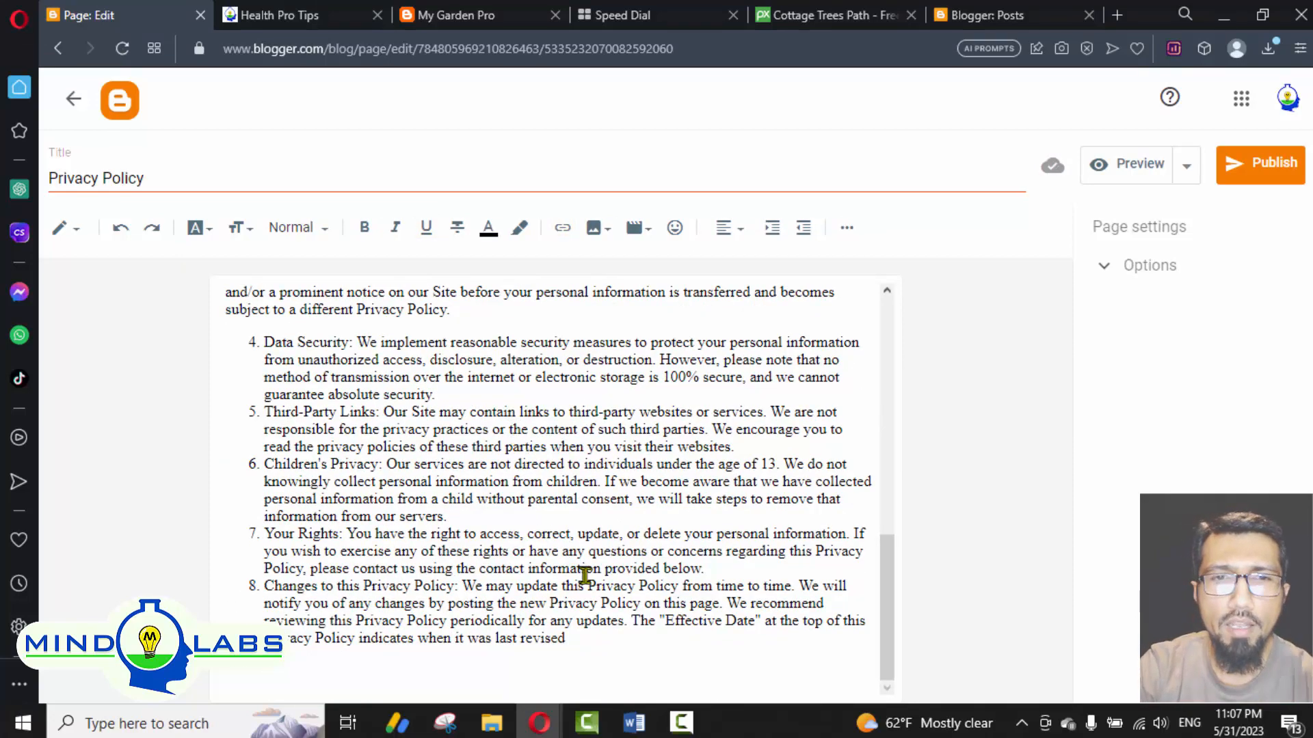
{"action": "scroll", "coordinate": [563, 670], "scroll_direction": "up", "scroll_amount": 10}
{"action": "scroll", "coordinate": [567, 675], "scroll_direction": "down", "scroll_amount": 10}
{"action": "scroll", "coordinate": [568, 676], "scroll_direction": "up", "scroll_amount": 10}
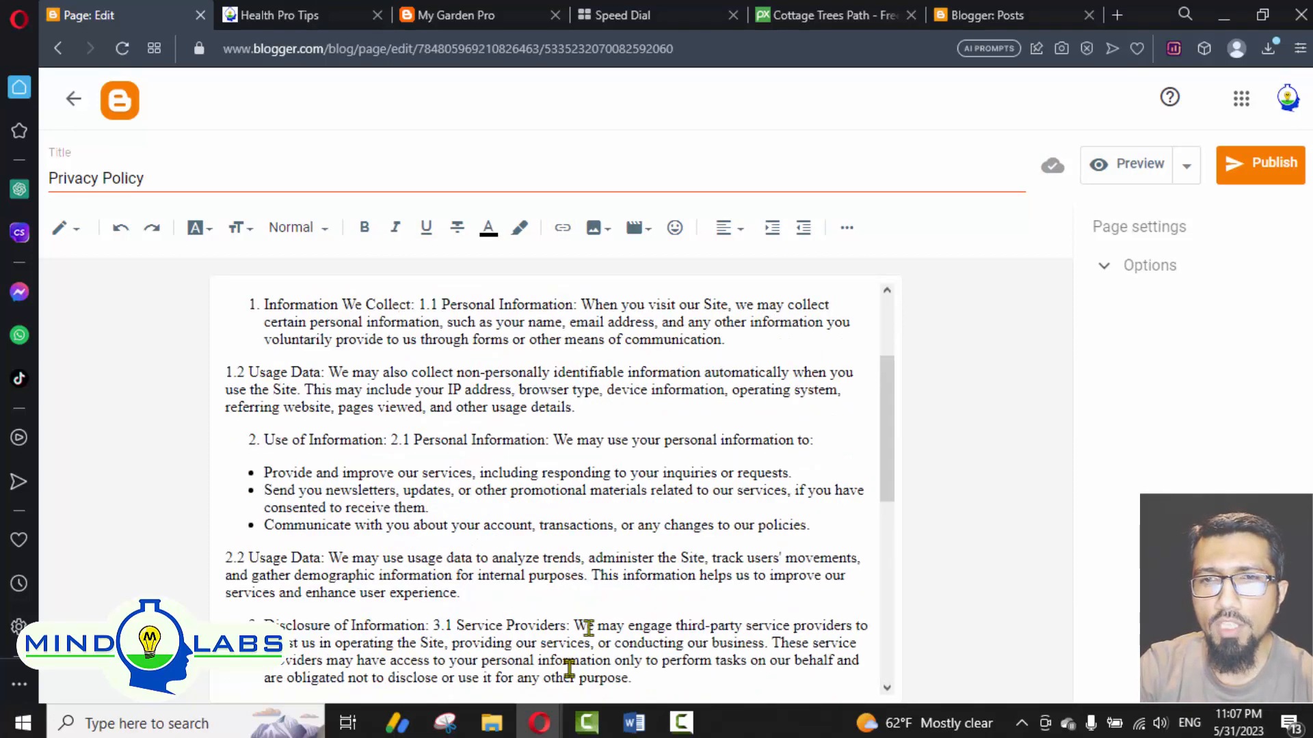
{"action": "left_click", "coordinate": [1249, 168]}
{"action": "left_click", "coordinate": [756, 432]}
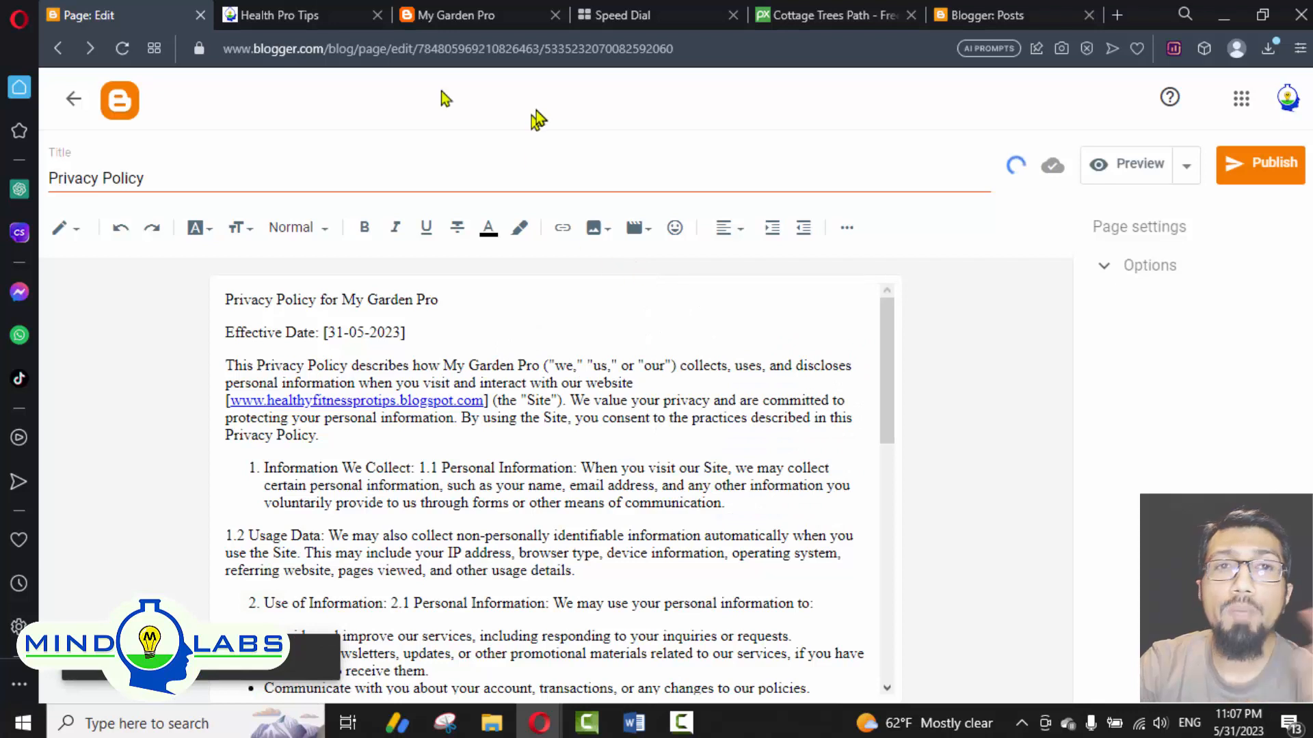
Step: Reload the live Health Pro Tips blog and compare its navigation menu with the Blogger list of published pages
{"action": "left_click", "coordinate": [273, 15]}
{"action": "left_click", "coordinate": [121, 48]}
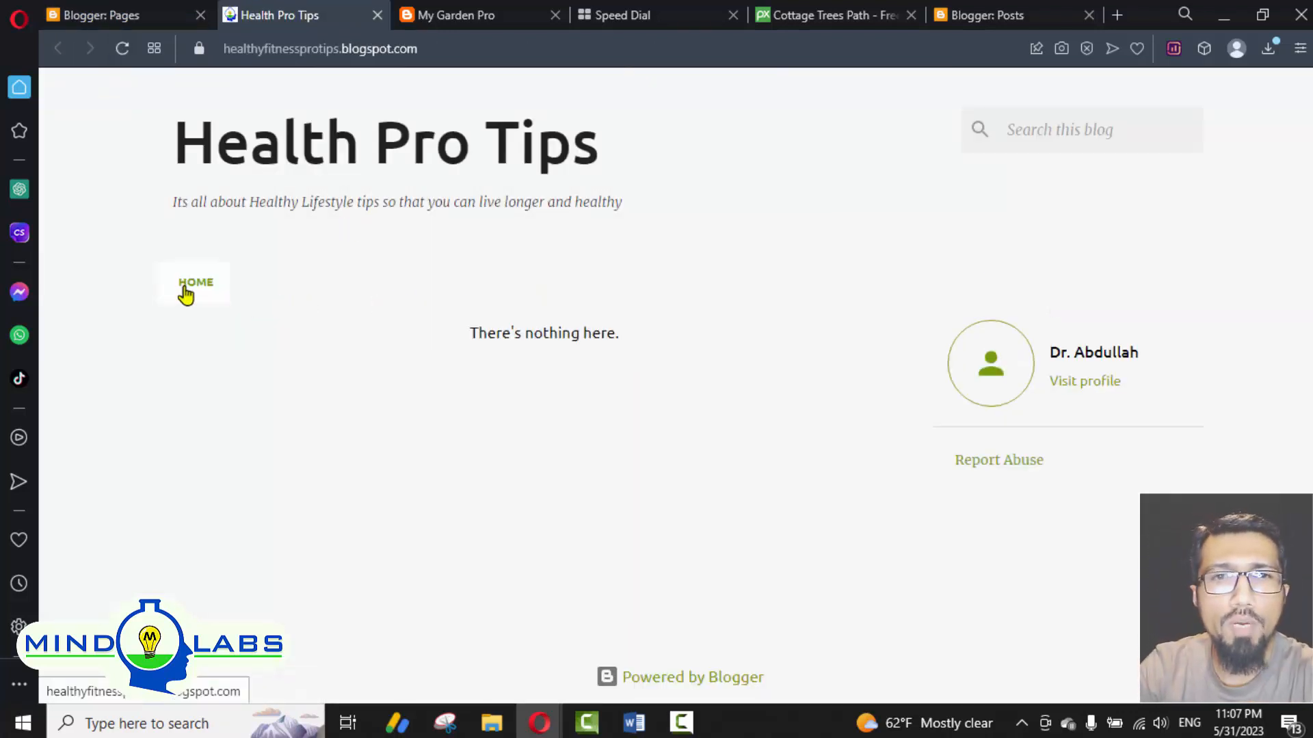
{"action": "left_click", "coordinate": [158, 13]}
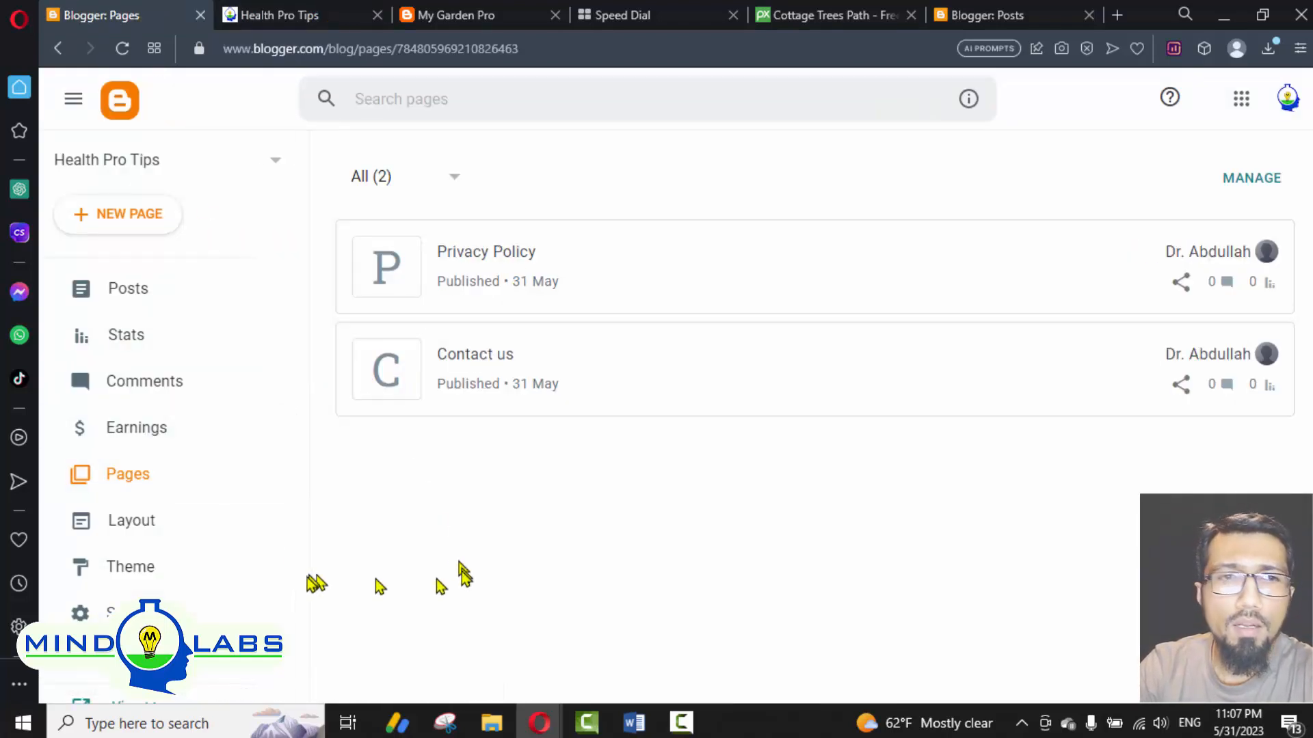
{"action": "left_click", "coordinate": [344, 10]}
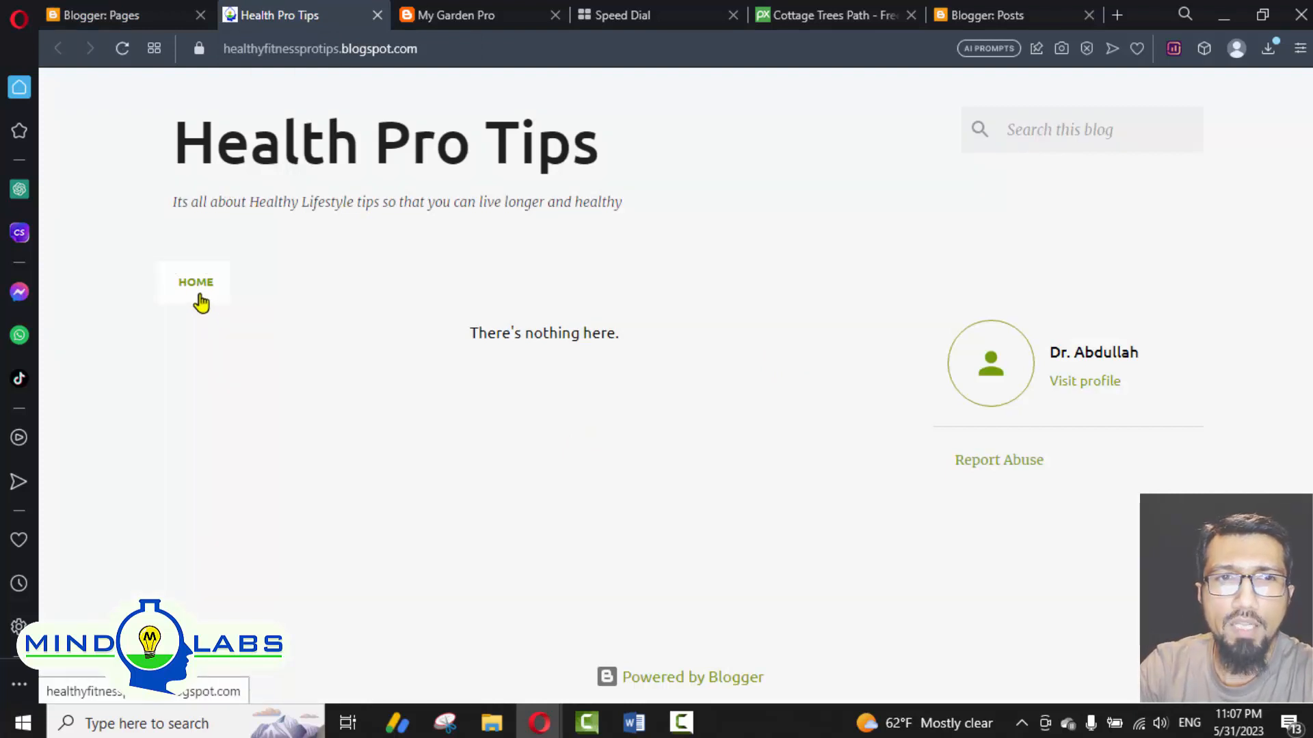
{"action": "left_click", "coordinate": [158, 15]}
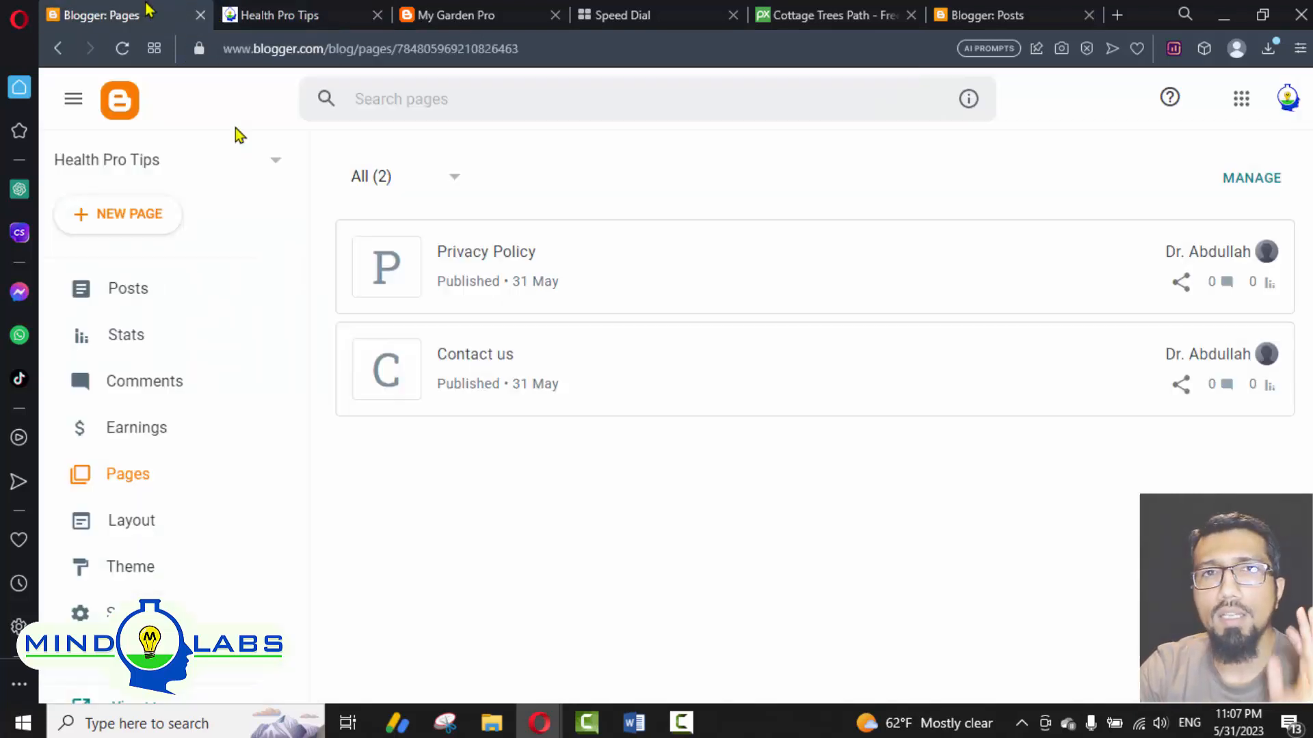
Step: Start a new blank page, look over the FAQs request and response in the ChatGPT privacy policy chat, and return to Blogger
{"action": "left_click", "coordinate": [130, 225]}
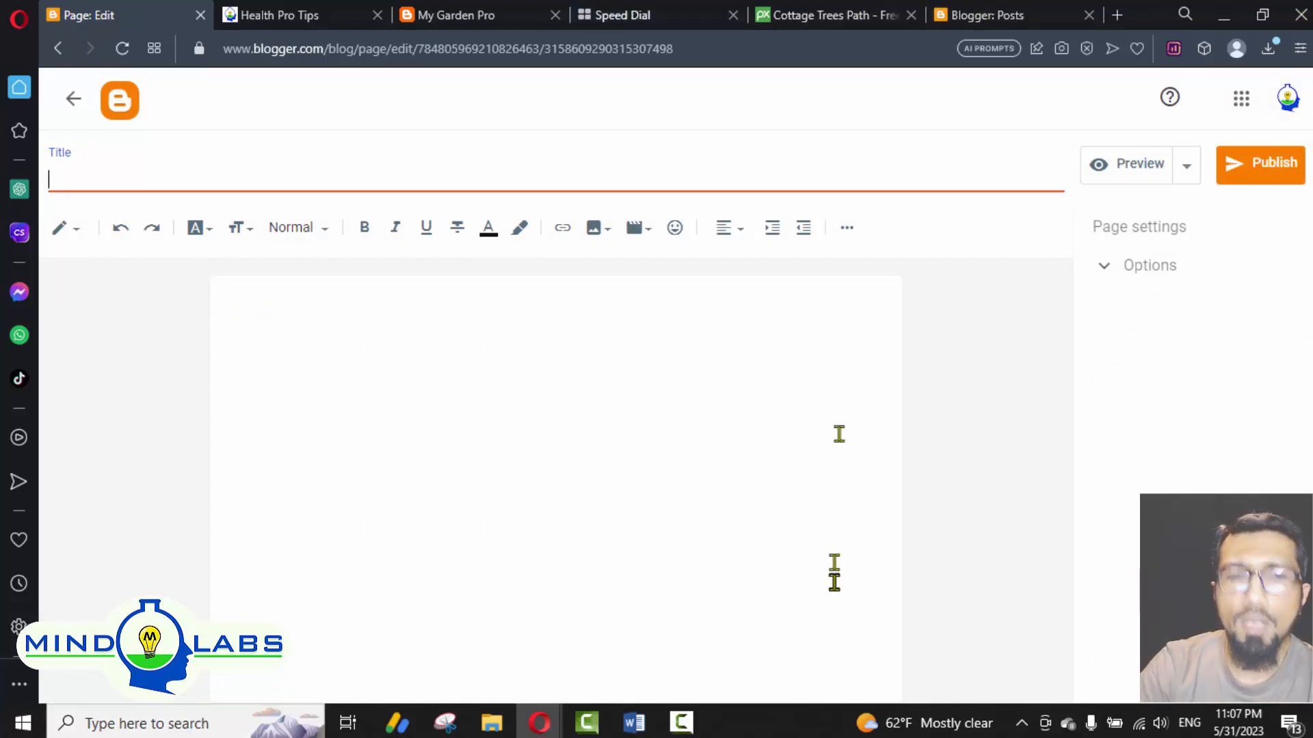
{"action": "key", "text": "alt+Tab"}
{"action": "key", "text": "alt+Tab"}
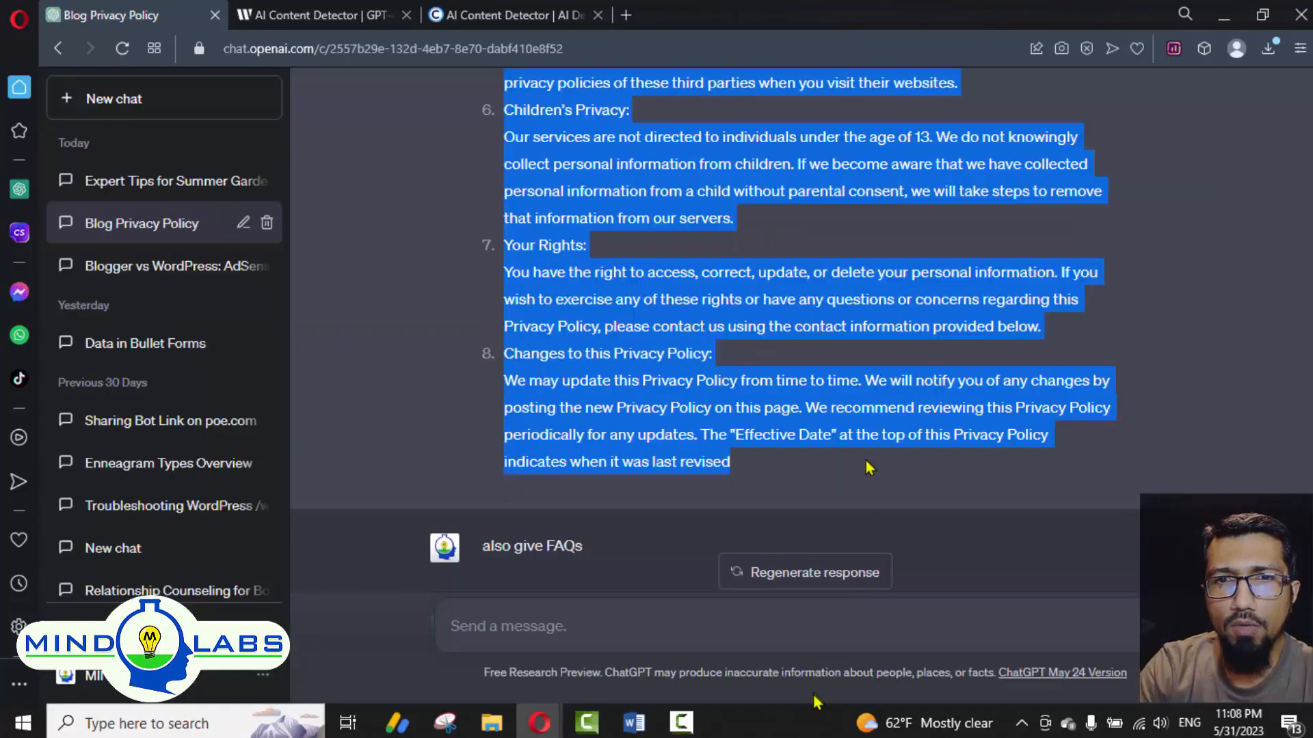
{"action": "left_click", "coordinate": [760, 373]}
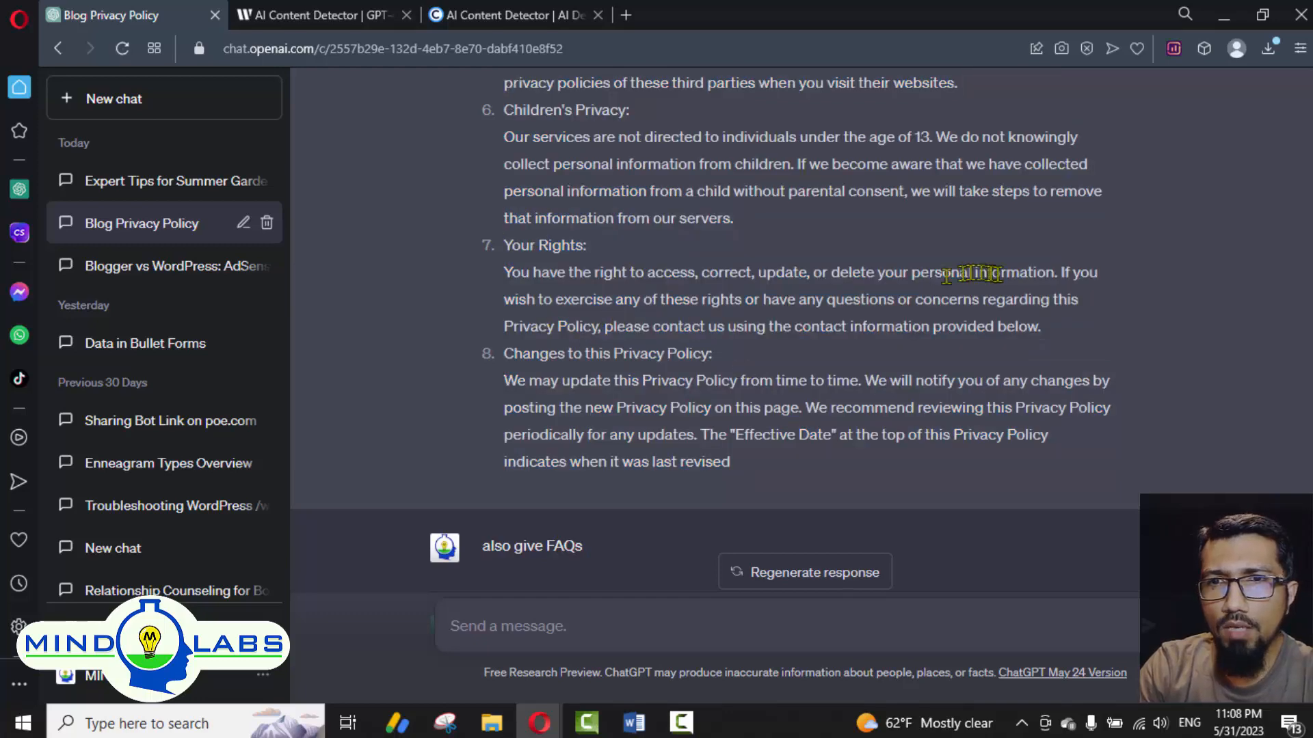
{"action": "scroll", "coordinate": [888, 300], "scroll_direction": "up", "scroll_amount": 3}
{"action": "scroll", "coordinate": [793, 342], "scroll_direction": "down", "scroll_amount": 10}
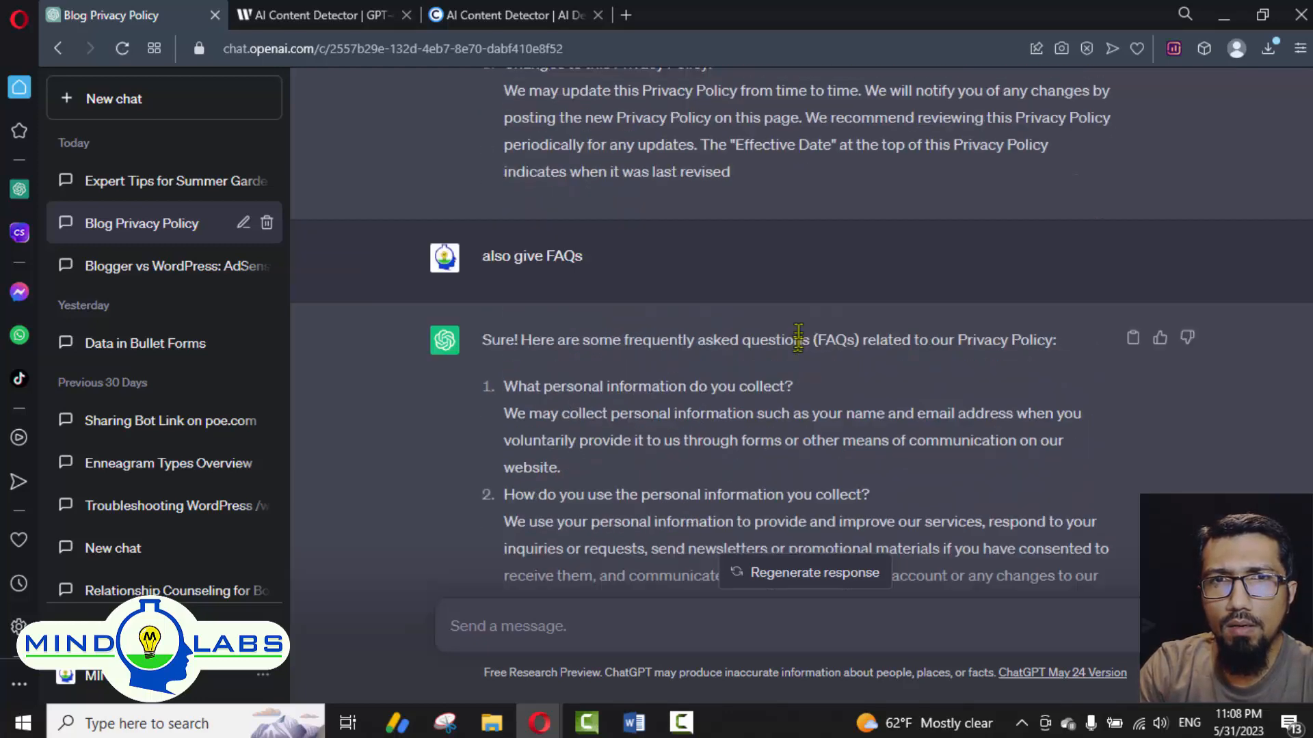
{"action": "key", "text": "alt+Tab"}
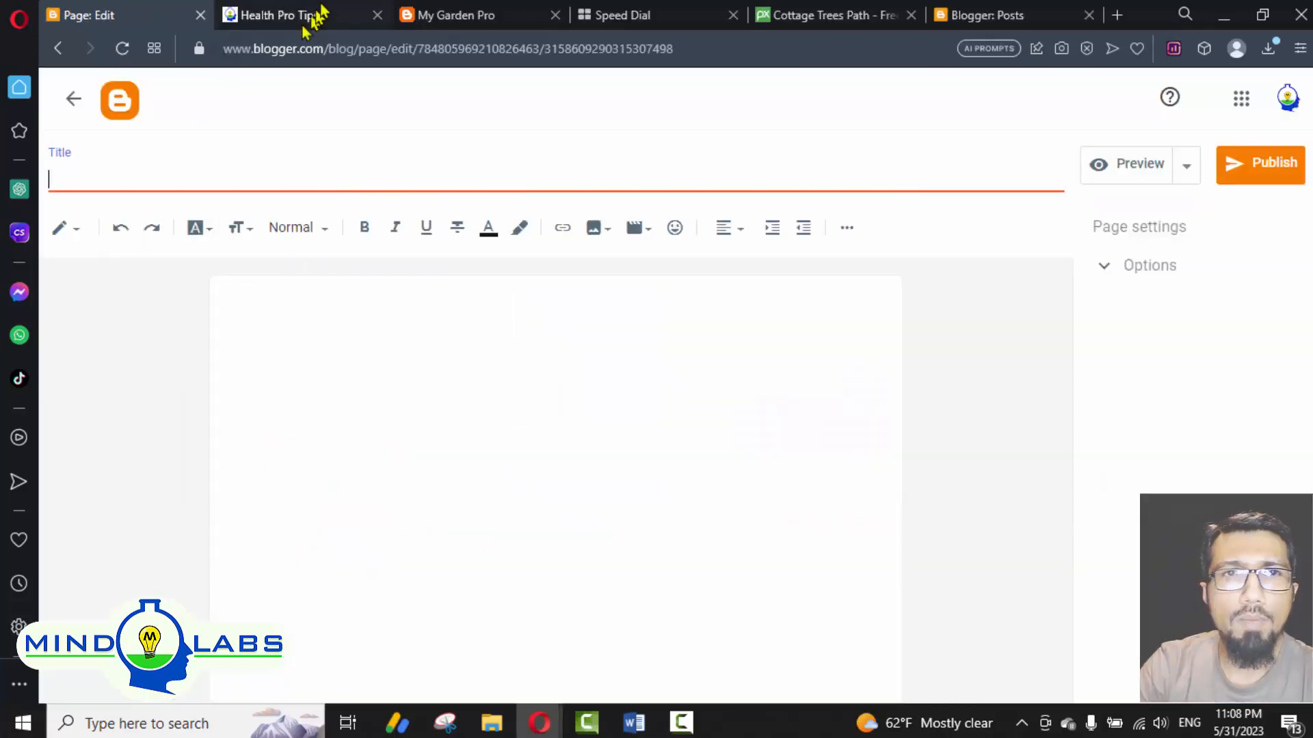
Step: Consult the page menu on the My Garden Pro blog and title the new Health Pro Tips page "About us"
{"action": "left_click", "coordinate": [417, 15]}
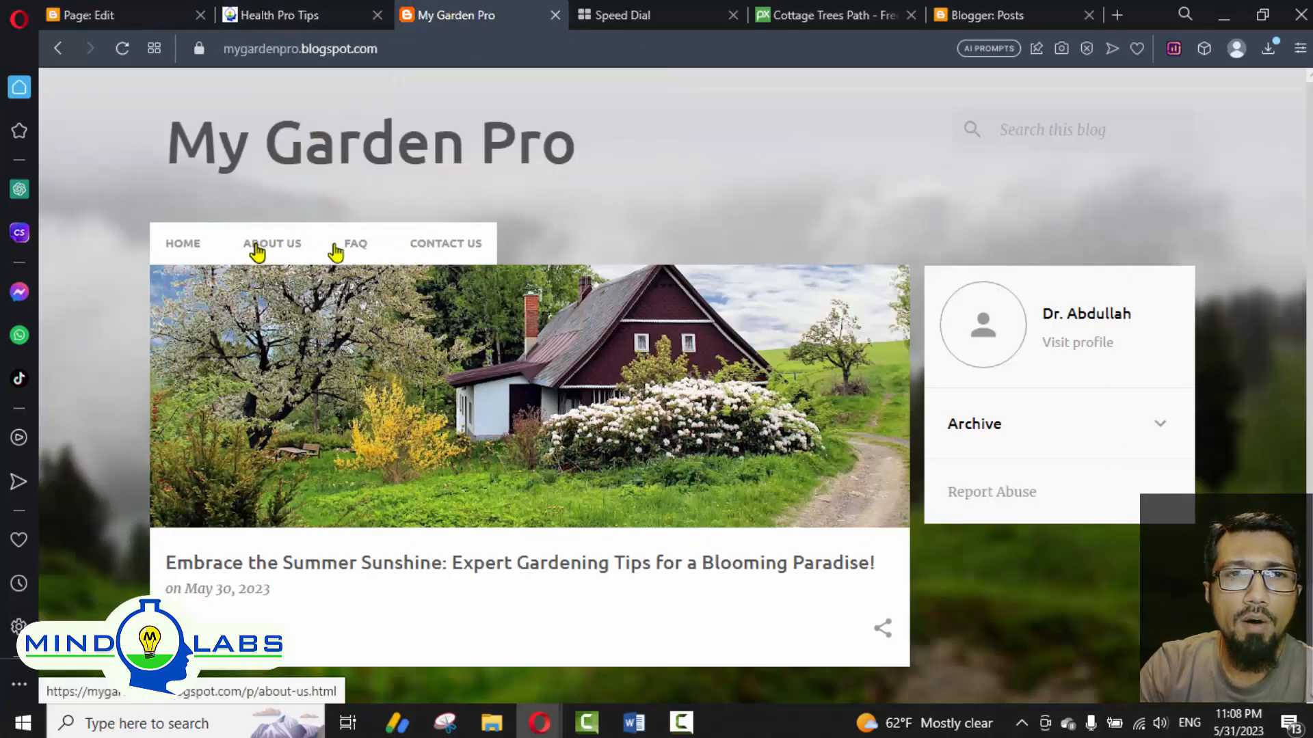
{"action": "key", "text": "ctrl+Tab"}
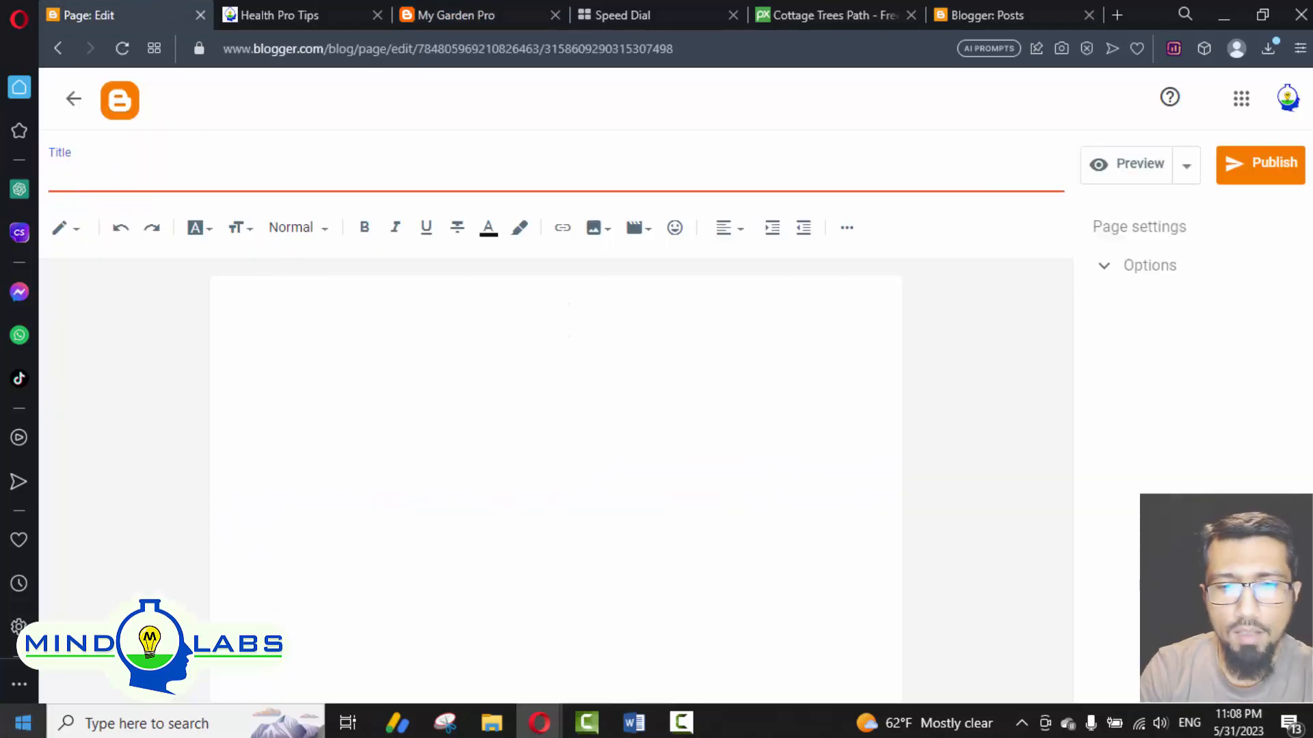
{"action": "type", "text": "About us"}
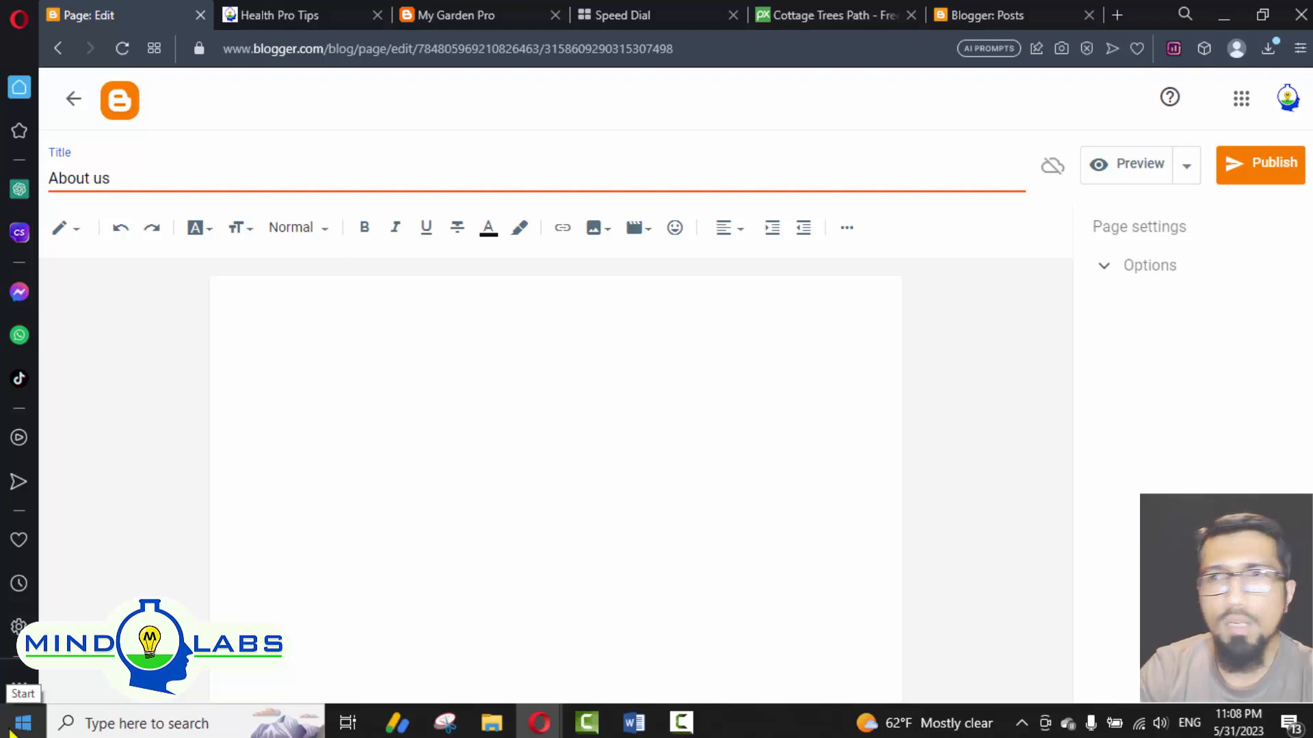
{"action": "left_click", "coordinate": [684, 315]}
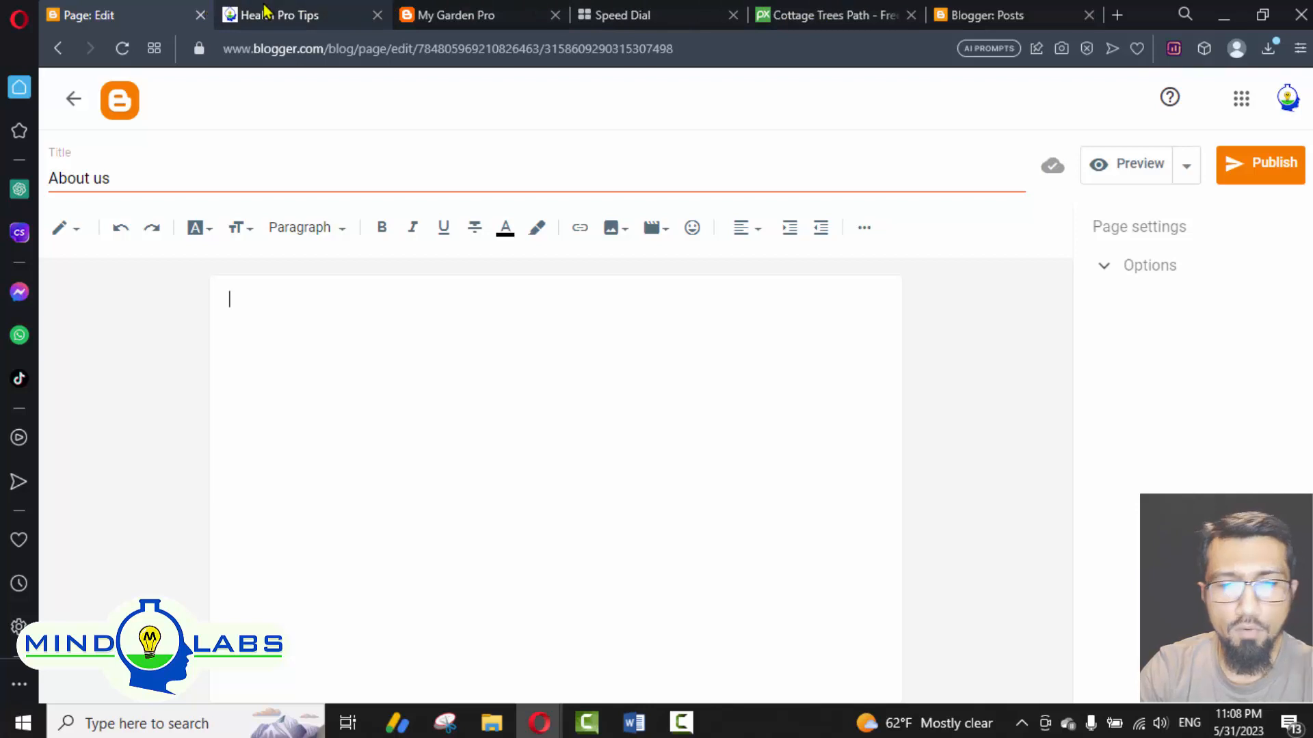
Step: Switch to ChatGPT and send in a new chat: "Write me an About us page content. blog is about healthy fitness tips."
{"action": "key", "text": "alt+Tab"}
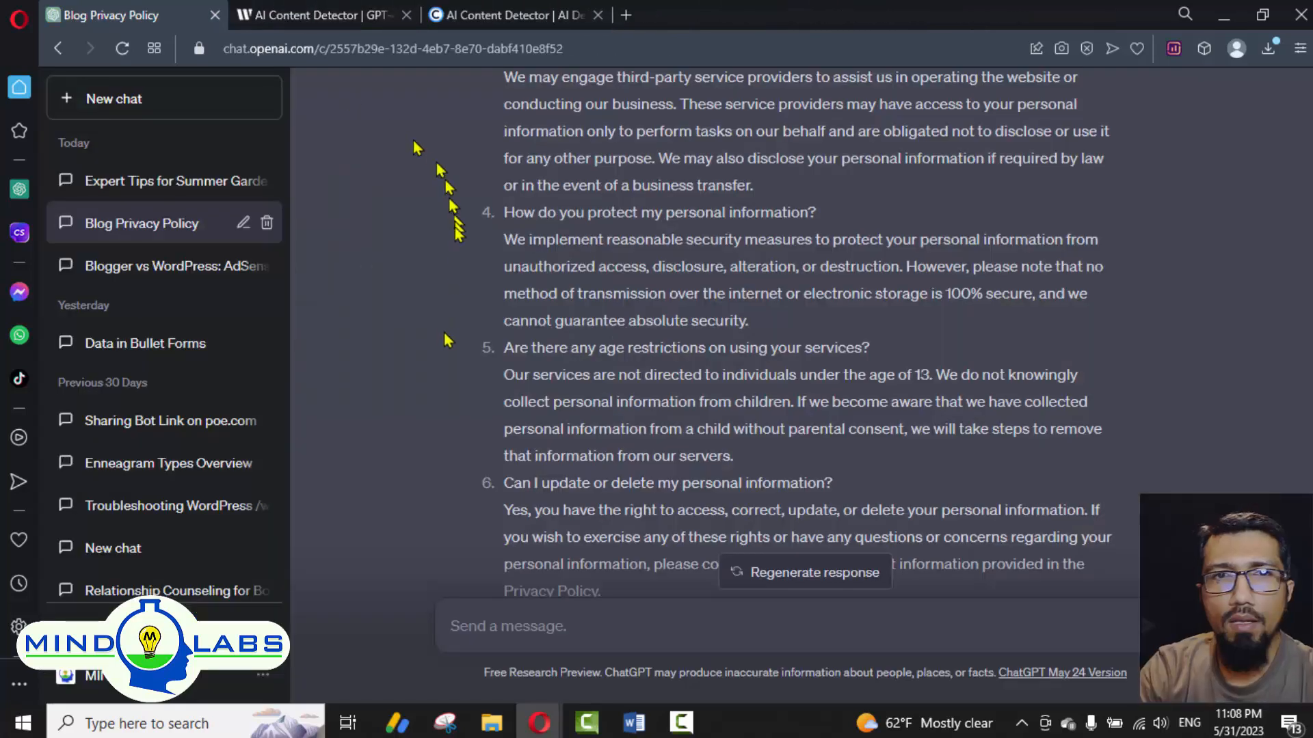
{"action": "left_click", "coordinate": [128, 103]}
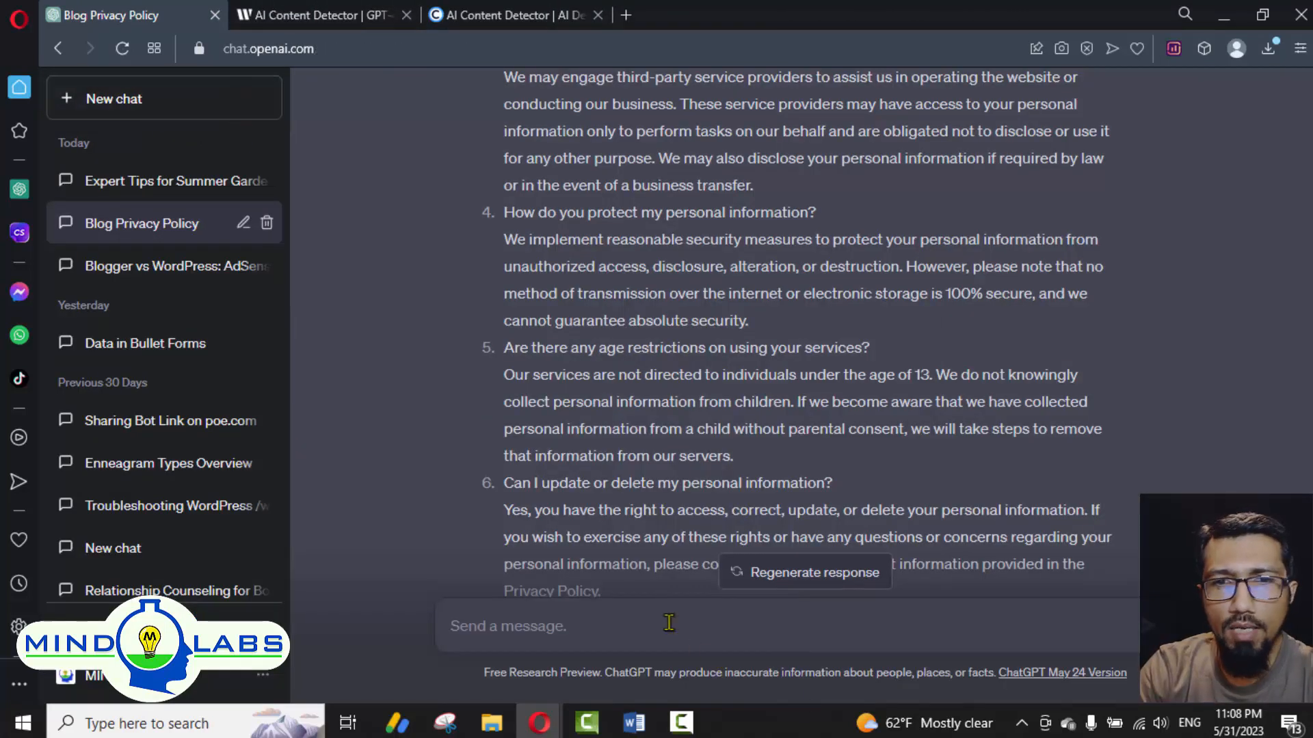
{"action": "type", "text": "W"}
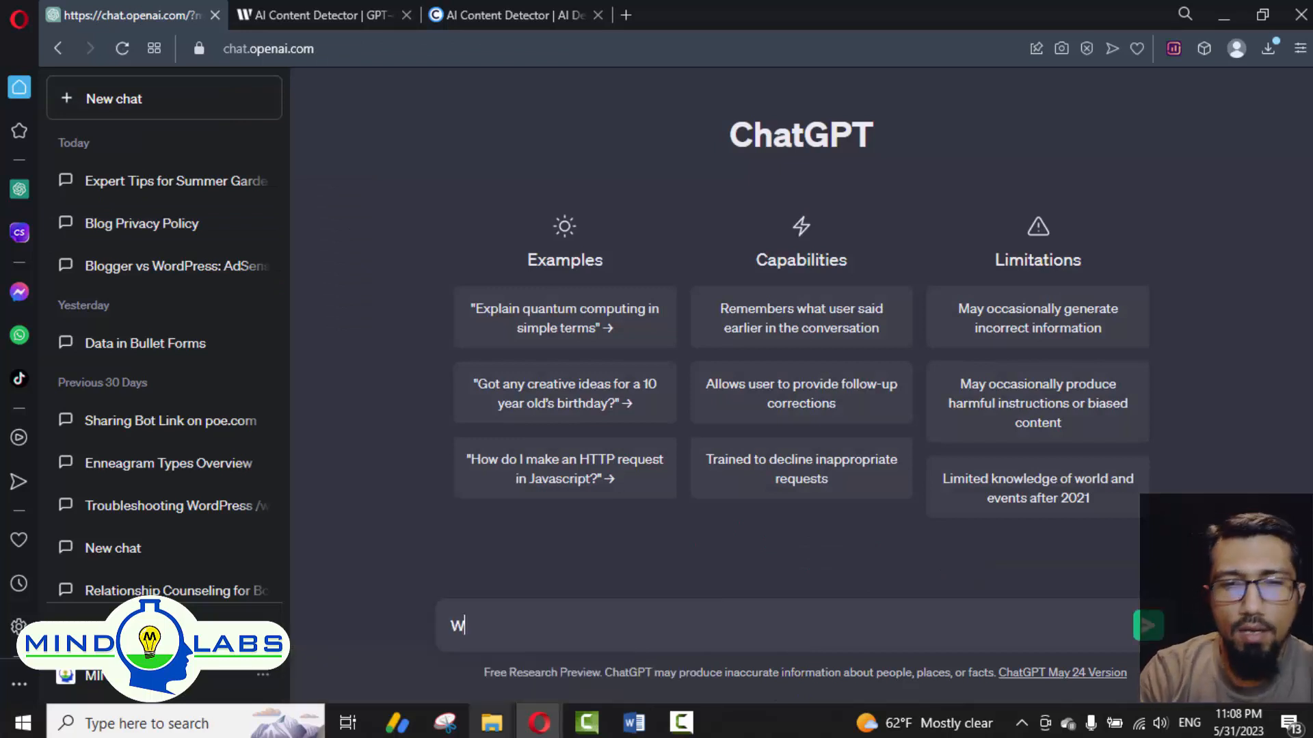
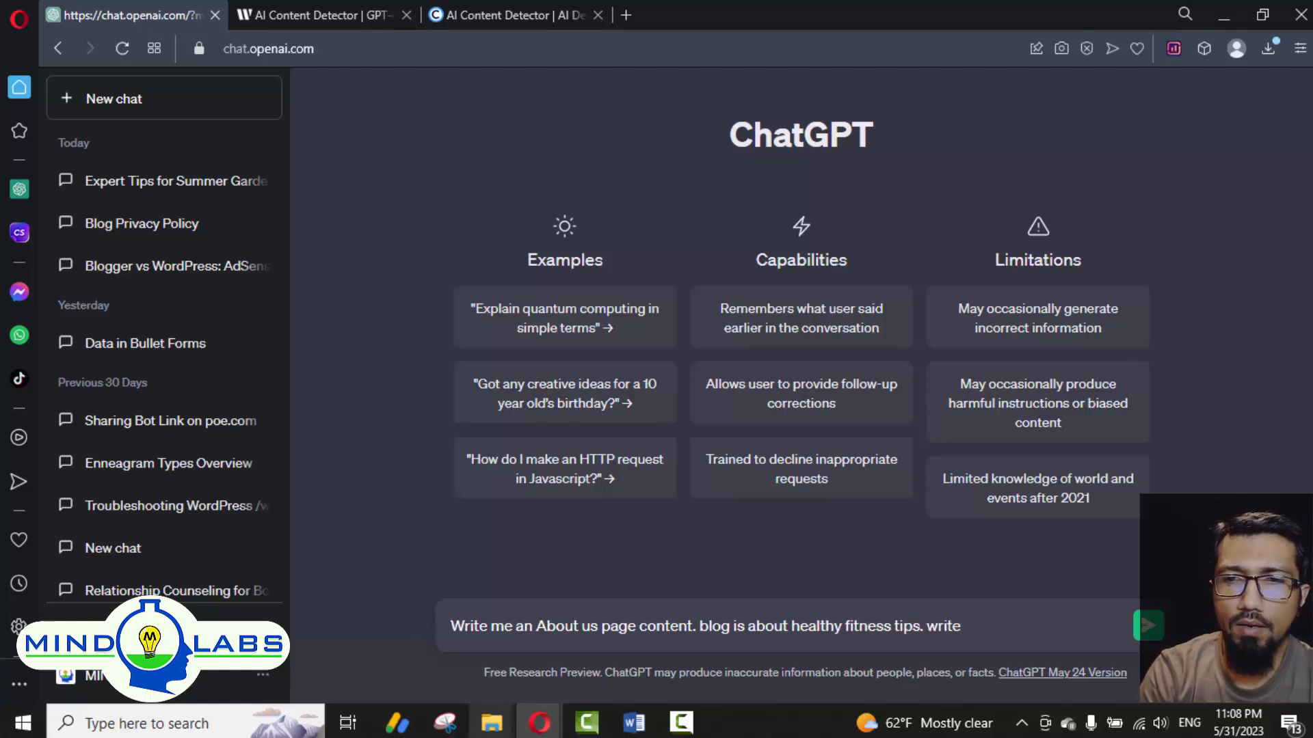
{"action": "key", "text": "Return"}
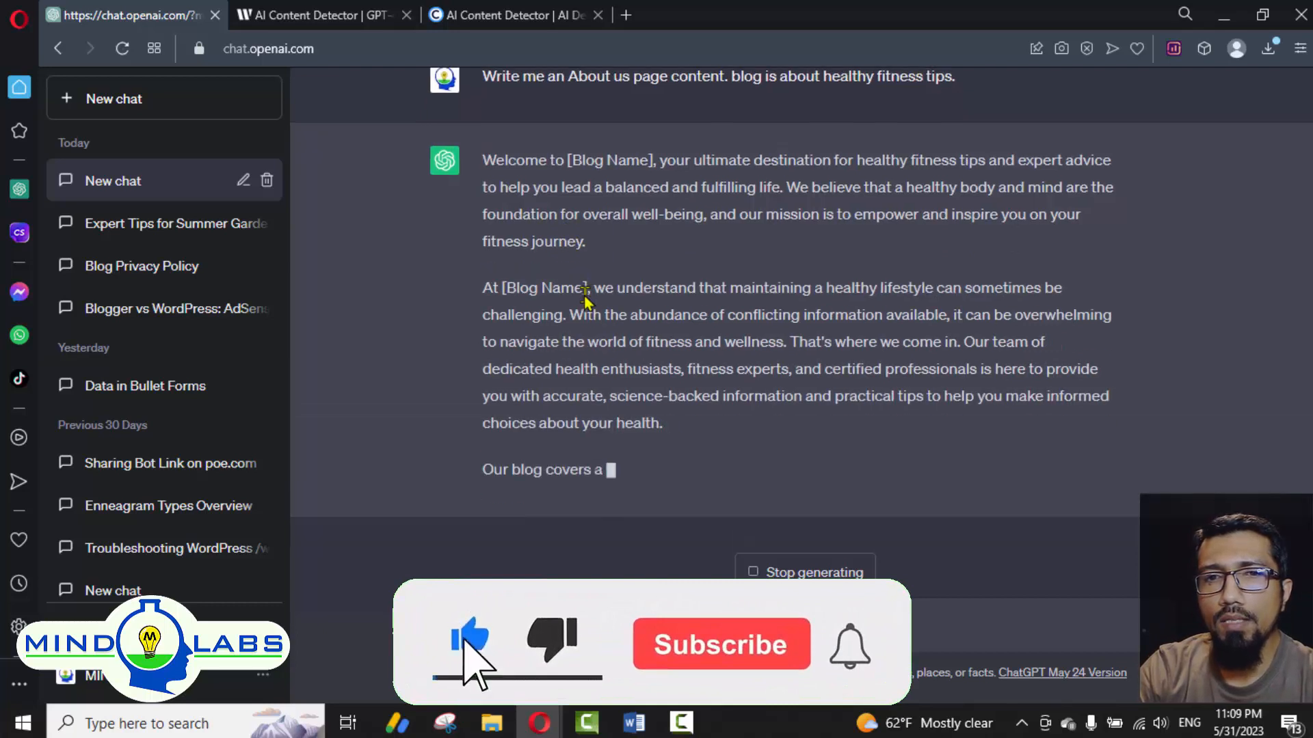
{"action": "double_click", "coordinate": [489, 134]}
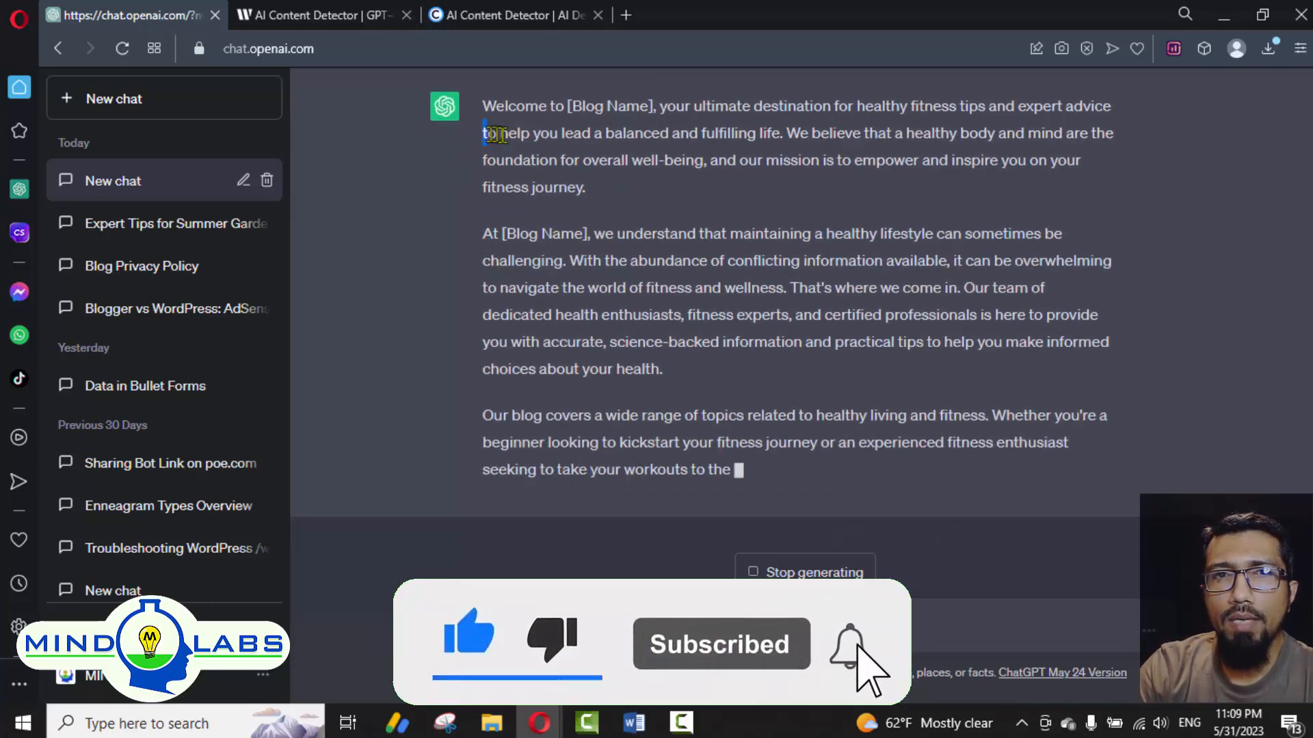
Step: Copy the first two paragraphs of the ChatGPT About us response and paste them over the privacy policy in Word, merging the formatting
{"action": "left_click", "coordinate": [505, 115]}
{"action": "scroll", "coordinate": [504, 110], "scroll_direction": "up", "scroll_amount": 2}
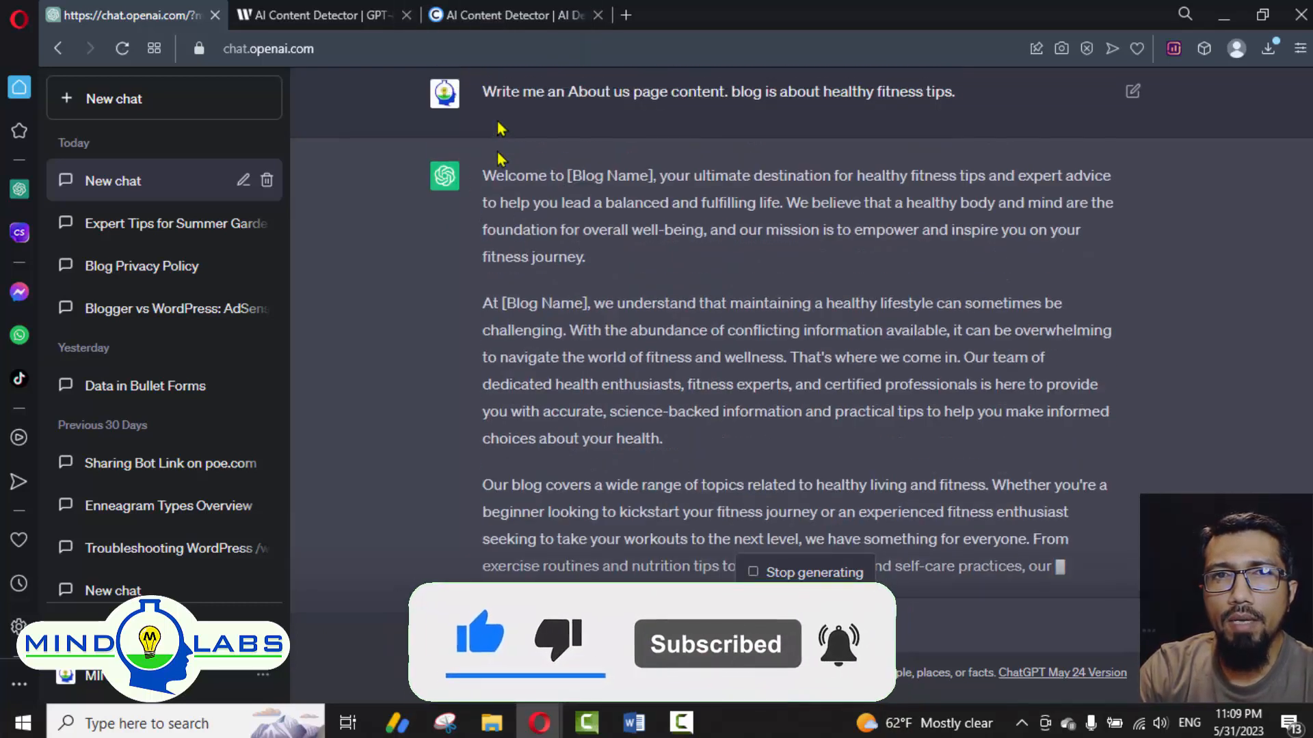
{"action": "left_click_drag", "start_coordinate": [483, 176], "coordinate": [708, 434]}
{"action": "key", "text": "ctrl+c"}
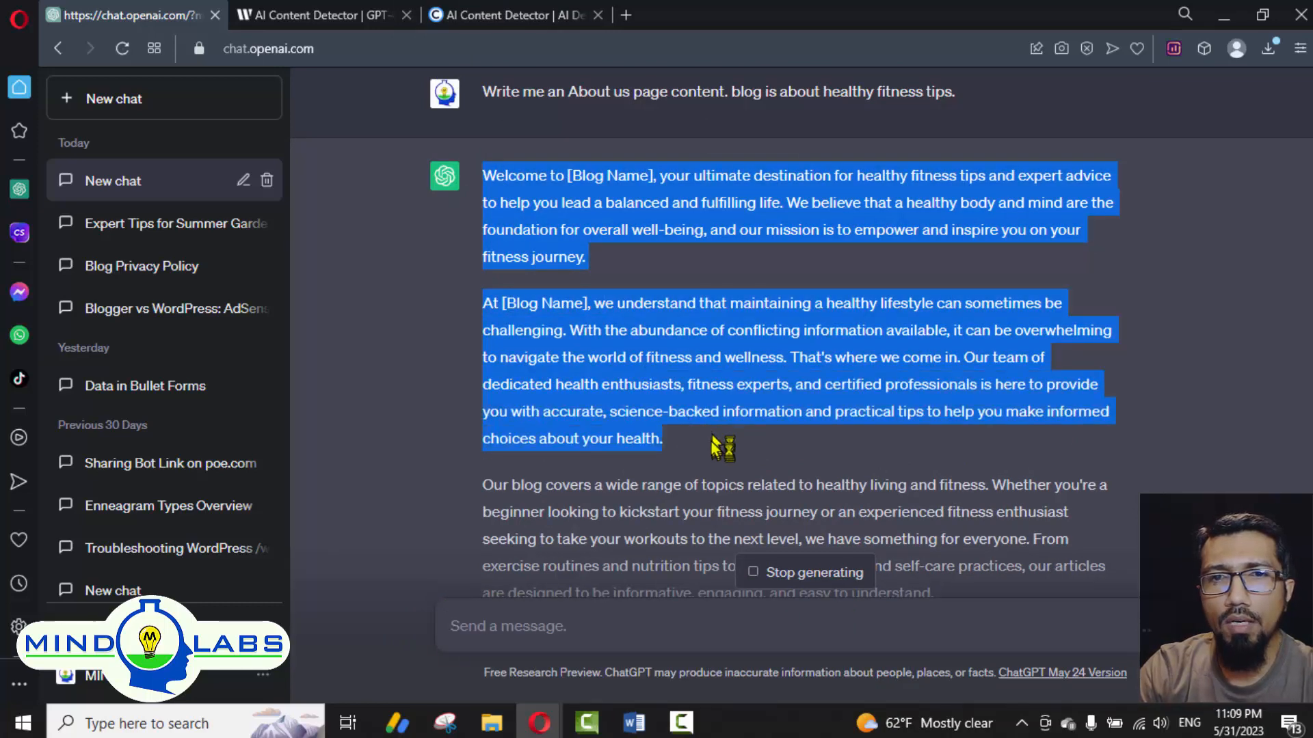
{"action": "scroll", "coordinate": [675, 466], "scroll_direction": "down", "scroll_amount": 3}
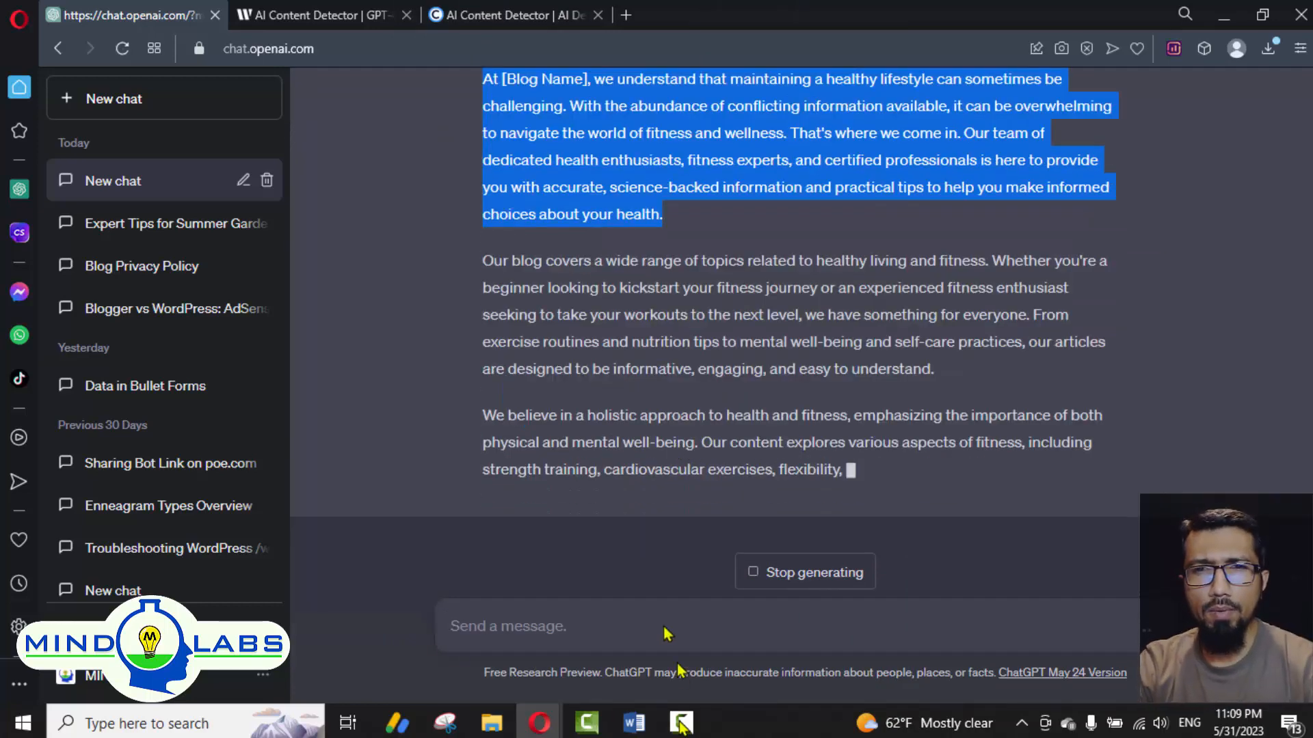
{"action": "left_click", "coordinate": [633, 723]}
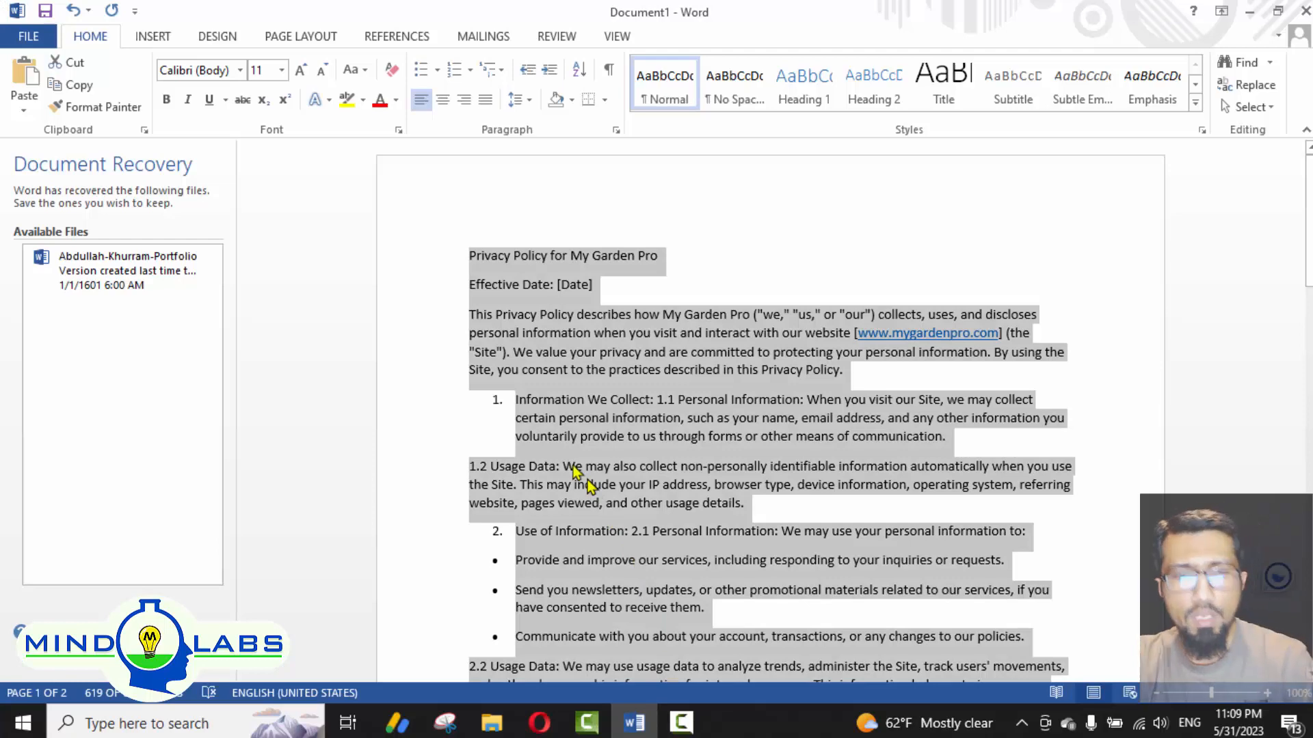
{"action": "key", "text": "ctrl+v"}
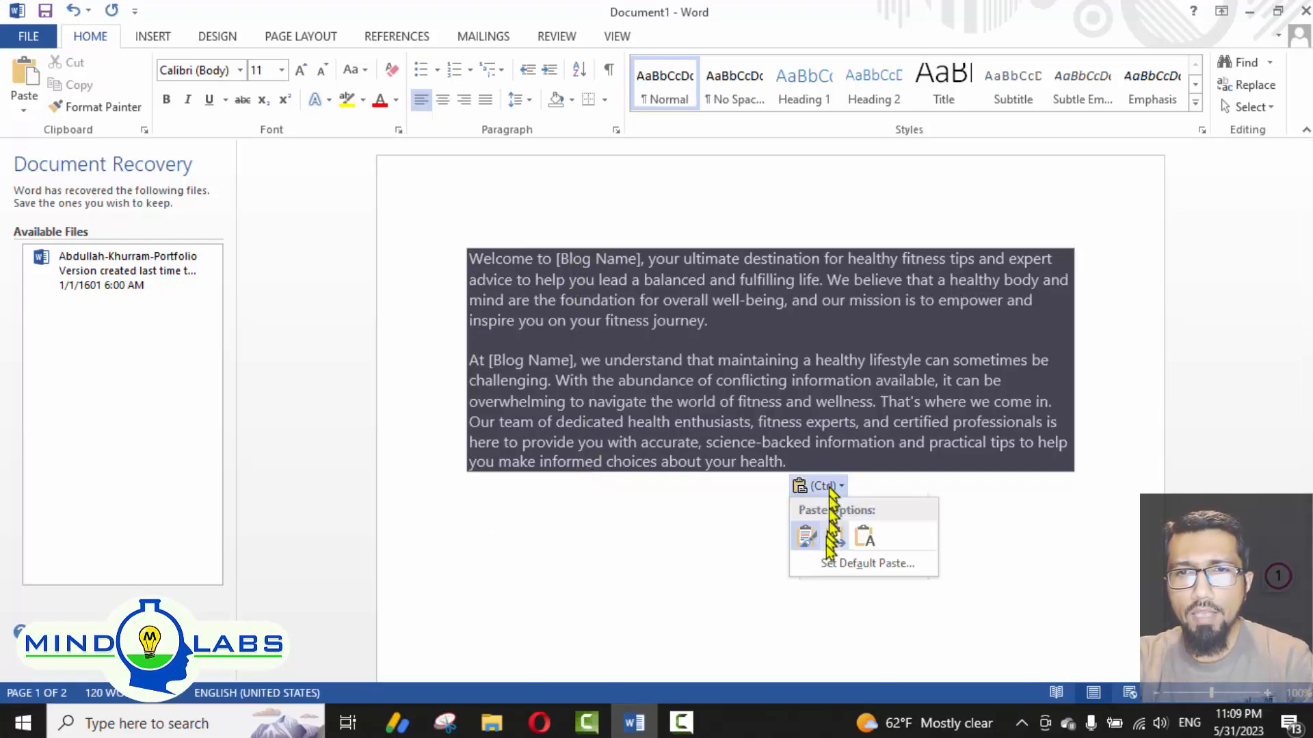
{"action": "left_click", "coordinate": [834, 537]}
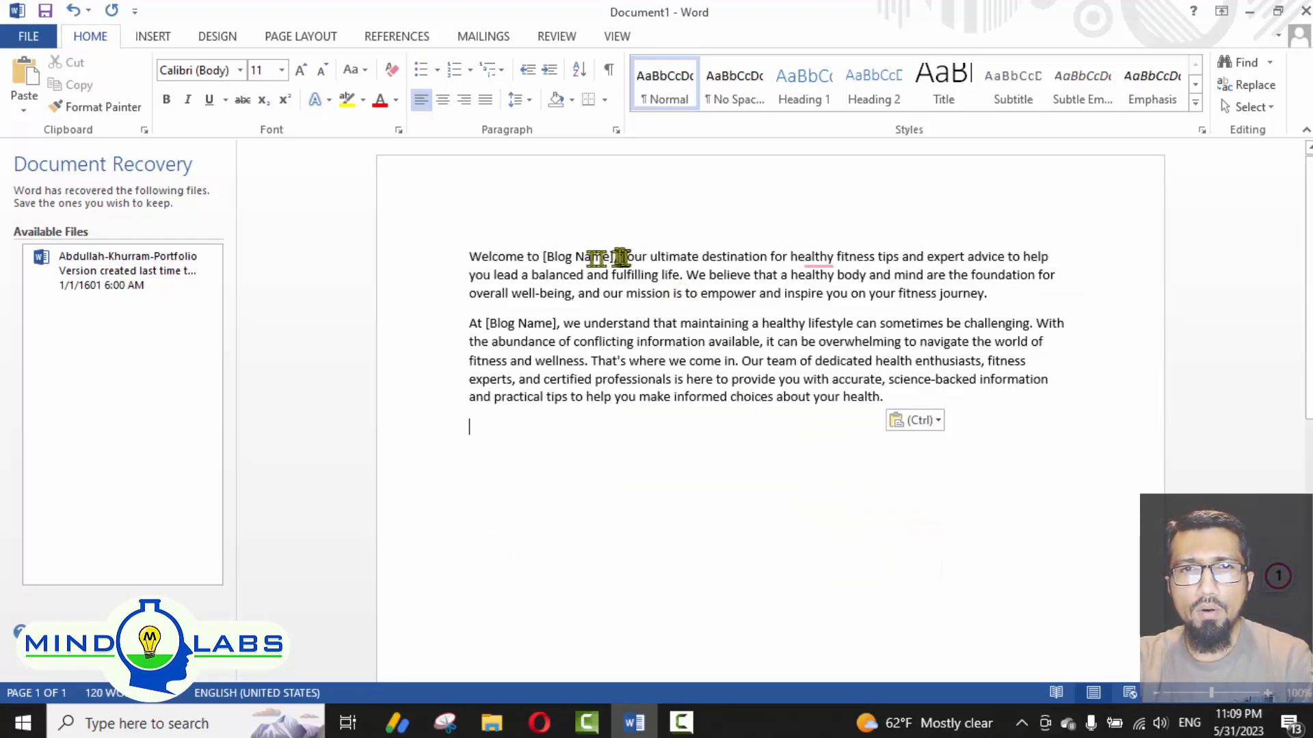
Step: Set up a replacement of the placeholder "[Blog Name]" with "My Healthy Fitness Pro Tips Blog" in the Word document
{"action": "left_click_drag", "start_coordinate": [615, 257], "coordinate": [549, 263]}
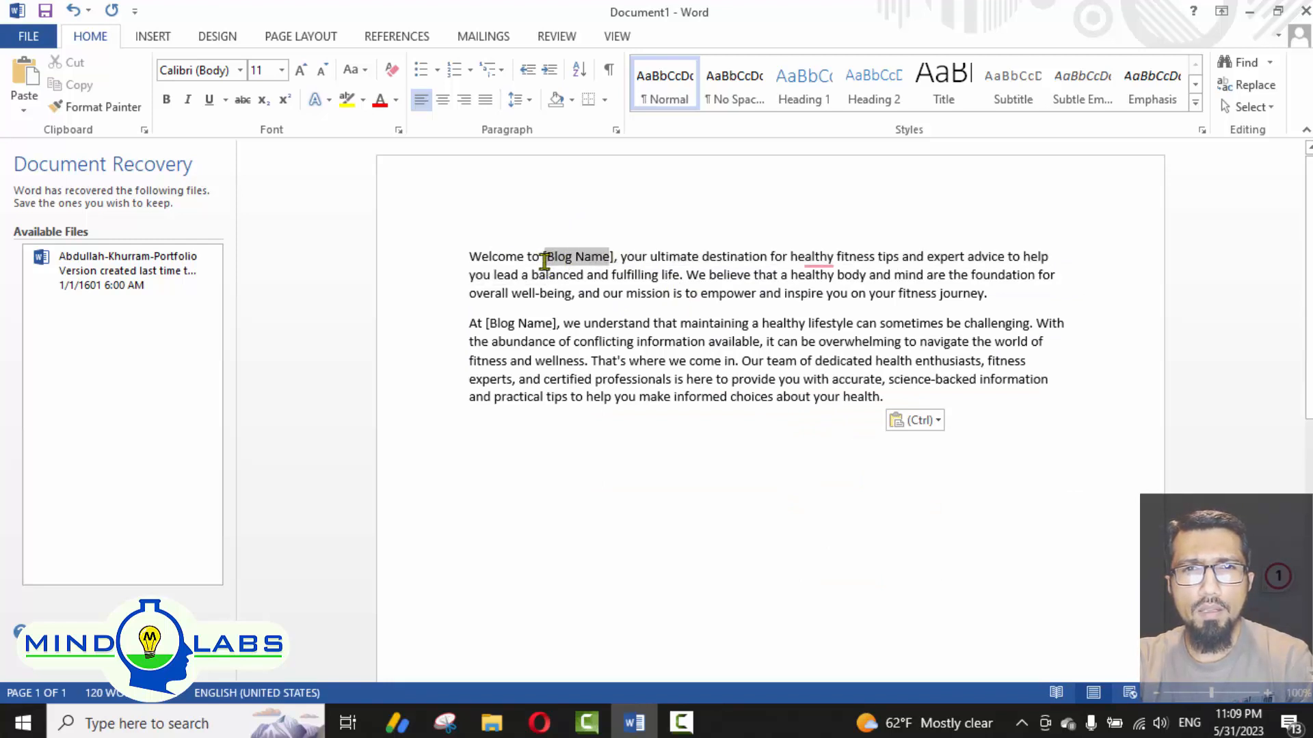
{"action": "mouse_move", "coordinate": [544, 262]}
{"action": "left_mouse_down"}
{"action": "mouse_move", "coordinate": [577, 258]}
{"action": "mouse_move", "coordinate": [549, 258]}
{"action": "left_mouse_up"}
{"action": "key", "text": "ctrl"}
{"action": "left_click", "coordinate": [615, 256]}
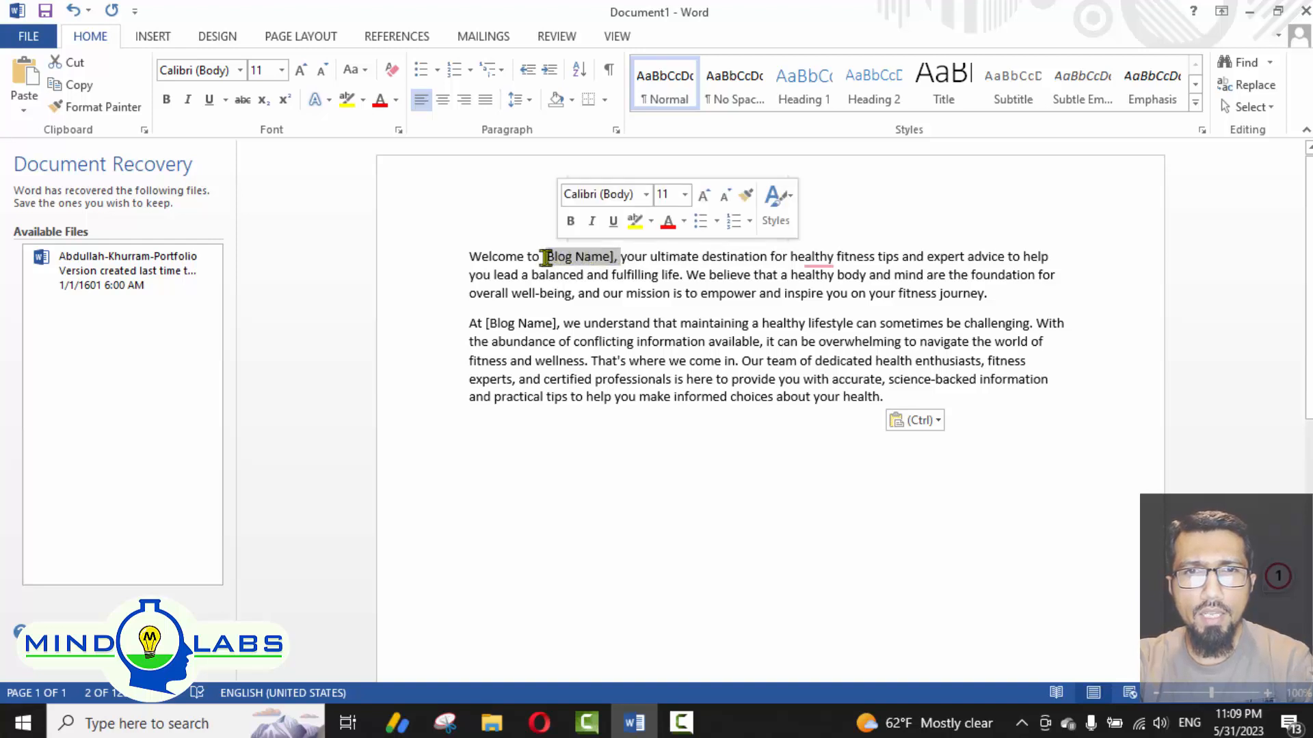
{"action": "left_click", "coordinate": [546, 258]}
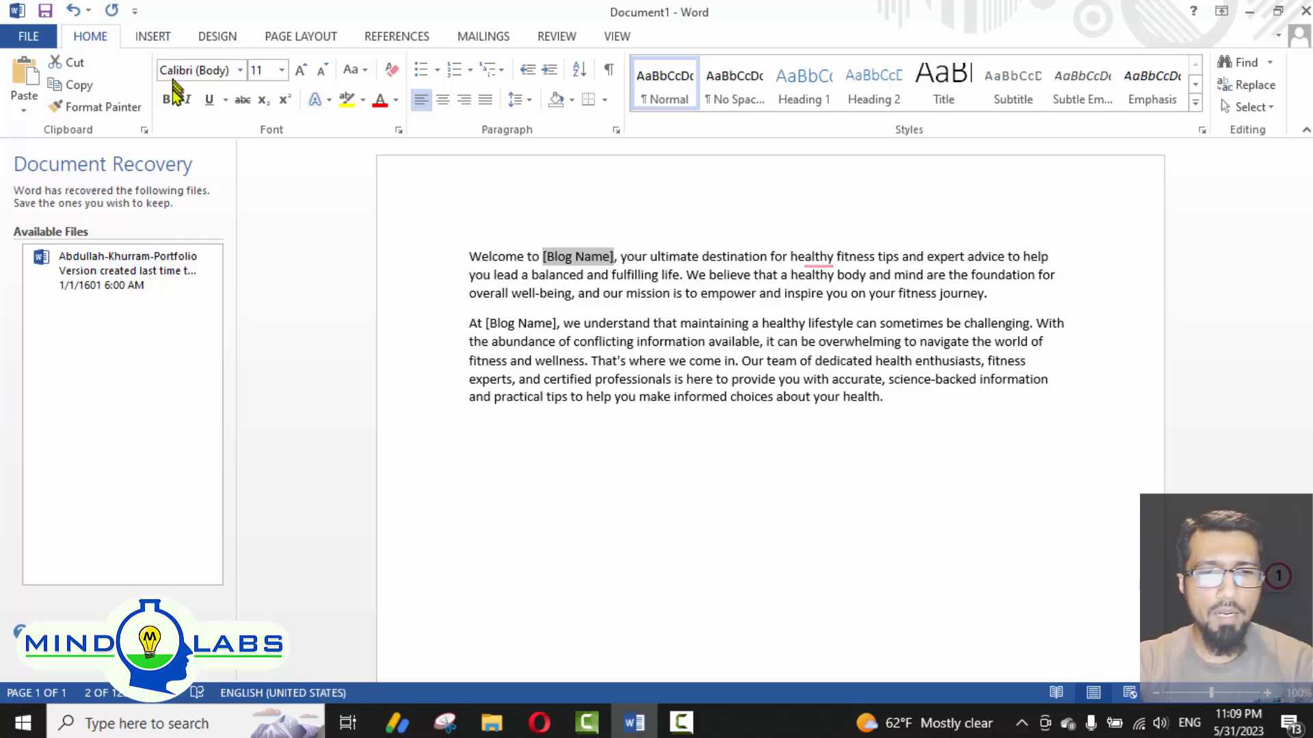
{"action": "key", "text": "ctrl+f"}
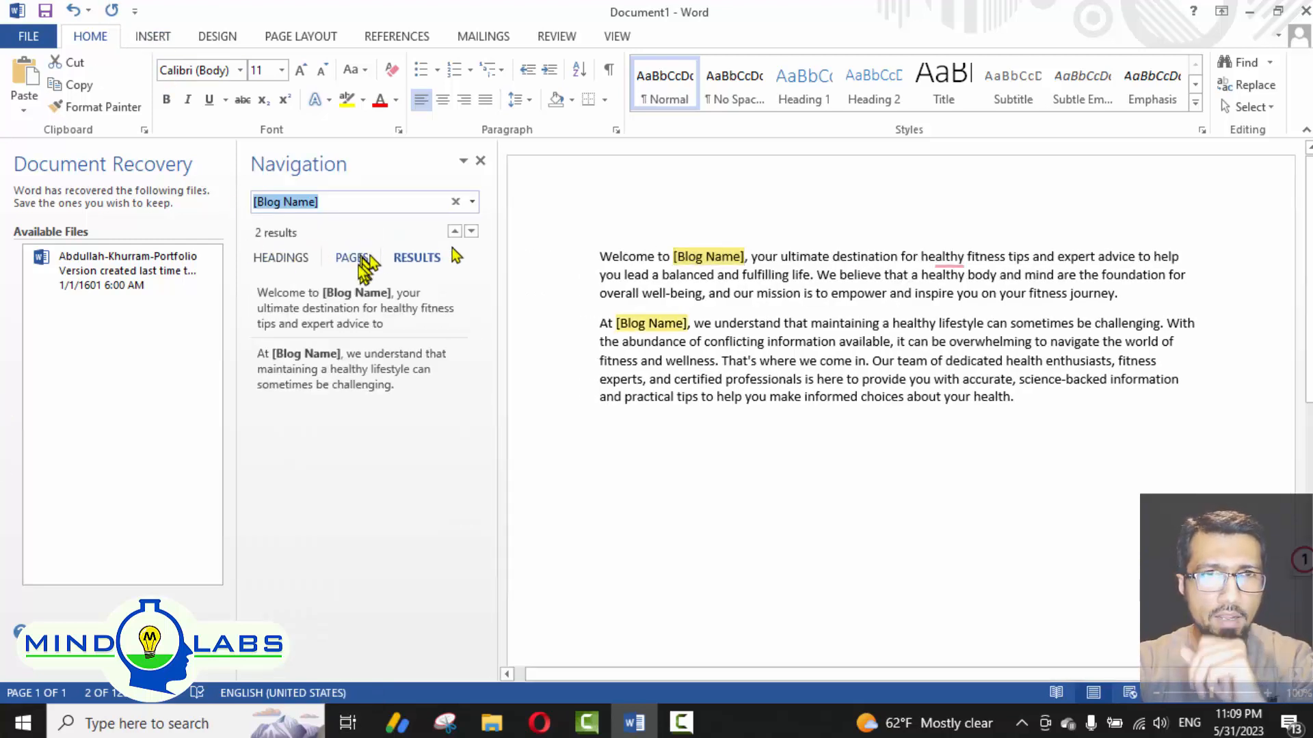
{"action": "left_click", "coordinate": [472, 202]}
{"action": "left_click", "coordinate": [480, 272]}
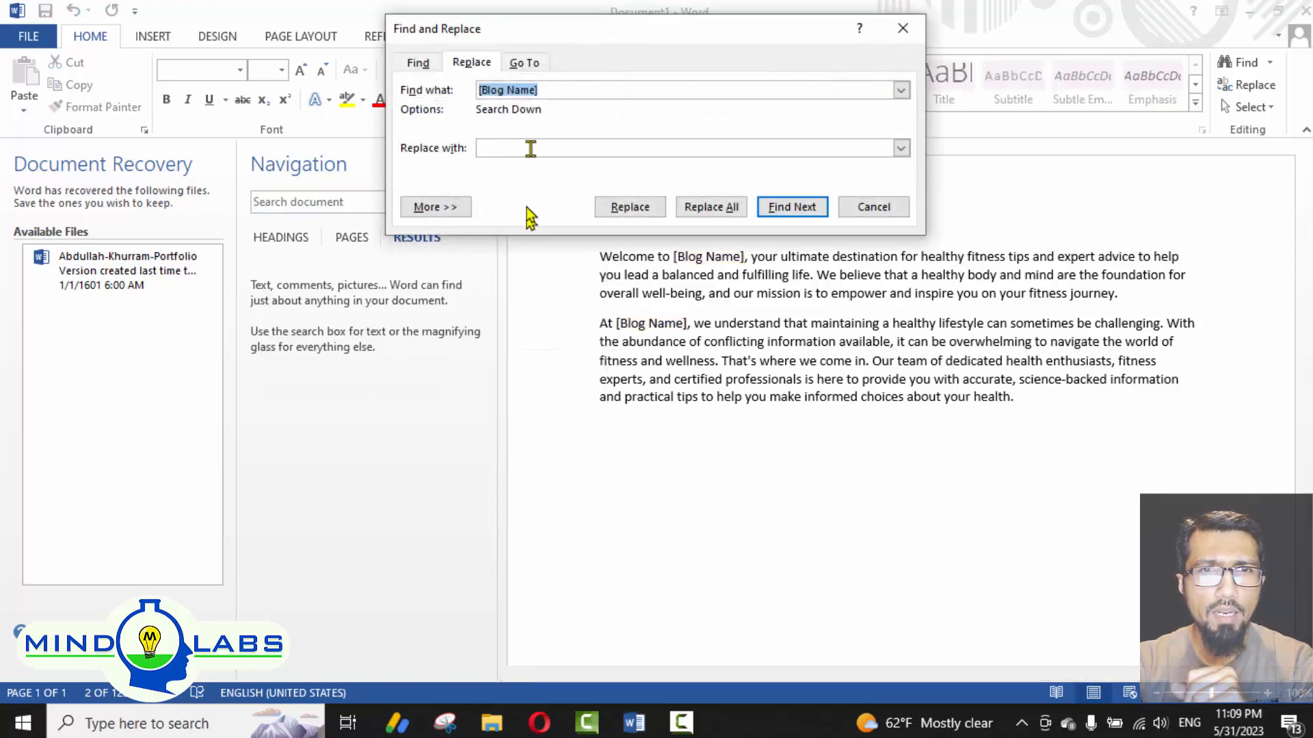
{"action": "left_click", "coordinate": [519, 148]}
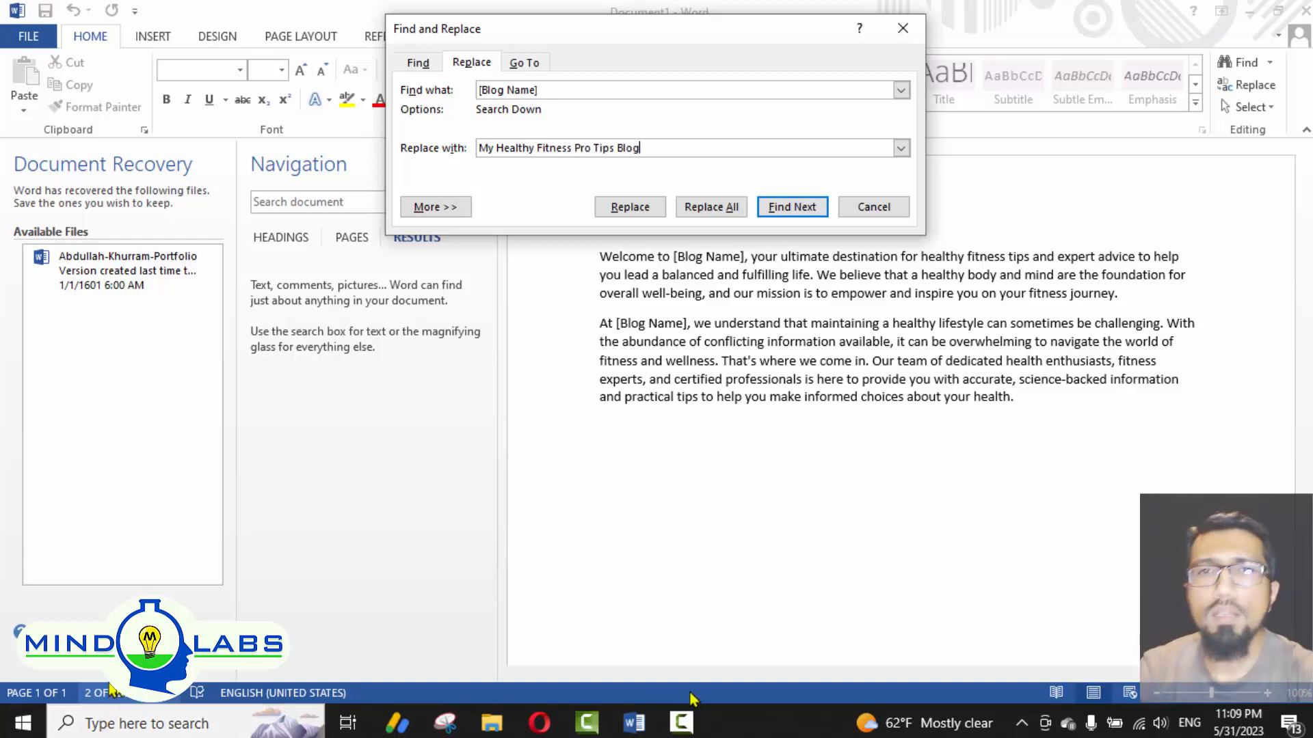
Step: Replace all occurrences of "[Blog Name]" throughout the document and close Find and Replace
{"action": "left_click", "coordinate": [810, 213]}
{"action": "left_click", "coordinate": [810, 213]}
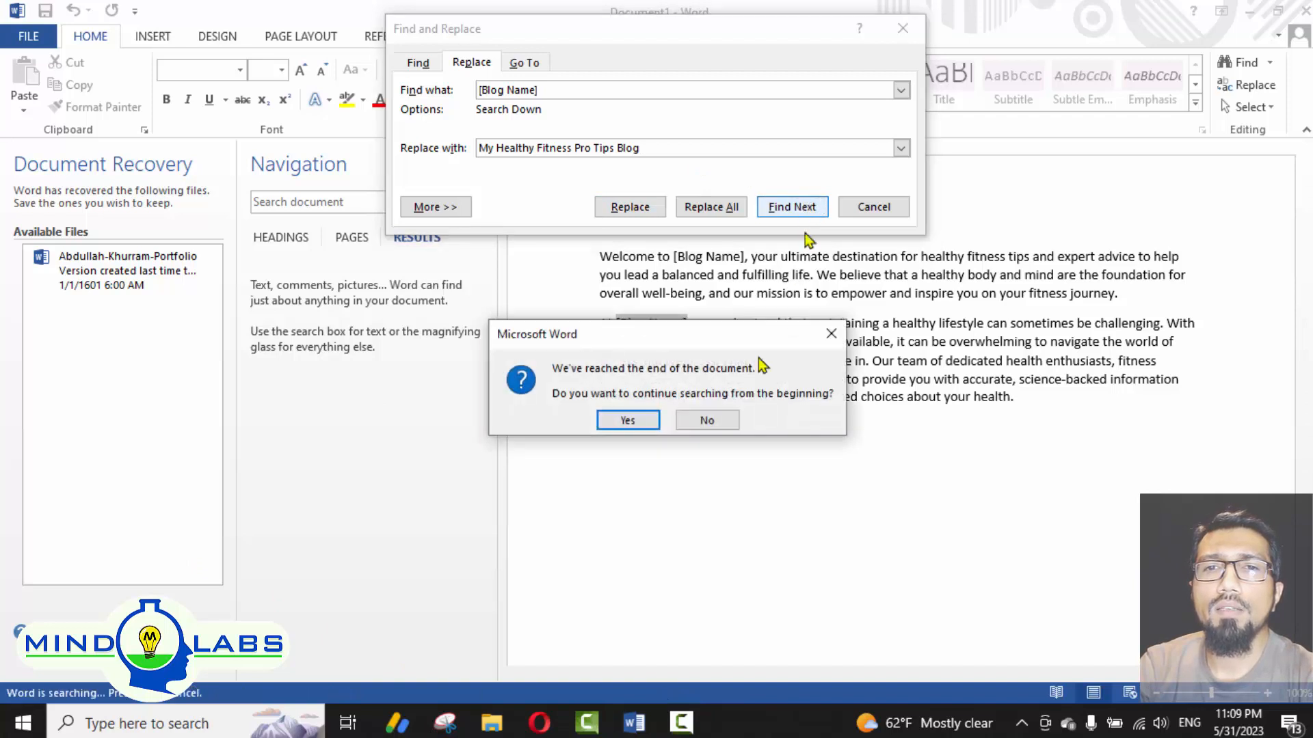
{"action": "left_click", "coordinate": [647, 423]}
{"action": "left_click", "coordinate": [704, 207]}
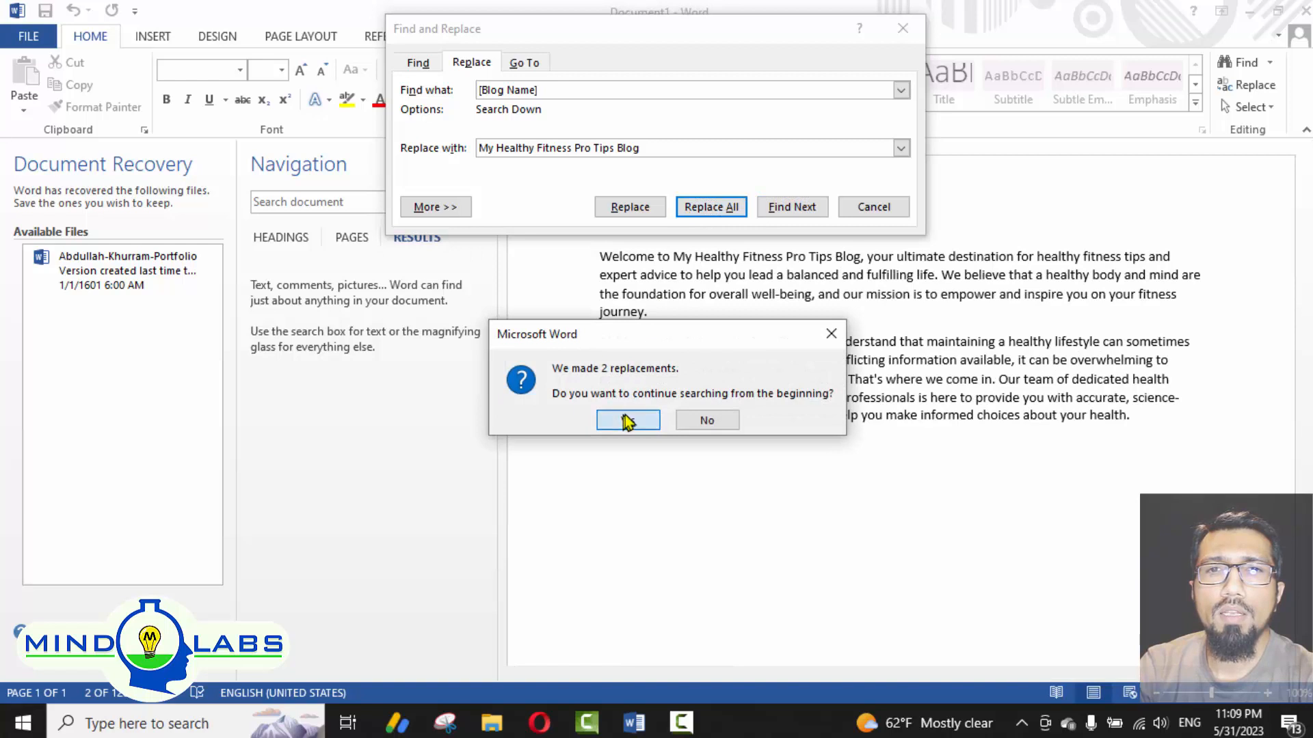
{"action": "left_click", "coordinate": [626, 418]}
{"action": "left_click", "coordinate": [670, 416]}
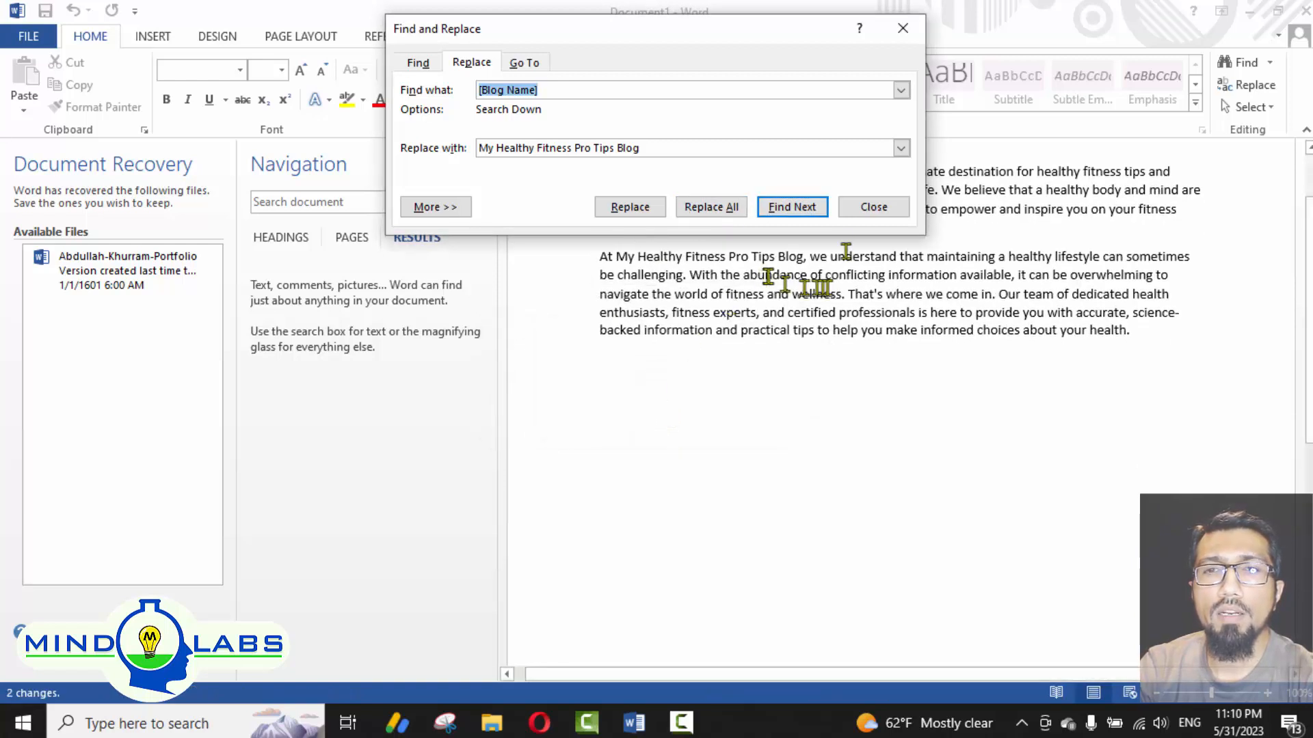
{"action": "left_click", "coordinate": [872, 208]}
{"action": "left_click", "coordinate": [914, 234]}
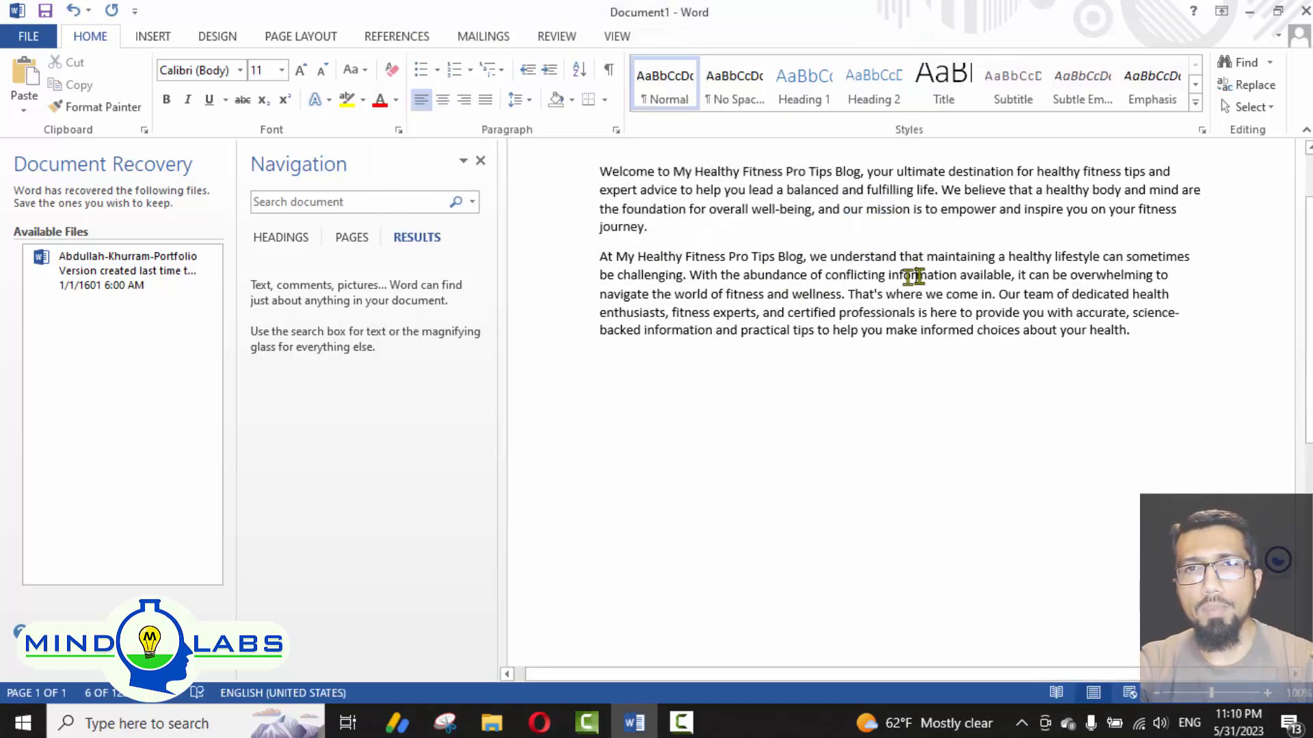
Step: Copy the entire revised About us text from Word and switch to the Blogger page editor
{"action": "double_click", "coordinate": [766, 171]}
{"action": "double_click", "coordinate": [786, 257]}
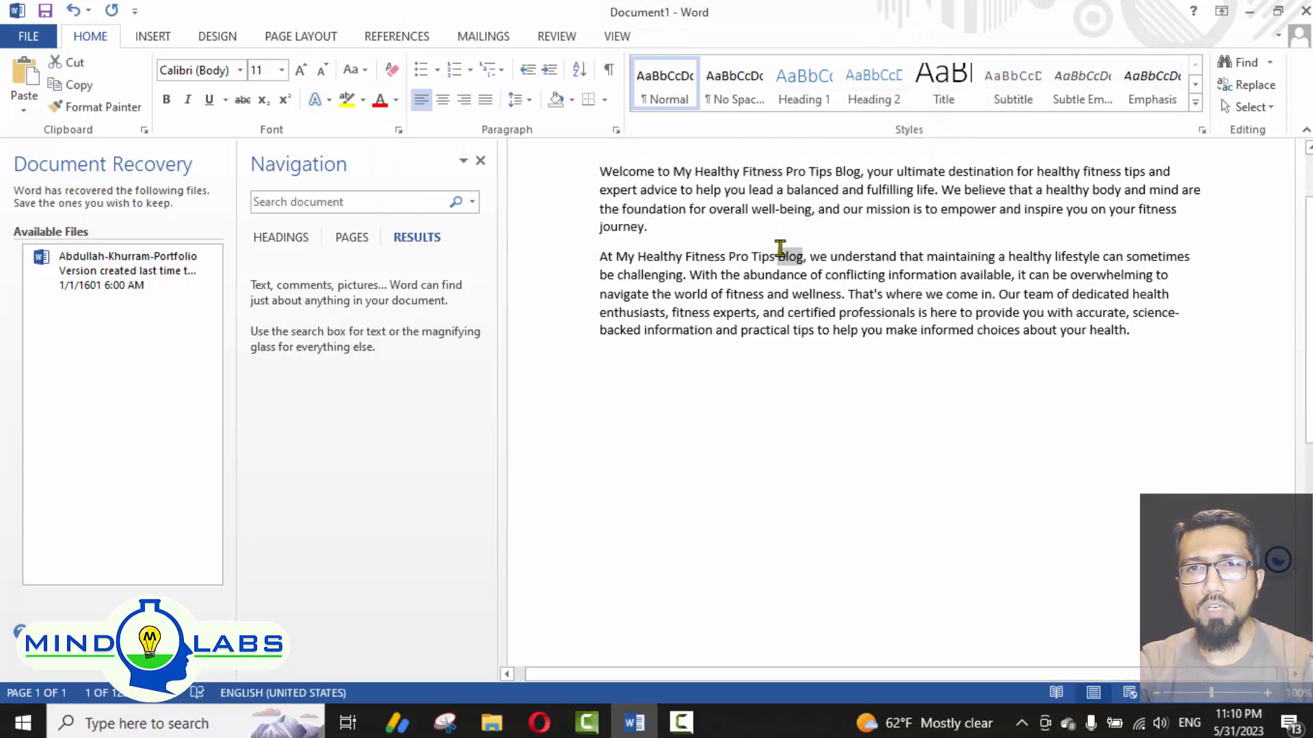
{"action": "key", "text": "ctrl+a"}
{"action": "key", "text": "ctrl+c"}
{"action": "key", "text": "alt+Tab"}
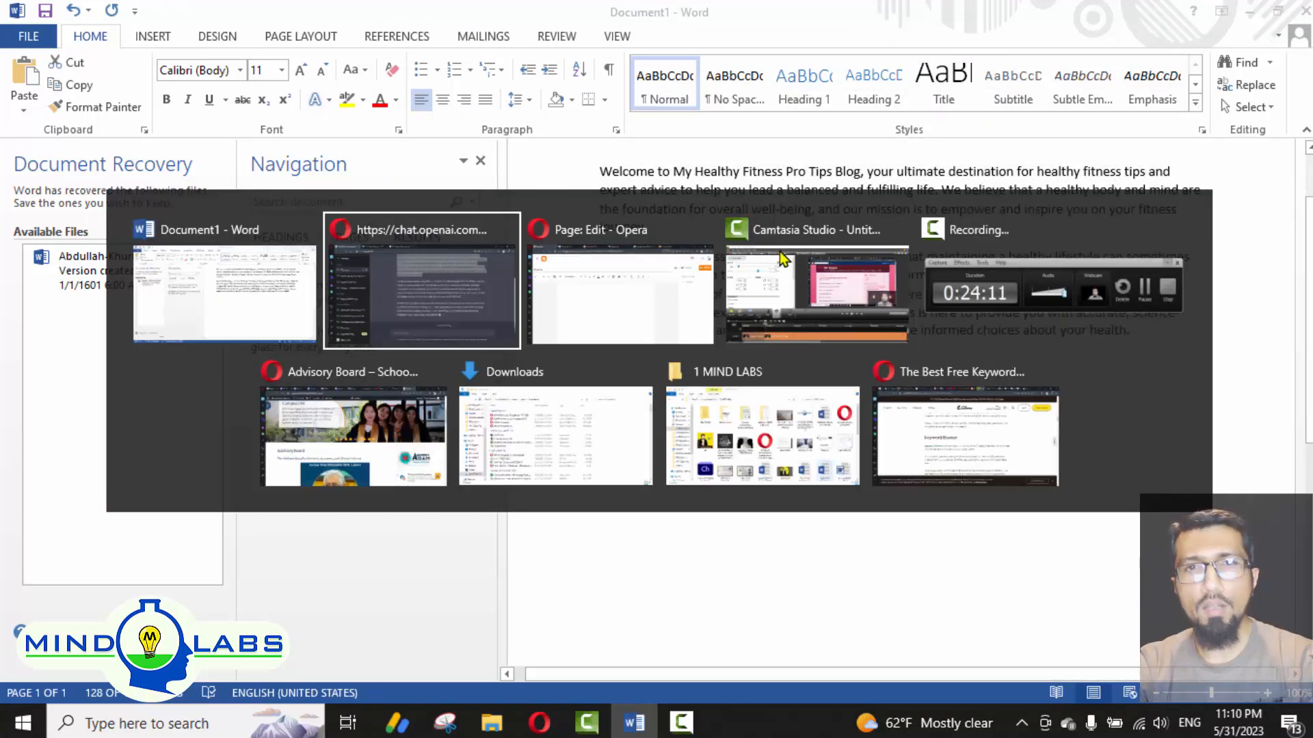
{"action": "key", "text": "alt+Tab"}
{"action": "key", "text": "alt+Tab"}
{"action": "key", "text": "alt+Tab"}
{"action": "key", "text": "alt+Tab"}
{"action": "key", "text": "alt+Tab"}
{"action": "key", "text": "alt+Tab"}
{"action": "key", "text": "alt+Tab"}
{"action": "key", "text": "alt+Tab"}
{"action": "key", "text": "alt+Tab"}
{"action": "key", "text": "alt+Tab"}
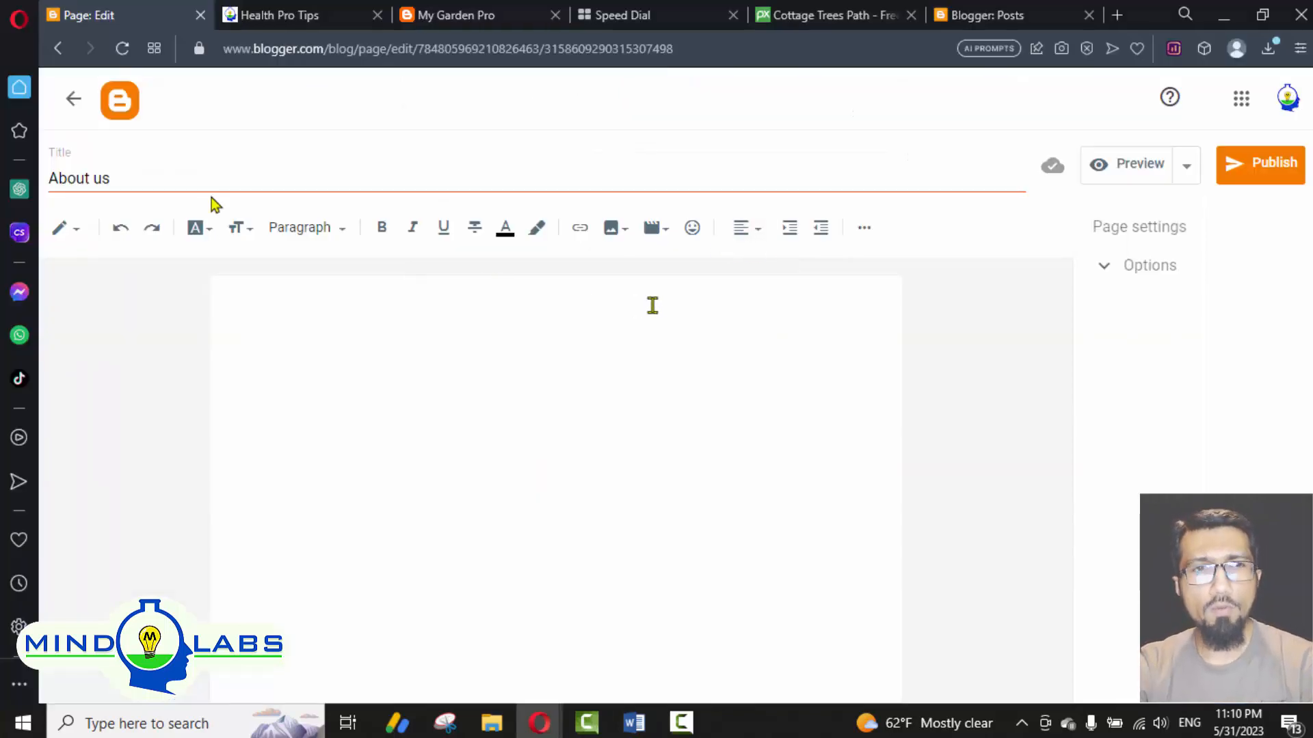
Step: Paste the copied text into the body of the About us page and publish the page
{"action": "key", "text": "ctrl+v"}
{"action": "left_click", "coordinate": [1228, 171]}
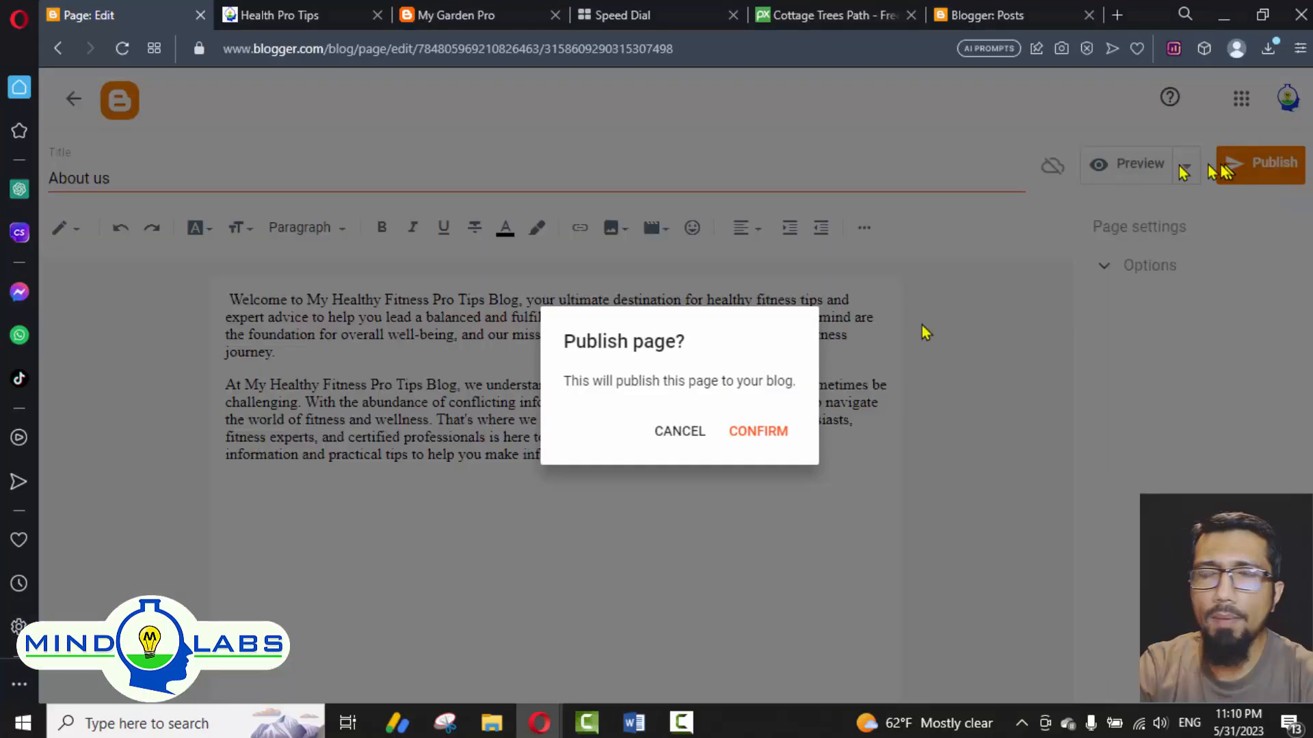
{"action": "left_click", "coordinate": [765, 431]}
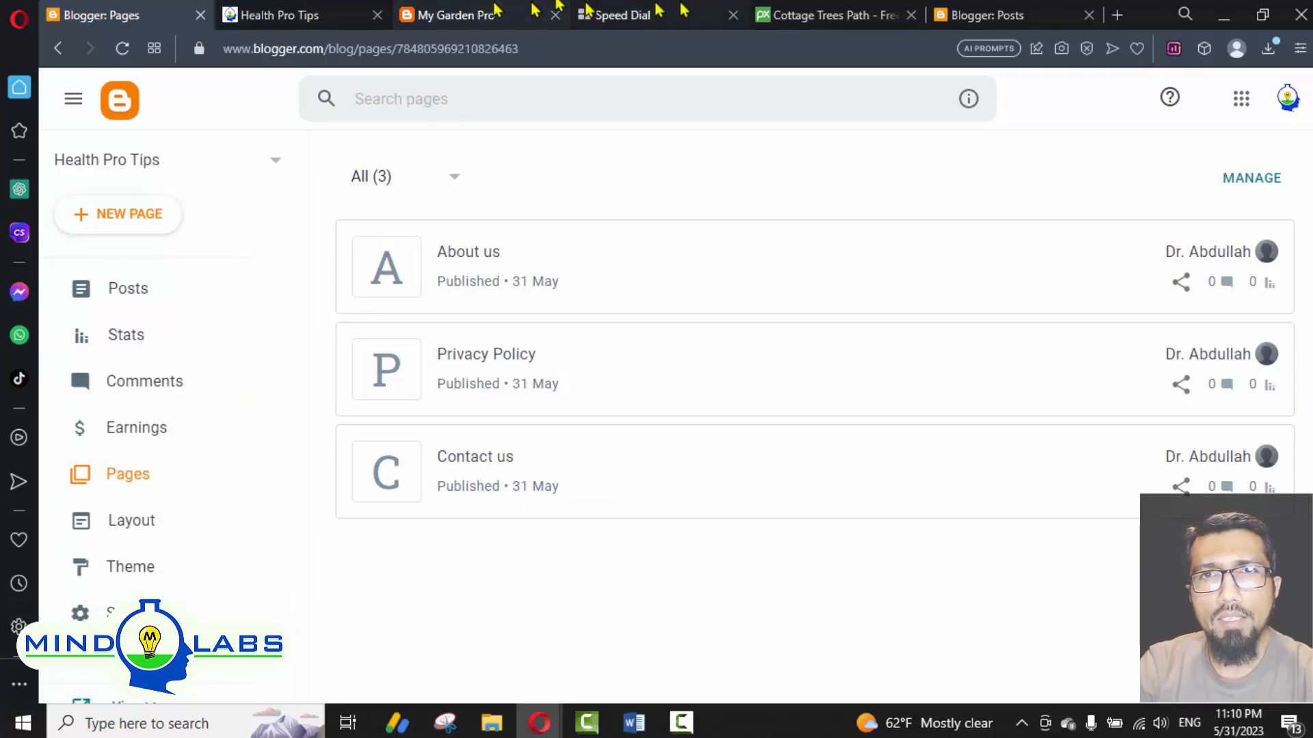
Step: Switch to ChatGPT and send the request "Make and FAQ page content" in the fitness tips chat
{"action": "key", "text": "alt+Tab"}
{"action": "key", "text": "alt+Tab"}
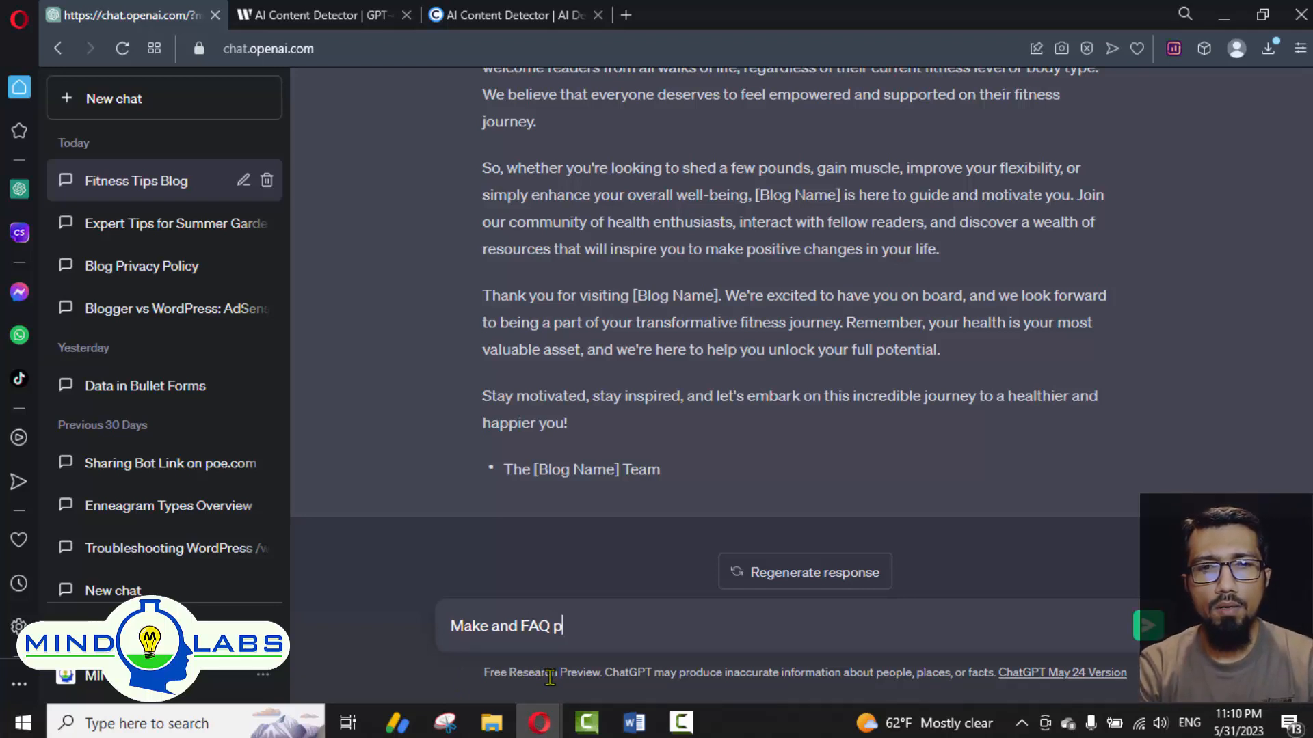
{"action": "key", "text": "Return"}
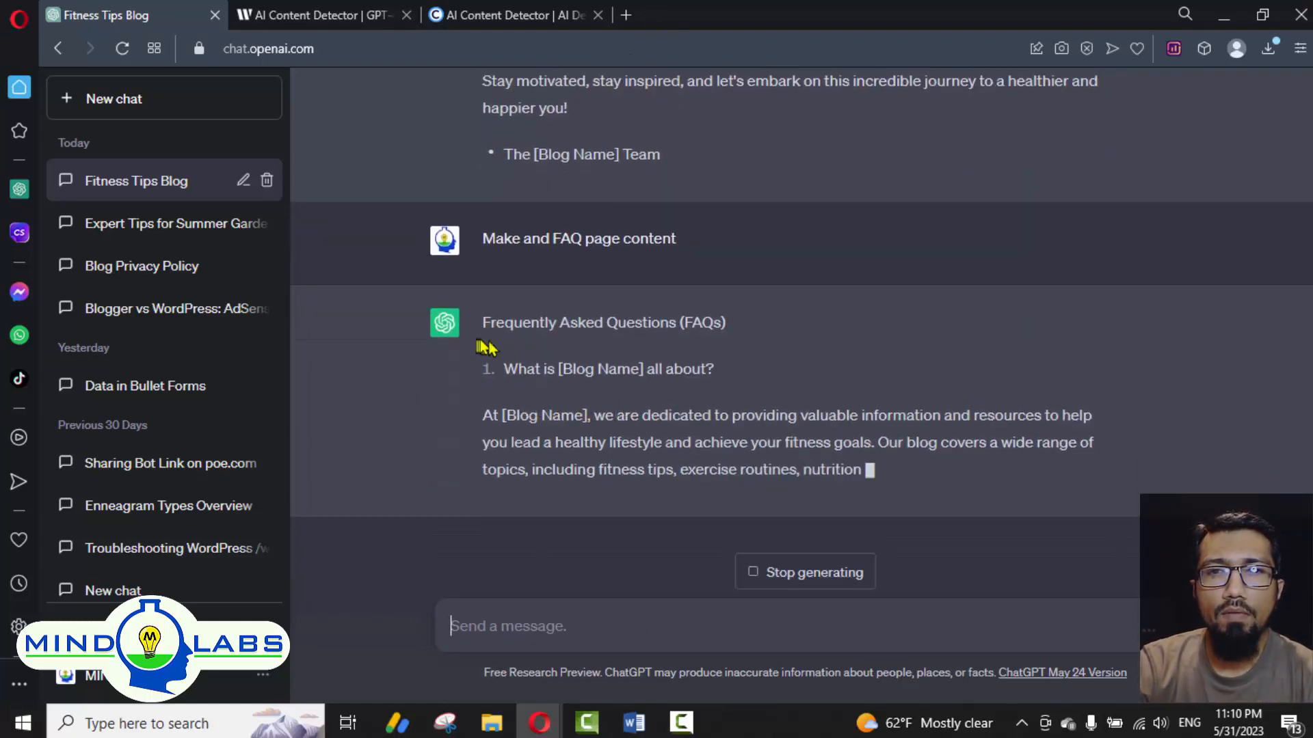
Step: Copy the heading "Frequently Asked Questions (FAQs)" from the response and paste it as the title of a new Blogger page
{"action": "left_click_drag", "start_coordinate": [482, 300], "coordinate": [741, 290]}
{"action": "key", "text": "ctrl+c"}
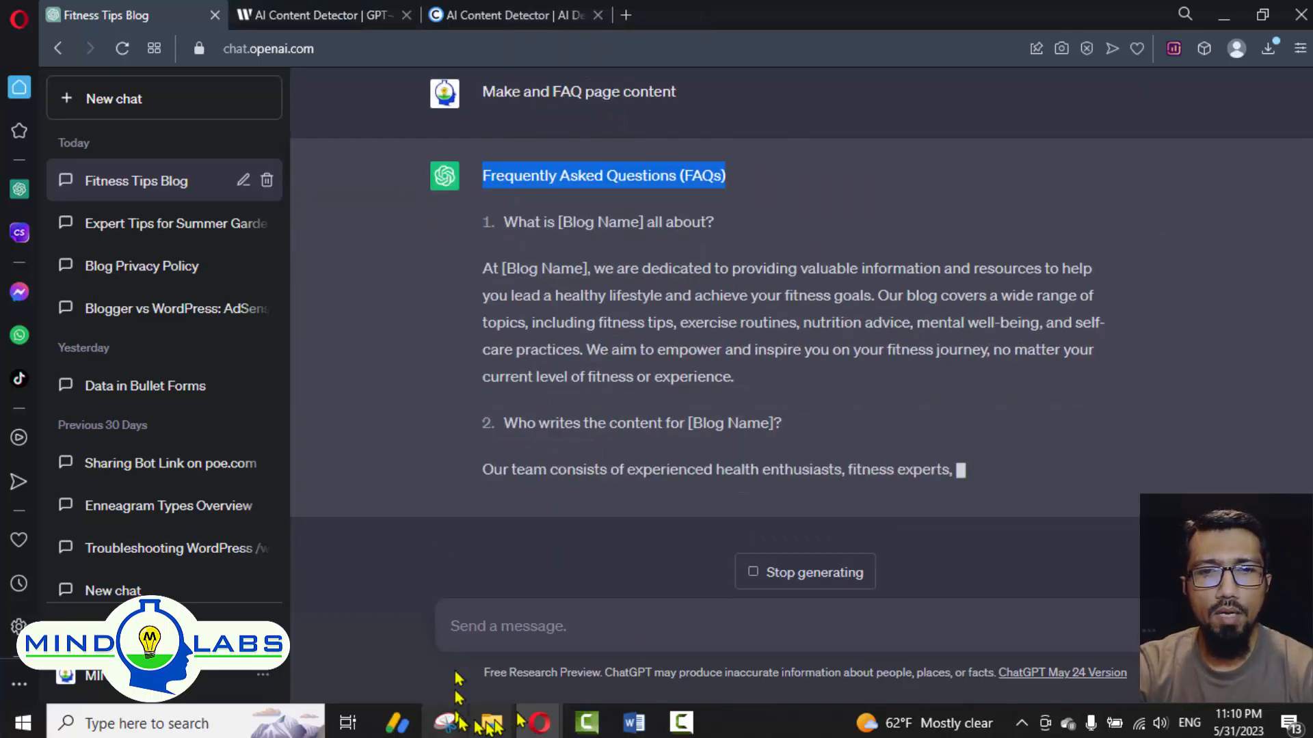
{"action": "mouse_move", "coordinate": [539, 721]}
{"action": "left_click", "coordinate": [625, 633]}
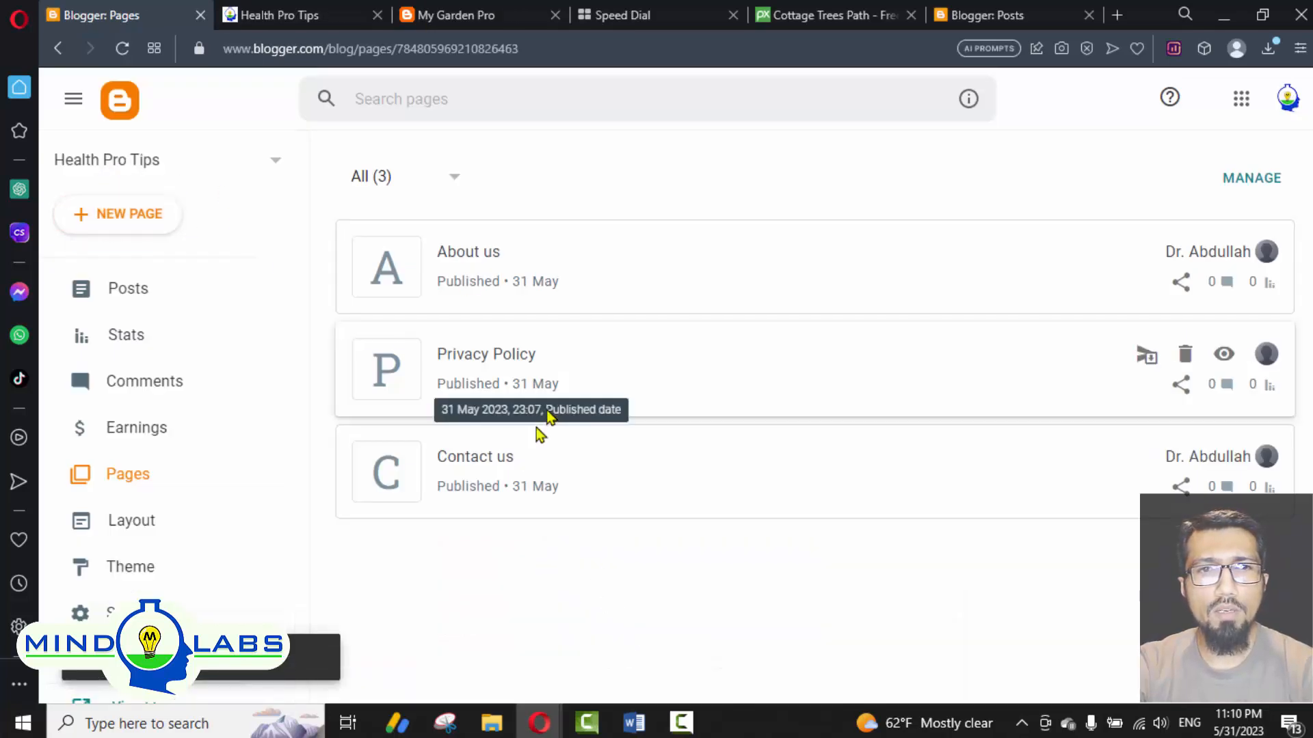
{"action": "left_click", "coordinate": [582, 391]}
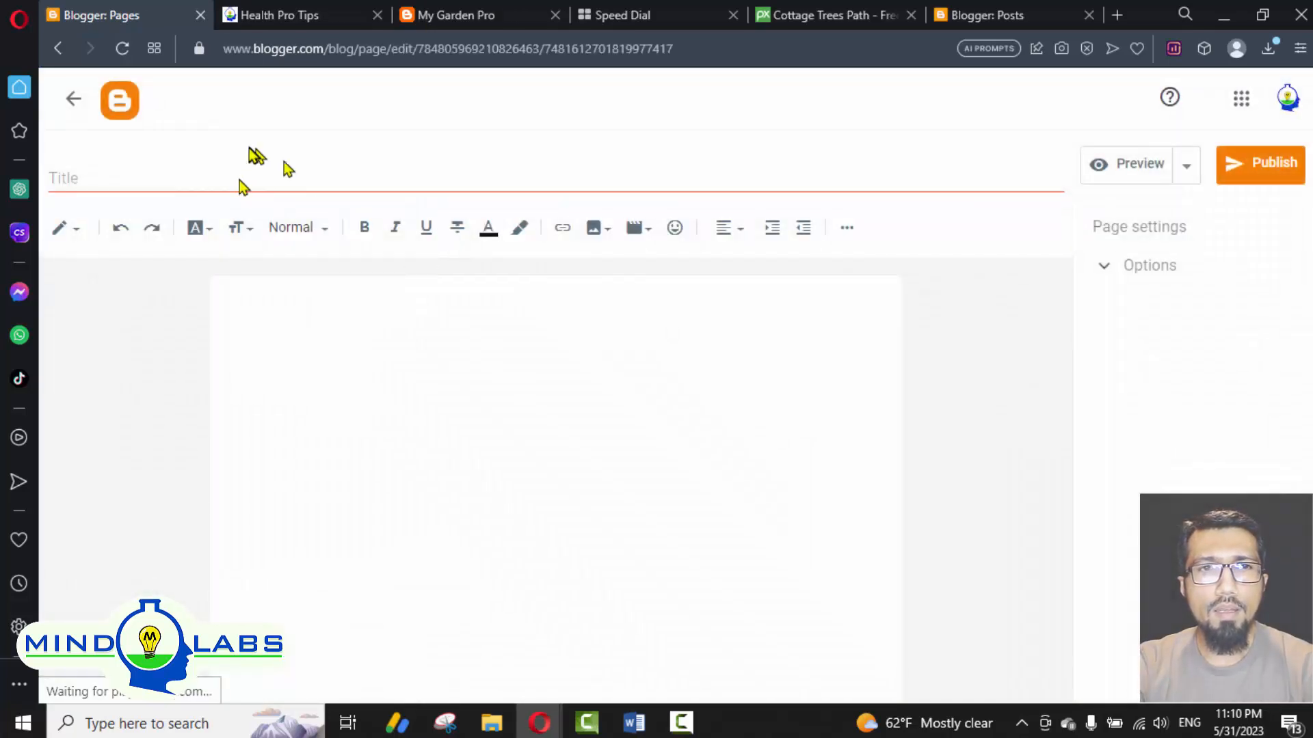
{"action": "key", "text": "ctrl+v"}
{"action": "left_click", "coordinate": [314, 301]}
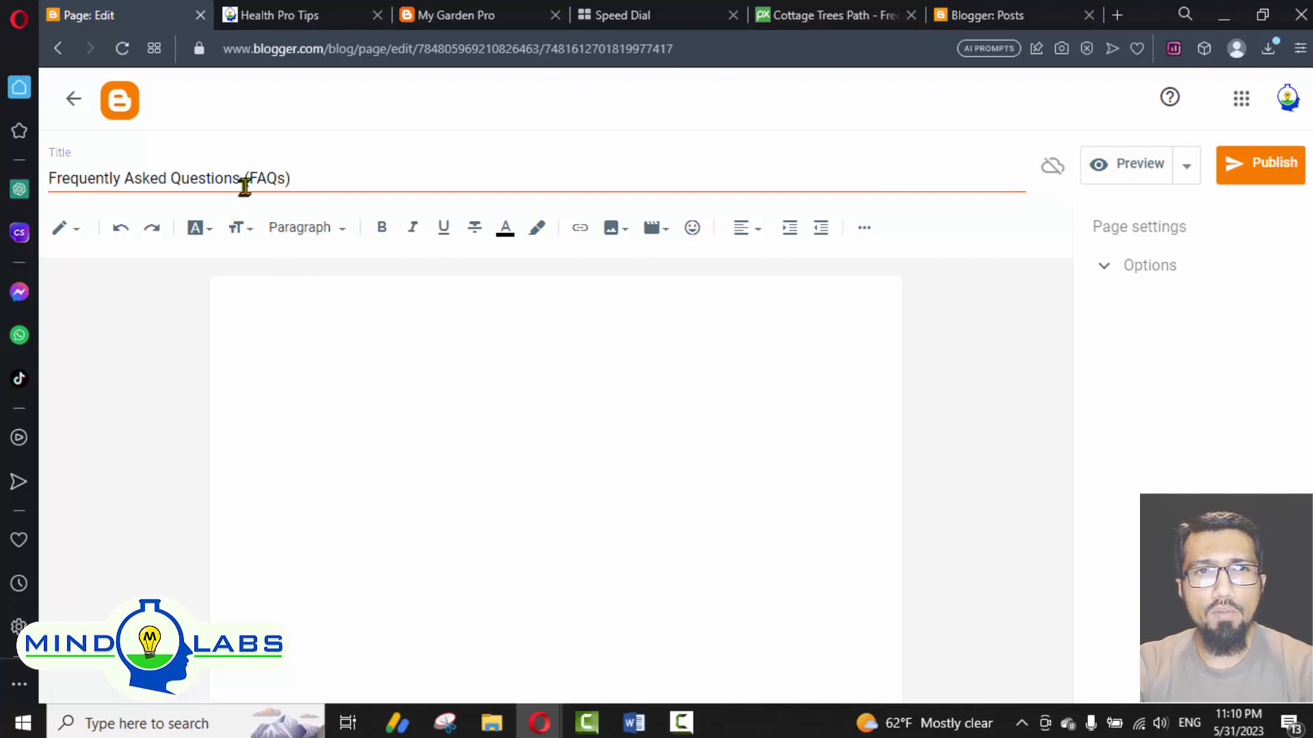
Step: Shorten the new page's title to "FAQs"
{"action": "left_click_drag", "start_coordinate": [249, 180], "coordinate": [89, 146]}
{"action": "key", "text": "BackSpace"}
{"action": "key", "text": "Delete"}
{"action": "key", "text": "End"}
{"action": "key", "text": "BackSpace"}
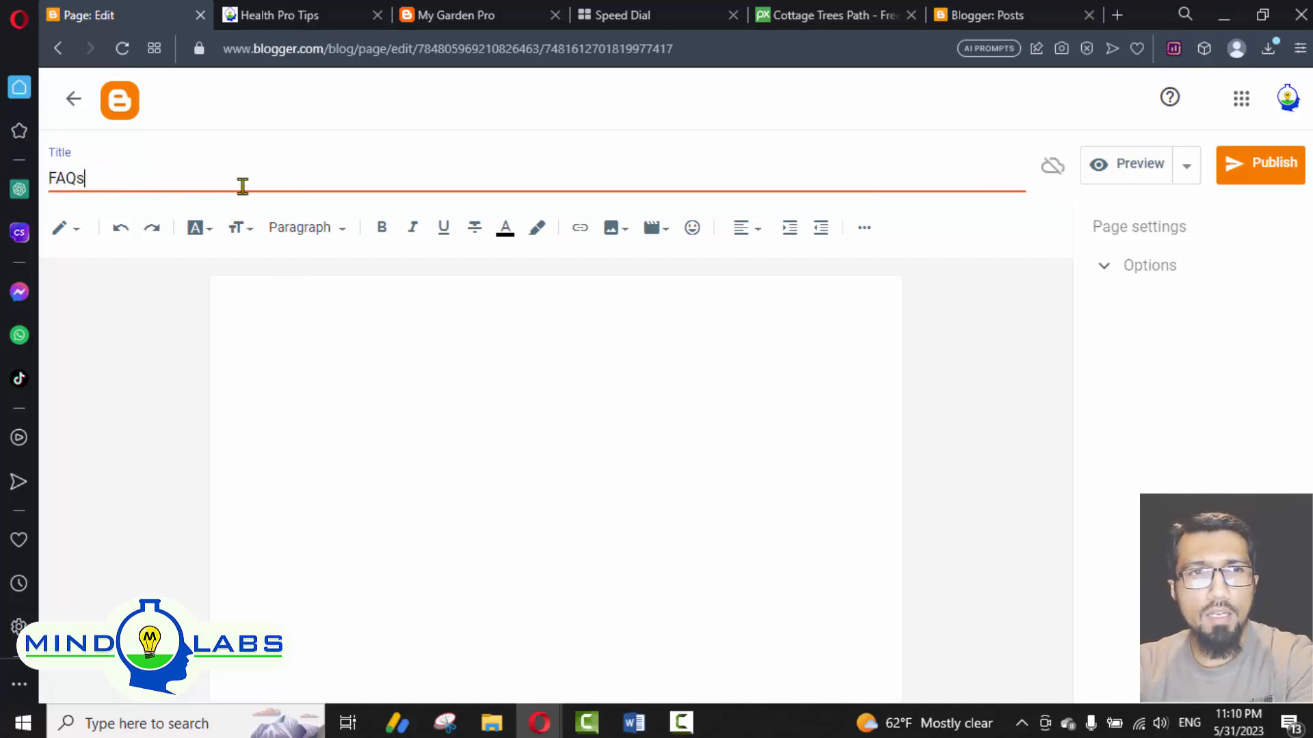
{"action": "left_click", "coordinate": [330, 345]}
{"action": "key", "text": "ctrl+v"}
{"action": "key", "text": "ctrl+a"}
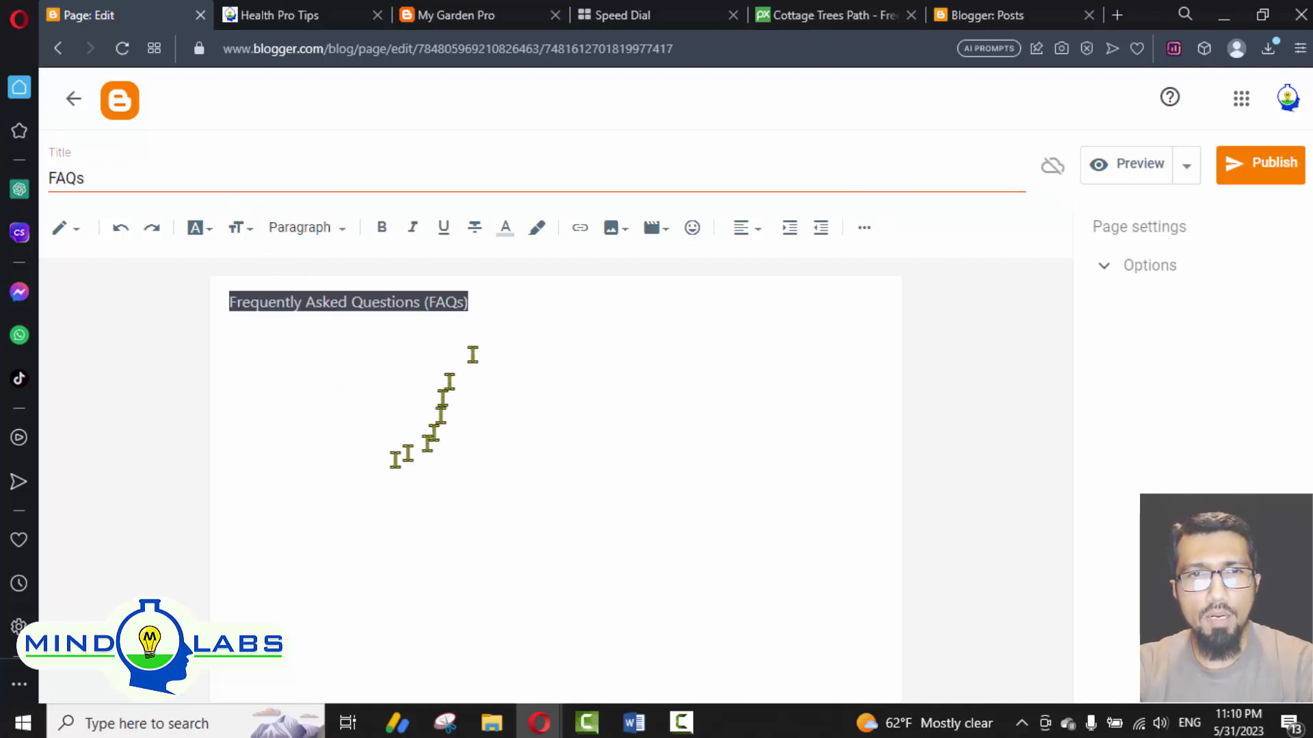
{"action": "key", "text": "BackSpace"}
Step: Switch to the ChatGPT fitness tips chat and copy the FAQ response from its heading through the answer to question 6
{"action": "left_click", "coordinate": [634, 723]}
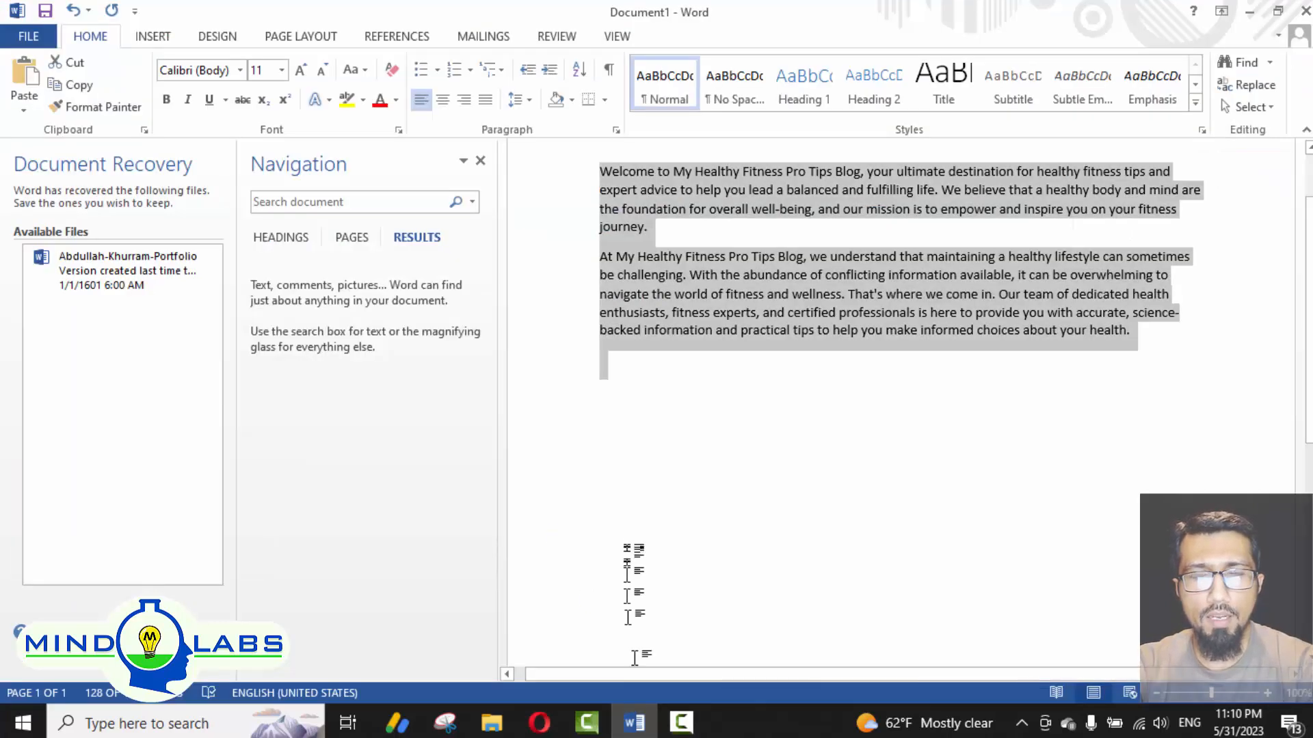
{"action": "left_click", "coordinate": [539, 723]}
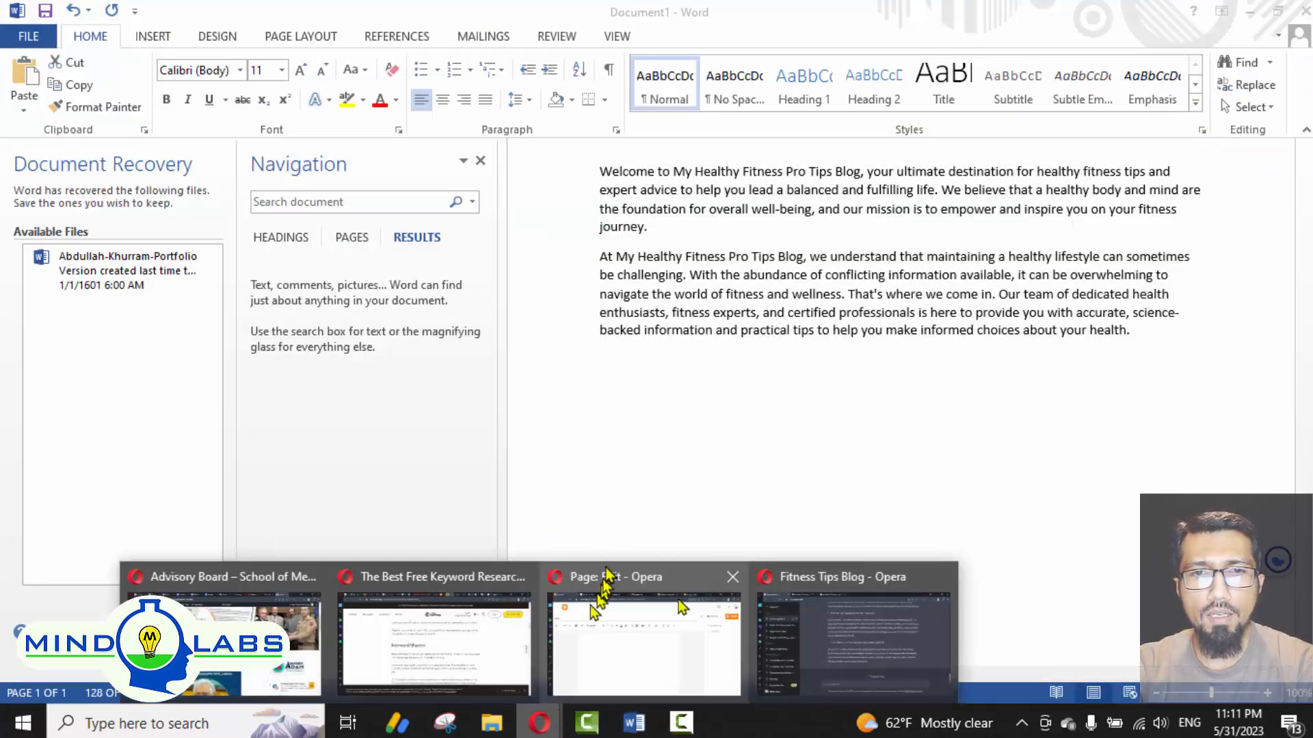
{"action": "left_click", "coordinate": [809, 608]}
{"action": "scroll", "coordinate": [776, 480], "scroll_direction": "up", "scroll_amount": 15}
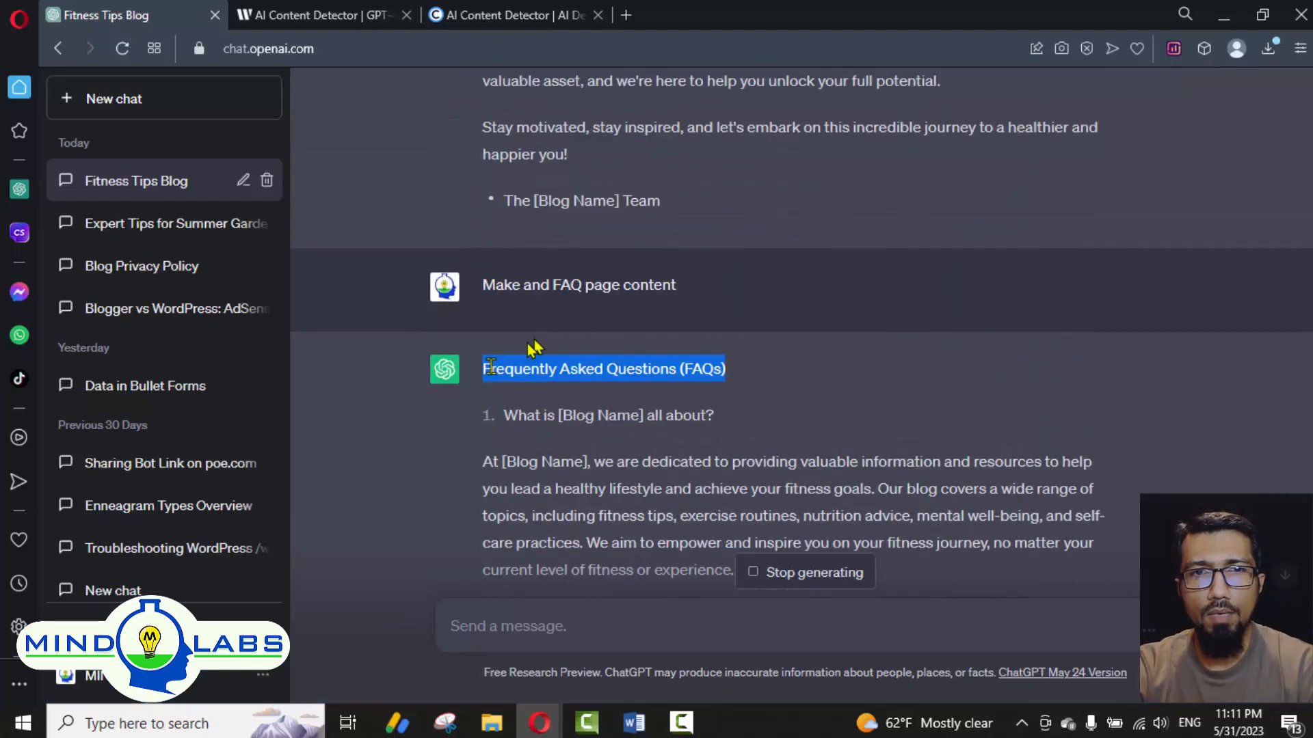
{"action": "left_click", "coordinate": [487, 370]}
{"action": "left_click_drag", "start_coordinate": [486, 369], "coordinate": [562, 437]}
{"action": "scroll", "coordinate": [639, 459], "scroll_direction": "down", "scroll_amount": 13}
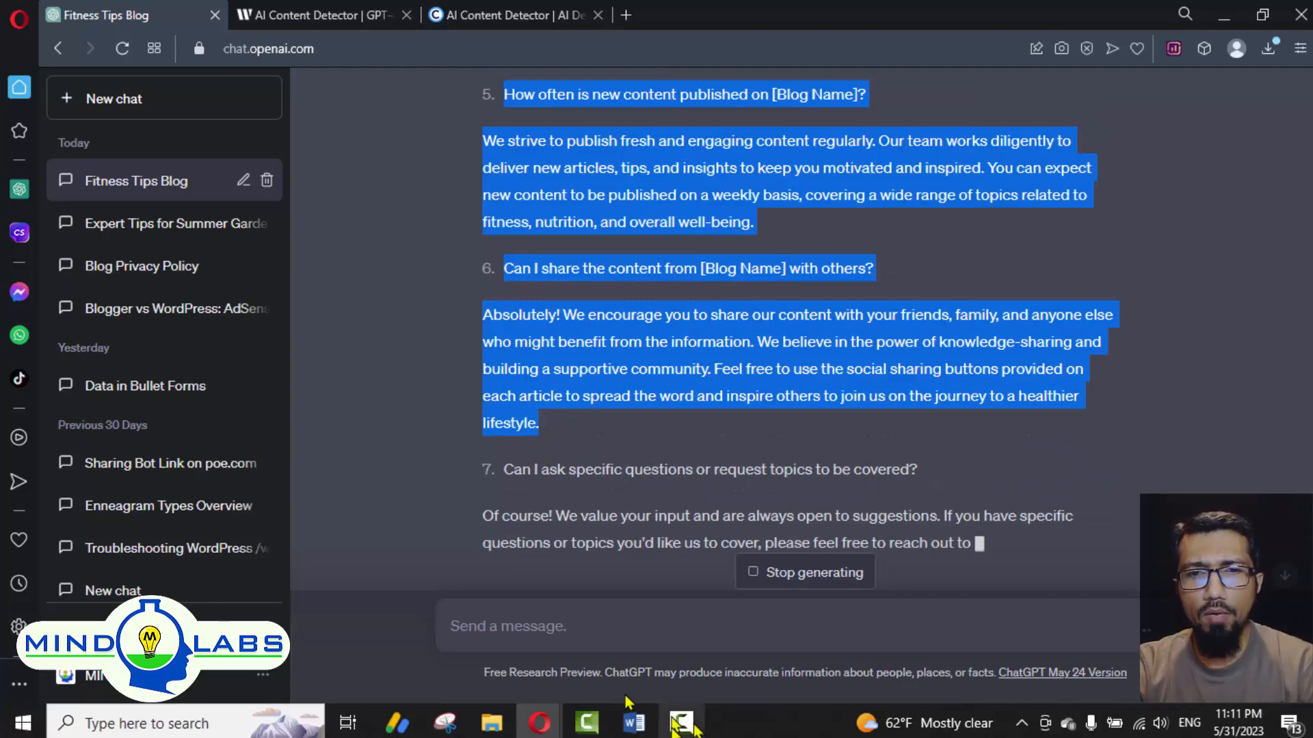
Step: Switch to Word and replace the document's old text with the copied FAQ content, using the Merge Formatting paste option
{"action": "left_click", "coordinate": [636, 723]}
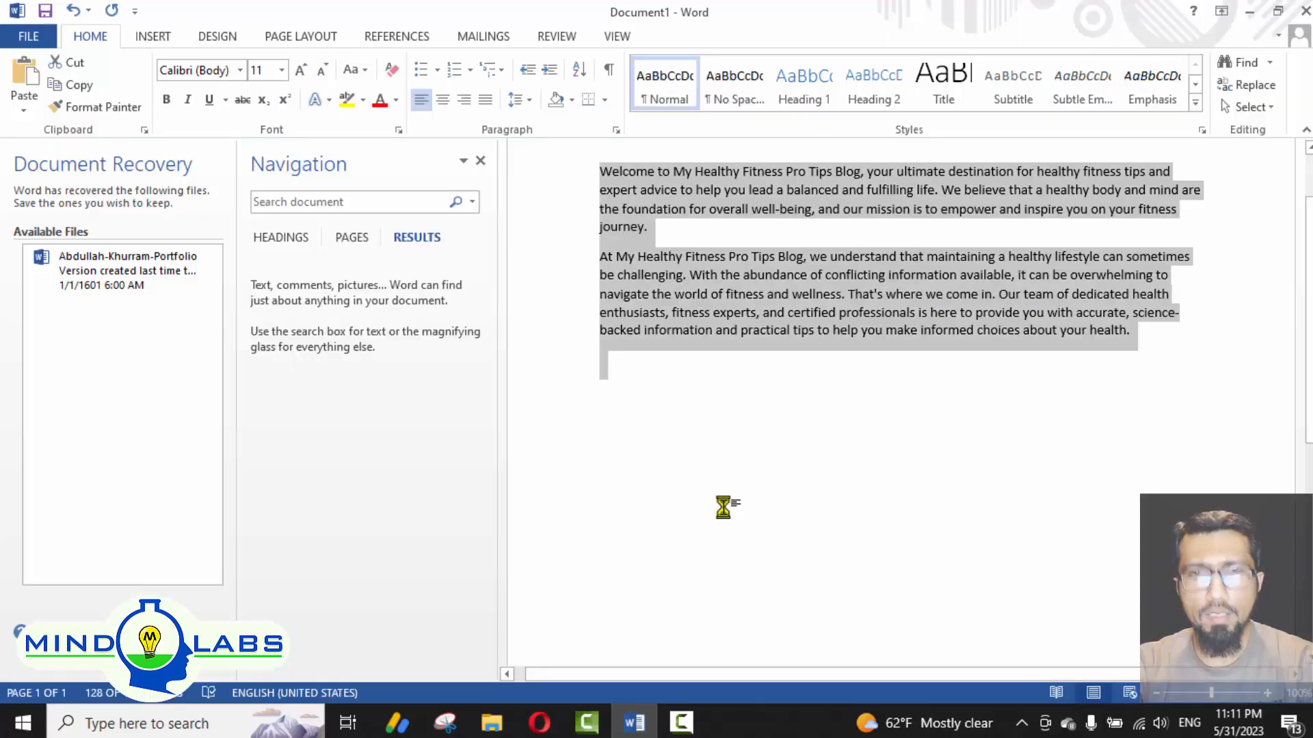
{"action": "key", "text": "ctrl+v"}
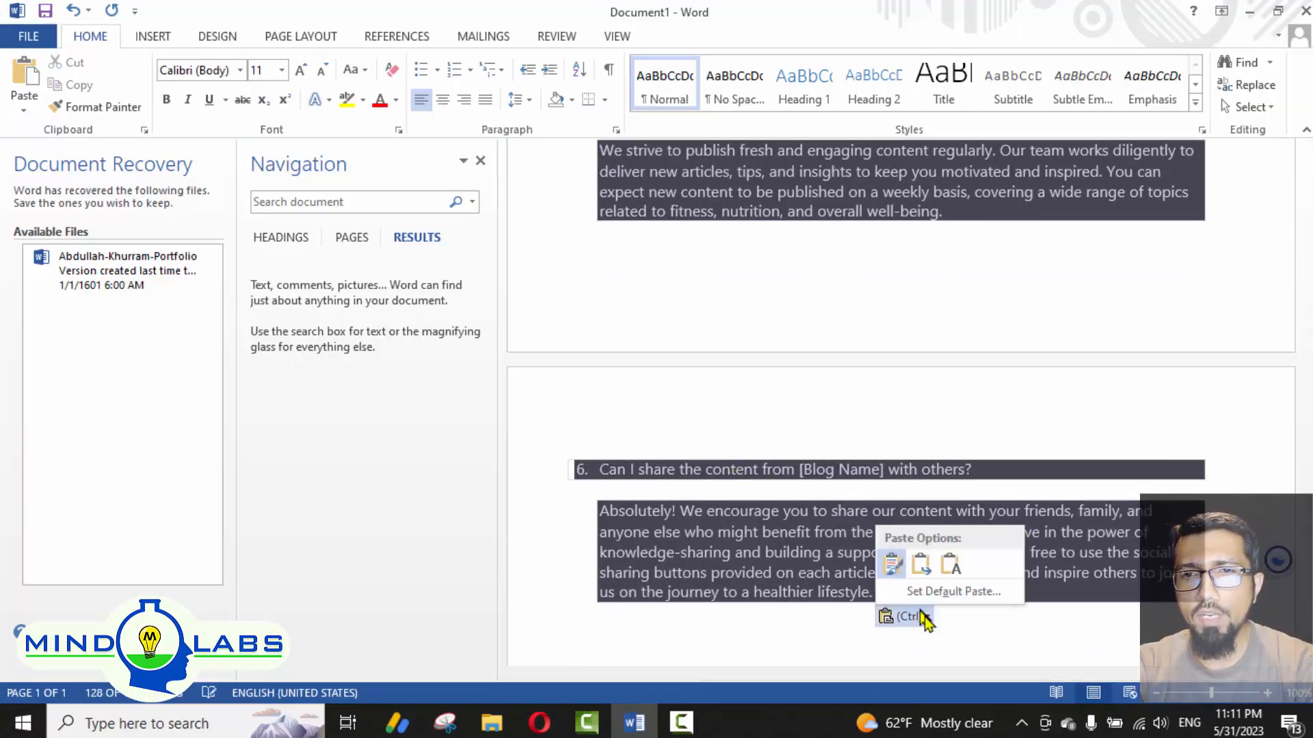
{"action": "left_click", "coordinate": [923, 566]}
{"action": "scroll", "coordinate": [696, 472], "scroll_direction": "up", "scroll_amount": 5}
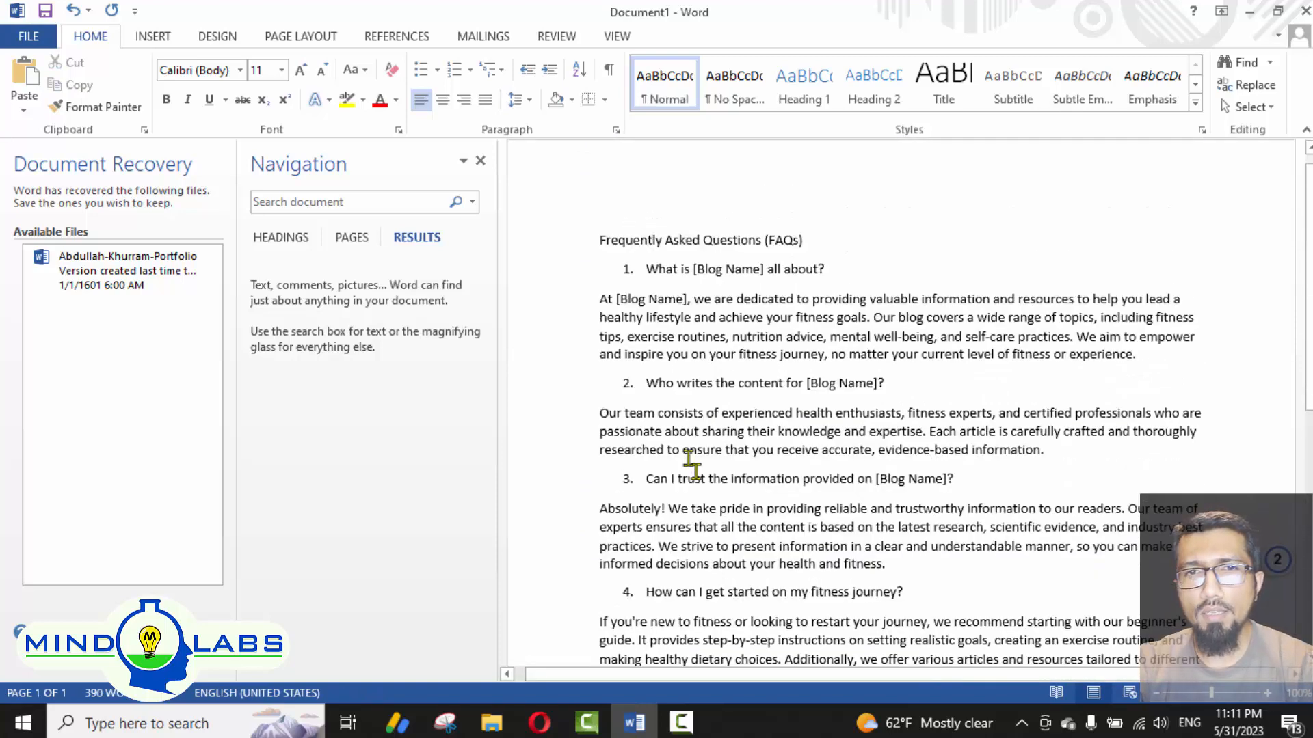
{"action": "left_click", "coordinate": [601, 254], "text": "shift"}
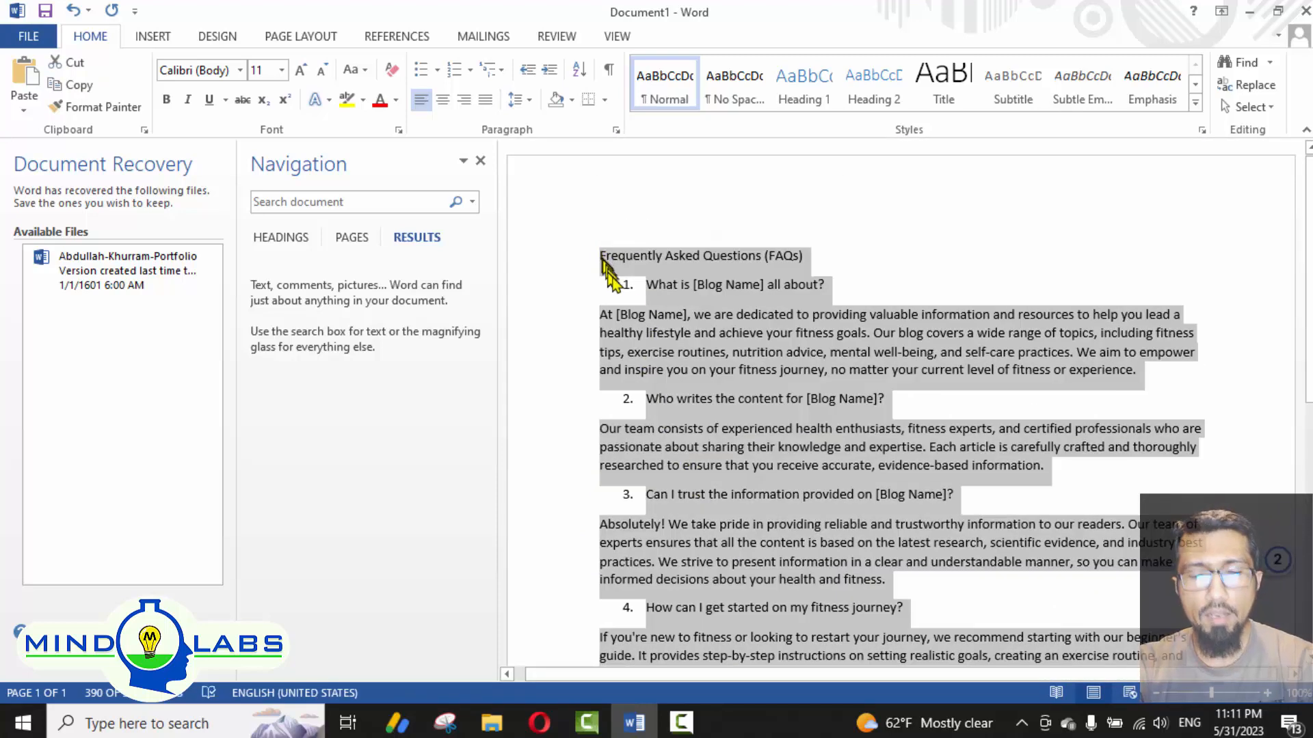
{"action": "left_click", "coordinate": [895, 275]}
{"action": "scroll", "coordinate": [895, 280], "scroll_direction": "down", "scroll_amount": 3}
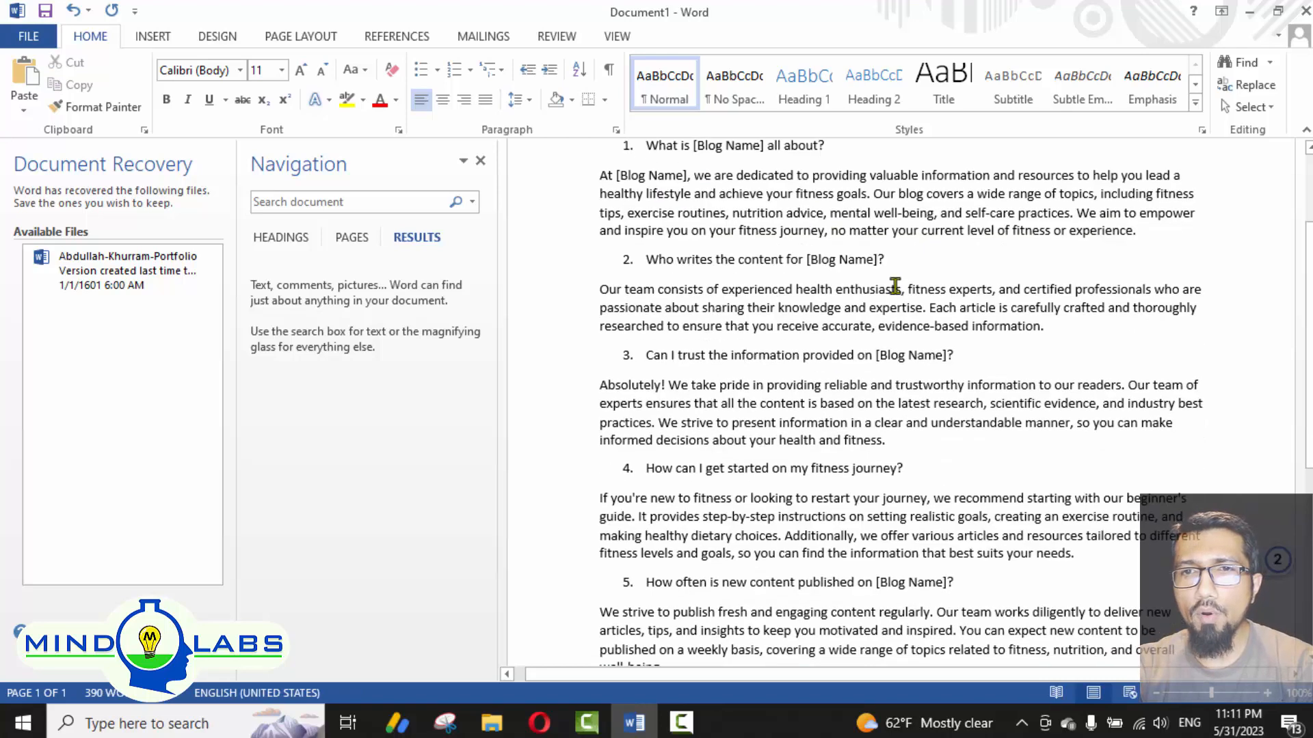
Step: Select the placeholder "[Blog Name]" in question 5 and search the document for it
{"action": "left_click", "coordinate": [394, 203]}
{"action": "left_click", "coordinate": [902, 328]}
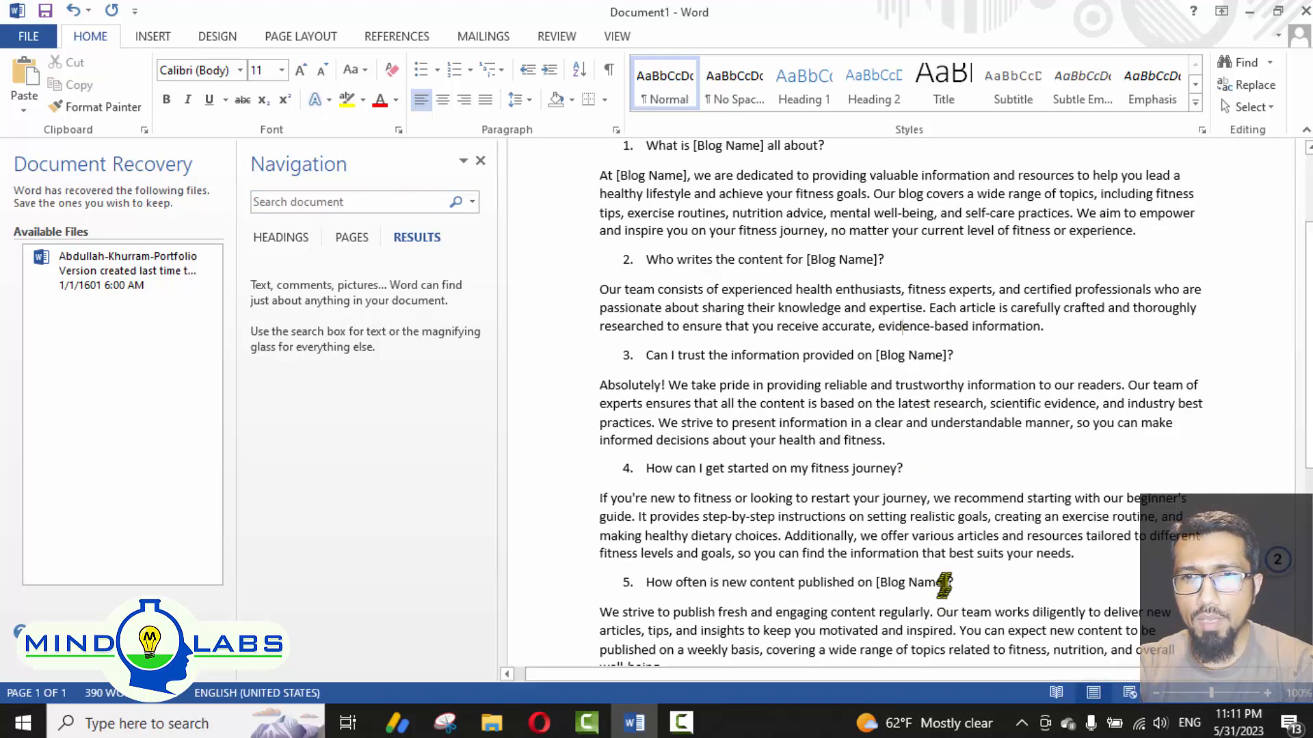
{"action": "left_click_drag", "start_coordinate": [950, 582], "coordinate": [876, 581]}
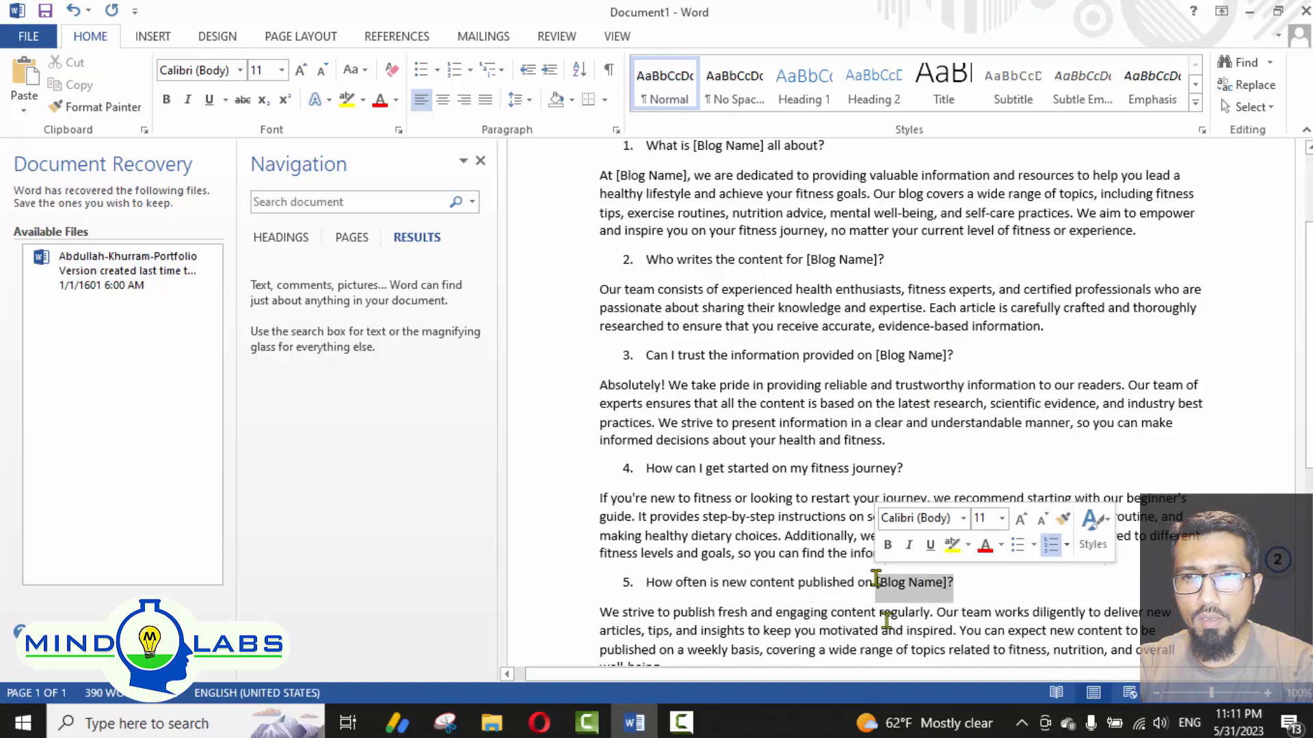
{"action": "left_click", "coordinate": [875, 583]}
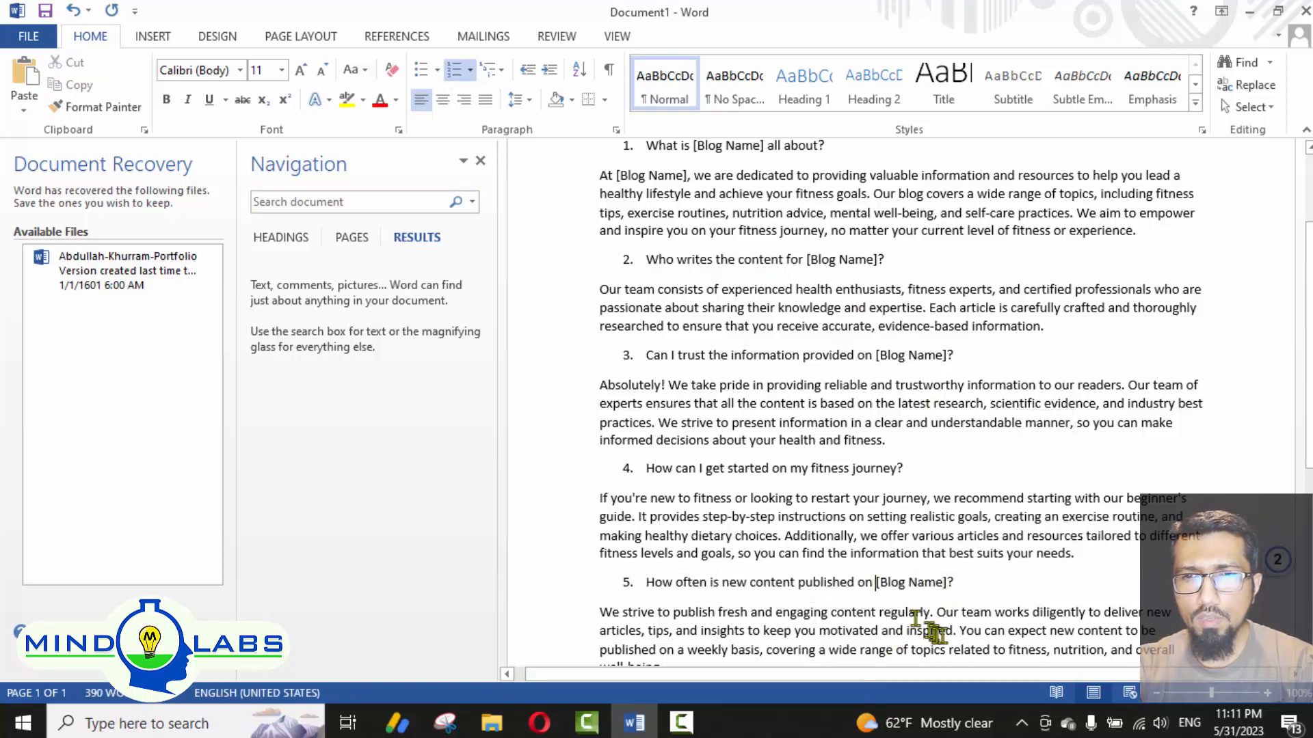
{"action": "key", "text": "shift+Right"}
{"action": "key", "text": "shift+Right"}
{"action": "key", "text": "shift+Right"}
{"action": "key", "text": "shift+Right"}
{"action": "key", "text": "shift+Right"}
{"action": "key", "text": "shift+Right"}
{"action": "key", "text": "shift+Right"}
{"action": "key", "text": "shift+Right"}
{"action": "key", "text": "shift+Right"}
{"action": "key", "text": "shift+Right"}
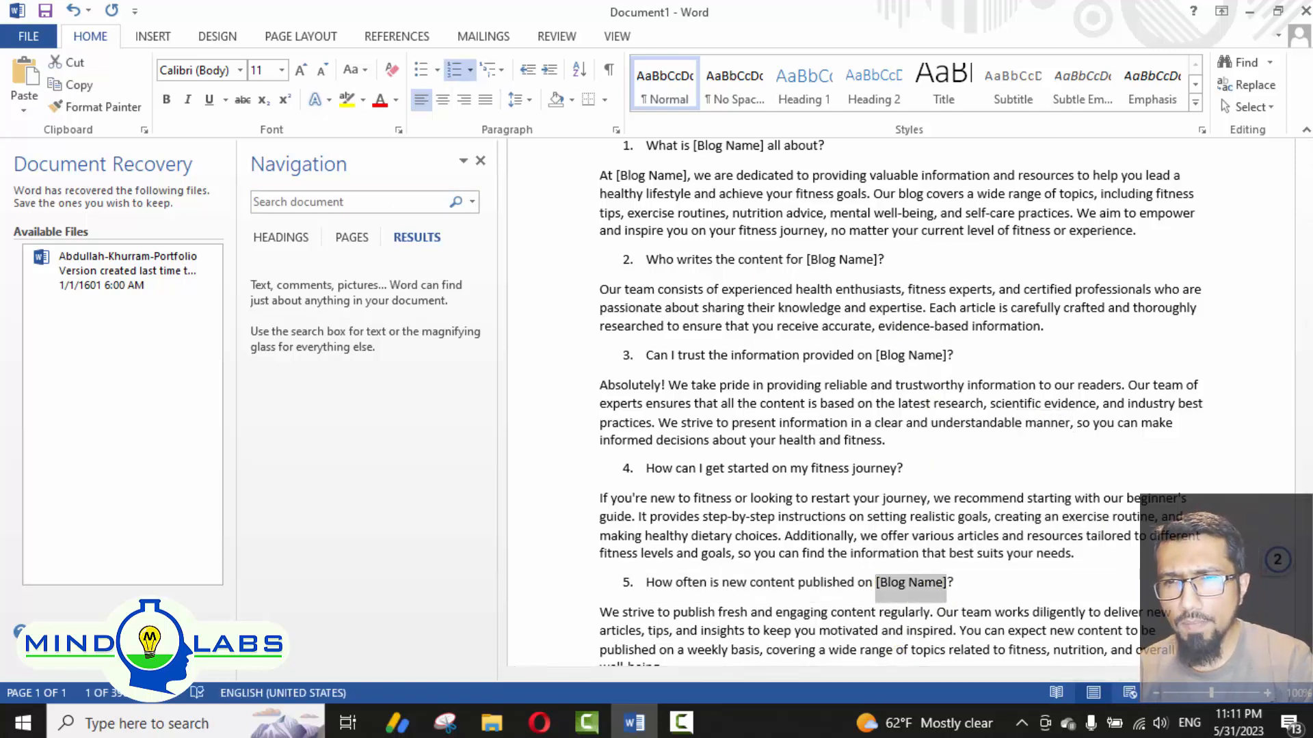
{"action": "key", "text": "ctrl+f"}
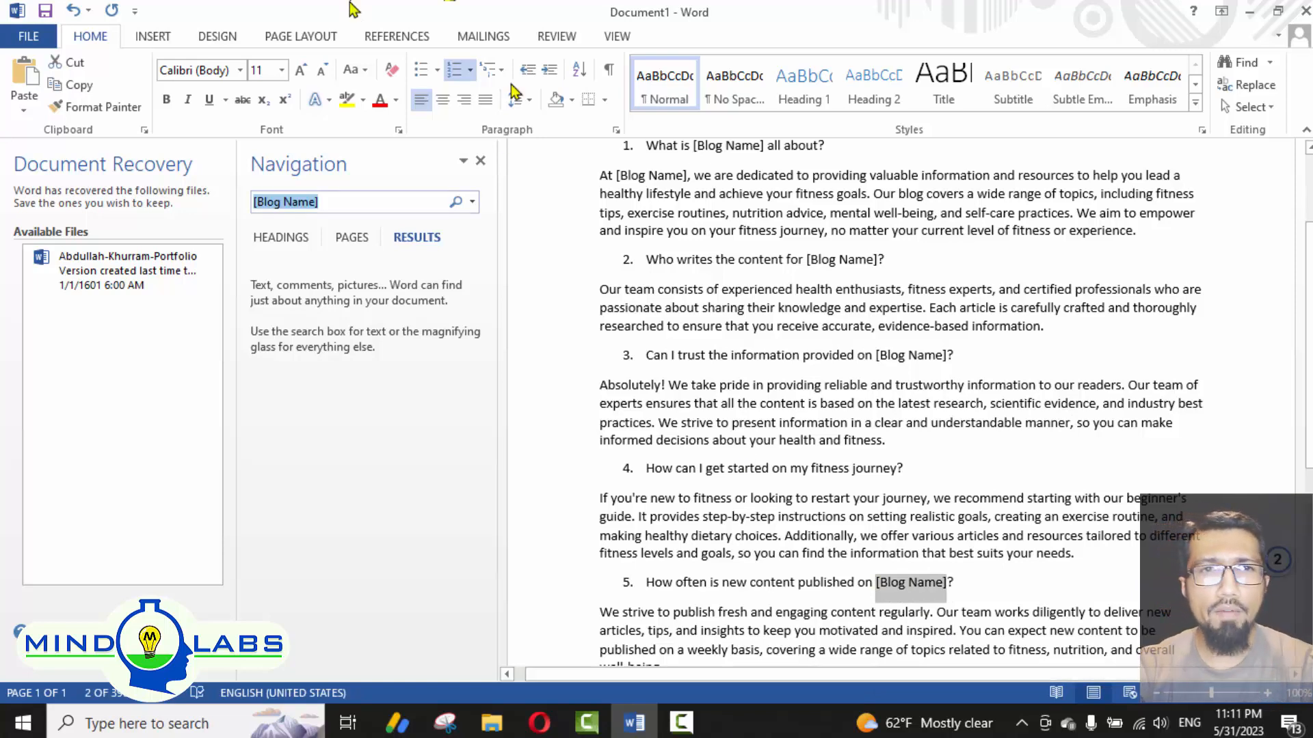
Step: Replace all occurrences of "[Blog Name]" with "My Healthy Fitness Pro Tips Blog" using Find and Replace
{"action": "left_click", "coordinate": [471, 203]}
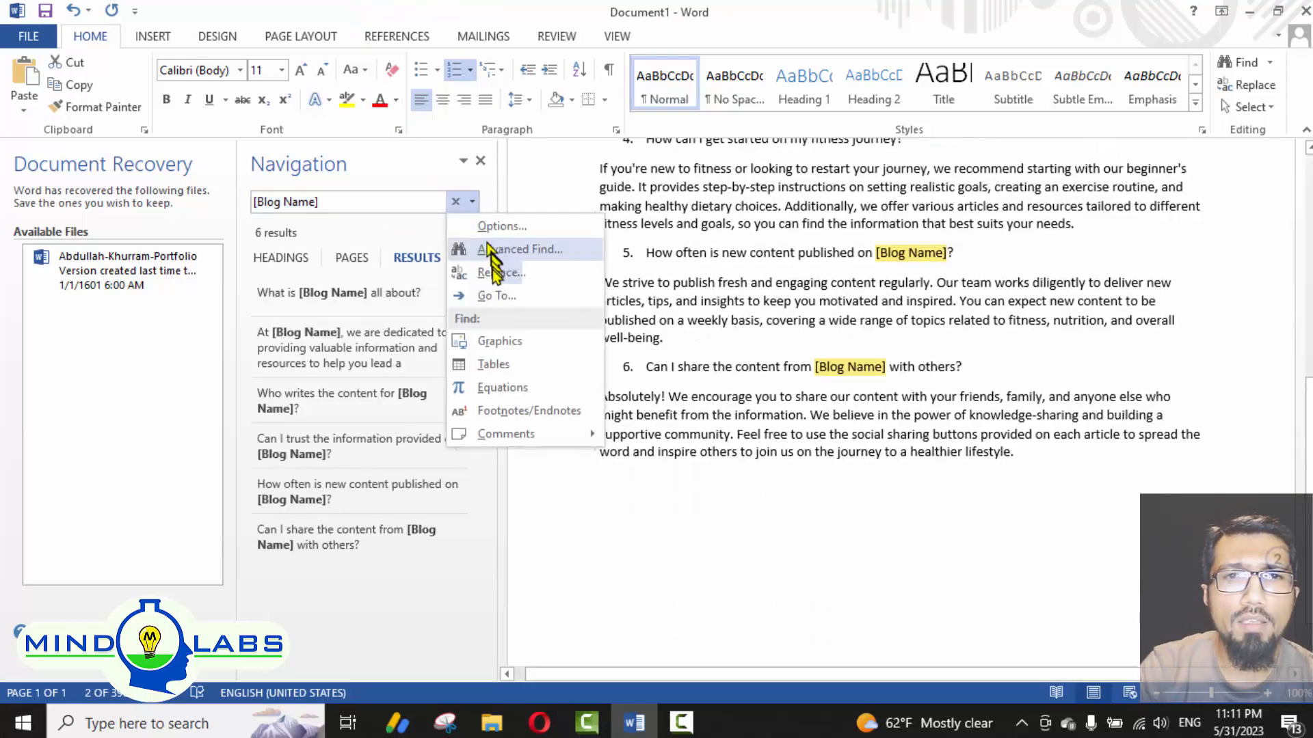
{"action": "left_click", "coordinate": [510, 272]}
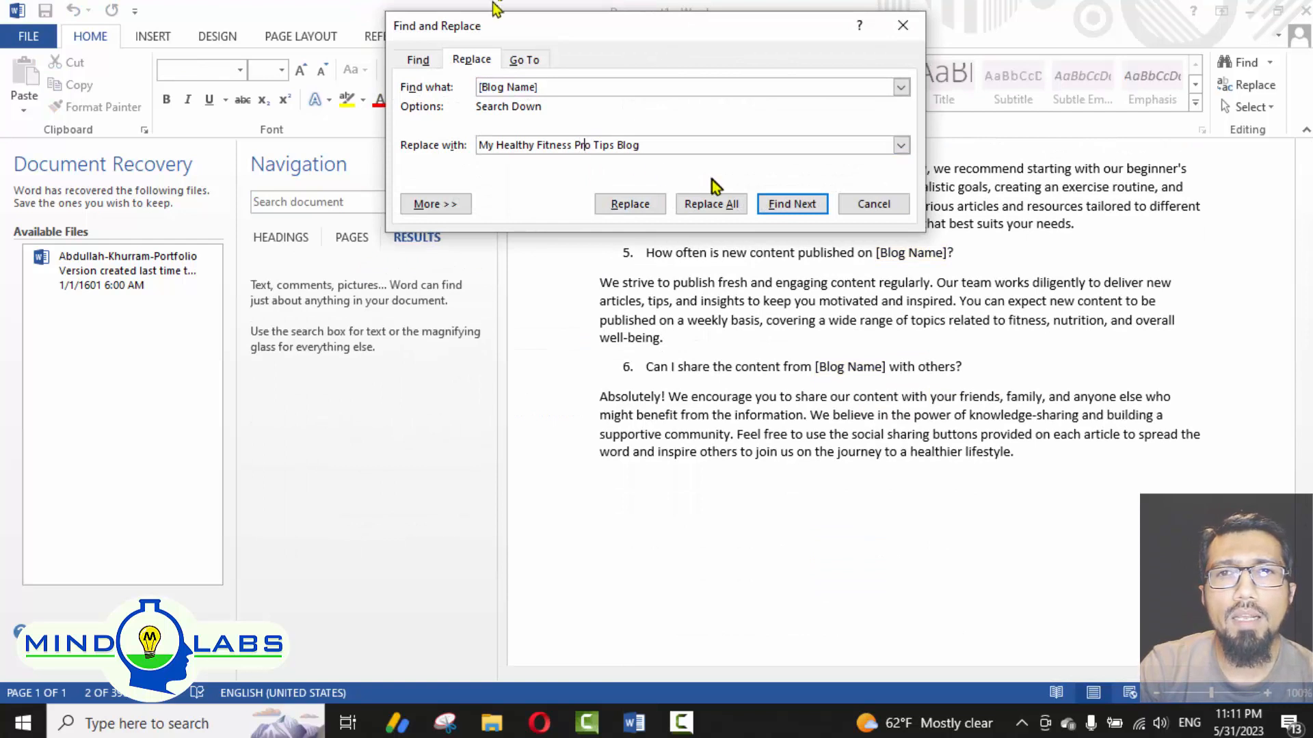
{"action": "left_click", "coordinate": [728, 214]}
{"action": "left_click", "coordinate": [623, 419]}
{"action": "left_click", "coordinate": [668, 415]}
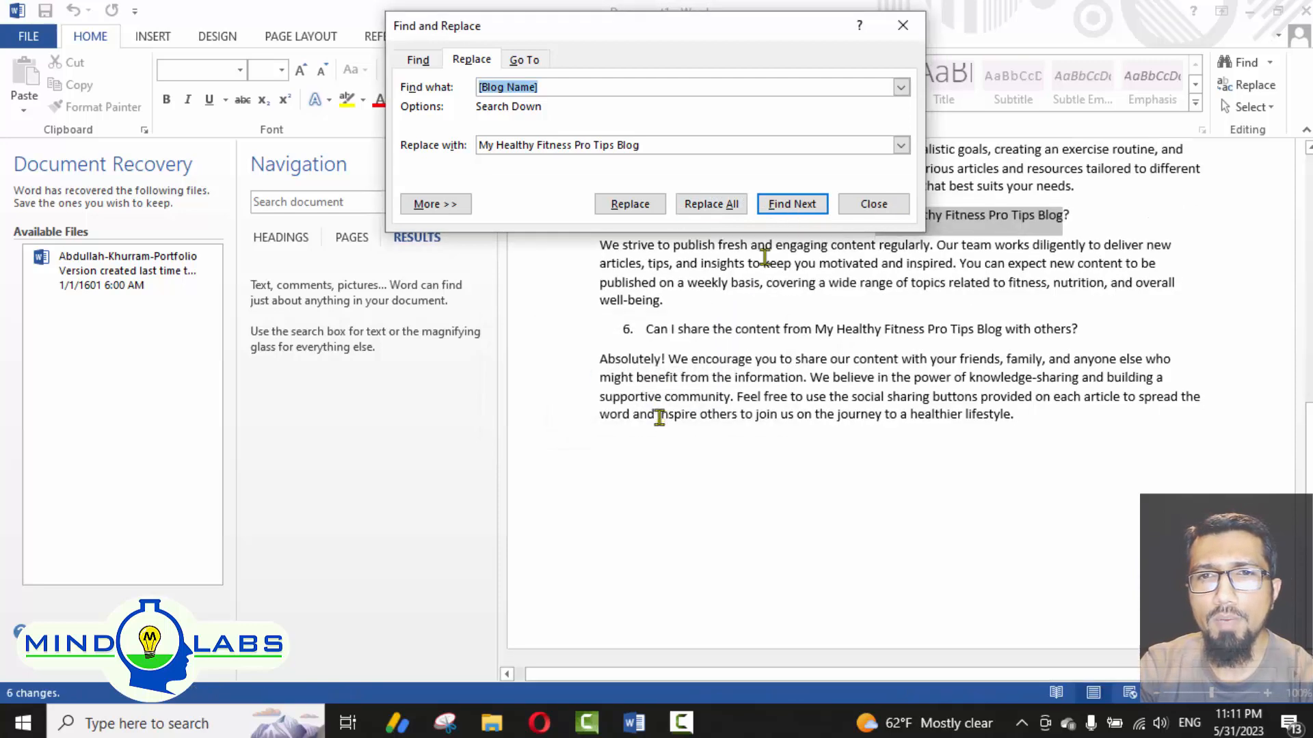
{"action": "left_click", "coordinate": [871, 204]}
Step: Copy the entire FAQ text from Word and paste it into the body of the FAQs page in Blogger
{"action": "mouse_move", "coordinate": [1060, 404]}
{"action": "left_mouse_down"}
{"action": "mouse_move", "coordinate": [631, 117]}
{"action": "mouse_move", "coordinate": [557, 35]}
{"action": "mouse_move", "coordinate": [540, 229]}
{"action": "left_mouse_up"}
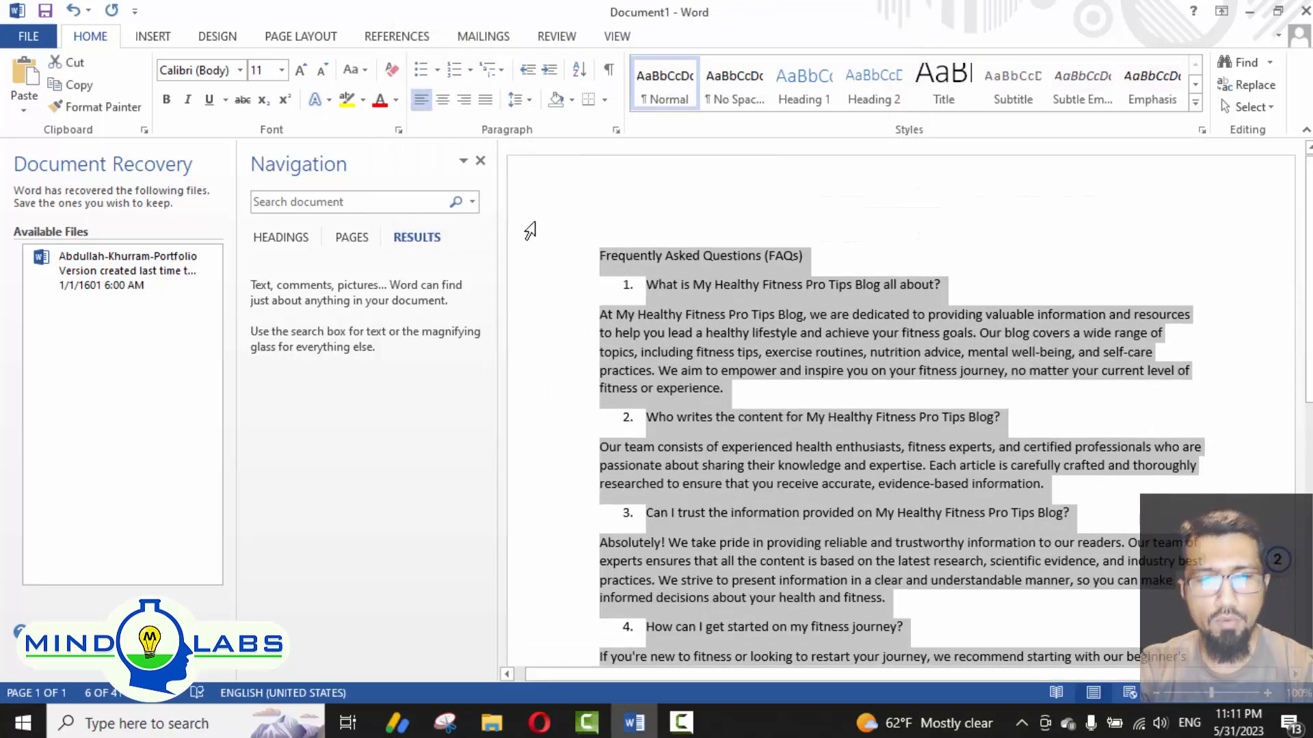
{"action": "key", "text": "alt+Tab"}
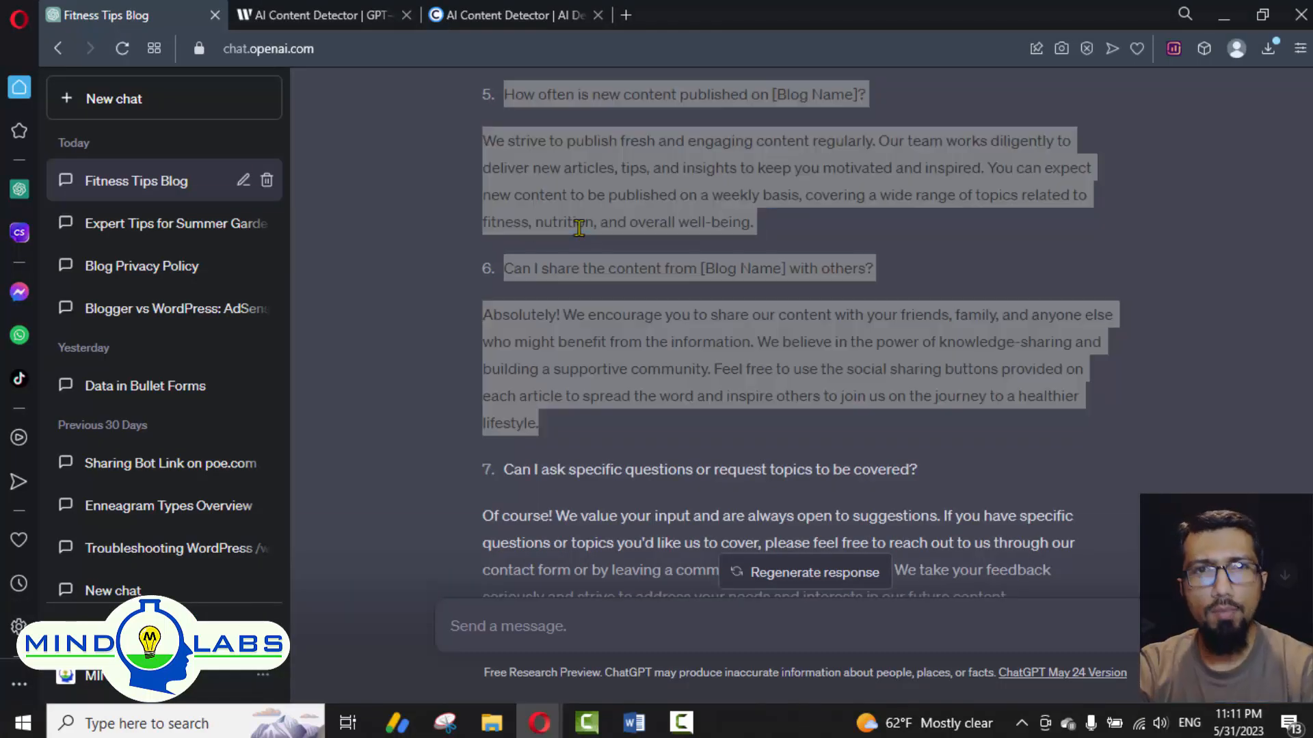
{"action": "key", "text": "alt+Tab"}
{"action": "key", "text": "alt+Tab"}
{"action": "key", "text": "alt+Tab"}
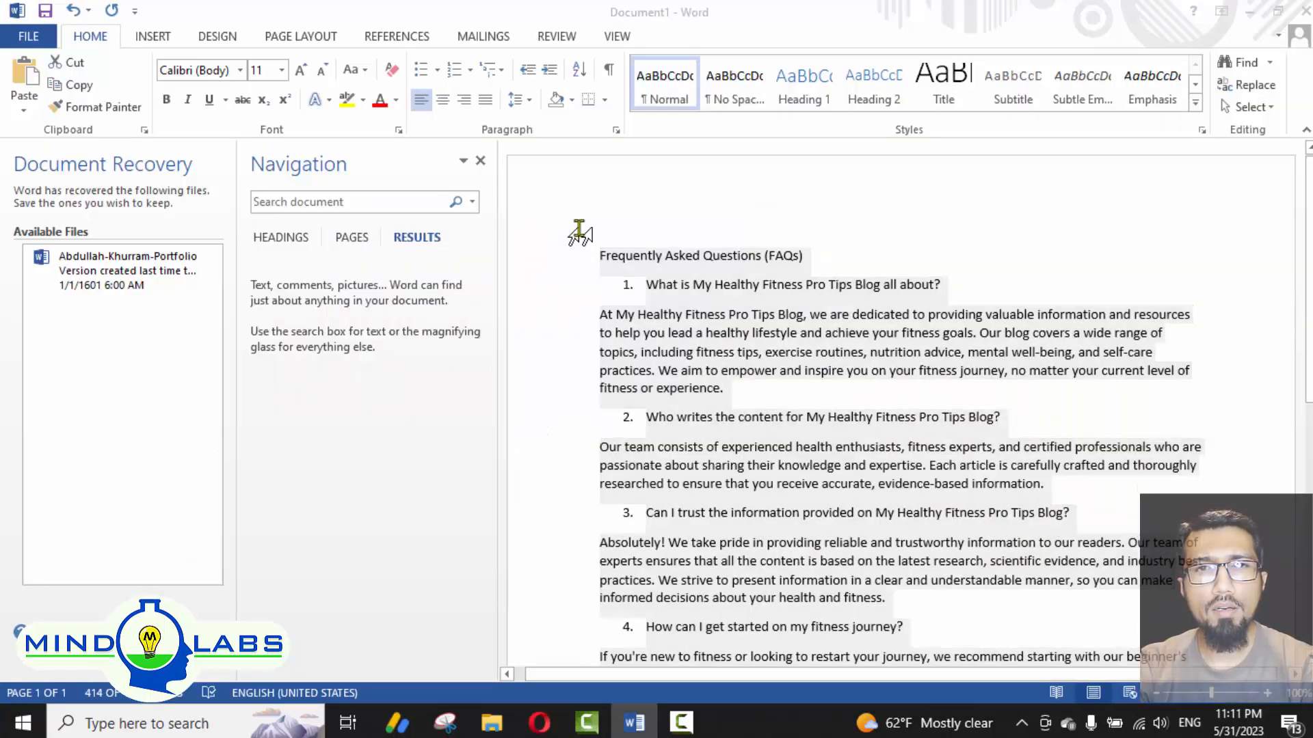
{"action": "key", "text": "ctrl+v"}
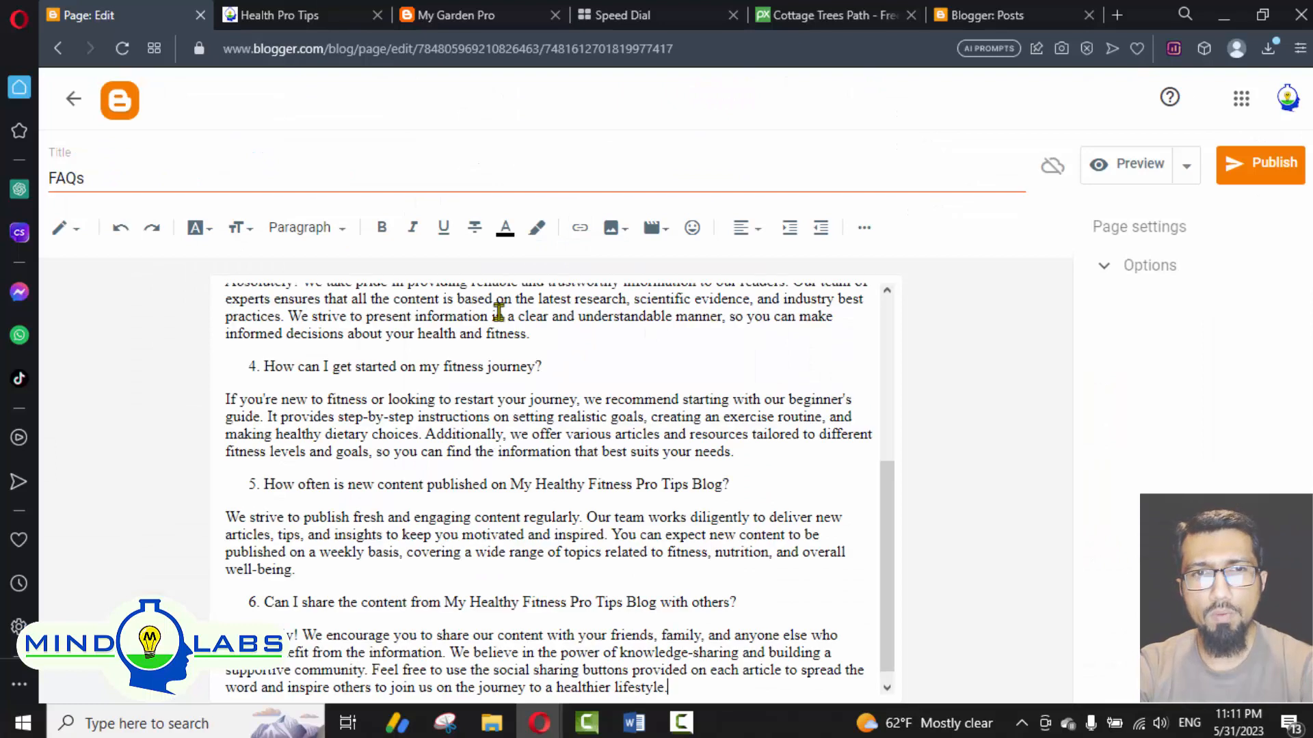
{"action": "scroll", "coordinate": [532, 413], "scroll_direction": "up", "scroll_amount": 5}
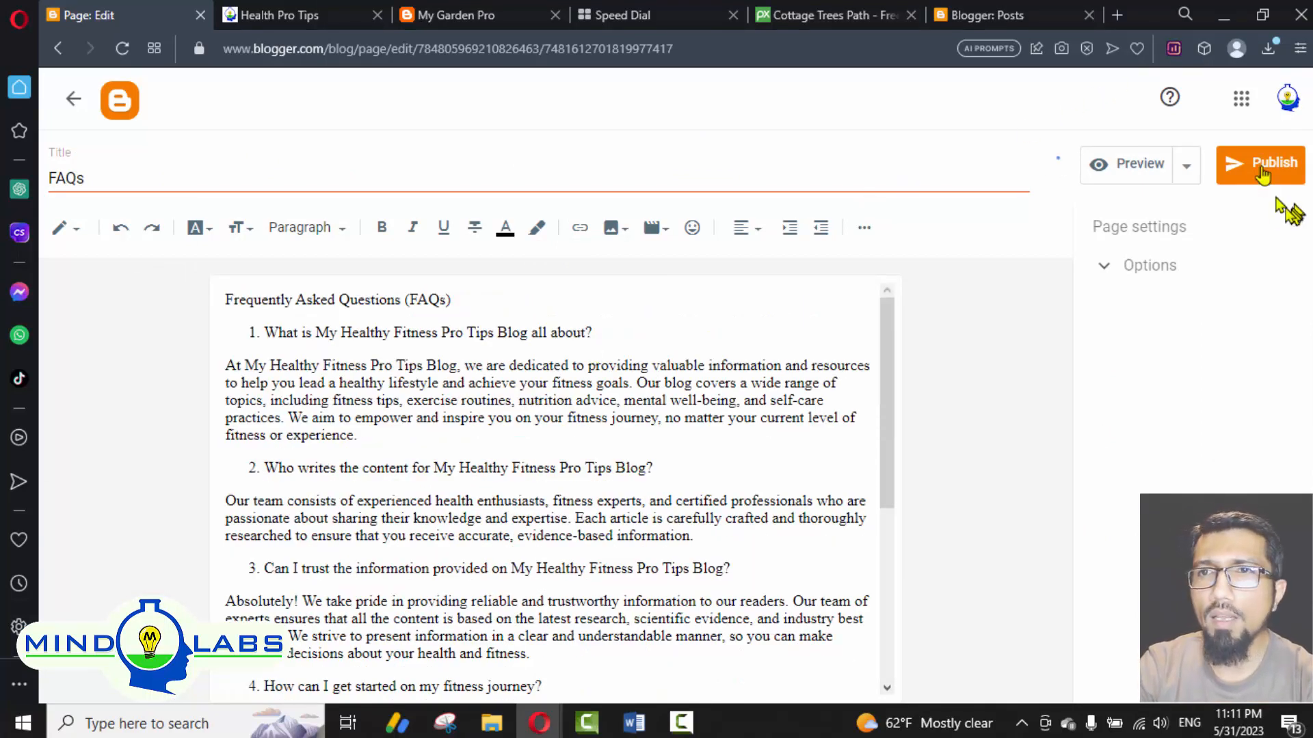
{"action": "scroll", "coordinate": [724, 383], "scroll_direction": "down", "scroll_amount": 5}
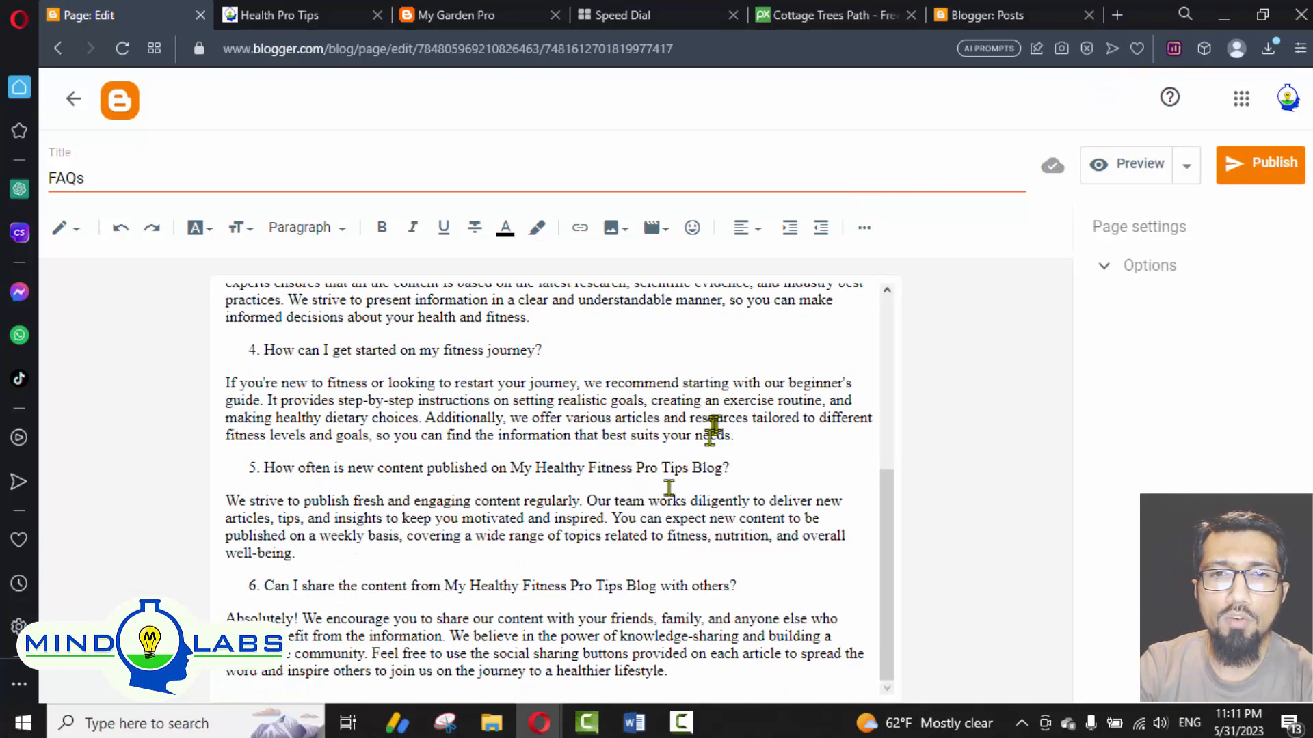
Step: Publish the FAQs page to the blog and confirm the publication
{"action": "scroll", "coordinate": [711, 430], "scroll_direction": "up", "scroll_amount": 5}
{"action": "left_click", "coordinate": [1249, 179]}
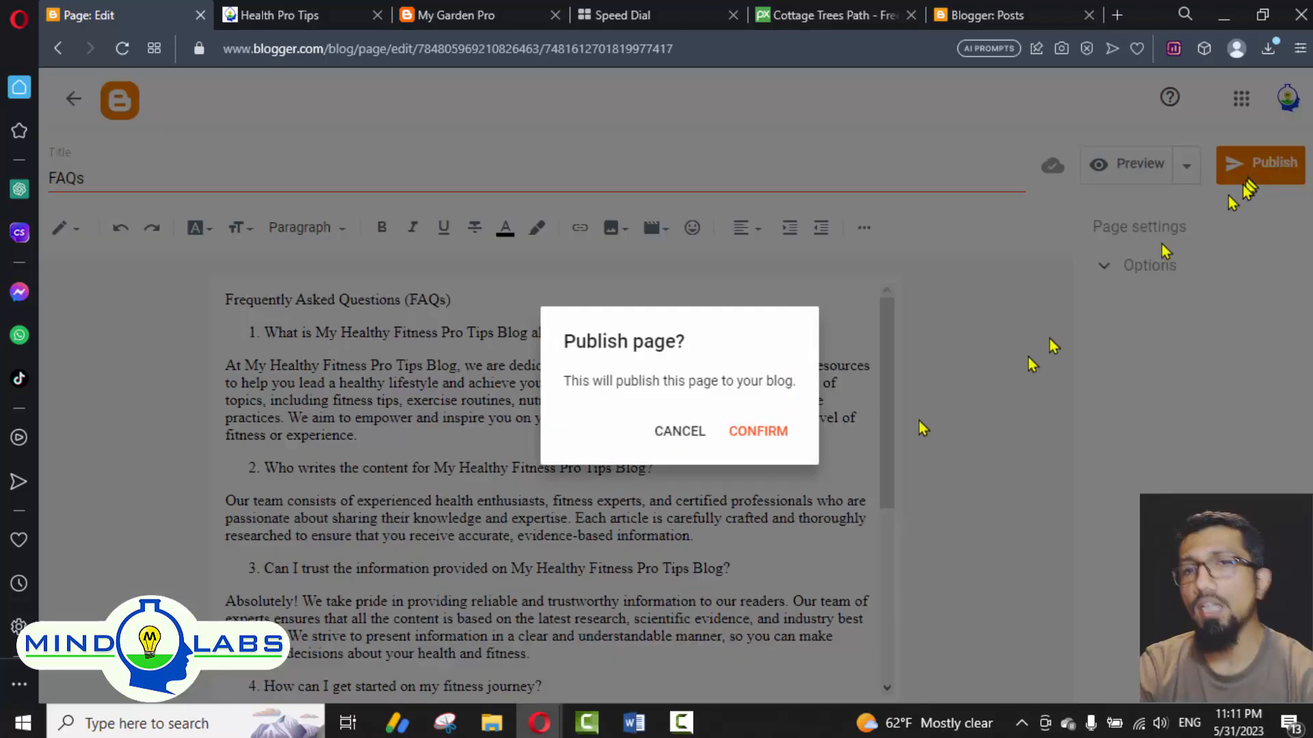
{"action": "left_click", "coordinate": [771, 434]}
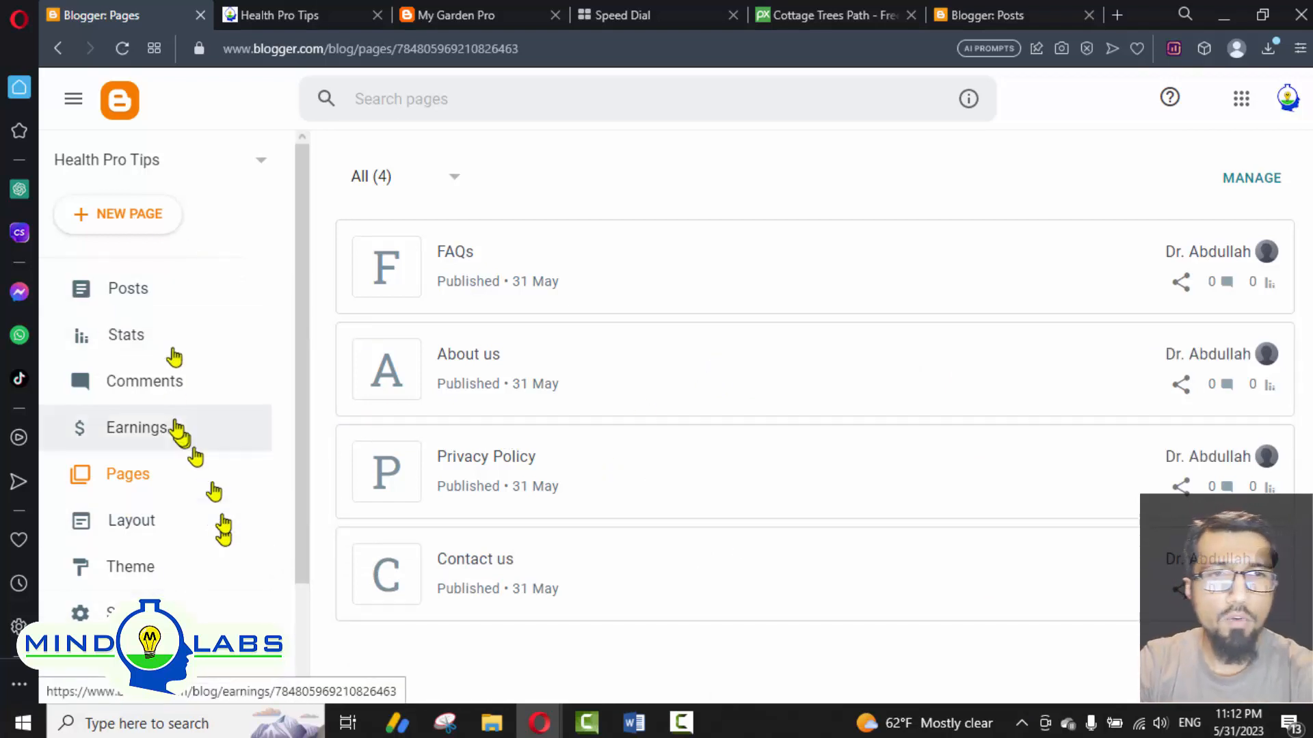
Step: Check the live Health Pro Tips blog and open the Pages gadget's configuration in the blog layout's top page list
{"action": "left_click", "coordinate": [290, 10]}
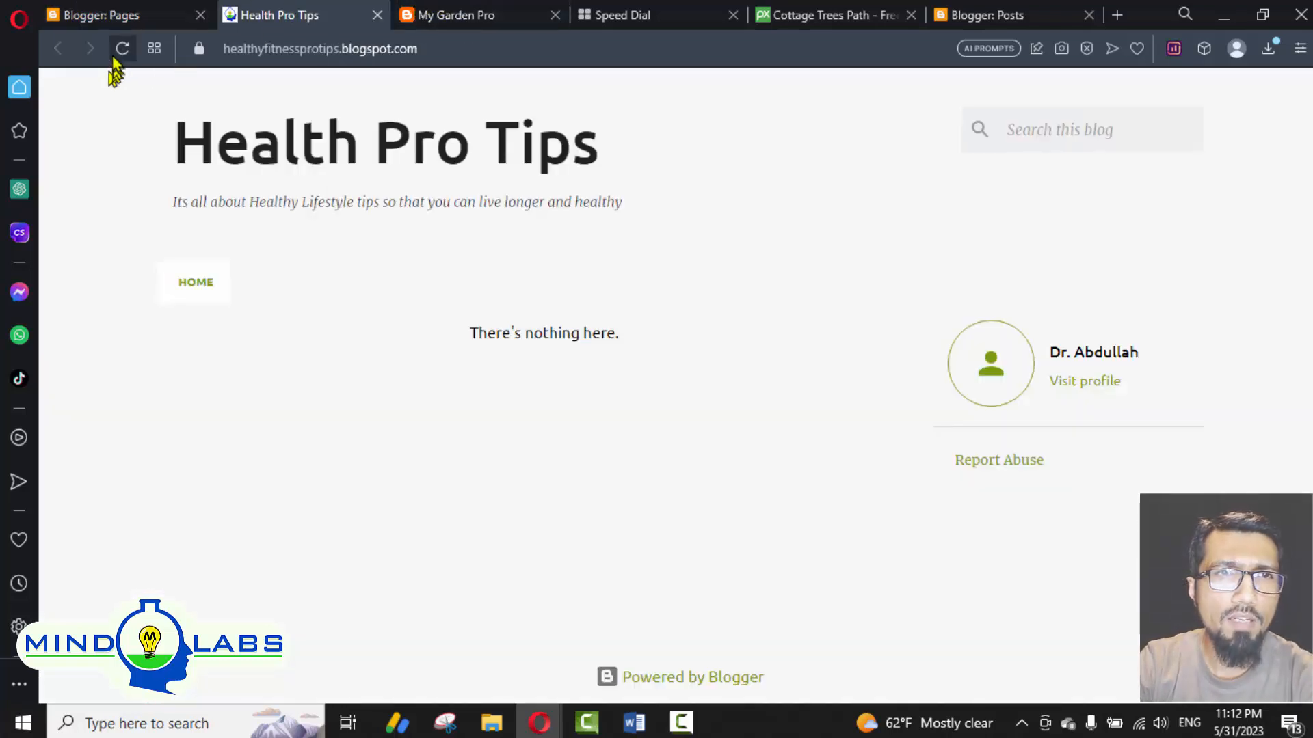
{"action": "left_click", "coordinate": [109, 14]}
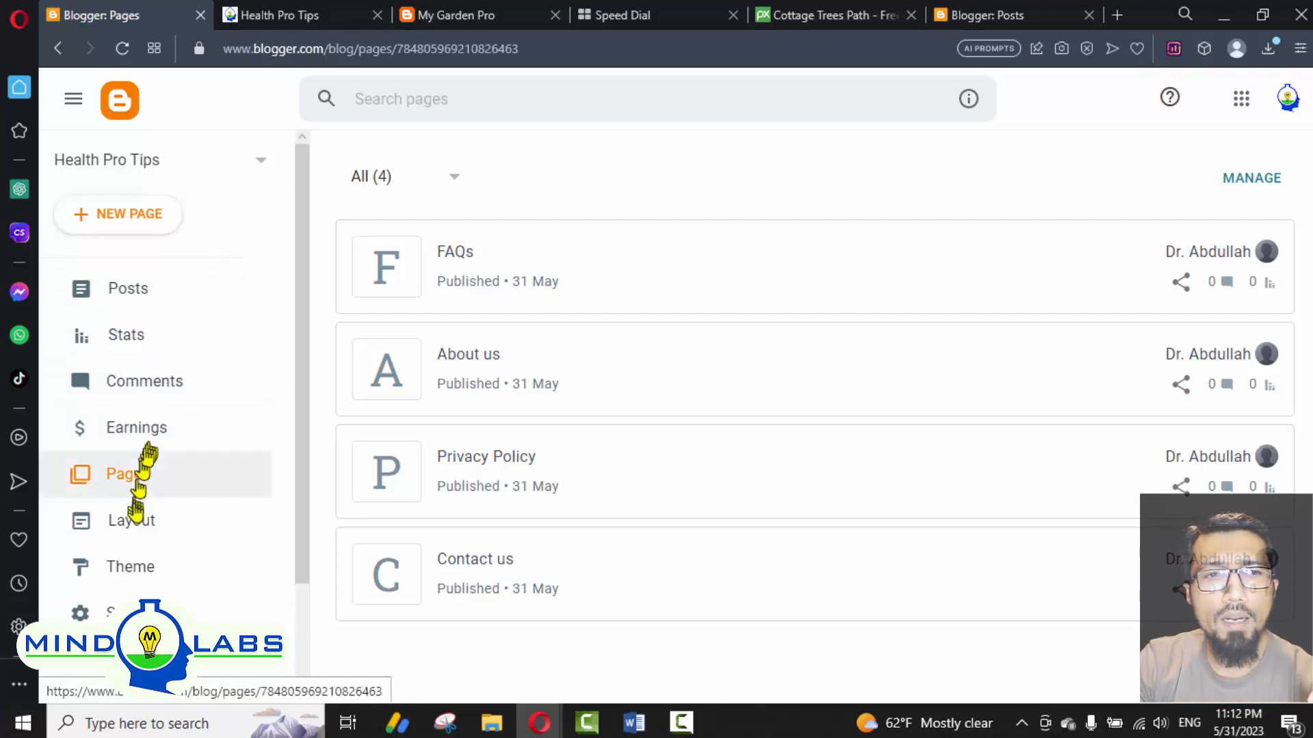
{"action": "left_click", "coordinate": [132, 521]}
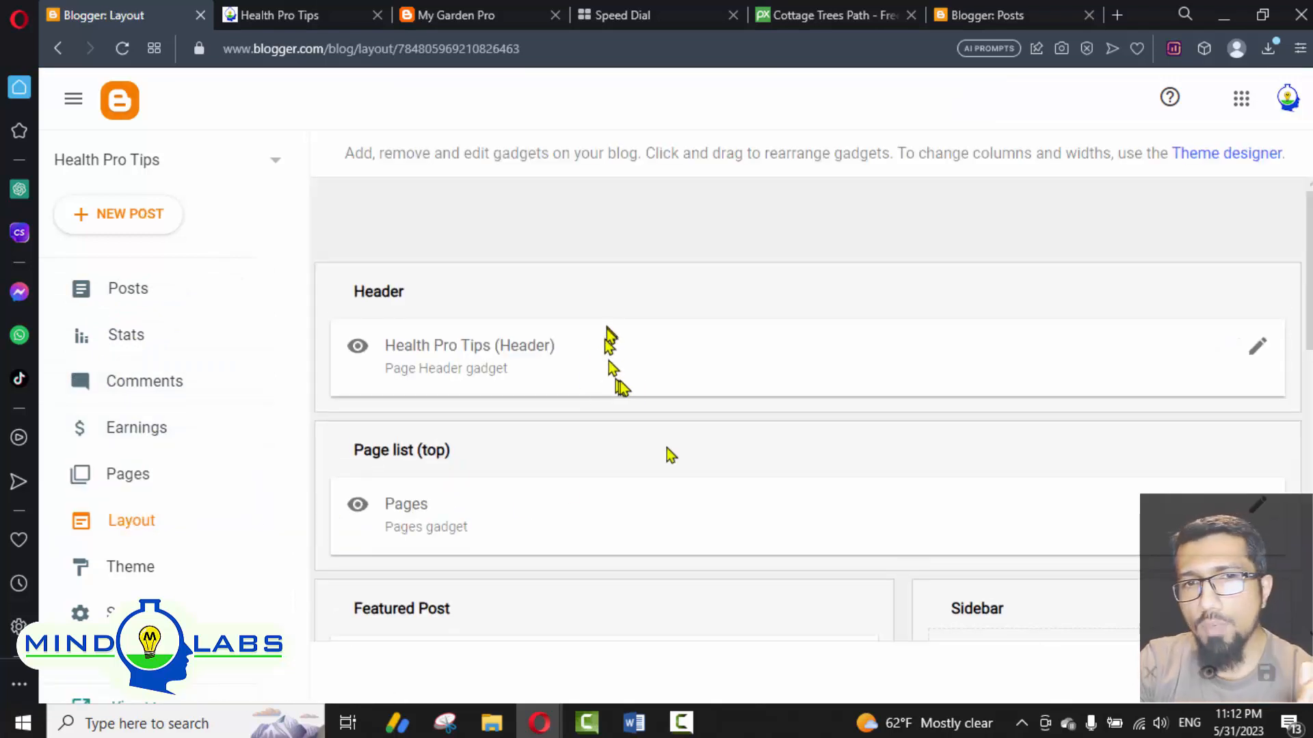
{"action": "left_click", "coordinate": [1258, 507]}
{"action": "left_click", "coordinate": [714, 301]}
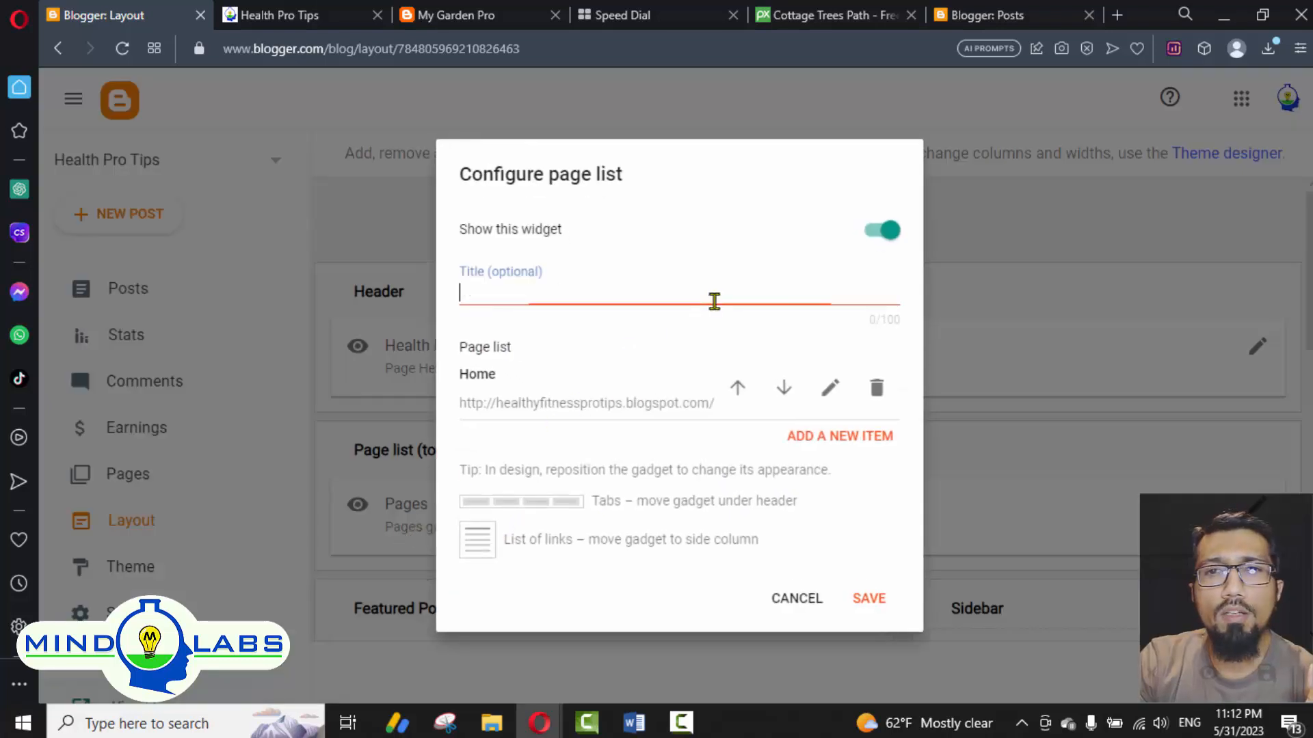
Step: Add the About us page as a new item in the page list
{"action": "left_click", "coordinate": [828, 441]}
{"action": "left_click", "coordinate": [581, 219]}
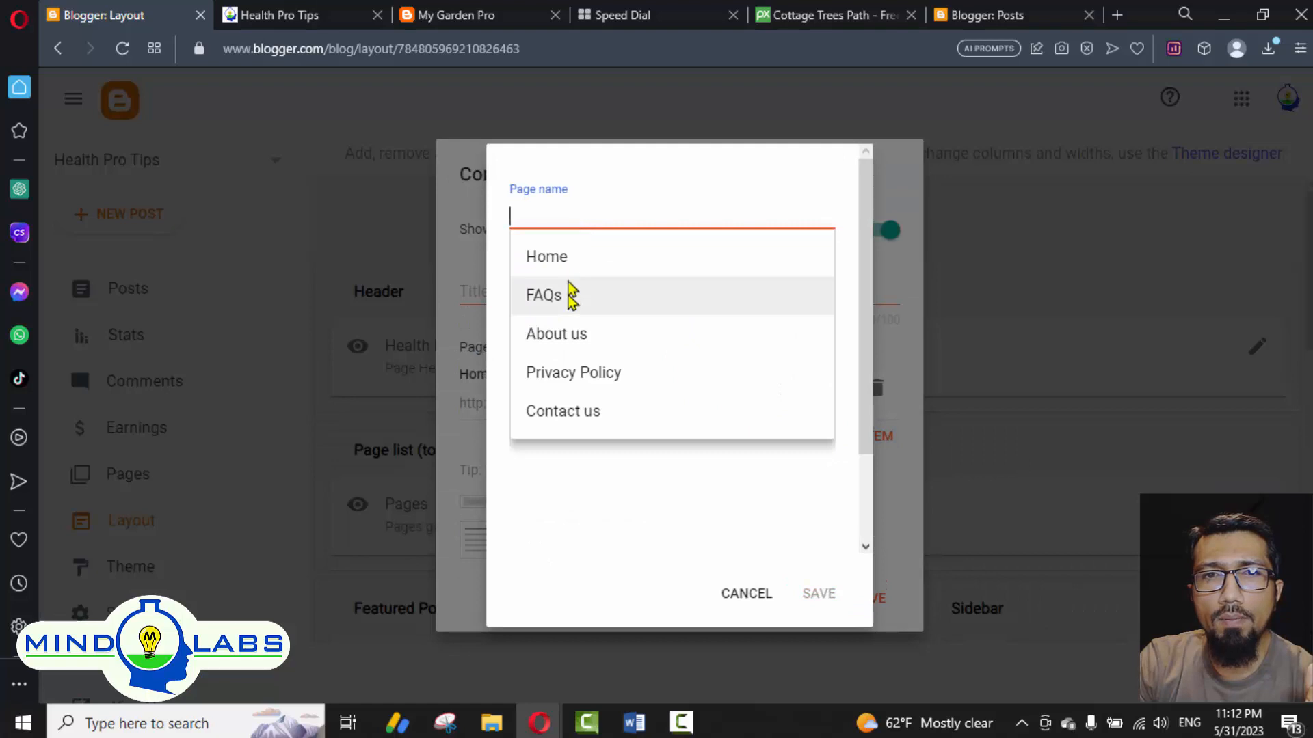
{"action": "left_click", "coordinate": [569, 335]}
{"action": "left_click", "coordinate": [819, 594]}
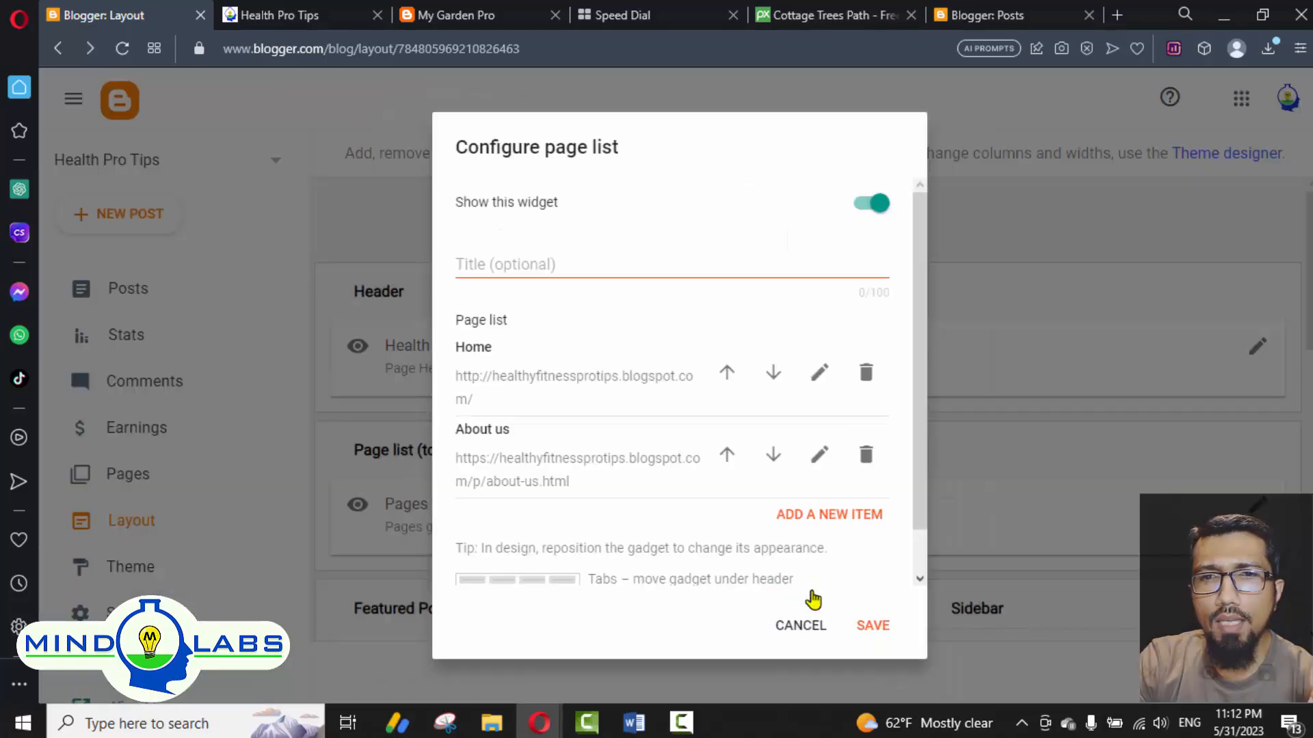
Step: View the navigation bar on the live Health Pro Tips blog and return to the page list configuration
{"action": "left_click", "coordinate": [867, 205]}
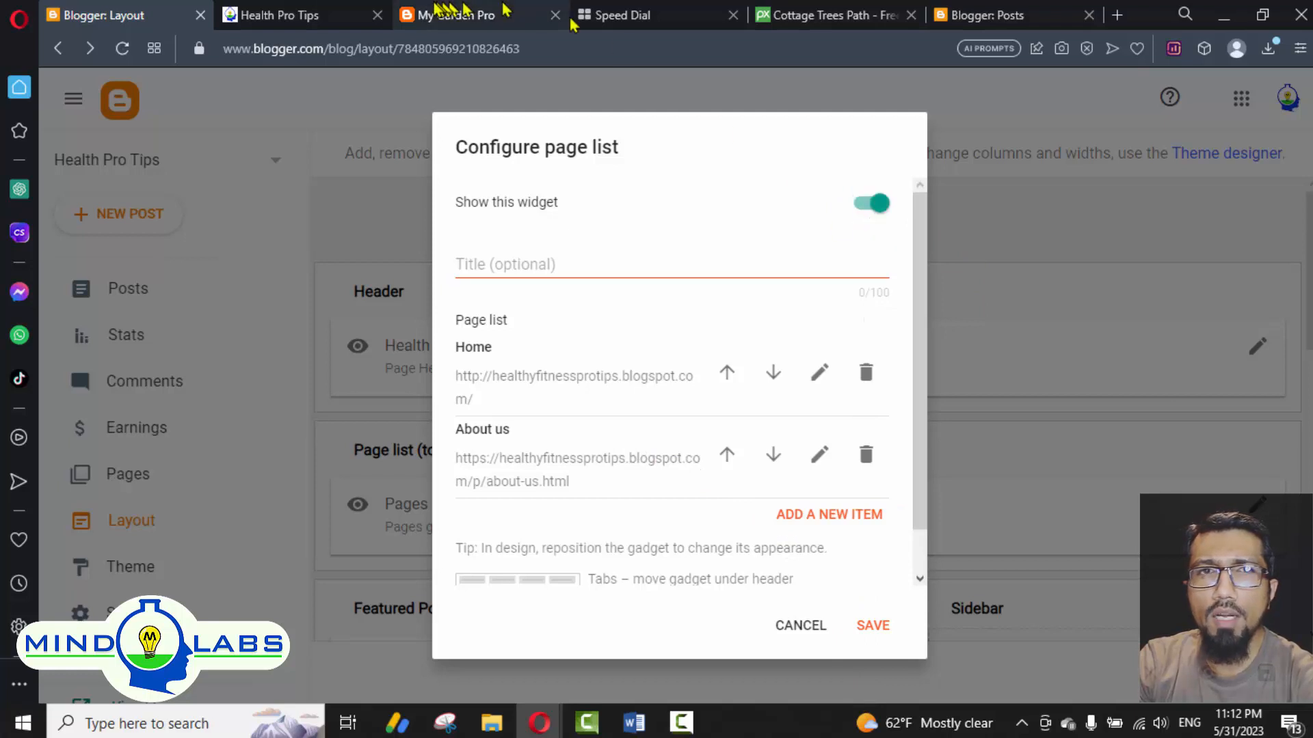
{"action": "left_click", "coordinate": [280, 15]}
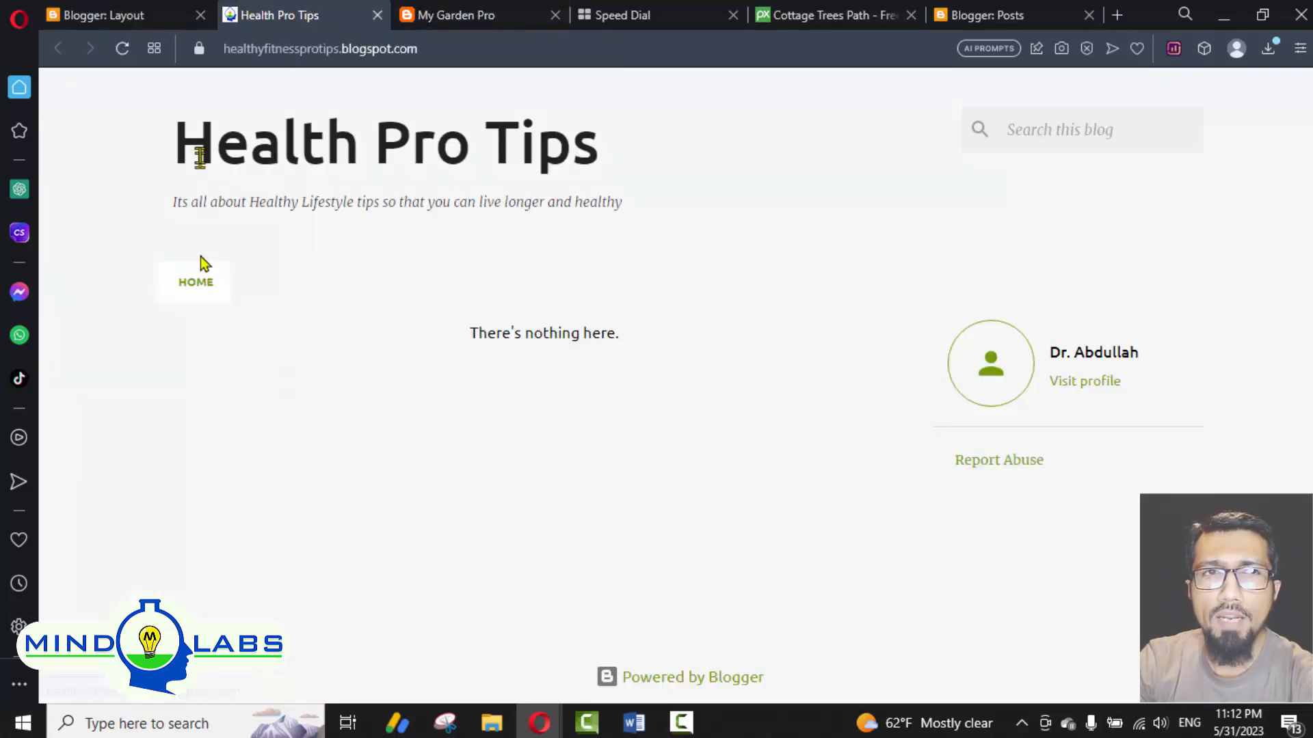
{"action": "left_click", "coordinate": [156, 9]}
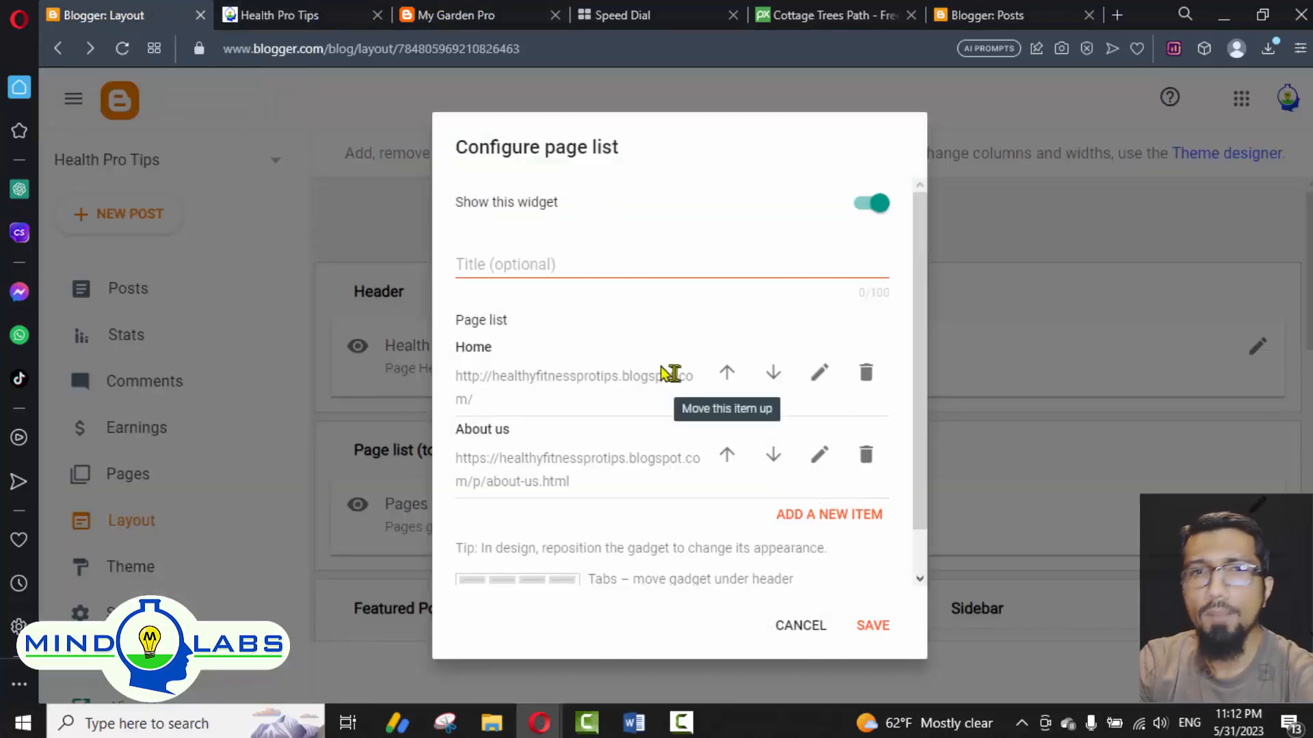
Step: Add the Privacy Policy page as a new item in the page list
{"action": "left_click", "coordinate": [848, 519]}
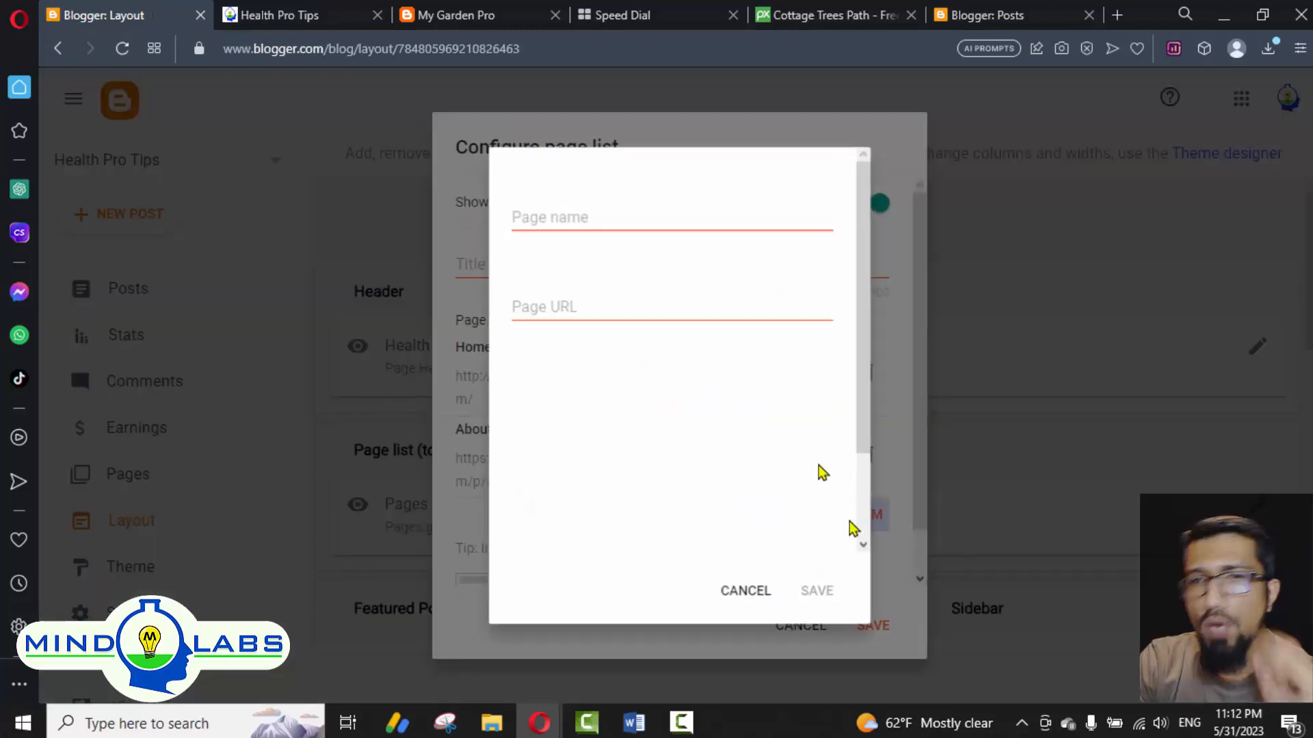
{"action": "left_click", "coordinate": [598, 221]}
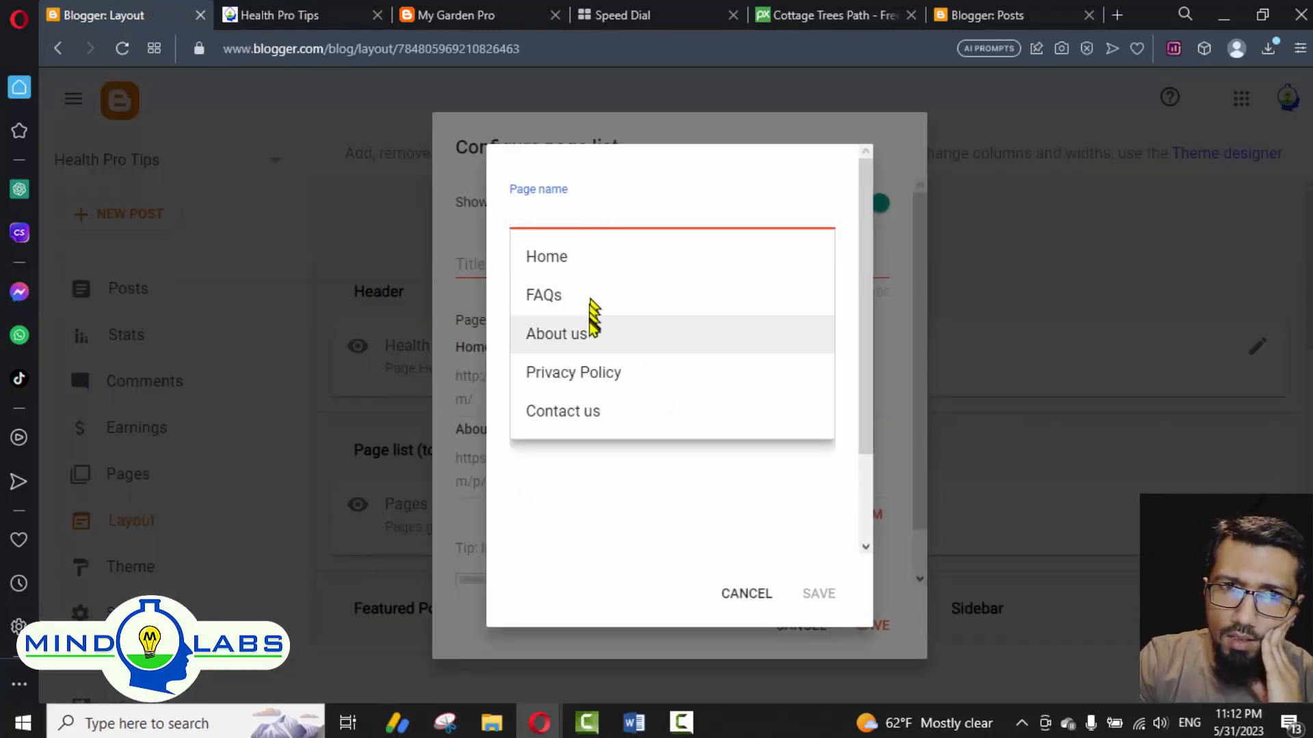
{"action": "left_click", "coordinate": [589, 372]}
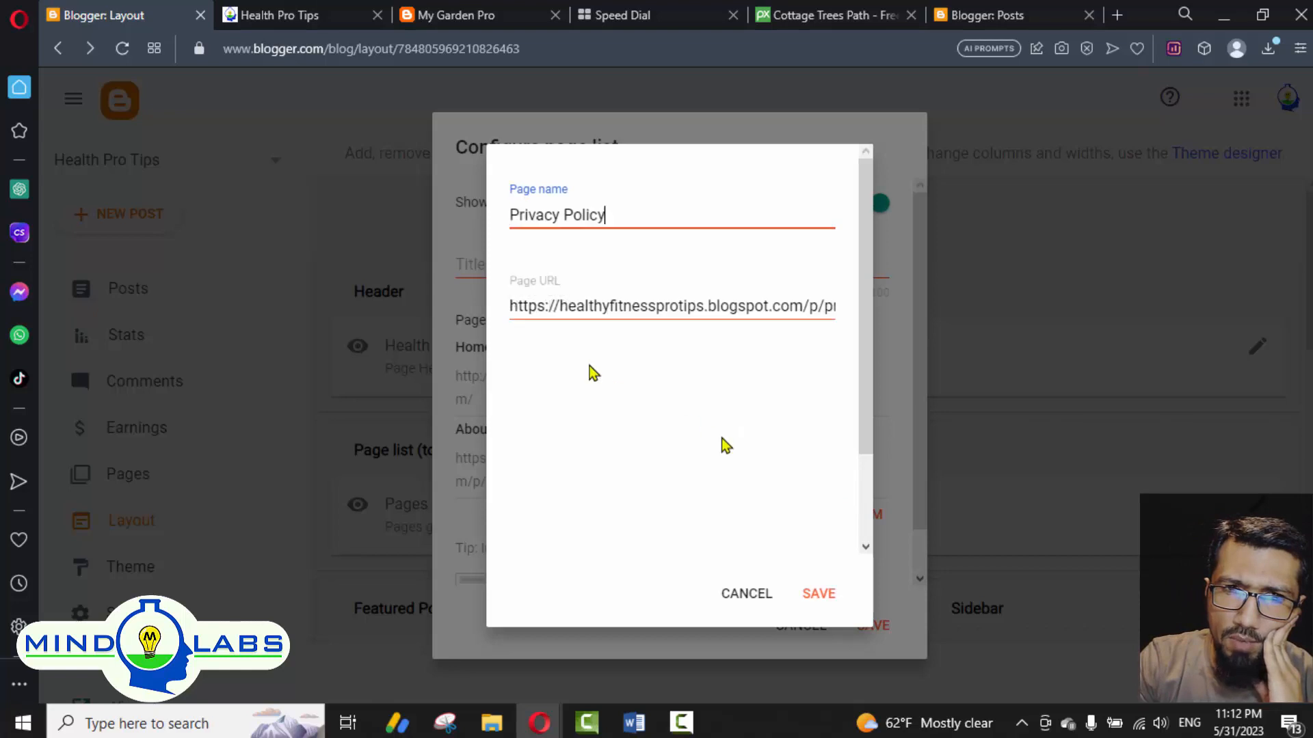
{"action": "left_click", "coordinate": [822, 594]}
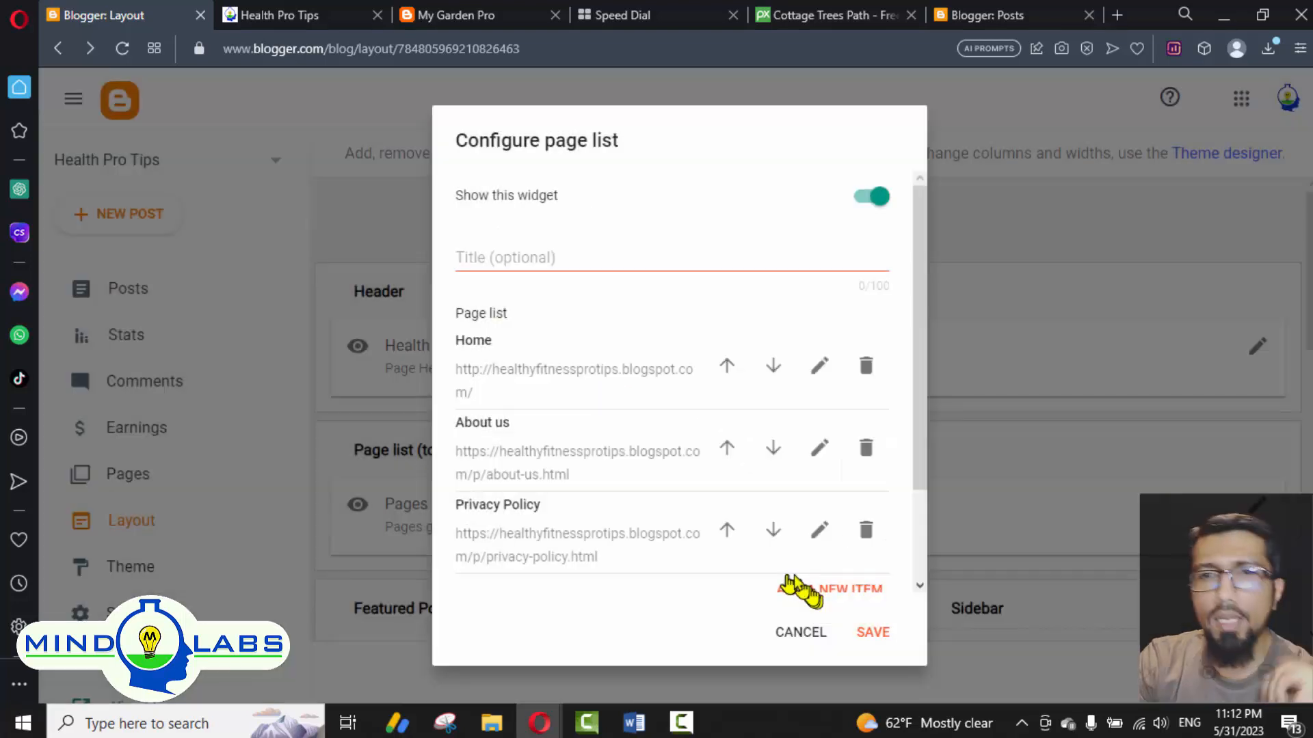
Step: Add the Contact us page as a new item in the page list
{"action": "left_click", "coordinate": [849, 591]}
{"action": "left_click", "coordinate": [595, 220]}
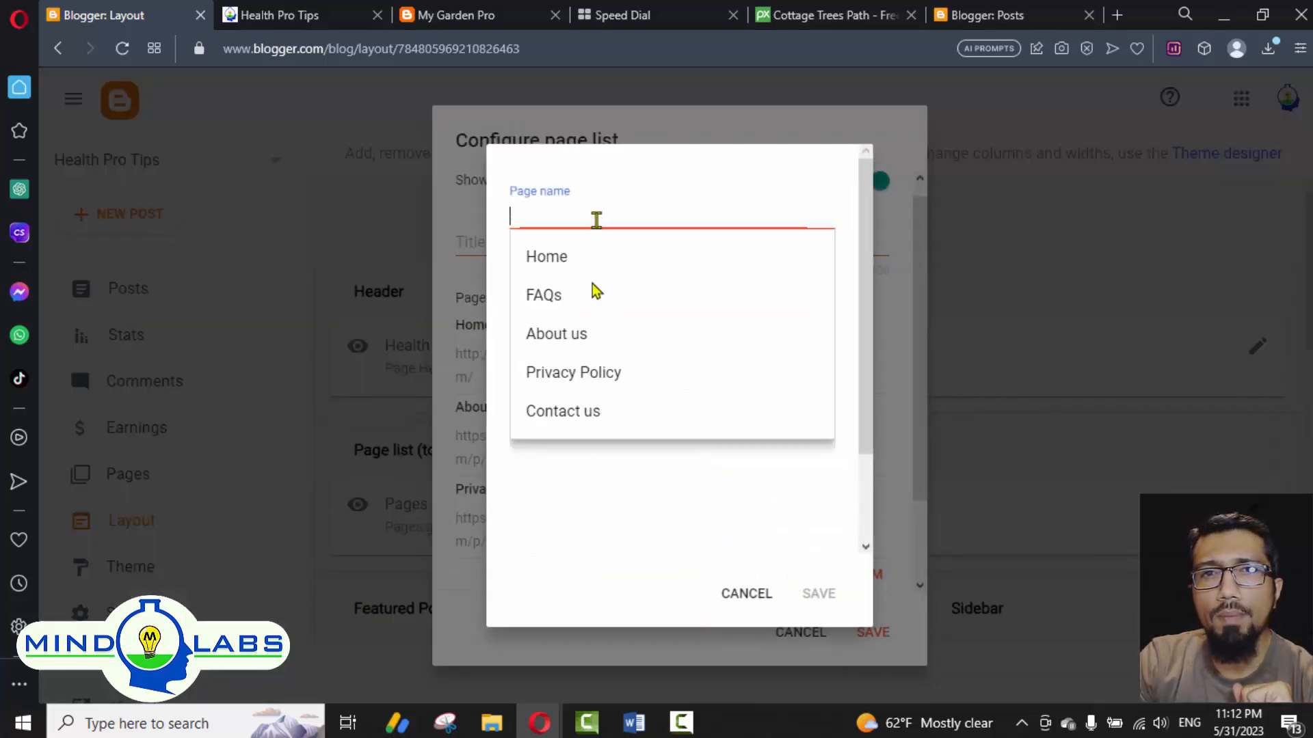
{"action": "left_click", "coordinate": [595, 413]}
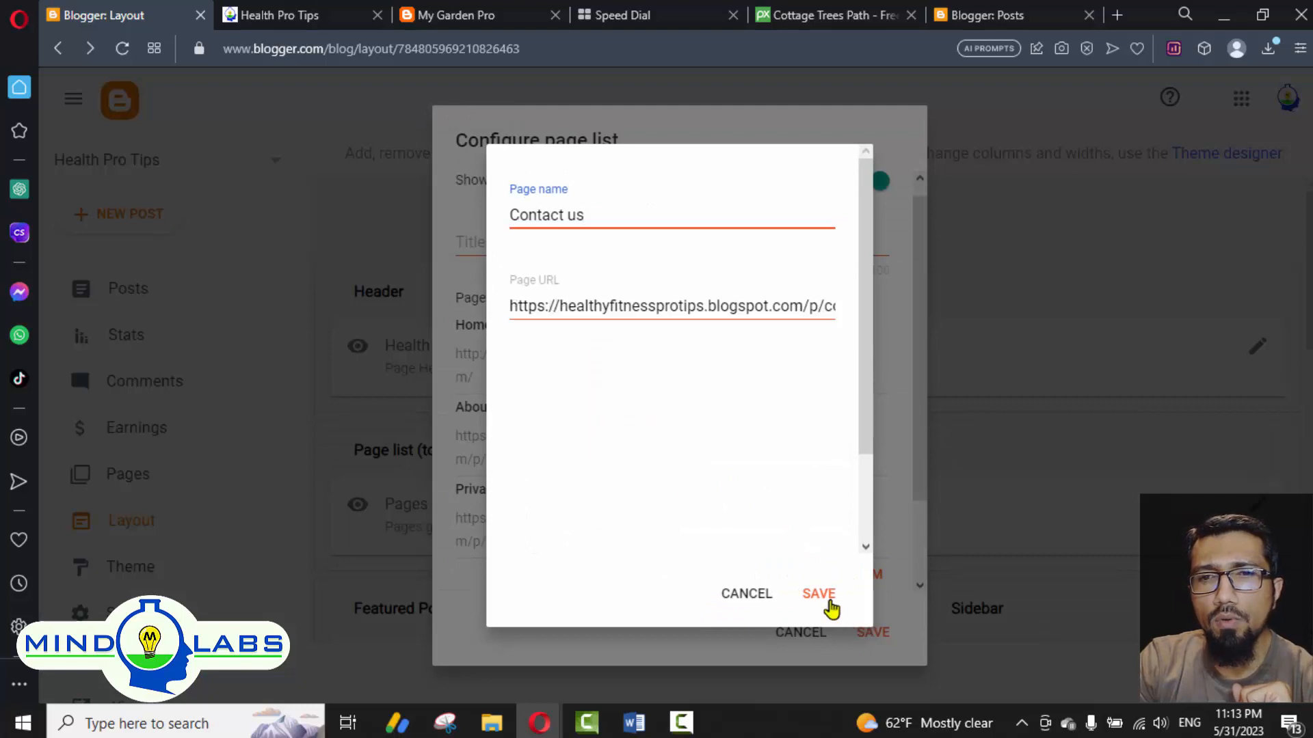
{"action": "left_click", "coordinate": [821, 594]}
Step: Add the FAQs page as a new item and save the page list configuration with the title left empty
{"action": "scroll", "coordinate": [852, 557], "scroll_direction": "down", "scroll_amount": 3}
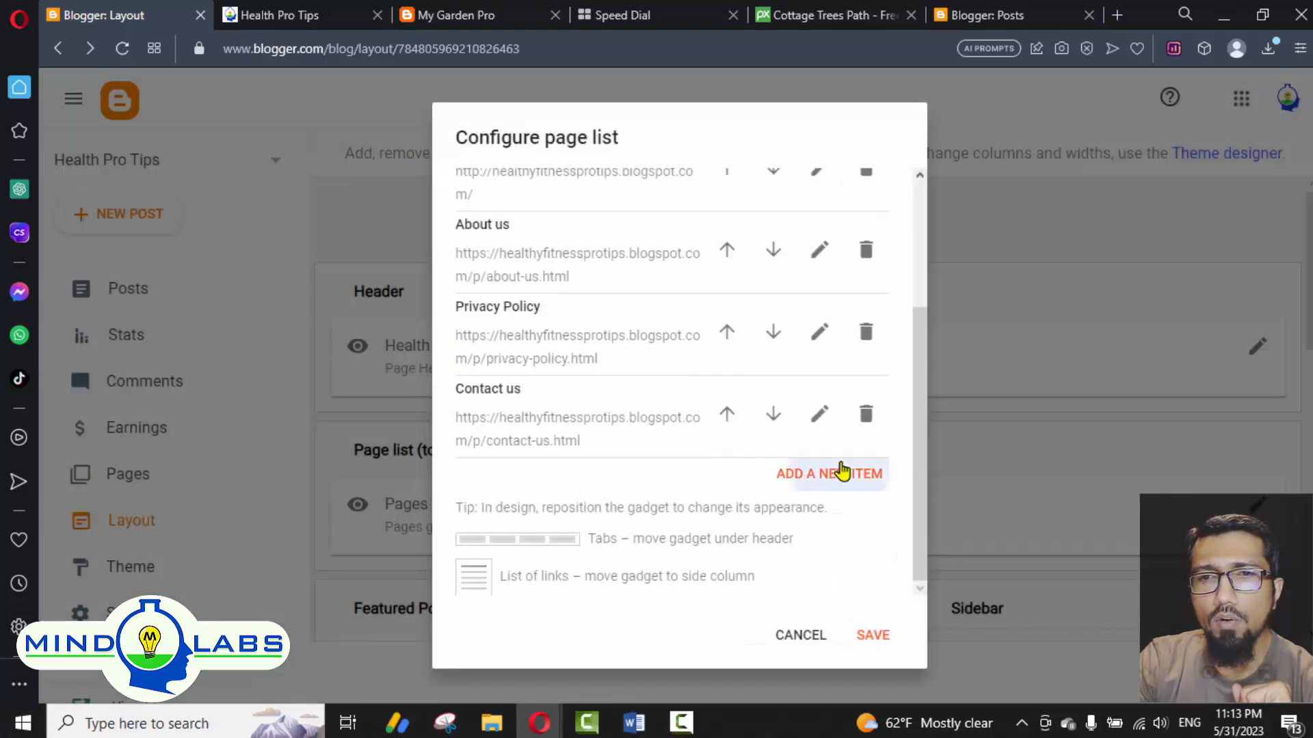
{"action": "left_click", "coordinate": [840, 471]}
{"action": "left_click", "coordinate": [554, 215]}
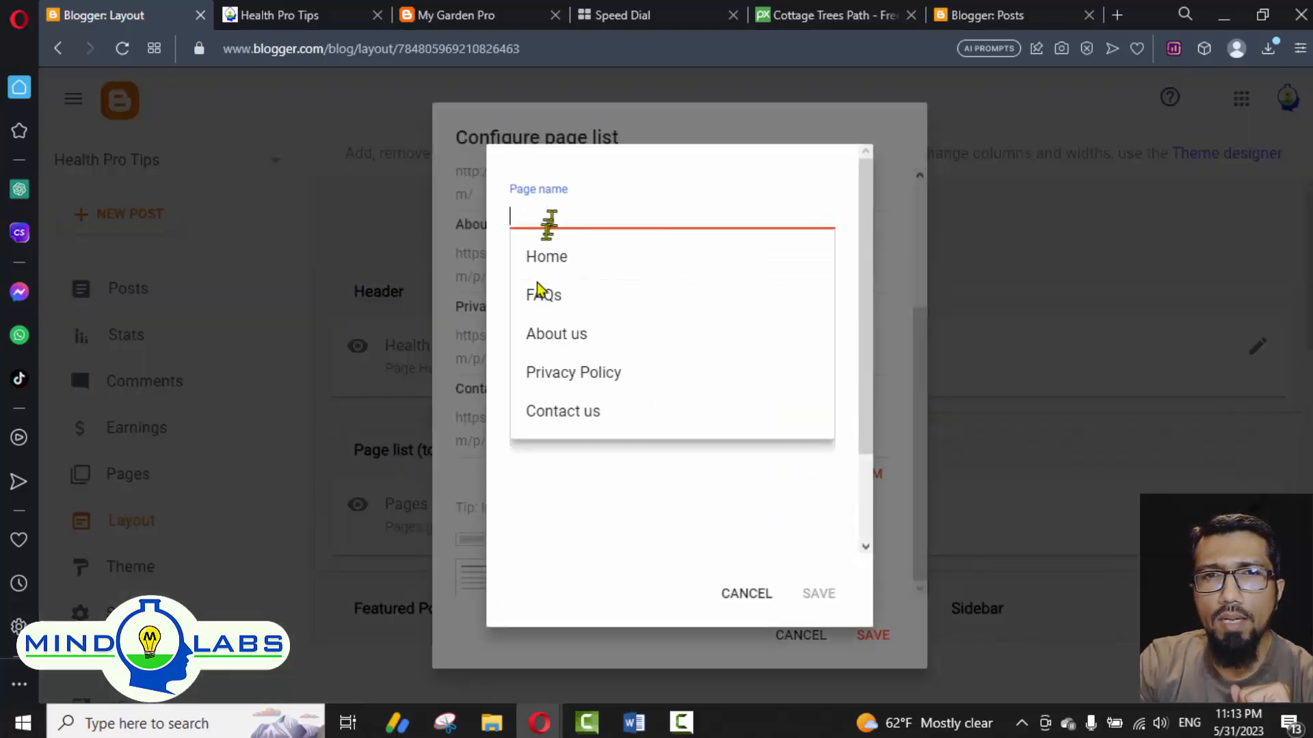
{"action": "left_click", "coordinate": [542, 293]}
{"action": "left_click", "coordinate": [819, 594]}
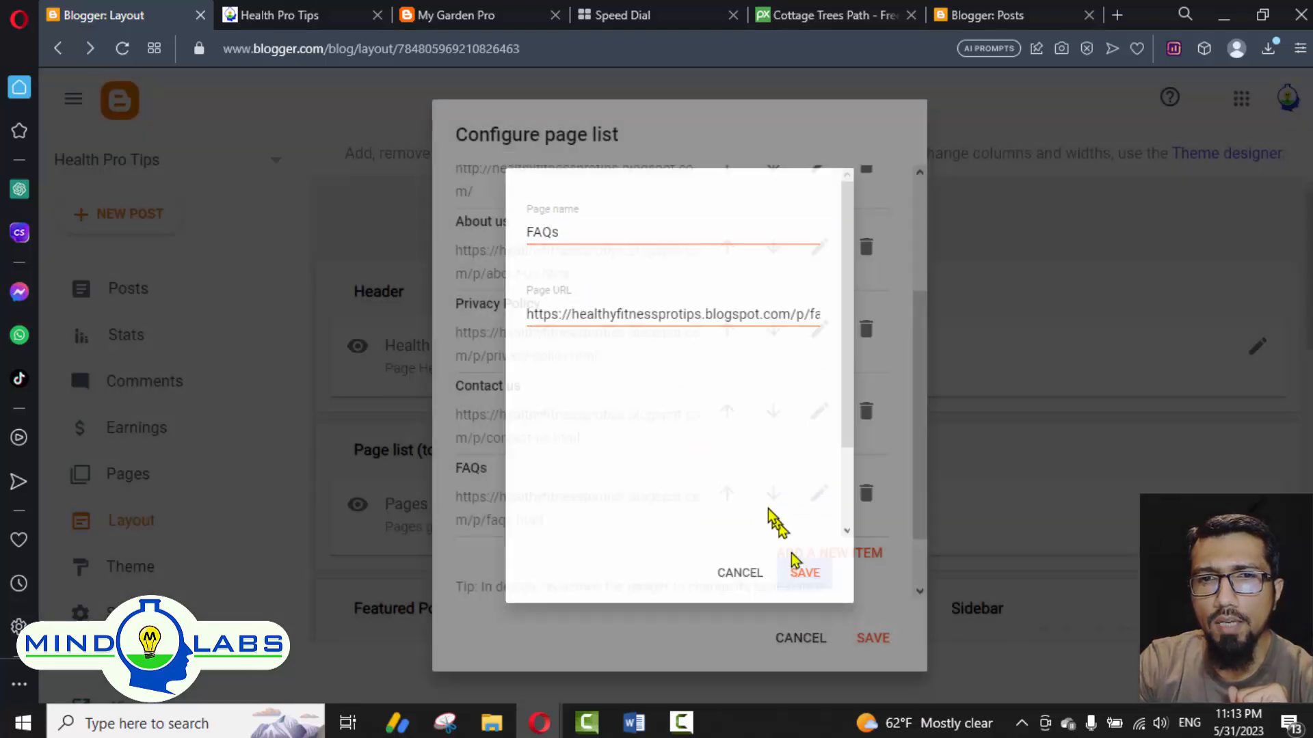
{"action": "scroll", "coordinate": [758, 471], "scroll_direction": "up", "scroll_amount": 4}
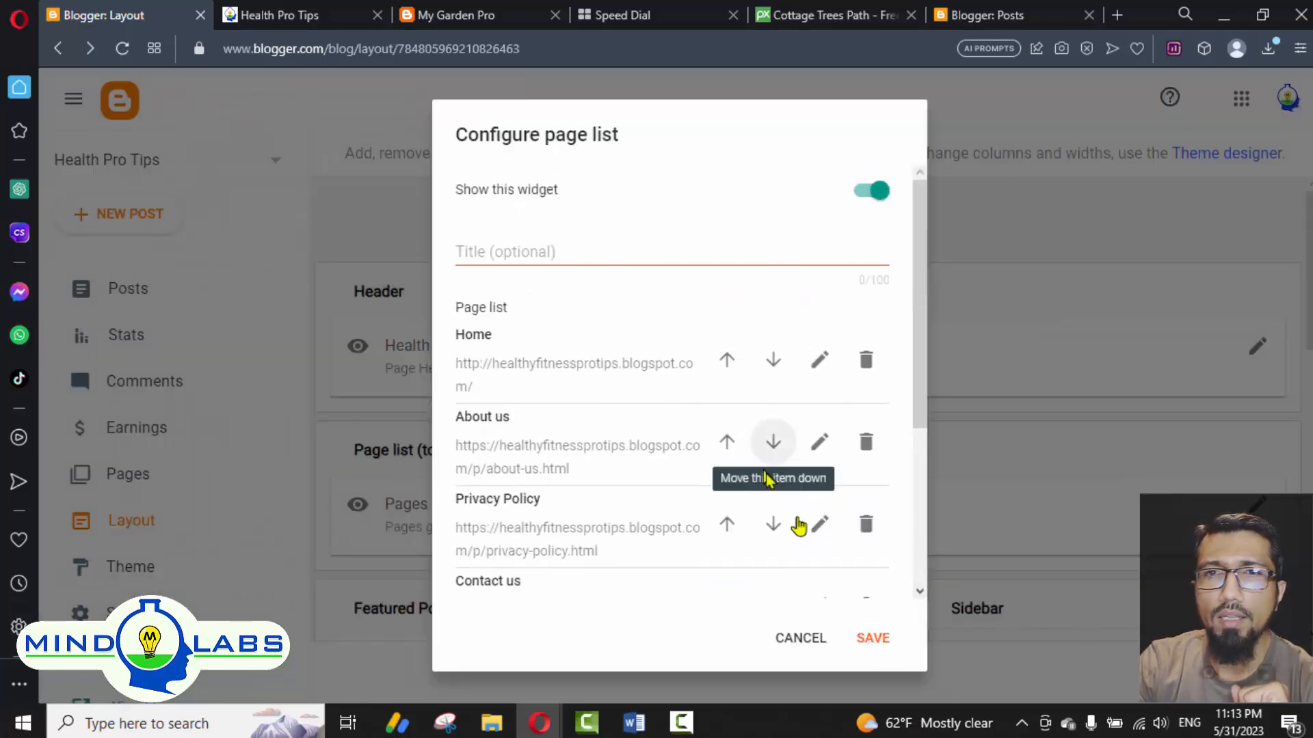
{"action": "left_click", "coordinate": [581, 258]}
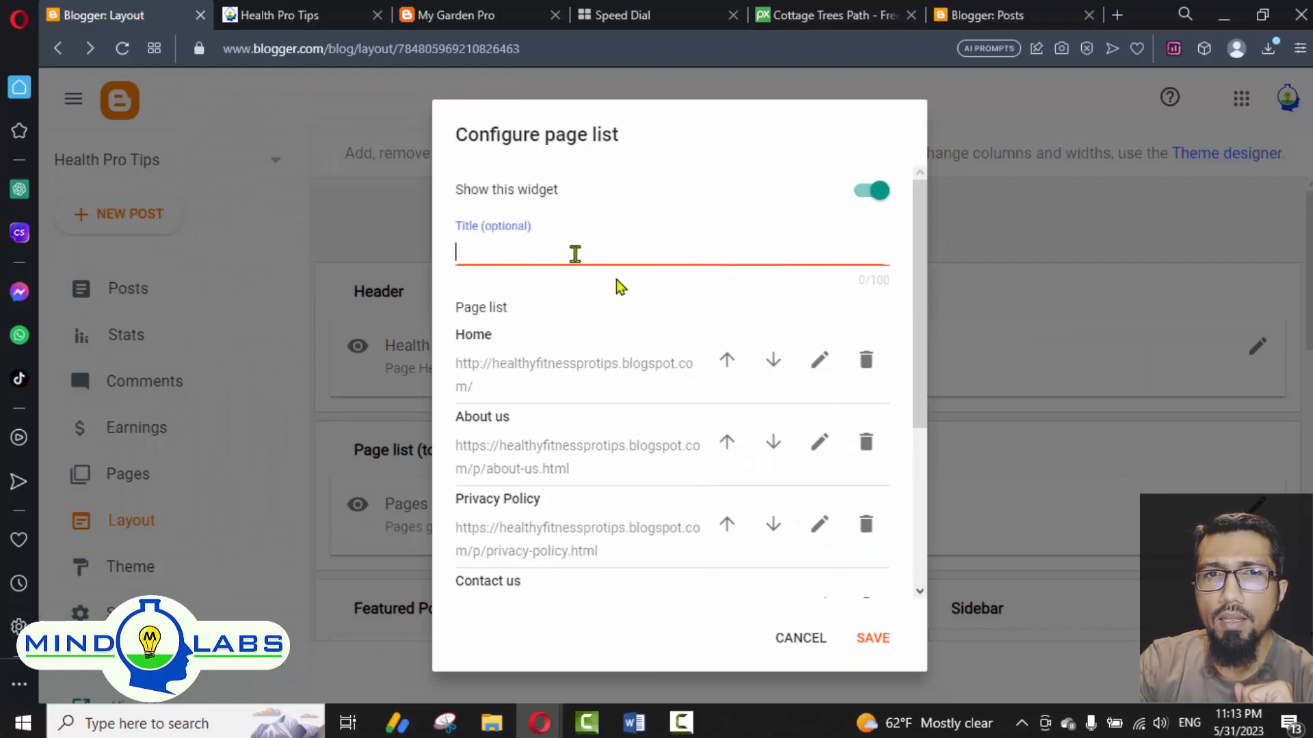
{"action": "left_click", "coordinate": [882, 650]}
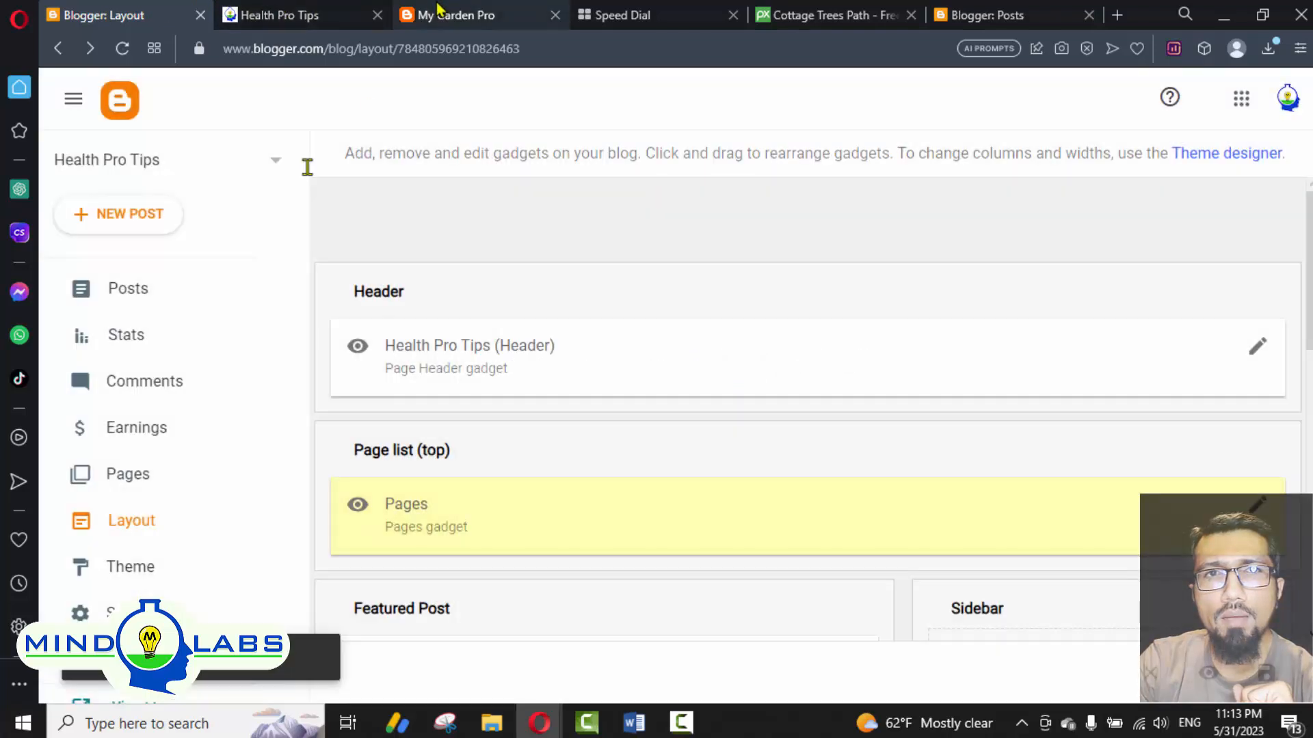
Step: Compare the My Garden Pro blog's navigation bar with the title and navigation bar of the Health Pro Tips blog
{"action": "left_click", "coordinate": [453, 15]}
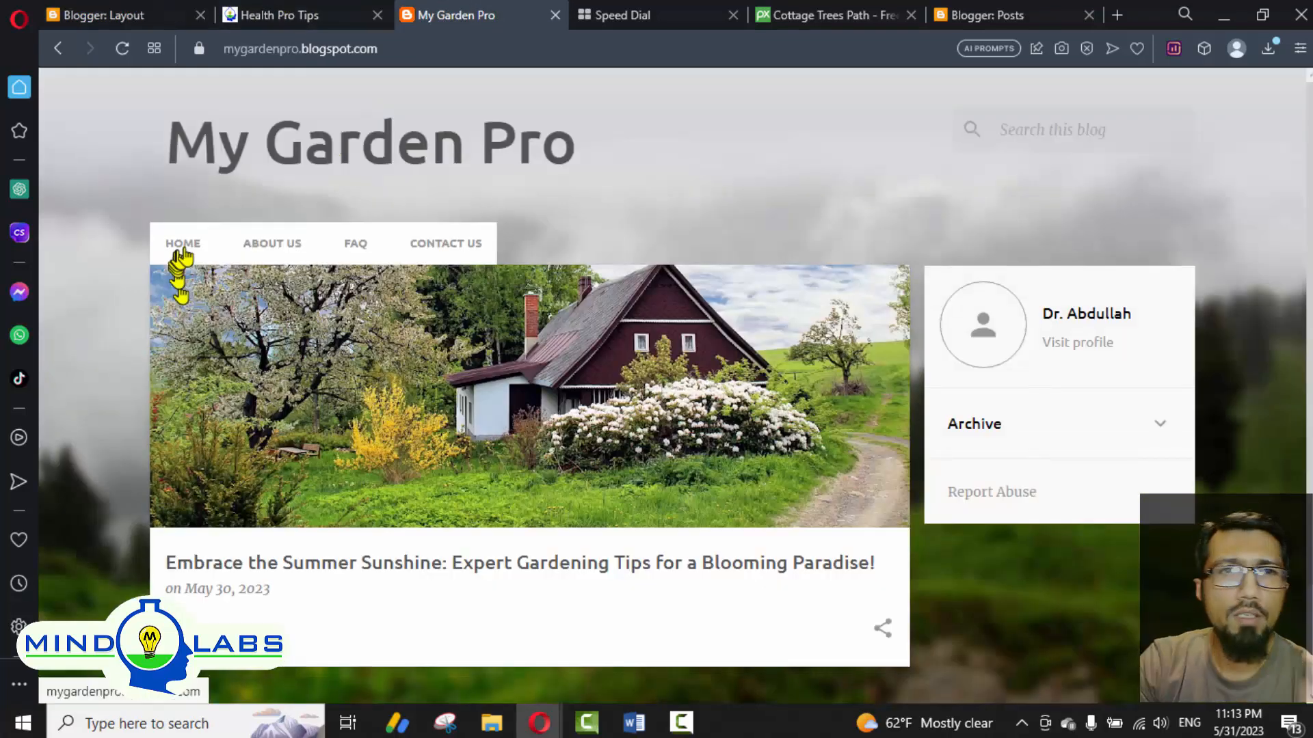
{"action": "left_click", "coordinate": [268, 12]}
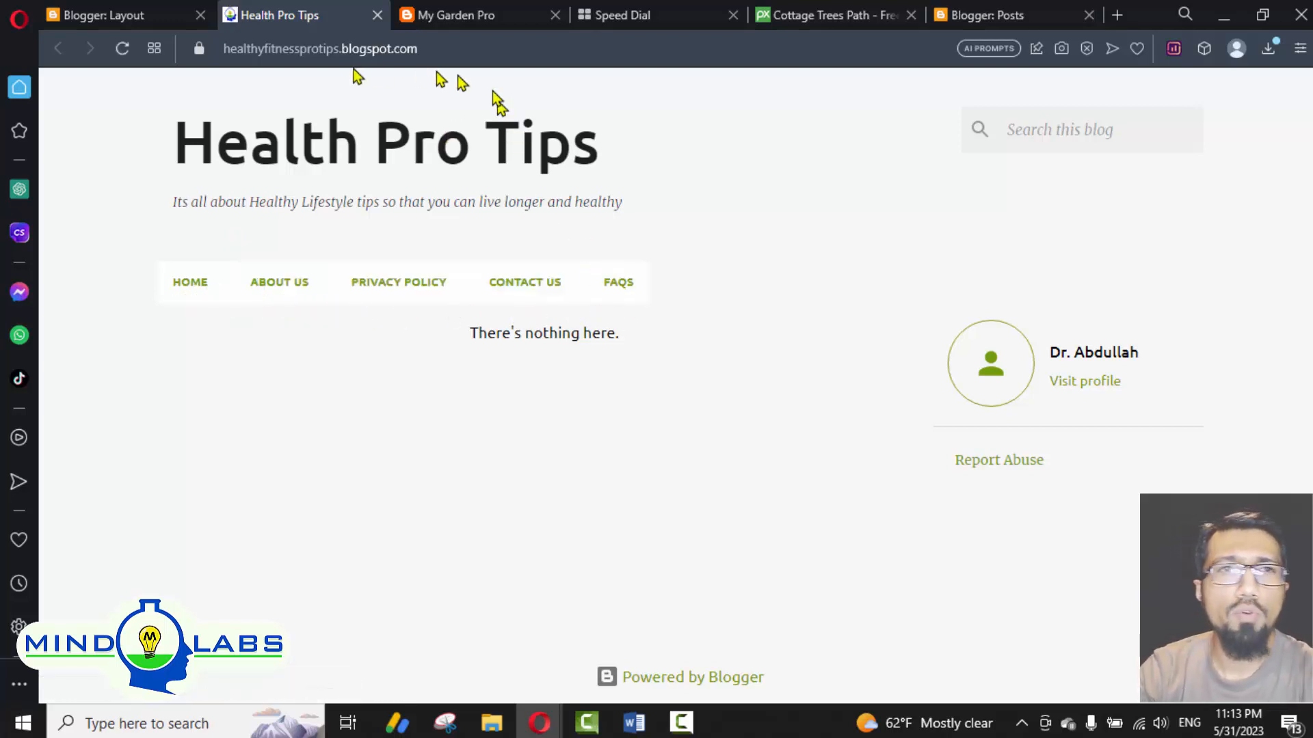
{"action": "left_click_drag", "start_coordinate": [173, 122], "coordinate": [667, 142]}
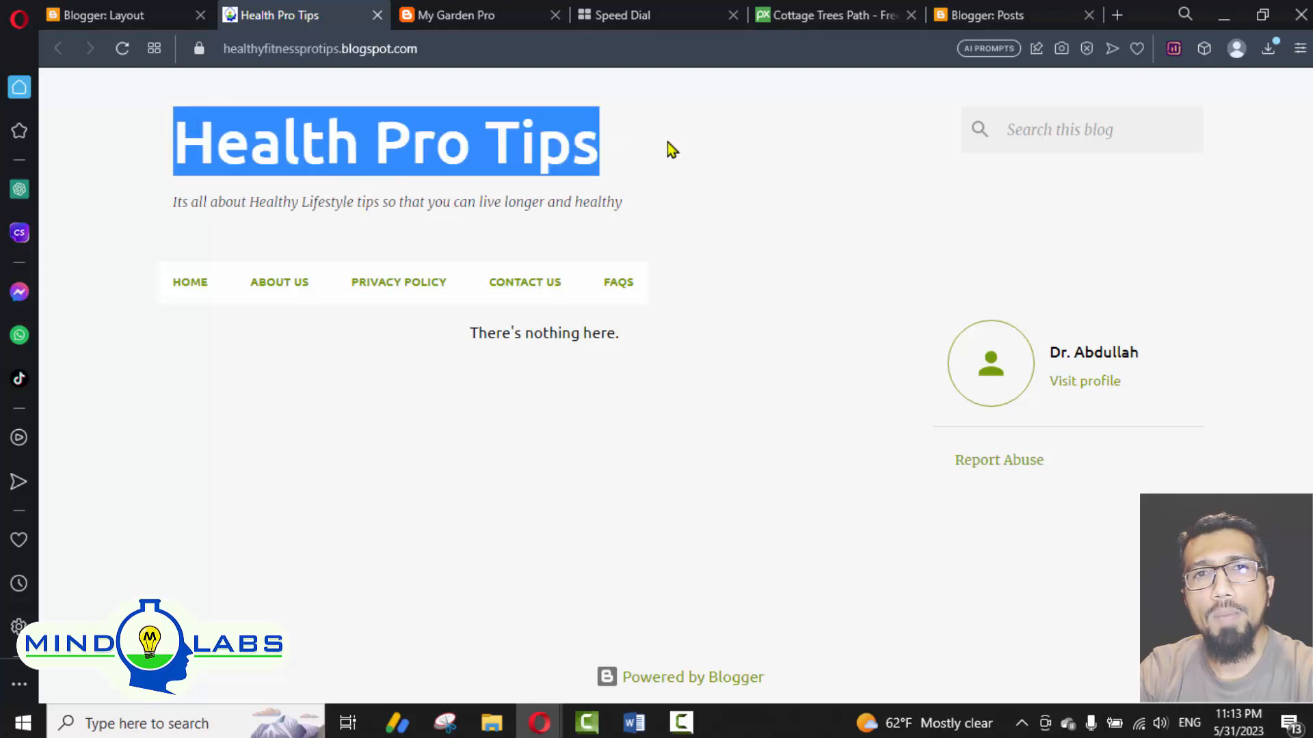
Step: Examine the layout's featured post, page body and sidebar sections and the gadgets they contain
{"action": "left_click", "coordinate": [116, 17]}
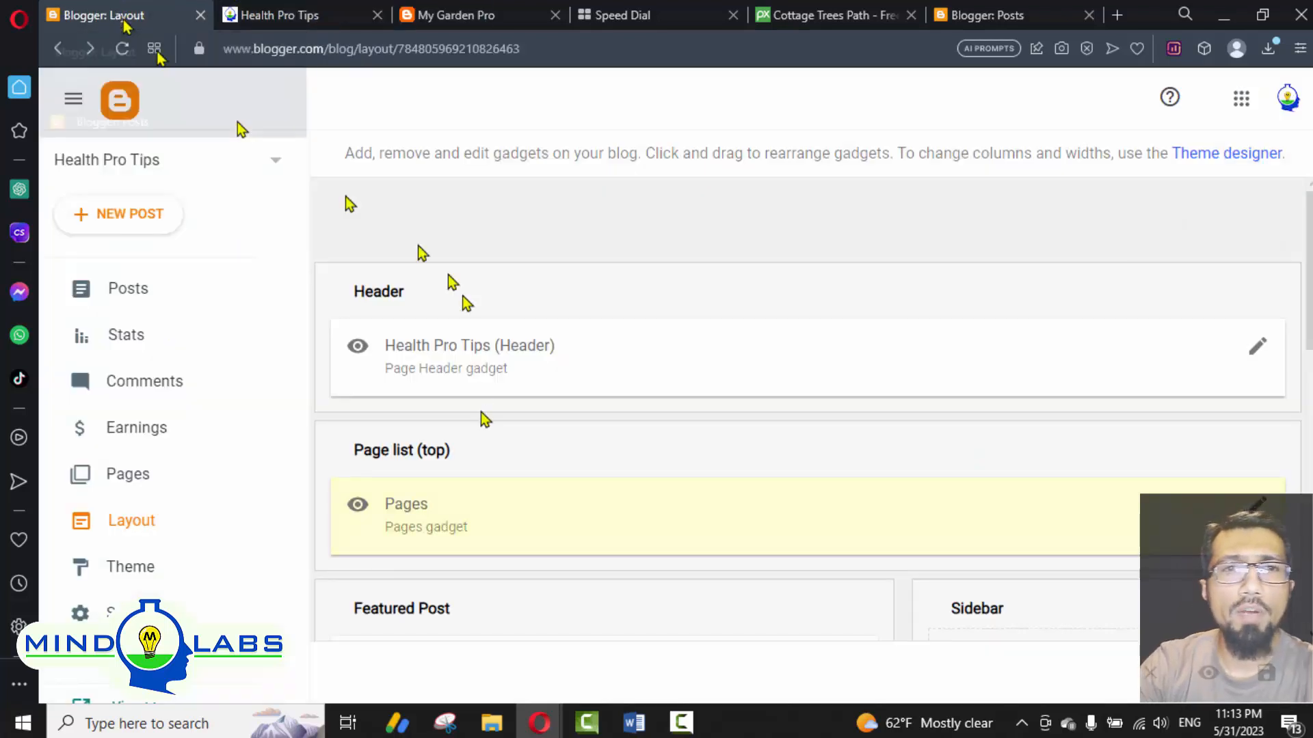
{"action": "scroll", "coordinate": [458, 417], "scroll_direction": "down", "scroll_amount": 2}
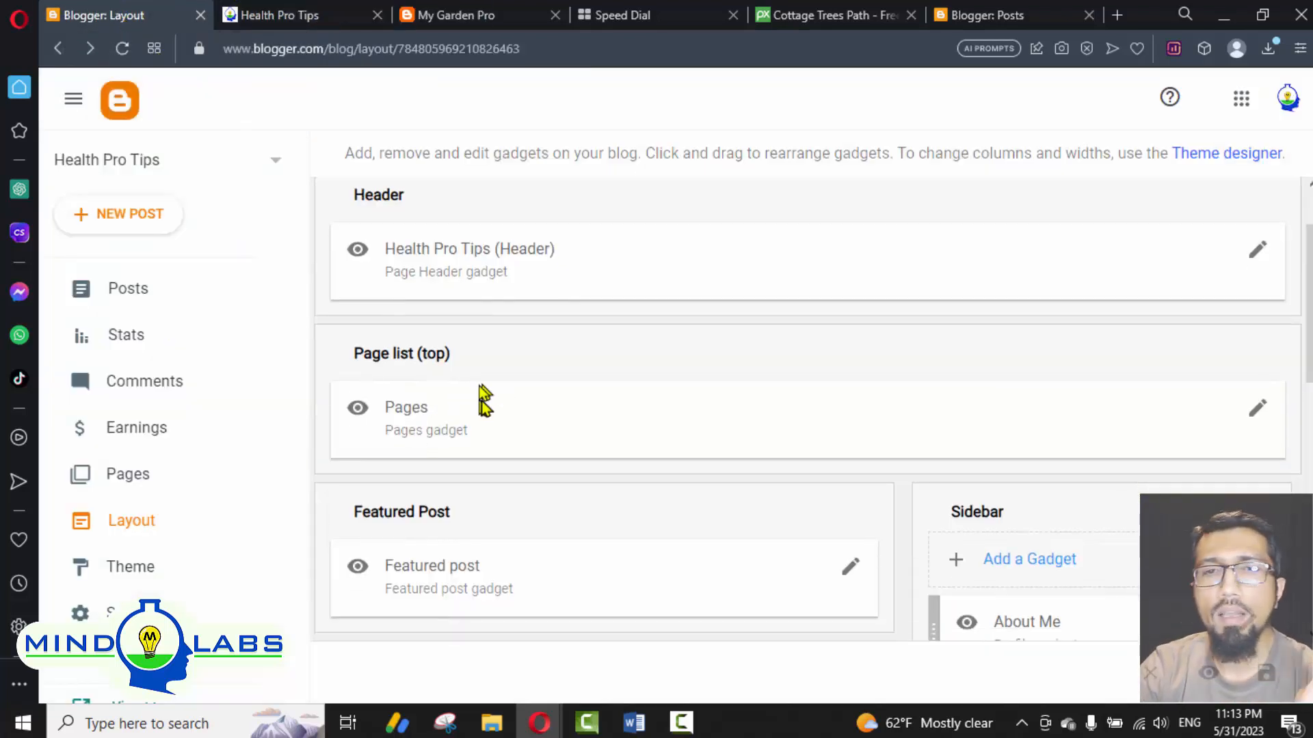
{"action": "scroll", "coordinate": [484, 399], "scroll_direction": "down", "scroll_amount": 5}
{"action": "scroll", "coordinate": [485, 378], "scroll_direction": "up", "scroll_amount": 3}
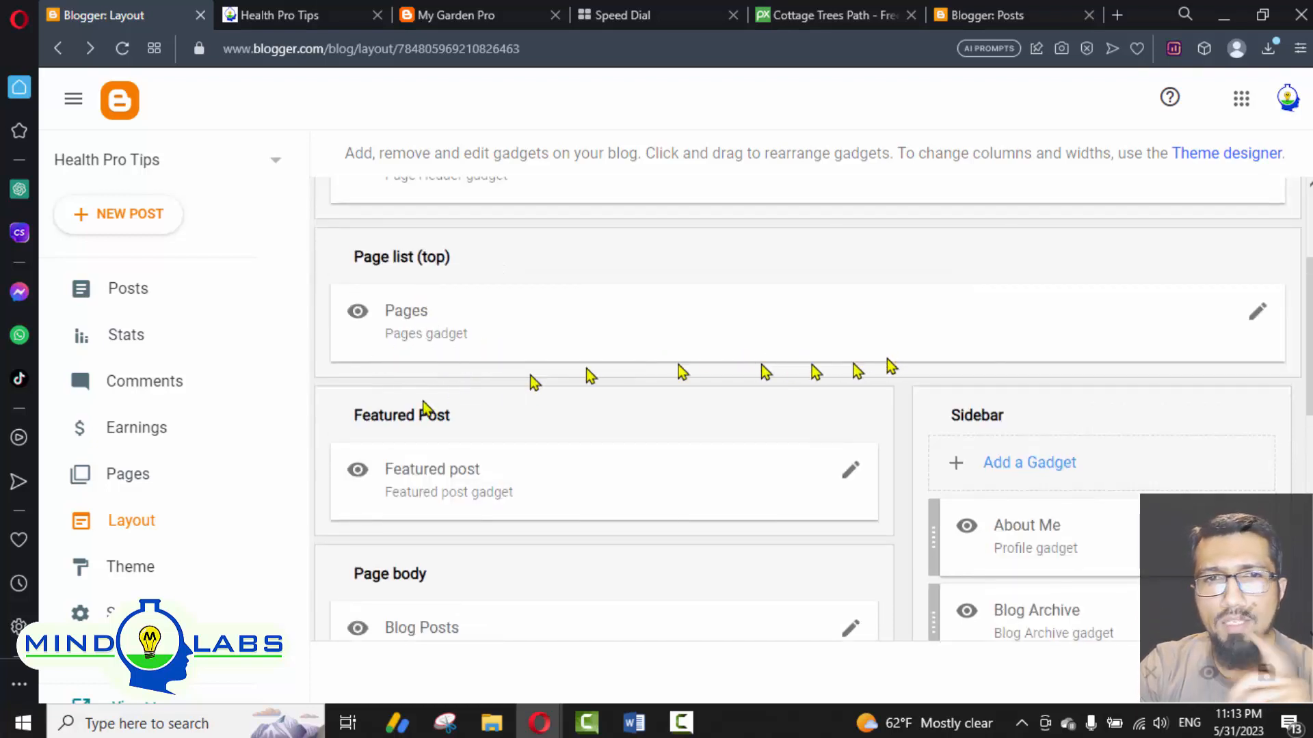
{"action": "scroll", "coordinate": [441, 444], "scroll_direction": "down", "scroll_amount": 2}
{"action": "scroll", "coordinate": [504, 411], "scroll_direction": "down", "scroll_amount": 3}
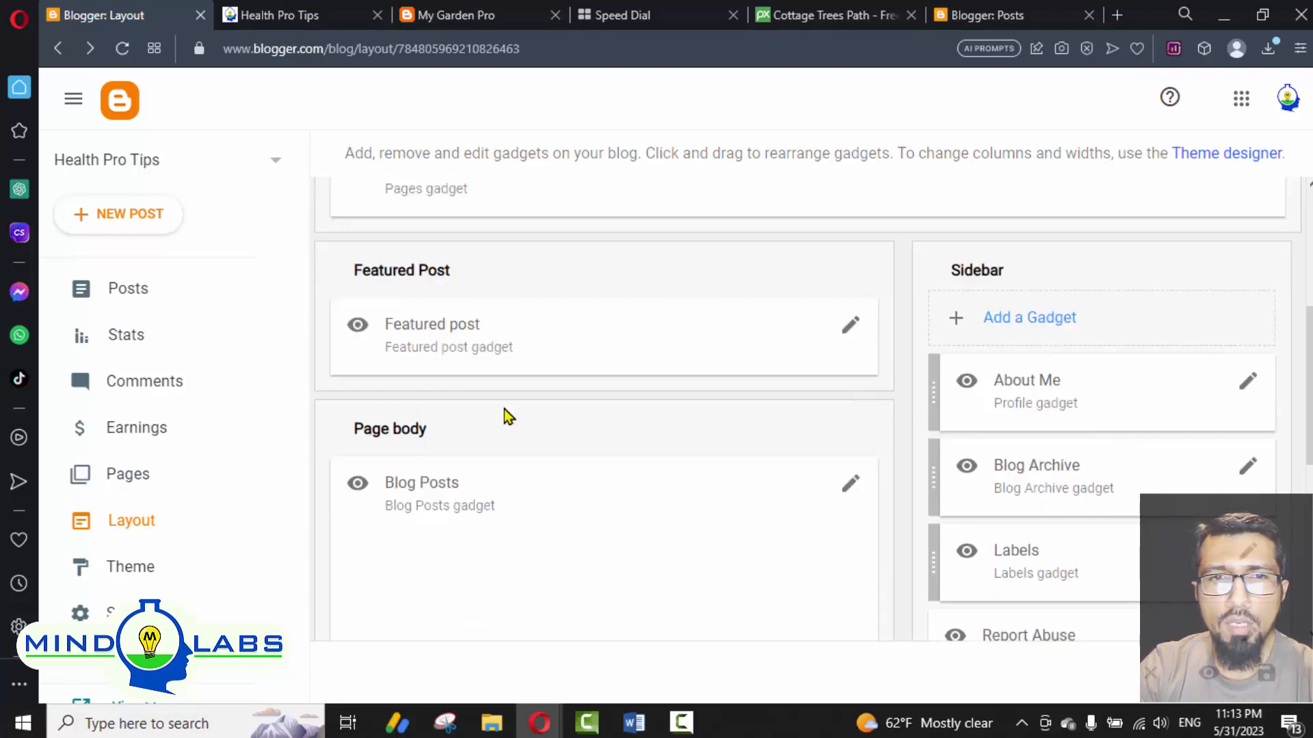
{"action": "scroll", "coordinate": [602, 383], "scroll_direction": "up", "scroll_amount": 3}
{"action": "scroll", "coordinate": [1108, 430], "scroll_direction": "down", "scroll_amount": 3}
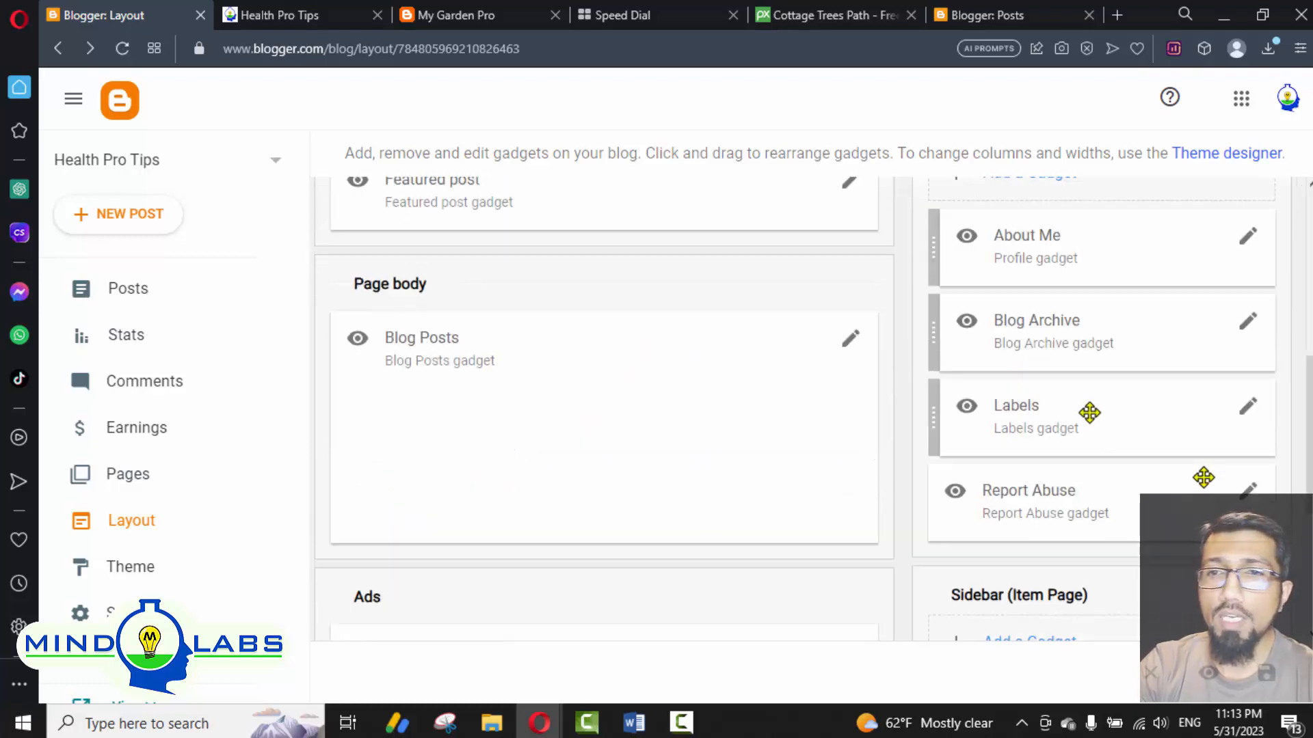
{"action": "scroll", "coordinate": [1136, 495], "scroll_direction": "up", "scroll_amount": 3}
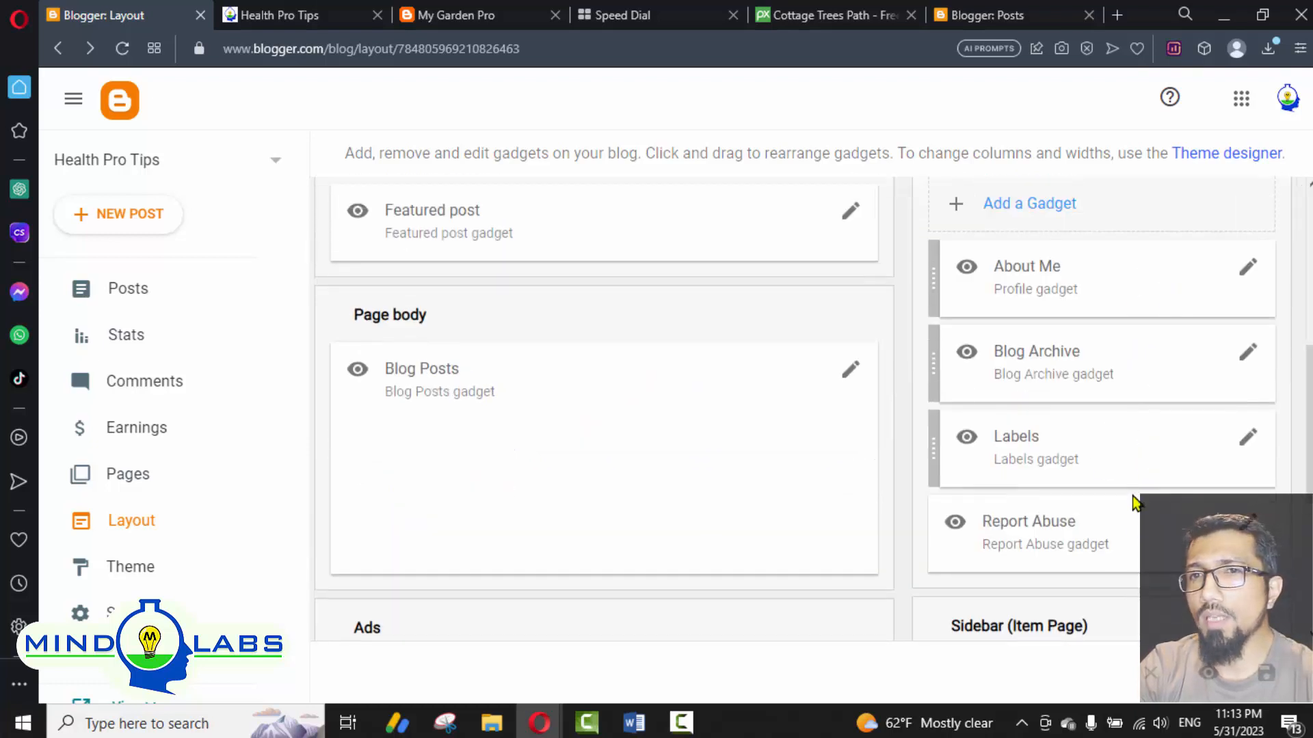
Step: View the gadgets that can be added to the sidebar and check the sidebar on the live Health Pro Tips blog
{"action": "left_click", "coordinate": [1034, 369]}
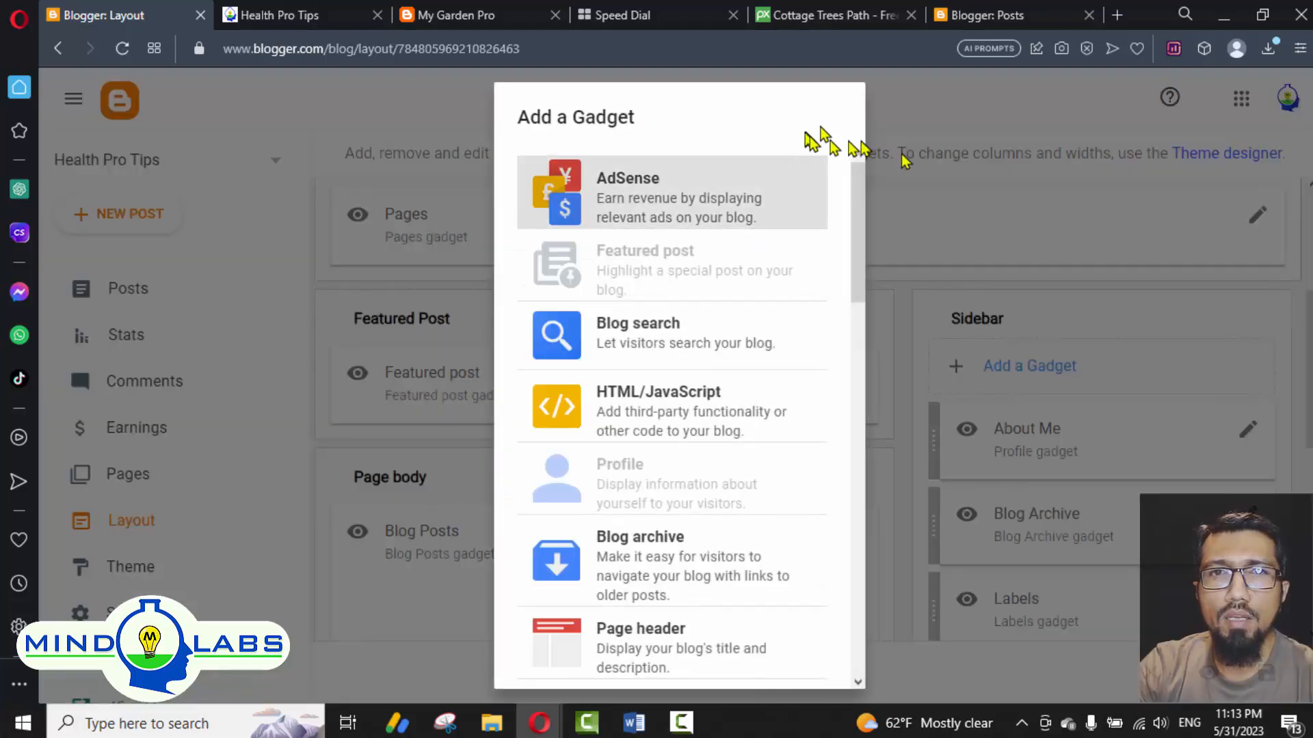
{"action": "left_click", "coordinate": [917, 202]}
{"action": "left_click", "coordinate": [294, 15]}
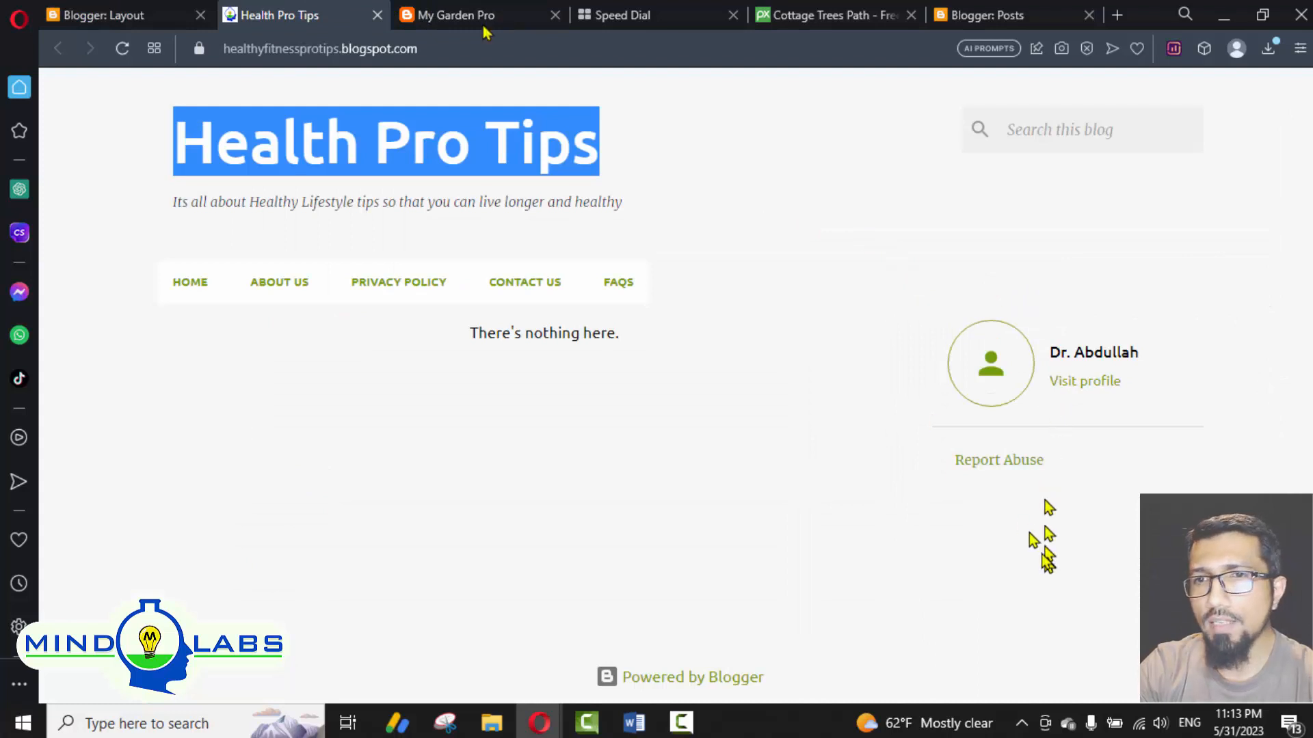
{"action": "left_click", "coordinate": [119, 13]}
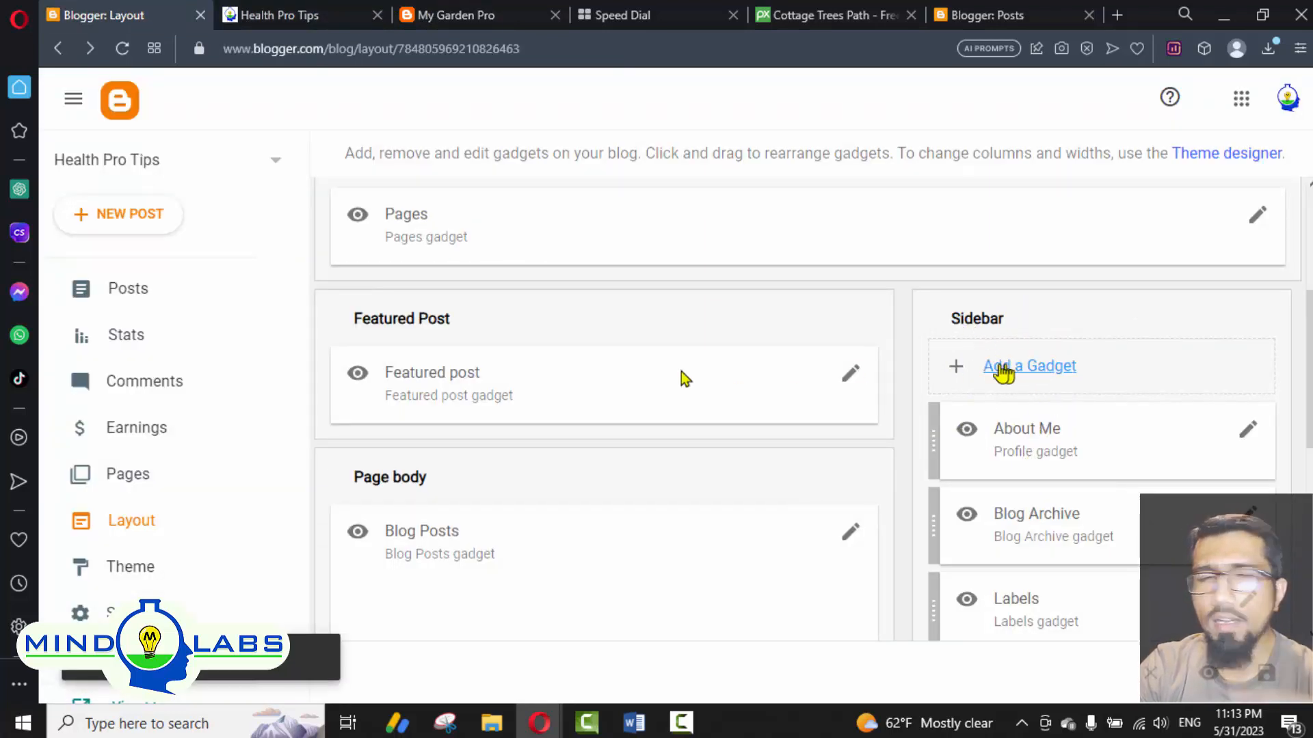
Step: Add a Blog search gadget to the sidebar, keep the title "Search This Blog", and save it
{"action": "left_click", "coordinate": [1006, 367]}
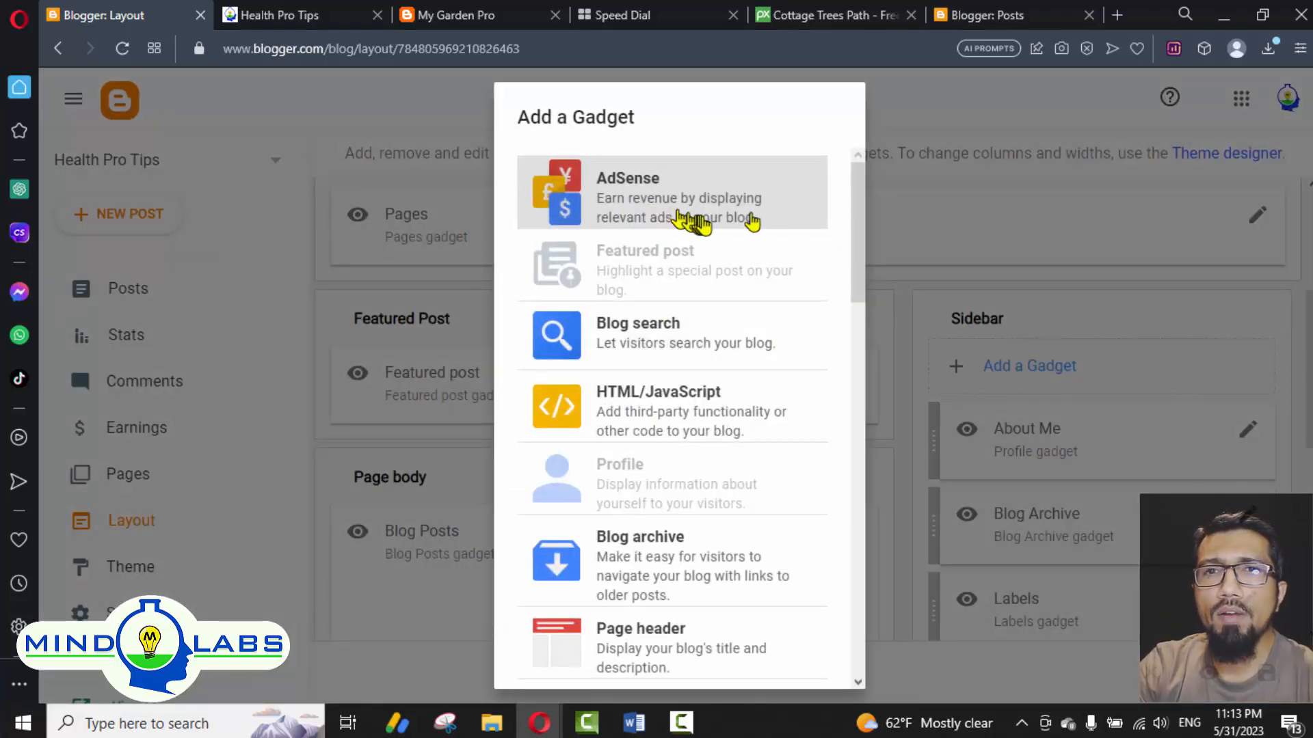
{"action": "left_click", "coordinate": [632, 336]}
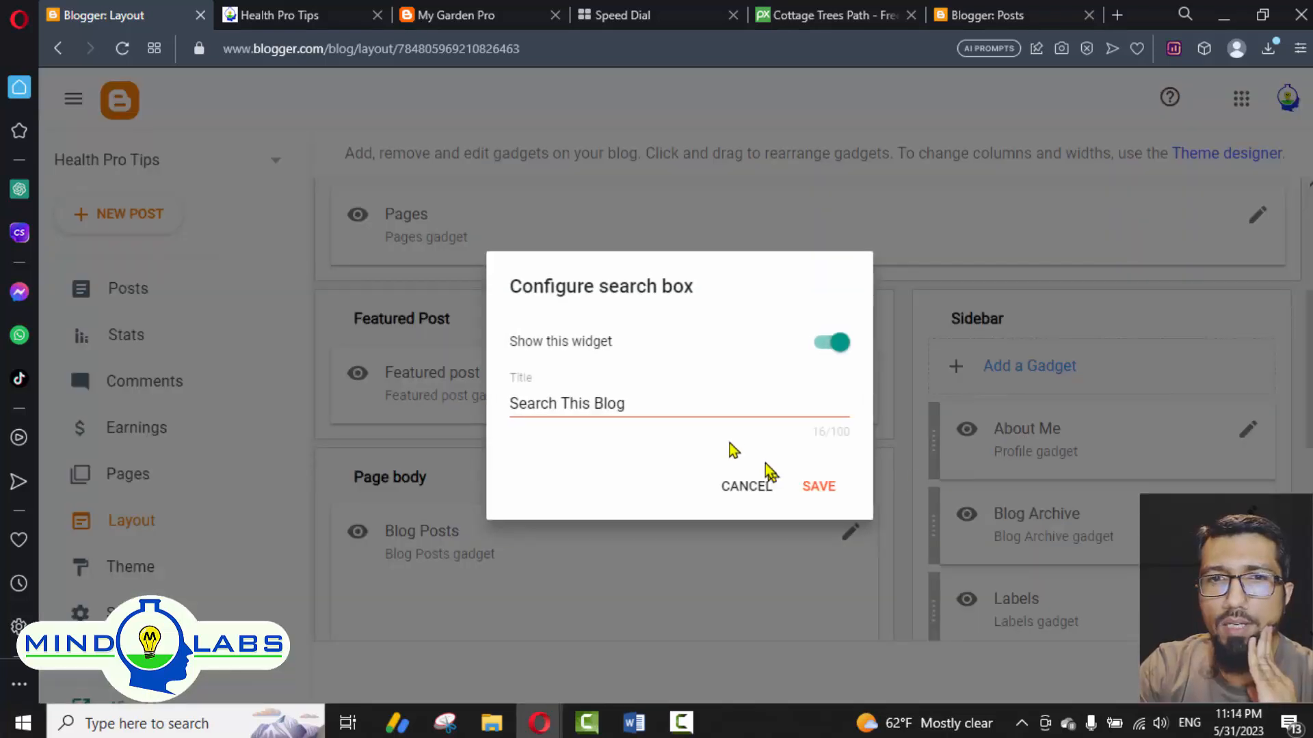
{"action": "left_click", "coordinate": [820, 488]}
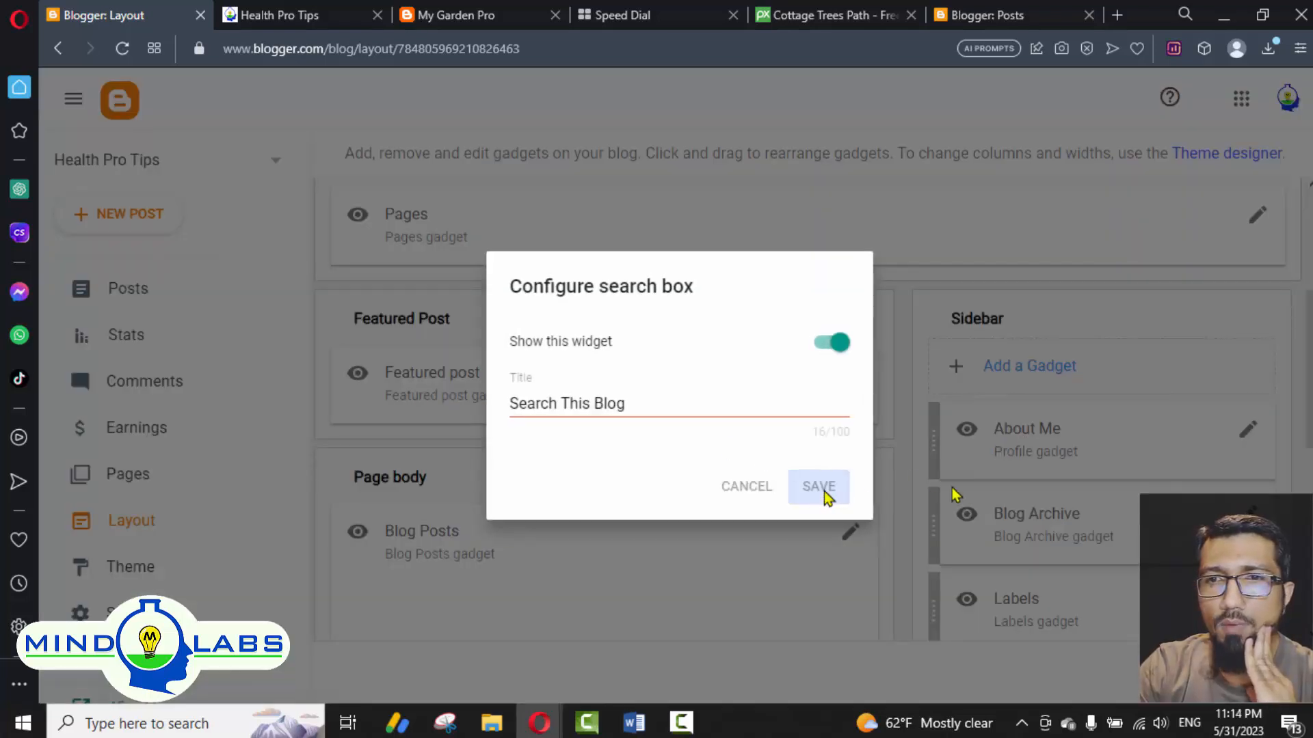
Step: Toggle the Show location option in the sidebar's About Me profile gadget and save the configuration
{"action": "scroll", "coordinate": [1055, 487], "scroll_direction": "down", "scroll_amount": 2}
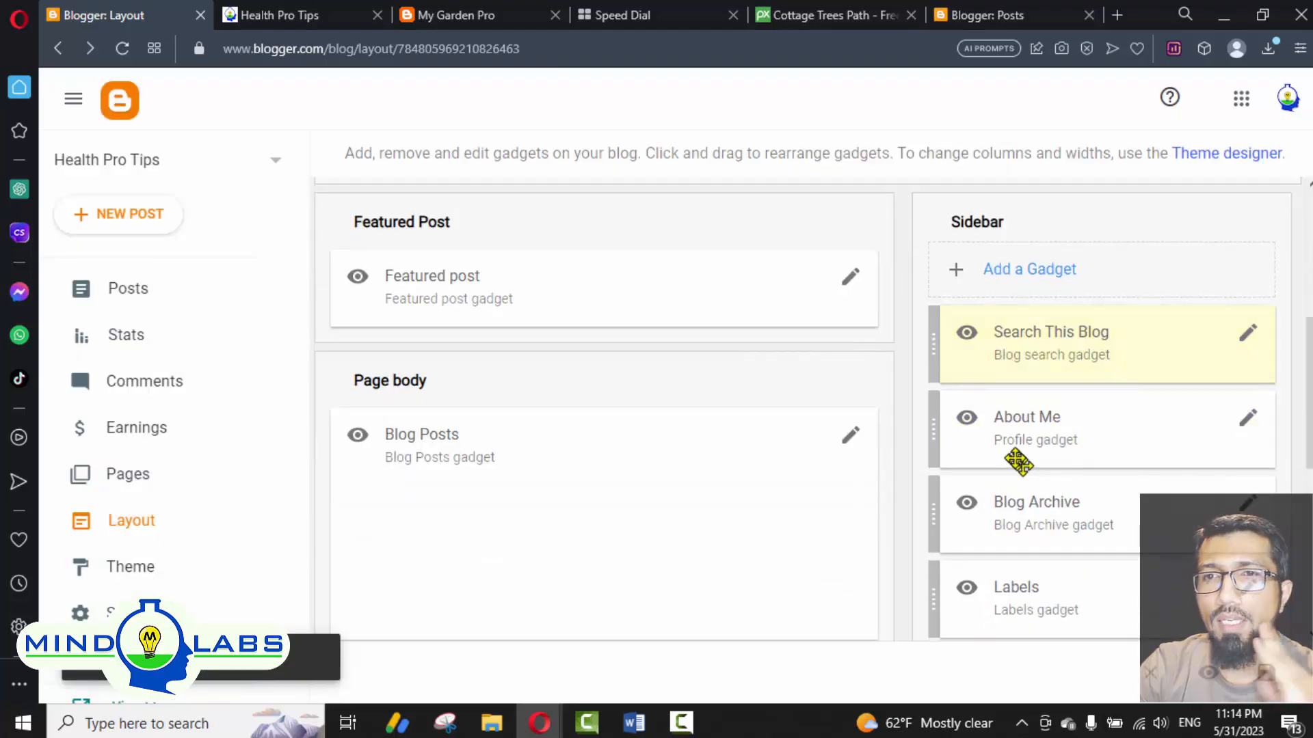
{"action": "scroll", "coordinate": [1048, 355], "scroll_direction": "down", "scroll_amount": 5}
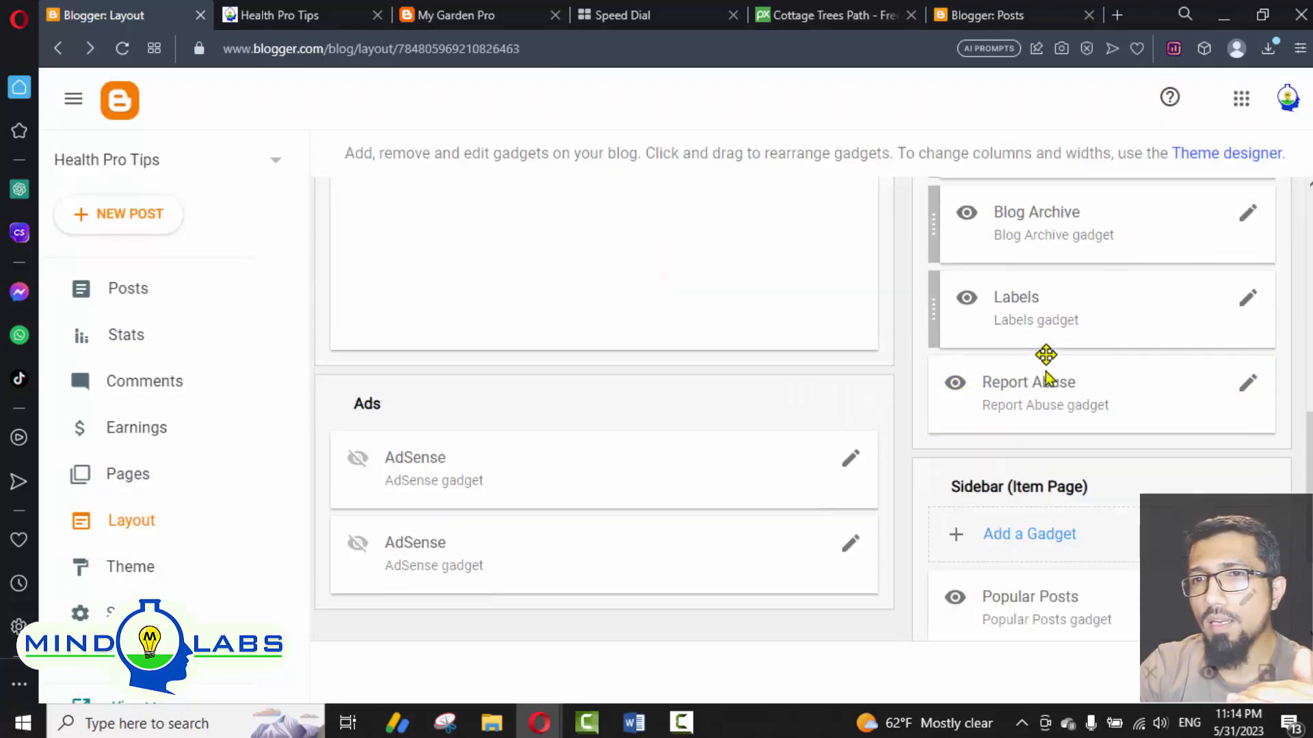
{"action": "scroll", "coordinate": [1083, 479], "scroll_direction": "up", "scroll_amount": 6}
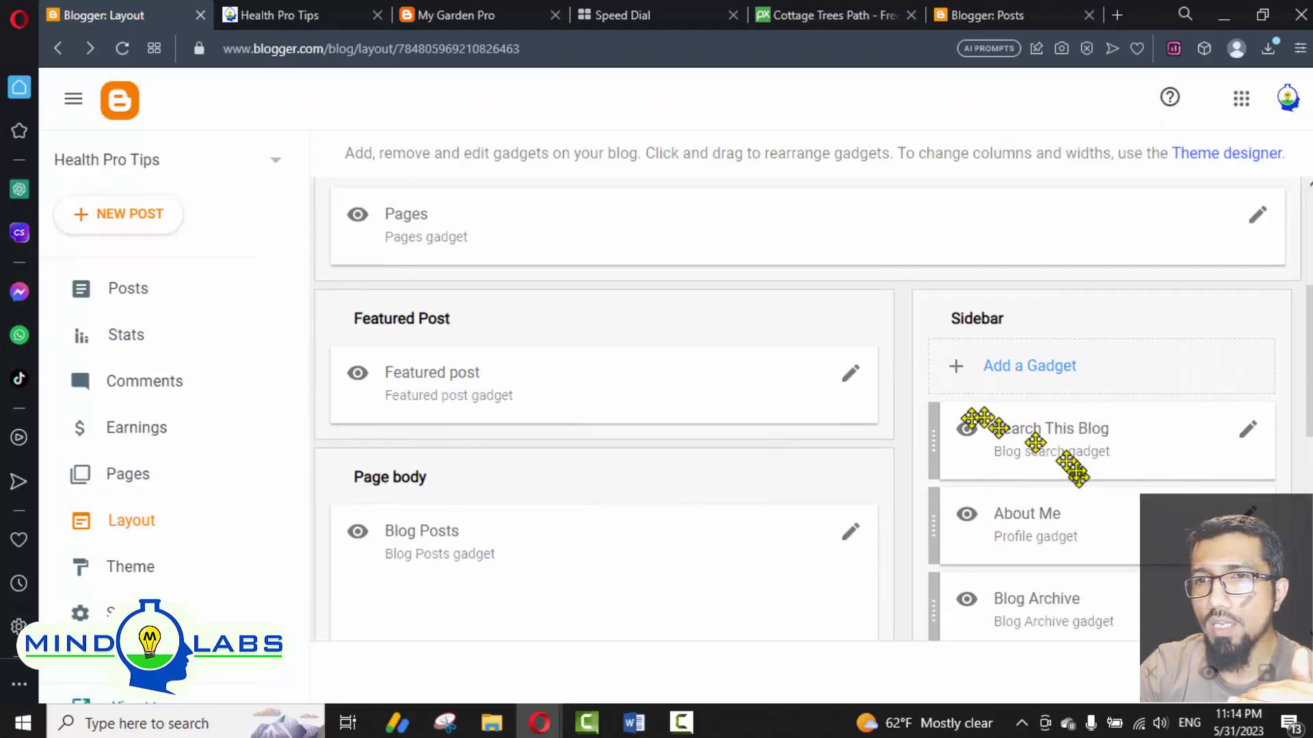
{"action": "left_click", "coordinate": [1246, 521]}
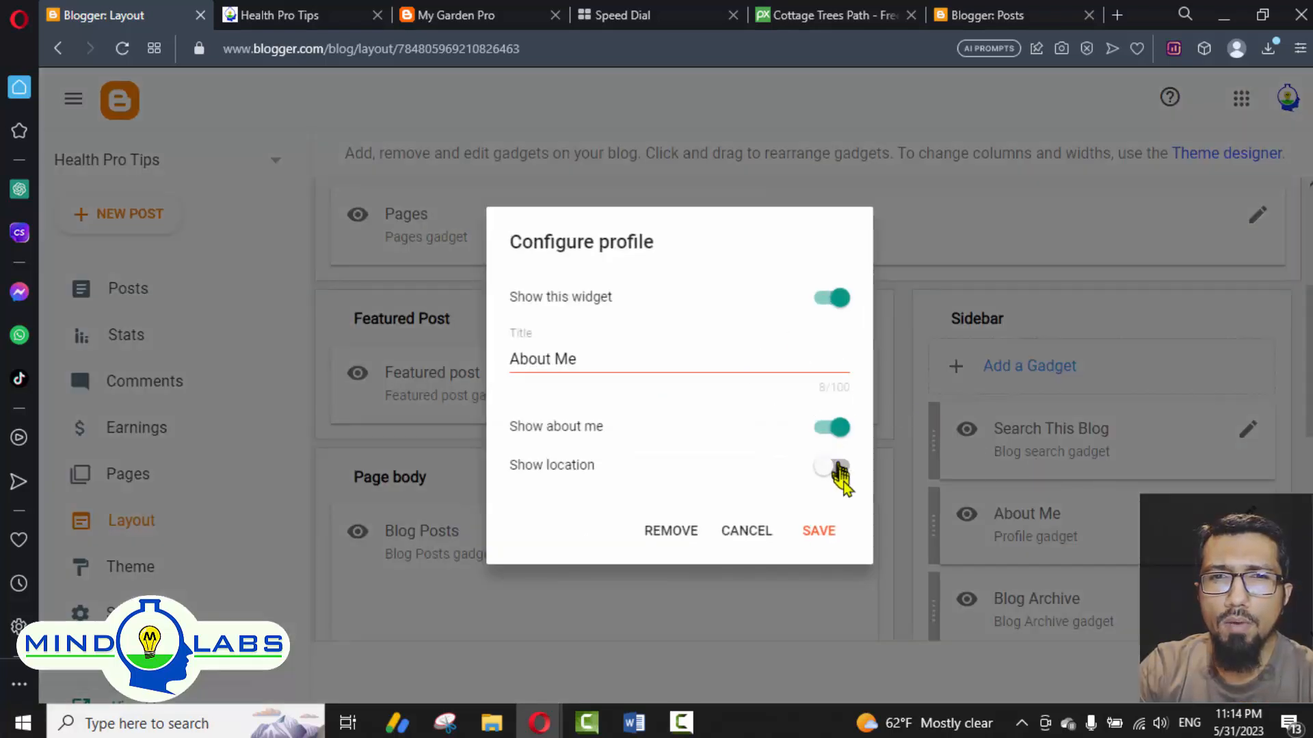
{"action": "left_click", "coordinate": [839, 471]}
{"action": "left_click", "coordinate": [826, 531]}
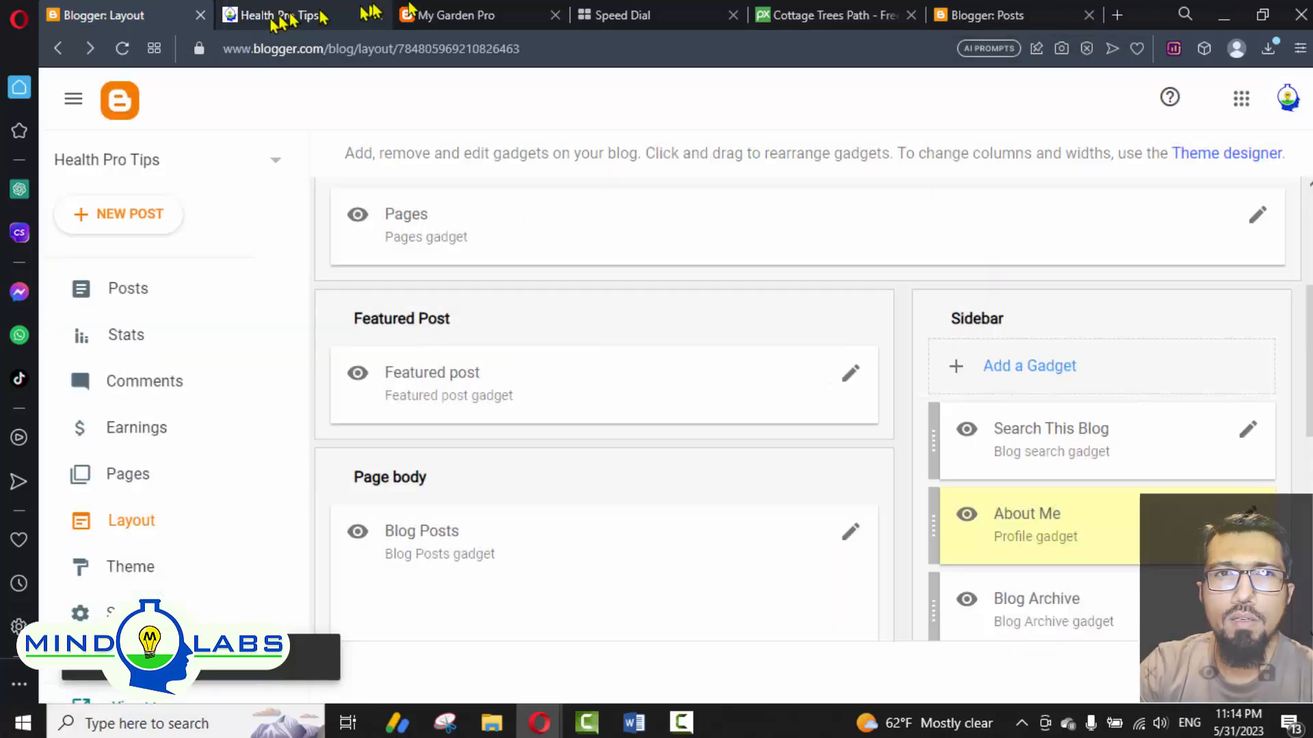
Step: Check the search and profile gadgets on the live Health Pro Tips blog against My Garden Pro, and review the layout's sidebar gadgets
{"action": "left_click", "coordinate": [437, 15]}
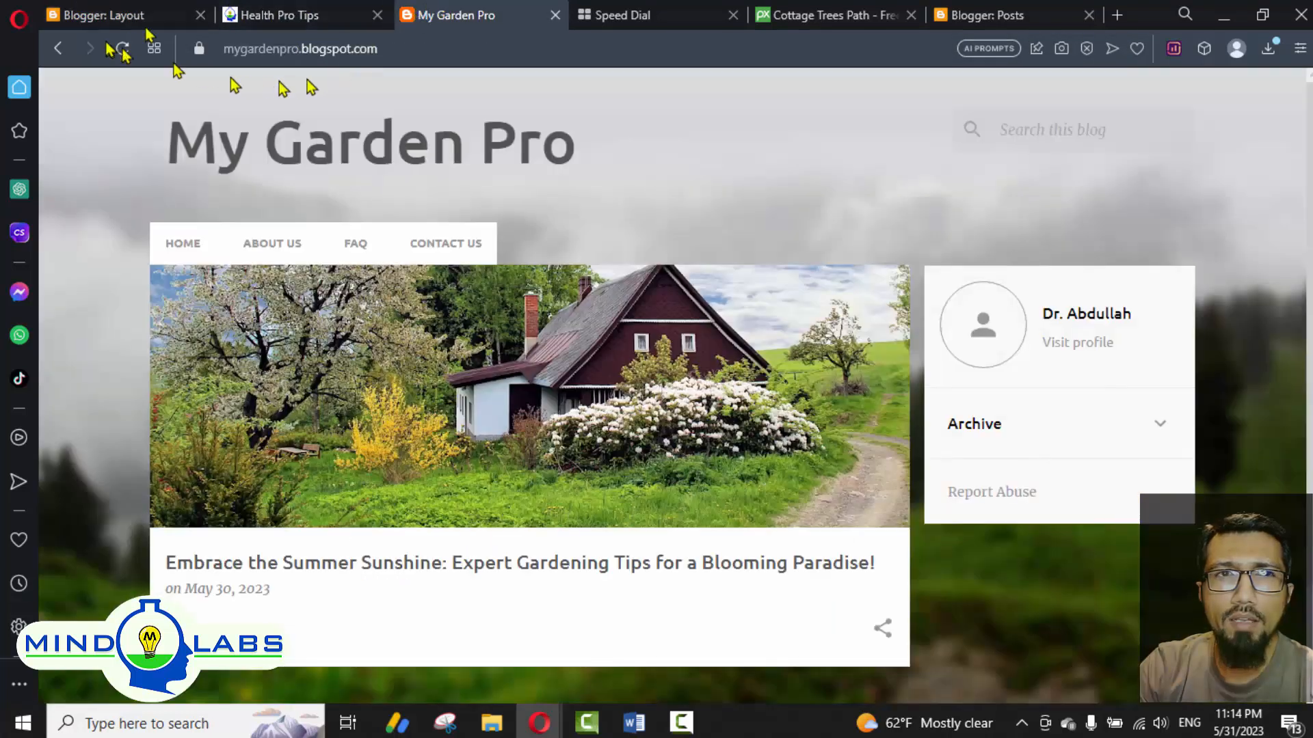
{"action": "left_click", "coordinate": [273, 15]}
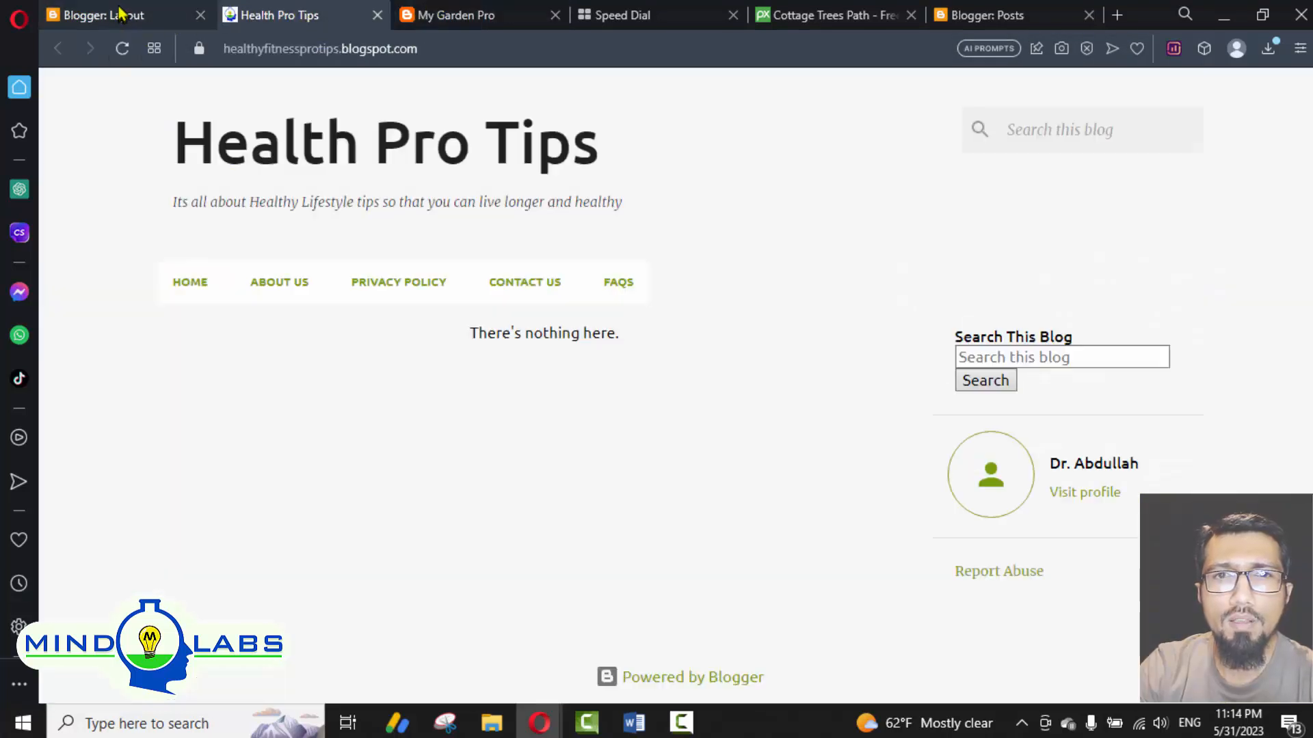
{"action": "left_click", "coordinate": [1015, 357]}
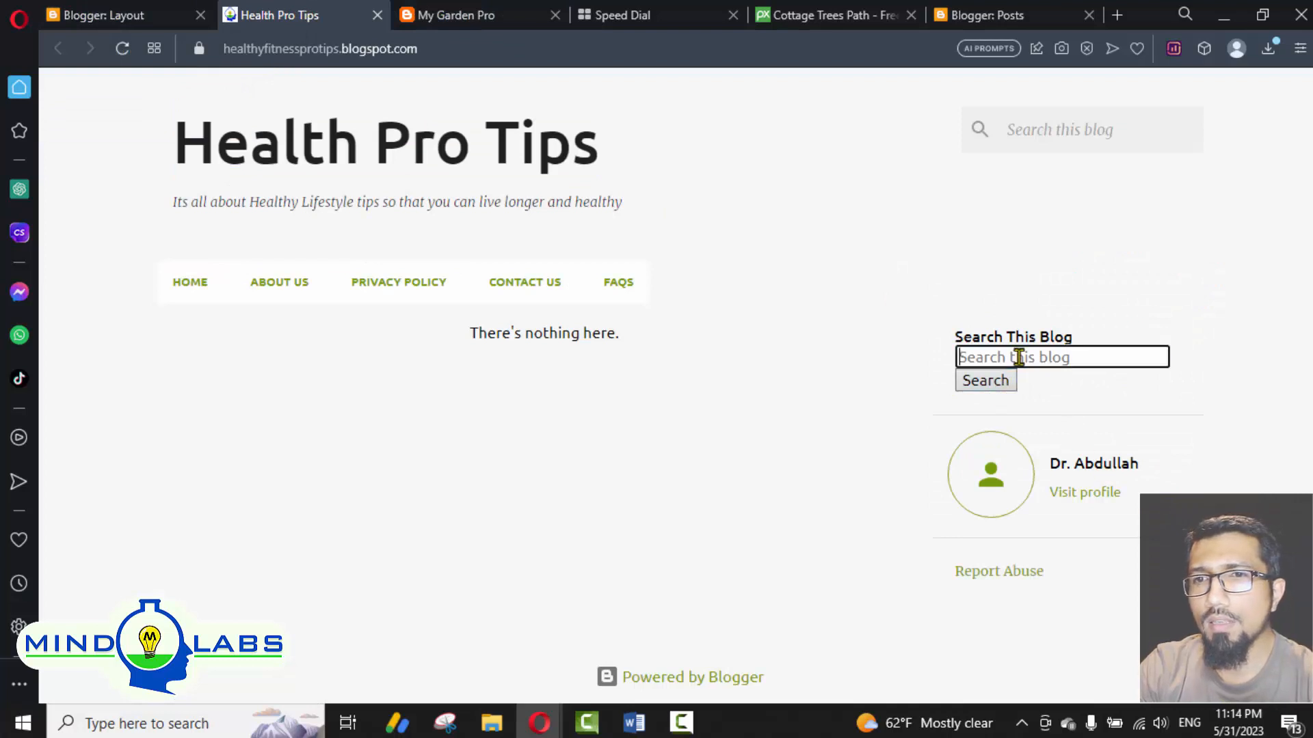
{"action": "left_click", "coordinate": [128, 10]}
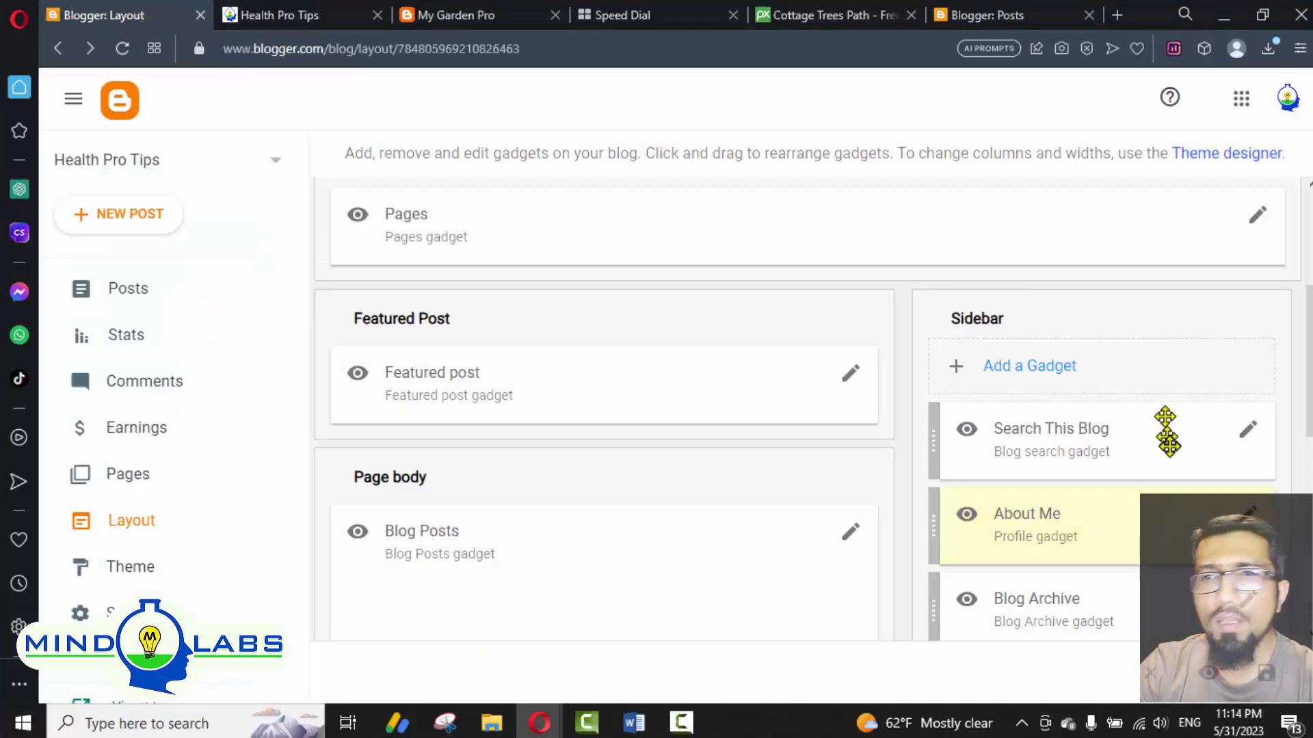
{"action": "scroll", "coordinate": [1165, 436], "scroll_direction": "down", "scroll_amount": 3}
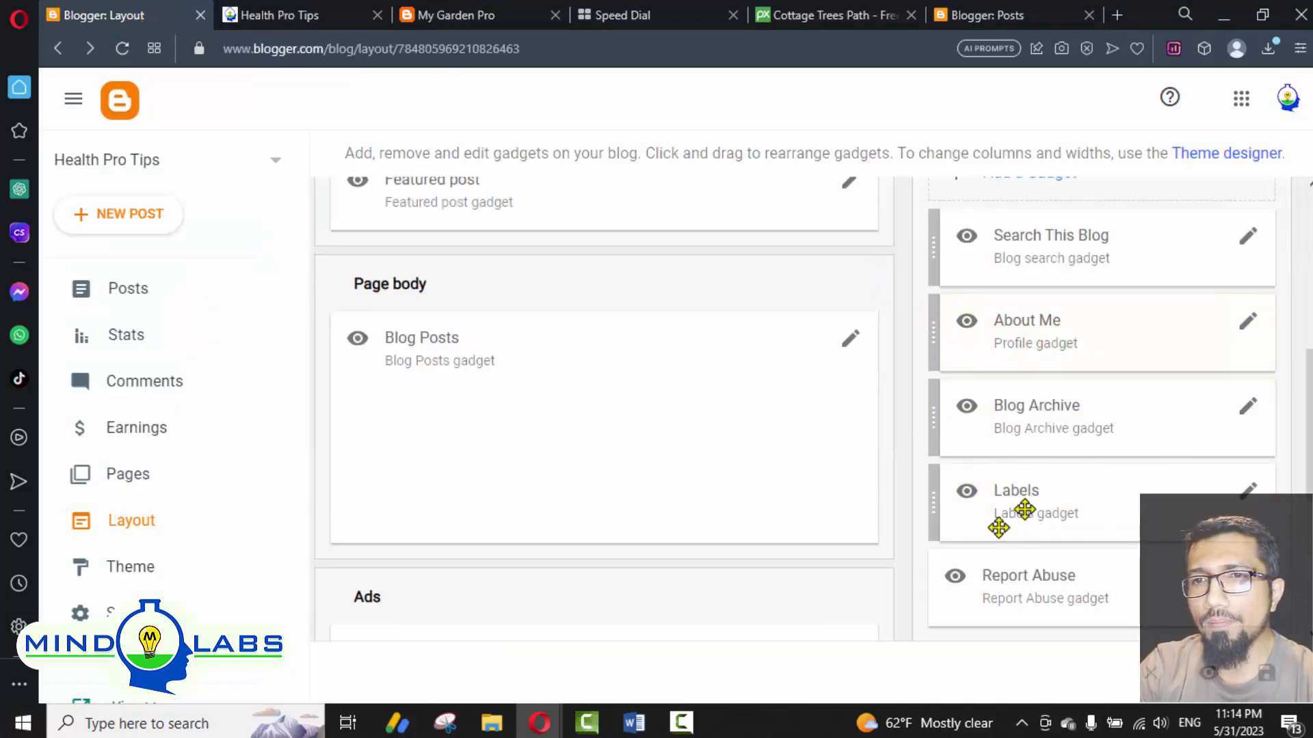
{"action": "scroll", "coordinate": [602, 421], "scroll_direction": "up", "scroll_amount": 2}
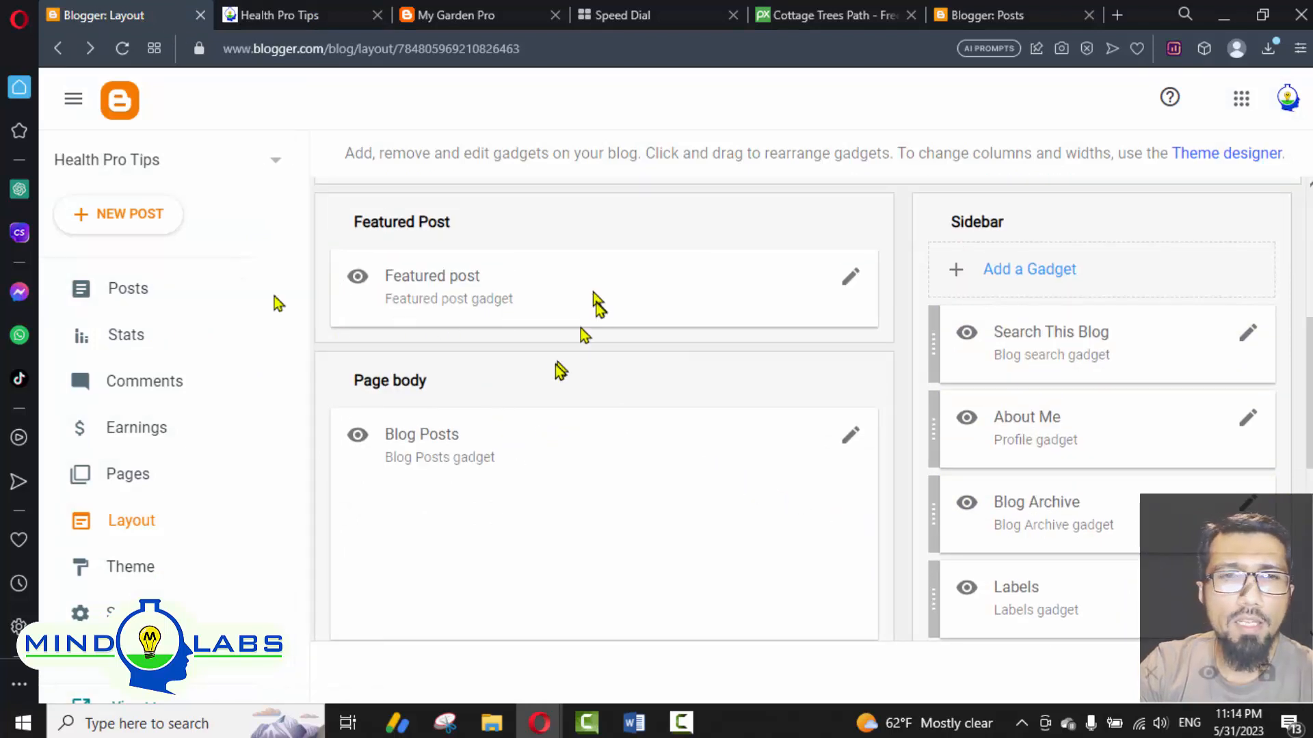
Step: Create a new post for the Health Pro Tips blog and start editing its title
{"action": "left_click", "coordinate": [118, 299]}
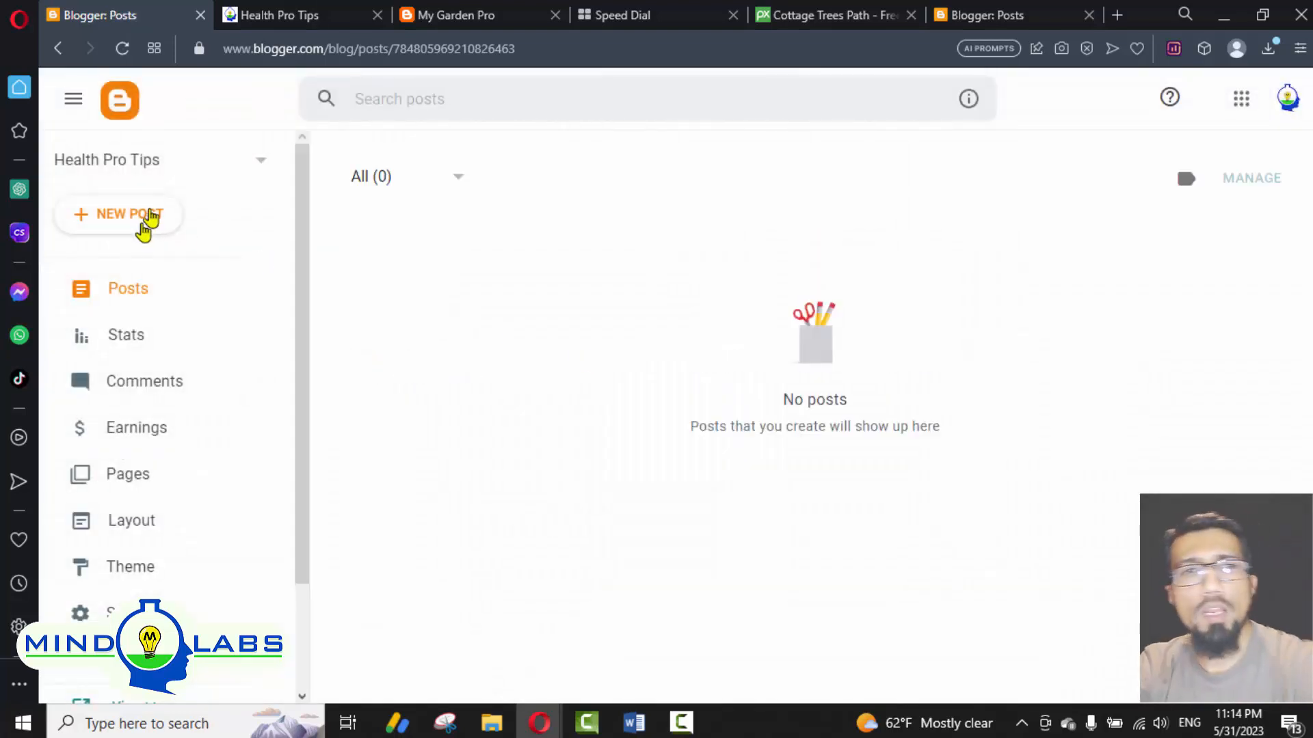
{"action": "left_click", "coordinate": [145, 218]}
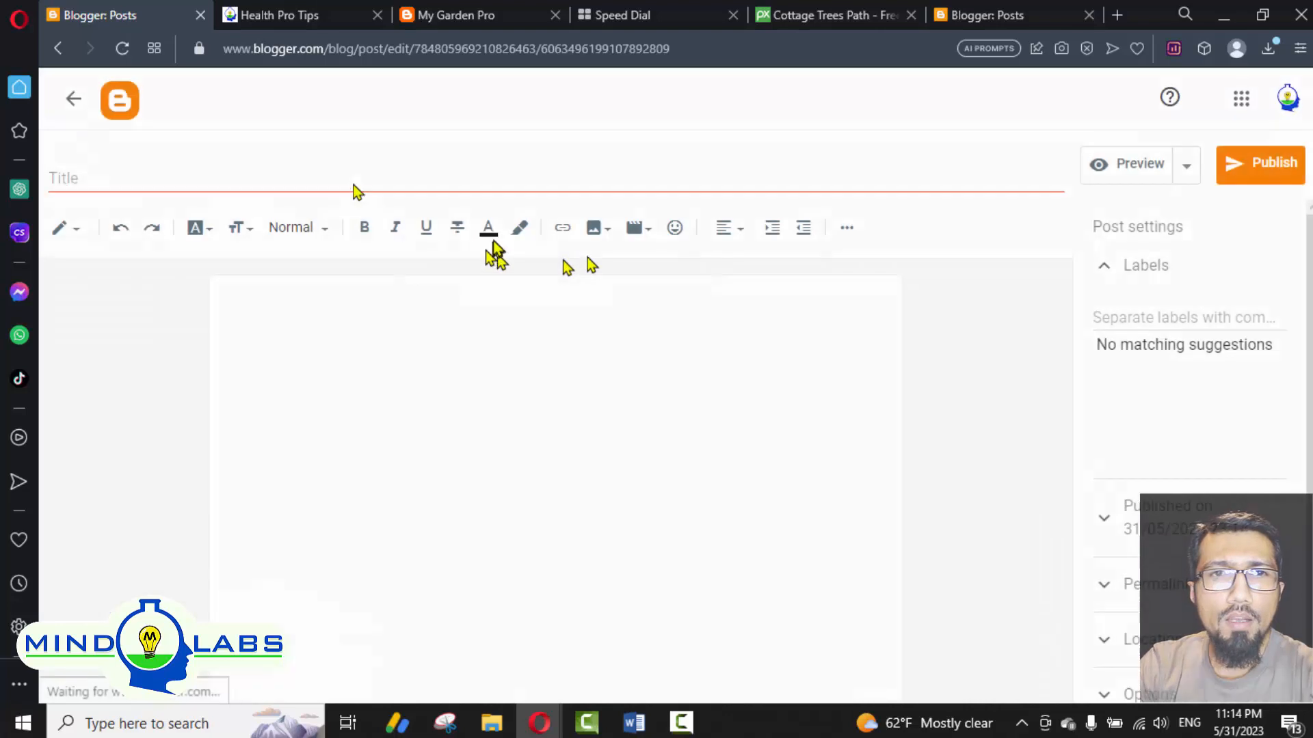
{"action": "left_click", "coordinate": [158, 173]}
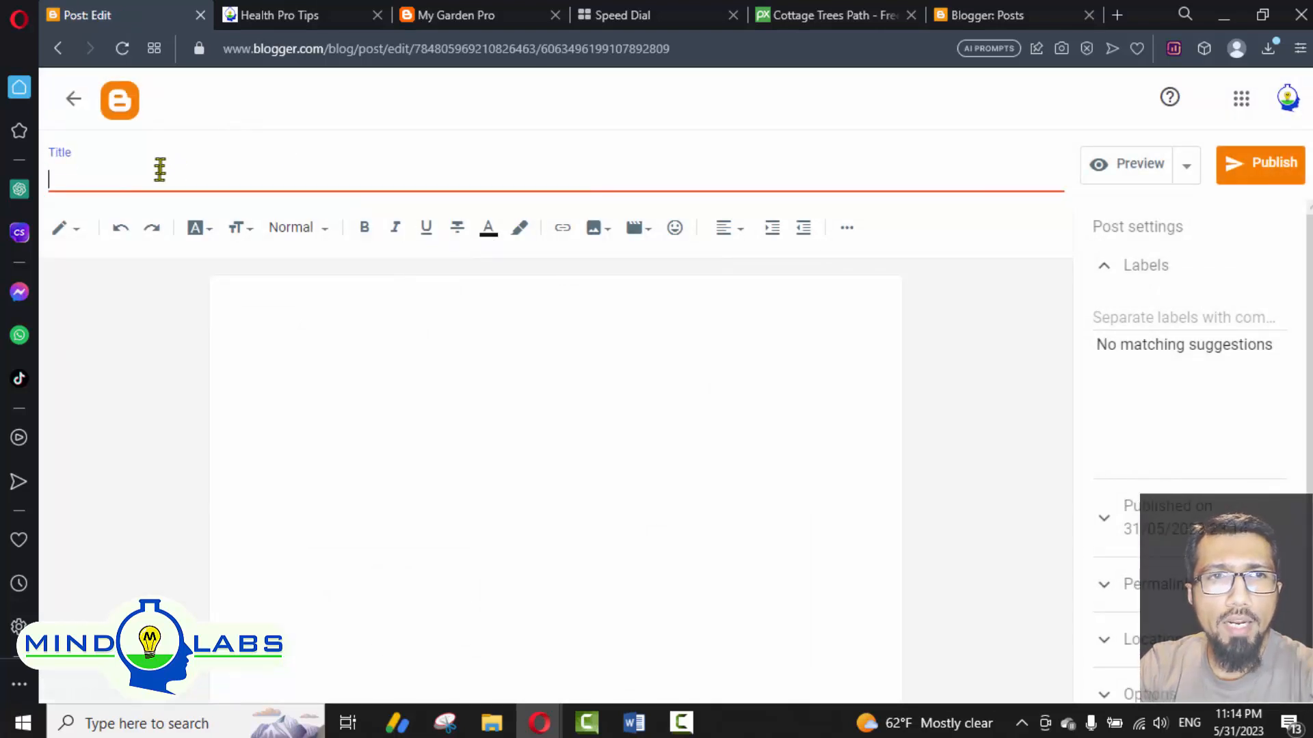
Step: Switch to the browser window with ChatGPT and start a new chat
{"action": "left_click", "coordinate": [540, 723]}
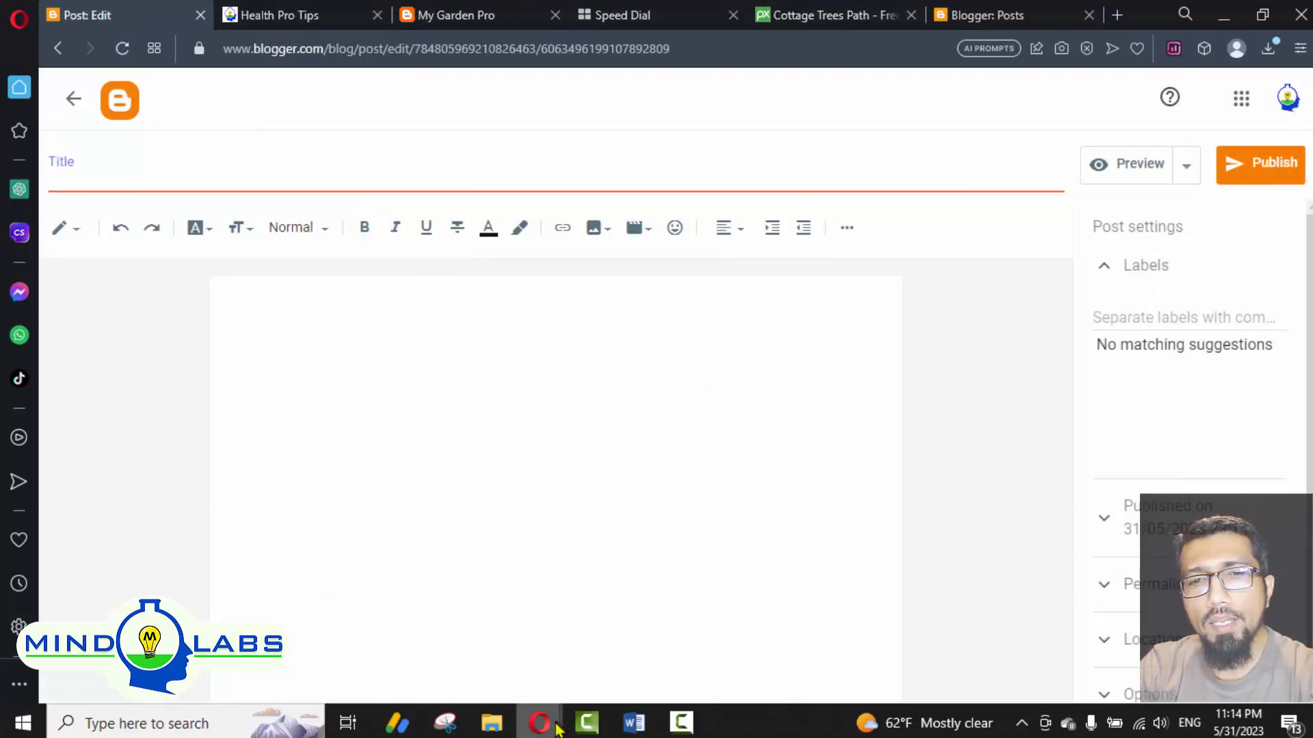
{"action": "left_click", "coordinate": [887, 657]}
{"action": "scroll", "coordinate": [317, 220], "scroll_direction": "up", "scroll_amount": 3}
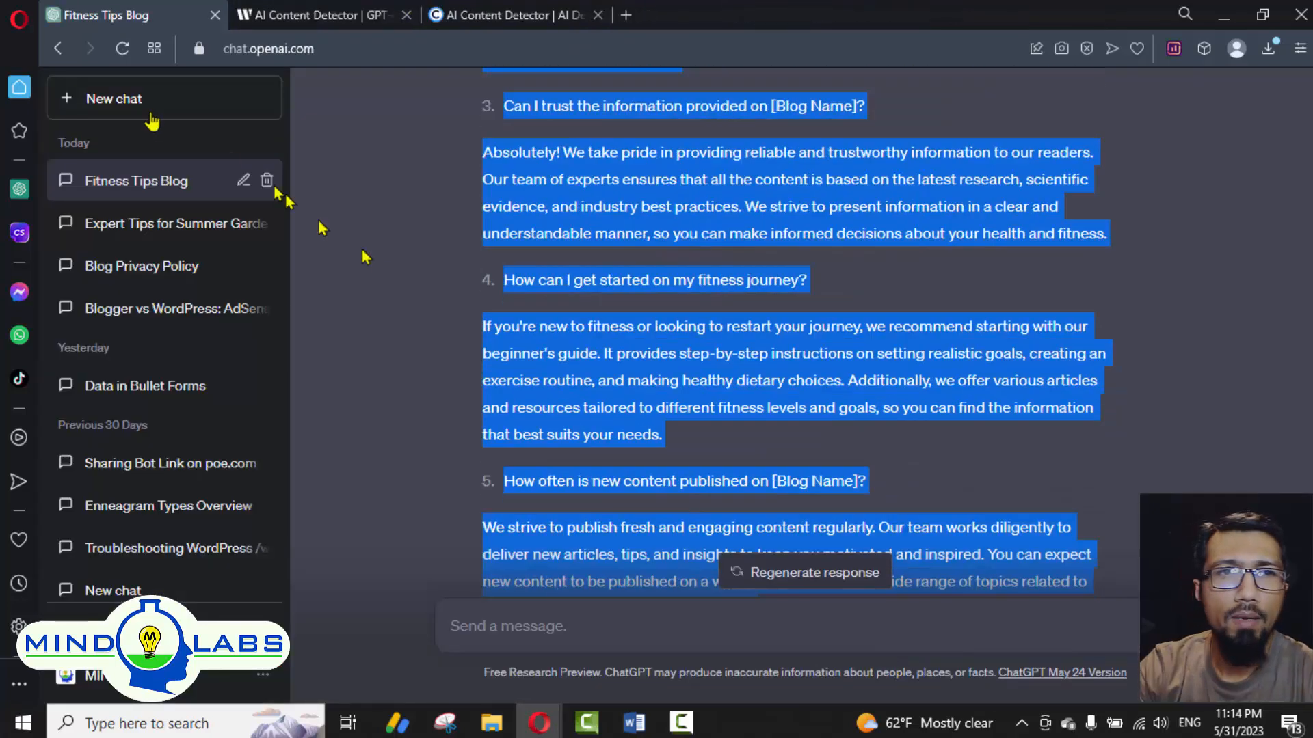
{"action": "left_click", "coordinate": [257, 110]}
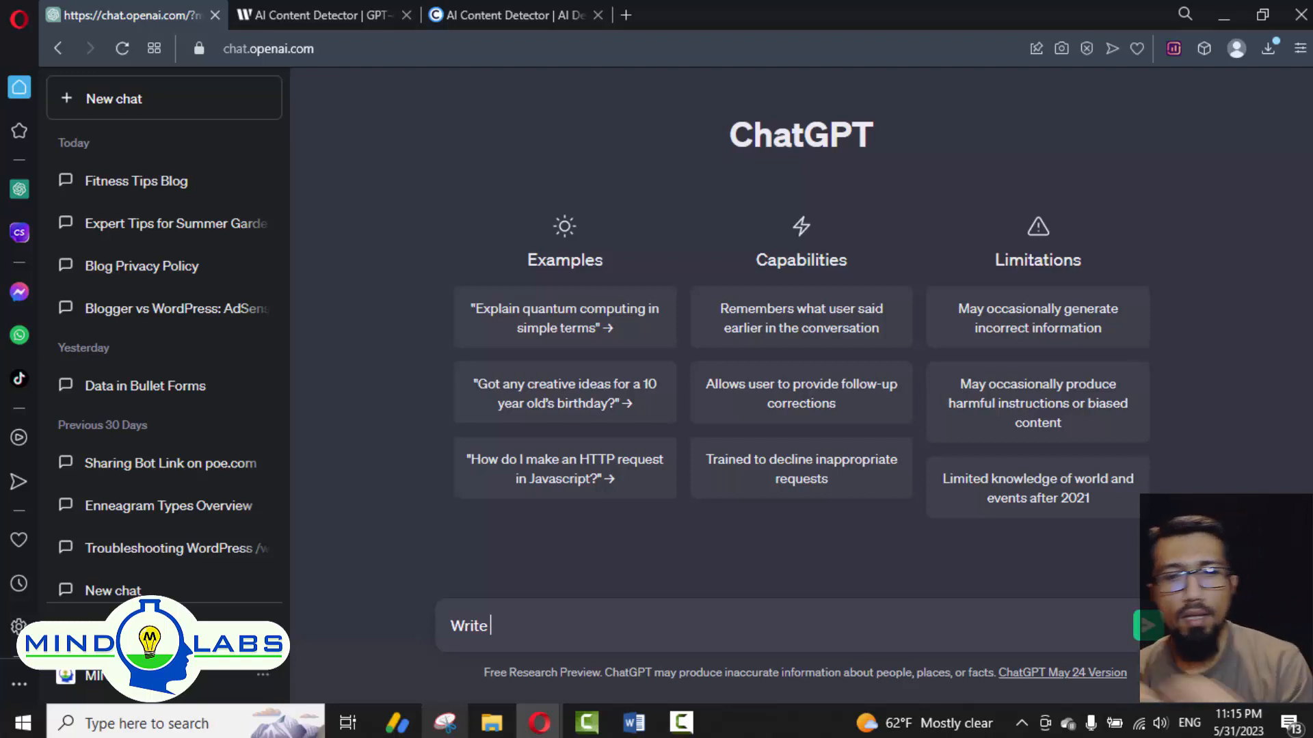
Step: Begin the prompt with "Write me an article on morning exercise that", correcting the spelling of "exercise"
{"action": "type", "text": "me an "}
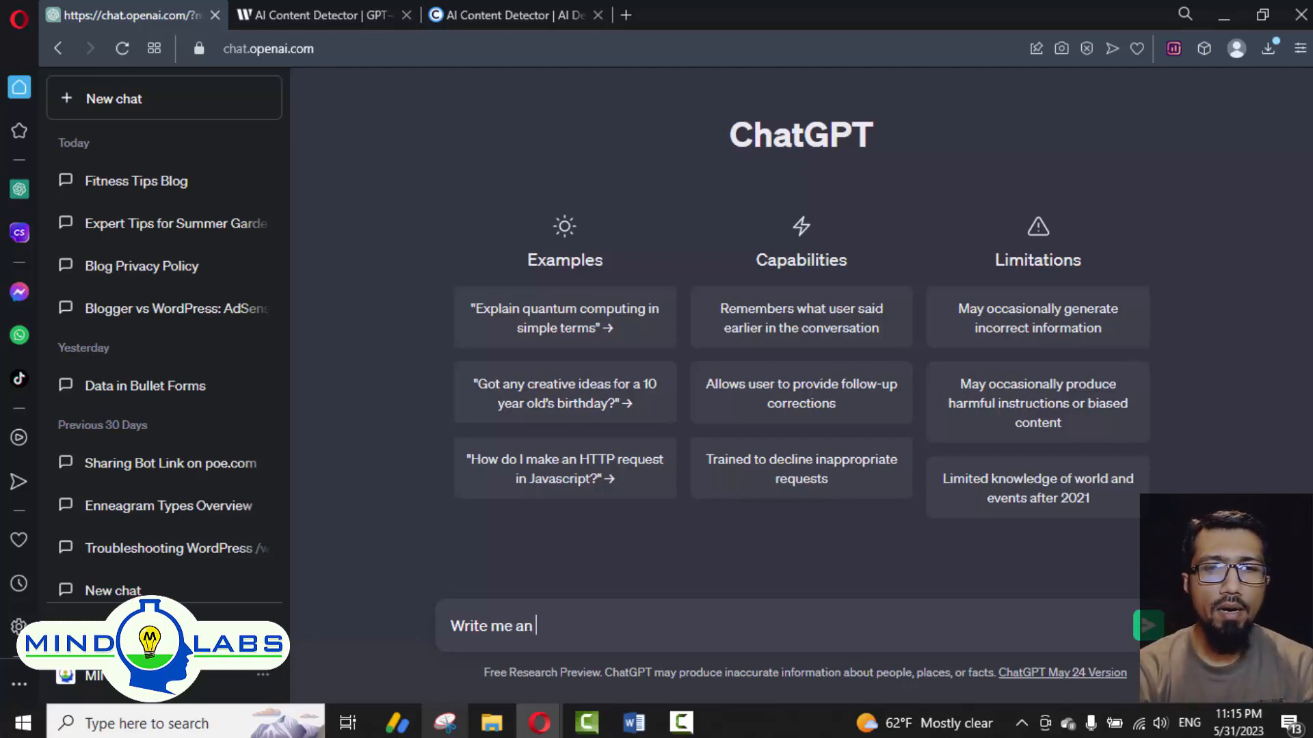
{"action": "type", "text": "atticle on morning exc"}
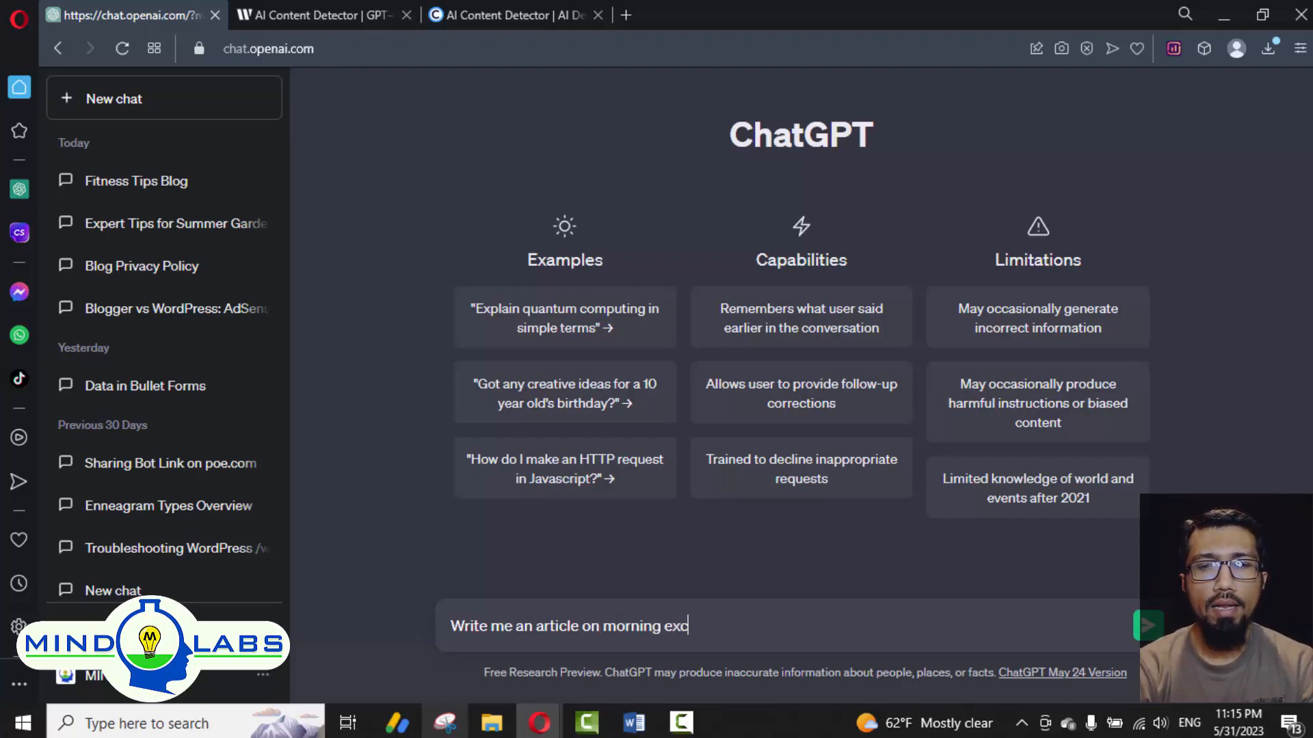
{"action": "type", "text": "ers"}
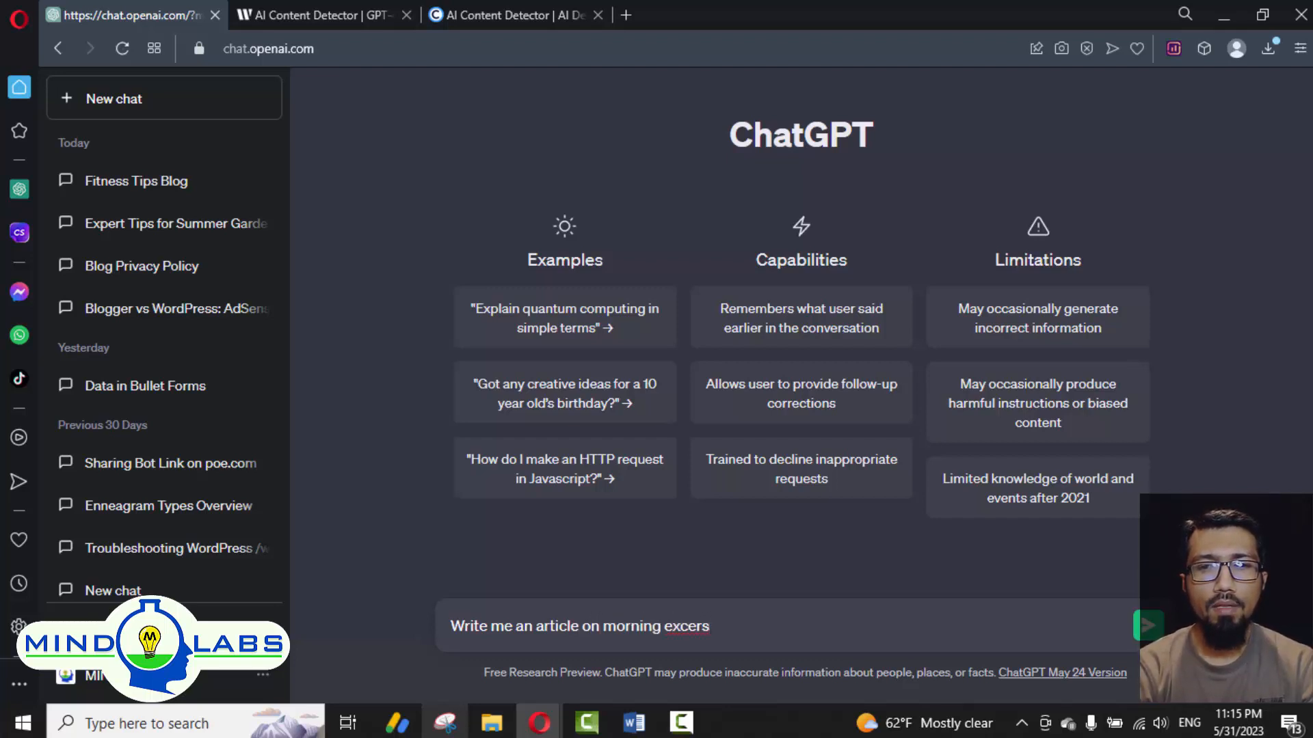
{"action": "key", "text": "BackSpace"}
{"action": "type", "text": "cises"}
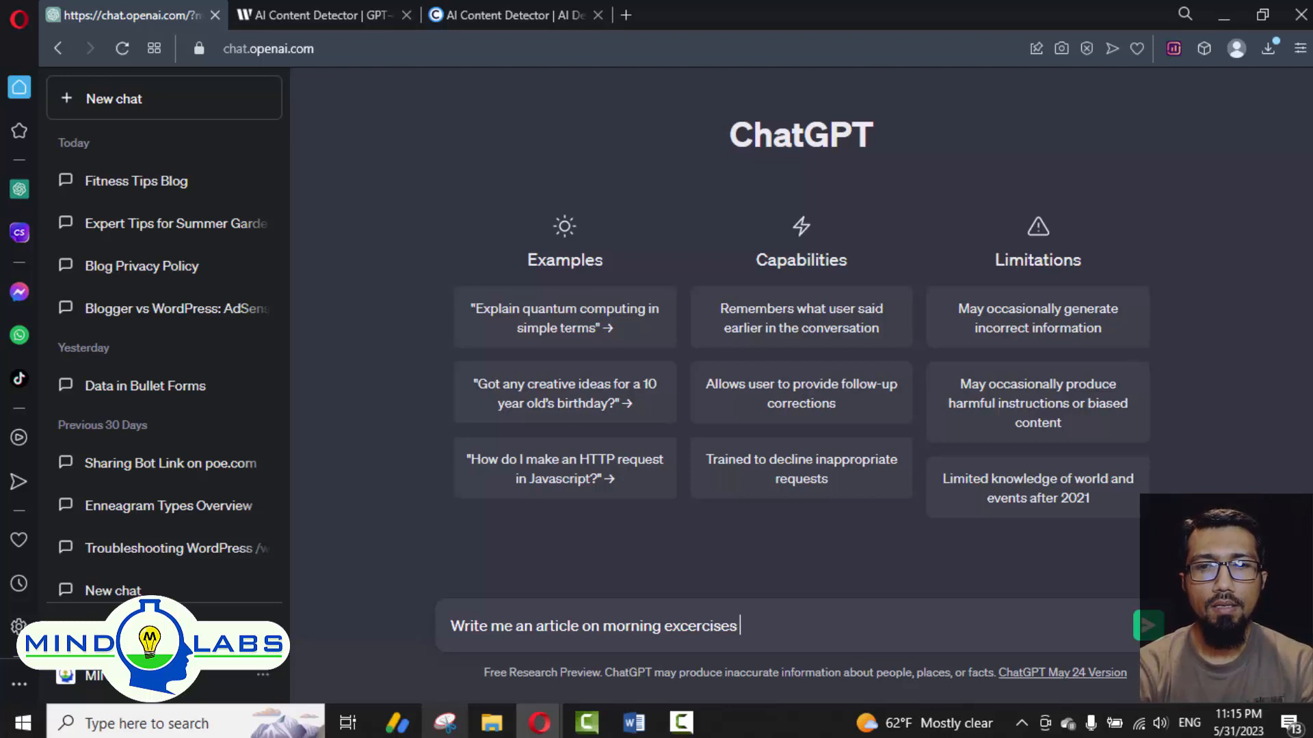
{"action": "key", "text": "BackSpace"}
{"action": "type", "text": "that"}
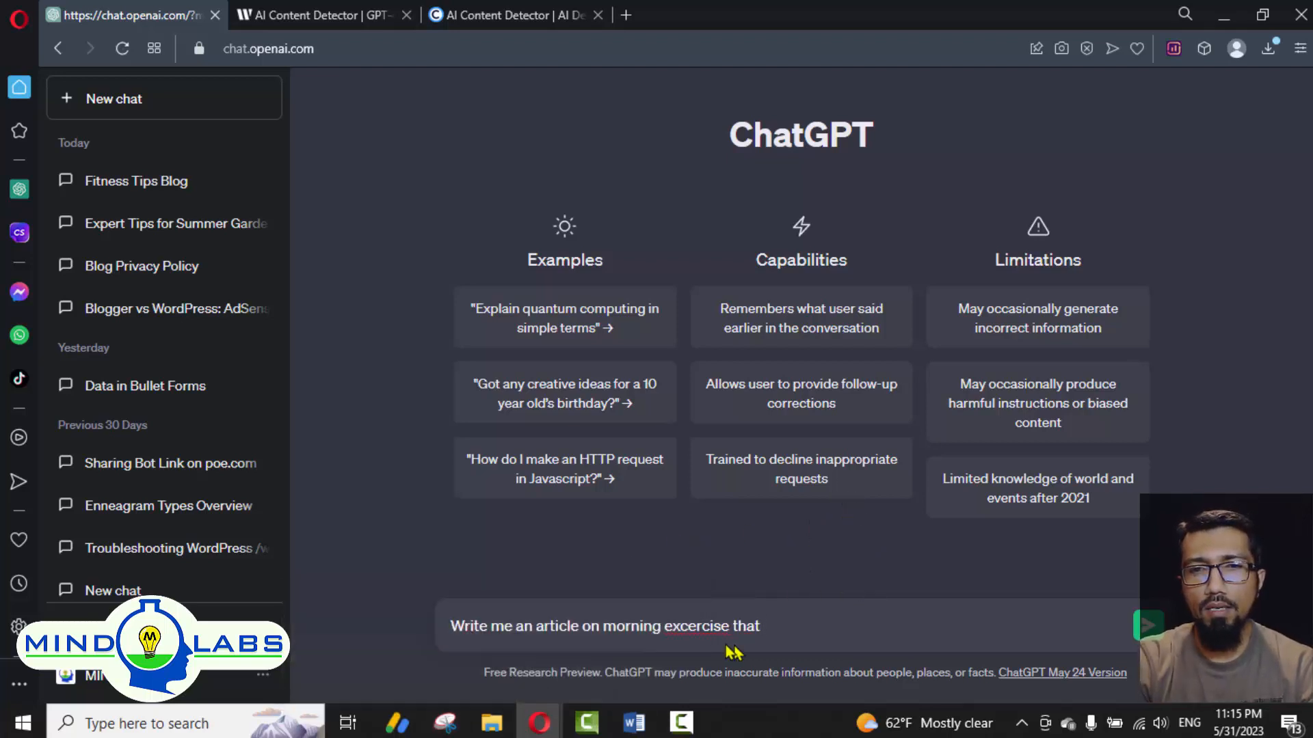
{"action": "right_click", "coordinate": [714, 625]}
{"action": "left_click", "coordinate": [827, 335]}
Step: Continue the article prompt with "help to maintain optimum weight."
{"action": "left_click", "coordinate": [779, 626]}
{"action": "type", "text": "help "}
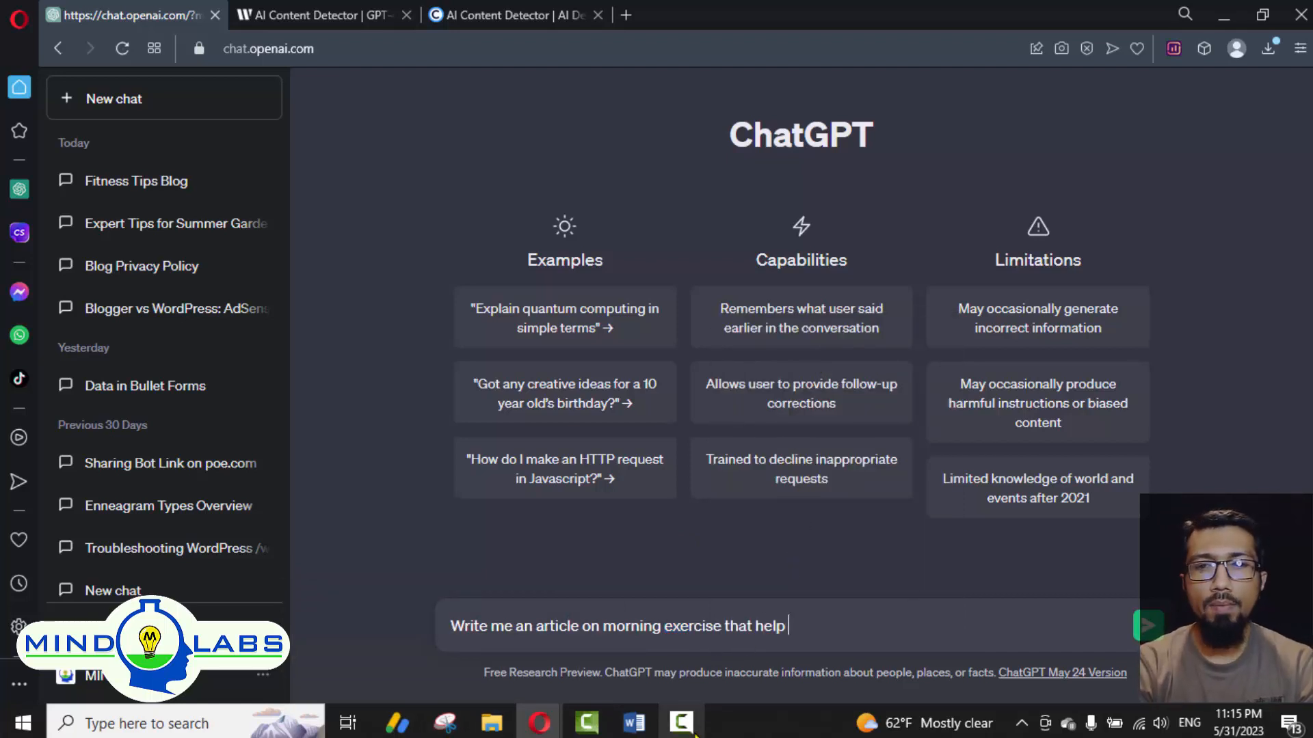
{"action": "type", "text": "to maintain optimum"}
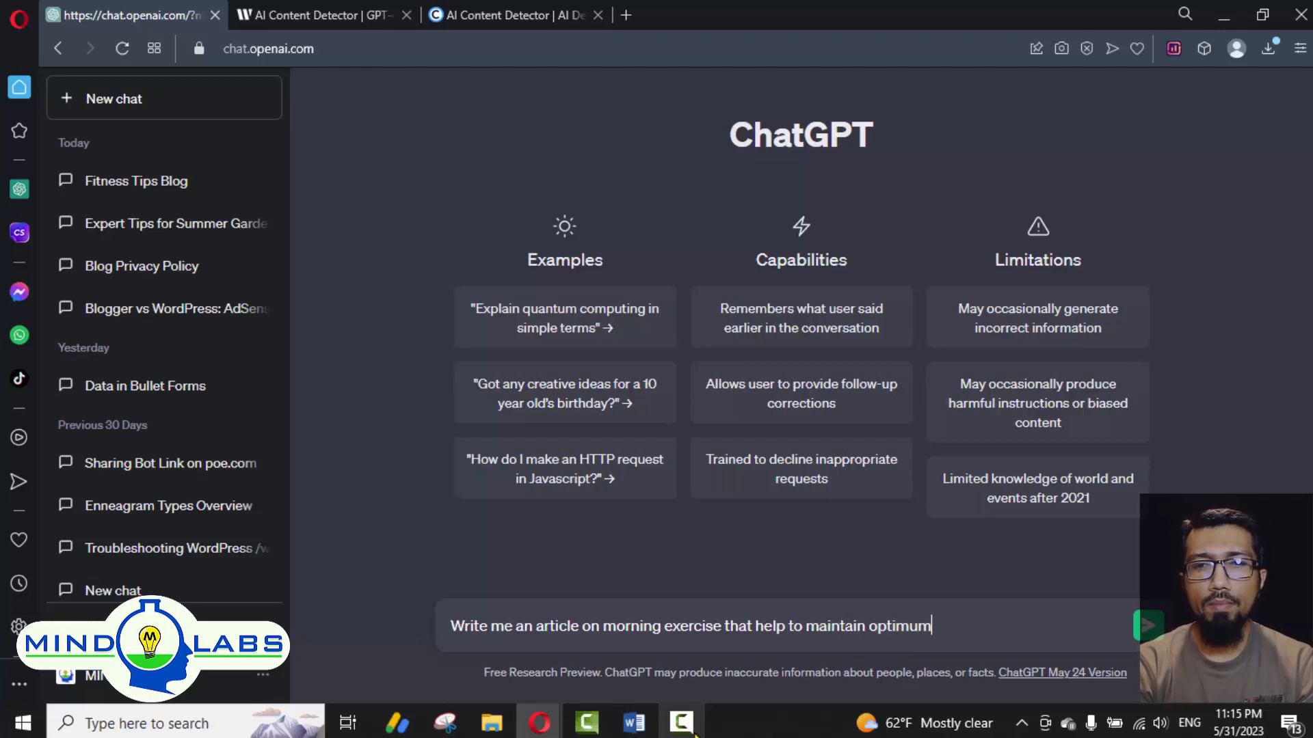
{"action": "type", "text": " wegigh"}
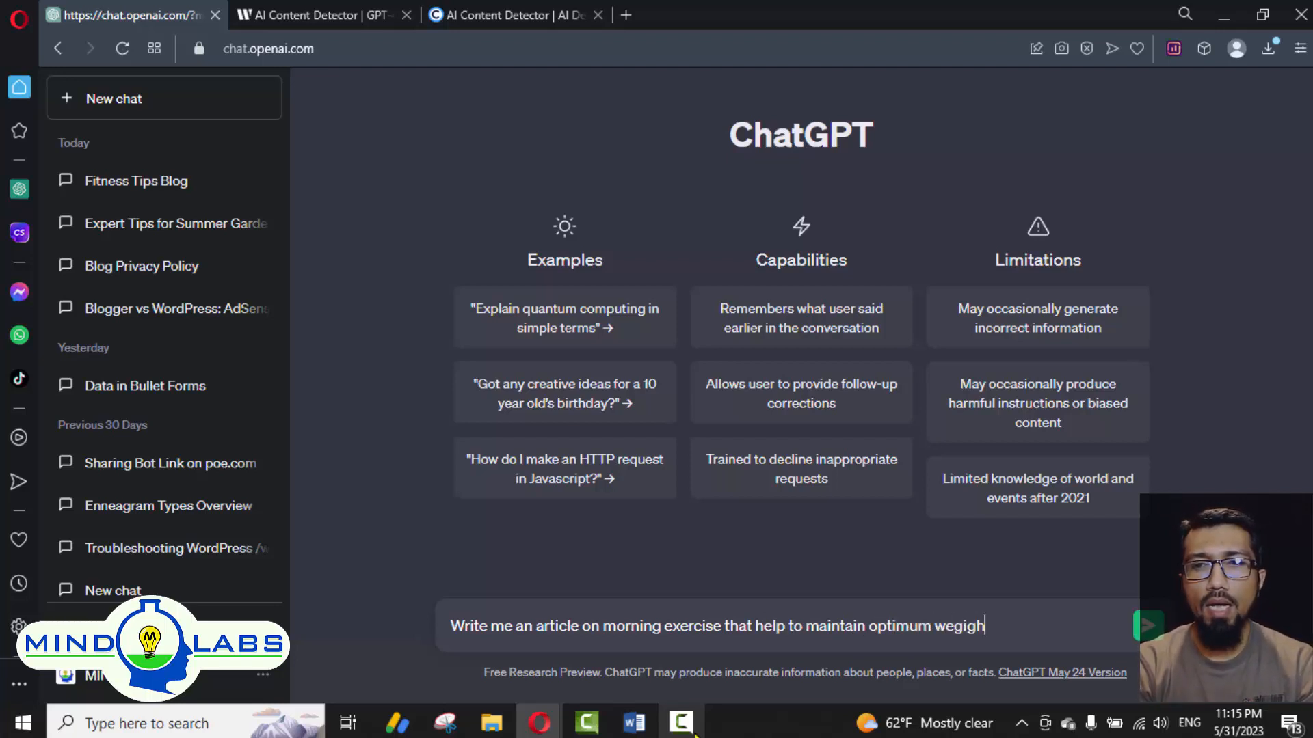
{"action": "key", "text": "BackSpace"}
{"action": "key", "text": "BackSpace"}
{"action": "key", "text": "BackSpace"}
{"action": "key", "text": "BackSpace"}
{"action": "type", "text": "ight"}
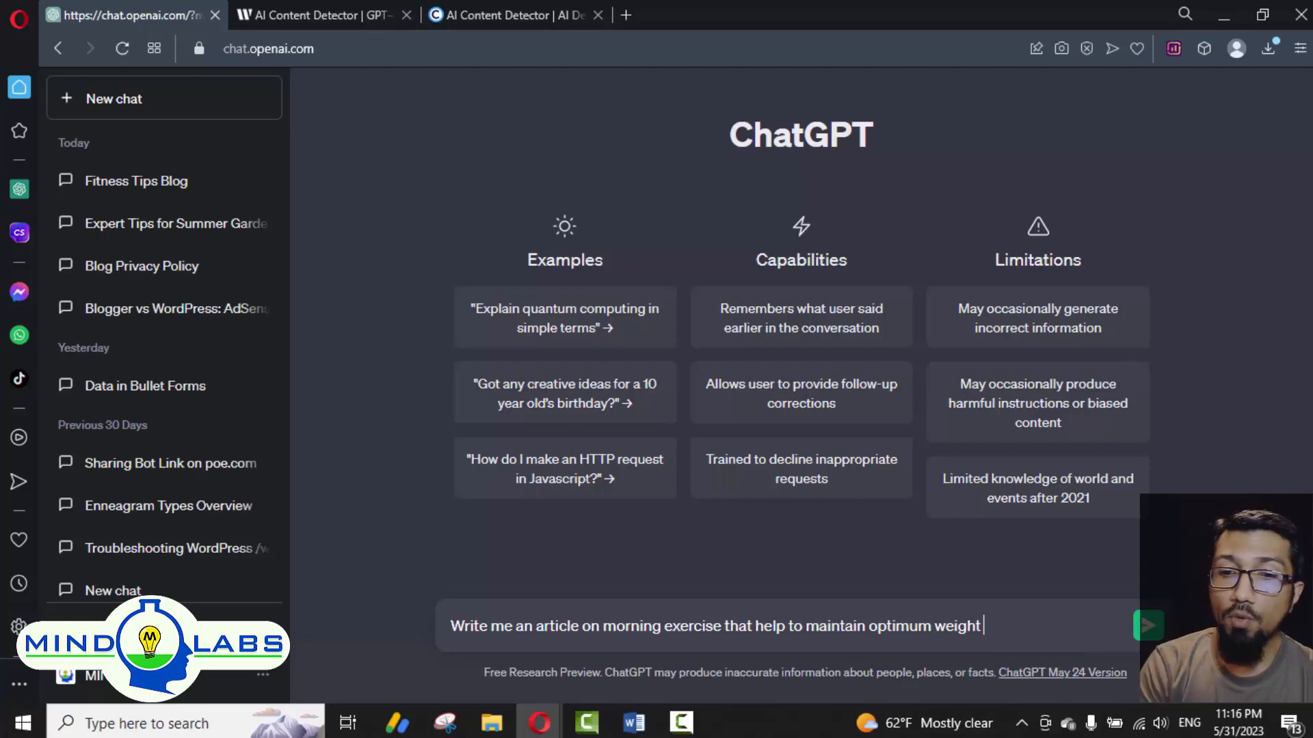
{"action": "type", "text": "."}
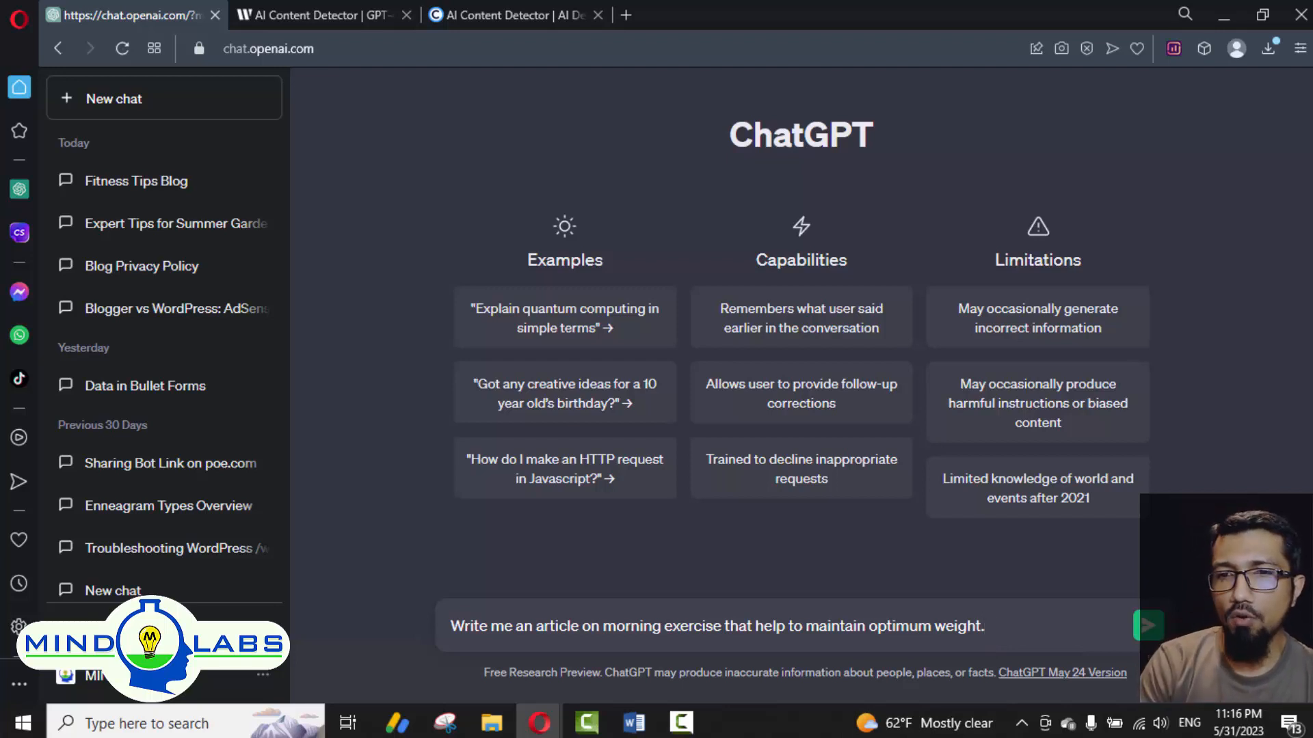
Step: Append the bracketed tone instruction "<Tone should be very enthusiastic about Healthy lifestyle, >" to the article prompt
{"action": "type", "text": " <Tone should be"}
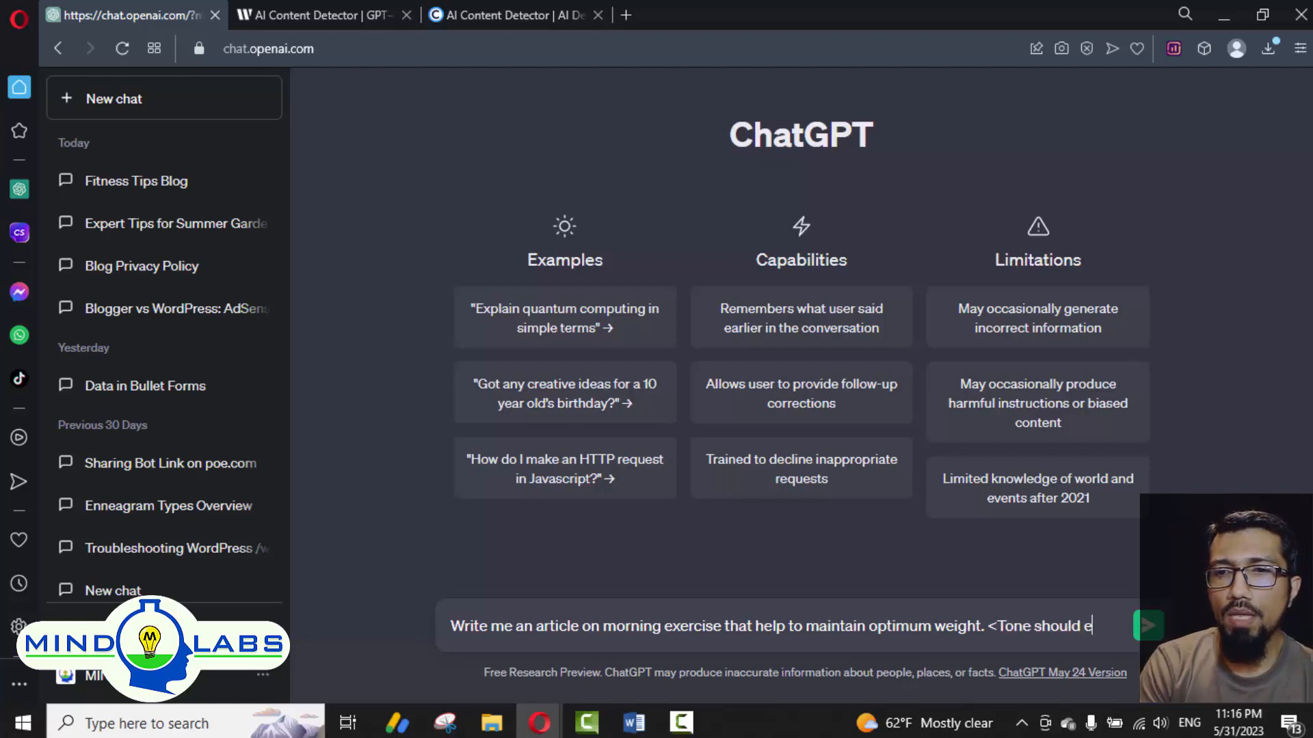
{"action": "type", "text": " v"}
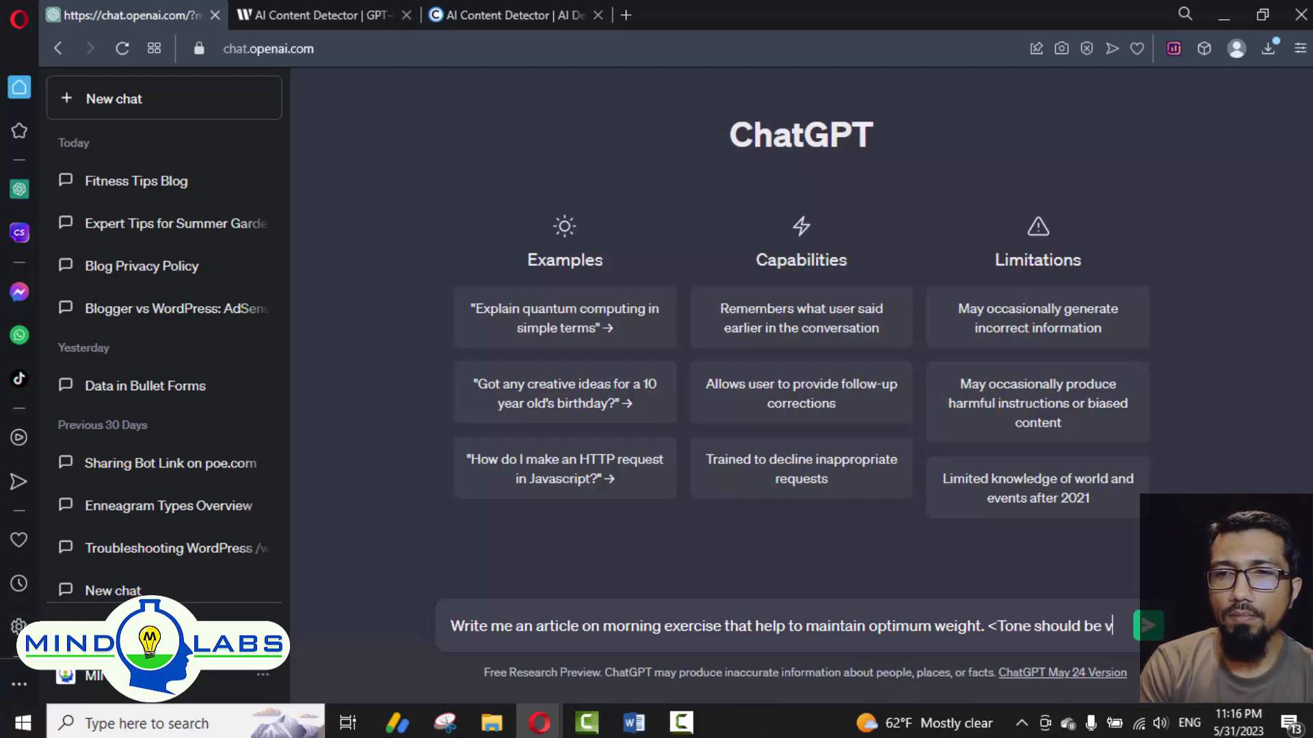
{"action": "type", "text": "ery enthusiastic abou"}
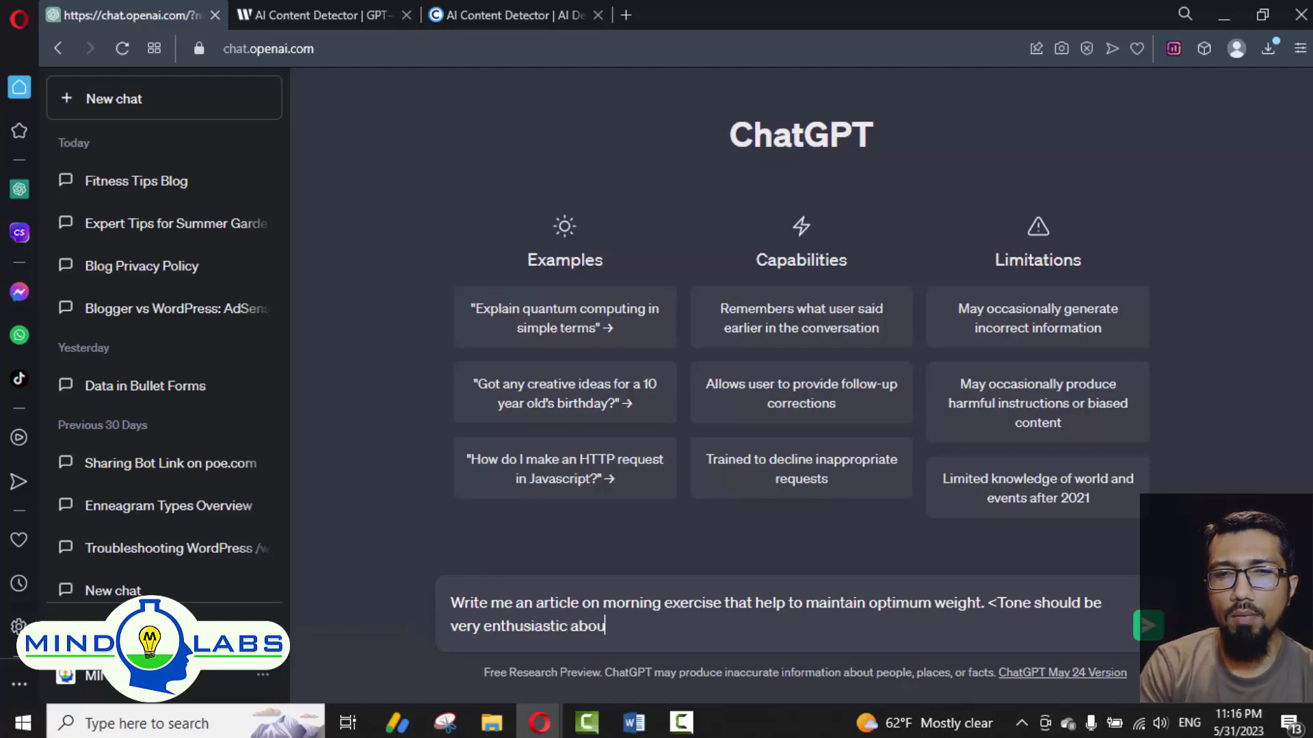
{"action": "type", "text": "t Healthy l"}
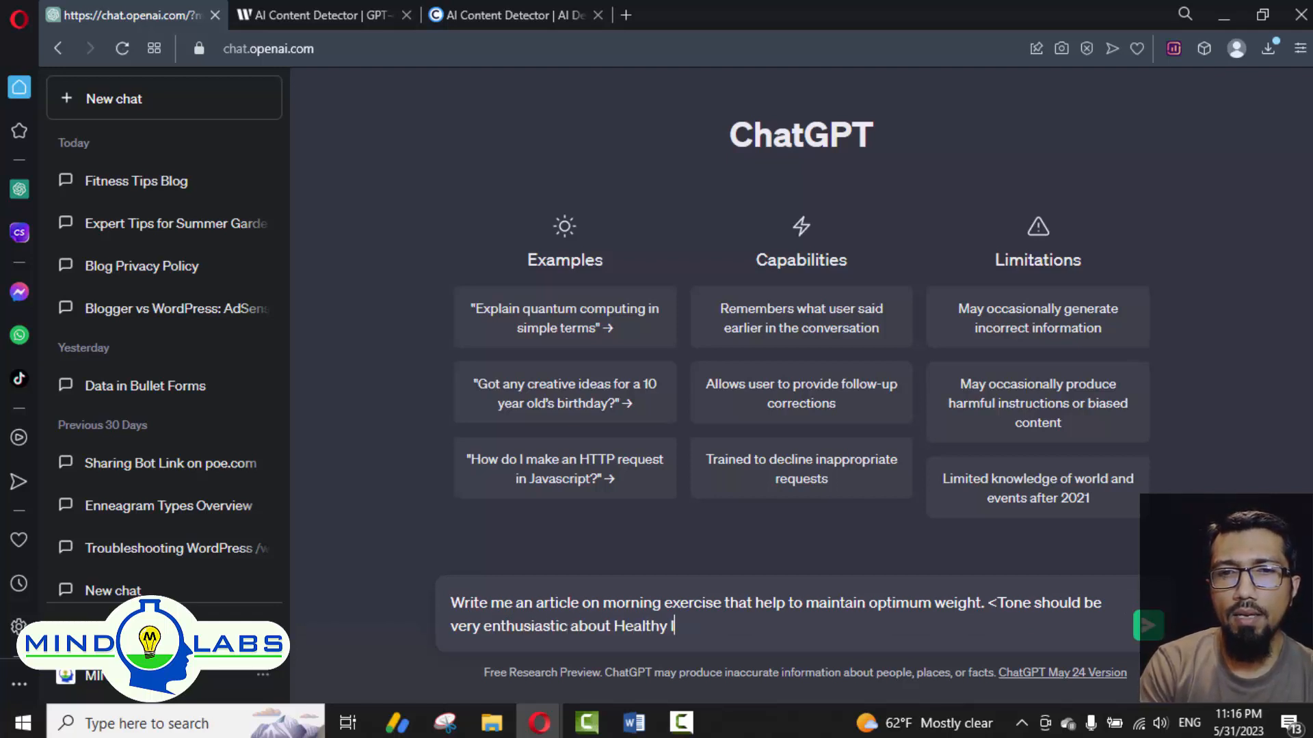
{"action": "type", "text": "ifestyle, >"}
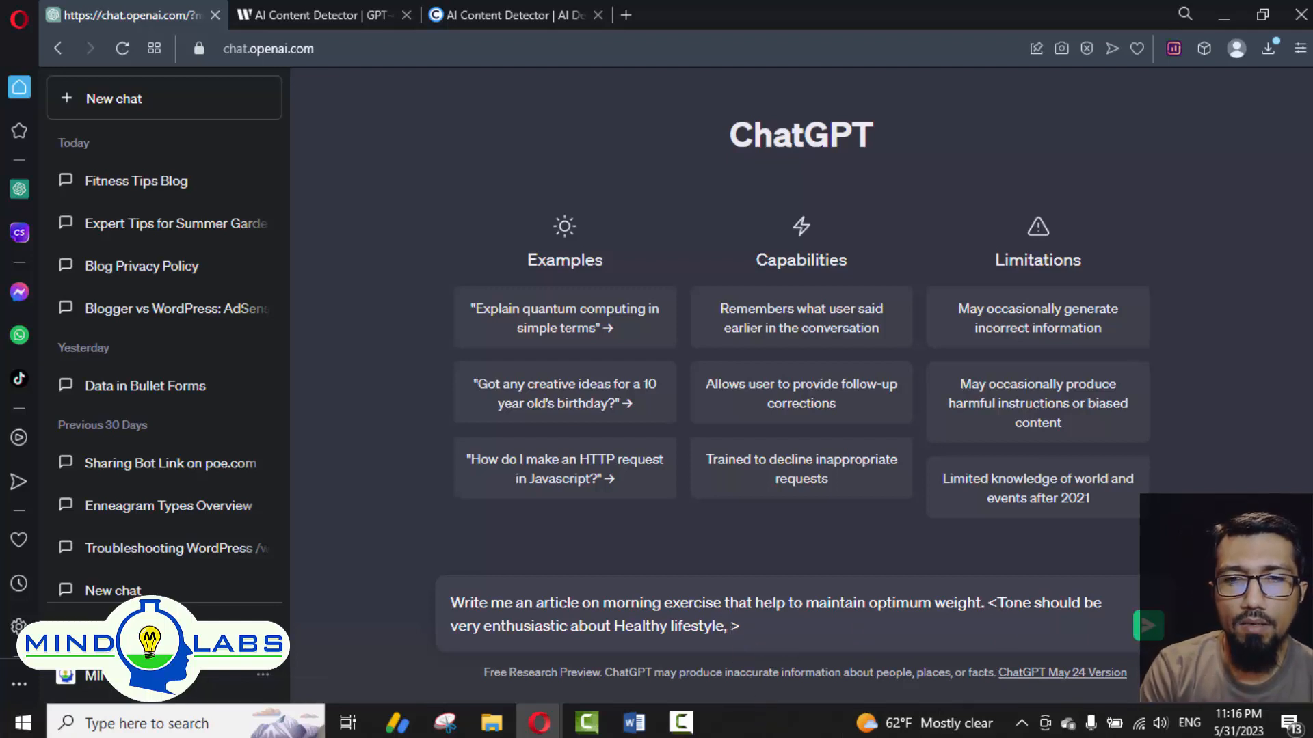
Step: Extend the instruction inside the brackets with "write as an expert person in Gym and Lifestyle modifications"
{"action": "type", "text": "write a"}
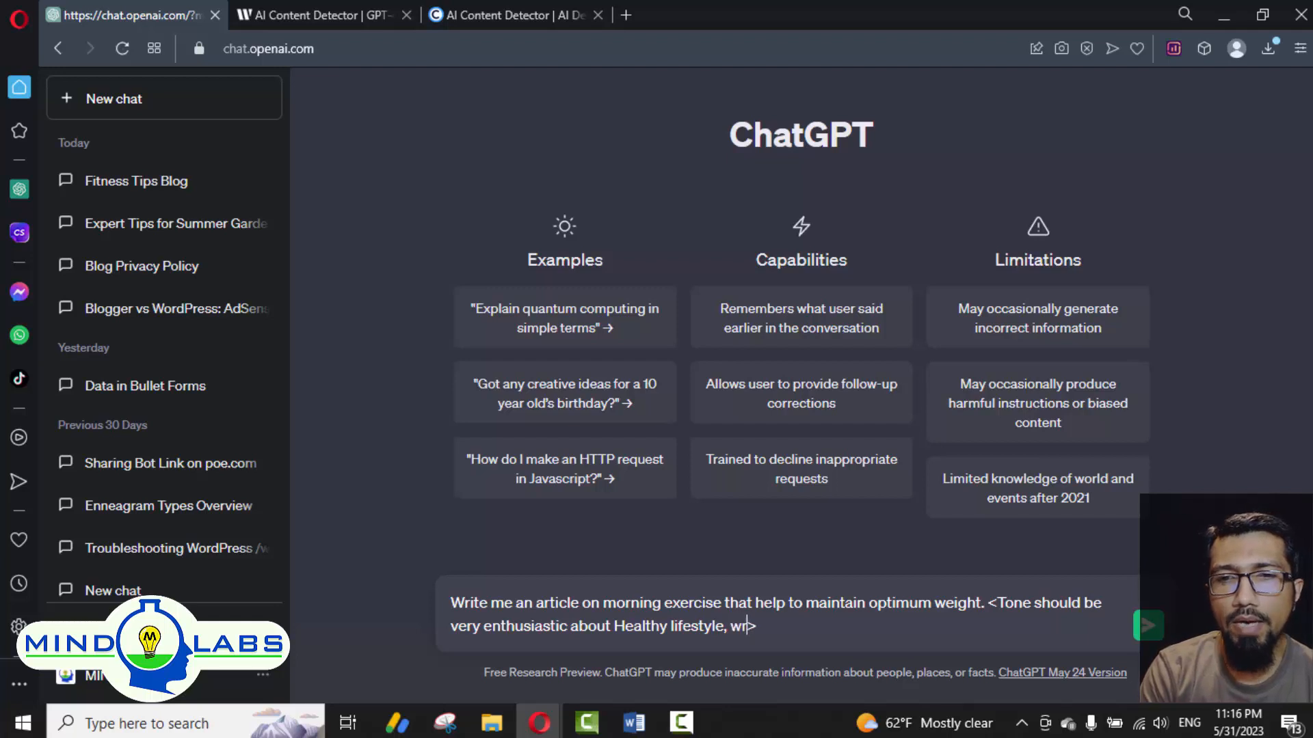
{"action": "type", "text": "s an"}
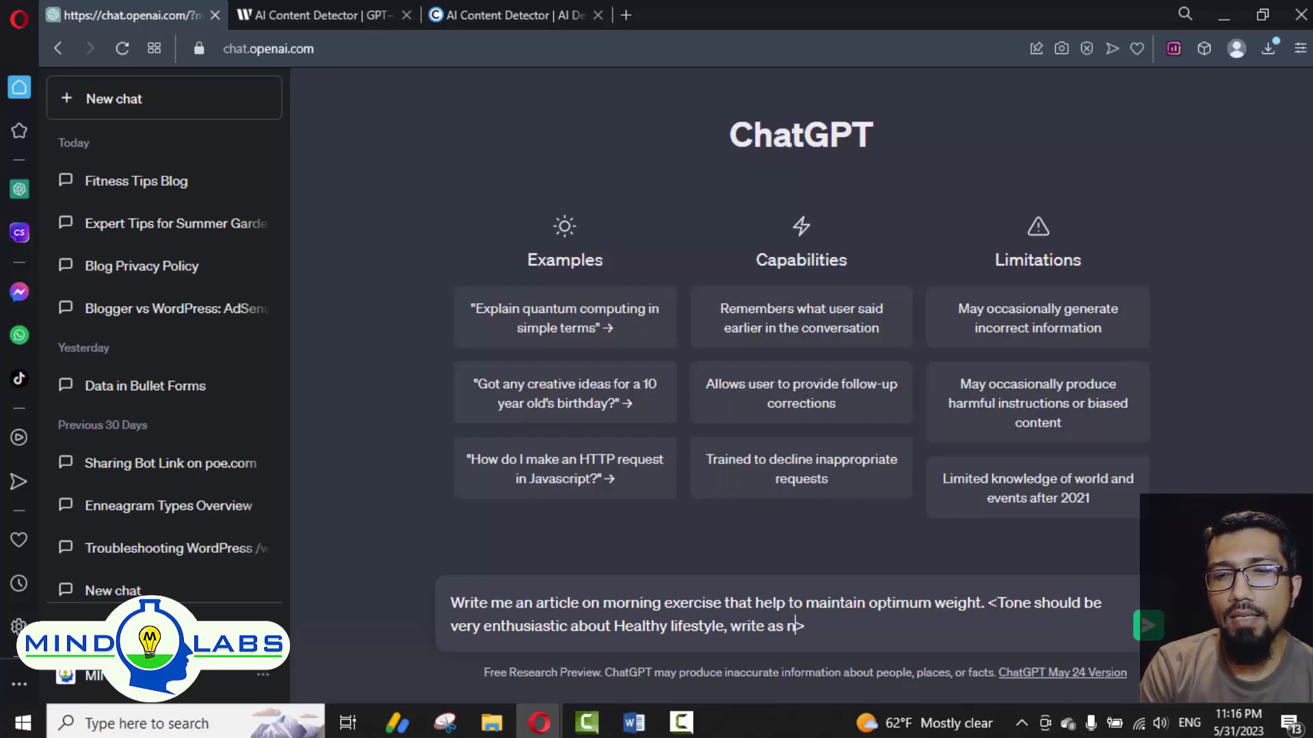
{"action": "type", "text": " expert perso"}
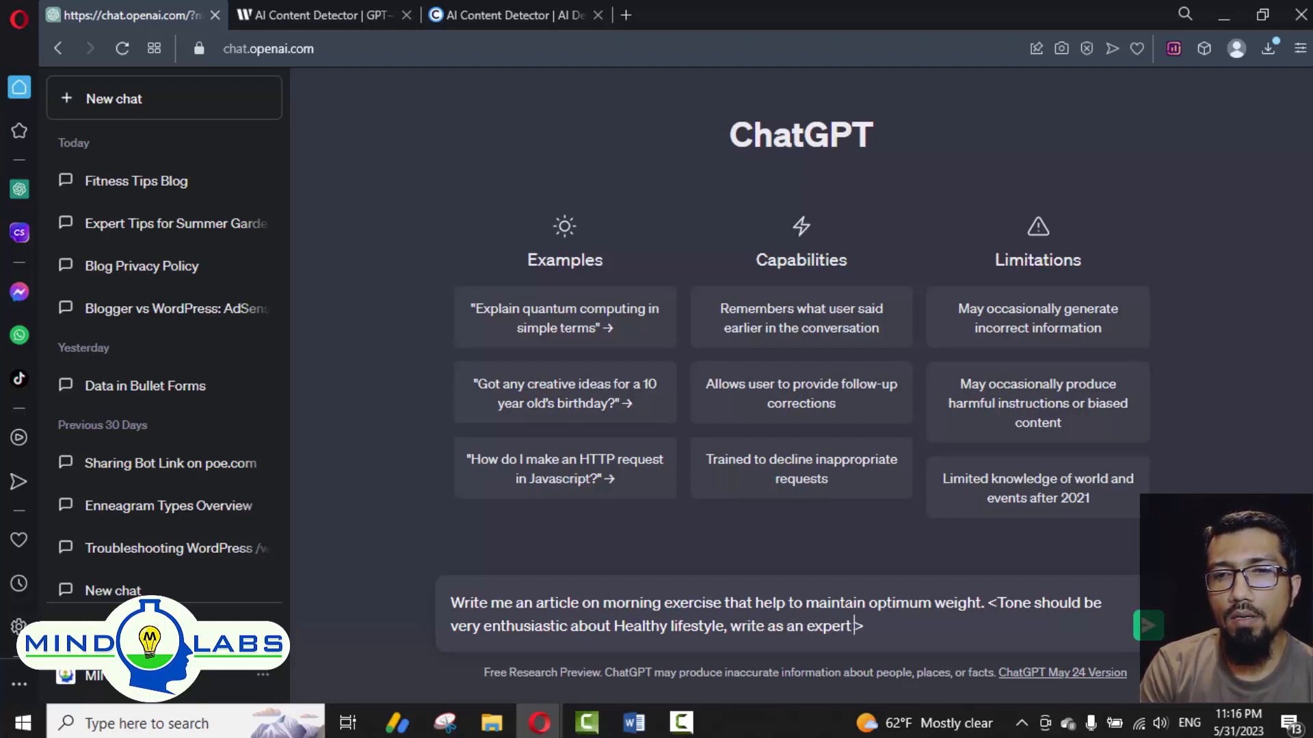
{"action": "type", "text": "n in "}
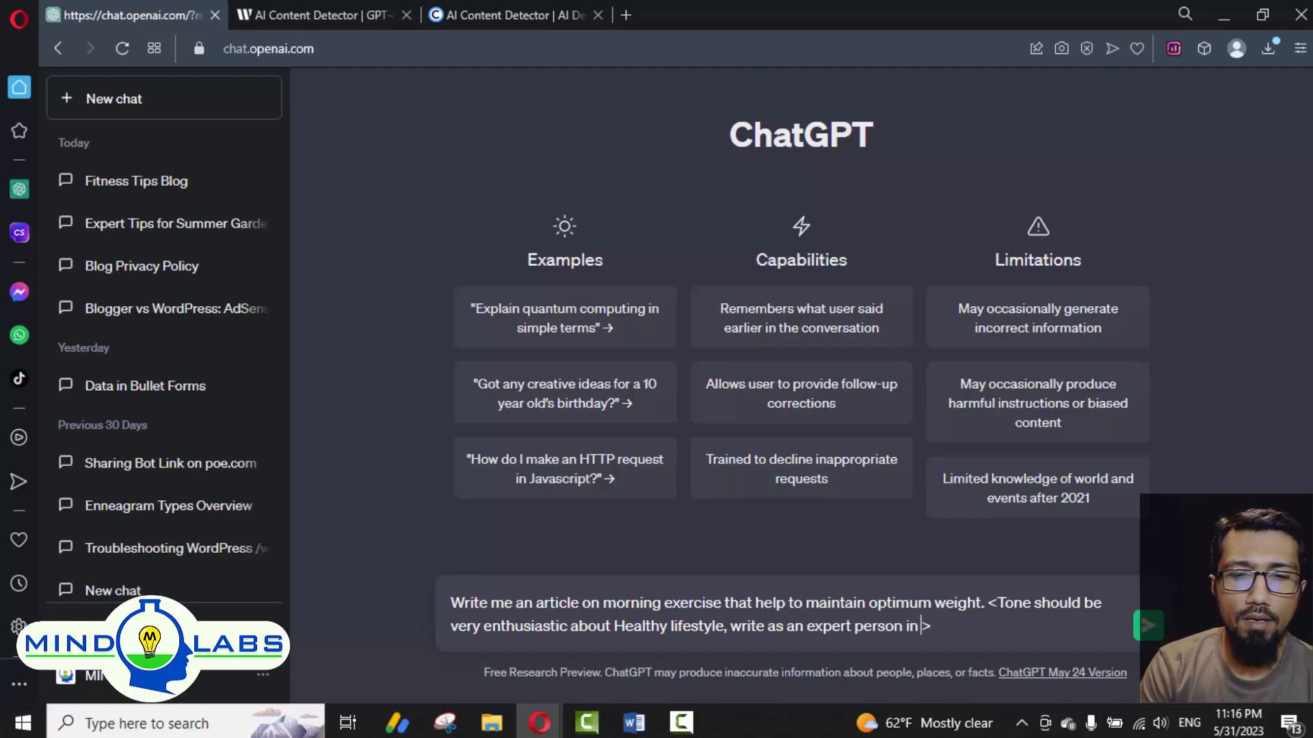
{"action": "type", "text": "Gym and "}
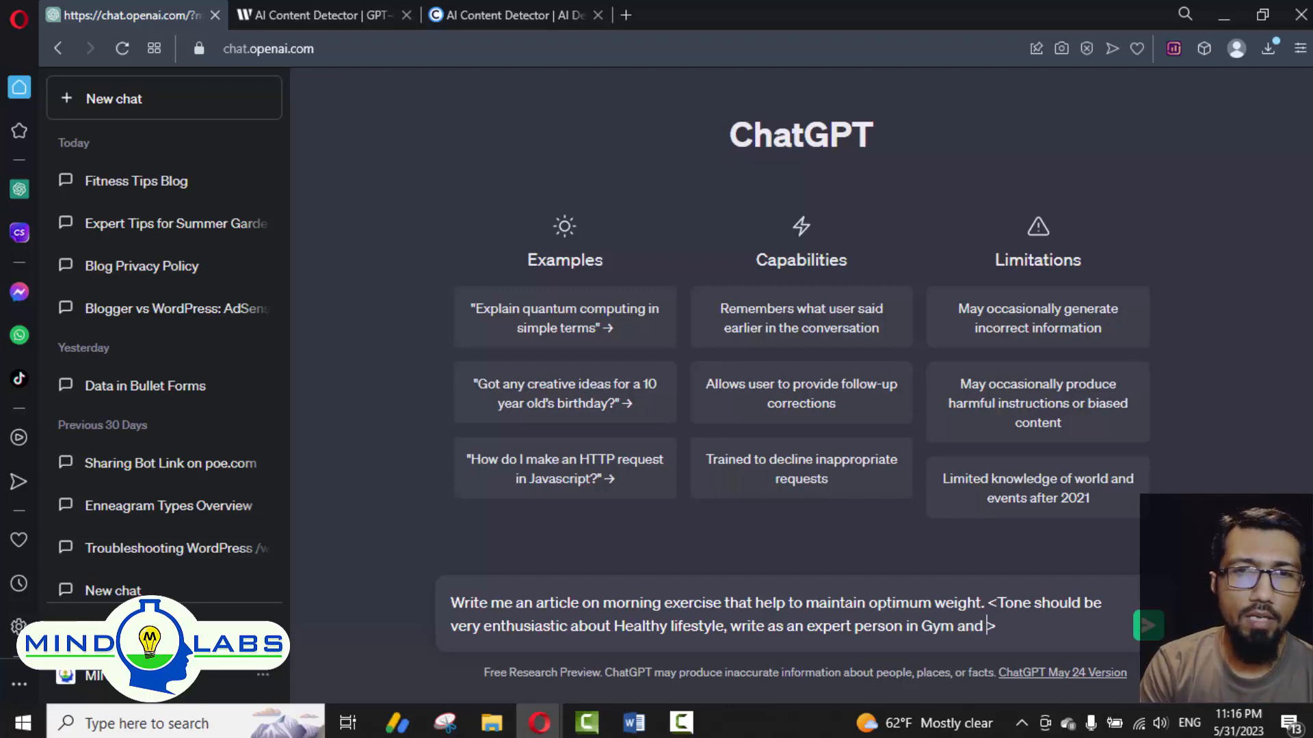
{"action": "type", "text": "Lifety"}
{"action": "key", "text": "BackSpace"}
{"action": "key", "text": "BackSpace"}
{"action": "type", "text": "style modifications"}
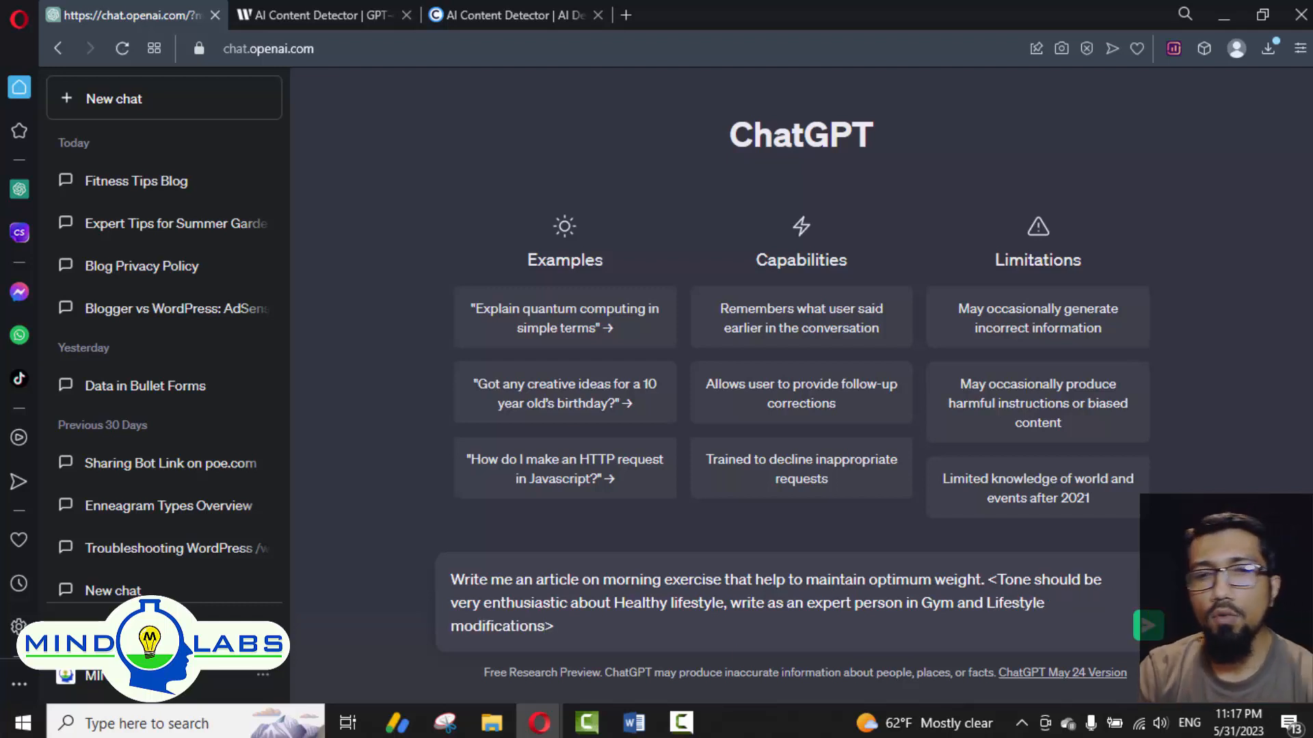
Step: Cut the bracketed tone instruction out of the prompt and submit only the morning exercise article request
{"action": "left_click_drag", "start_coordinate": [609, 625], "coordinate": [1002, 581]}
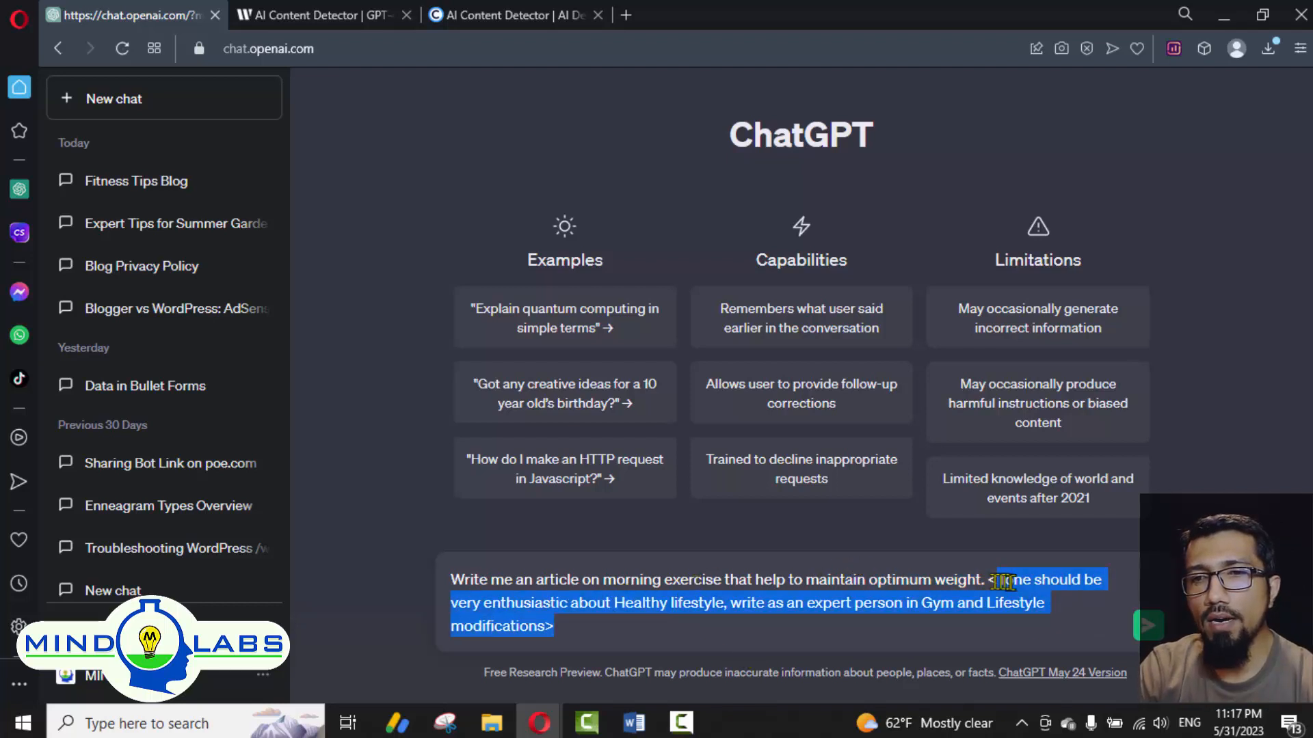
{"action": "key", "text": "BackSpace"}
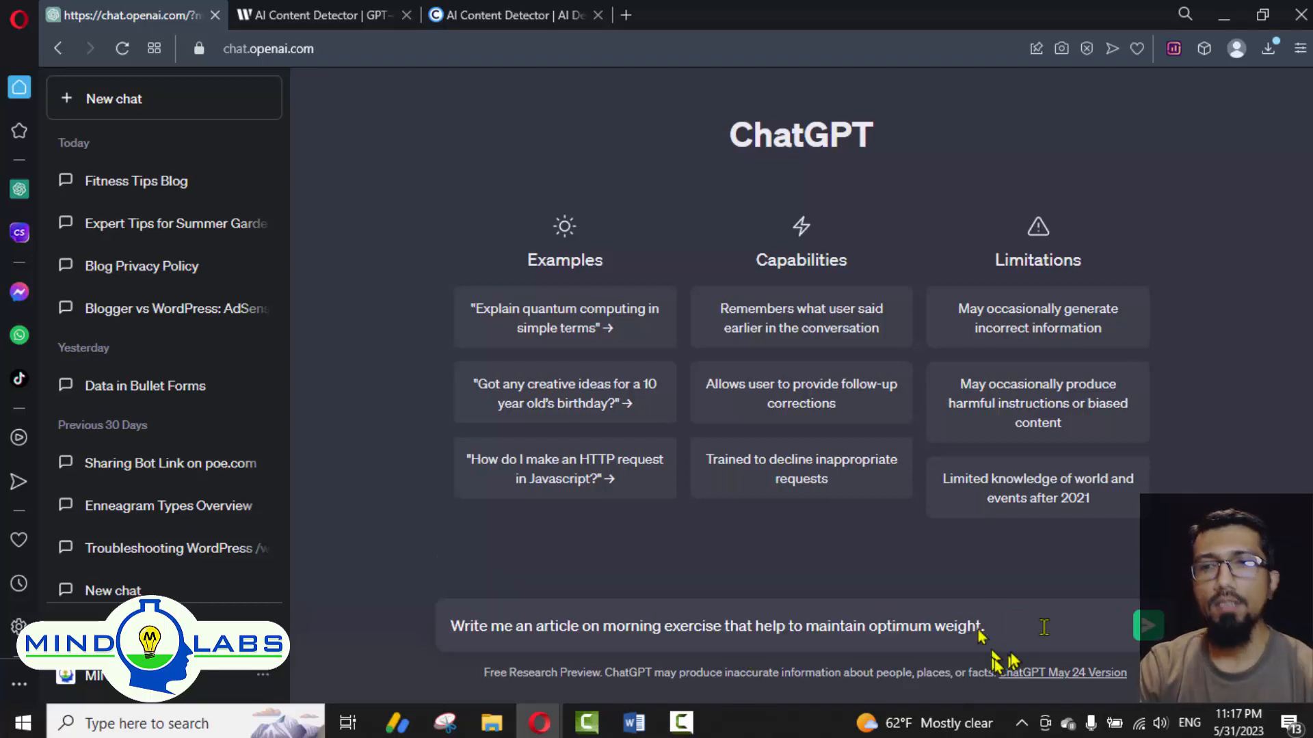
{"action": "left_click", "coordinate": [1147, 627]}
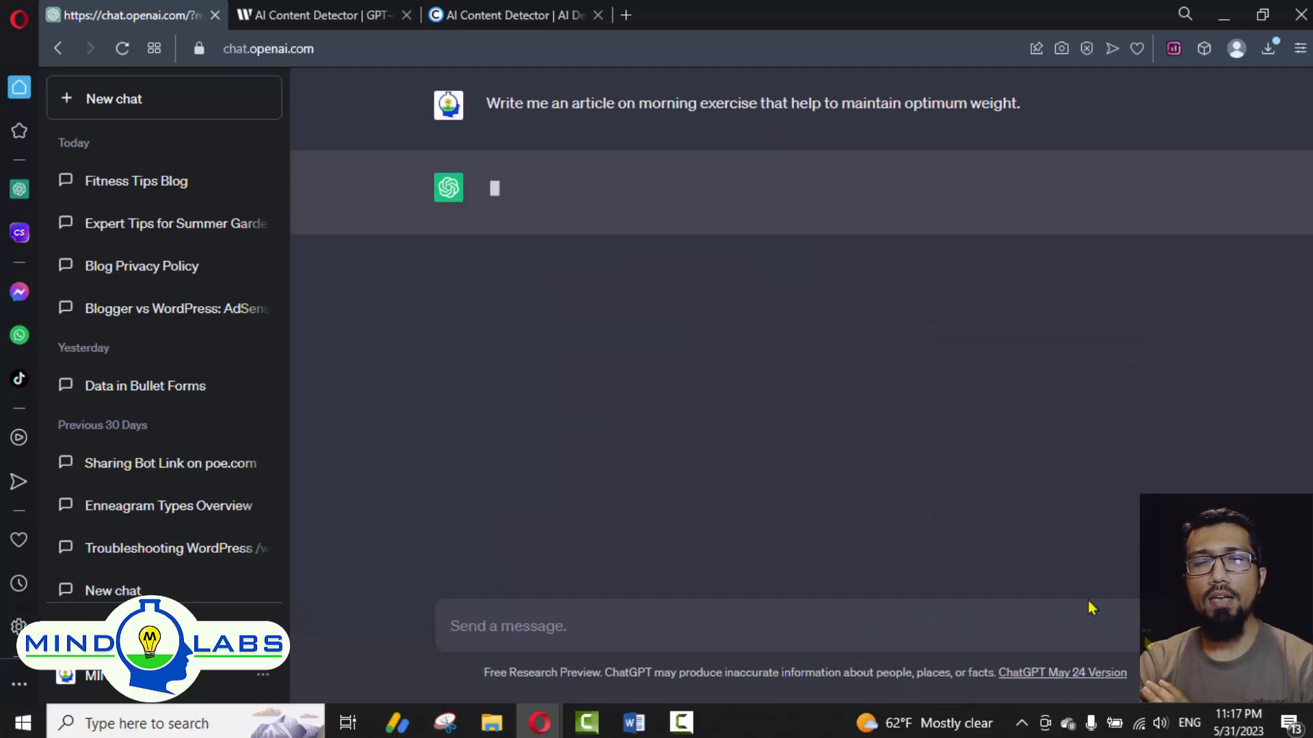
Step: Open a blank chat, return to the morning exercise chat and regenerate its response
{"action": "left_click", "coordinate": [238, 118]}
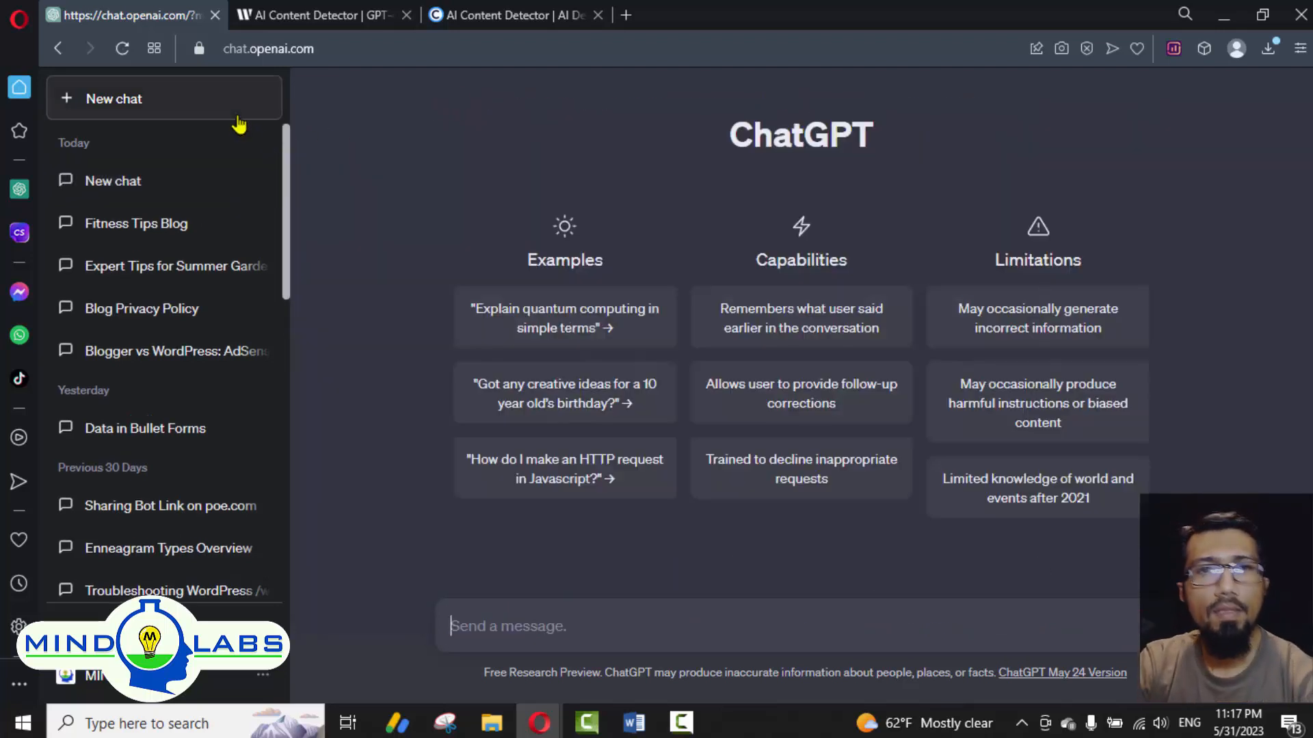
{"action": "left_click", "coordinate": [171, 192]}
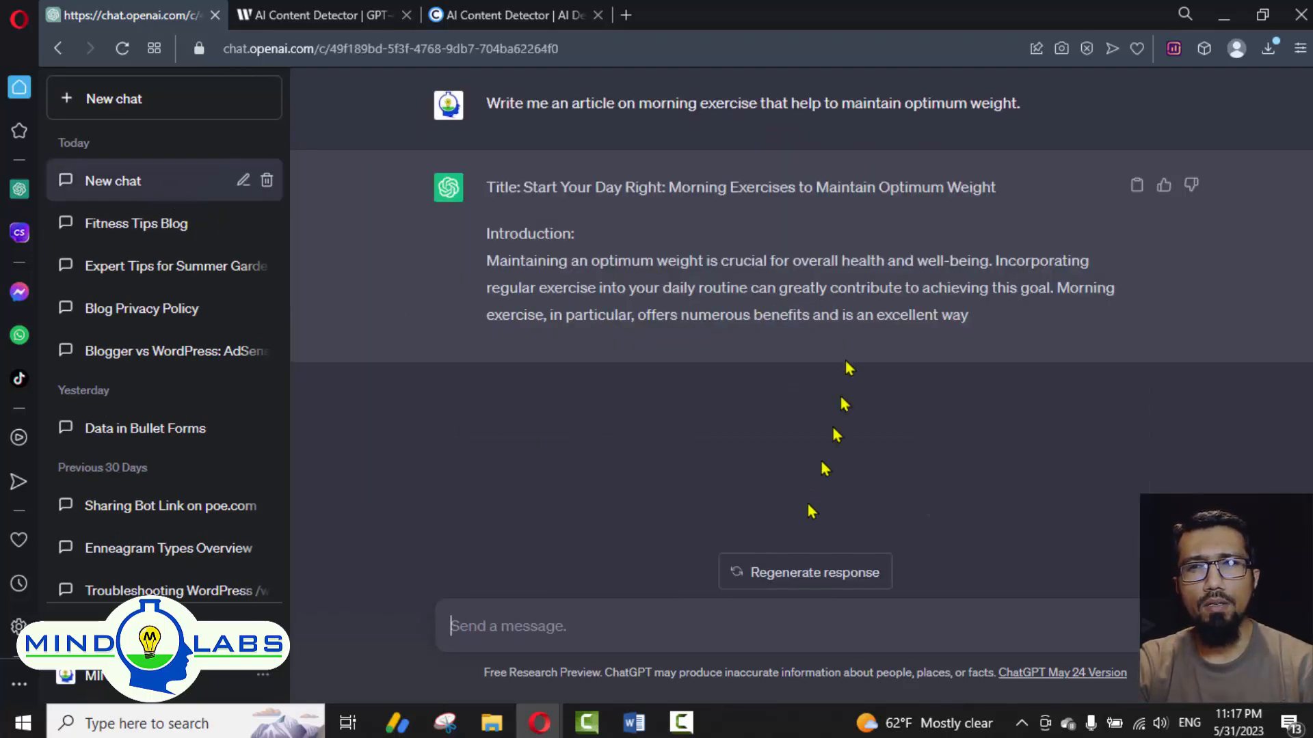
{"action": "left_click", "coordinate": [805, 570]}
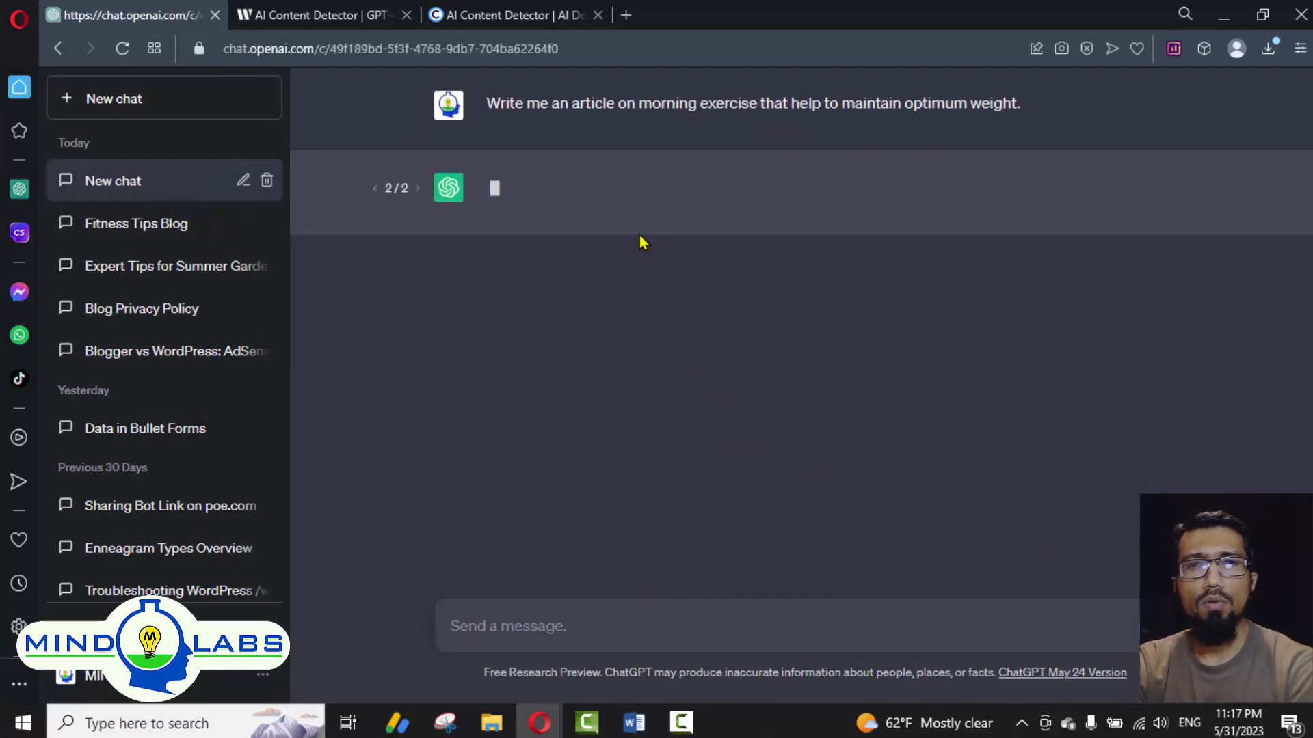
Step: In the Writer AI Content Detector, delete the "Feed Your Plants with Love" section from the gardening text
{"action": "left_click", "coordinate": [354, 11]}
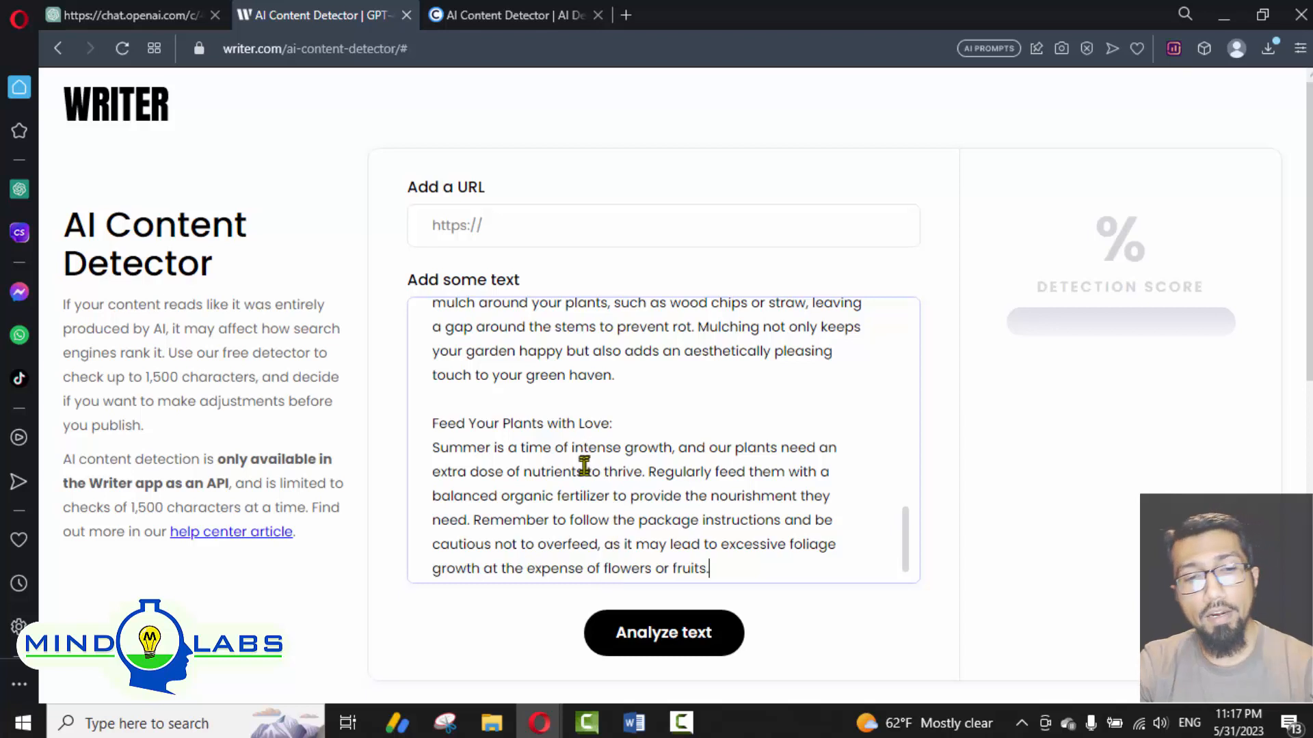
{"action": "key", "text": "ctrl+a"}
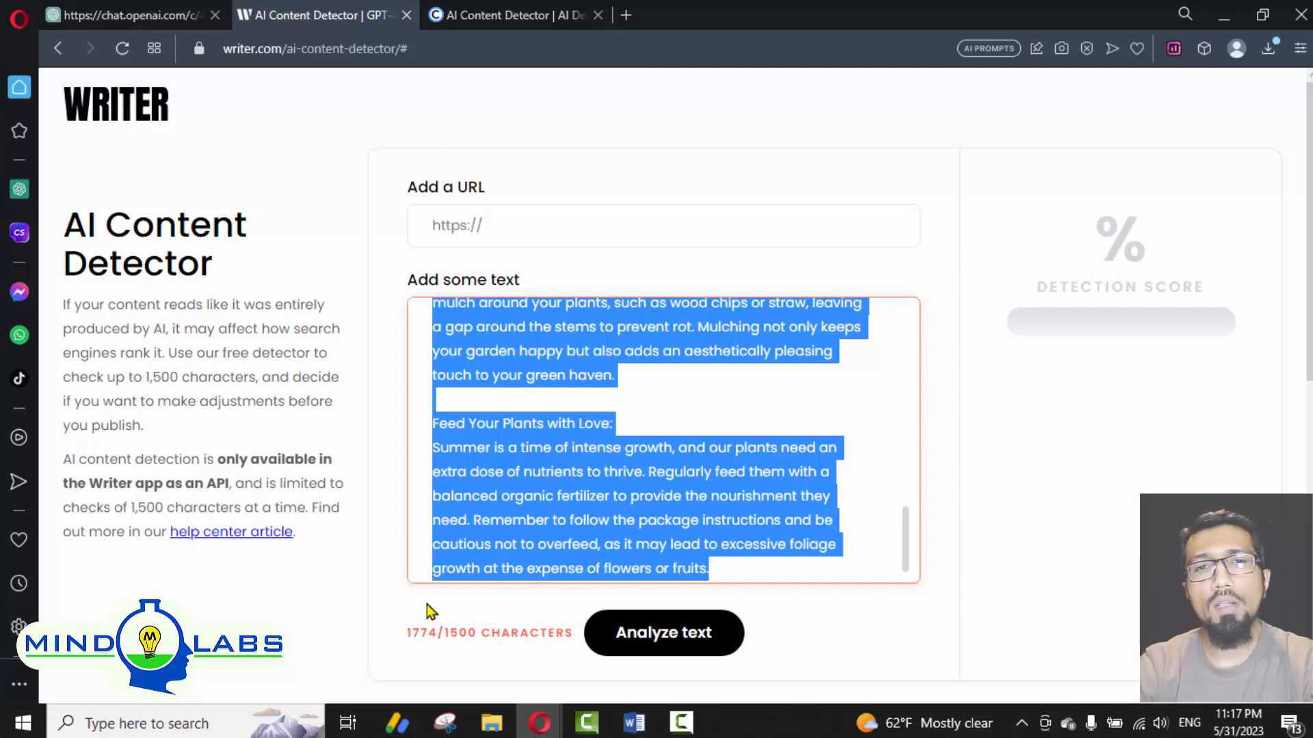
{"action": "left_click_drag", "start_coordinate": [424, 423], "coordinate": [871, 611]}
{"action": "key", "text": "BackSpace"}
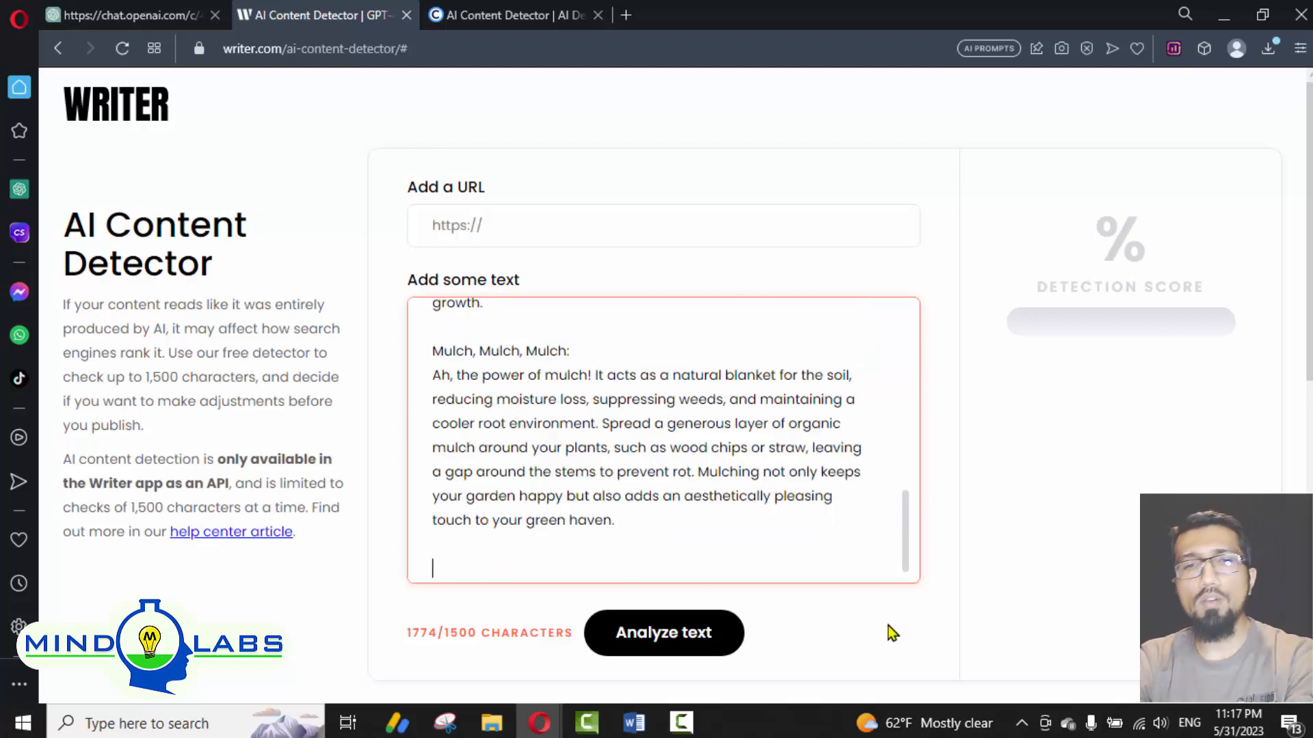
{"action": "scroll", "coordinate": [666, 540], "scroll_direction": "up", "scroll_amount": 10}
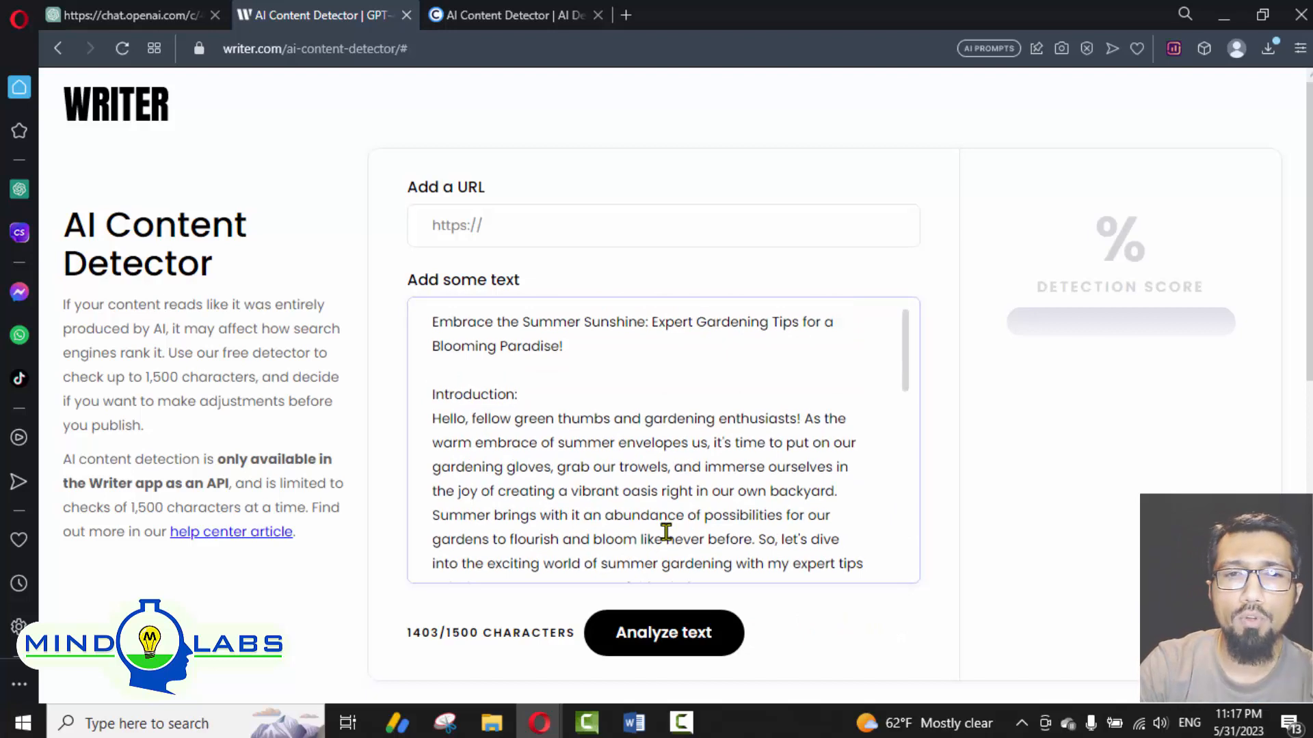
{"action": "scroll", "coordinate": [667, 534], "scroll_direction": "down", "scroll_amount": 10}
{"action": "scroll", "coordinate": [667, 533], "scroll_direction": "up", "scroll_amount": 10}
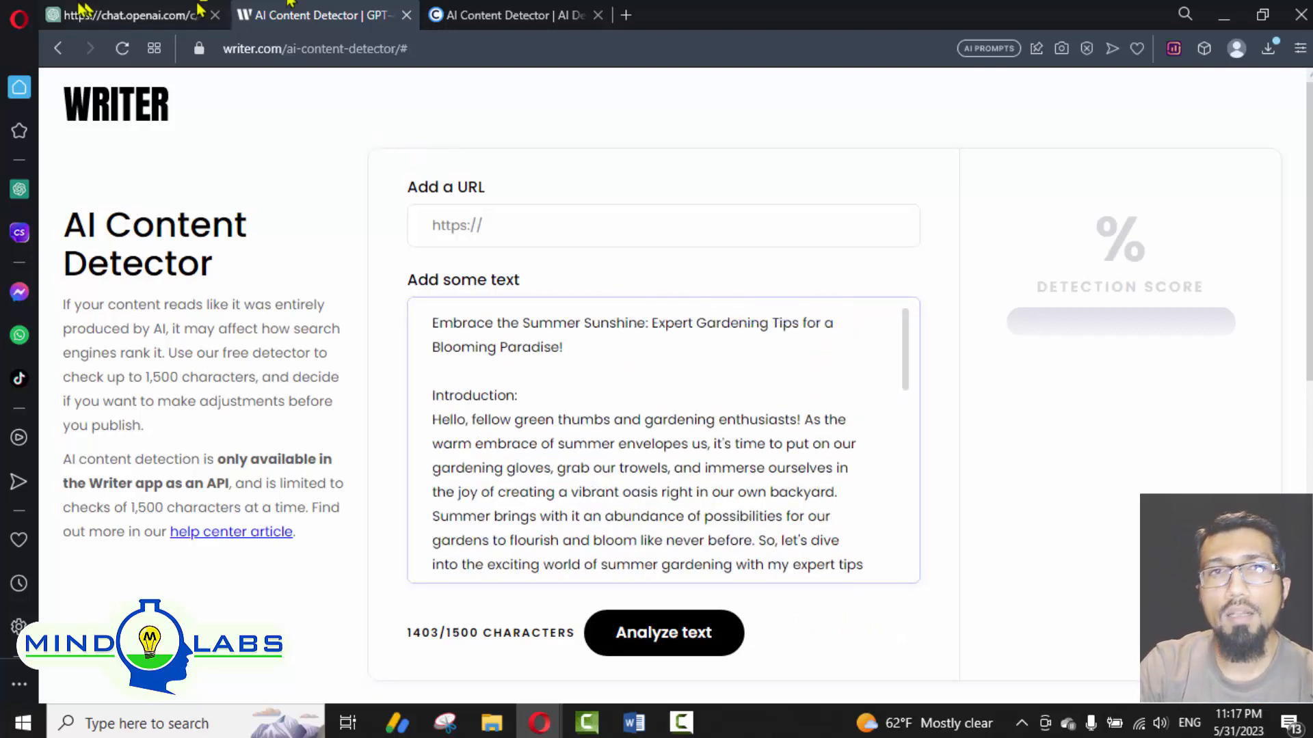
Step: Back in the ChatGPT chat, stop generating the article and enter the bracketed tone instruction as an unsent follow-up message
{"action": "left_click", "coordinate": [133, 15]}
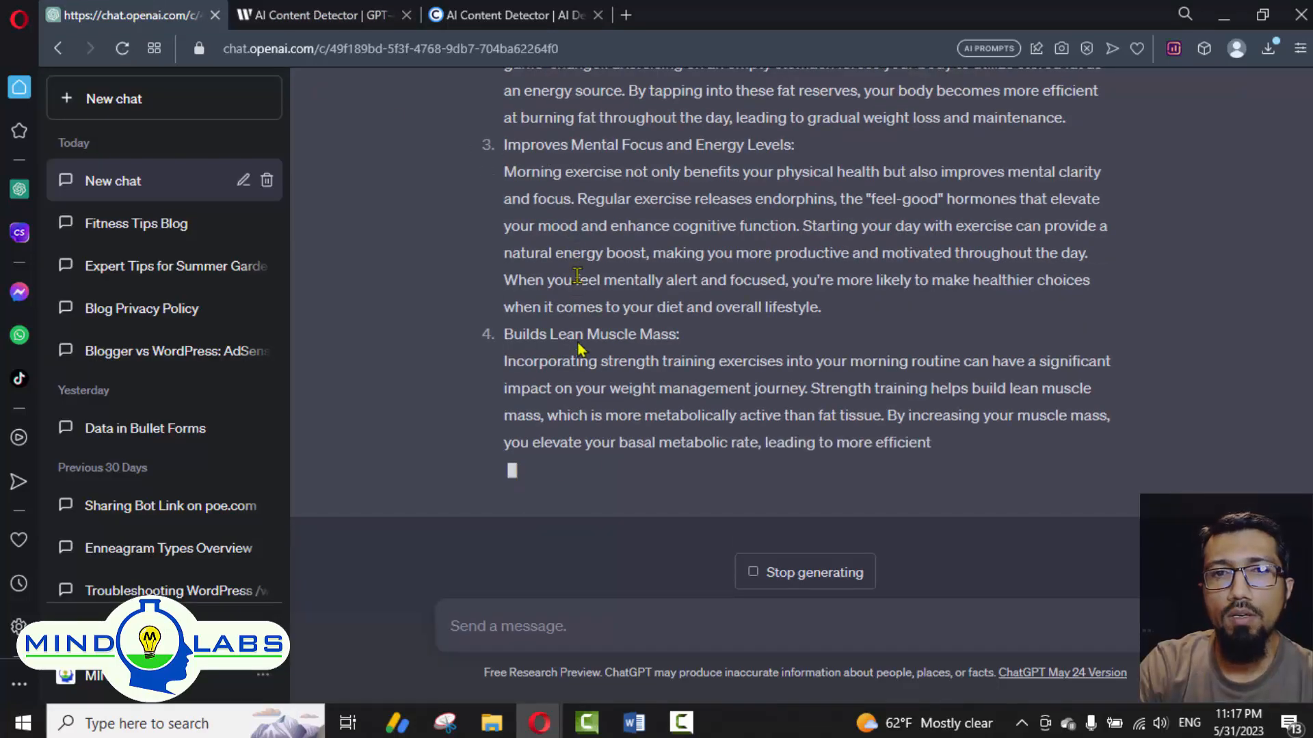
{"action": "scroll", "coordinate": [578, 328], "scroll_direction": "up", "scroll_amount": 15}
{"action": "scroll", "coordinate": [591, 355], "scroll_direction": "down", "scroll_amount": 10}
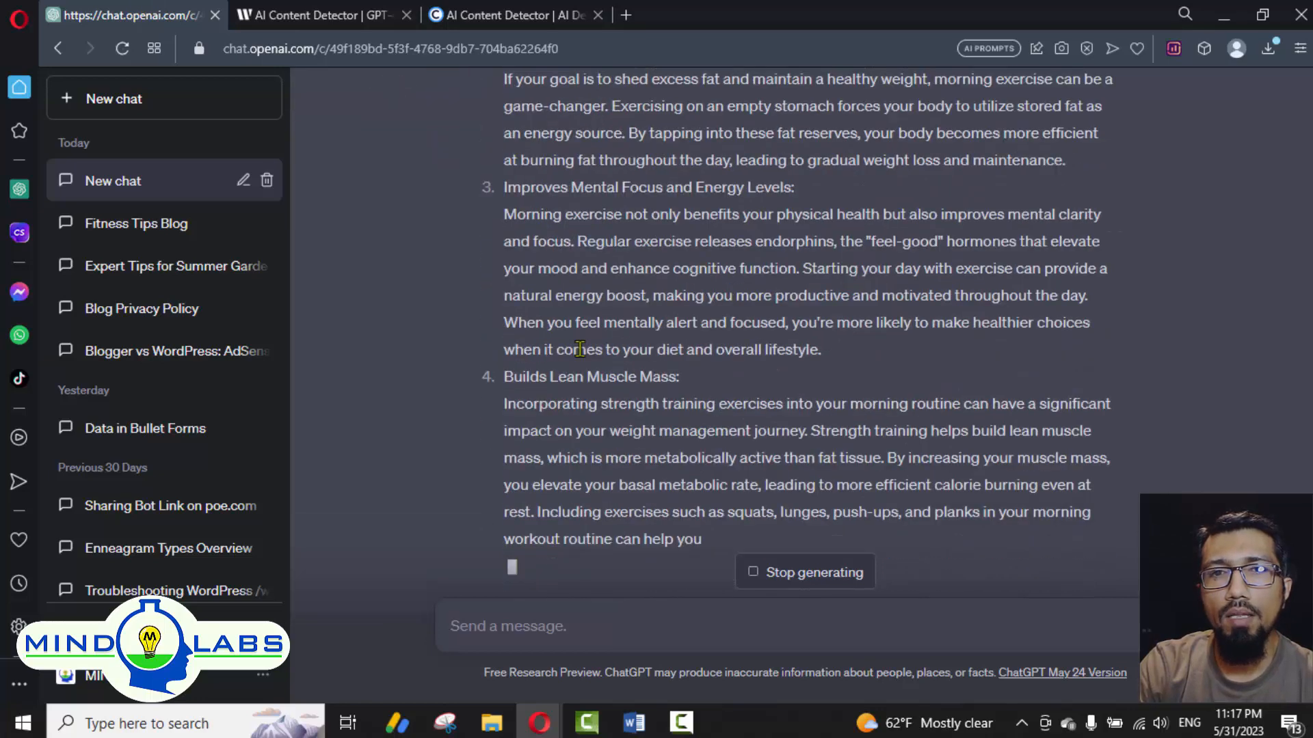
{"action": "left_click", "coordinate": [810, 575]}
{"action": "scroll", "coordinate": [766, 492], "scroll_direction": "up", "scroll_amount": 15}
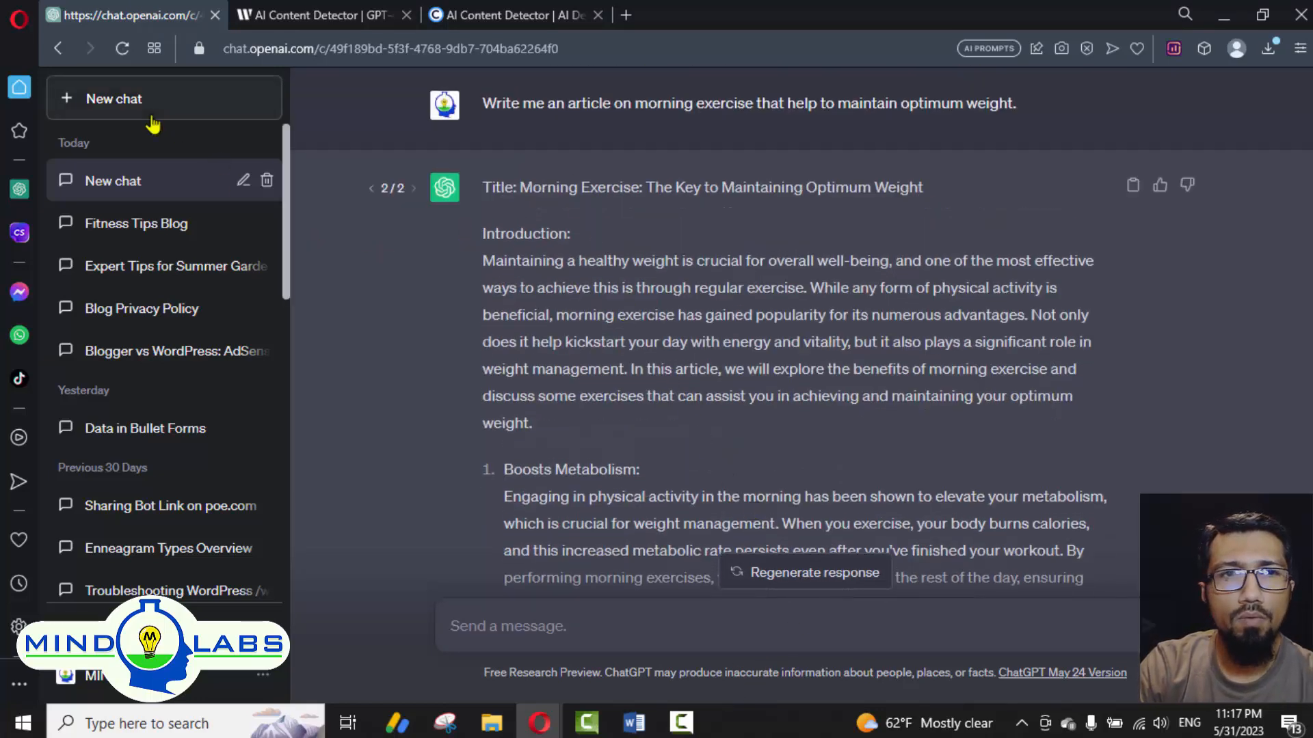
{"action": "left_click", "coordinate": [574, 622]}
{"action": "type", "text": "<Tone should be very enthusiastic about Healthy lifestyle, write as an expert person in Gym and Lifestyle modifications>"}
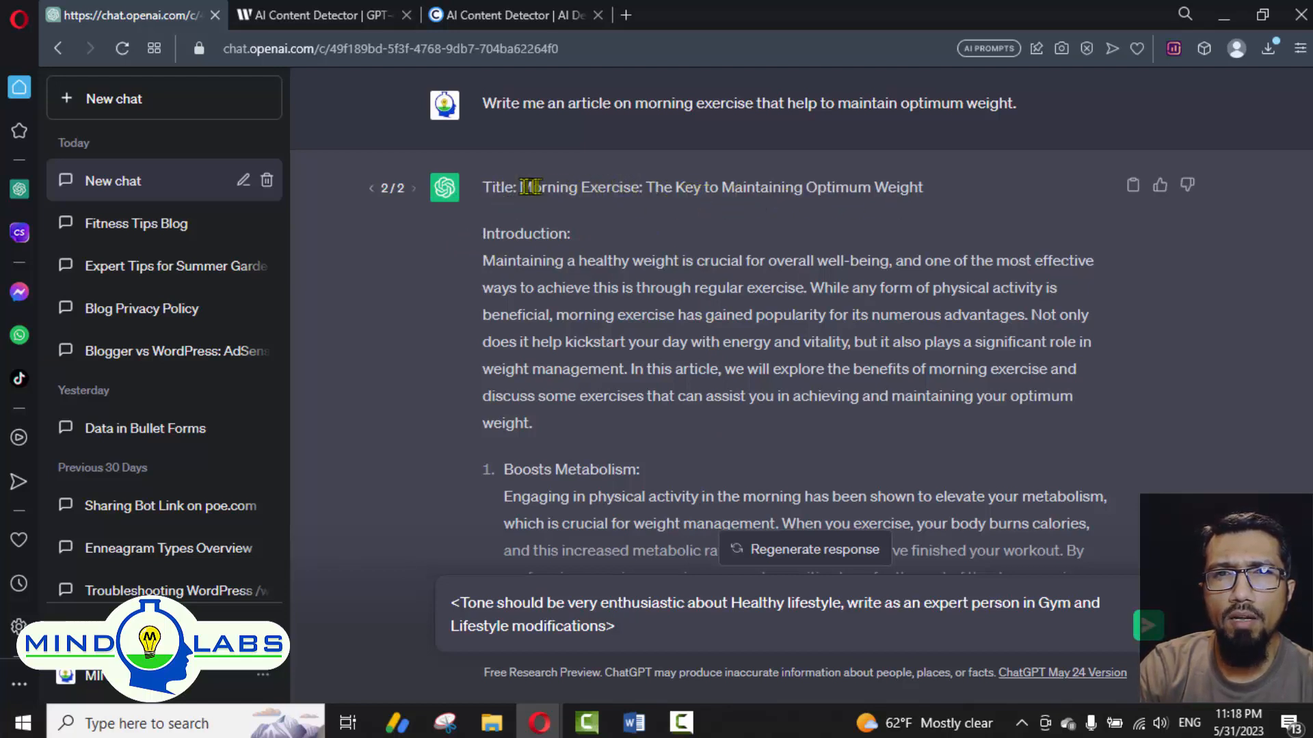
Step: Copy the article from its title through "Improves Mental Focus and Energy Levels:" over the text in Writer's AI Content Detector and analyze it
{"action": "left_click_drag", "start_coordinate": [520, 186], "coordinate": [741, 424]}
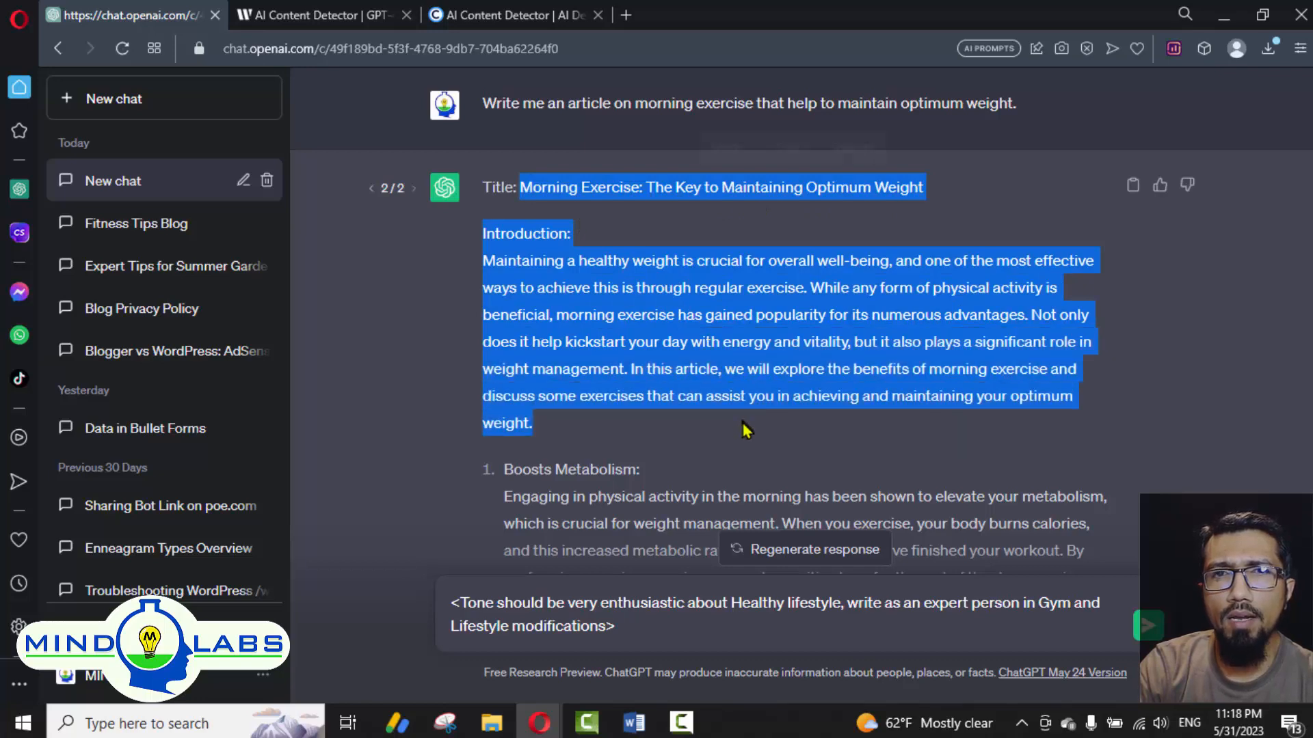
{"action": "scroll", "coordinate": [742, 424], "scroll_direction": "down", "scroll_amount": 4}
{"action": "left_click_drag", "start_coordinate": [805, 478], "coordinate": [793, 477]}
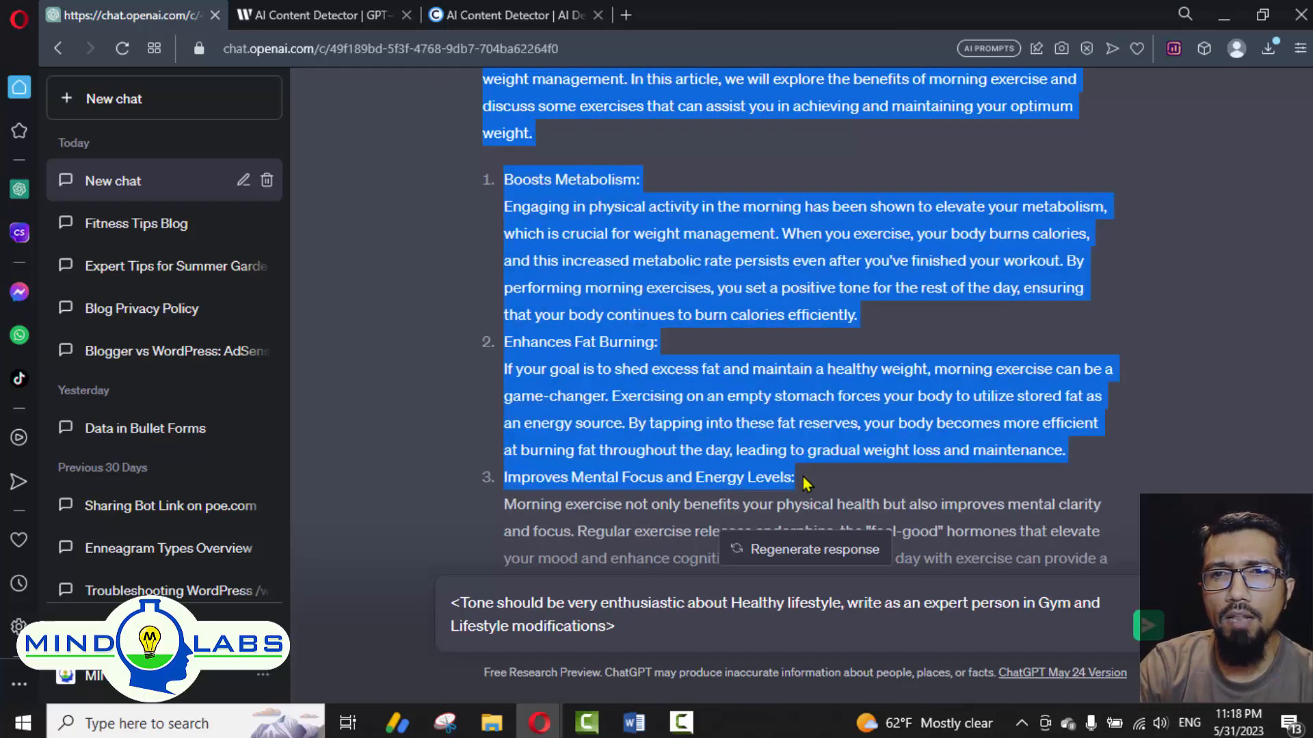
{"action": "left_click", "coordinate": [274, 12]}
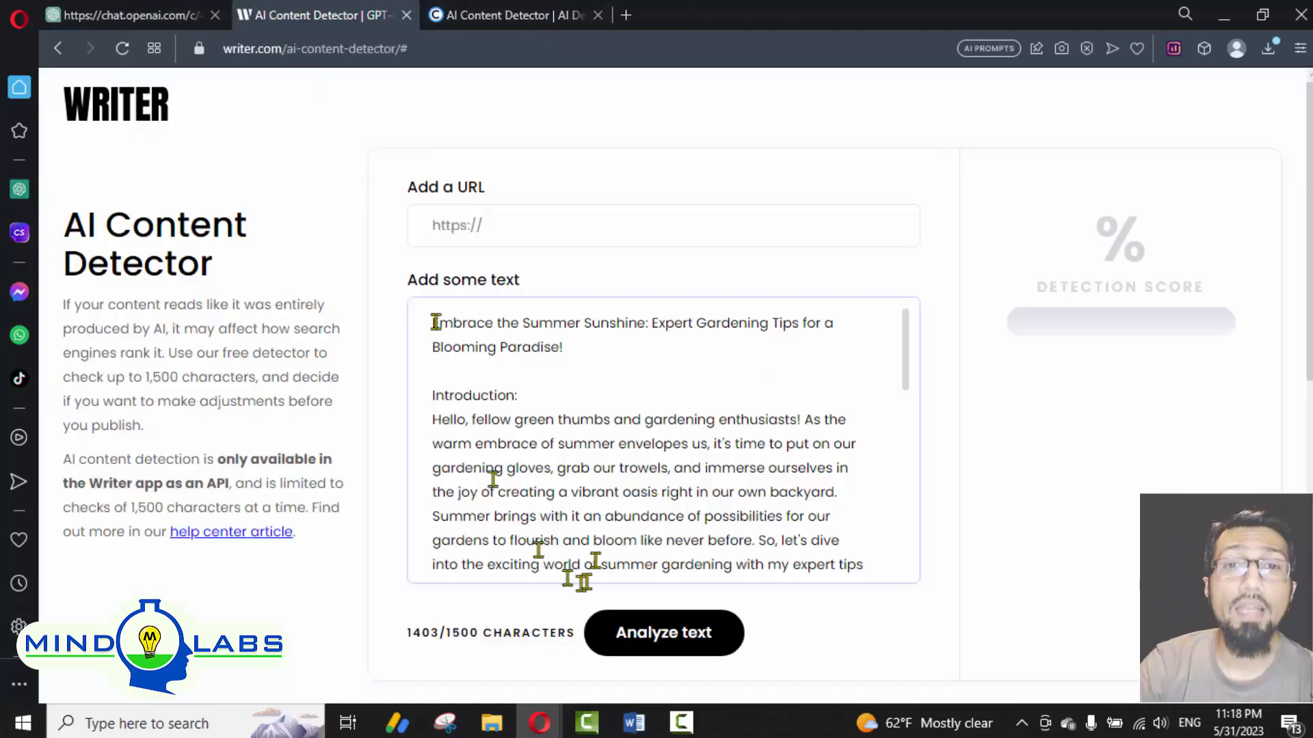
{"action": "key", "text": "ctrl+a"}
{"action": "key", "text": "ctrl+v"}
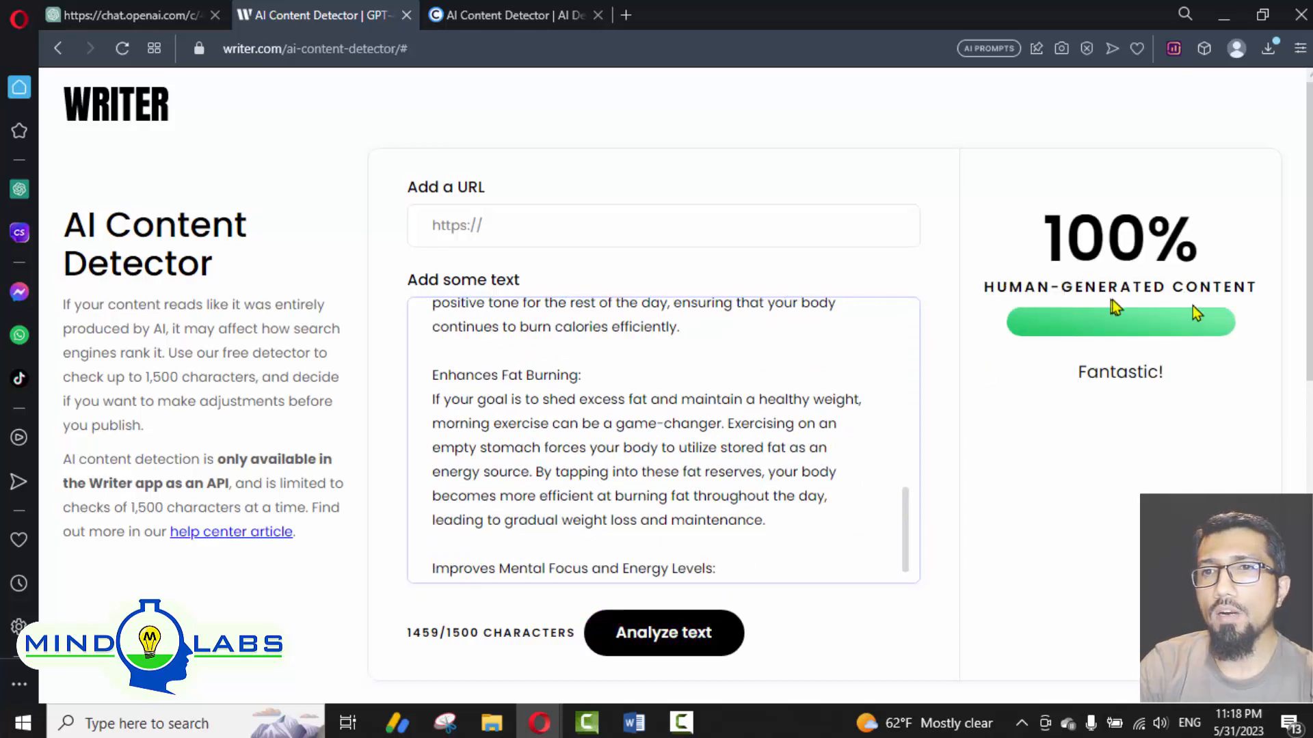
{"action": "scroll", "coordinate": [601, 362], "scroll_direction": "up", "scroll_amount": 10}
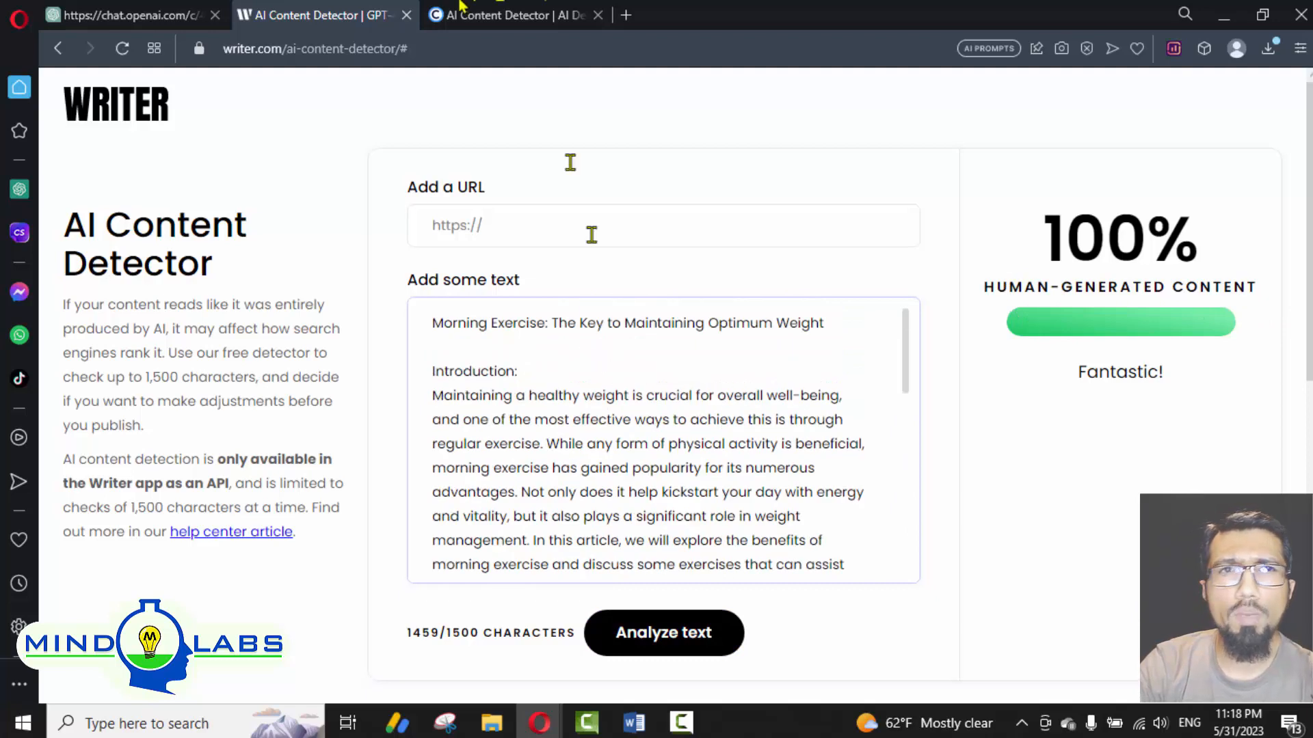
Step: Try to select the entire gardening text in Copyleaks' AI Content Detector
{"action": "left_click", "coordinate": [573, 10]}
{"action": "mouse_move", "coordinate": [539, 347]}
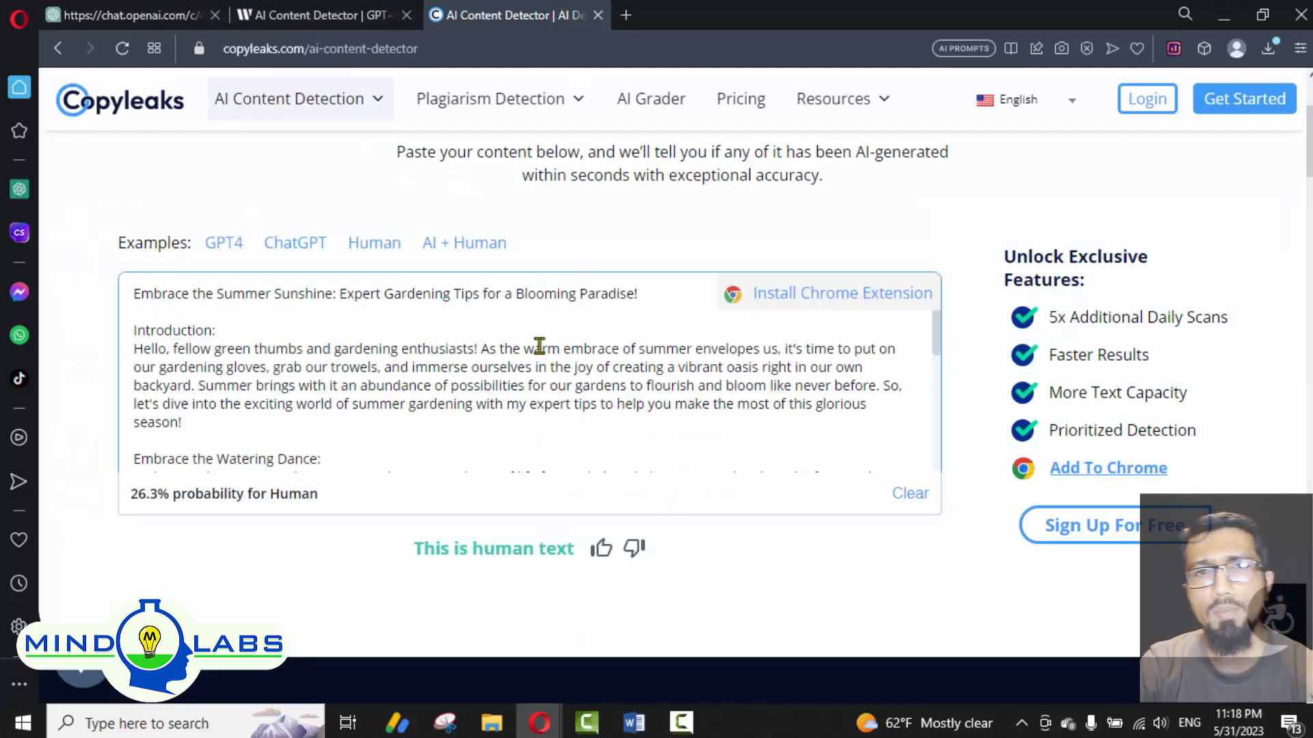
{"action": "key", "text": "ctrl+a"}
{"action": "left_click", "coordinate": [480, 387]}
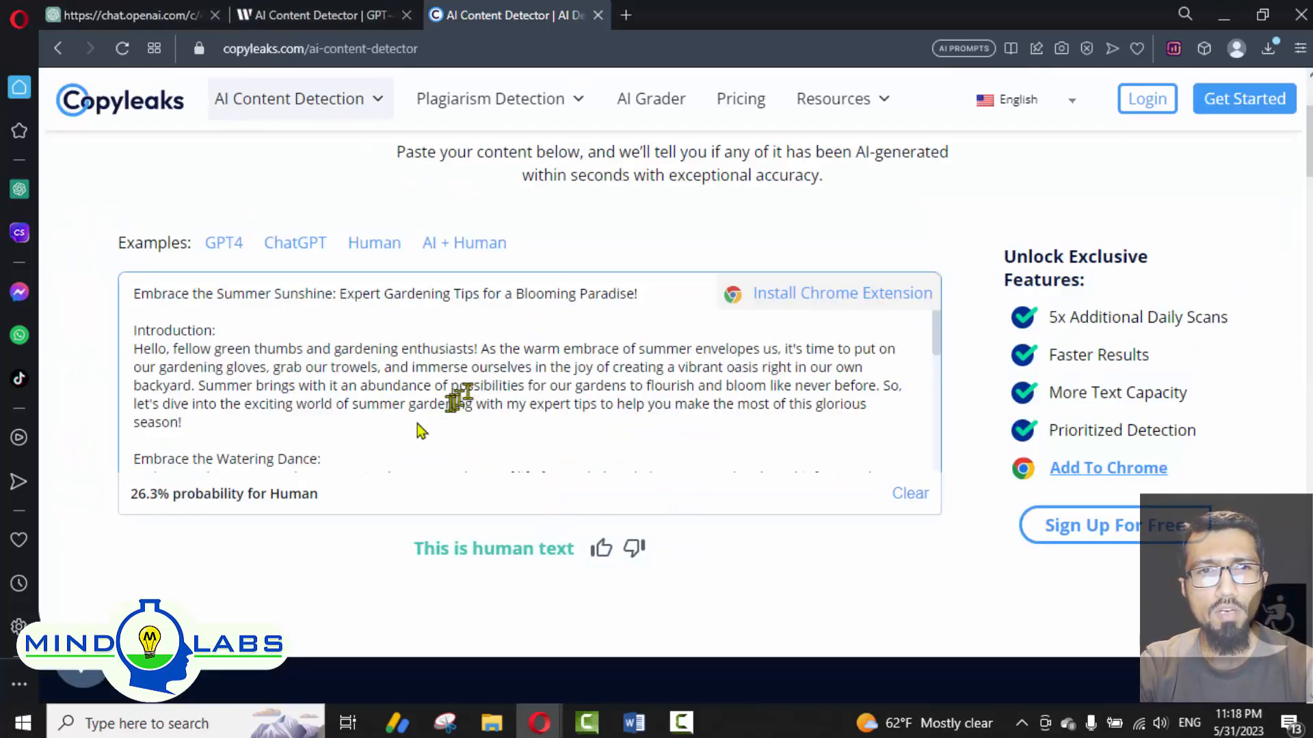
{"action": "left_click_drag", "start_coordinate": [127, 297], "coordinate": [786, 607]}
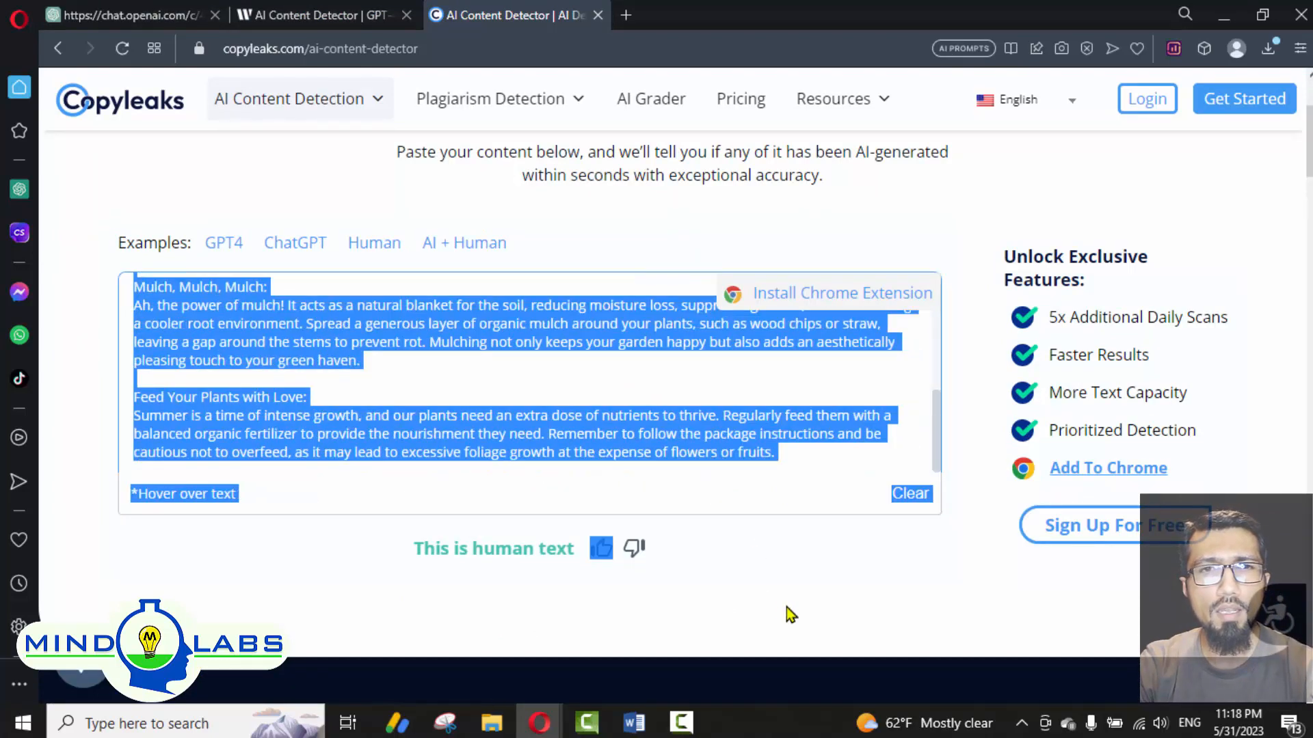
{"action": "left_click", "coordinate": [641, 468]}
{"action": "key", "text": "ctrl+a"}
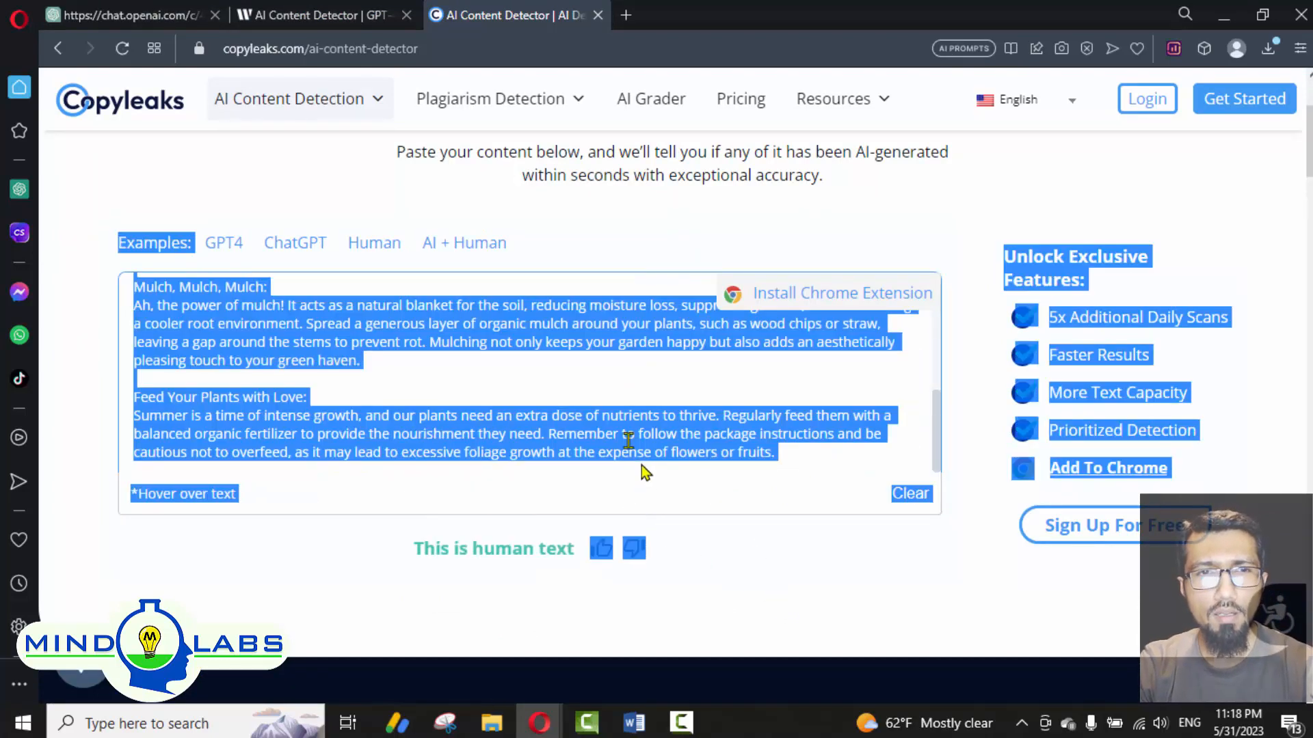
{"action": "left_click", "coordinate": [161, 16]}
{"action": "scroll", "coordinate": [391, 146], "scroll_direction": "up", "scroll_amount": 4}
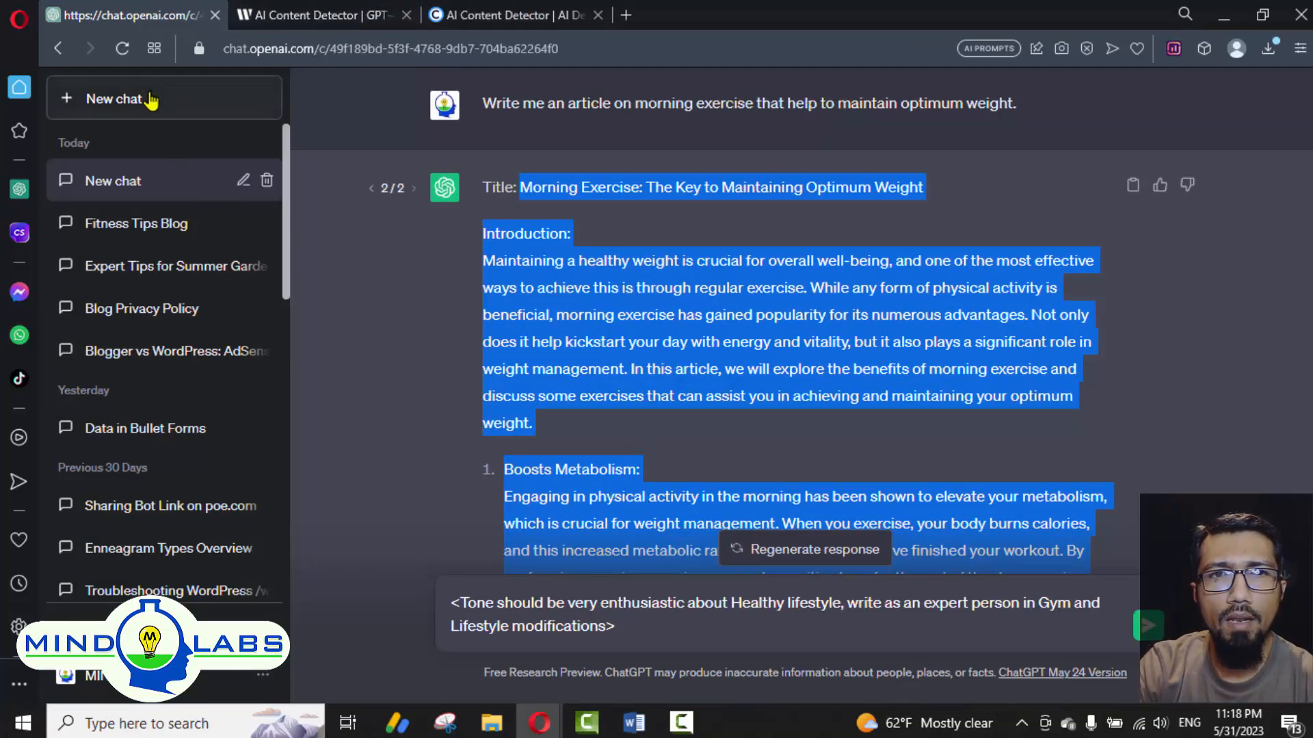
{"action": "left_click", "coordinate": [150, 101]}
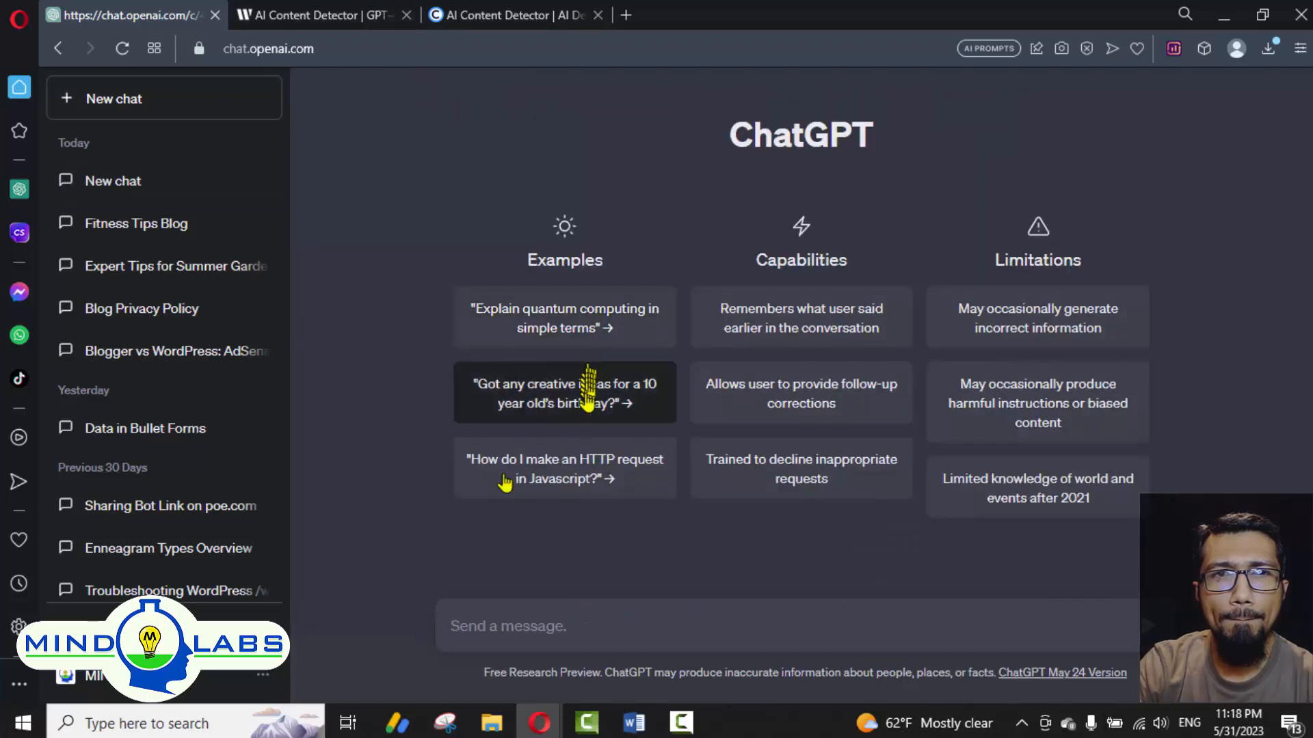
{"action": "left_click", "coordinate": [149, 191]}
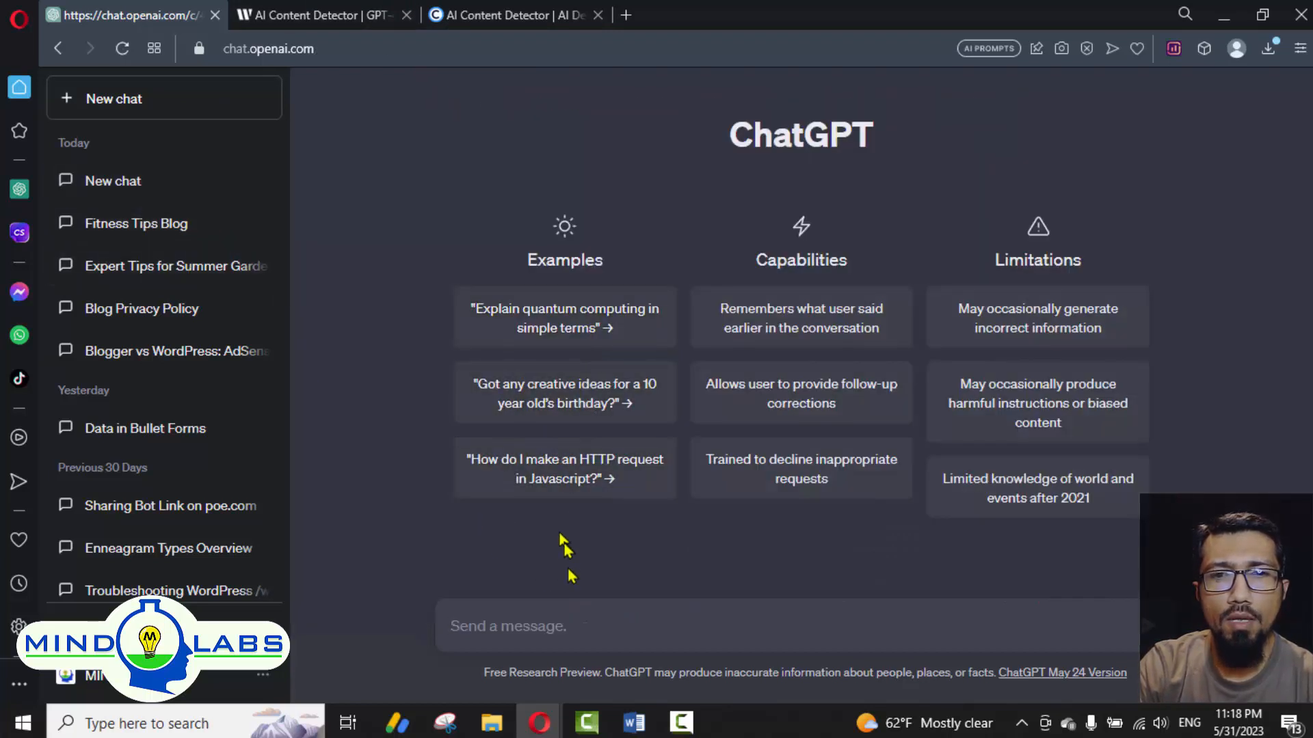
{"action": "key", "text": "ctrl+v"}
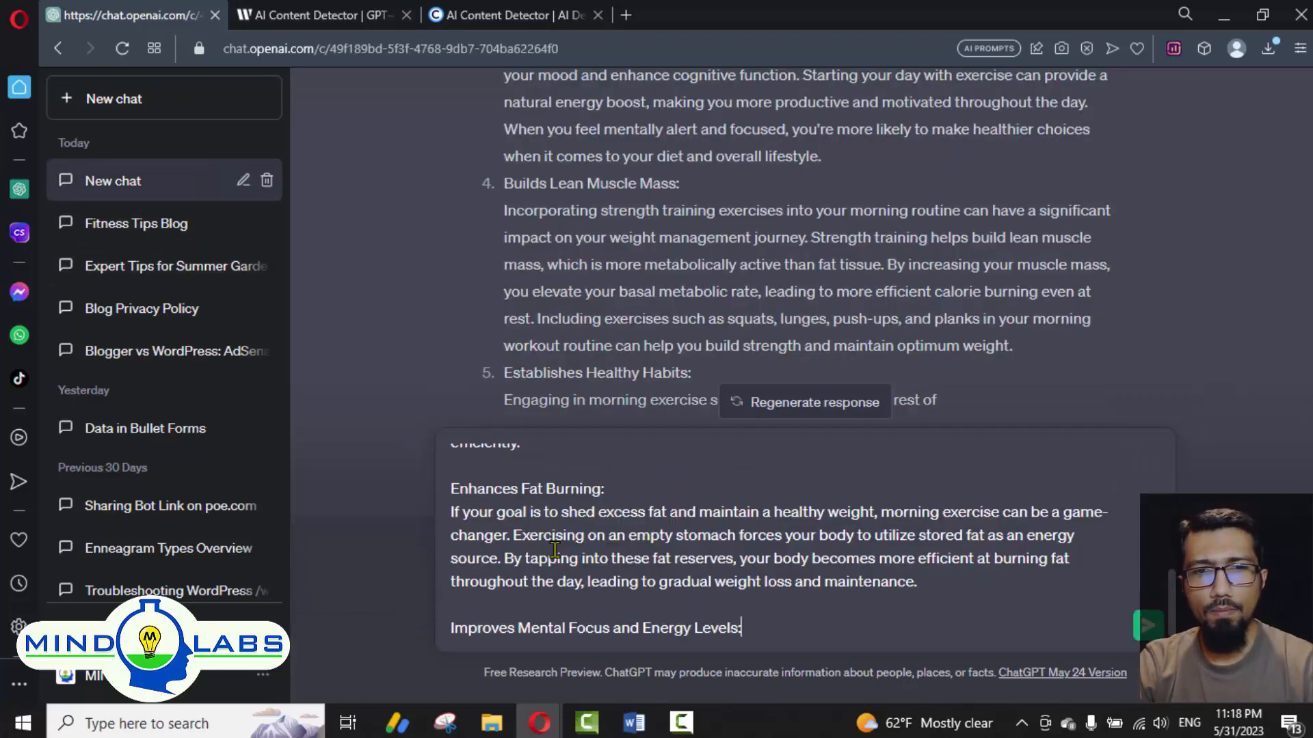
{"action": "key", "text": "Return"}
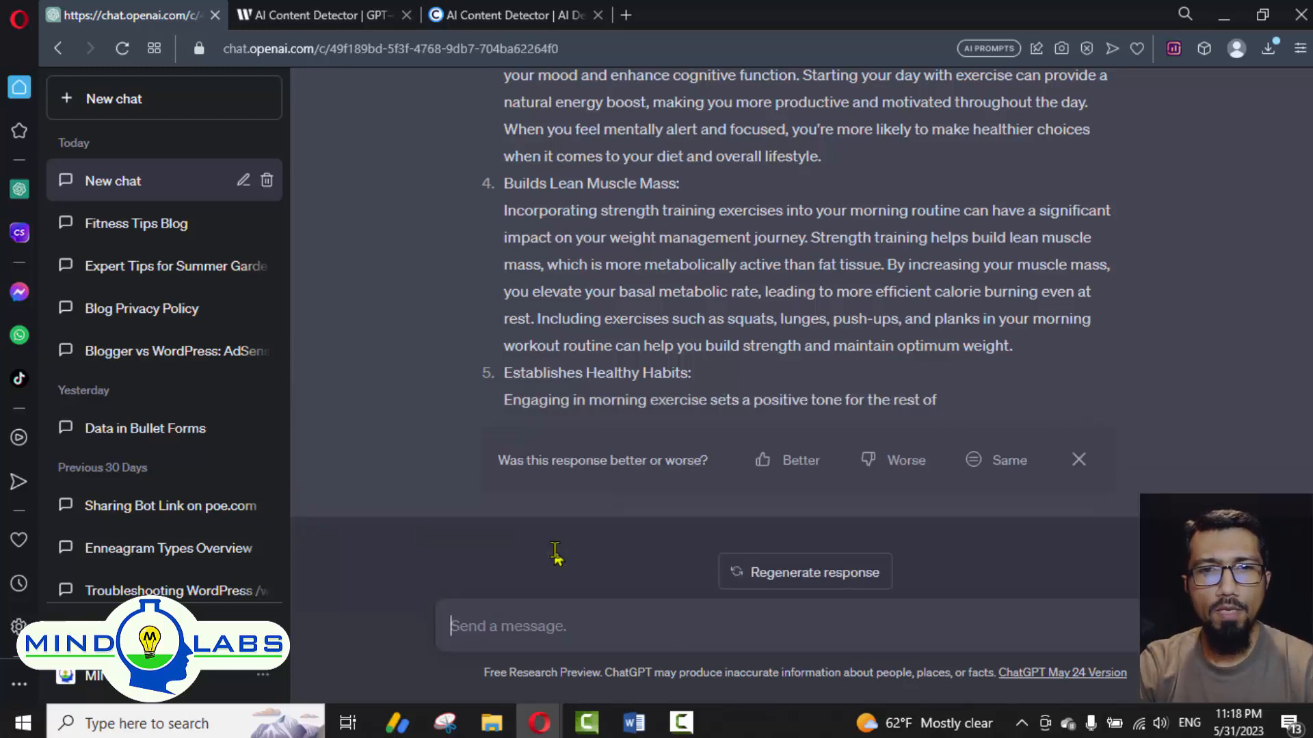
{"action": "scroll", "coordinate": [555, 553], "scroll_direction": "up", "scroll_amount": 15}
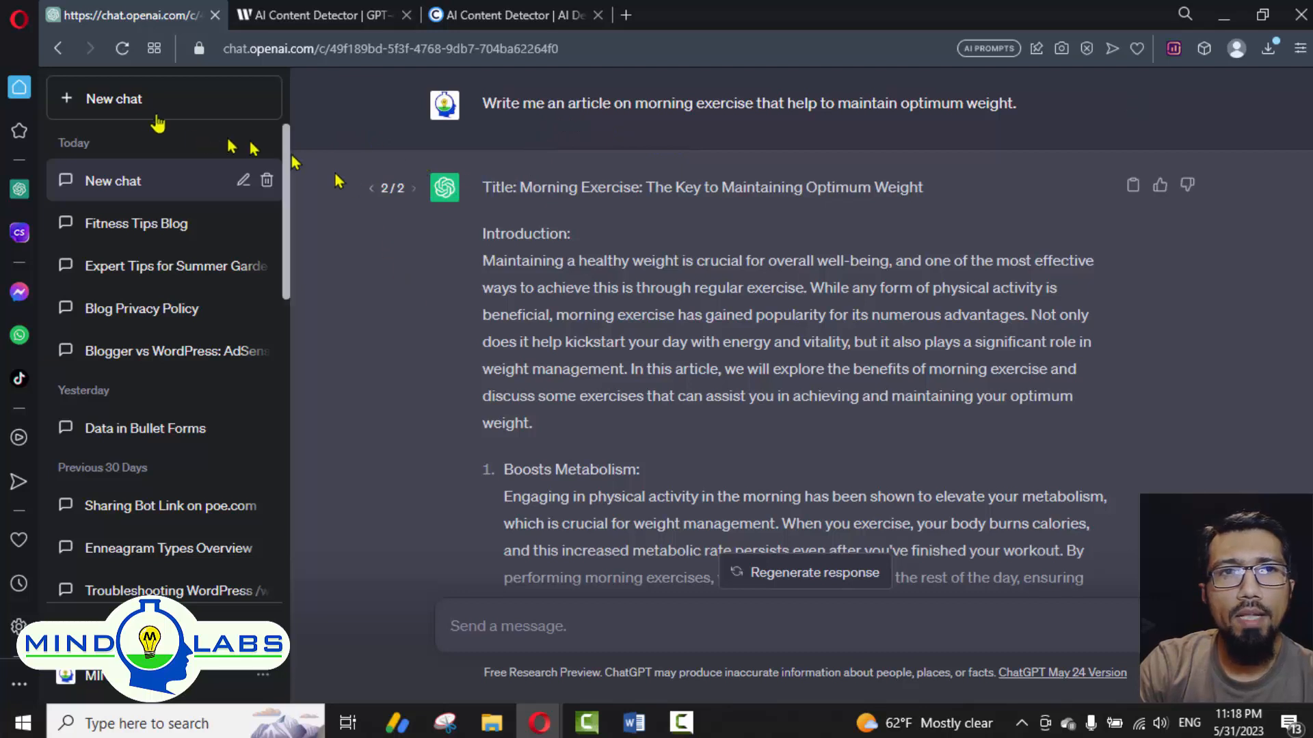
Step: Start a new ChatGPT chat and send the prompt "write an article on exercise"
{"action": "left_click", "coordinate": [153, 121]}
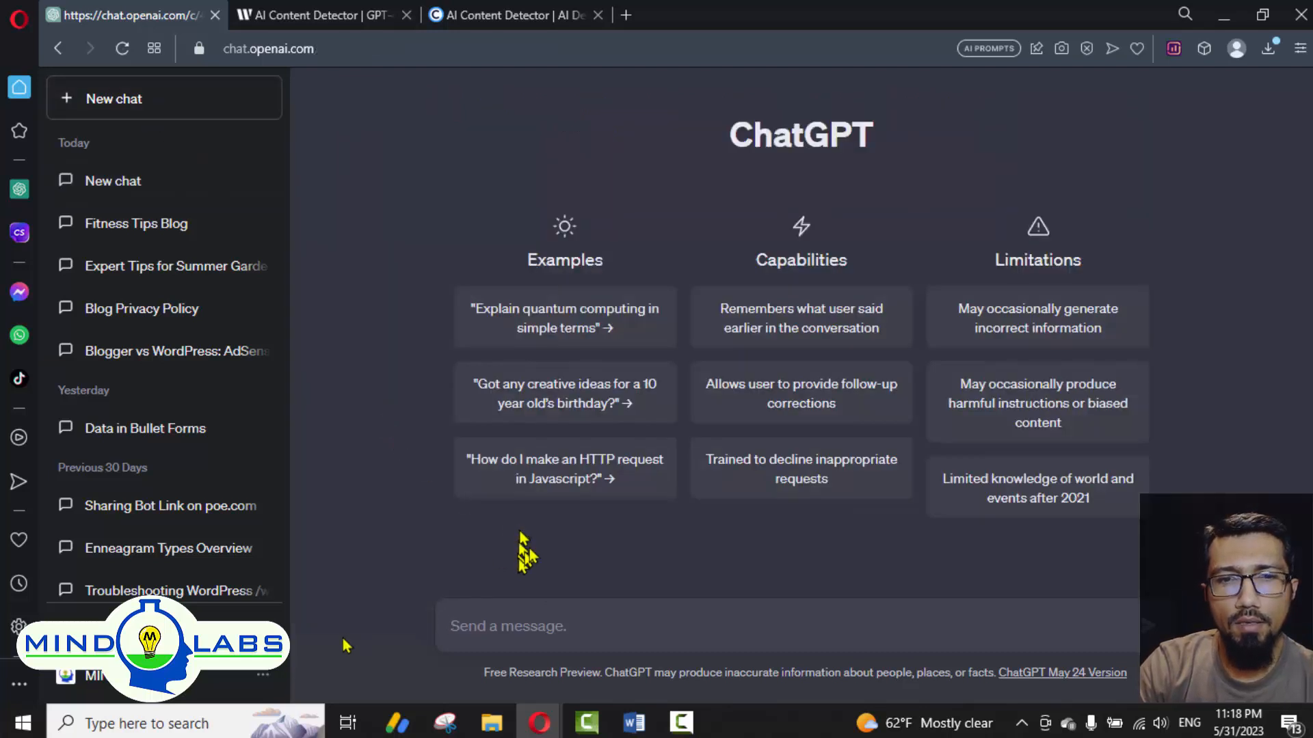
{"action": "type", "text": "write an article on ex"}
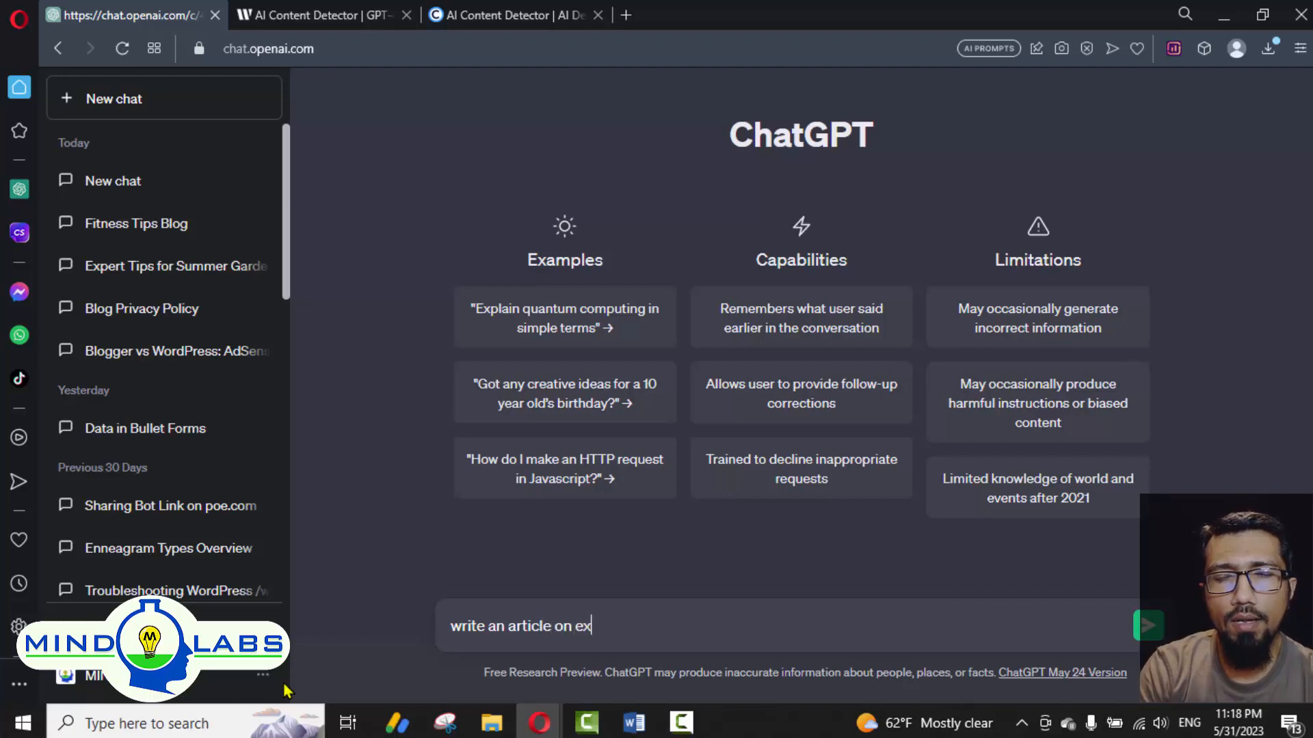
{"action": "type", "text": "ercise"}
{"action": "key", "text": "Return"}
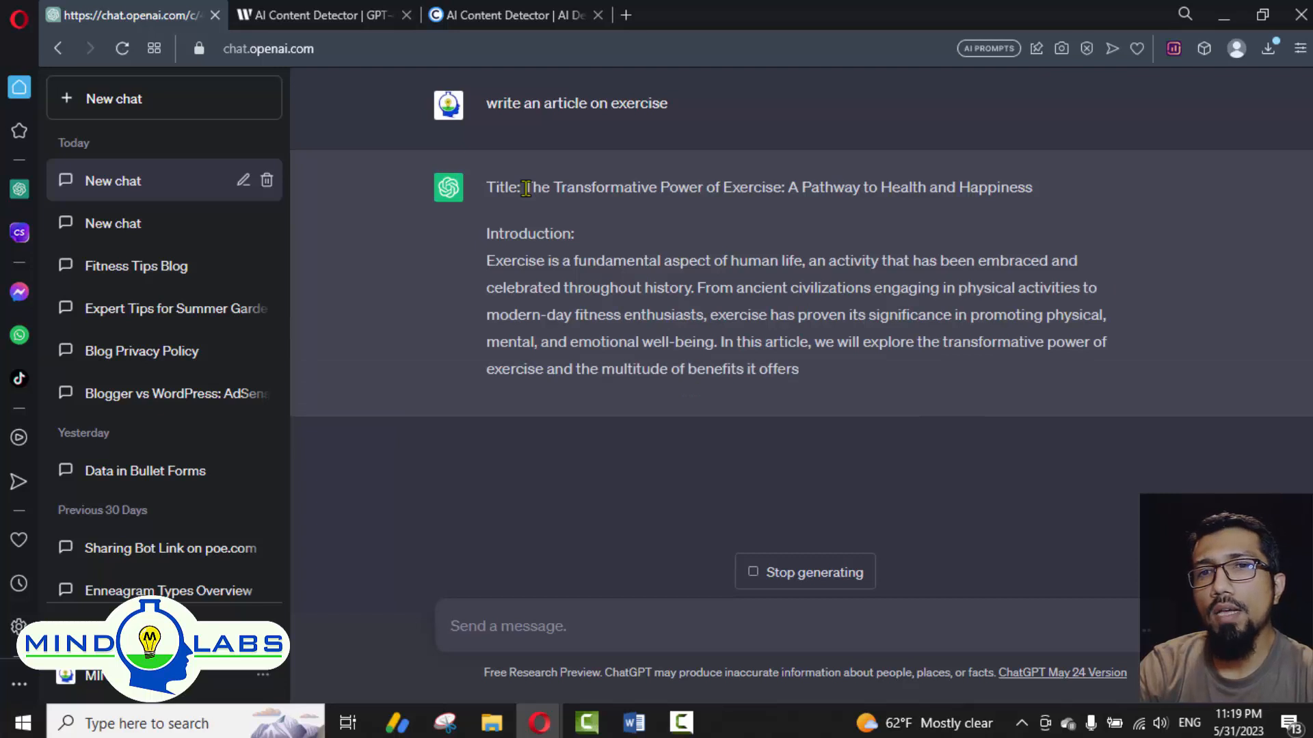
Step: Copy the exercise article from its title through the "Mental and Cognitive Benefits" section over the text in Writer's AI Content Detector
{"action": "mouse_move", "coordinate": [526, 188]}
{"action": "left_mouse_down"}
{"action": "mouse_move", "coordinate": [638, 260]}
{"action": "mouse_move", "coordinate": [730, 420]}
{"action": "left_mouse_up"}
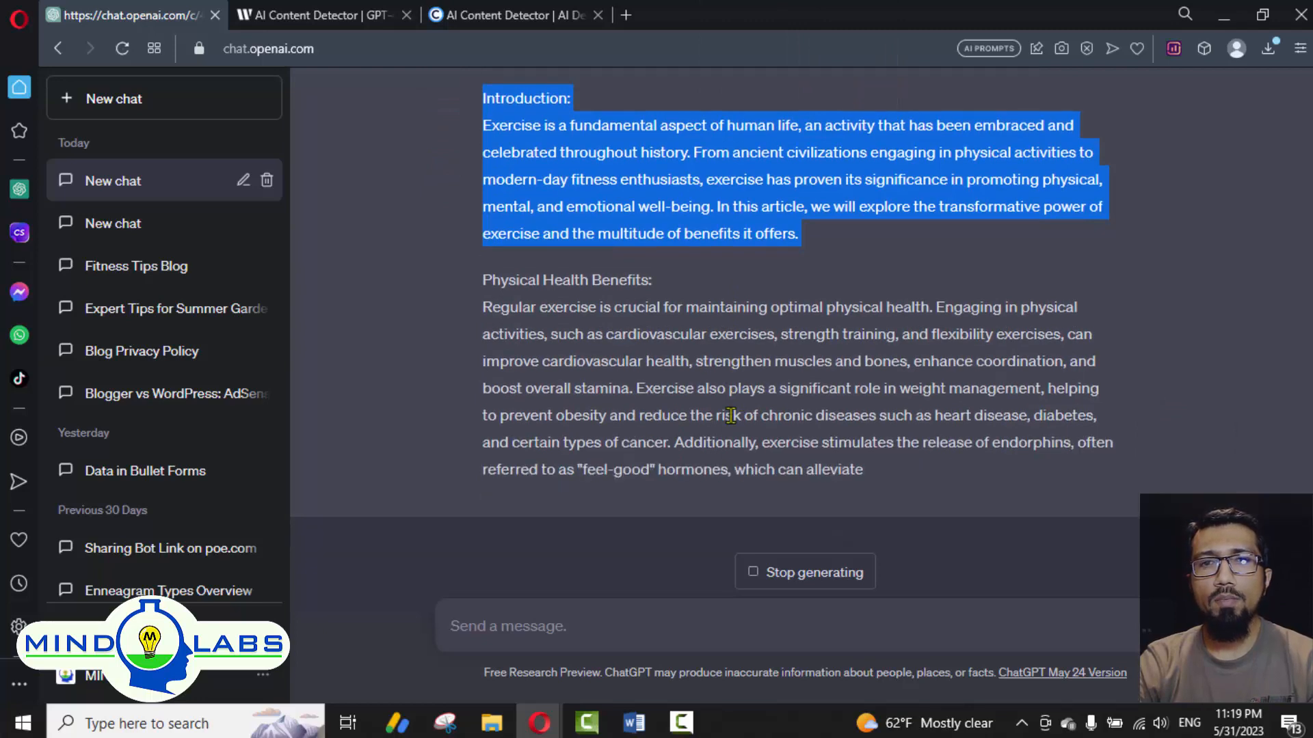
{"action": "mouse_move", "coordinate": [732, 415]}
{"action": "left_mouse_down"}
{"action": "mouse_move", "coordinate": [741, 425]}
{"action": "mouse_move", "coordinate": [667, 412]}
{"action": "mouse_move", "coordinate": [669, 397]}
{"action": "left_mouse_up"}
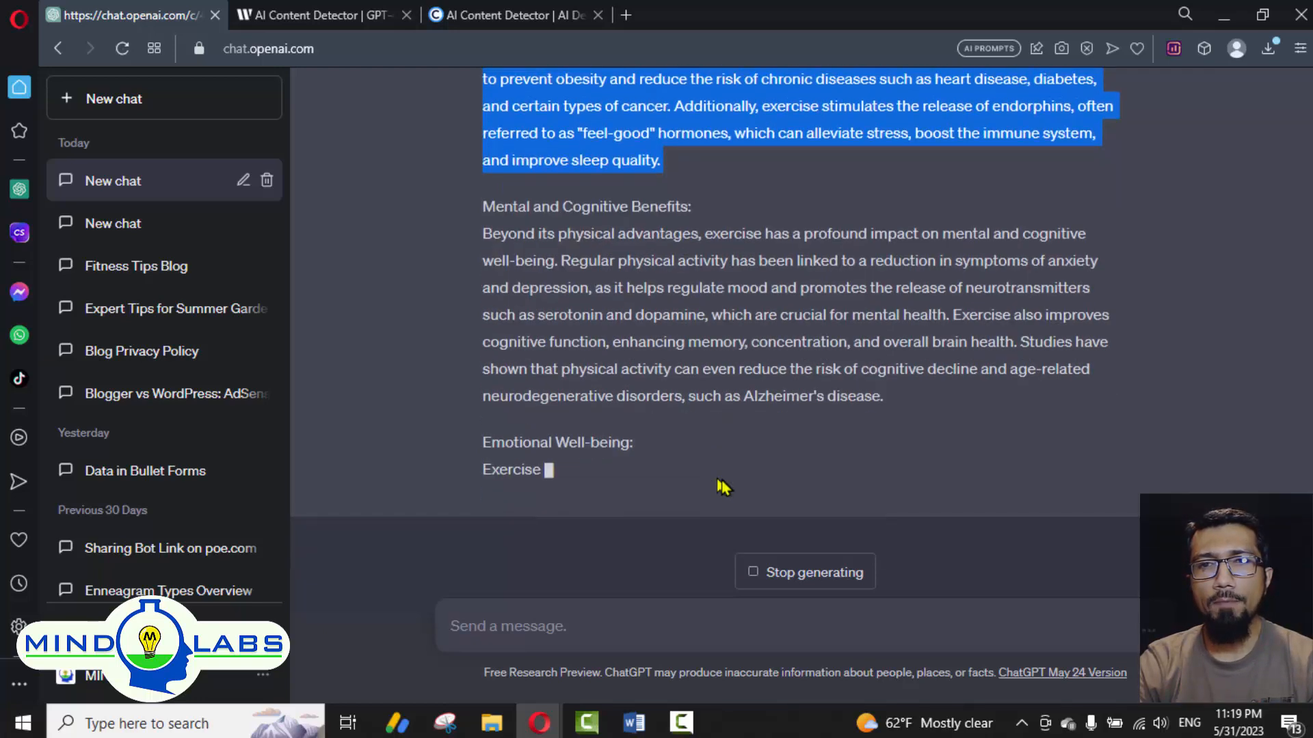
{"action": "left_click", "coordinate": [889, 402], "text": "shift"}
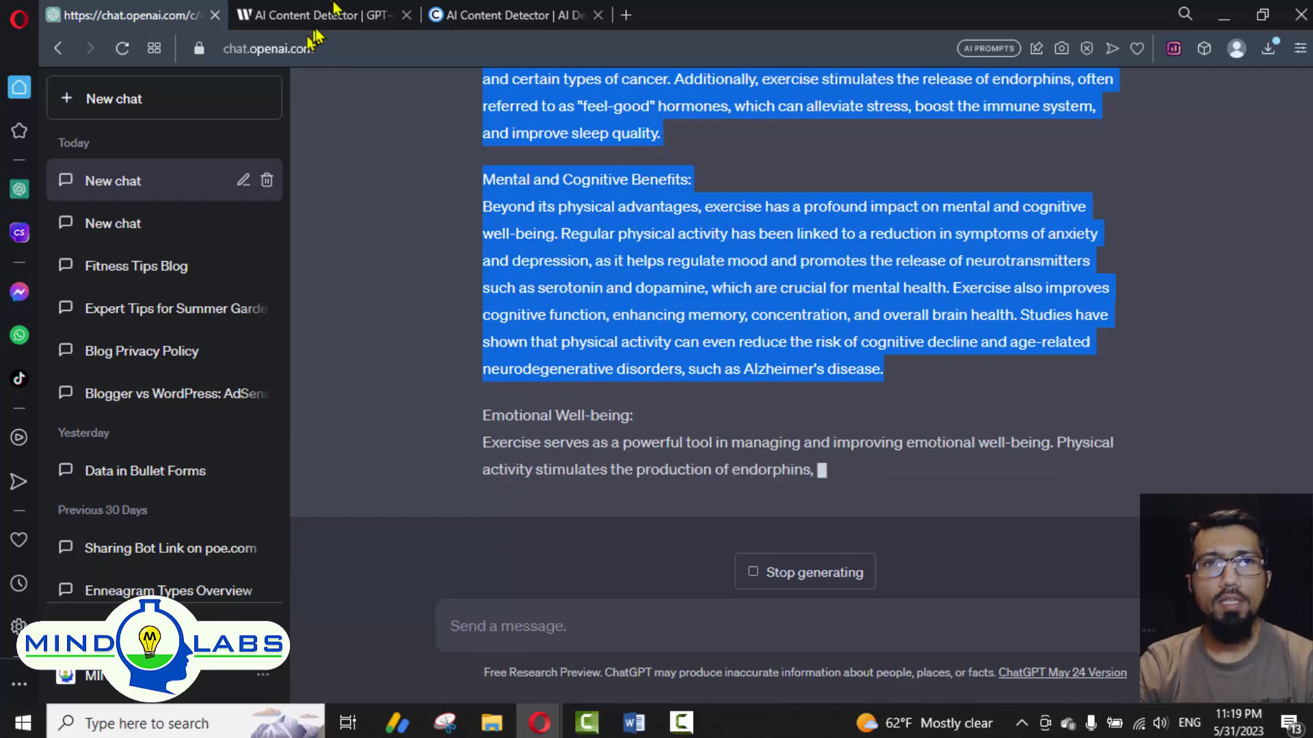
{"action": "left_click", "coordinate": [334, 10]}
{"action": "key", "text": "ctrl+a"}
{"action": "key", "text": "ctrl+v"}
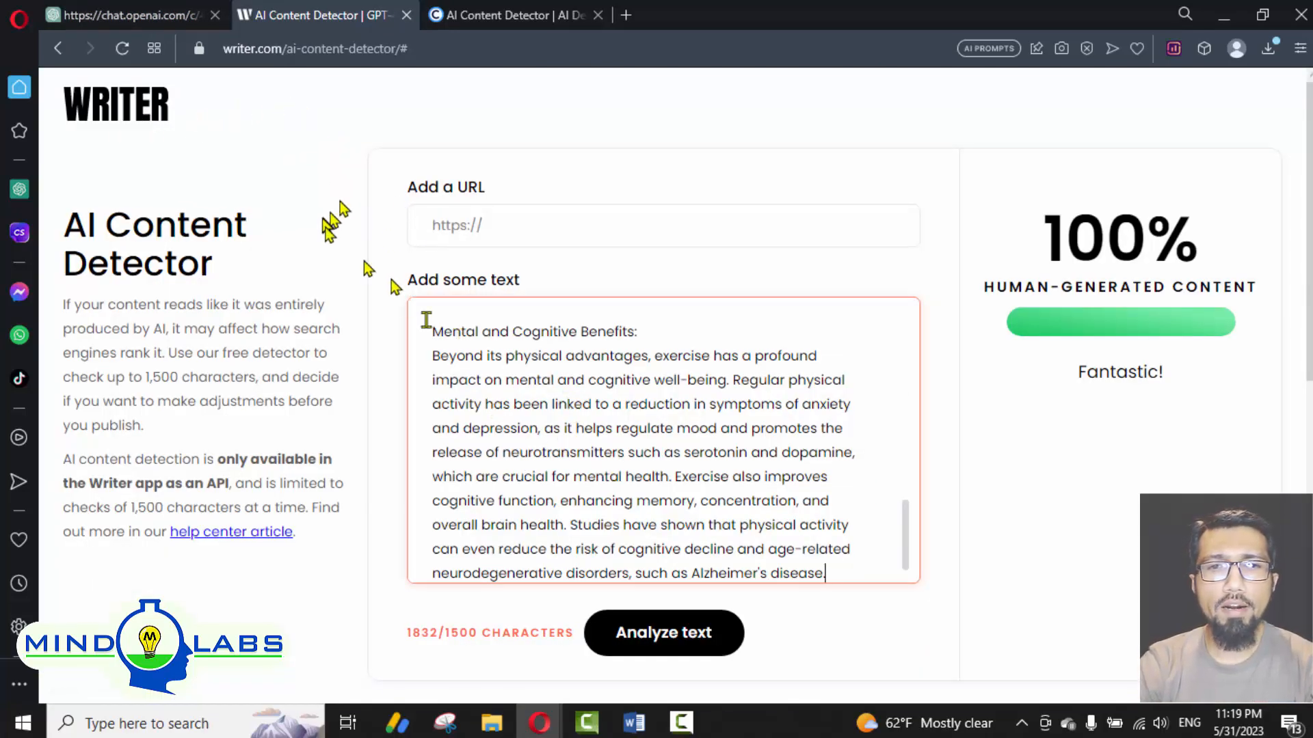
Step: Trim the pasted text to end at "impact on mental and cognitive well-being." and analyze it
{"action": "scroll", "coordinate": [660, 494], "scroll_direction": "up", "scroll_amount": 2}
{"action": "scroll", "coordinate": [523, 489], "scroll_direction": "down", "scroll_amount": 2}
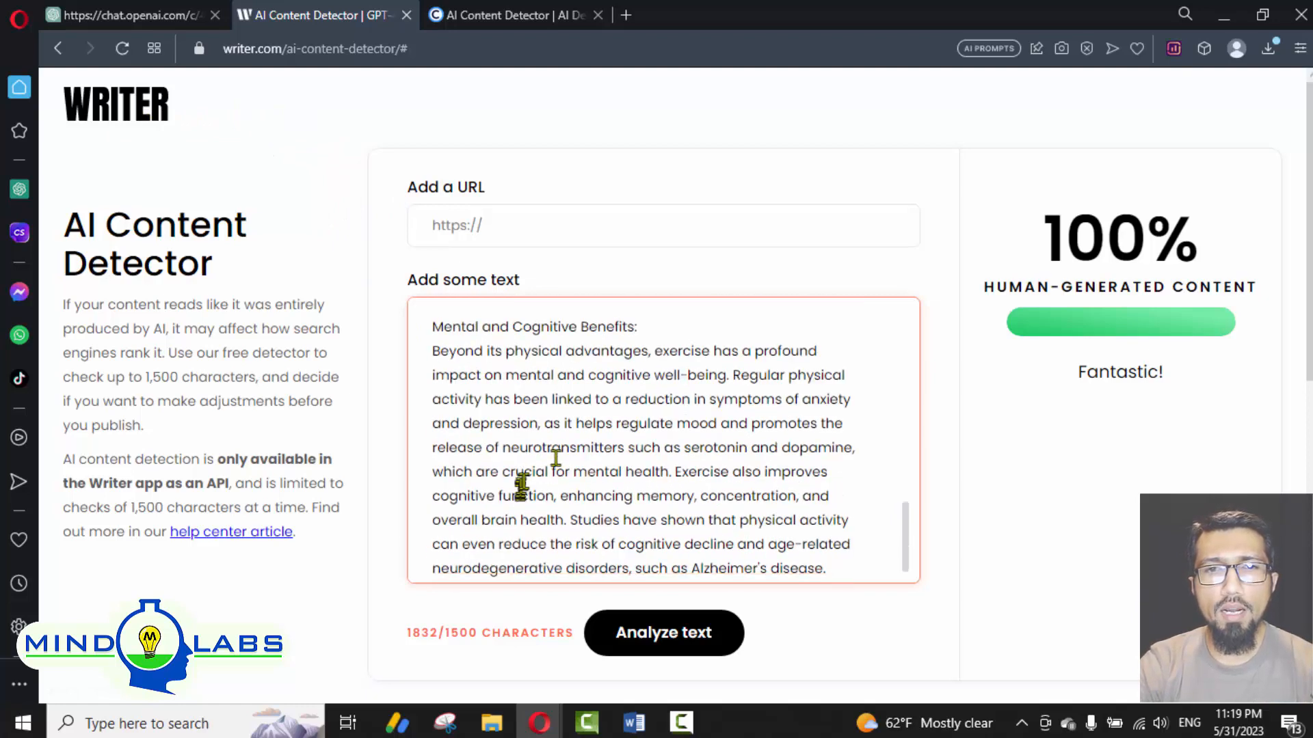
{"action": "left_click", "coordinate": [421, 425], "text": "shift"}
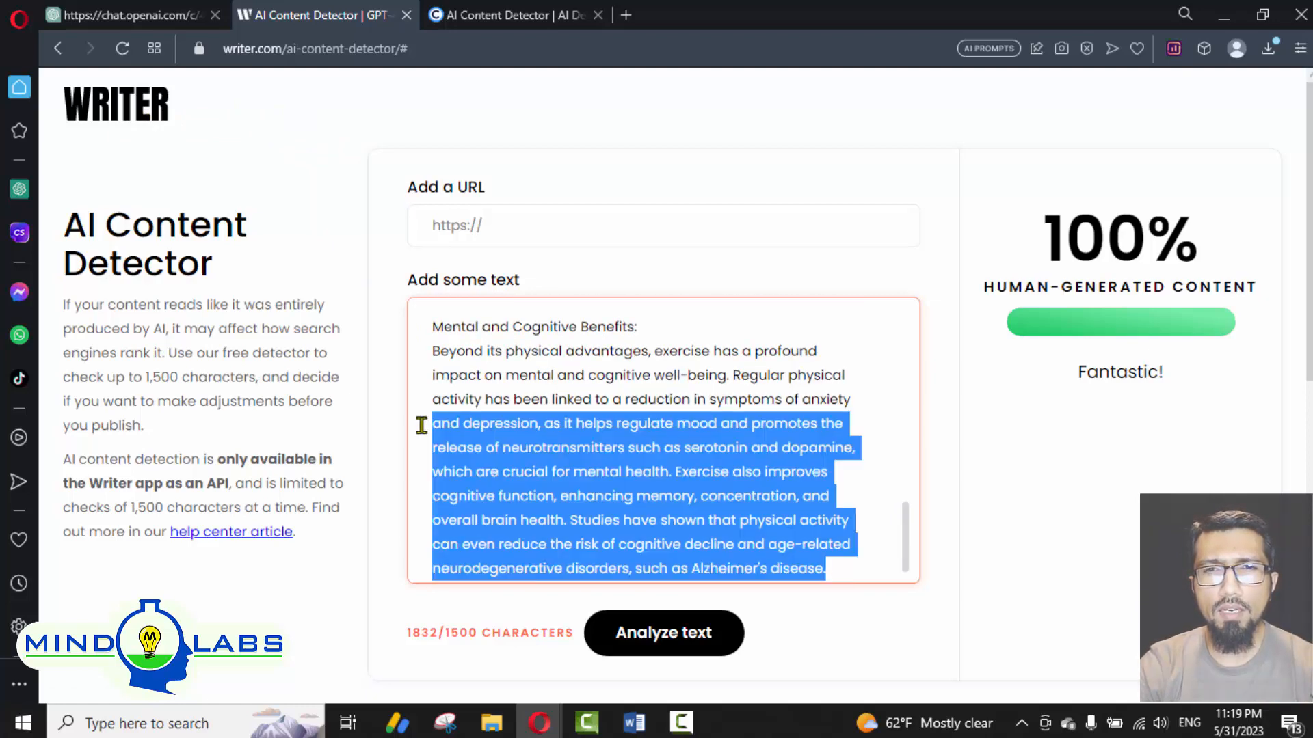
{"action": "key", "text": "BackSpace"}
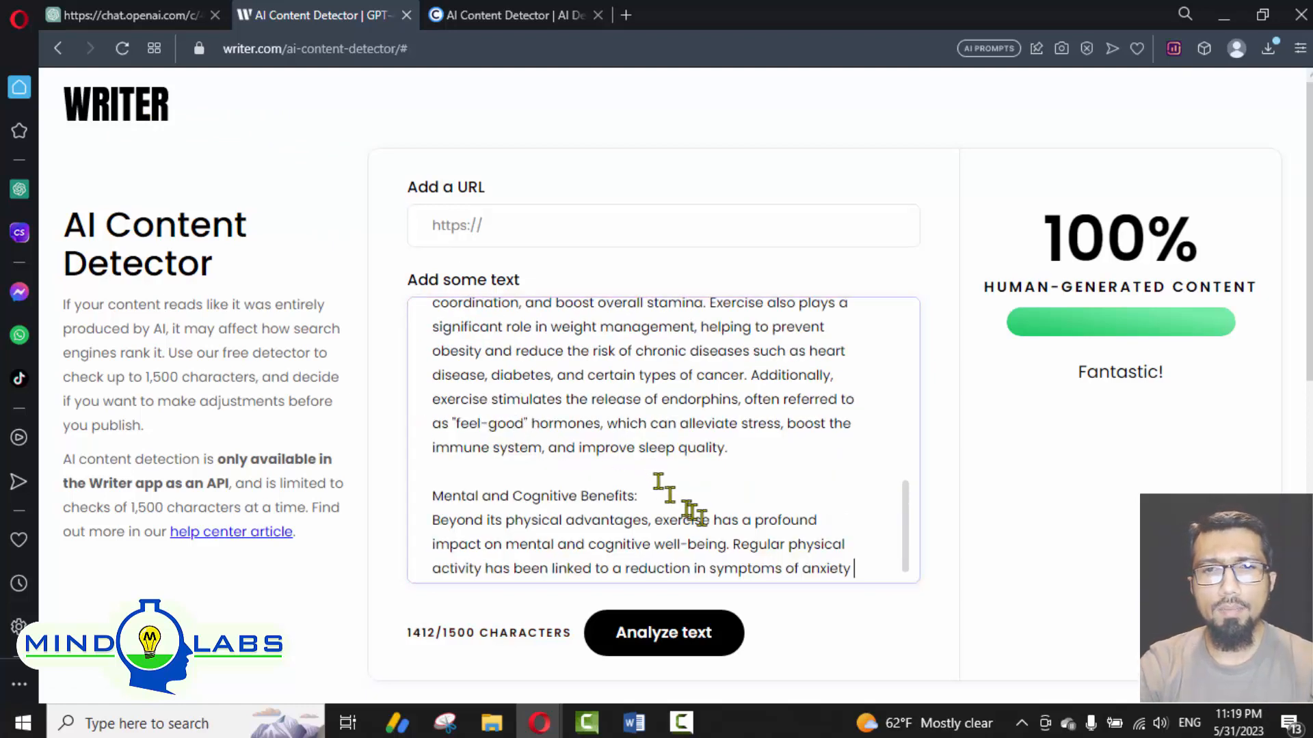
{"action": "key", "text": "ctrl+z"}
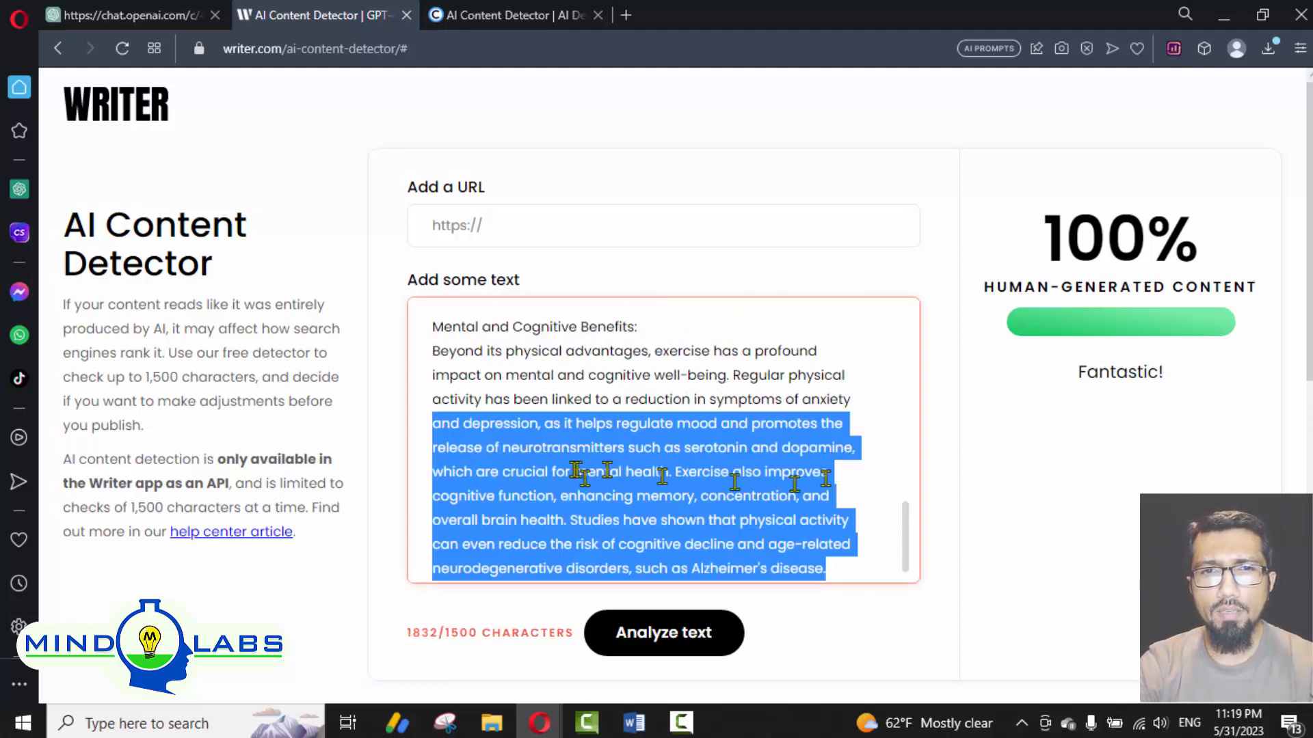
{"action": "left_click", "coordinate": [677, 482], "text": "shift"}
{"action": "key", "text": "BackSpace"}
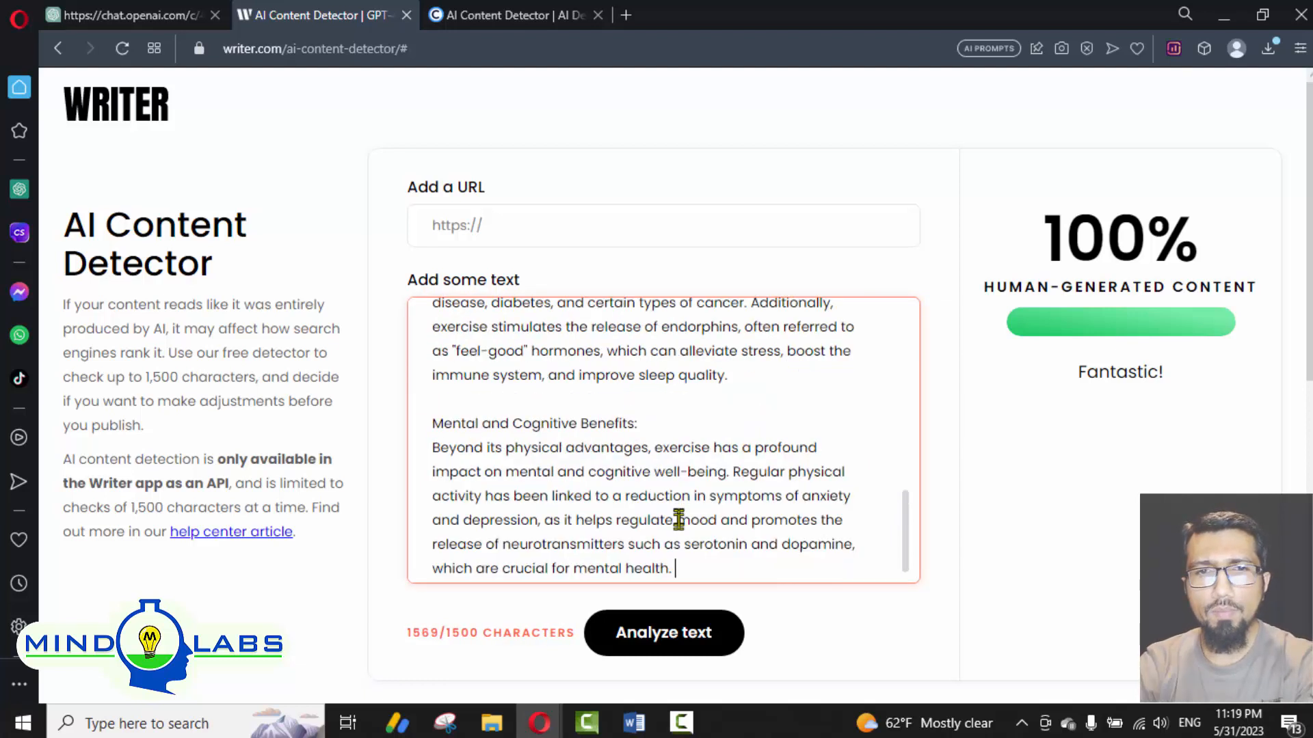
{"action": "mouse_move", "coordinate": [723, 566]}
{"action": "left_mouse_down"}
{"action": "mouse_move", "coordinate": [550, 525]}
{"action": "mouse_move", "coordinate": [747, 527]}
{"action": "mouse_move", "coordinate": [729, 475]}
{"action": "left_mouse_up"}
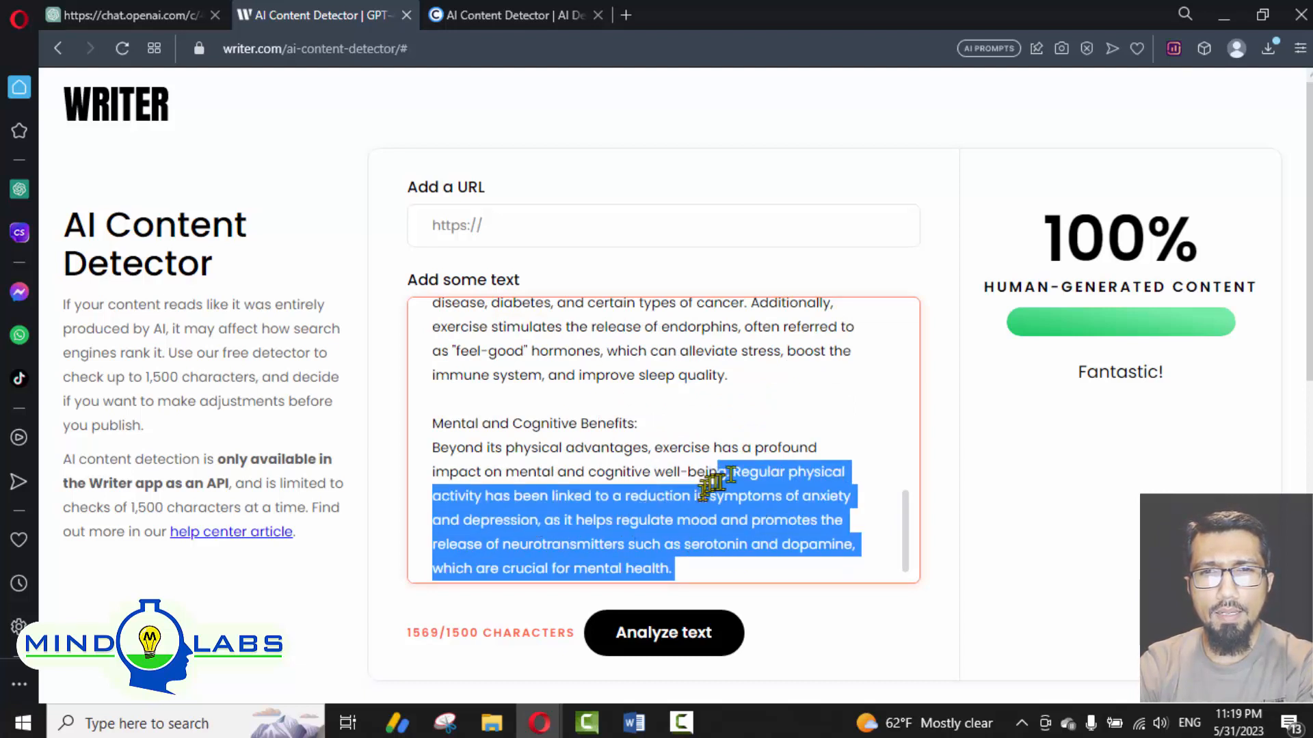
{"action": "key", "text": "BackSpace"}
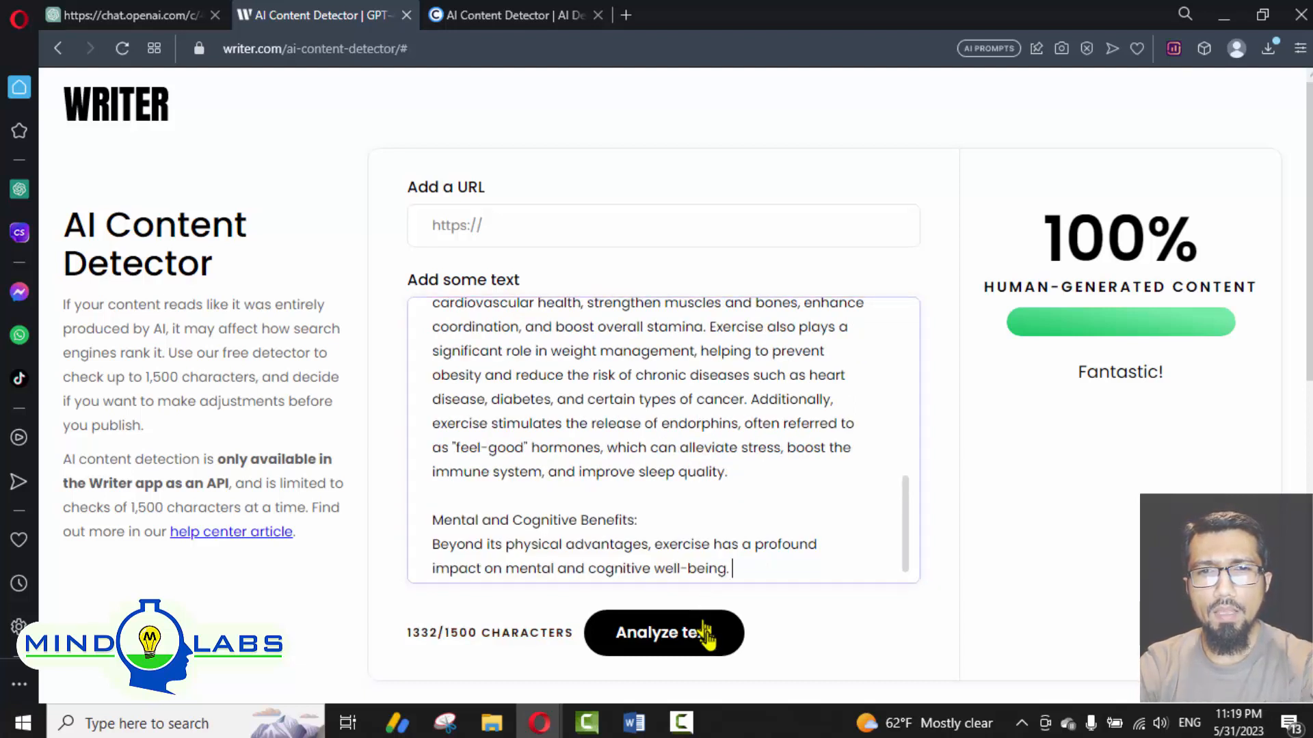
{"action": "left_click", "coordinate": [702, 640]}
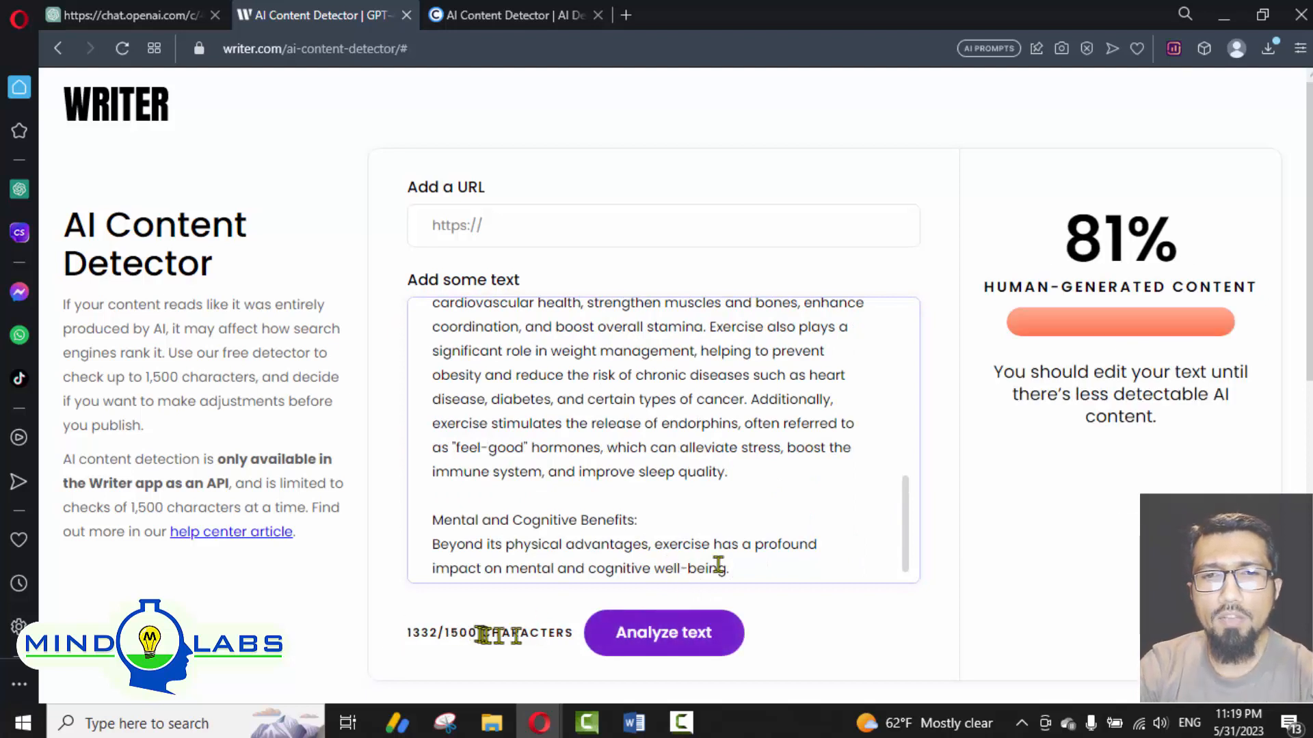
Step: Examine Writer's human-generated content score and review the exercise article back in ChatGPT
{"action": "left_click_drag", "start_coordinate": [1190, 263], "coordinate": [1035, 257]}
{"action": "left_click", "coordinate": [1106, 292]}
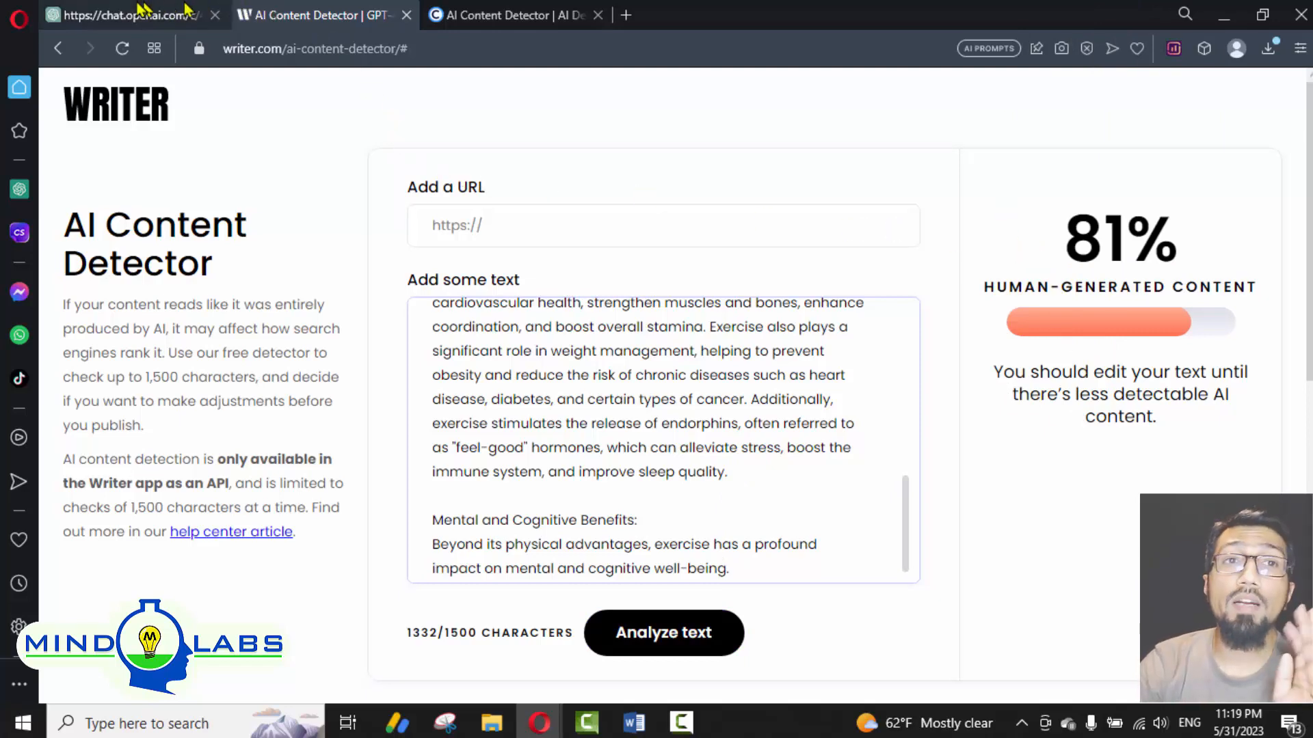
{"action": "left_click", "coordinate": [489, 12]}
{"action": "left_click", "coordinate": [321, 15]}
{"action": "left_click", "coordinate": [113, 15]}
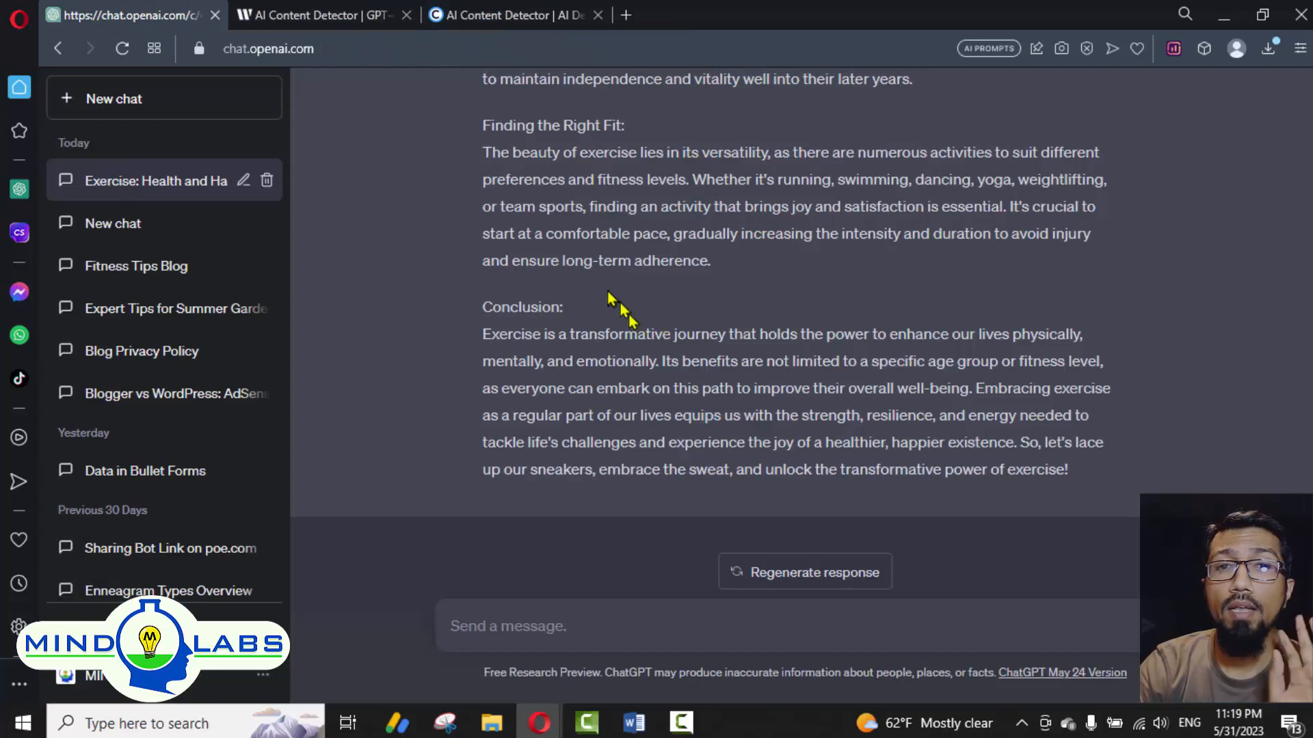
{"action": "scroll", "coordinate": [609, 294], "scroll_direction": "up", "scroll_amount": 8}
{"action": "left_click", "coordinate": [290, 8]}
{"action": "left_click", "coordinate": [137, 15]}
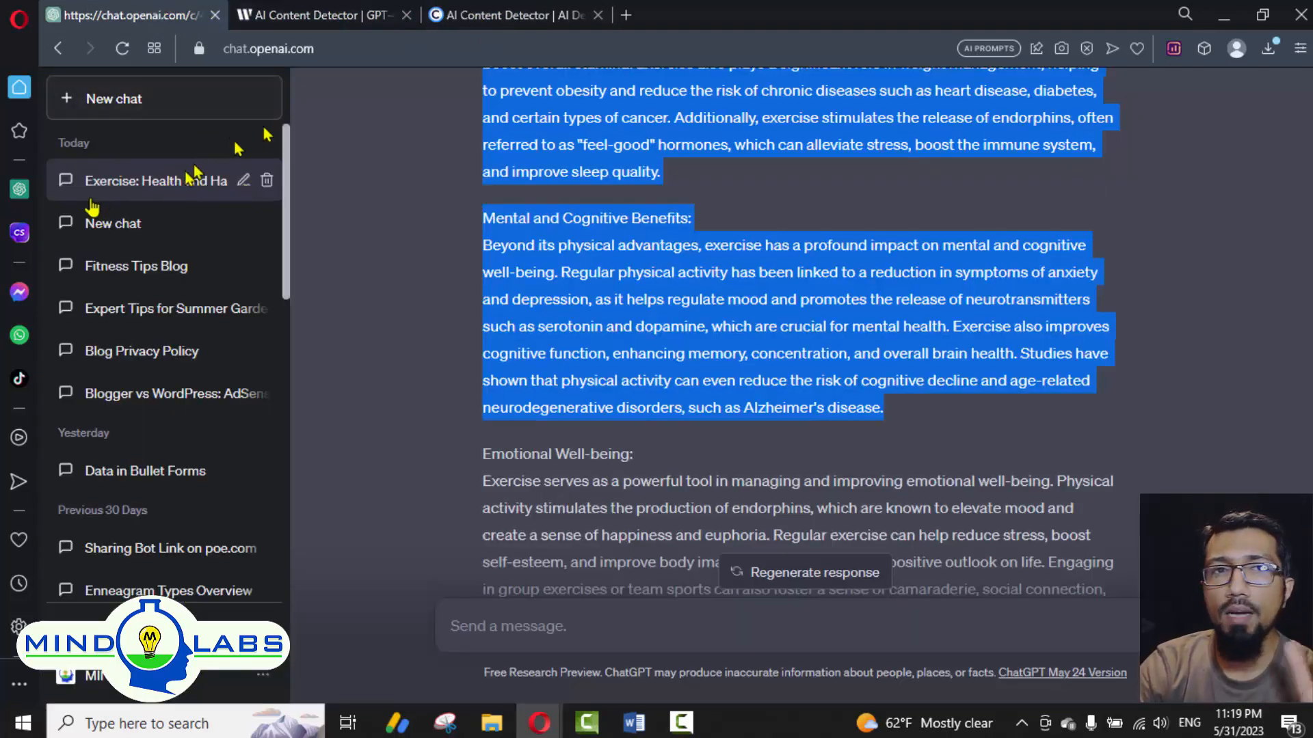
Step: Reopen the morning exercise chat and copy its prompt "Write me an article on morning exercise that help to maintain optimum weight." into a new unsent message
{"action": "left_click", "coordinate": [132, 236]}
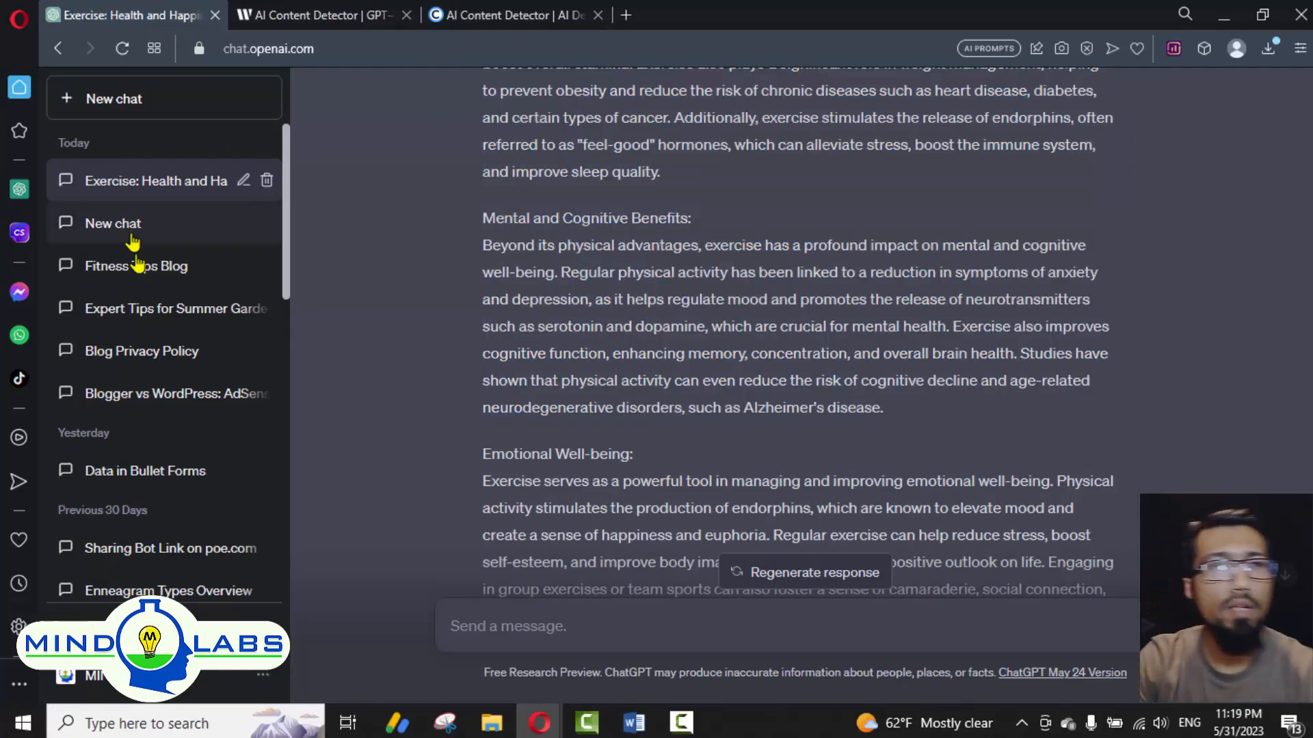
{"action": "scroll", "coordinate": [566, 280], "scroll_direction": "up", "scroll_amount": 5}
{"action": "scroll", "coordinate": [566, 280], "scroll_direction": "up", "scroll_amount": 5}
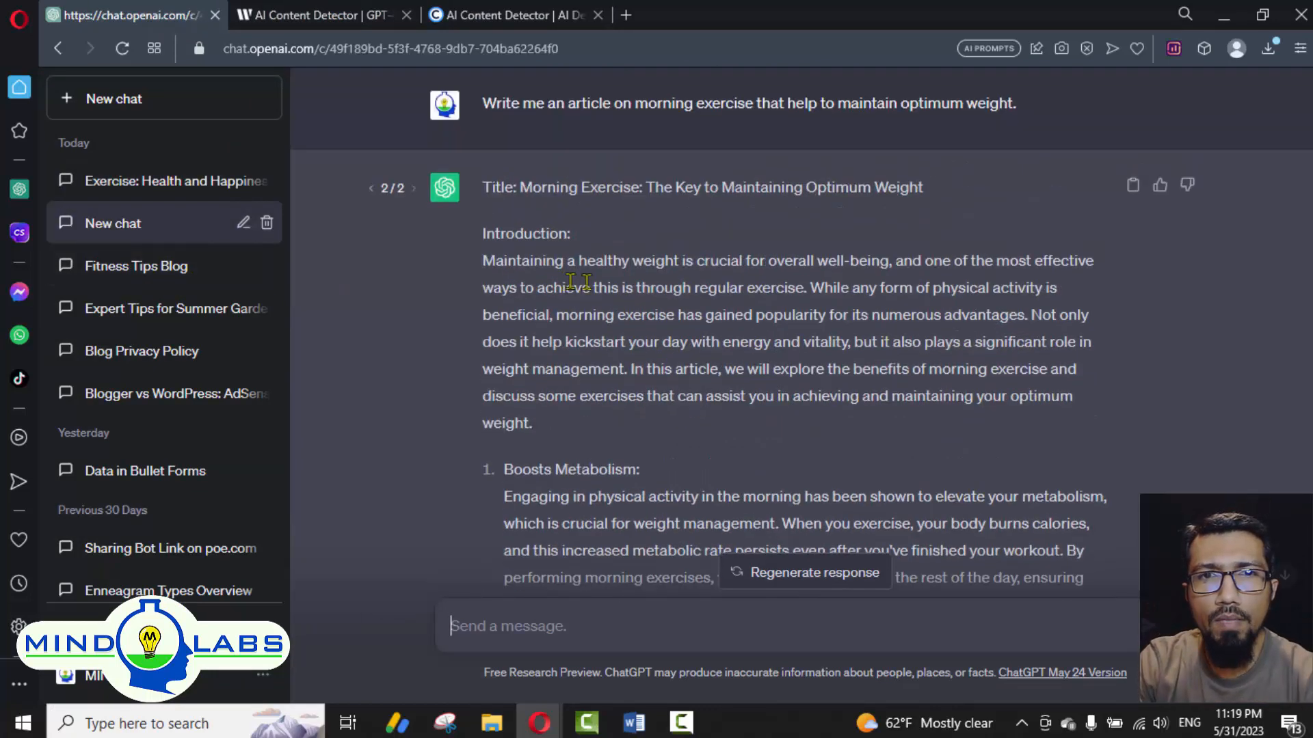
{"action": "left_click_drag", "start_coordinate": [1036, 104], "coordinate": [440, 104]}
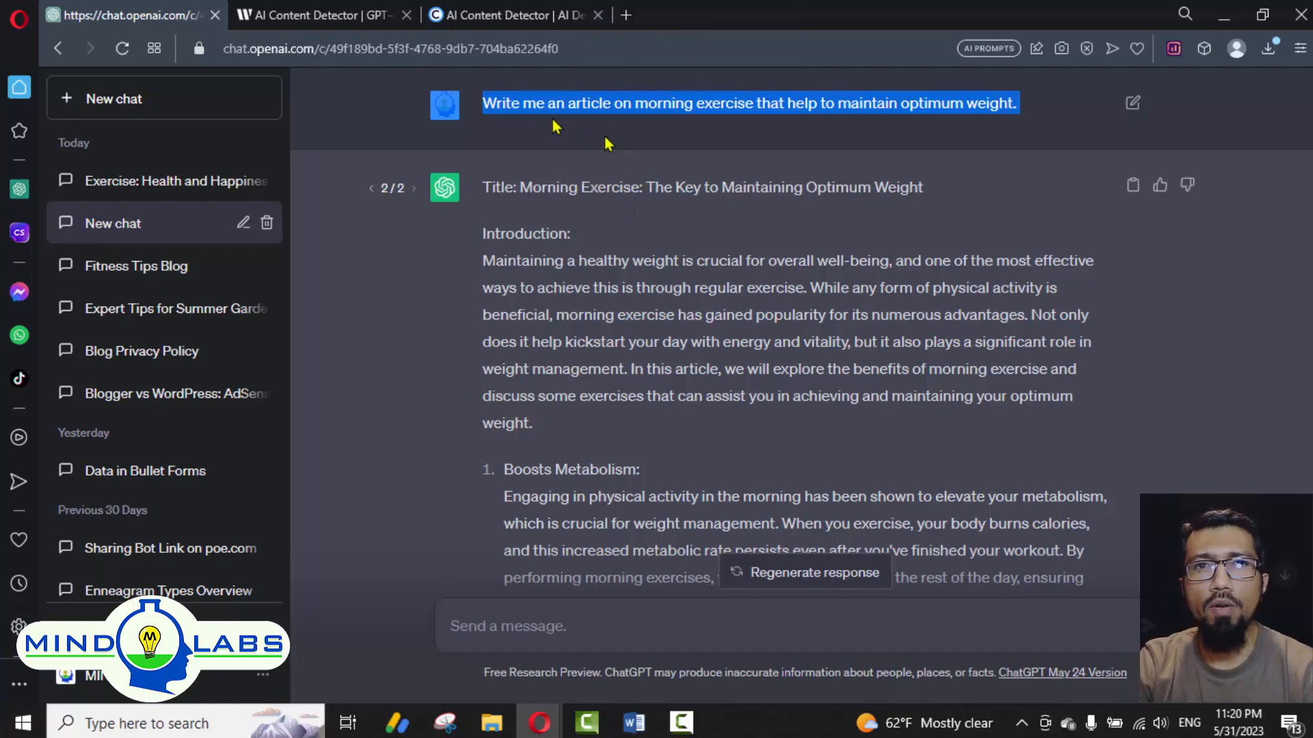
{"action": "left_click", "coordinate": [509, 105]}
{"action": "left_click_drag", "start_coordinate": [492, 106], "coordinate": [1019, 110]}
{"action": "key", "text": "ctrl+c"}
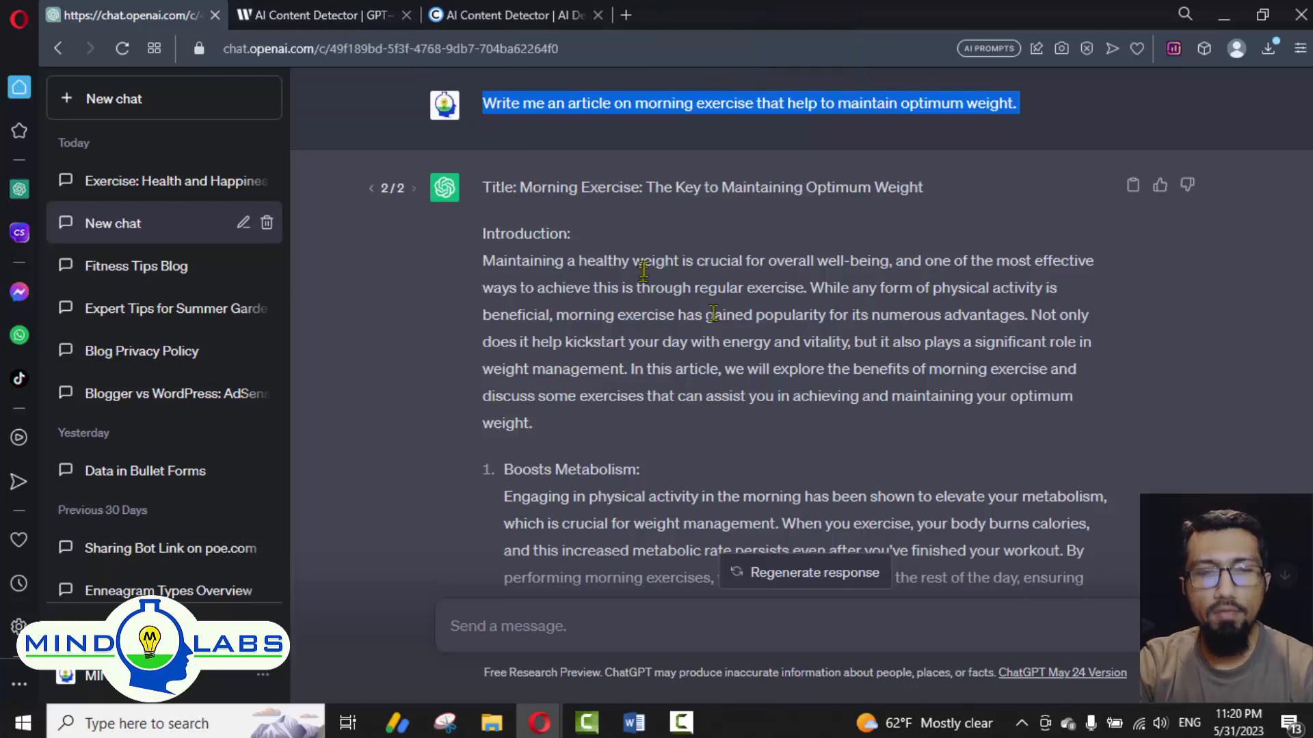
{"action": "left_click", "coordinate": [680, 629]}
{"action": "key", "text": "ctrl+v"}
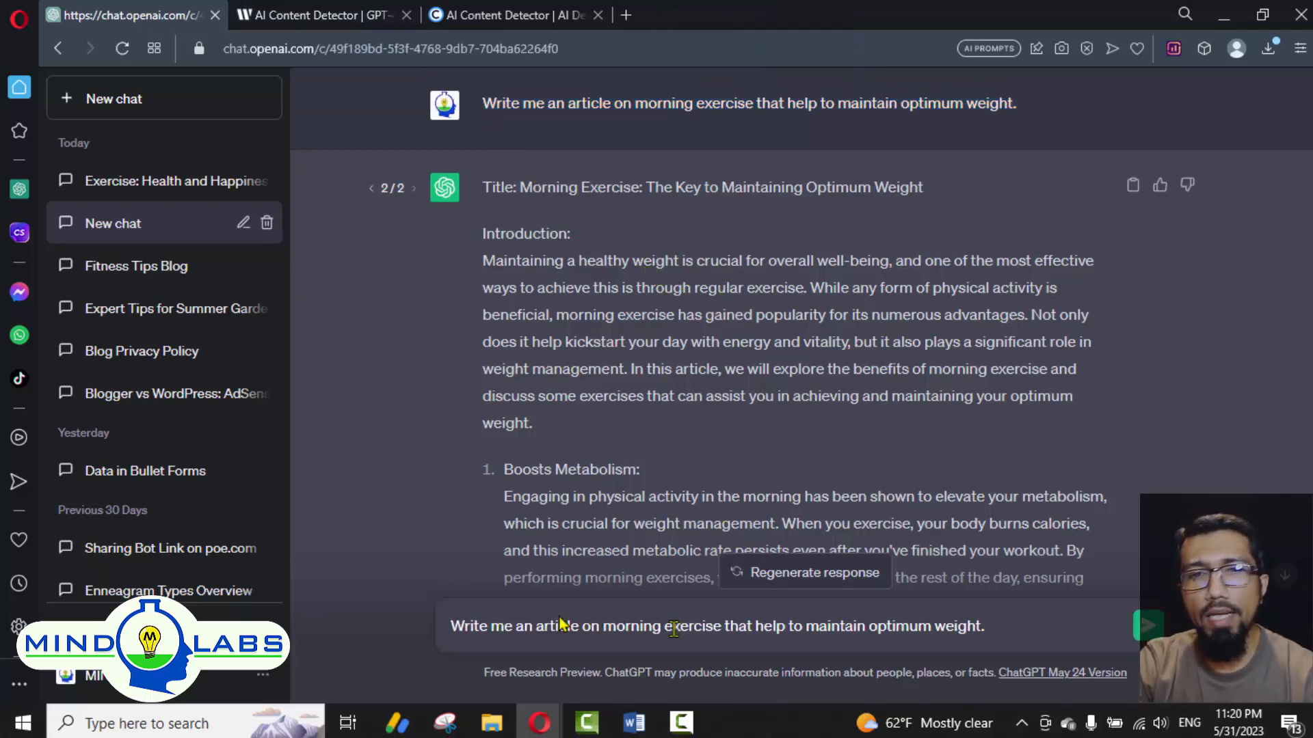
{"action": "left_click_drag", "start_coordinate": [451, 625], "coordinate": [988, 627]}
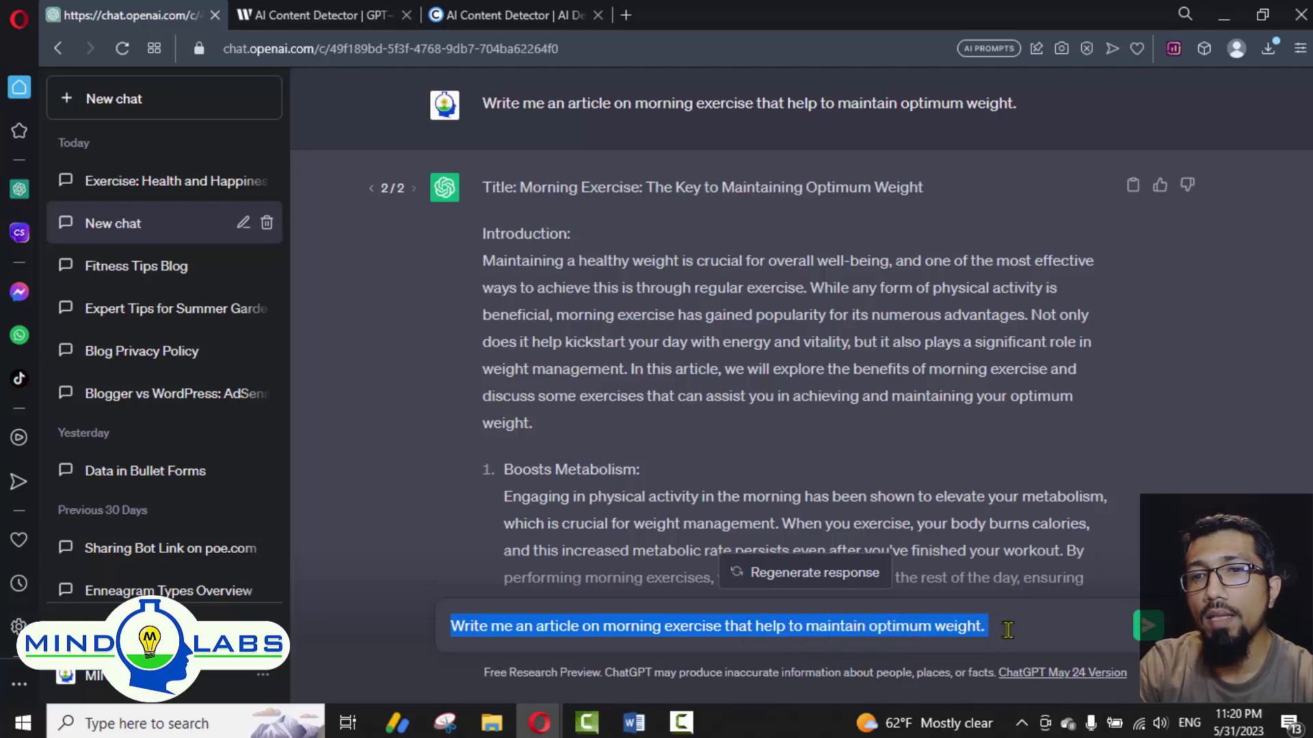
{"action": "left_click", "coordinate": [1008, 629]}
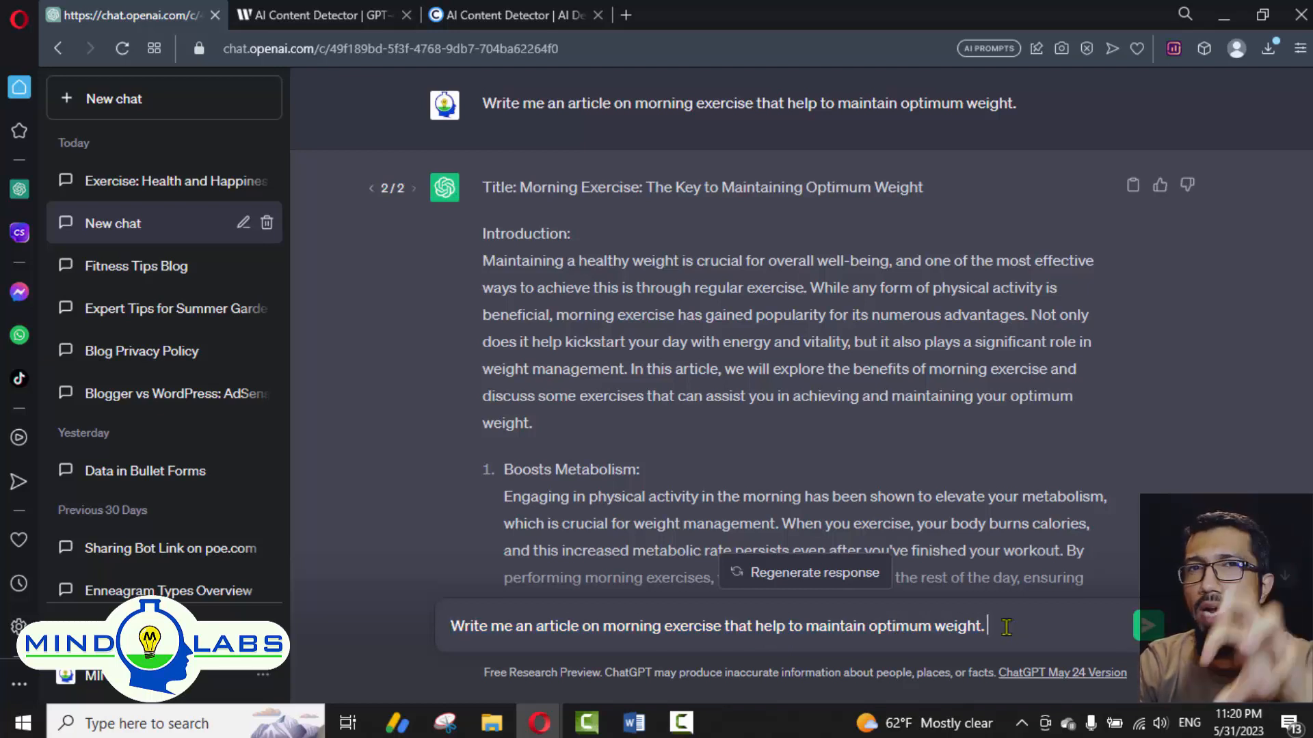
Step: Append "<write as an enthusiastic gym trainer>" to the morning exercise prompt and send it
{"action": "mouse_move", "coordinate": [681, 722]}
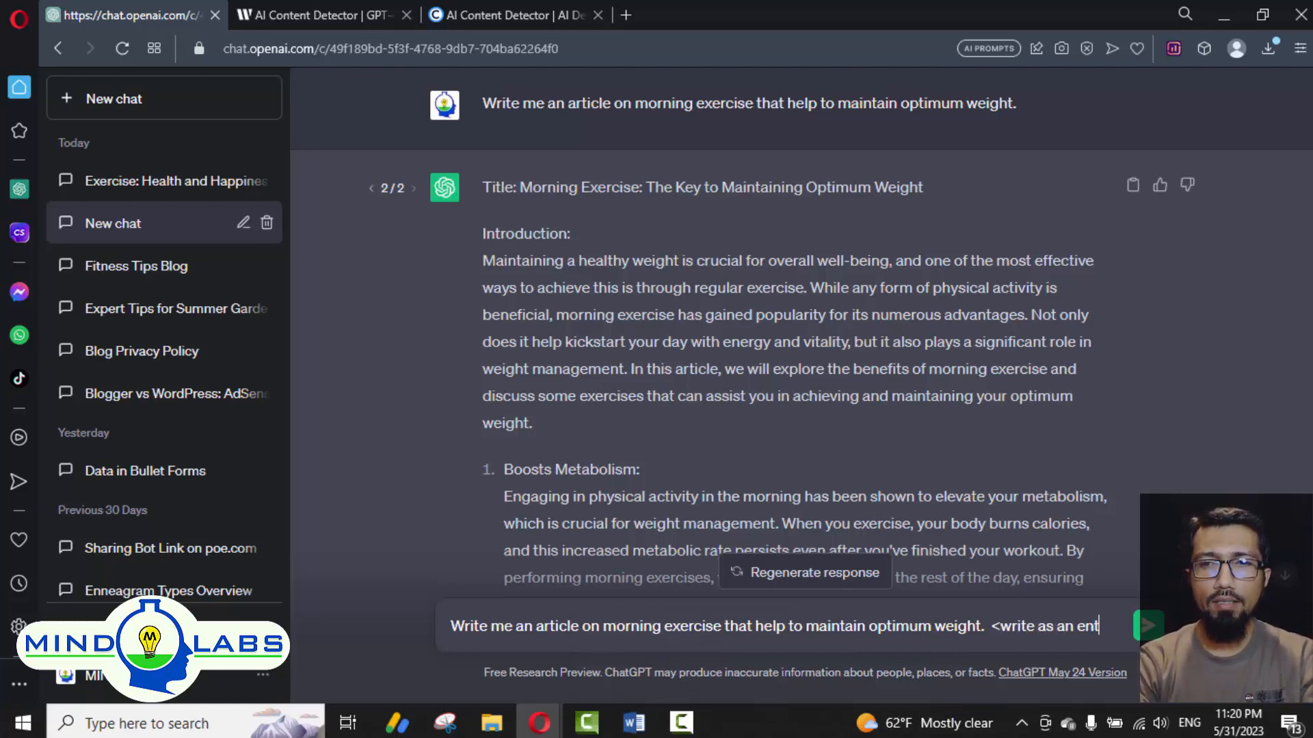
{"action": "type", "text": "a"}
{"action": "key", "text": "BackSpace"}
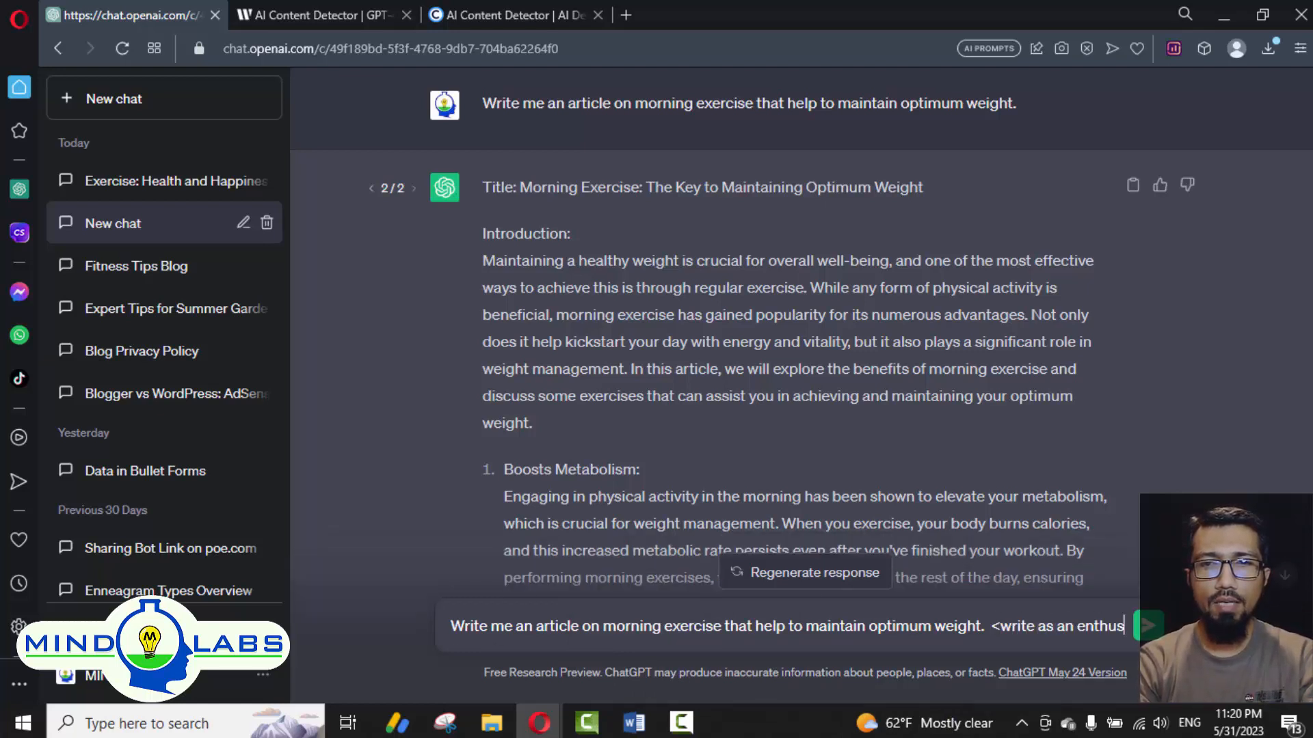
{"action": "type", "text": "iastic gym trainer>"}
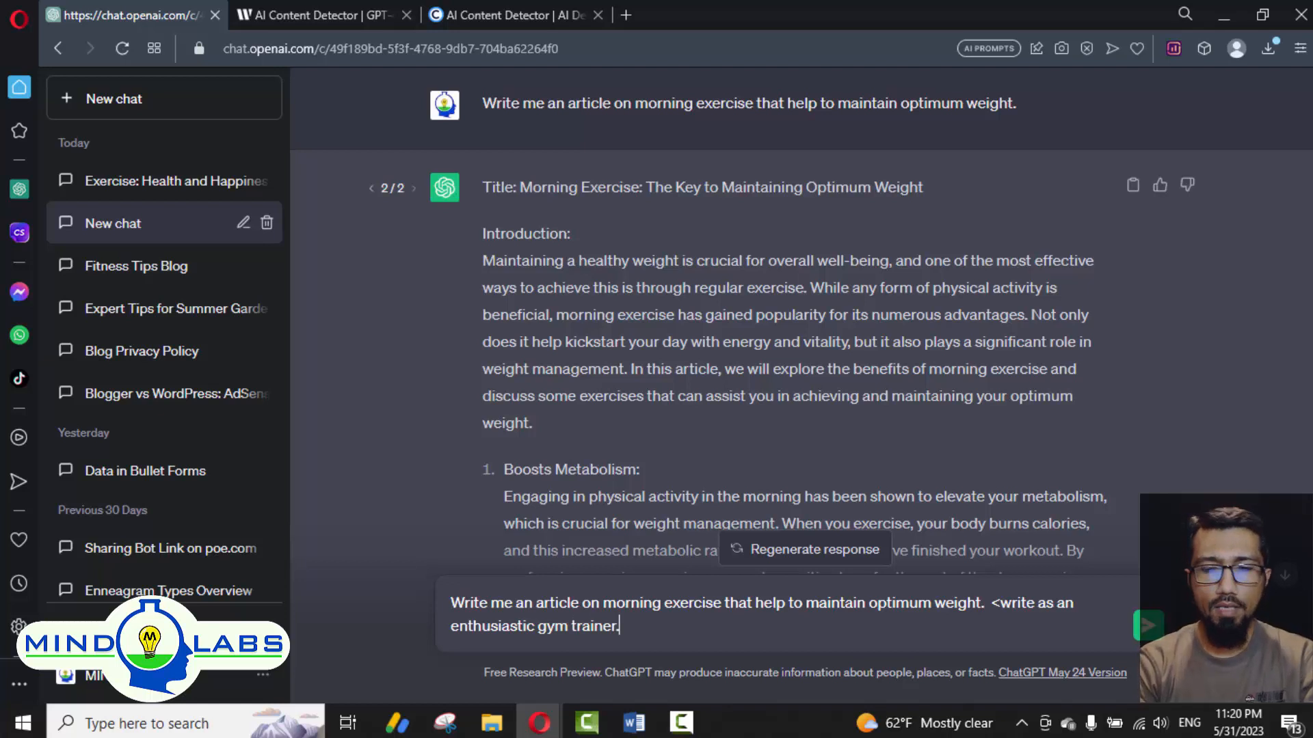
{"action": "key", "text": "Return"}
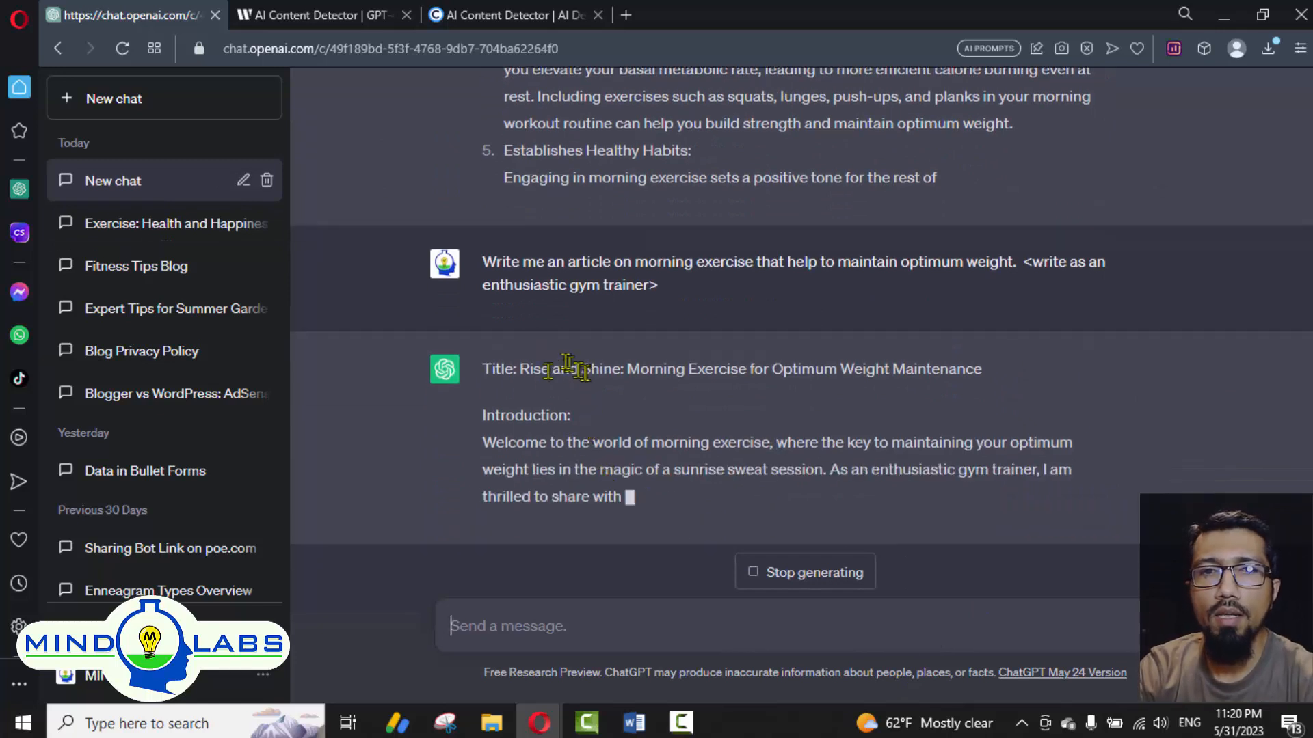
Step: Compare the headings and wording of the new gym-trainer article with the earlier morning exercise article
{"action": "left_click_drag", "start_coordinate": [514, 315], "coordinate": [956, 294]}
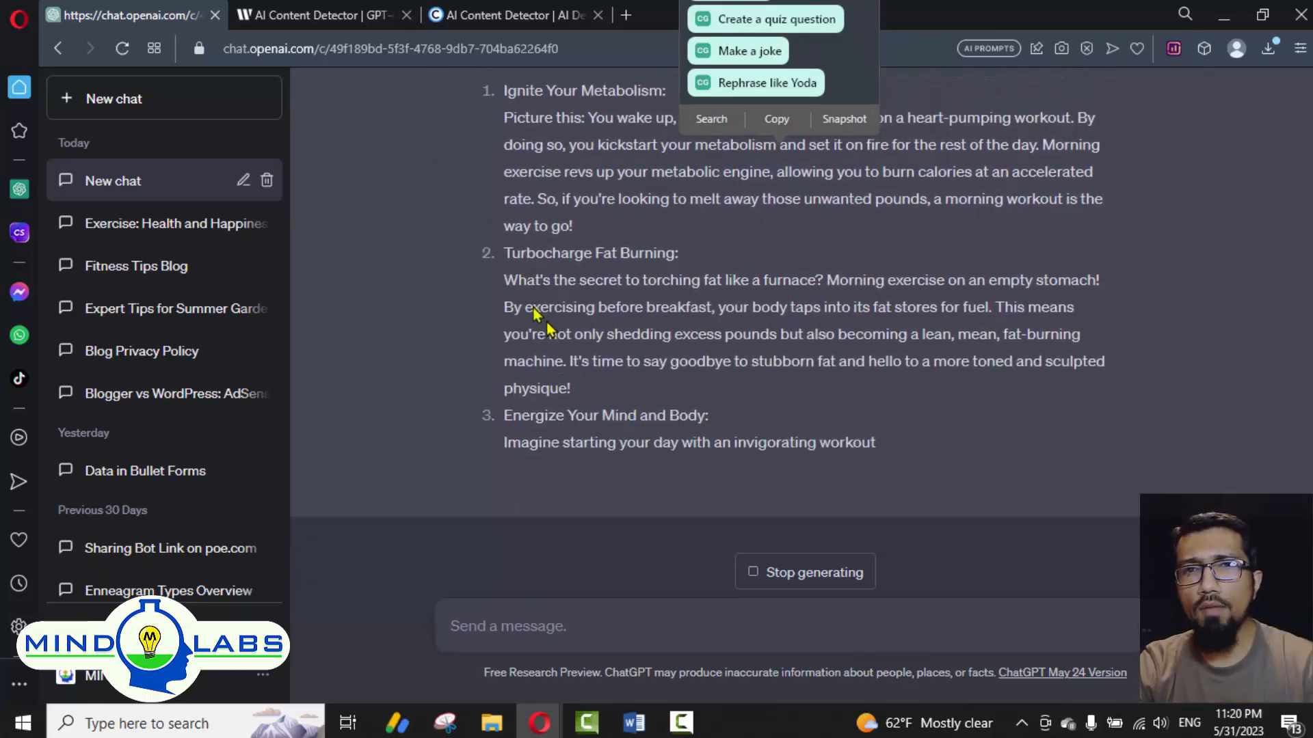
{"action": "scroll", "coordinate": [550, 342], "scroll_direction": "up", "scroll_amount": 10}
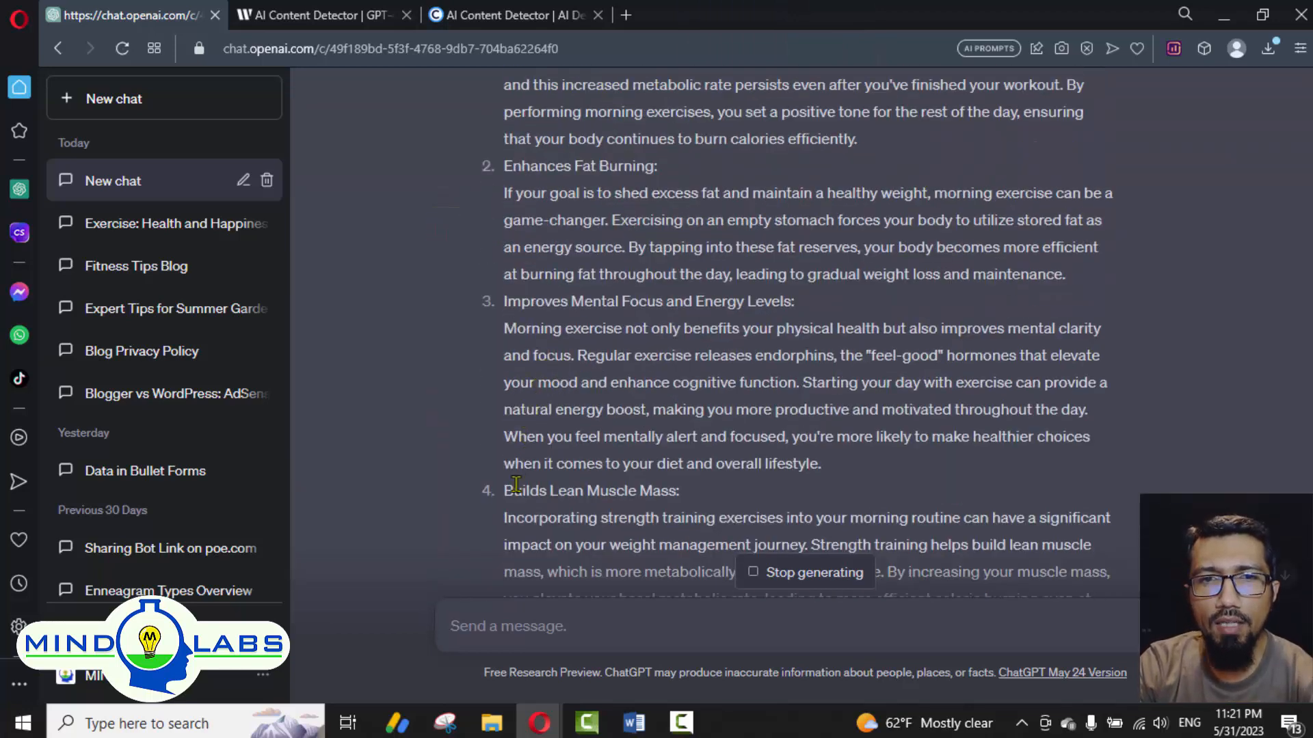
{"action": "left_click_drag", "start_coordinate": [514, 490], "coordinate": [750, 483]}
{"action": "left_click_drag", "start_coordinate": [505, 166], "coordinate": [660, 163]}
{"action": "scroll", "coordinate": [629, 236], "scroll_direction": "down", "scroll_amount": 3}
{"action": "scroll", "coordinate": [636, 250], "scroll_direction": "up", "scroll_amount": 4}
{"action": "scroll", "coordinate": [625, 243], "scroll_direction": "down", "scroll_amount": 9}
{"action": "scroll", "coordinate": [612, 236], "scroll_direction": "down", "scroll_amount": 10}
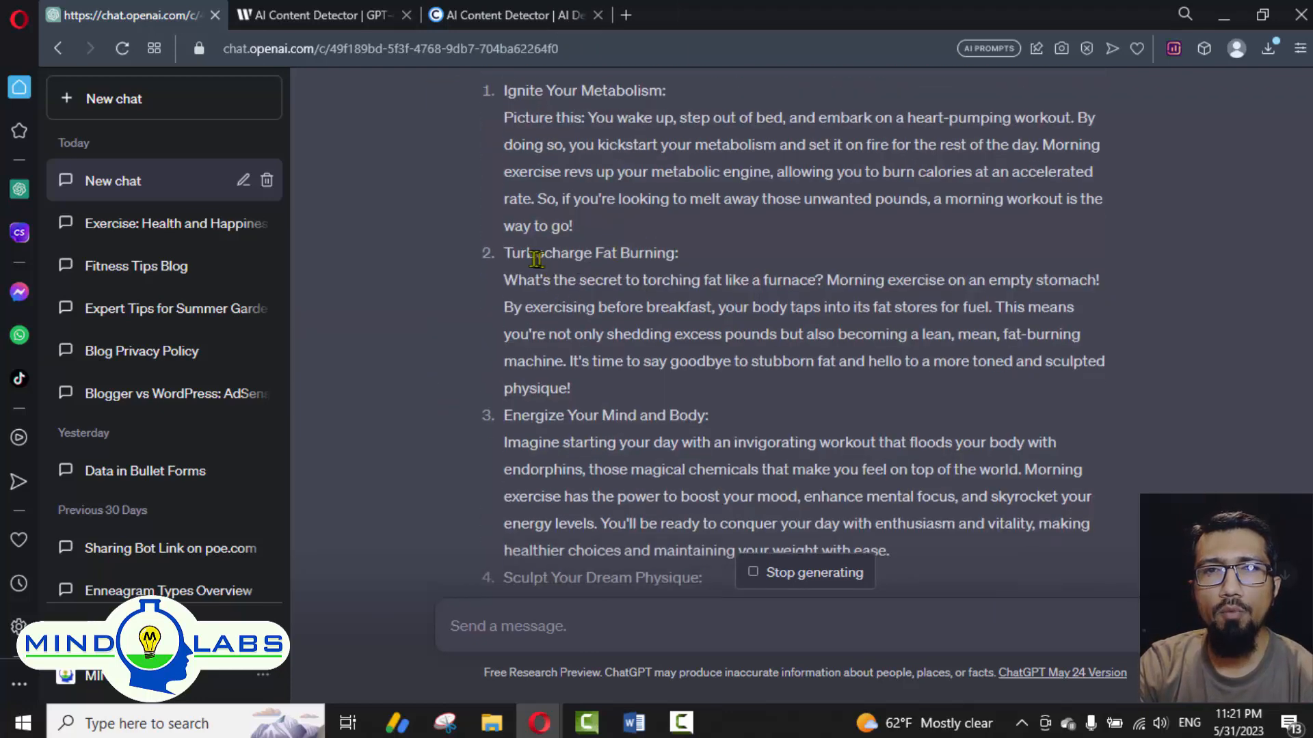
{"action": "left_click_drag", "start_coordinate": [536, 259], "coordinate": [678, 254]}
{"action": "scroll", "coordinate": [657, 321], "scroll_direction": "up", "scroll_amount": 4}
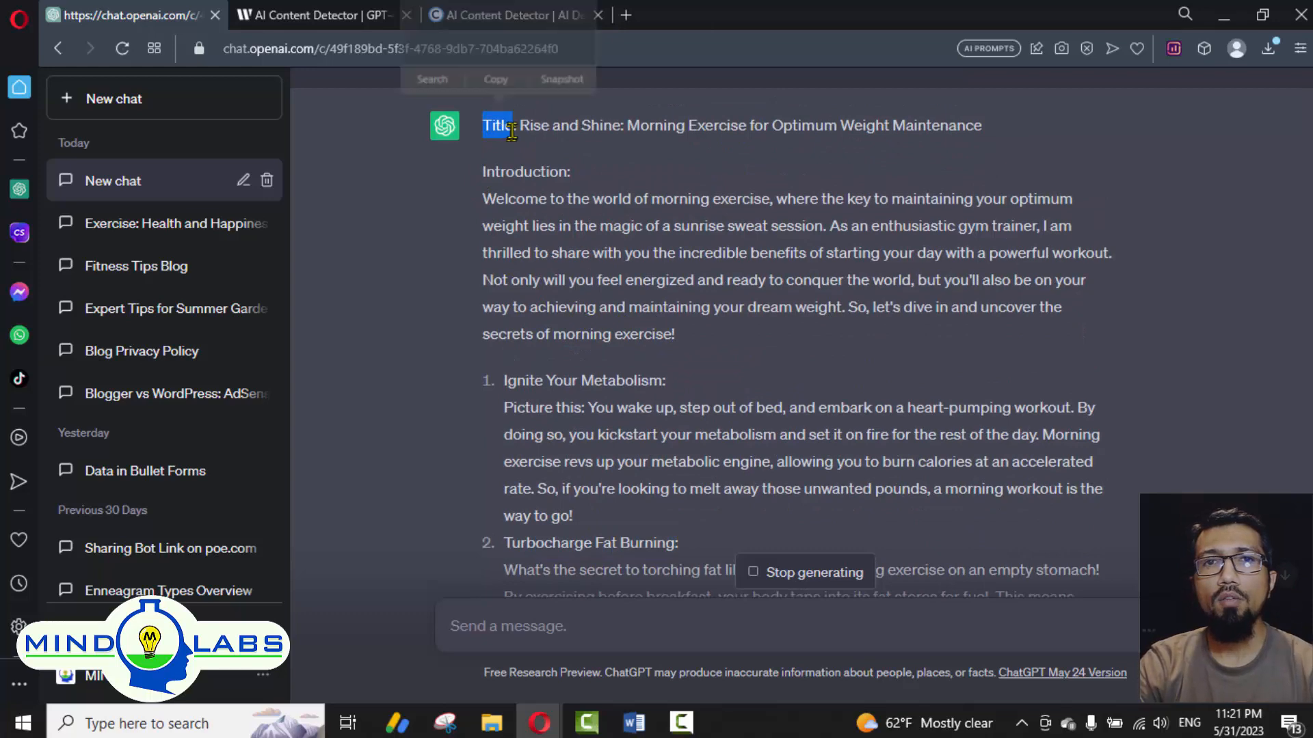
Step: Copy the new article from its title through the "Sculpt Your Dream Physique" section over the text in Writer's AI Content Detector
{"action": "left_click_drag", "start_coordinate": [518, 126], "coordinate": [612, 443]}
{"action": "scroll", "coordinate": [612, 443], "scroll_direction": "down", "scroll_amount": 8}
{"action": "scroll", "coordinate": [625, 454], "scroll_direction": "up", "scroll_amount": 5}
{"action": "scroll", "coordinate": [611, 443], "scroll_direction": "down", "scroll_amount": 2}
{"action": "left_click", "coordinate": [739, 448], "text": "shift"}
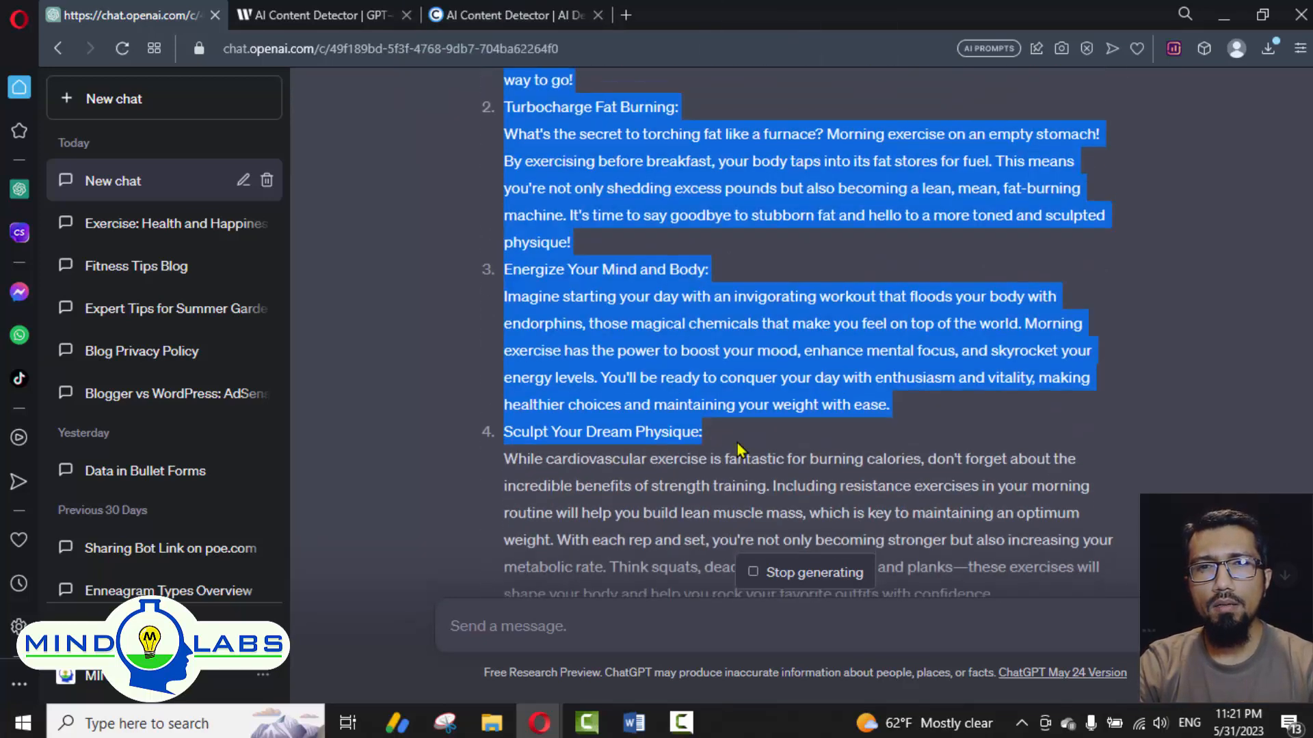
{"action": "scroll", "coordinate": [741, 448], "scroll_direction": "down", "scroll_amount": 4}
{"action": "left_click", "coordinate": [1002, 303], "text": "shift"}
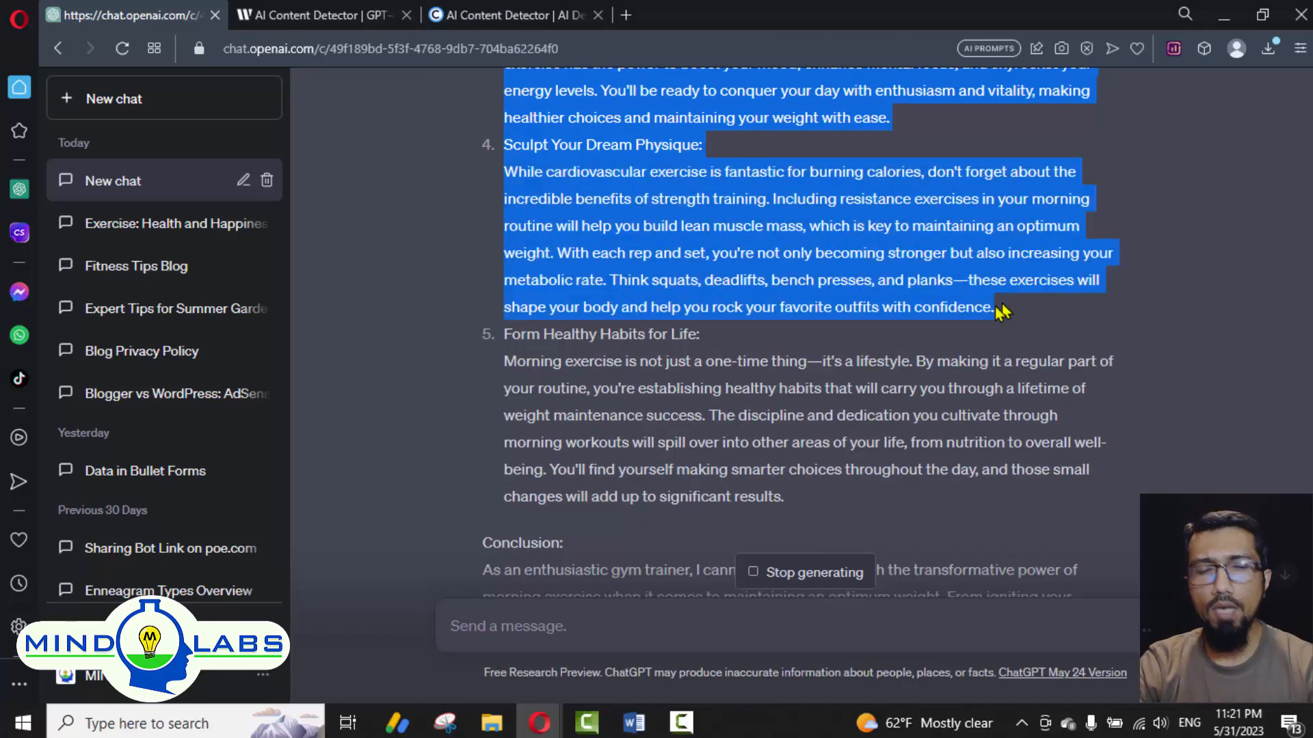
{"action": "left_click", "coordinate": [361, 12]}
{"action": "left_click", "coordinate": [471, 451]}
{"action": "key", "text": "ctrl+a"}
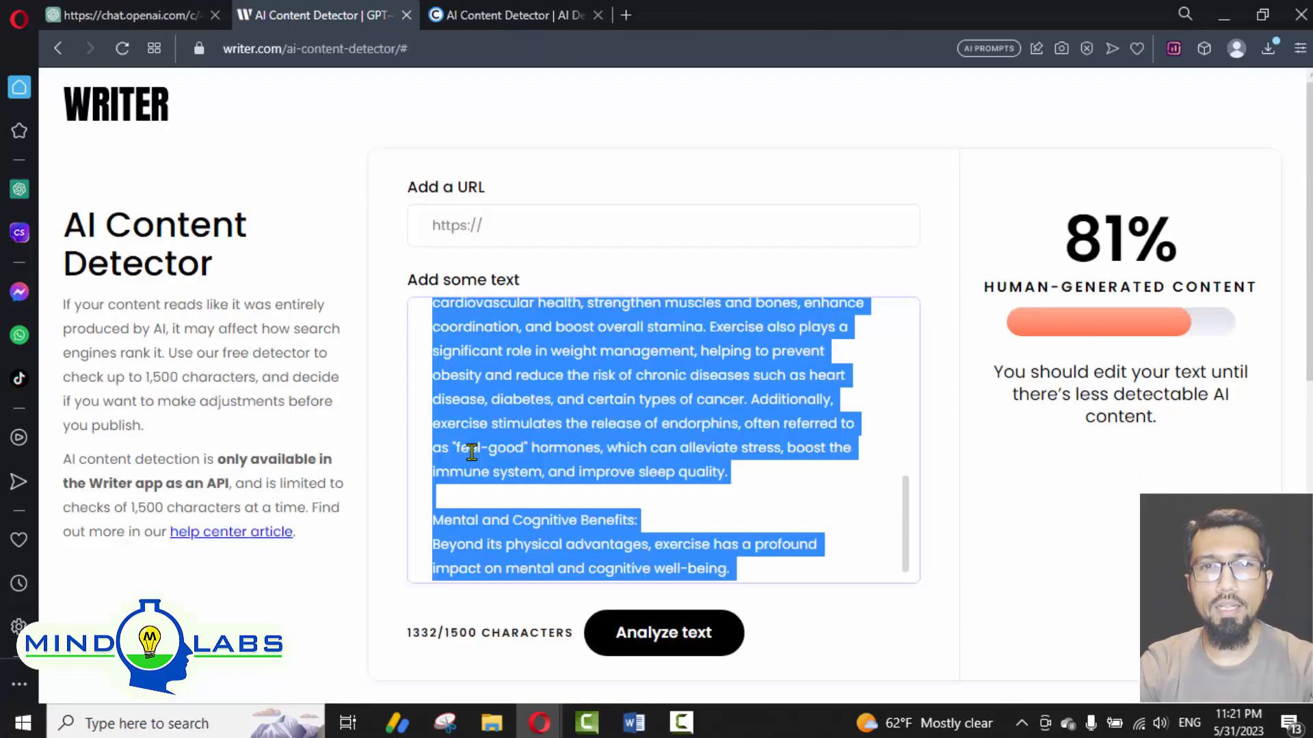
{"action": "key", "text": "ctrl+v"}
Step: Trim the pasted text to end at "Energize Your Mind and Body:", analyze it, and review the score and text
{"action": "mouse_move", "coordinate": [600, 574]}
{"action": "left_mouse_down"}
{"action": "mouse_move", "coordinate": [424, 387]}
{"action": "mouse_move", "coordinate": [419, 354]}
{"action": "left_mouse_up"}
{"action": "key", "text": "BackSpace"}
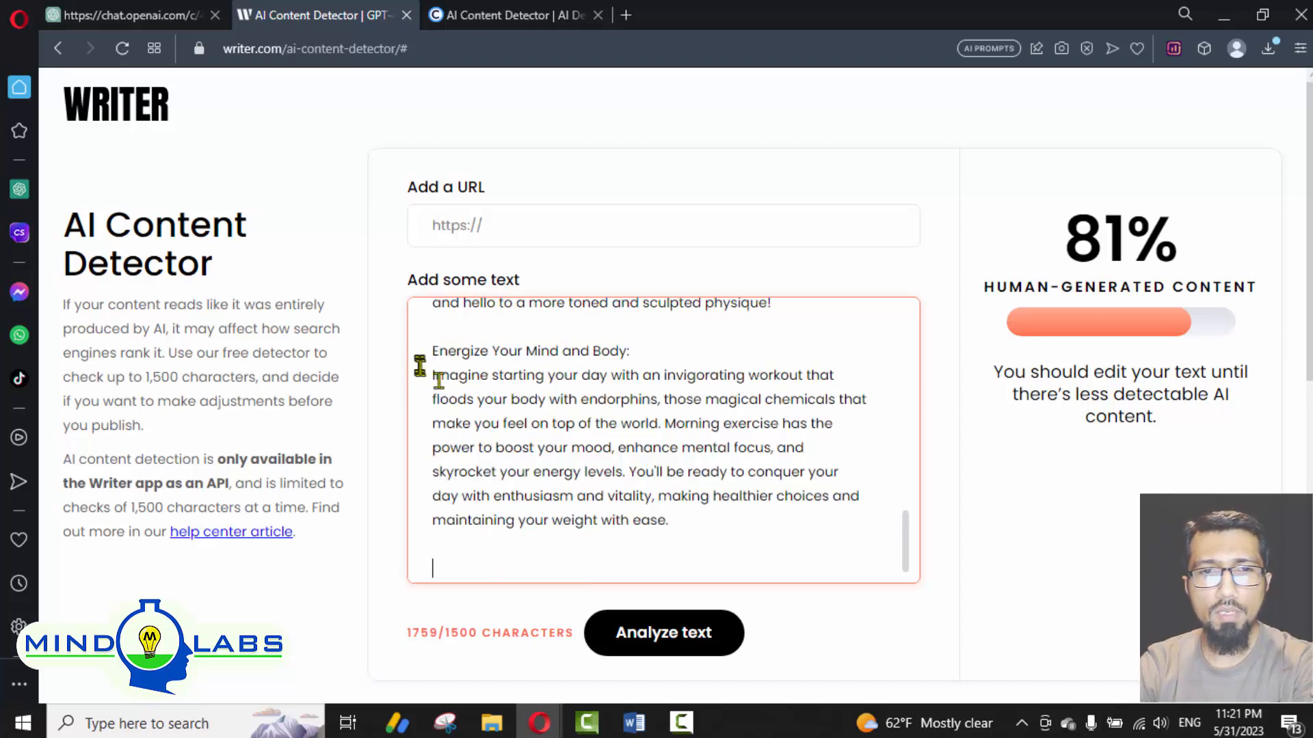
{"action": "left_click_drag", "start_coordinate": [527, 533], "coordinate": [358, 369]}
{"action": "key", "text": "BackSpace"}
{"action": "left_click", "coordinate": [358, 367]}
{"action": "left_click", "coordinate": [696, 655]}
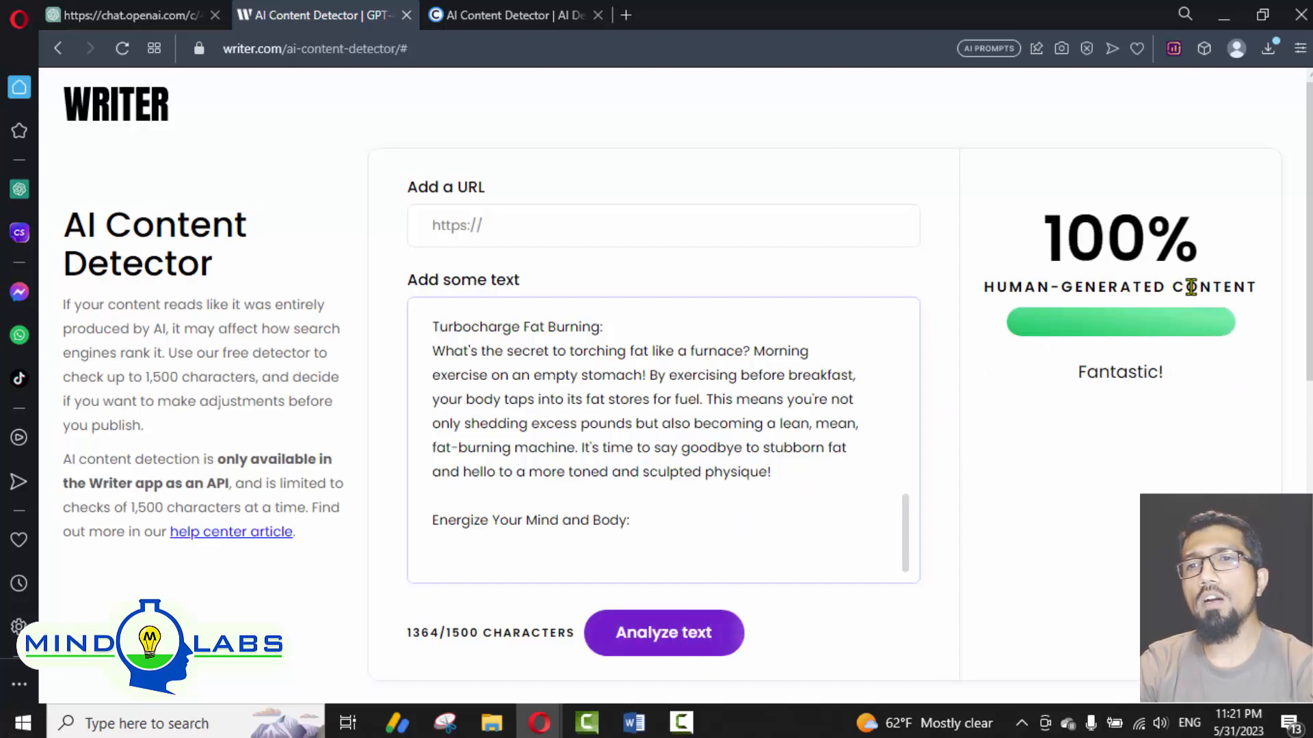
{"action": "scroll", "coordinate": [524, 444], "scroll_direction": "up", "scroll_amount": 10}
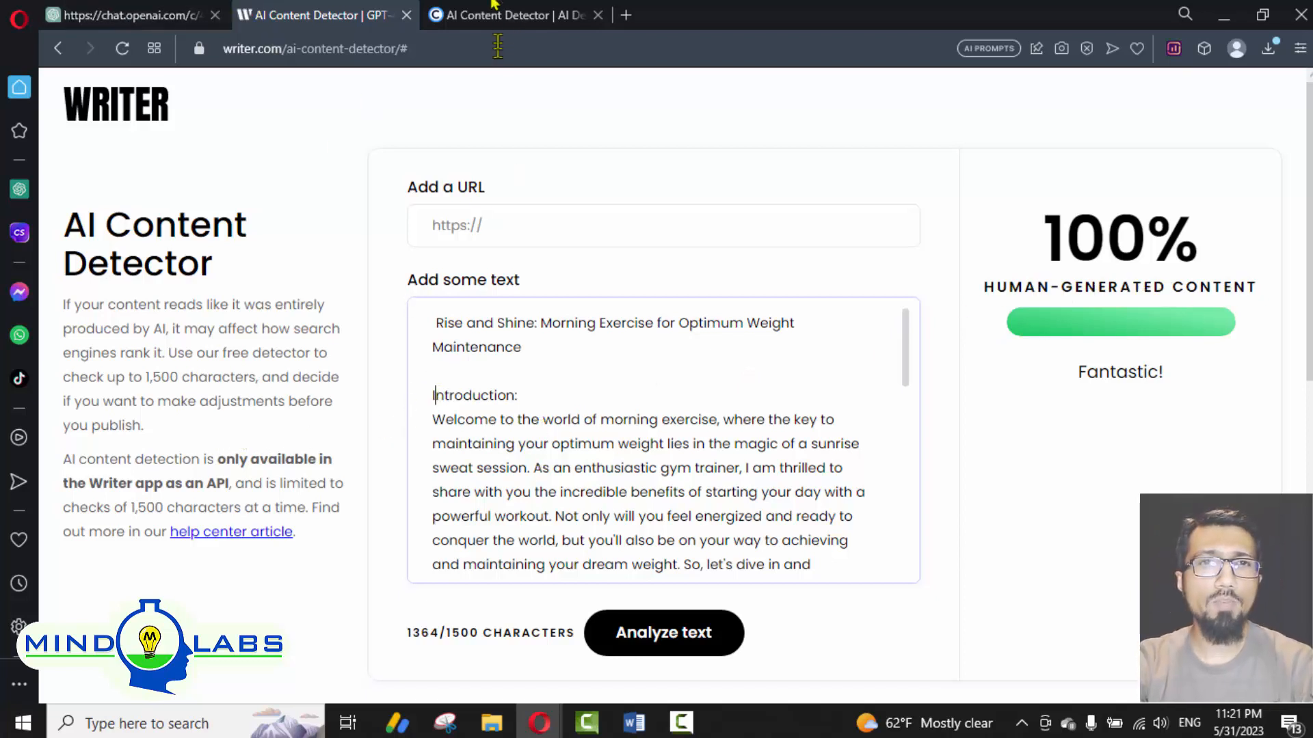
Step: Return to ChatGPT and copy the whole gym-trainer article from "Rise and Shine" to the end of its conclusion
{"action": "left_click", "coordinate": [129, 15]}
{"action": "scroll", "coordinate": [676, 407], "scroll_direction": "down", "scroll_amount": 2}
{"action": "scroll", "coordinate": [676, 408], "scroll_direction": "down", "scroll_amount": 2}
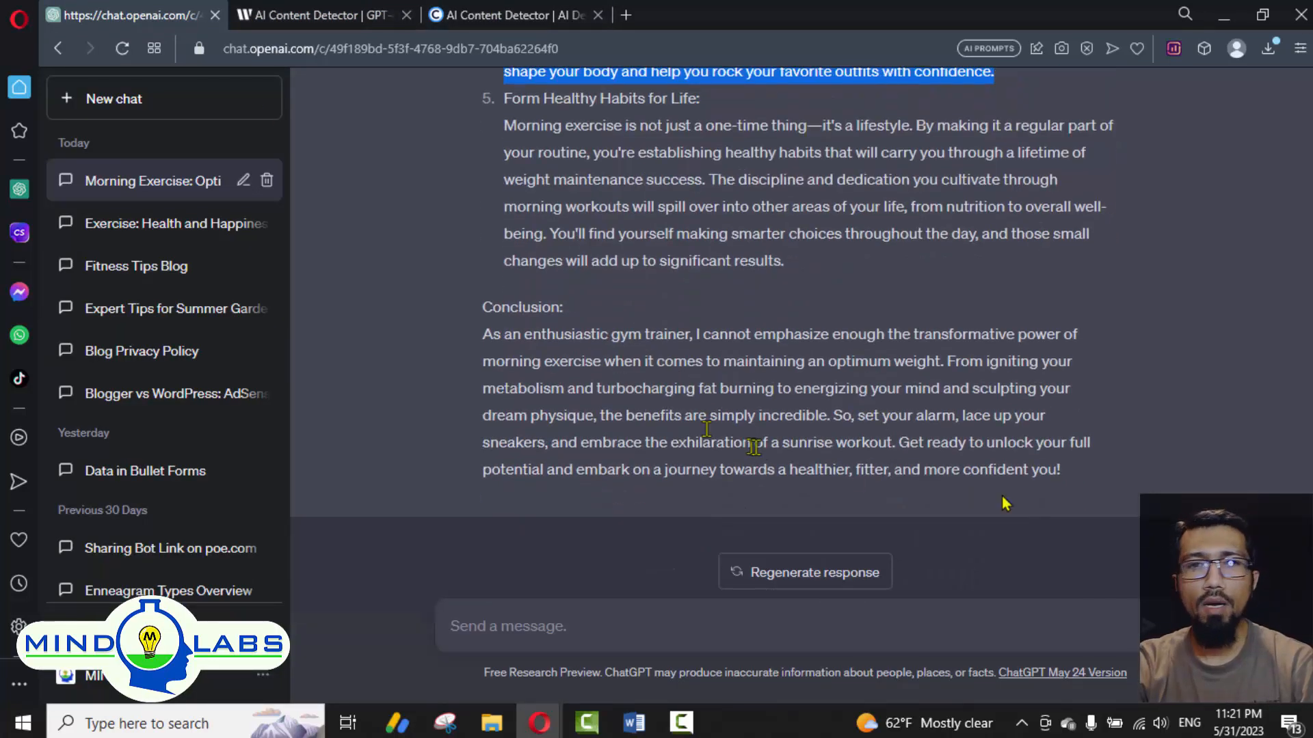
{"action": "left_click_drag", "start_coordinate": [1095, 476], "coordinate": [791, 336]}
{"action": "scroll", "coordinate": [791, 337], "scroll_direction": "up", "scroll_amount": 14}
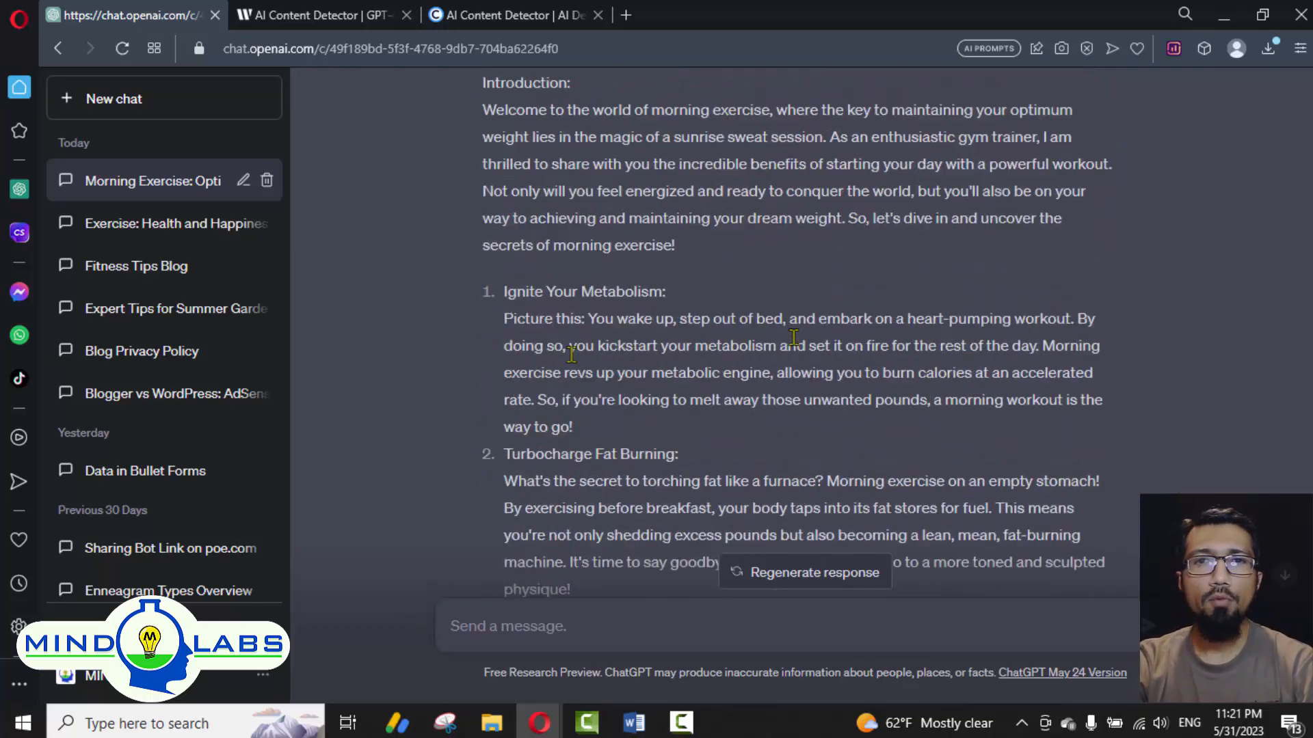
{"action": "scroll", "coordinate": [559, 352], "scroll_direction": "up", "scroll_amount": 3}
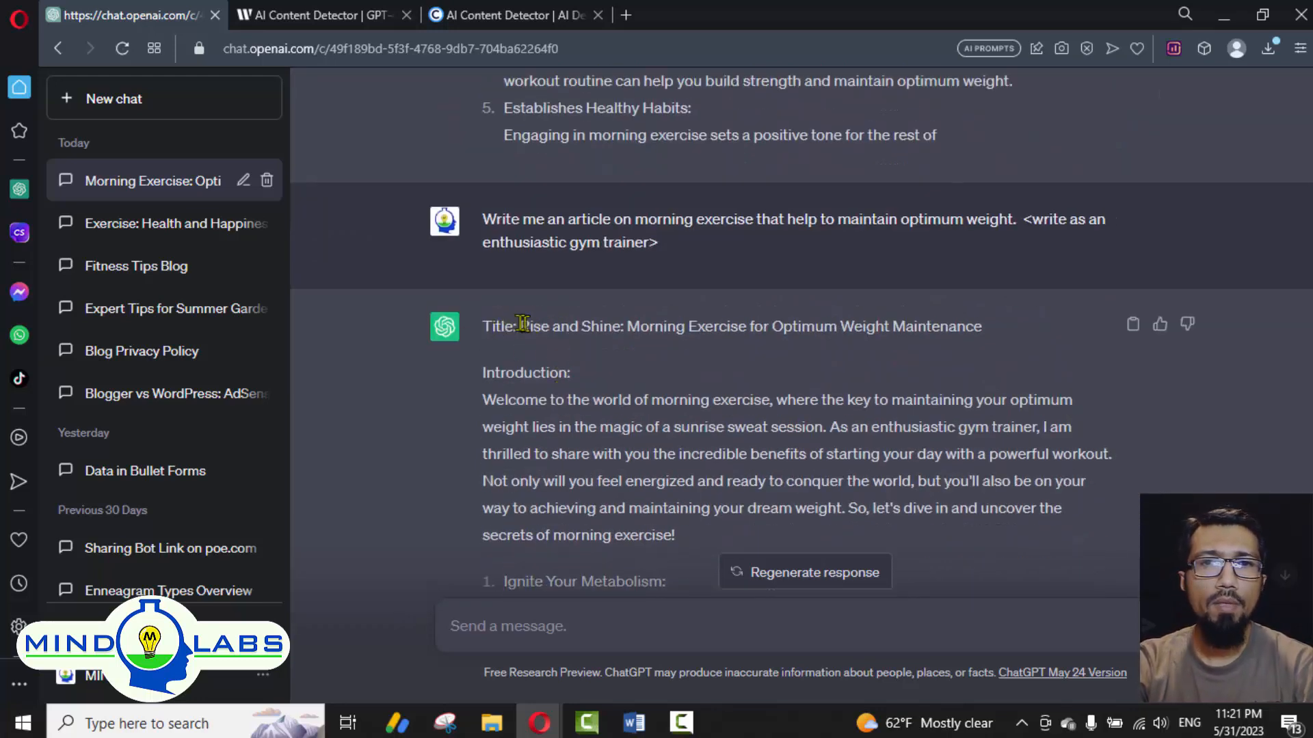
{"action": "left_click_drag", "start_coordinate": [523, 324], "coordinate": [522, 324]}
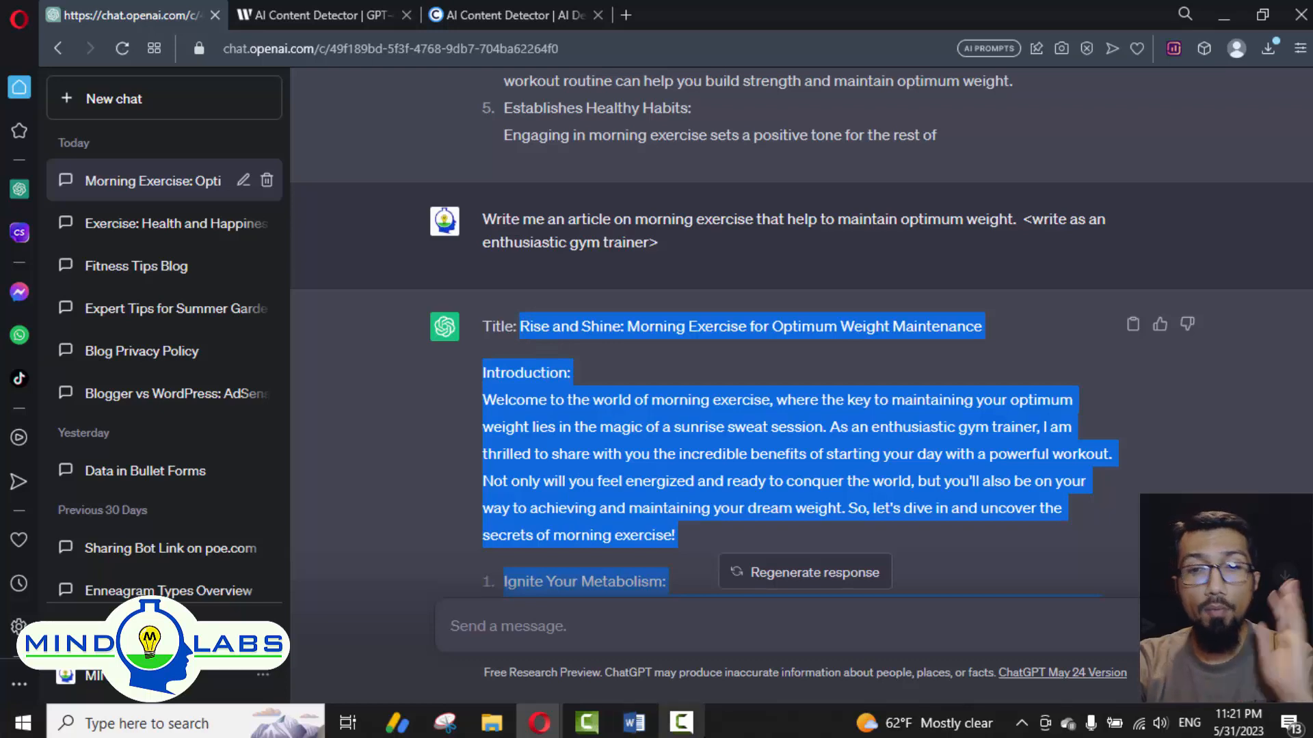
Step: Switch to Word and replace the FAQ text in the open document with the copied article, merging its formatting
{"action": "left_click", "coordinate": [634, 722]}
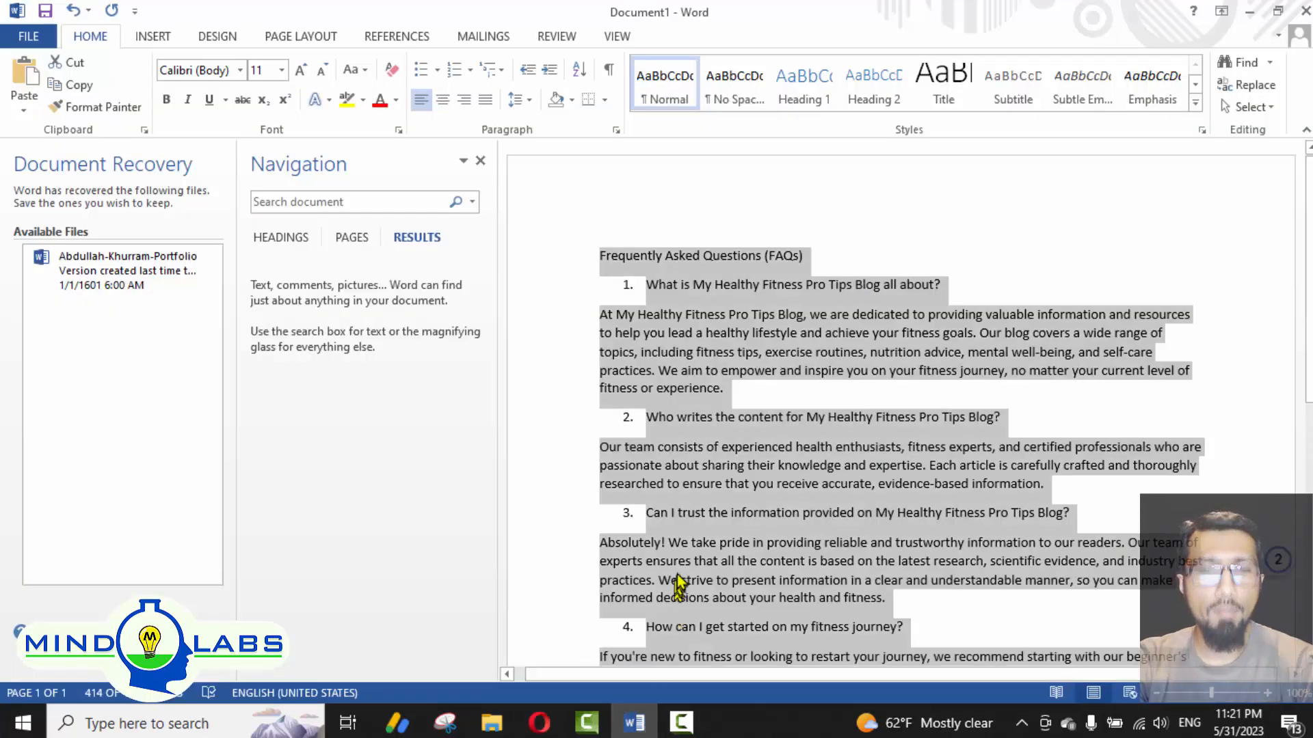
{"action": "key", "text": "ctrl+v"}
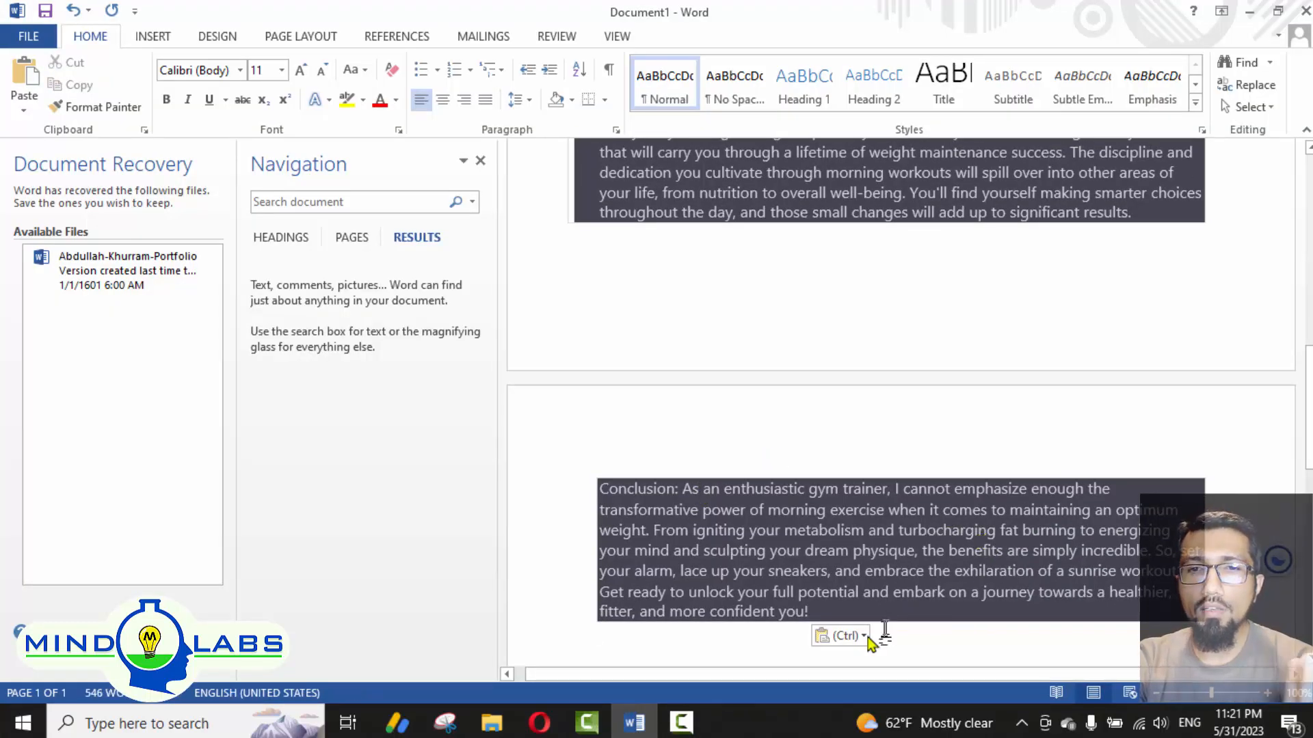
{"action": "left_click", "coordinate": [864, 637]}
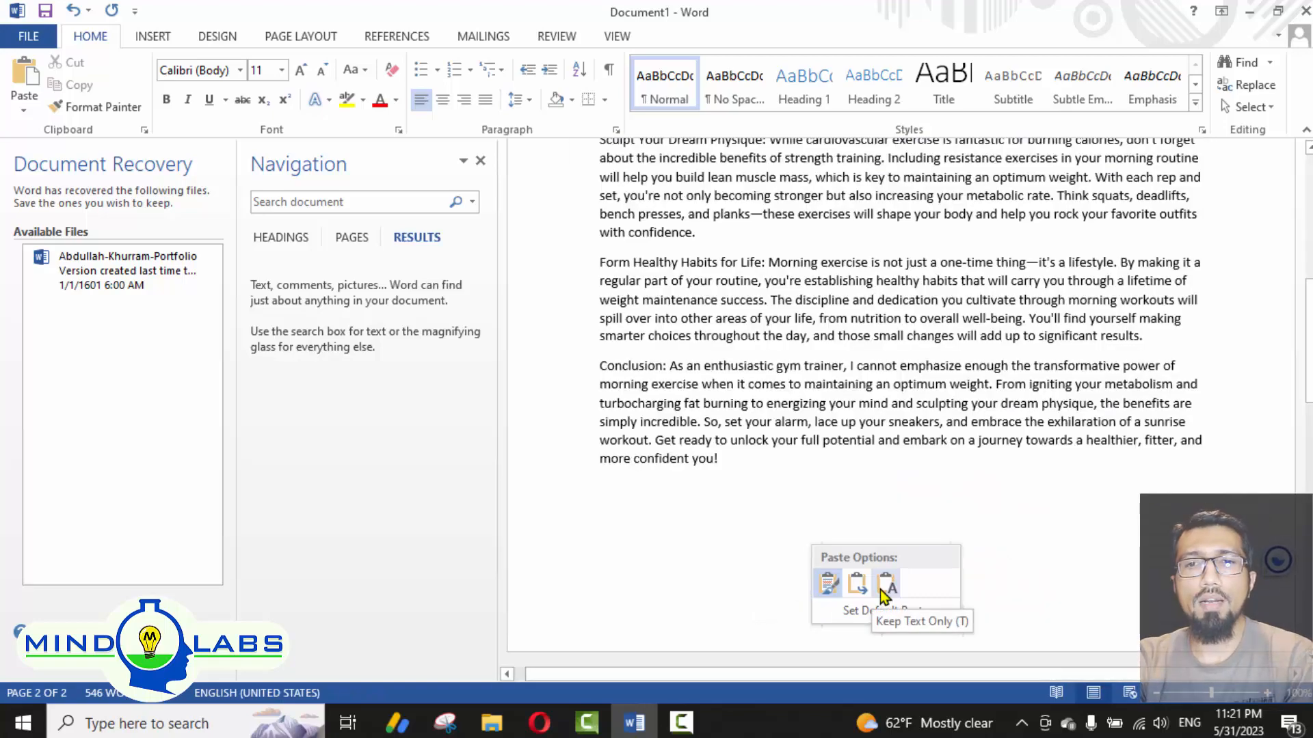
{"action": "left_click", "coordinate": [854, 583]}
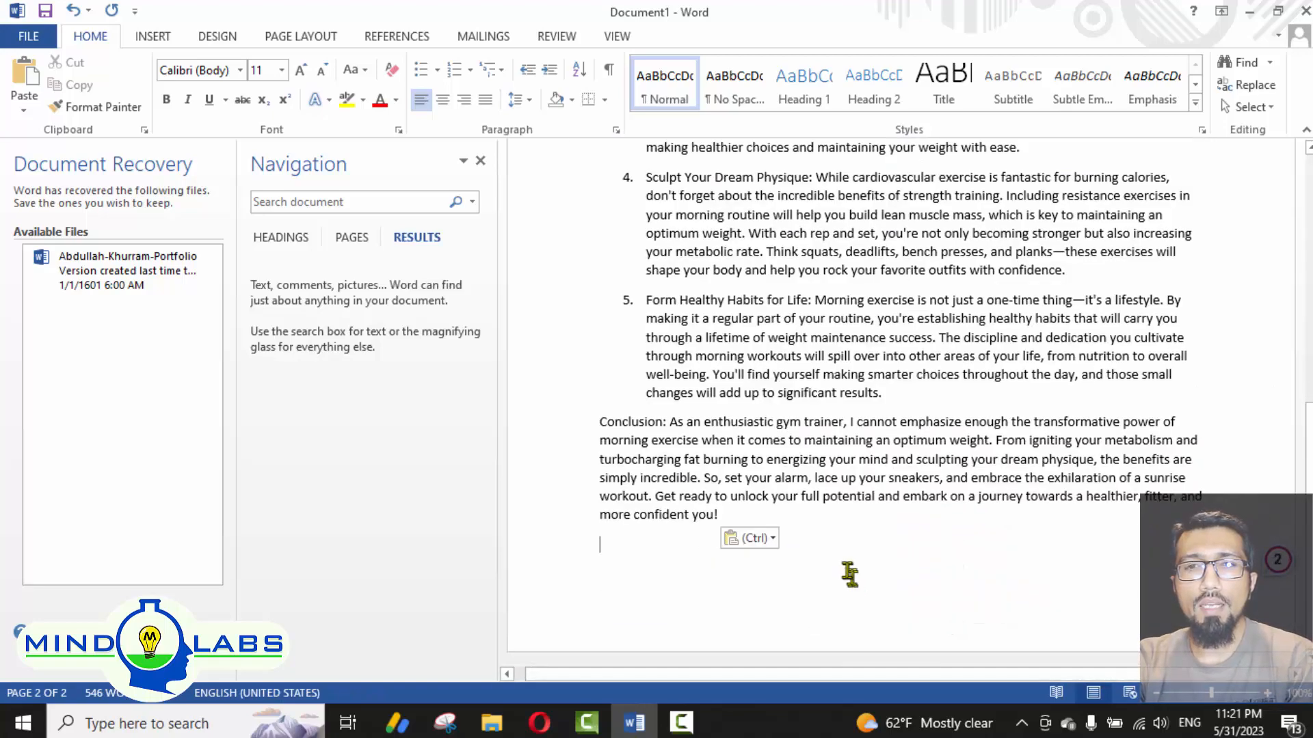
{"action": "scroll", "coordinate": [849, 575], "scroll_direction": "up", "scroll_amount": 6}
{"action": "scroll", "coordinate": [954, 543], "scroll_direction": "up", "scroll_amount": 4}
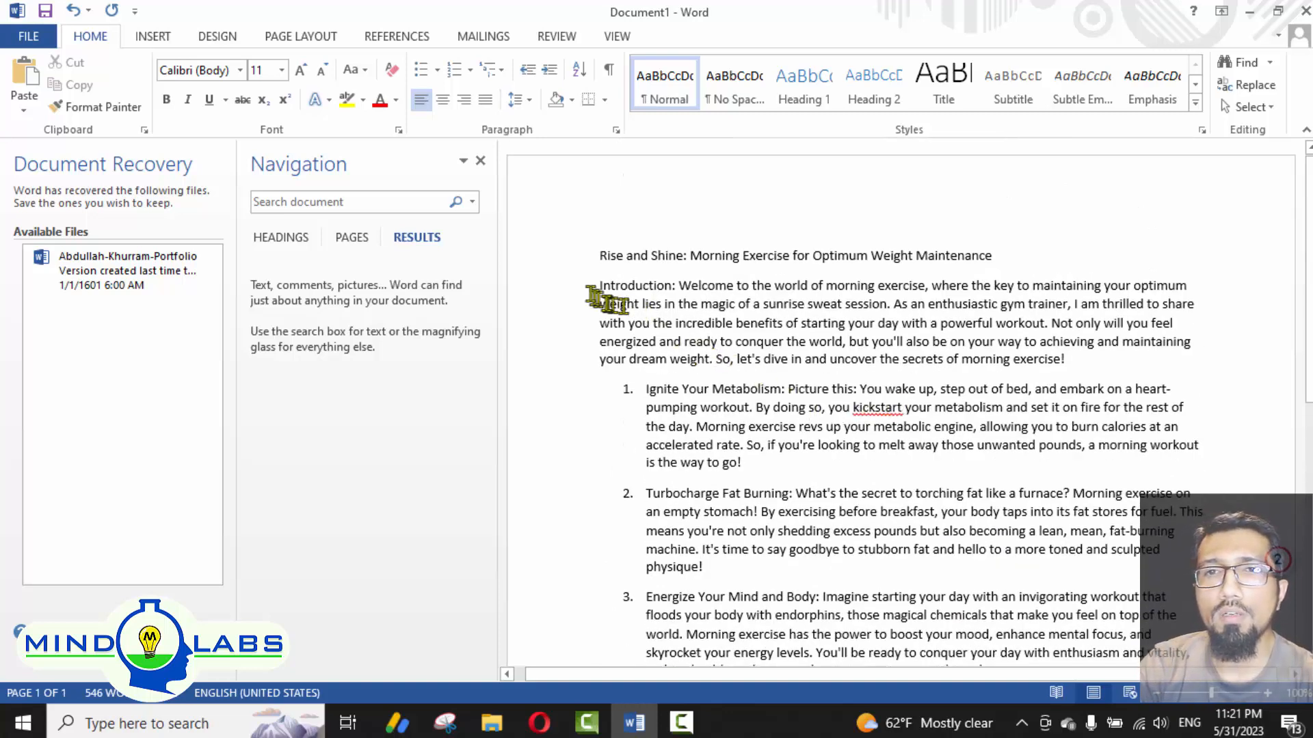
Step: Copy the entire article from Word into the body of the empty Blogger post
{"action": "key", "text": "ctrl+a"}
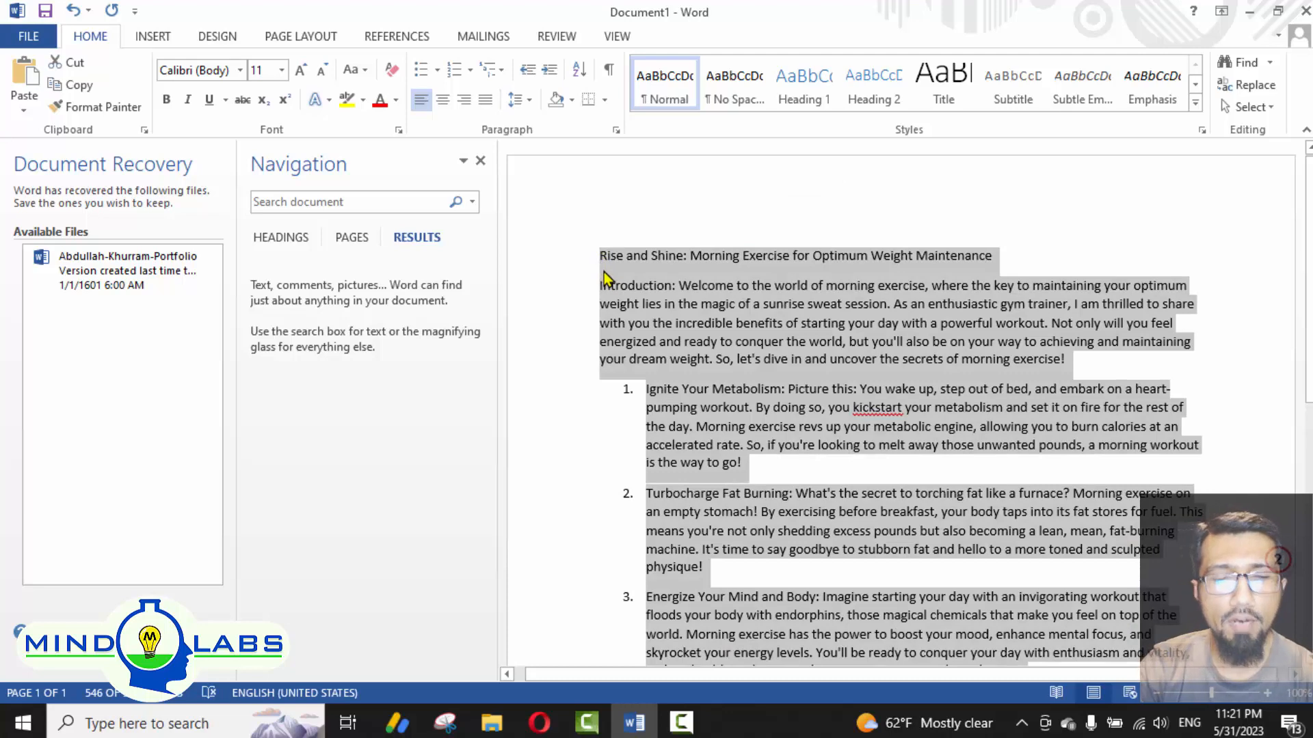
{"action": "key", "text": "alt+Tab"}
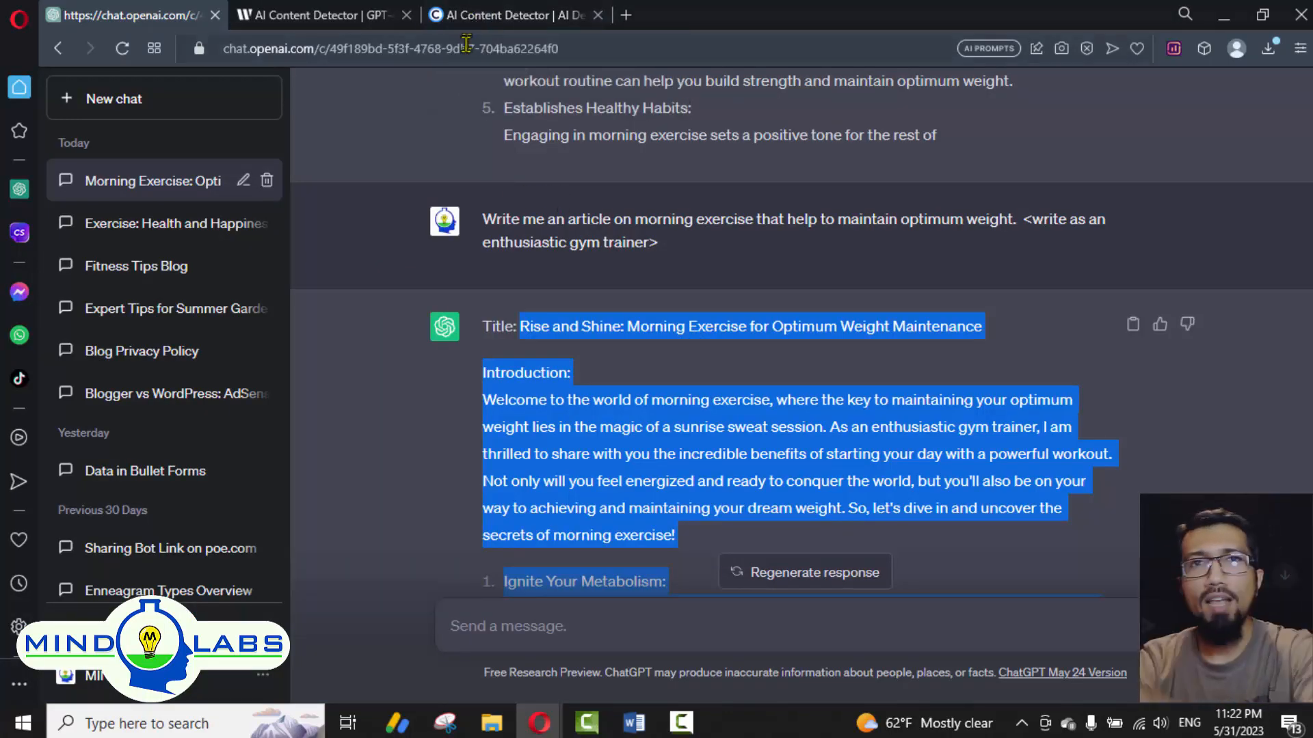
{"action": "left_click", "coordinate": [532, 726]}
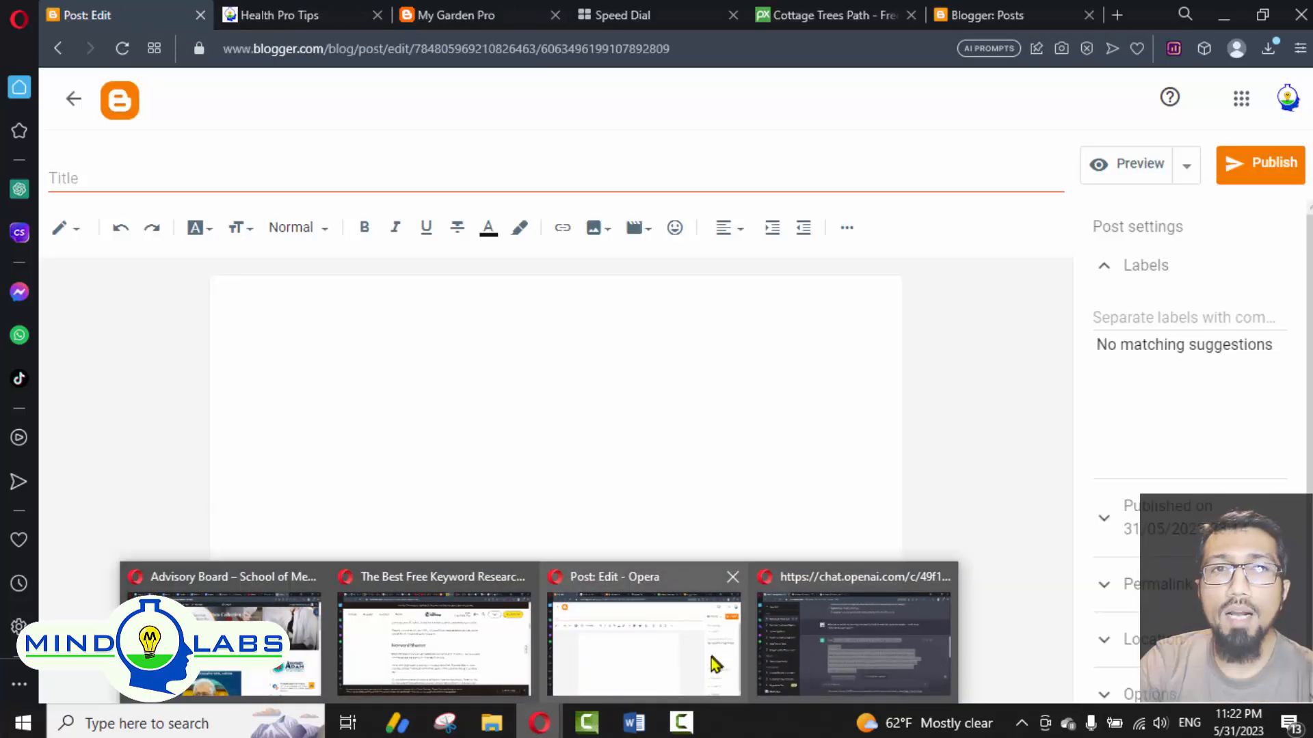
{"action": "left_click", "coordinate": [715, 663]}
{"action": "left_click", "coordinate": [363, 342]}
{"action": "key", "text": "ctrl+v"}
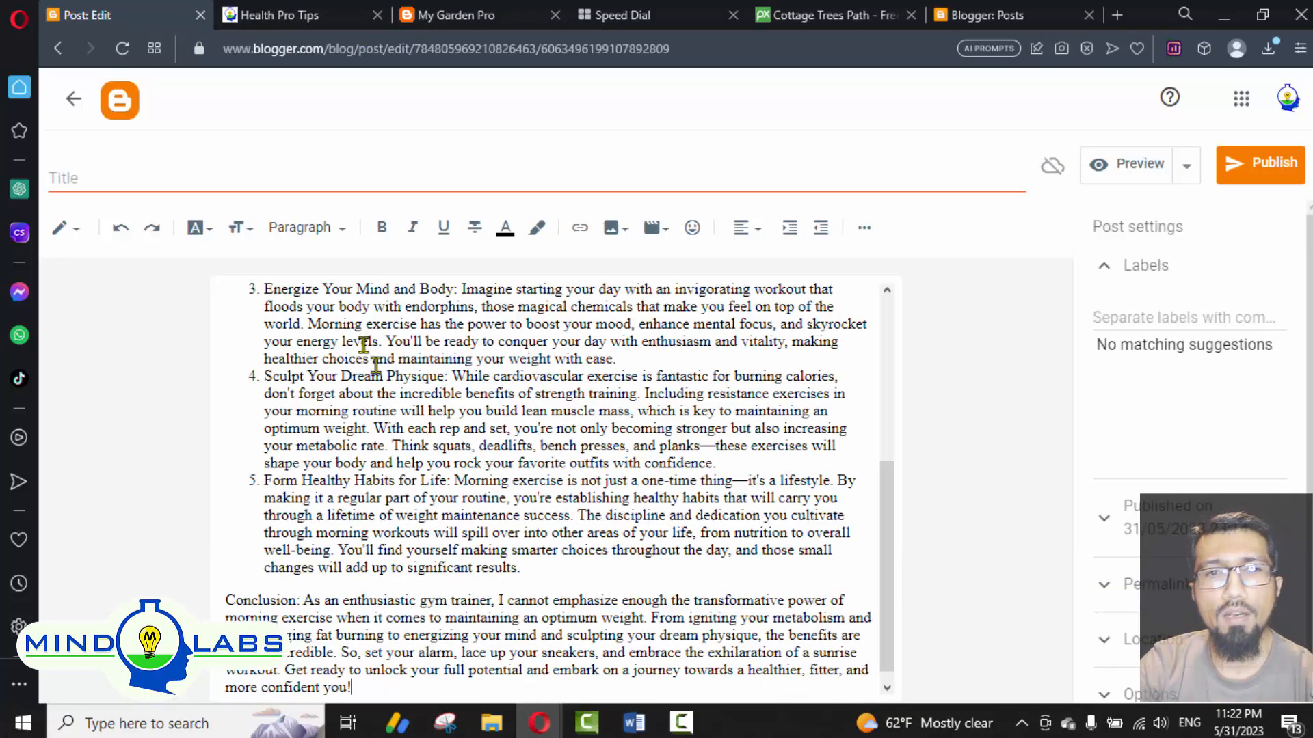
Step: Move "Rise and Shine: Morning Exercise for Optimum Weight Maintenance" from the body into the post title and delete the leftover blank line
{"action": "scroll", "coordinate": [367, 356], "scroll_direction": "up", "scroll_amount": 5}
{"action": "left_click_drag", "start_coordinate": [697, 301], "coordinate": [212, 282]}
{"action": "key", "text": "ctrl+x"}
{"action": "left_click", "coordinate": [165, 177]}
{"action": "key", "text": "ctrl+v"}
{"action": "left_click", "coordinate": [227, 328]}
{"action": "key", "text": "BackSpace"}
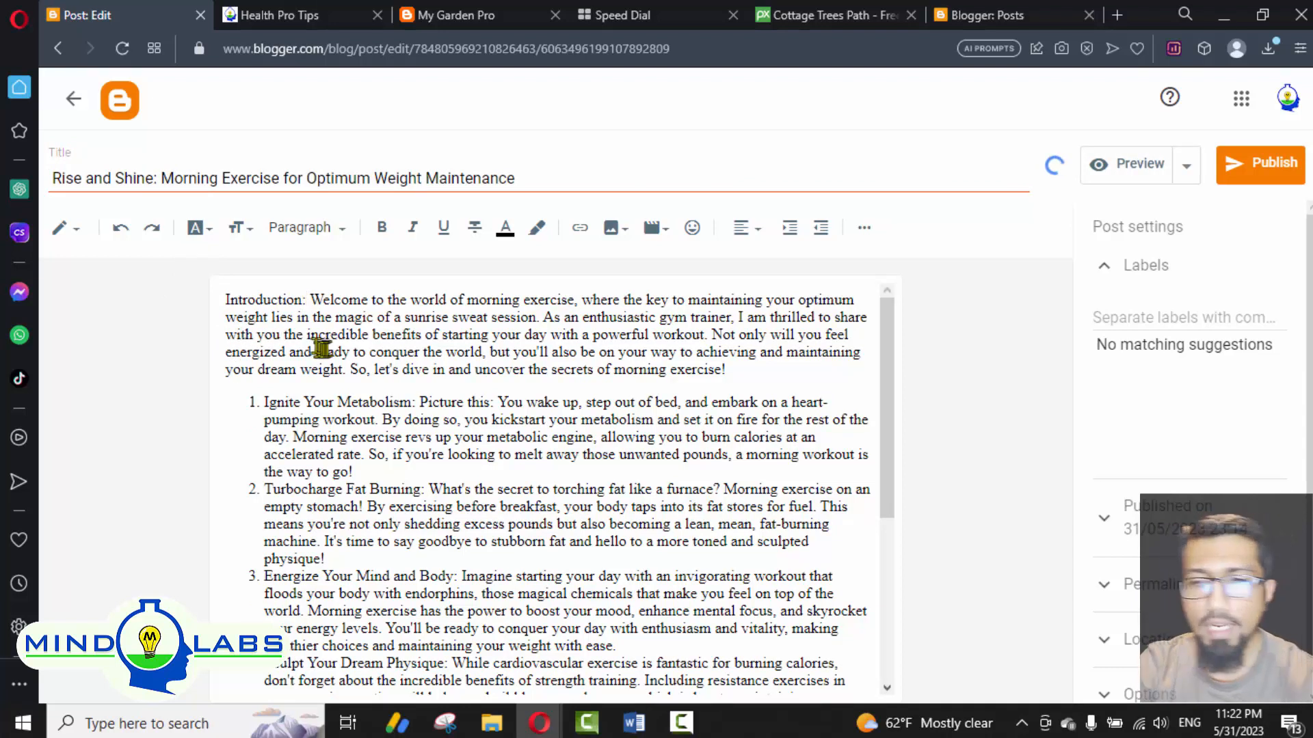
Step: Put "Introduction:" on its own line above the opening paragraph and format it as Heading
{"action": "left_click", "coordinate": [308, 300]}
{"action": "key", "text": "Return"}
{"action": "left_click_drag", "start_coordinate": [329, 301], "coordinate": [153, 284]}
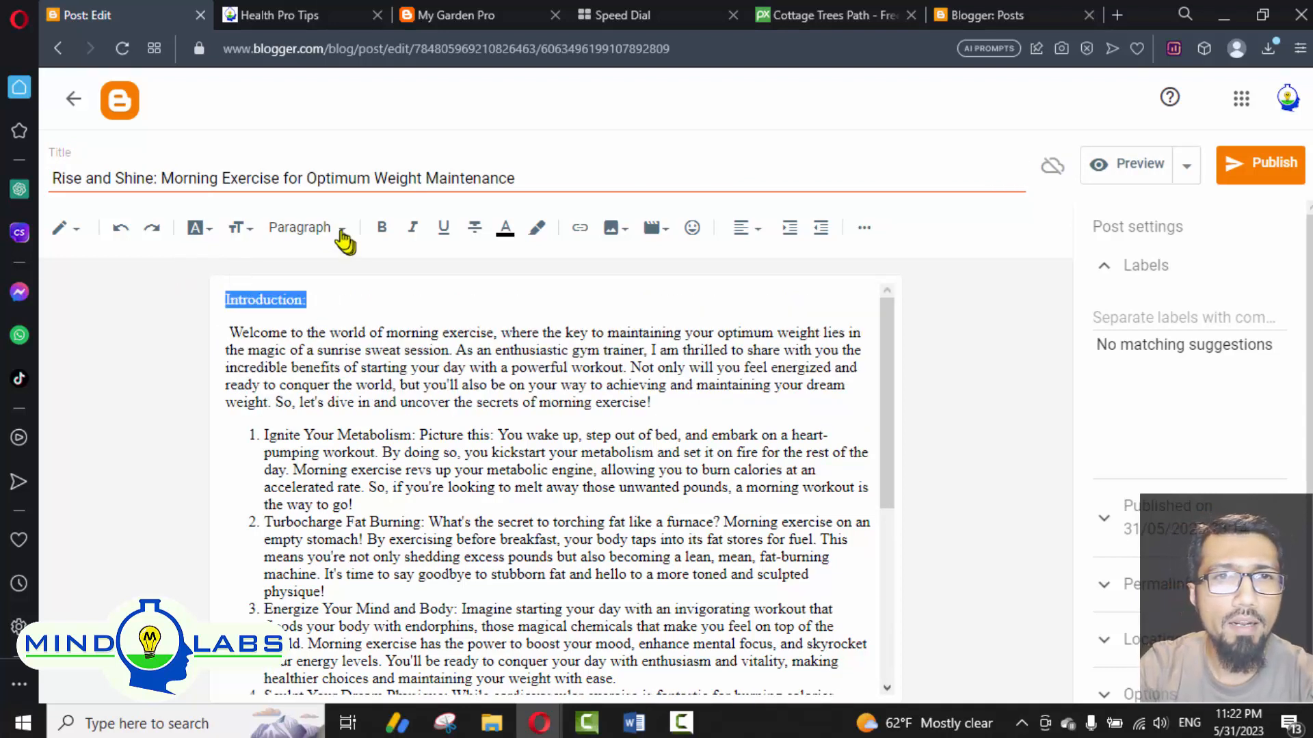
{"action": "left_click", "coordinate": [254, 230]}
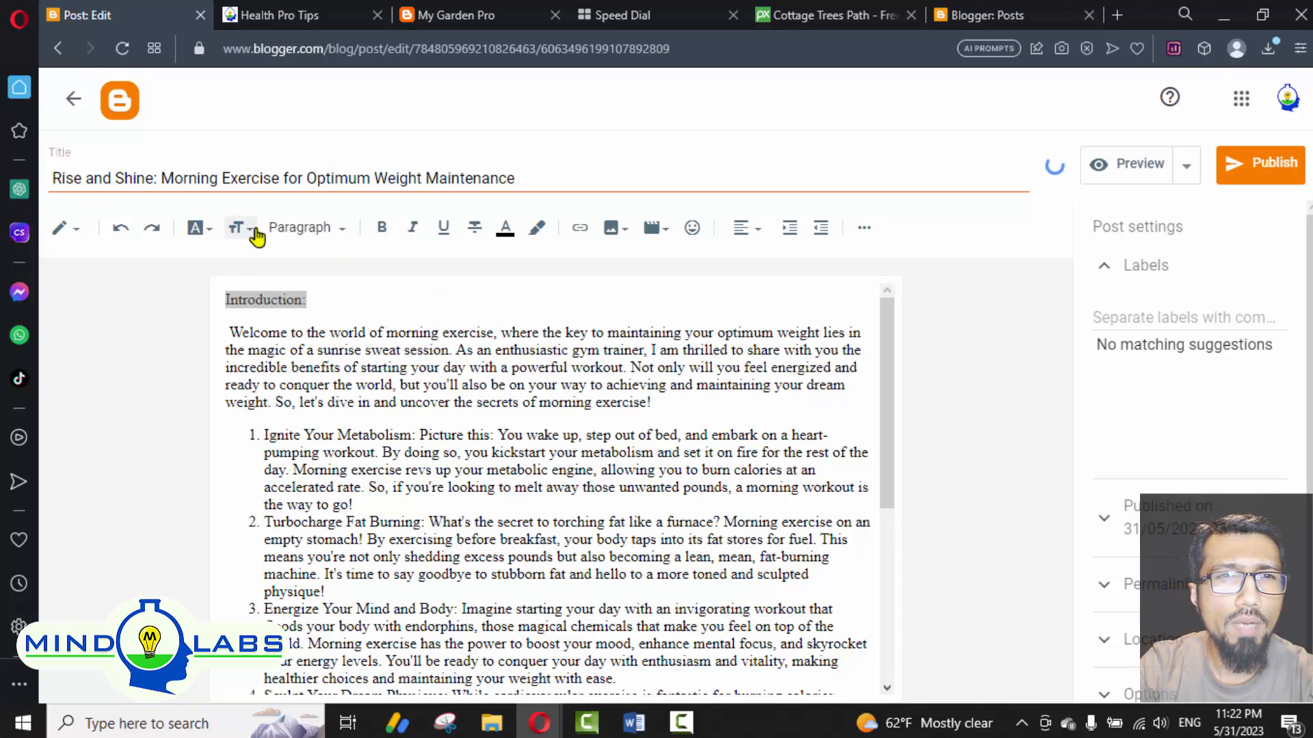
{"action": "left_click", "coordinate": [320, 227]}
{"action": "left_click", "coordinate": [335, 232]}
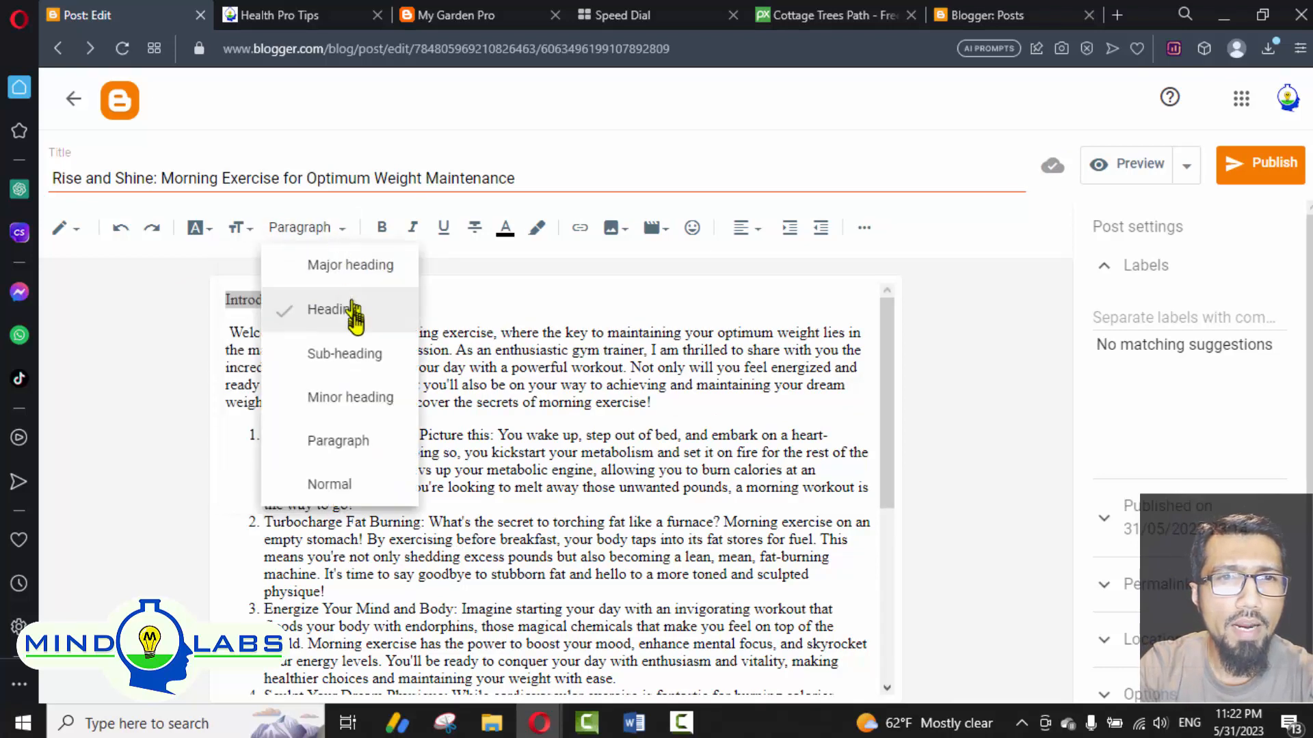
{"action": "left_click", "coordinate": [348, 228]}
Step: Split "Ignite Your Metabolism:" onto its own line, separate from the paragraph beginning "Picture this"
{"action": "scroll", "coordinate": [385, 386], "scroll_direction": "down", "scroll_amount": 1}
{"action": "scroll", "coordinate": [385, 386], "scroll_direction": "down", "scroll_amount": 5}
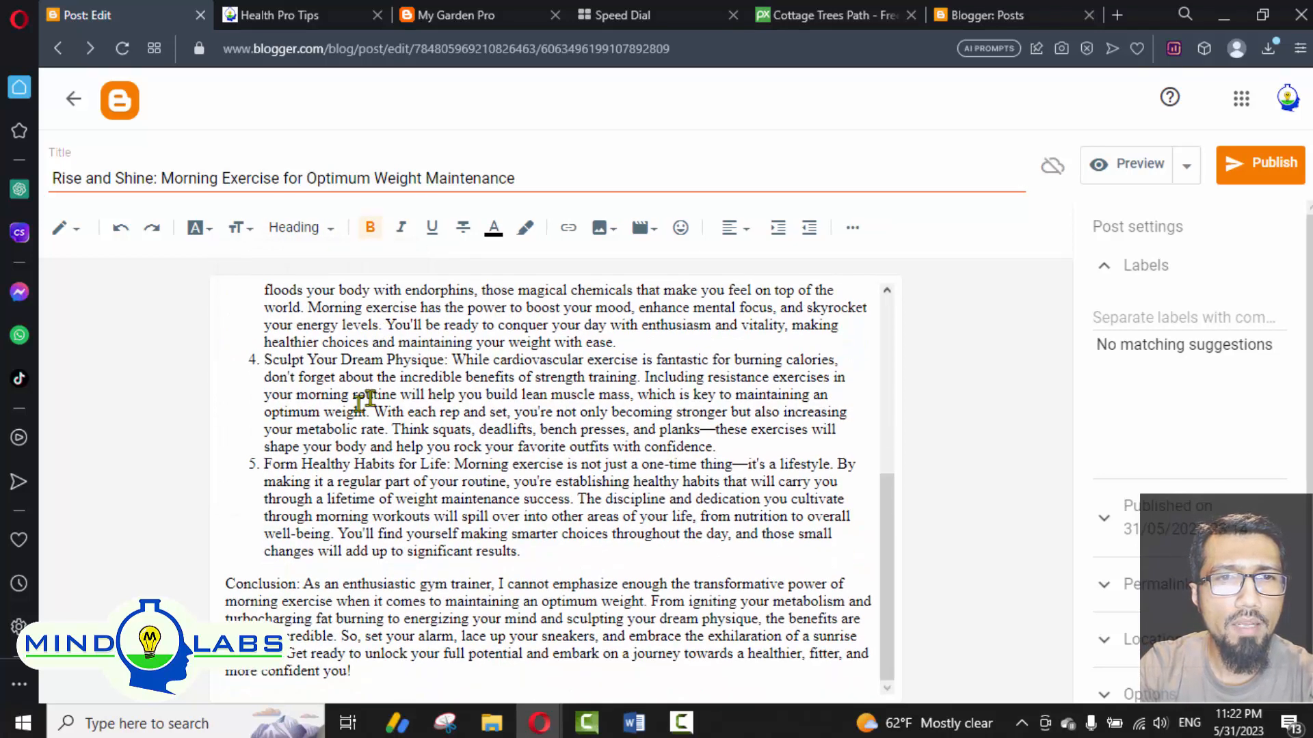
{"action": "scroll", "coordinate": [282, 510], "scroll_direction": "up", "scroll_amount": 5}
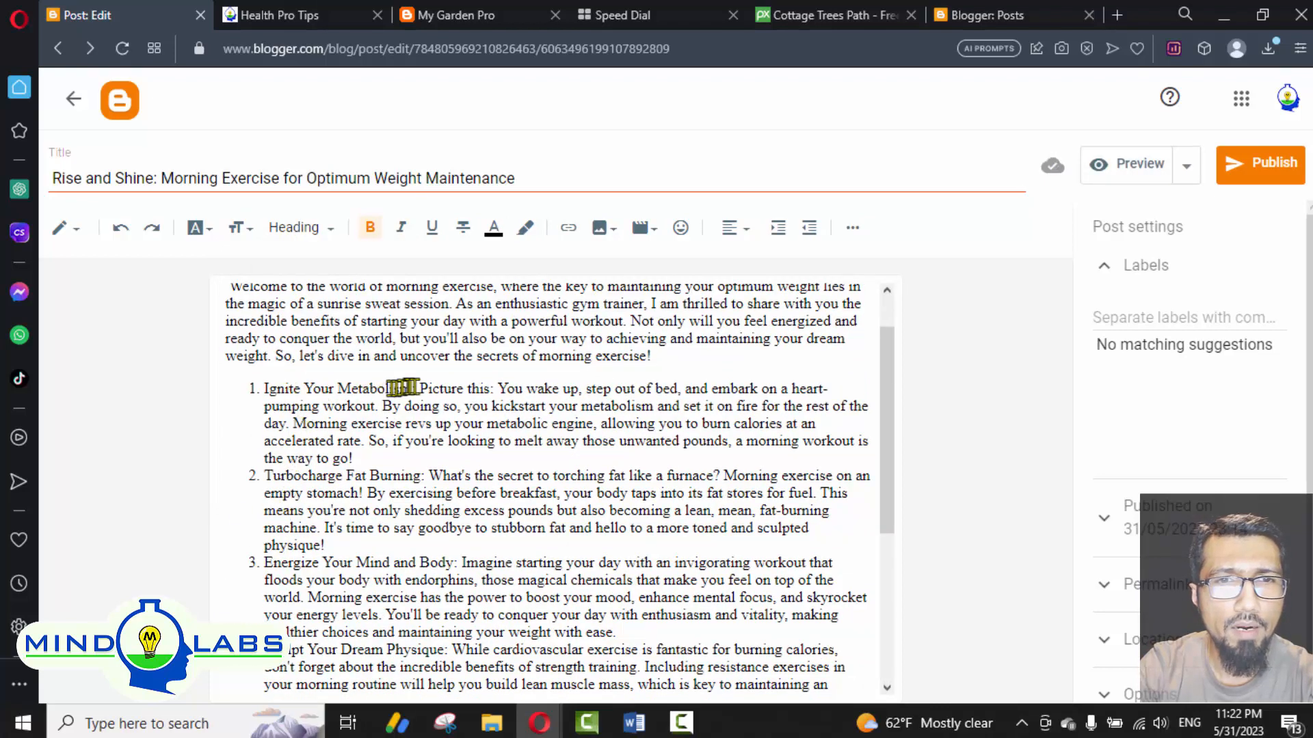
{"action": "left_click_drag", "start_coordinate": [415, 387], "coordinate": [226, 380]}
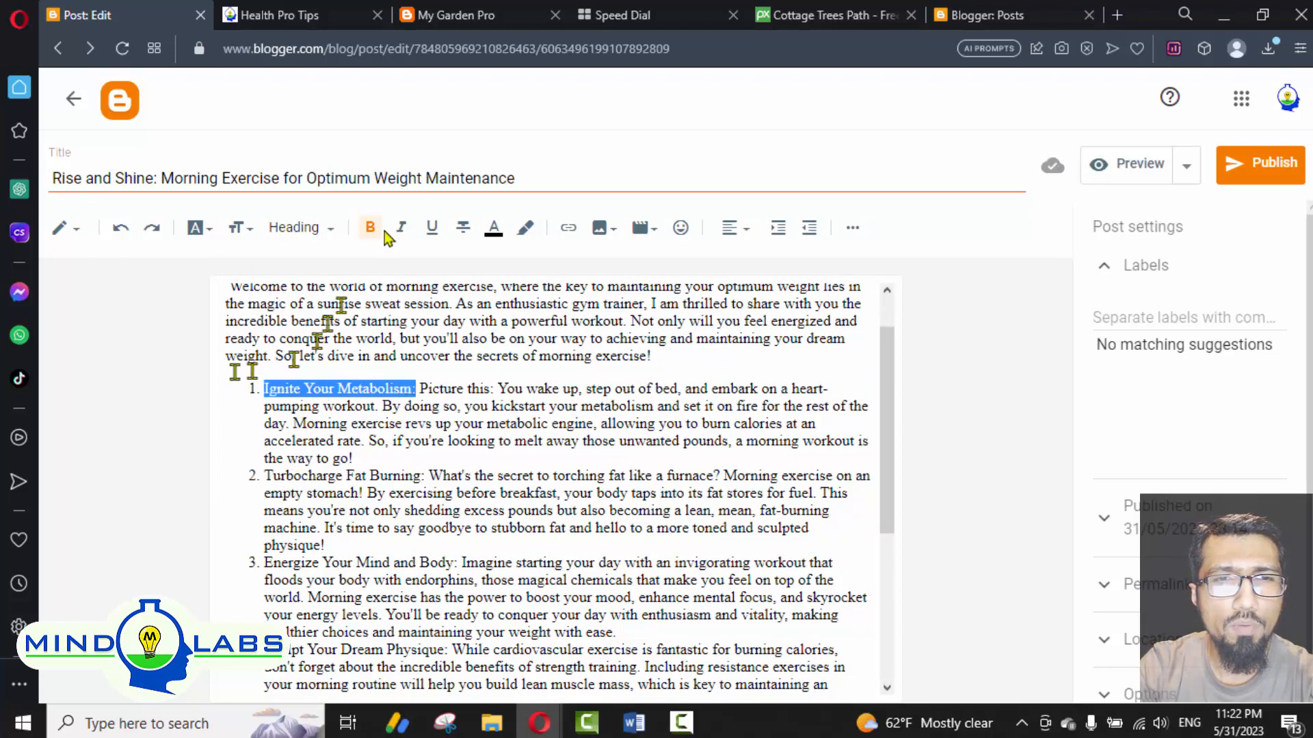
{"action": "left_click", "coordinate": [418, 388]}
{"action": "key", "text": "Return"}
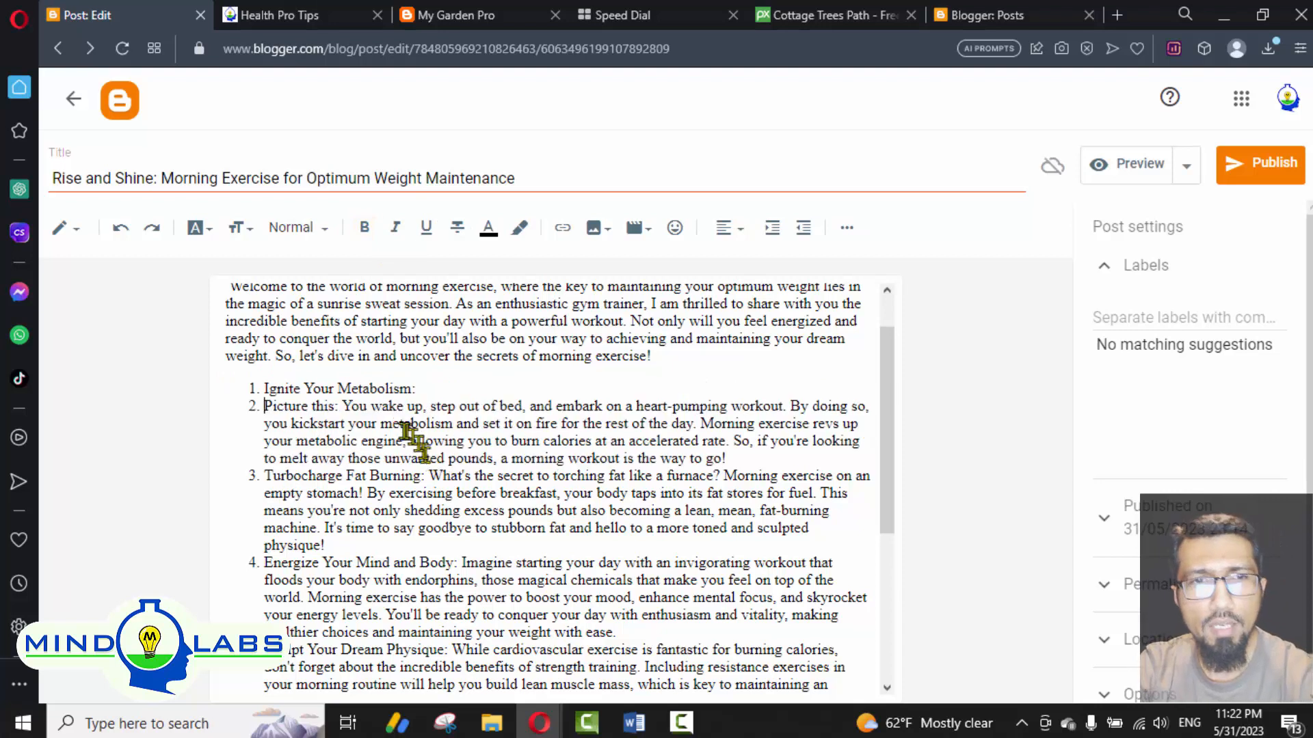
Step: Try to format only "Ignite Your Metabolism:" as Sub-heading in the first numbered item
{"action": "key", "text": "BackSpace"}
{"action": "key", "text": "Return"}
{"action": "key", "text": "Return"}
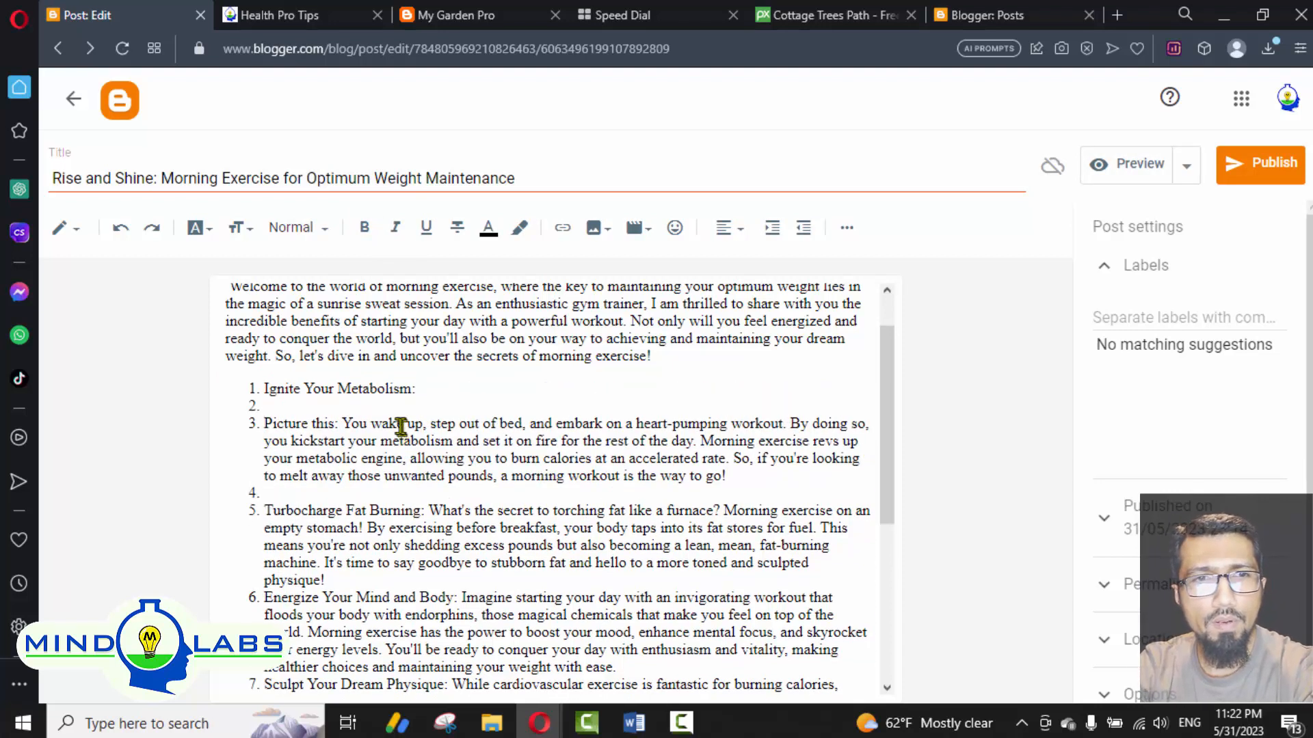
{"action": "key", "text": "BackSpace"}
{"action": "key", "text": "BackSpace"}
{"action": "left_click_drag", "start_coordinate": [418, 390], "coordinate": [263, 389]}
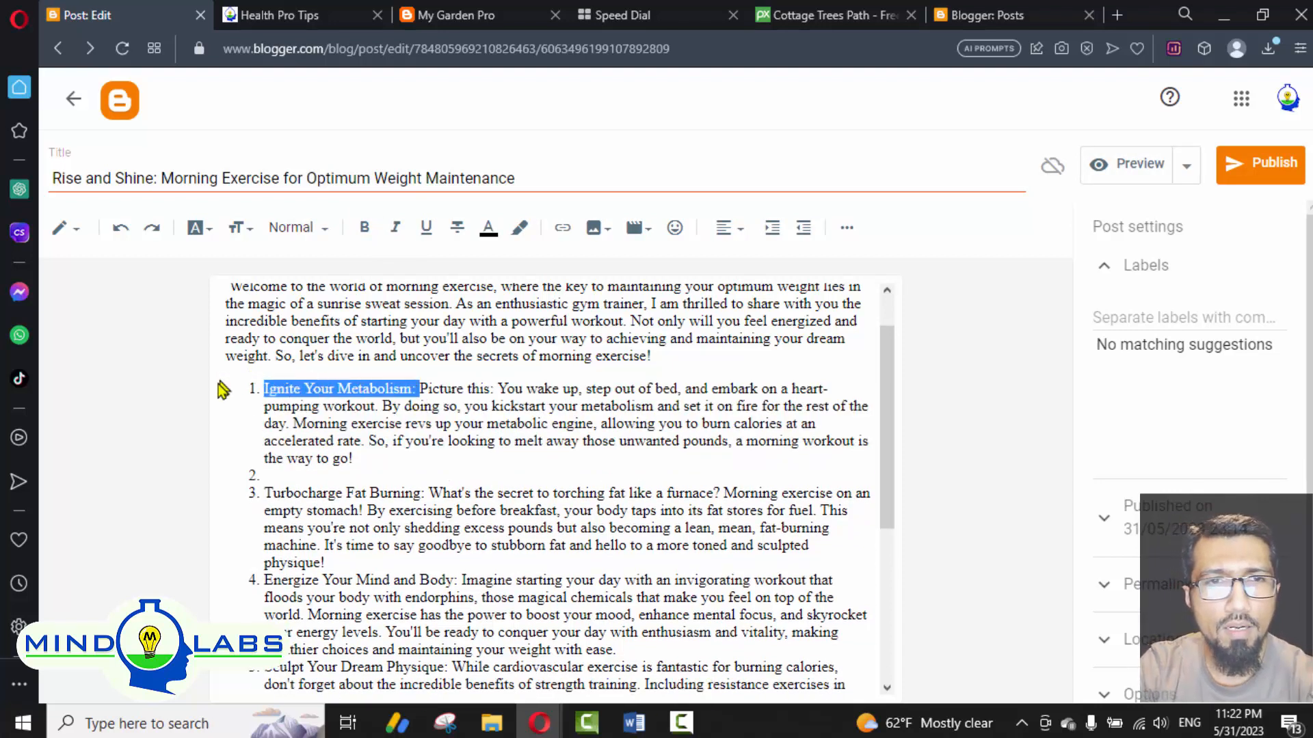
{"action": "left_click", "coordinate": [325, 232]}
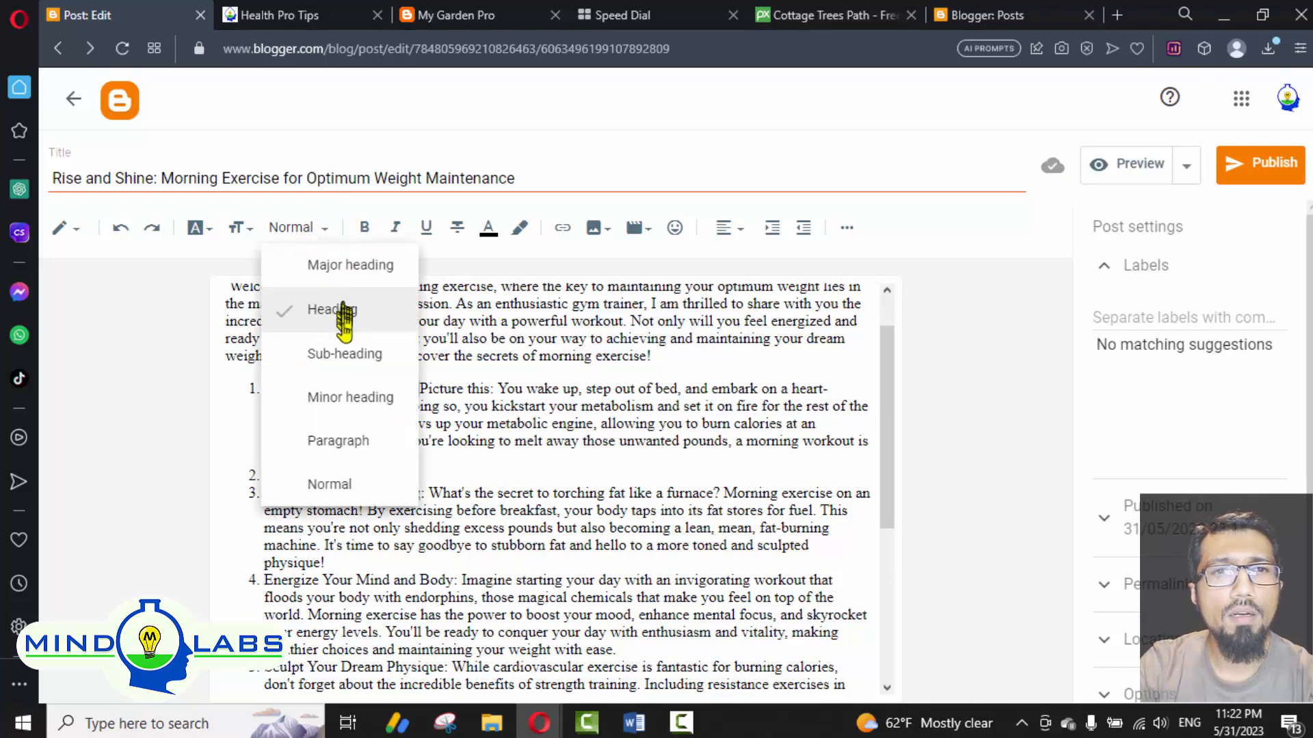
{"action": "left_click", "coordinate": [340, 351]}
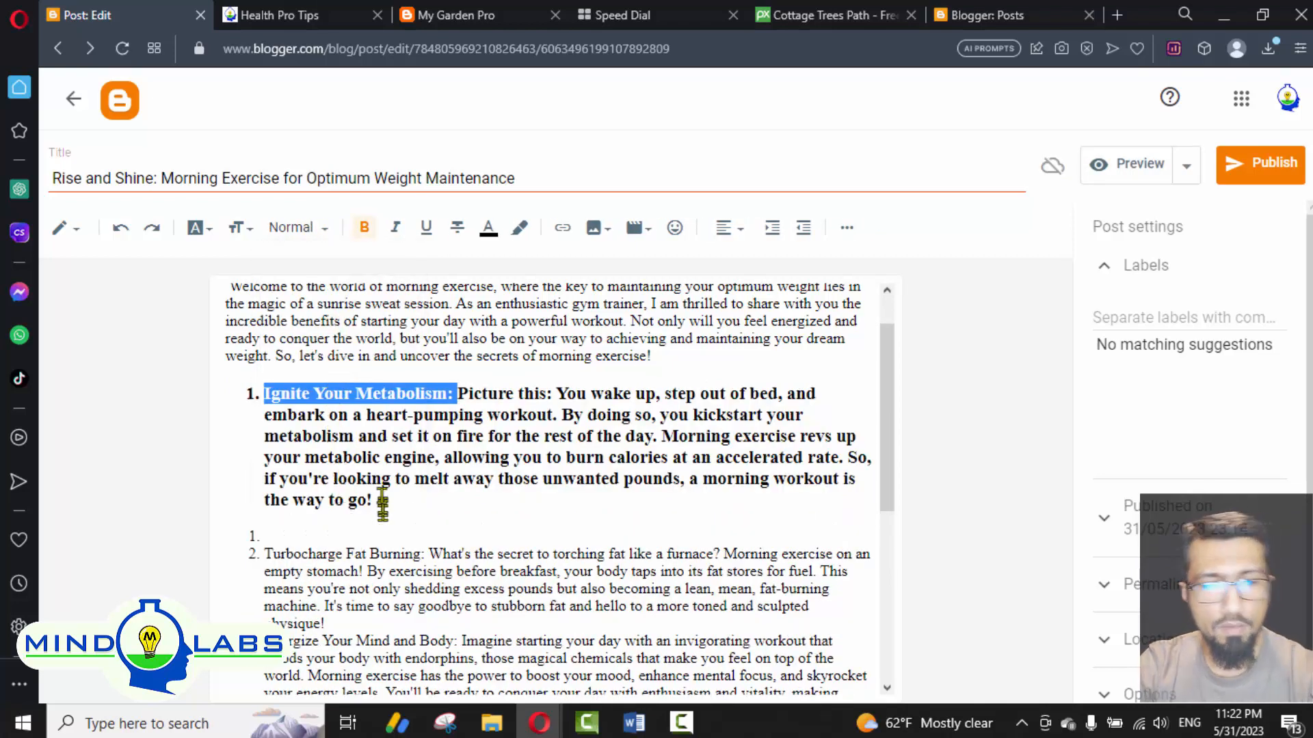
{"action": "key", "text": "ctrl+z"}
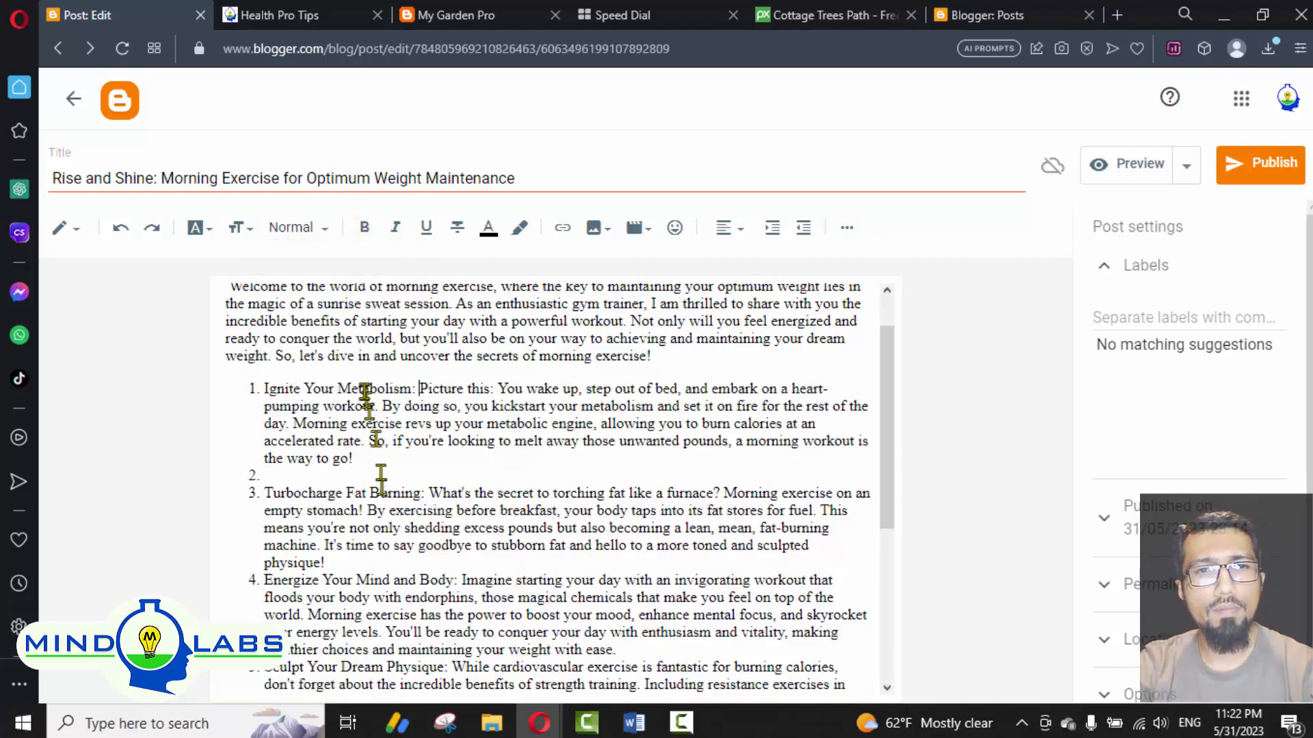
Step: Try to take the "Picture this" paragraph out of the numbered list and separate it from the next item with a blank line
{"action": "key", "text": "Return"}
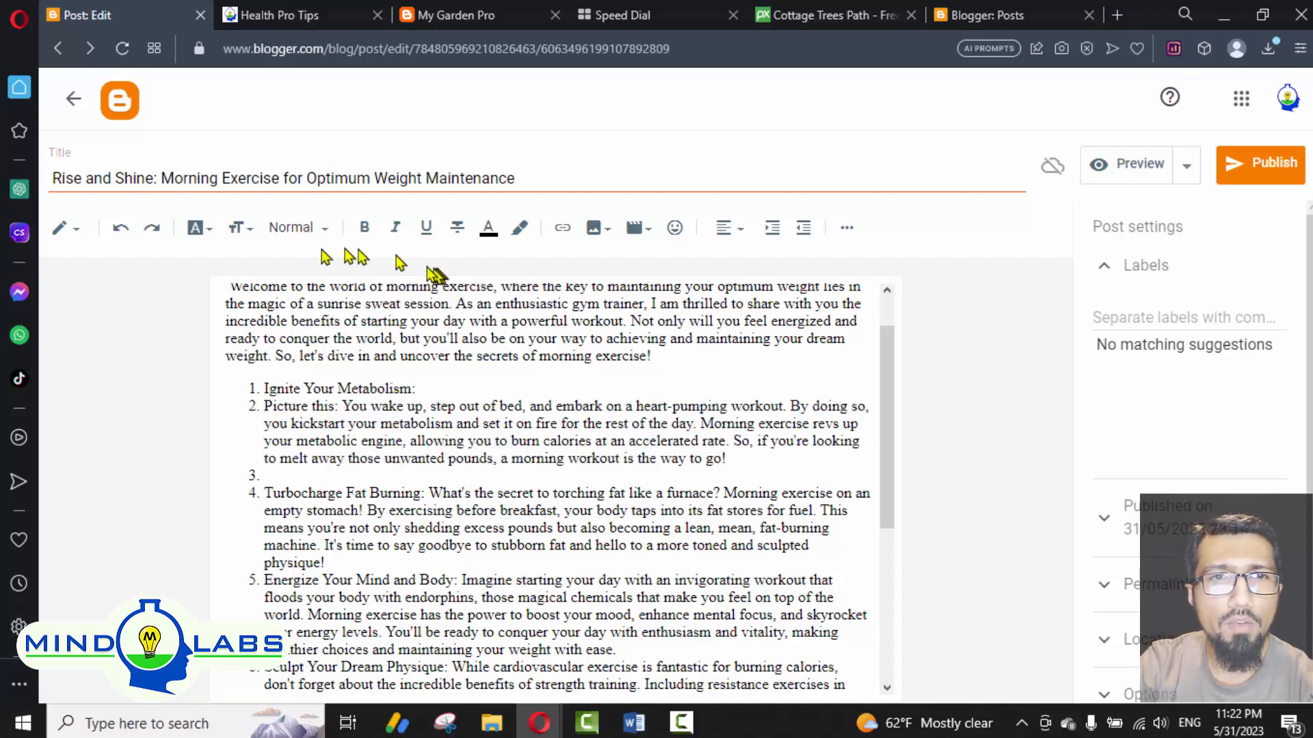
{"action": "left_click", "coordinate": [845, 229]}
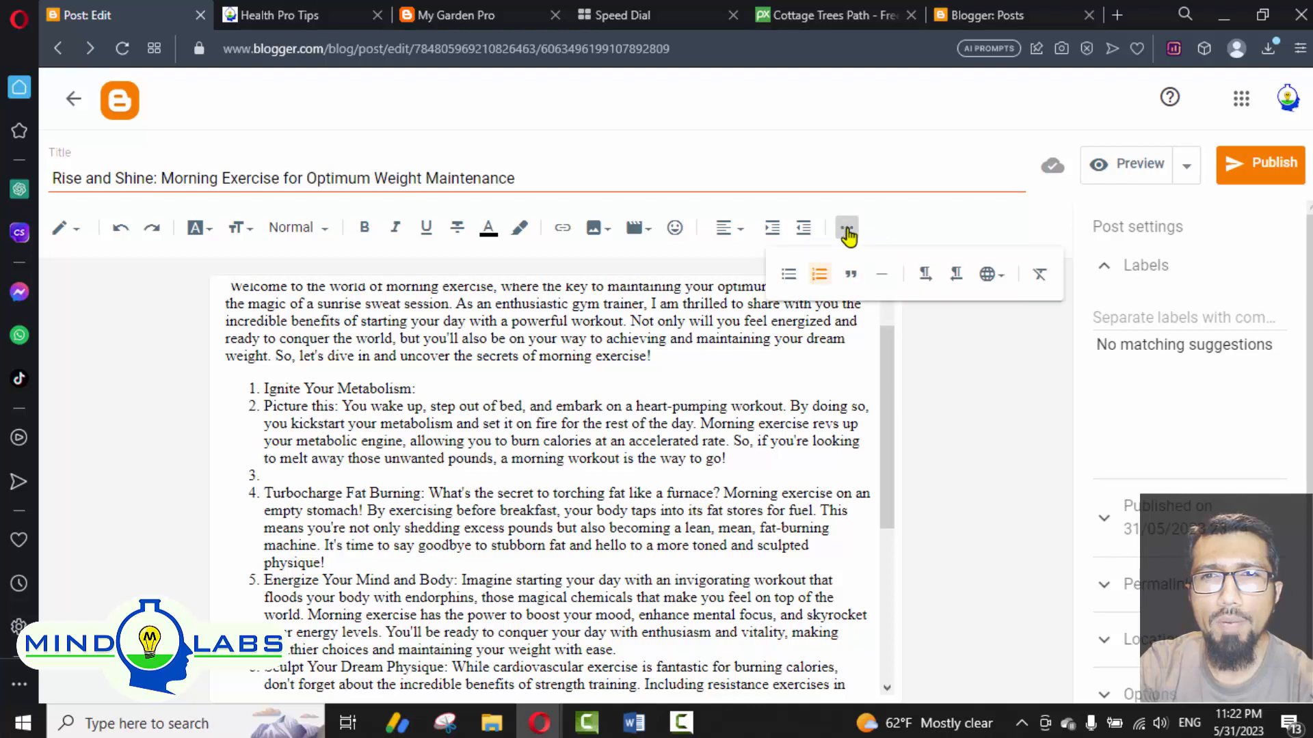
{"action": "left_click", "coordinate": [823, 277]}
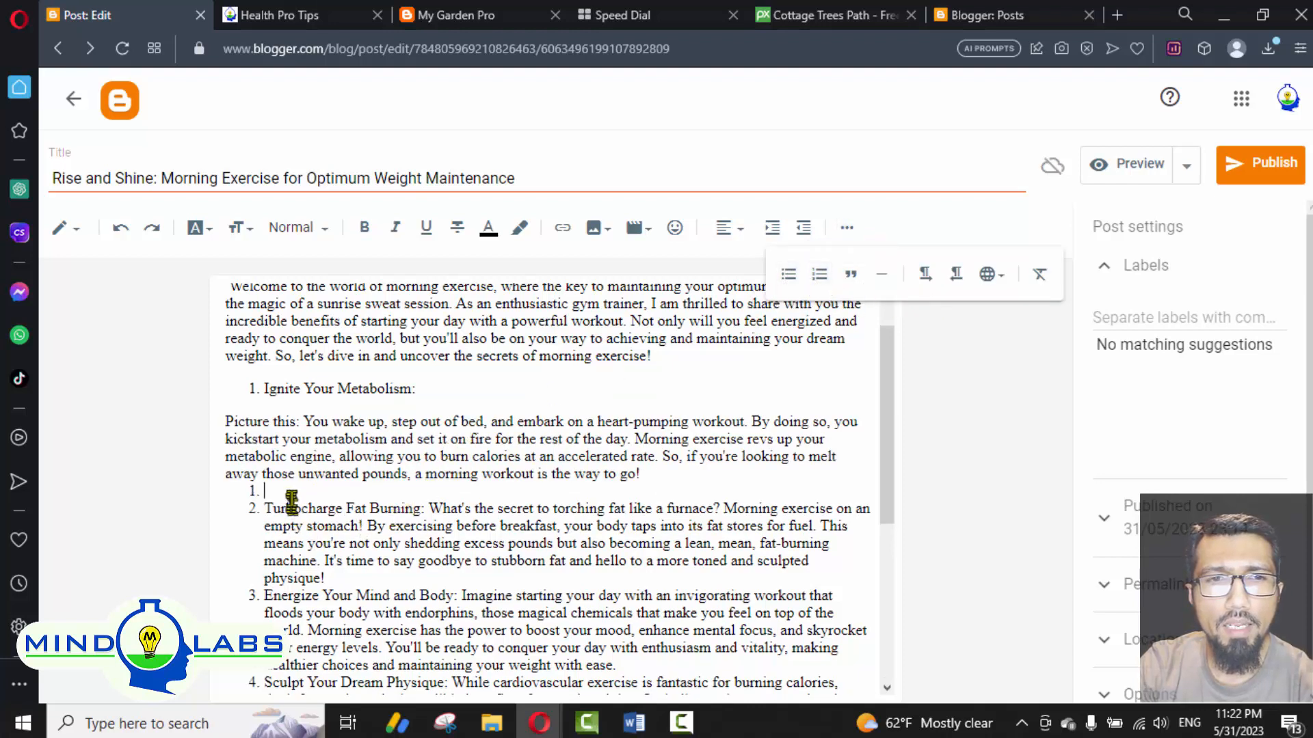
{"action": "key", "text": "BackSpace"}
{"action": "key", "text": "Return"}
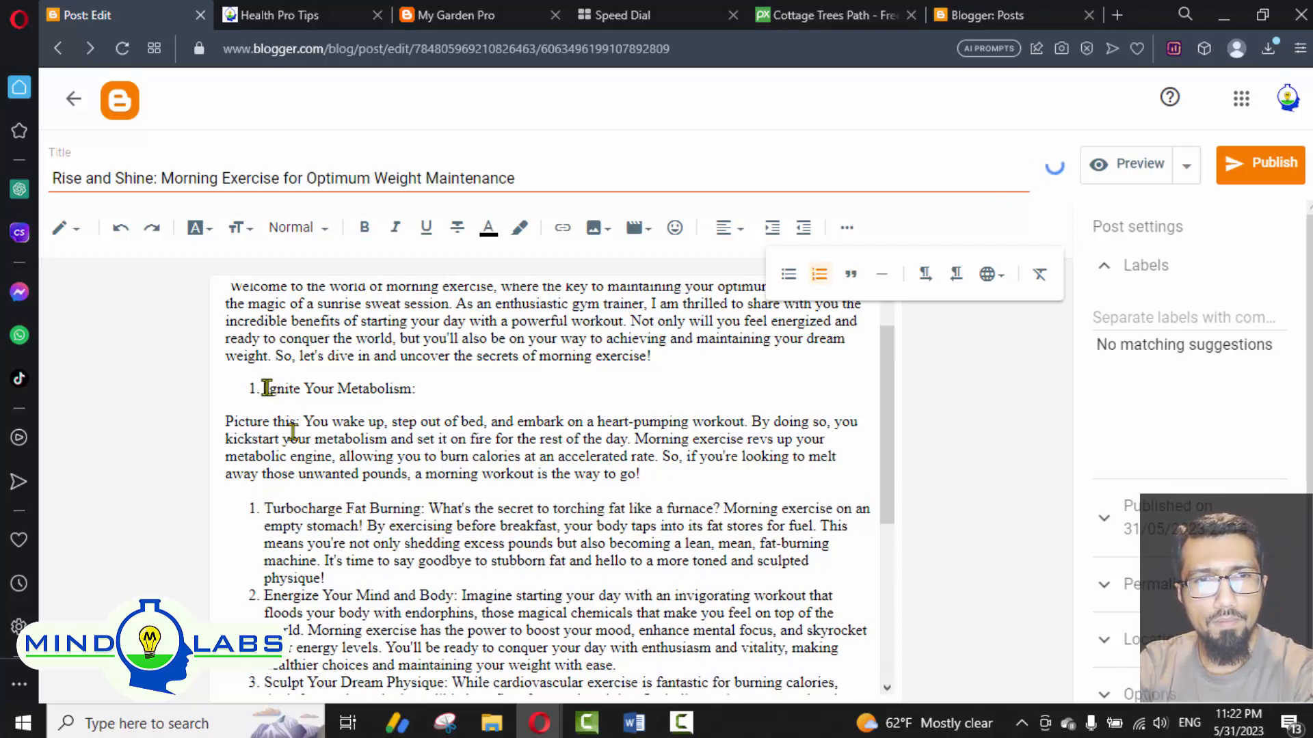
{"action": "key", "text": "BackSpace"}
Step: Undo the list edits until "Ignite Your Metabolism:" and its "Picture this" text share the first numbered item again
{"action": "key", "text": "ctrl+z"}
{"action": "key", "text": "ctrl+z"}
{"action": "key", "text": "ctrl+z"}
{"action": "key", "text": "ctrl+z"}
{"action": "key", "text": "ctrl+z"}
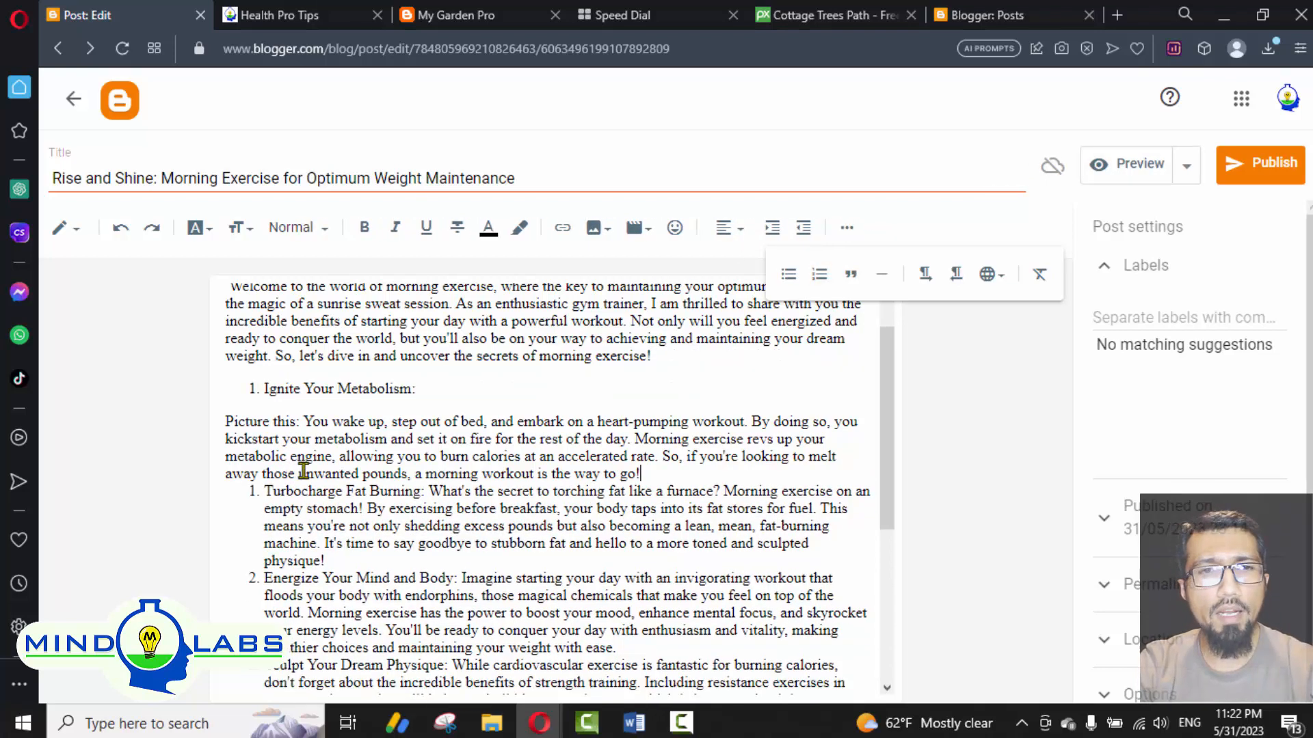
{"action": "key", "text": "Return"}
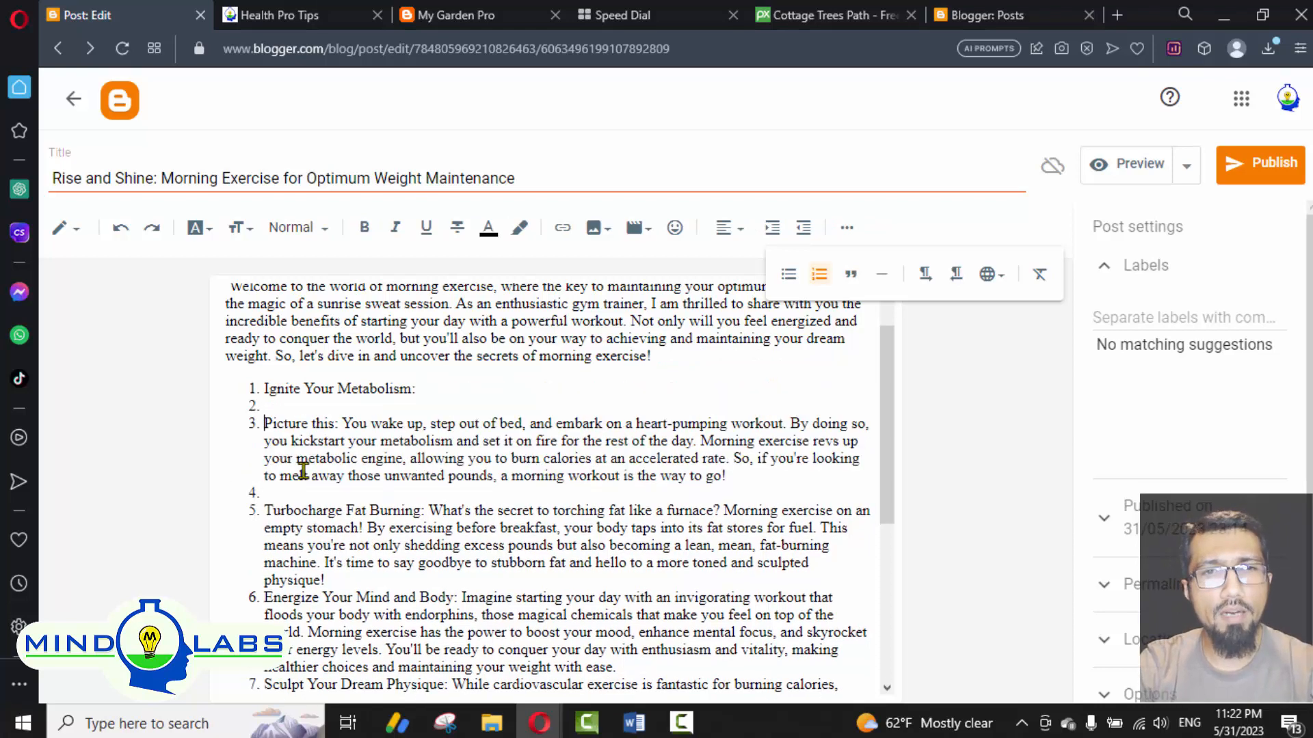
{"action": "key", "text": "ctrl+z"}
{"action": "key", "text": "ctrl+z"}
{"action": "key", "text": "ctrl+z"}
{"action": "key", "text": "ctrl+z"}
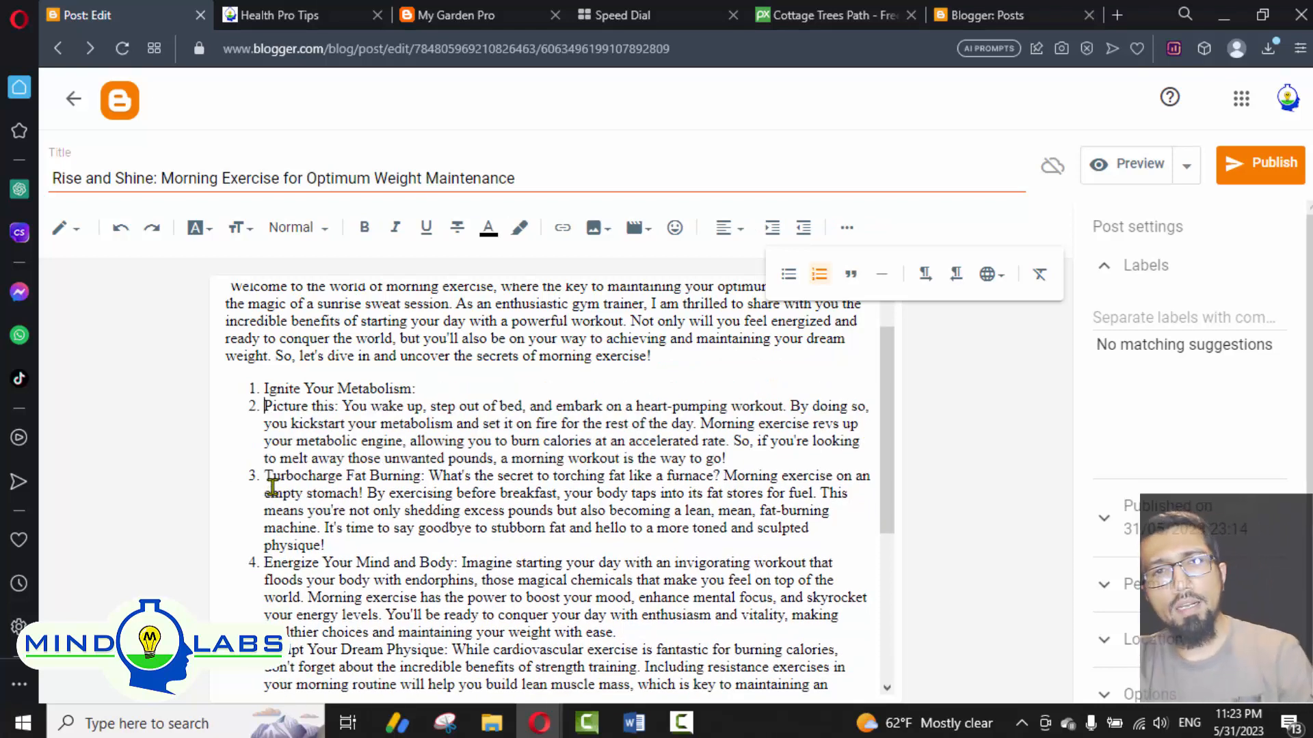
{"action": "left_click", "coordinate": [630, 325]}
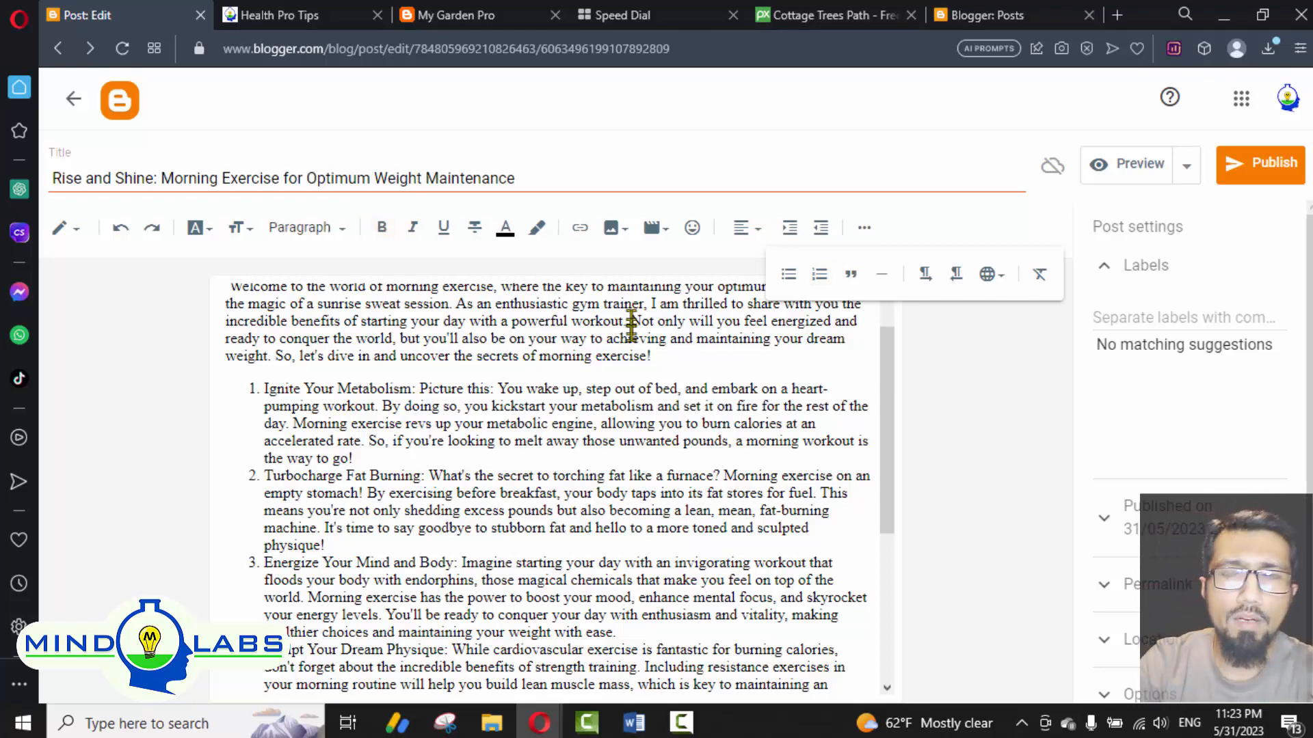
Step: Put "Conclusion:" on its own line above the closing paragraph and format it as Heading
{"action": "scroll", "coordinate": [631, 328], "scroll_direction": "down", "scroll_amount": 5}
{"action": "scroll", "coordinate": [516, 443], "scroll_direction": "up", "scroll_amount": 5}
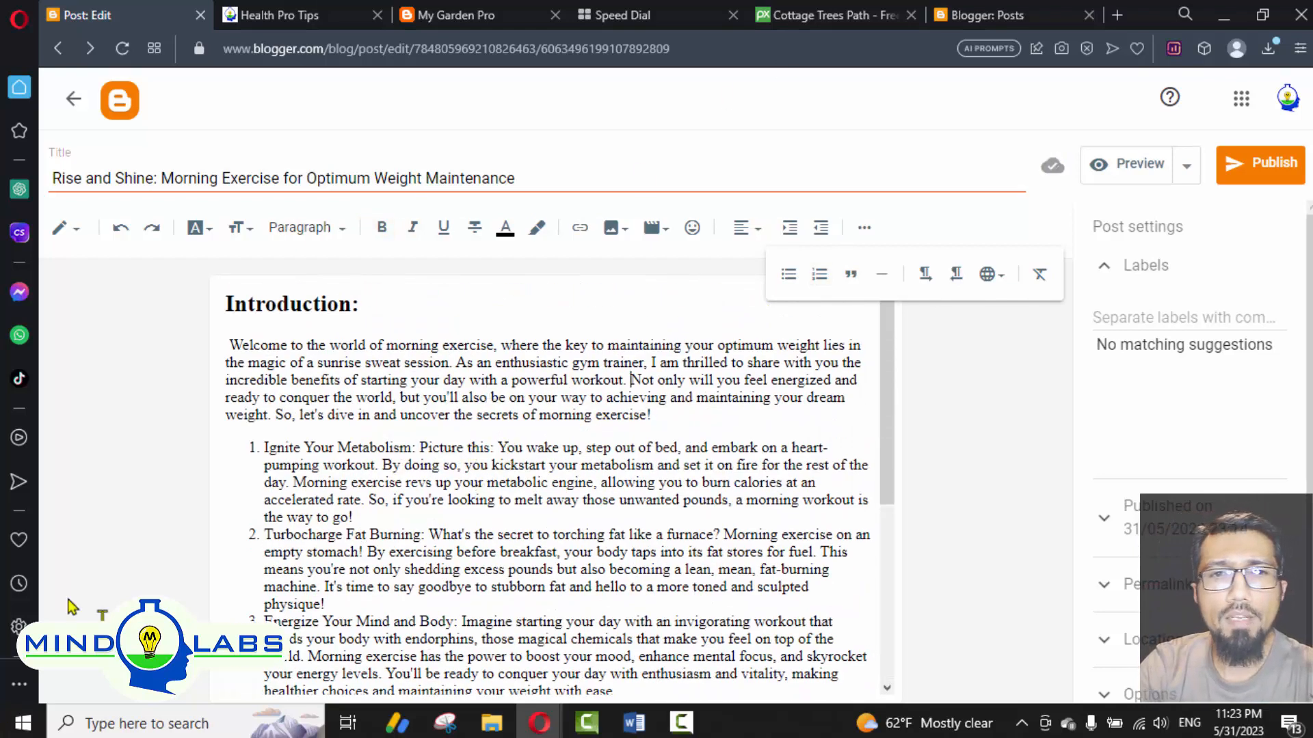
{"action": "scroll", "coordinate": [285, 509], "scroll_direction": "down", "scroll_amount": 5}
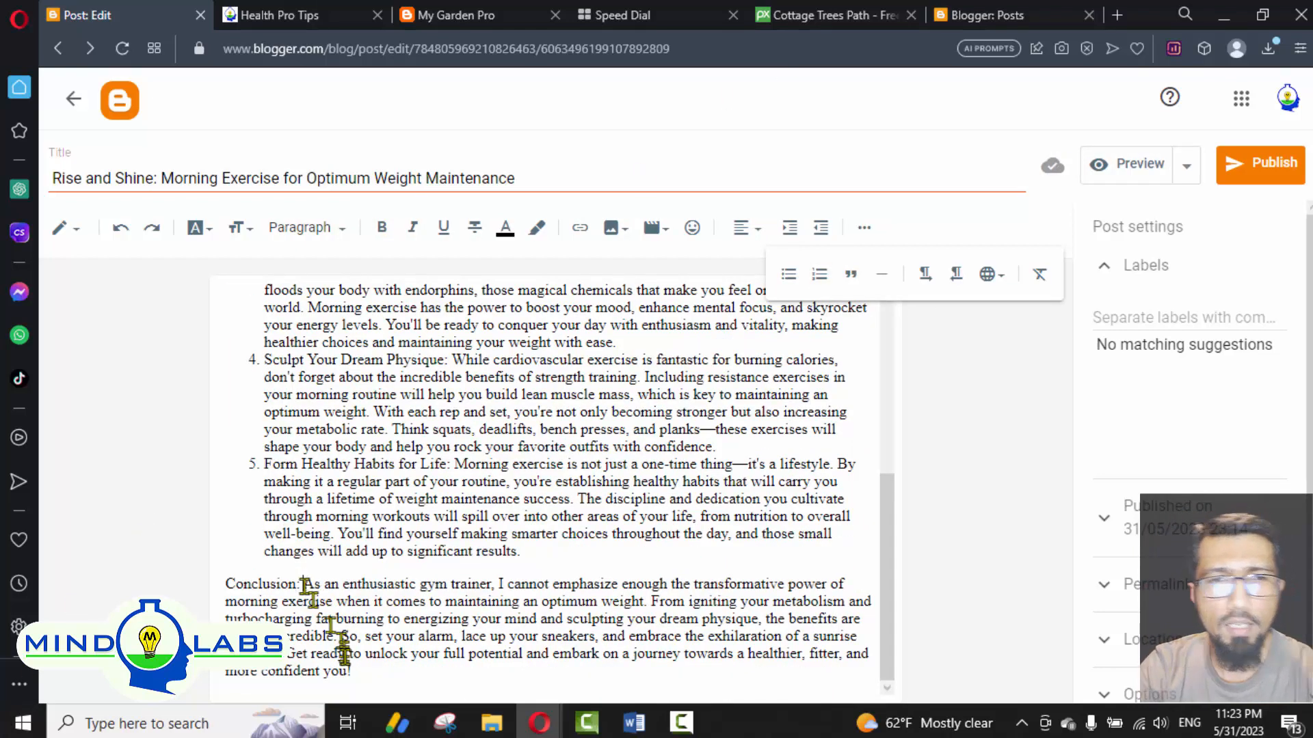
{"action": "key", "text": "Return"}
{"action": "left_click_drag", "start_coordinate": [322, 616], "coordinate": [159, 592]}
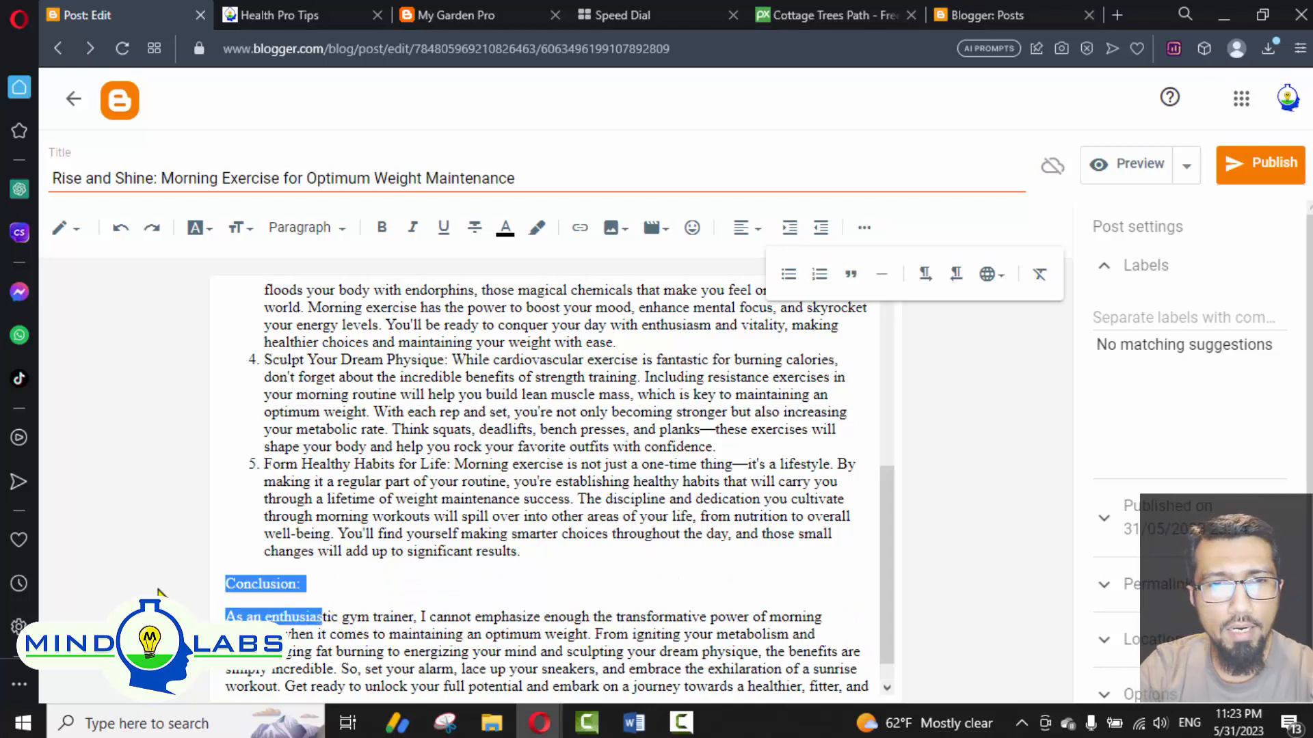
{"action": "triple_click", "coordinate": [257, 586]}
{"action": "left_click", "coordinate": [342, 228]}
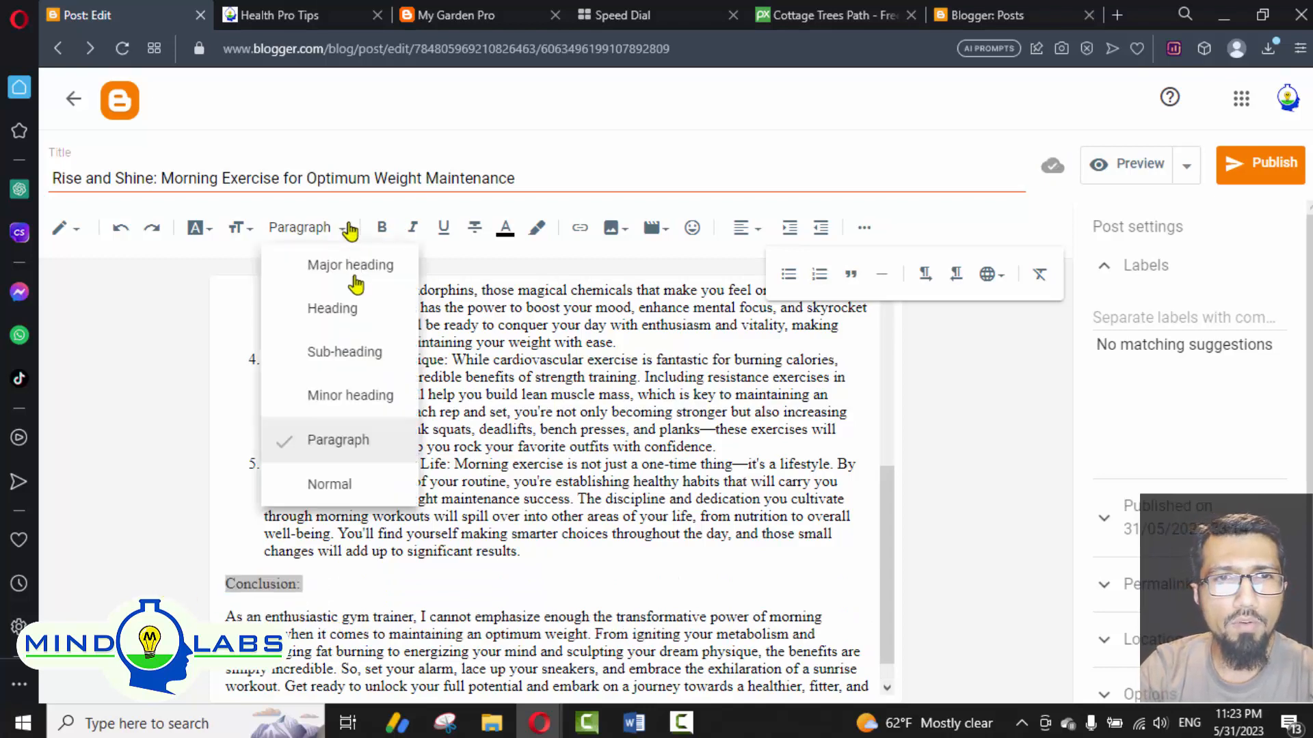
{"action": "left_click", "coordinate": [349, 313]}
Step: Remove the space before "Welcome" in the opening paragraph and set the text from there to the end to Normal font size
{"action": "scroll", "coordinate": [448, 492], "scroll_direction": "up", "scroll_amount": 6}
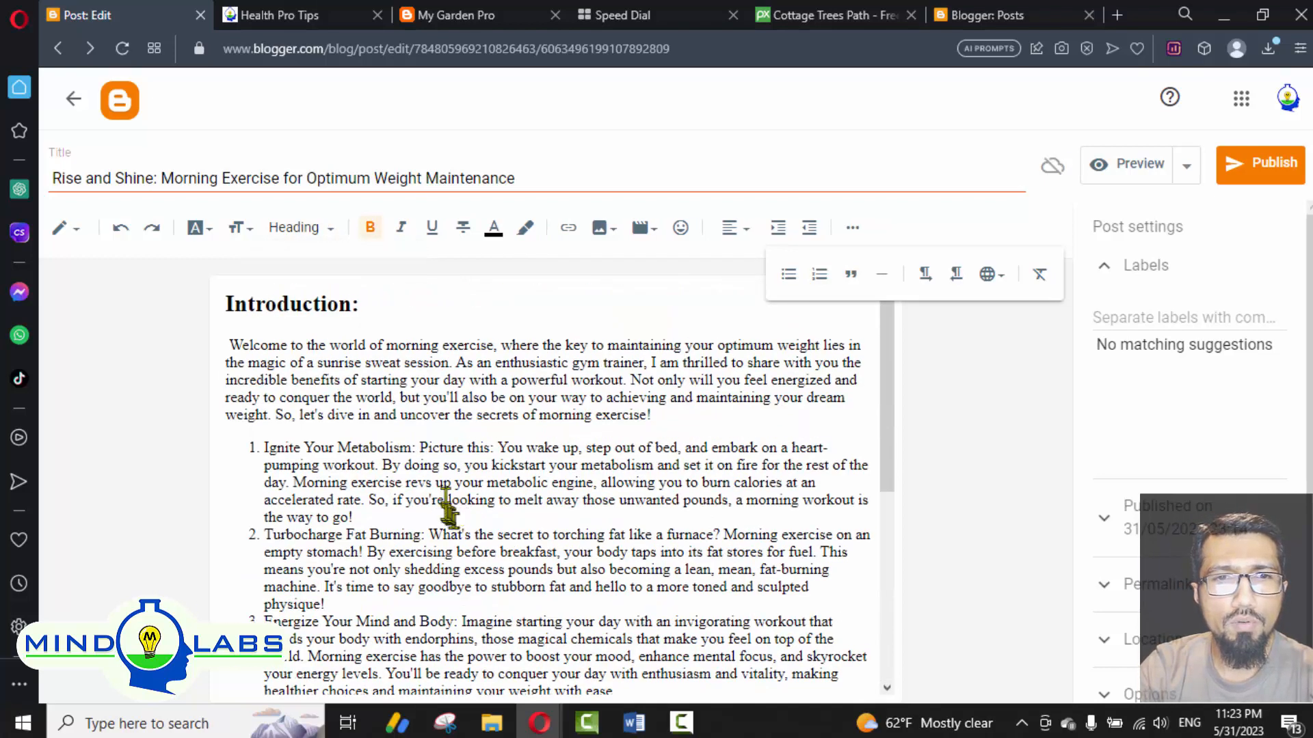
{"action": "left_click", "coordinate": [230, 345]}
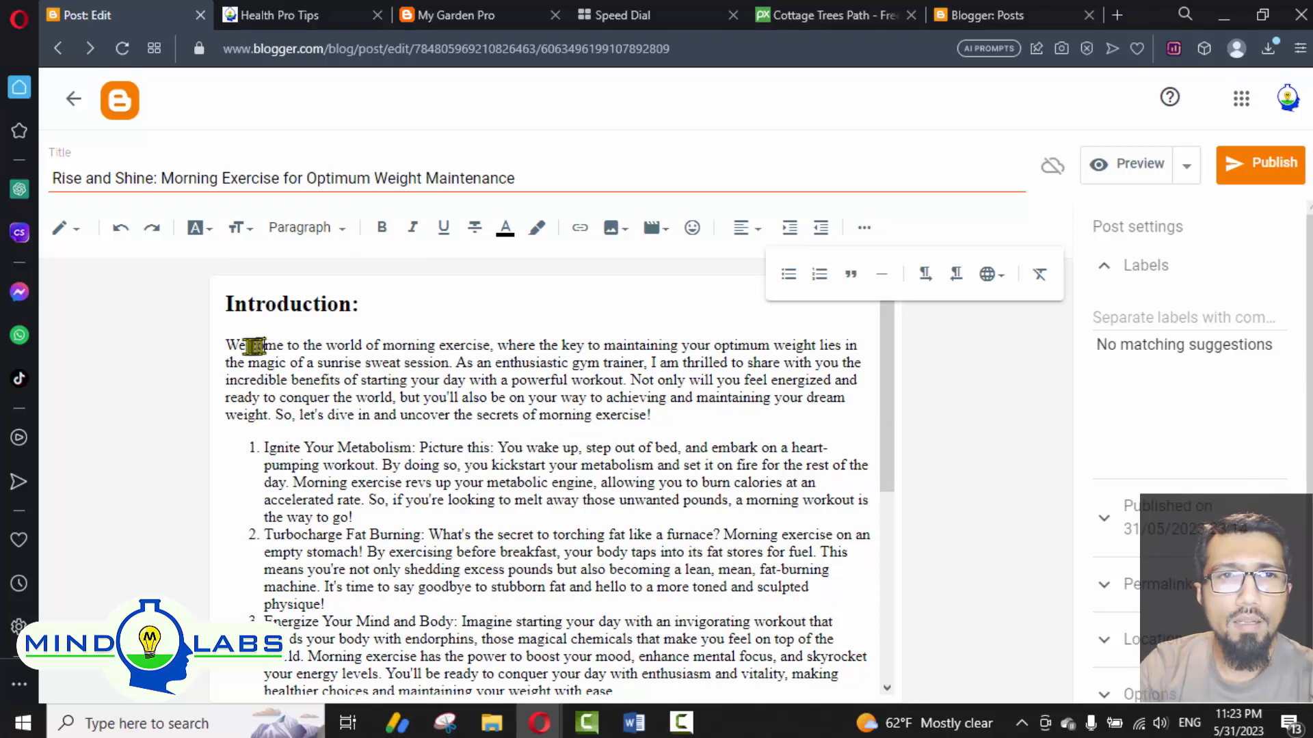
{"action": "left_click_drag", "start_coordinate": [236, 345], "coordinate": [451, 677]}
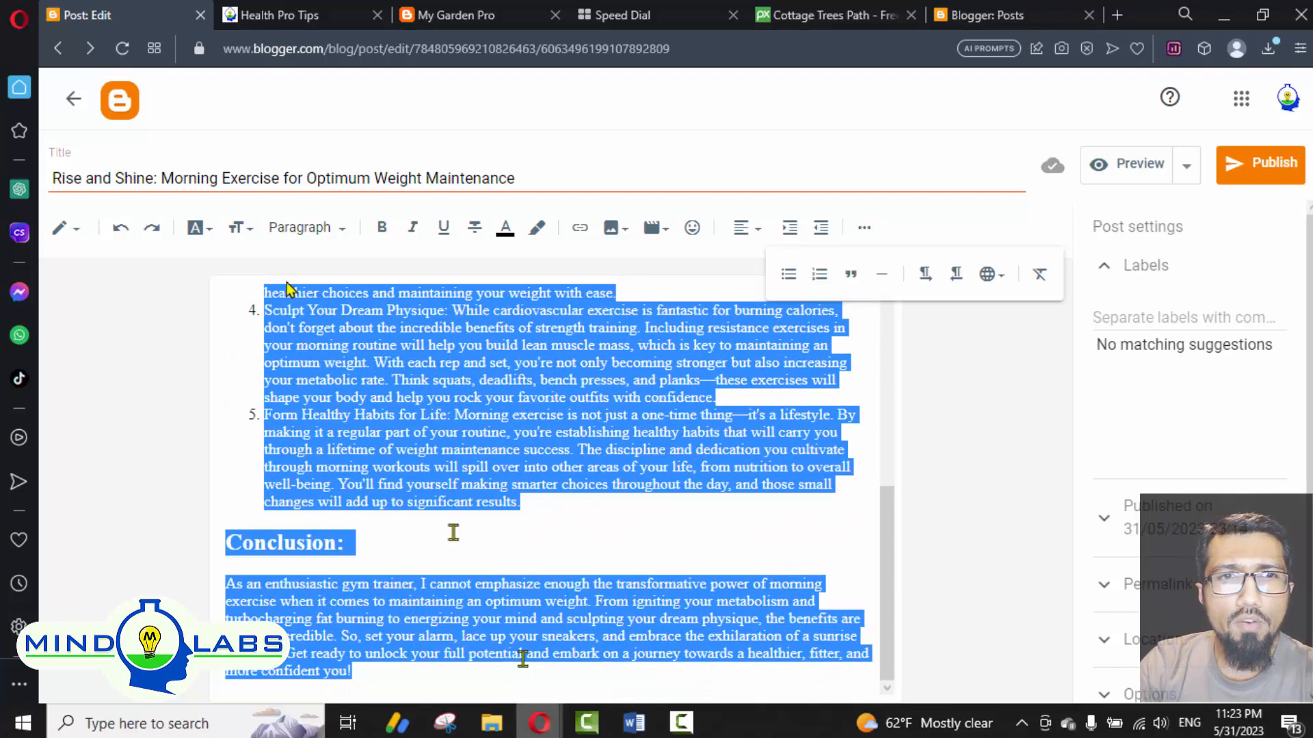
{"action": "left_click", "coordinate": [339, 236]}
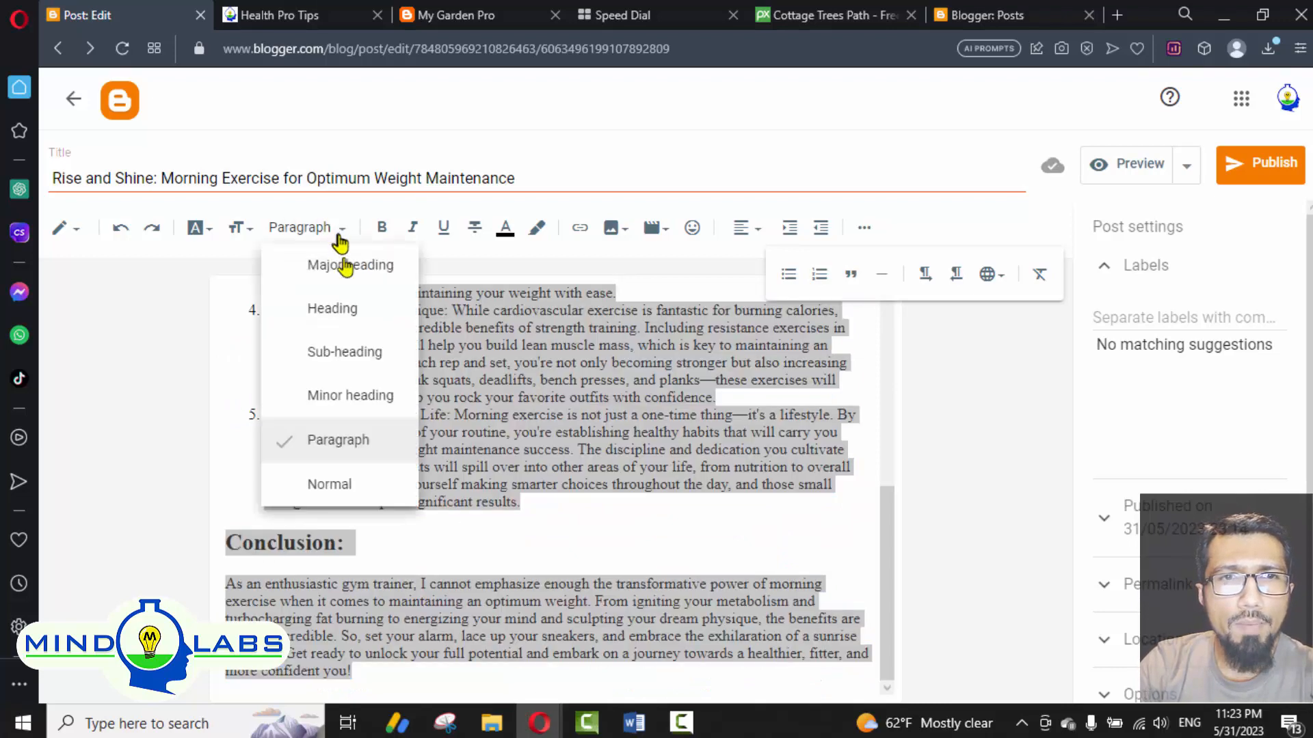
{"action": "left_click", "coordinate": [252, 236]}
{"action": "left_click", "coordinate": [281, 347]}
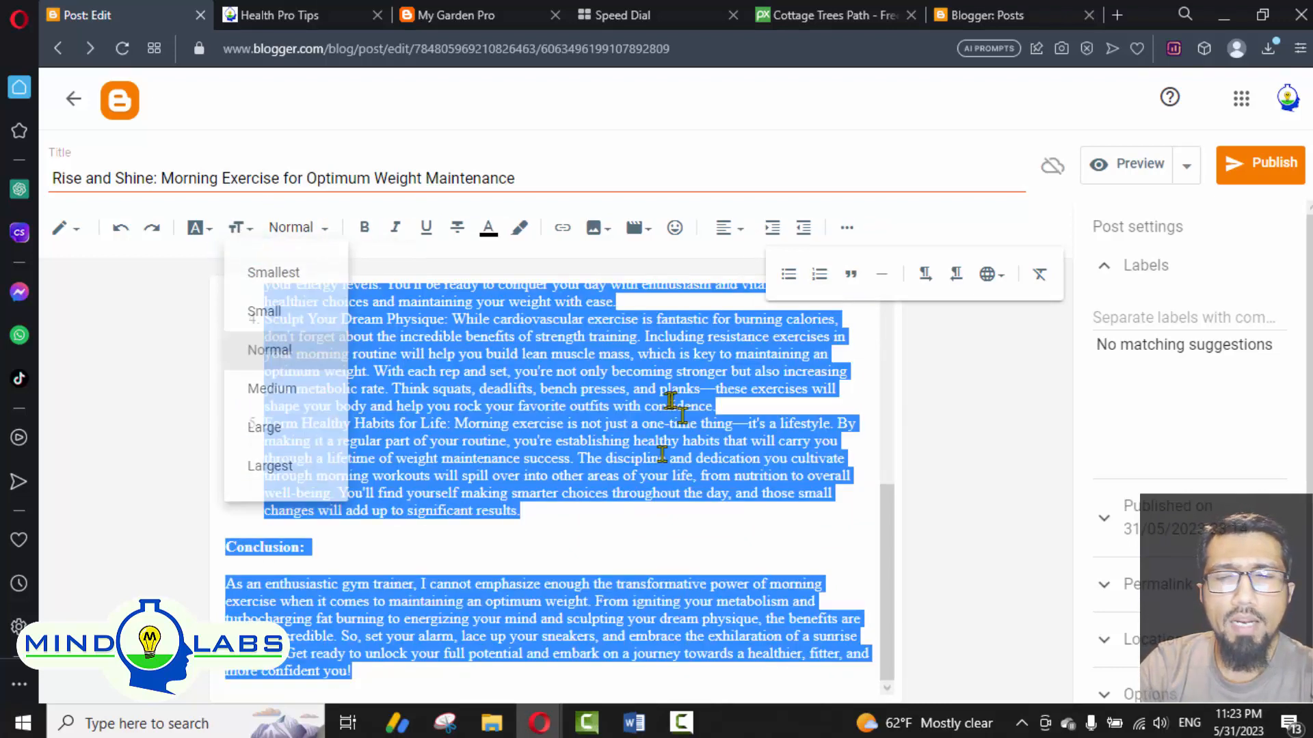
{"action": "scroll", "coordinate": [760, 605], "scroll_direction": "up", "scroll_amount": 5}
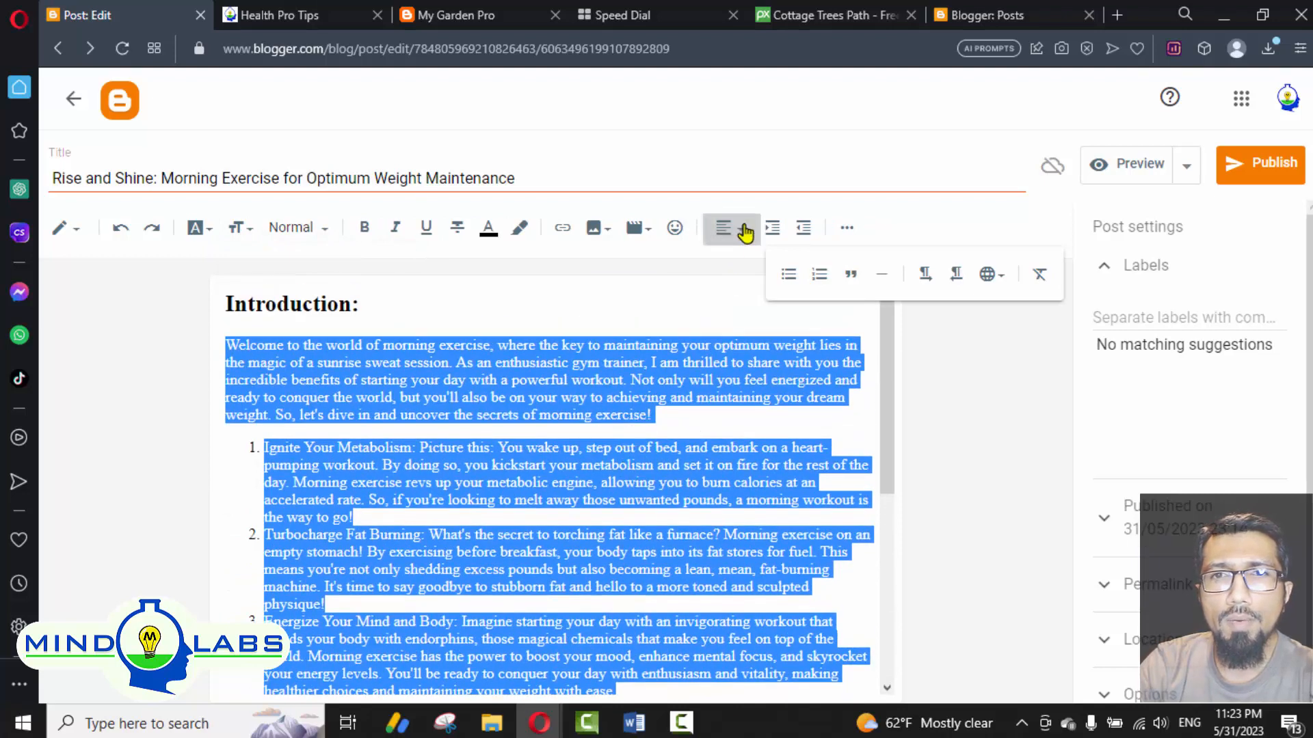
{"action": "left_click", "coordinate": [732, 228]}
{"action": "left_click", "coordinate": [735, 236]}
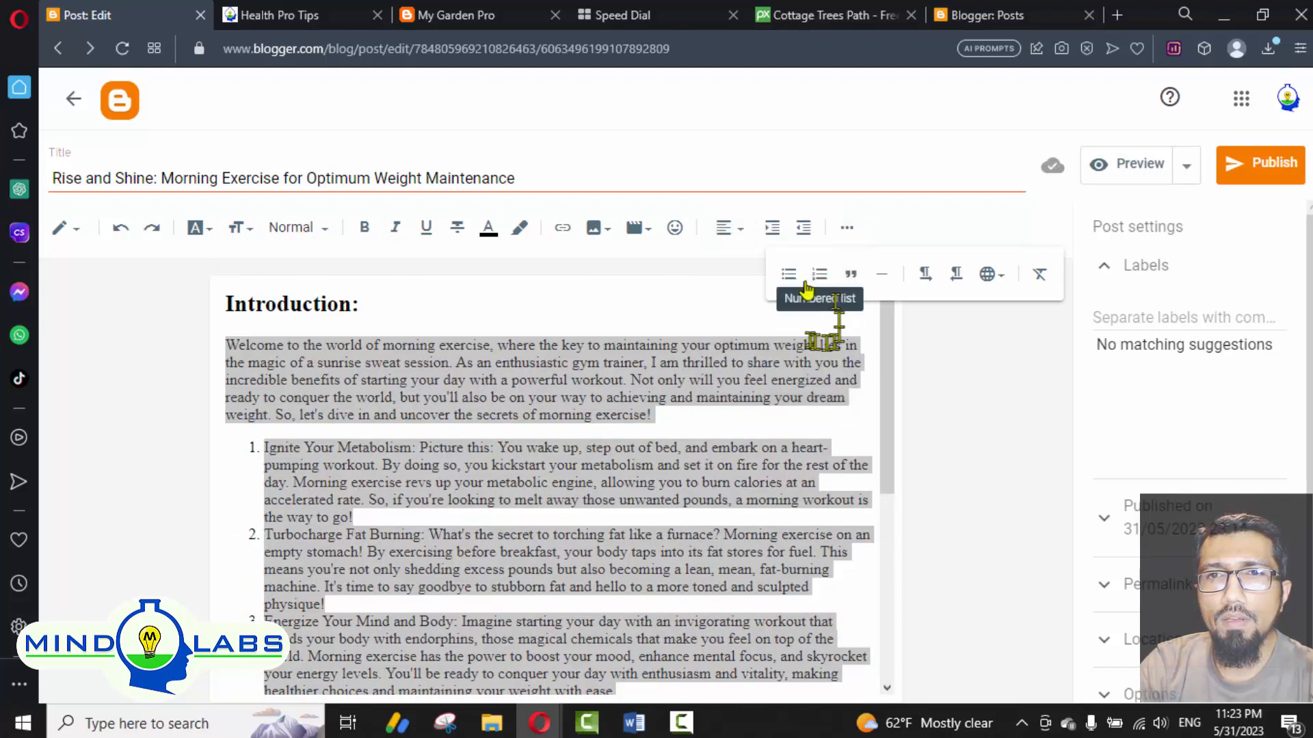
{"action": "left_click", "coordinate": [1260, 165]}
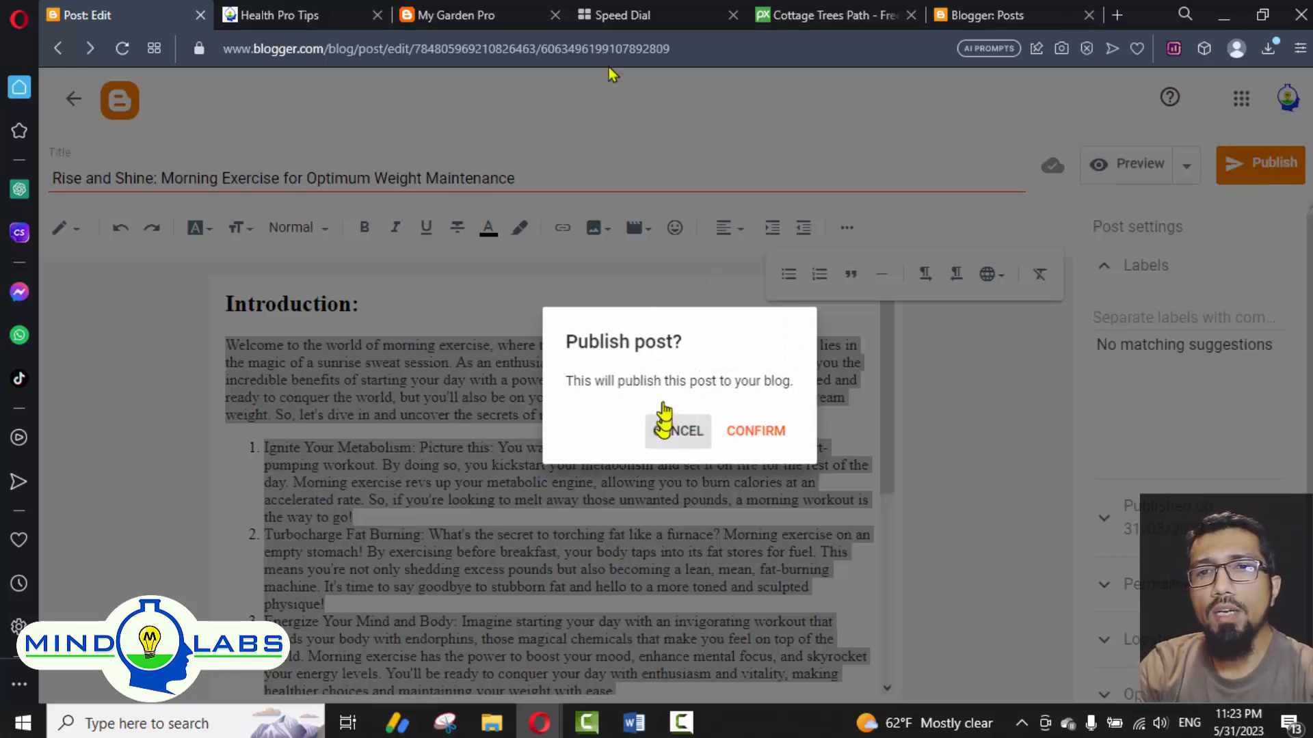
{"action": "left_click", "coordinate": [661, 430]}
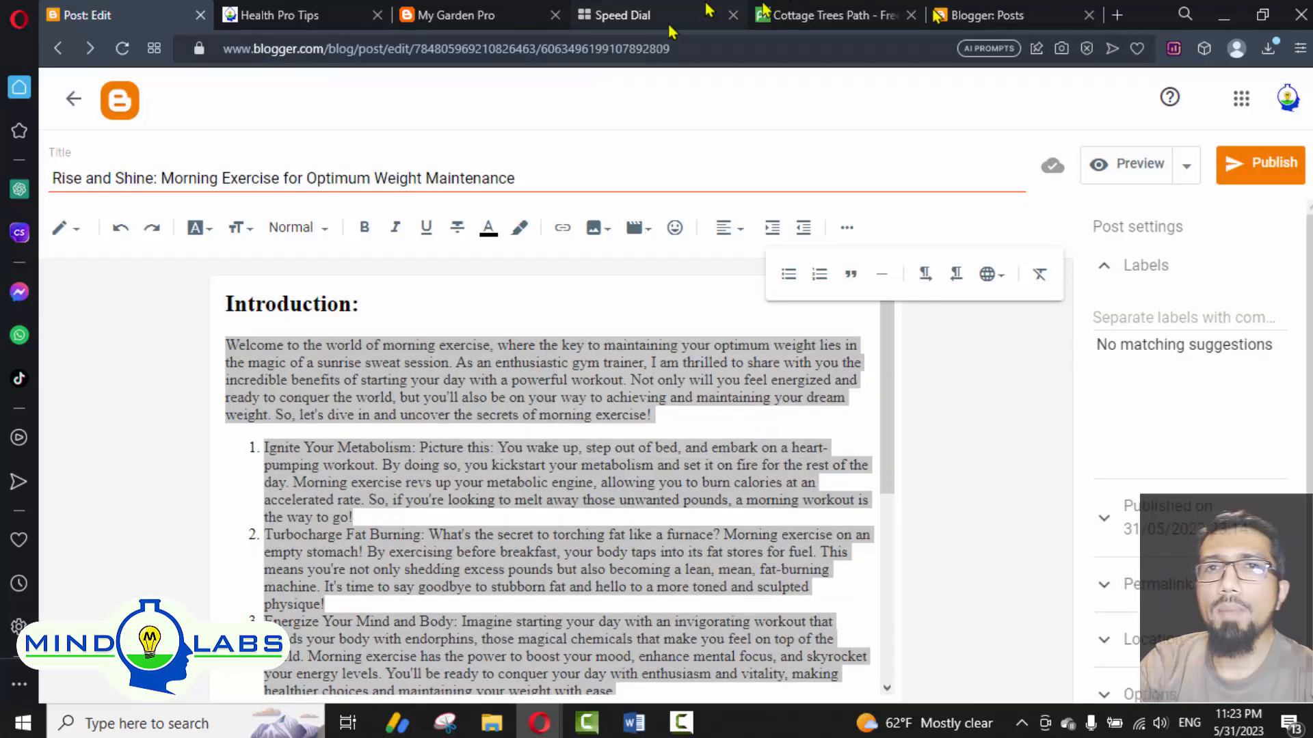
Step: Switch to Pixabay, search its photos for "excersise men" and look through the results page
{"action": "left_click", "coordinate": [1112, 16]}
{"action": "left_click", "coordinate": [718, 15]}
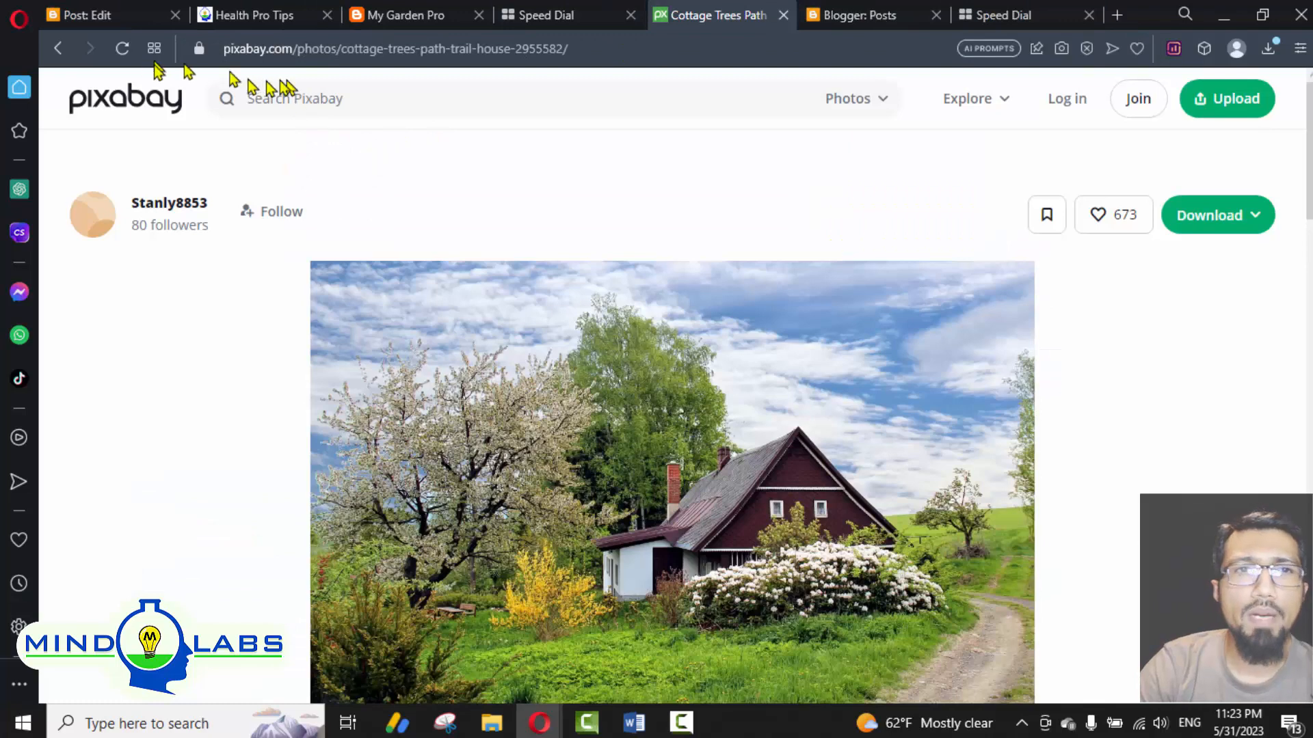
{"action": "left_click", "coordinate": [270, 75]}
{"action": "type", "text": "h"}
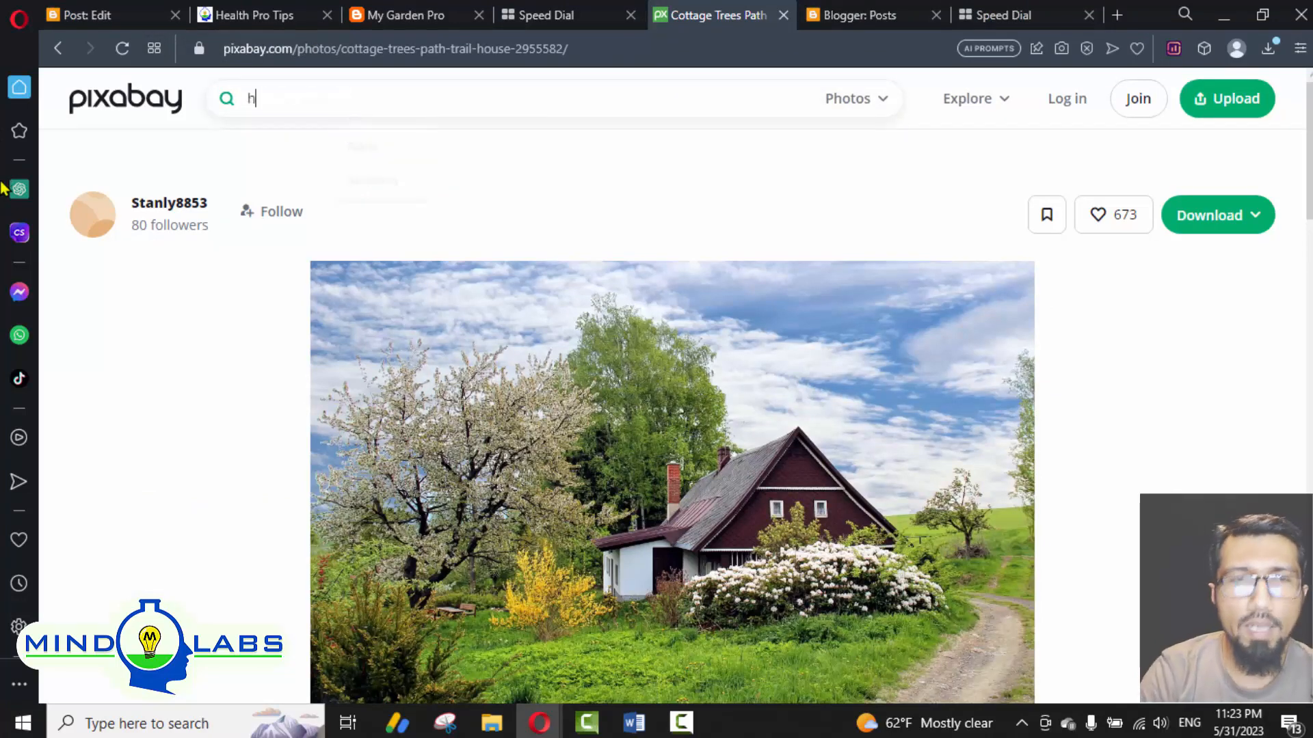
{"action": "type", "text": "xcersi"}
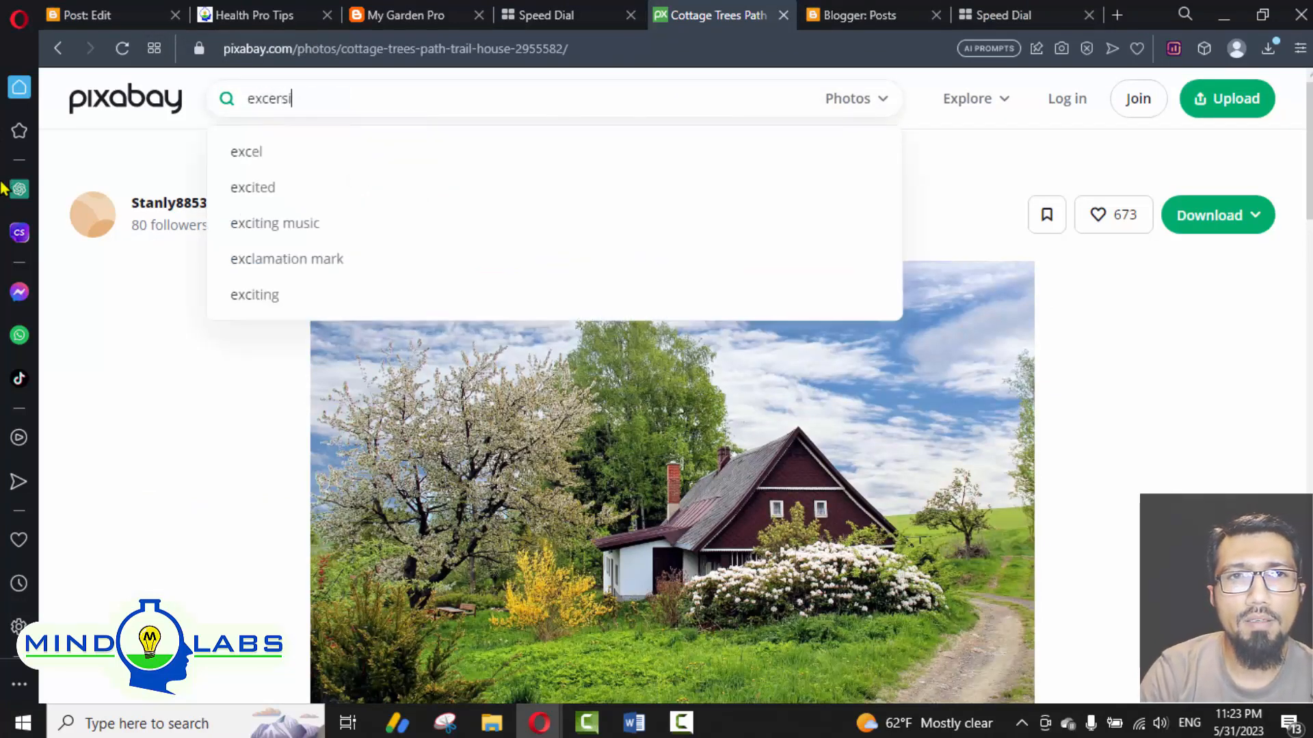
{"action": "type", "text": "se men"}
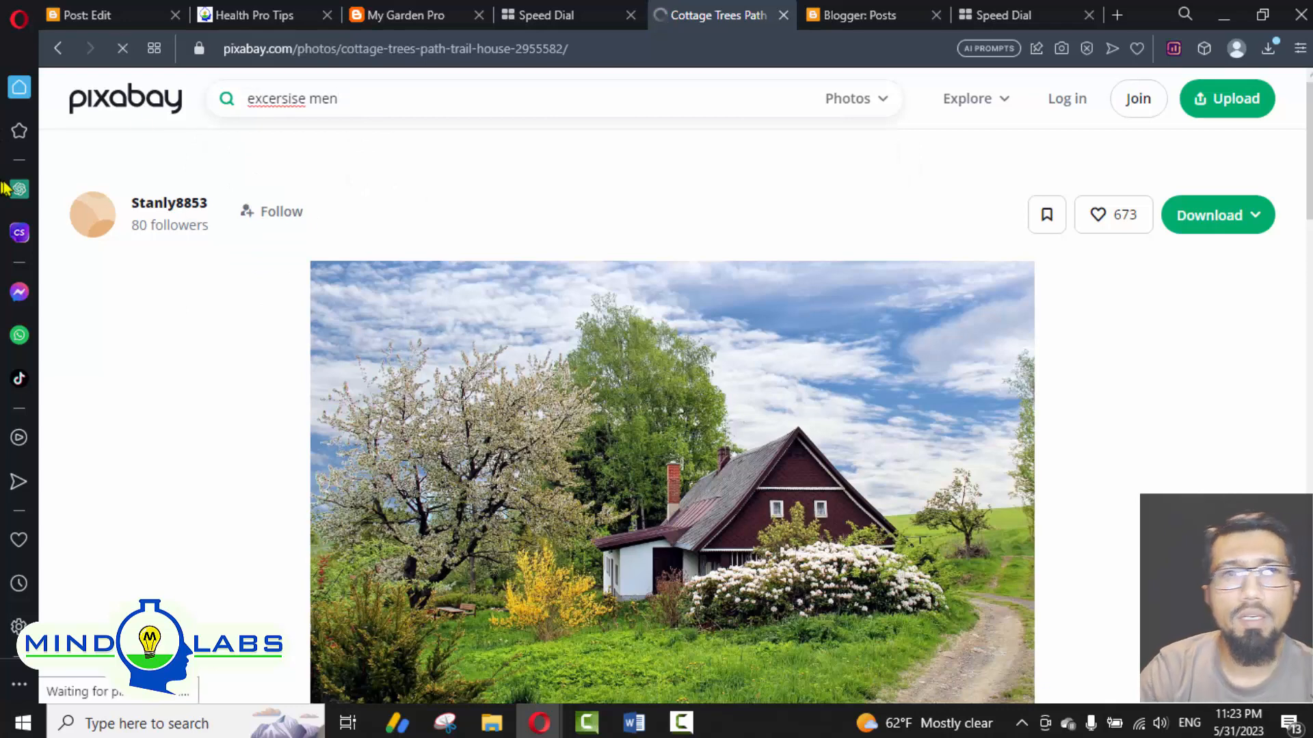
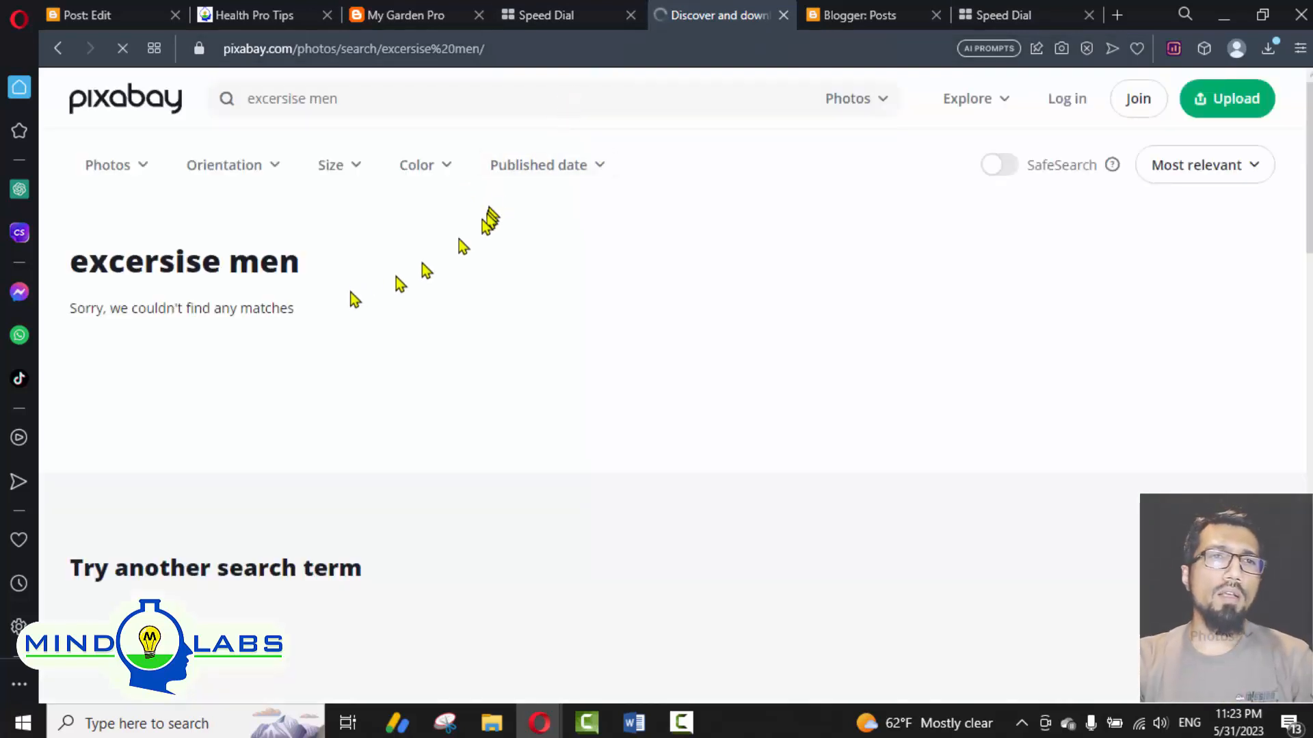
{"action": "scroll", "coordinate": [350, 291], "scroll_direction": "down", "scroll_amount": 1}
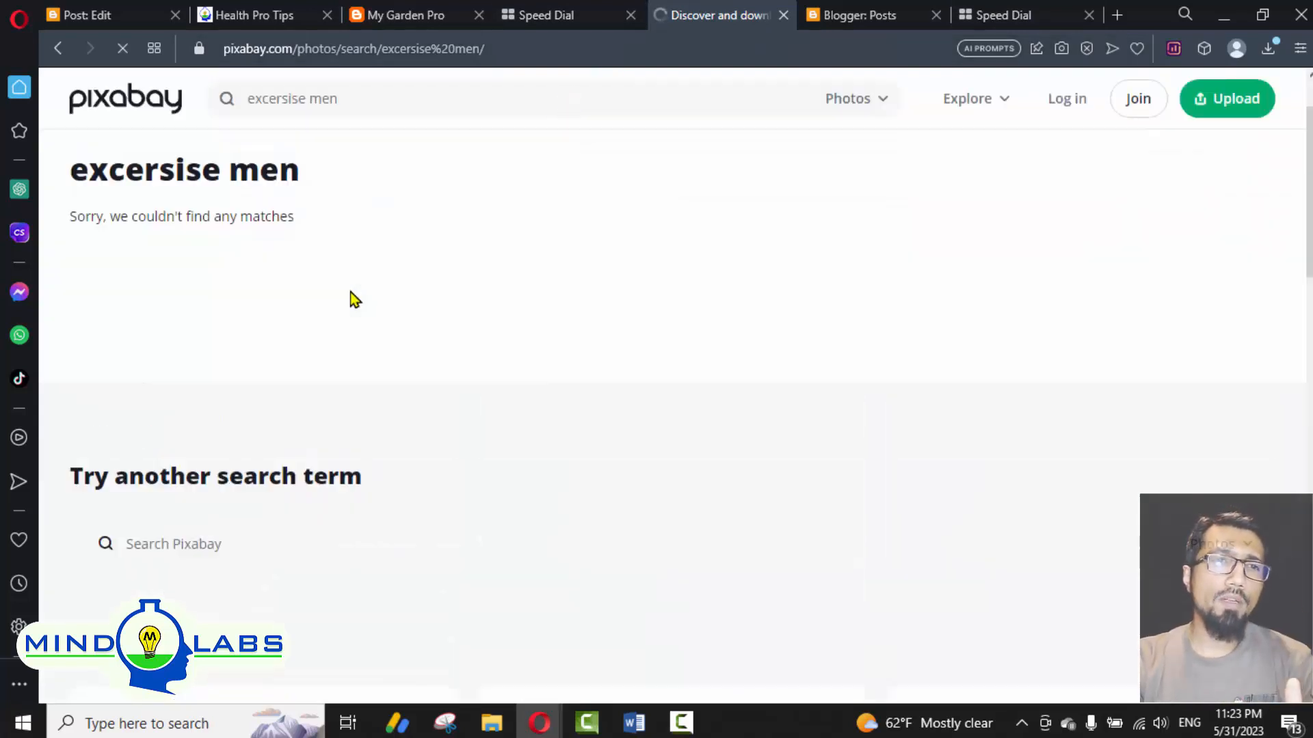
{"action": "scroll", "coordinate": [350, 292], "scroll_direction": "up", "scroll_amount": 1}
{"action": "left_click", "coordinate": [295, 101]}
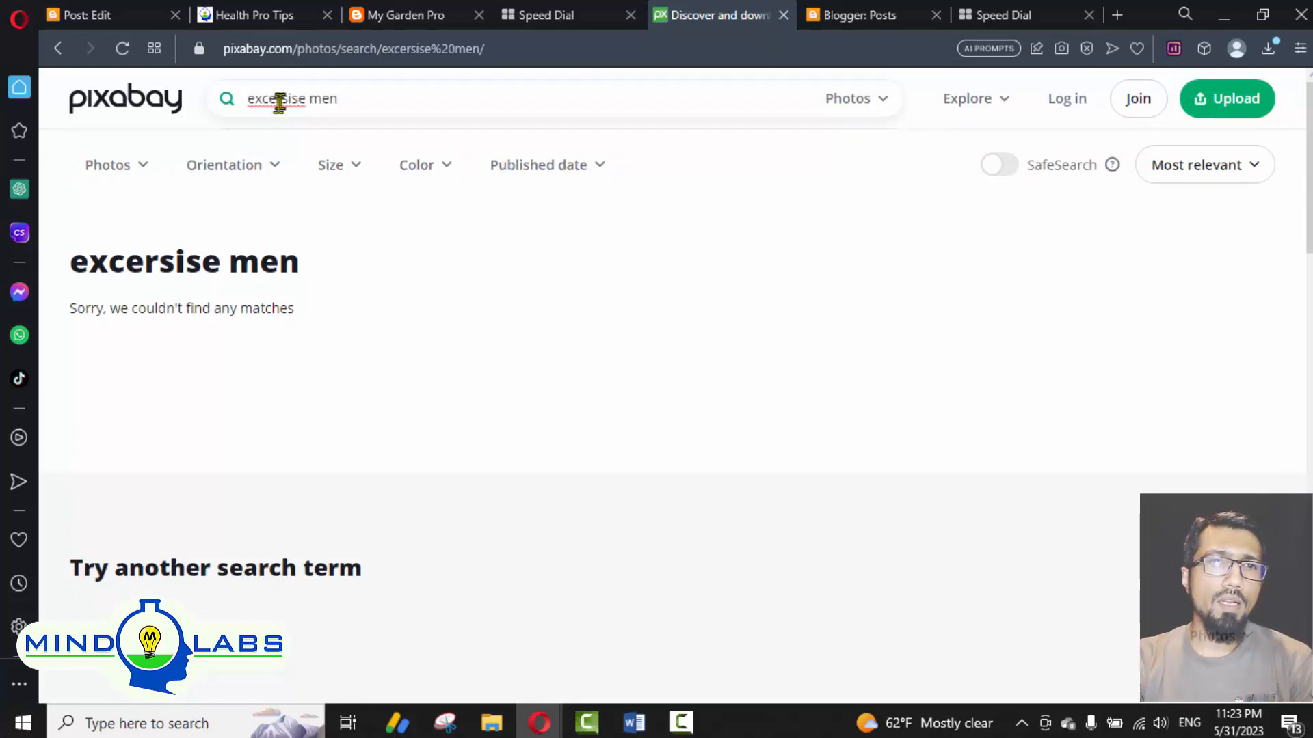
{"action": "scroll", "coordinate": [288, 215], "scroll_direction": "down", "scroll_amount": 10}
{"action": "scroll", "coordinate": [289, 215], "scroll_direction": "up", "scroll_amount": 4}
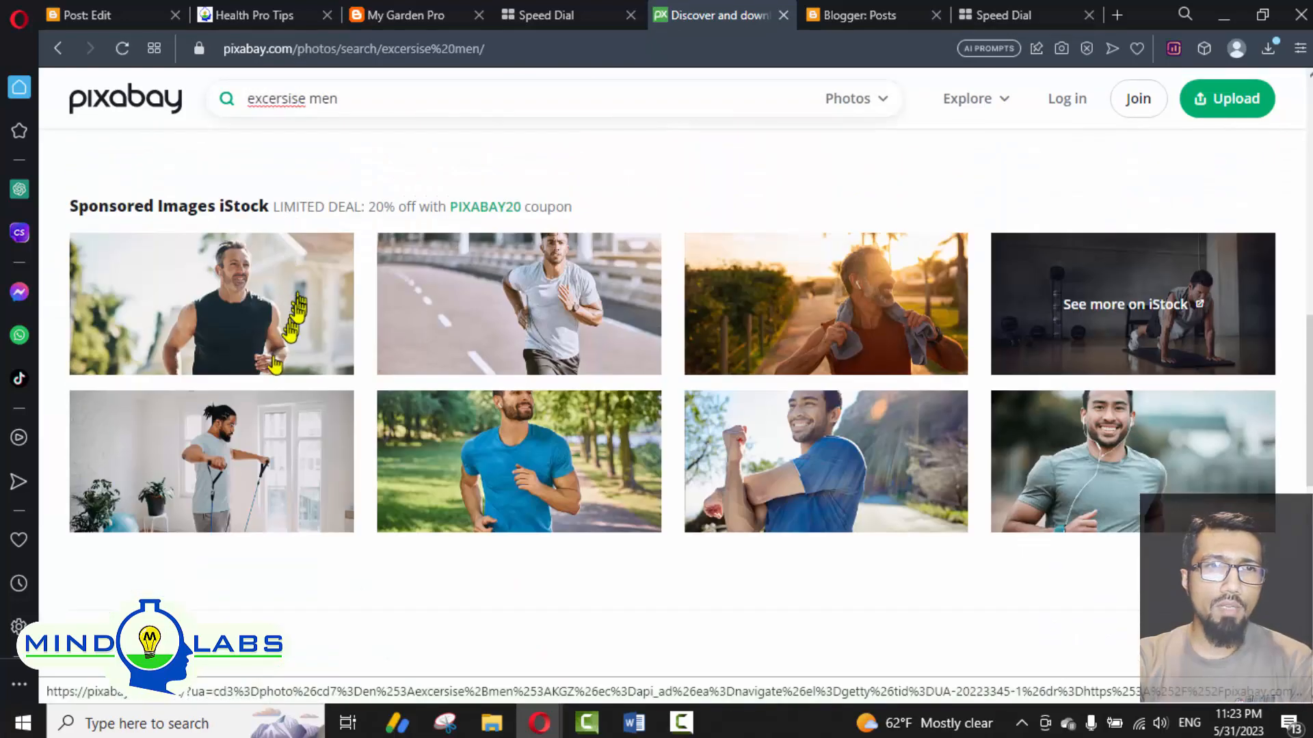
{"action": "scroll", "coordinate": [321, 352], "scroll_direction": "up", "scroll_amount": 6}
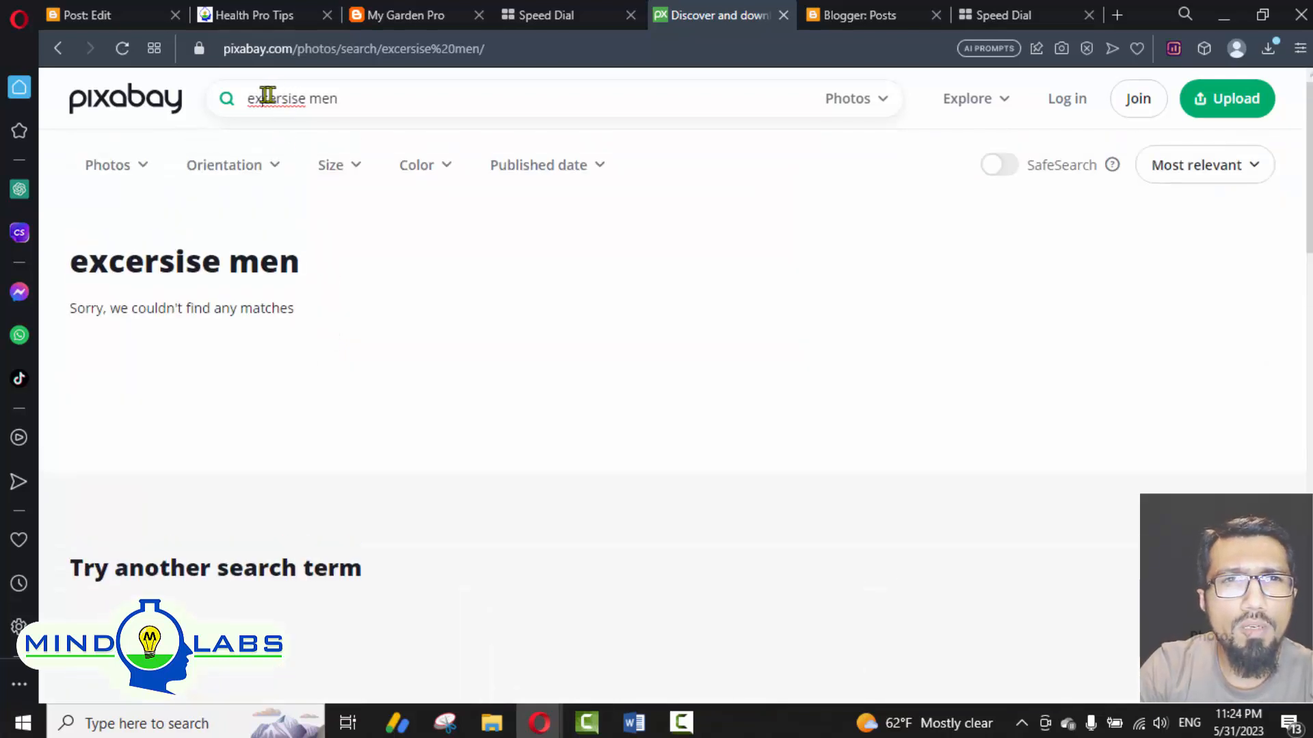
Step: Search Pixabay photos for "exercise men" and open the photo of friends running along a tree-lined path
{"action": "key", "text": "BackSpace"}
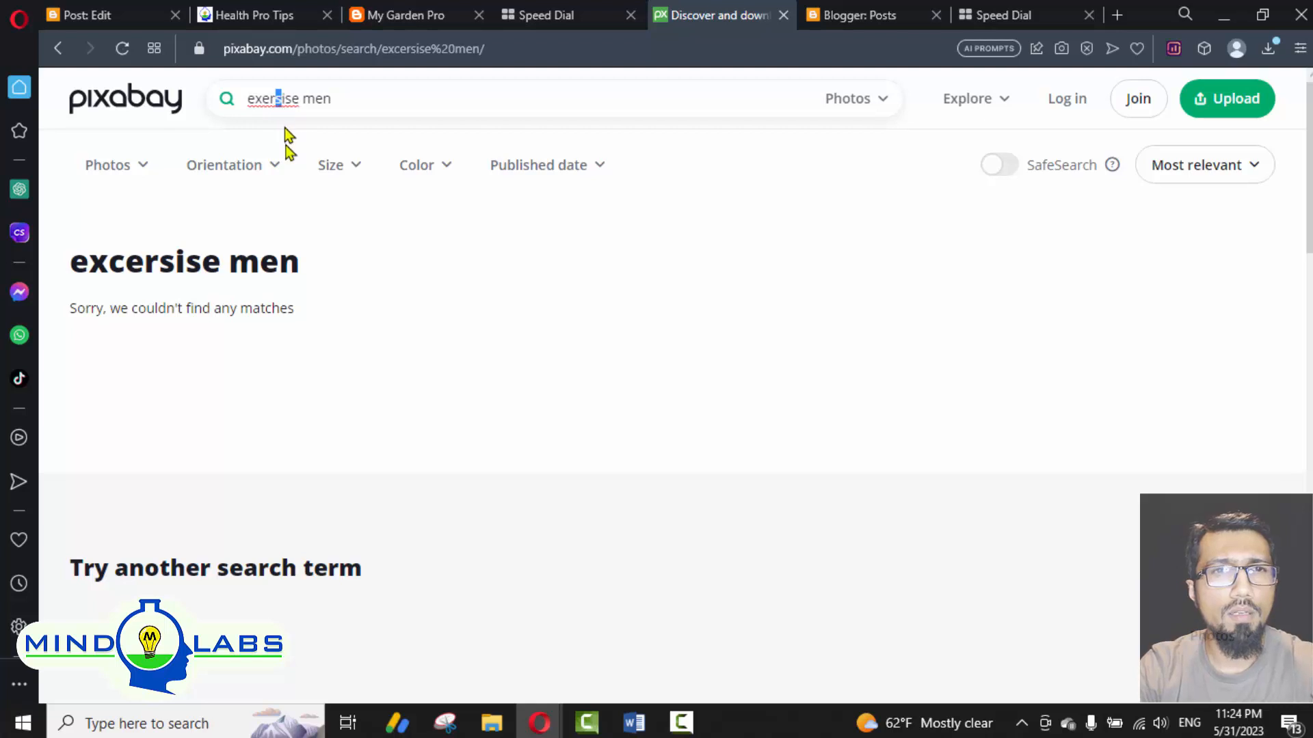
{"action": "key", "text": "Return"}
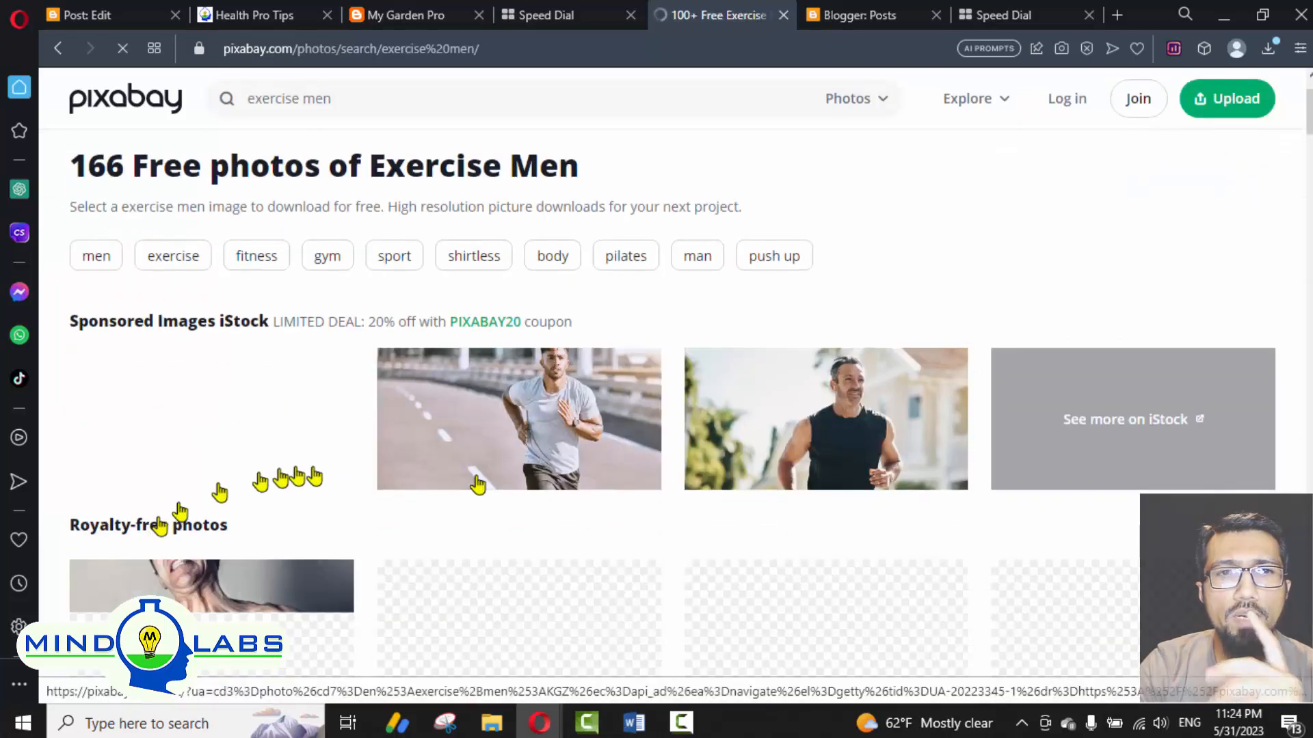
{"action": "scroll", "coordinate": [205, 380], "scroll_direction": "down", "scroll_amount": 4}
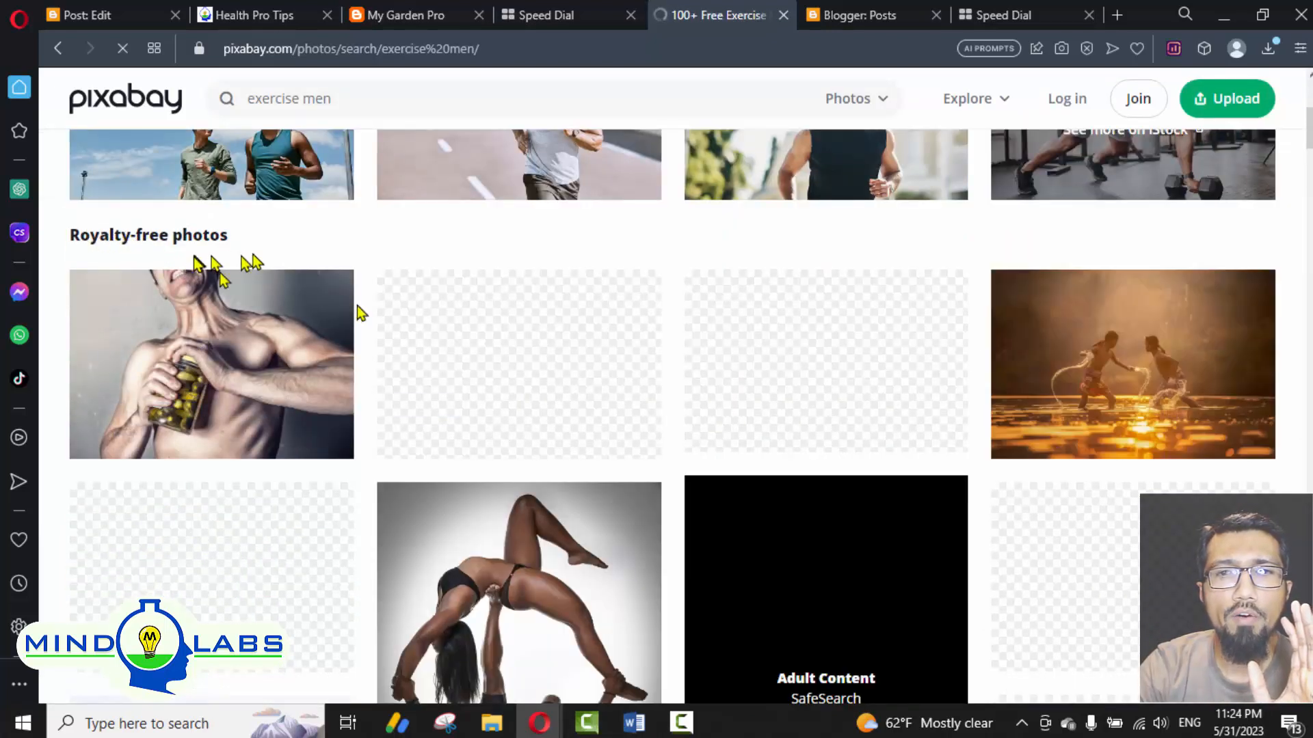
{"action": "scroll", "coordinate": [356, 305], "scroll_direction": "up", "scroll_amount": 3}
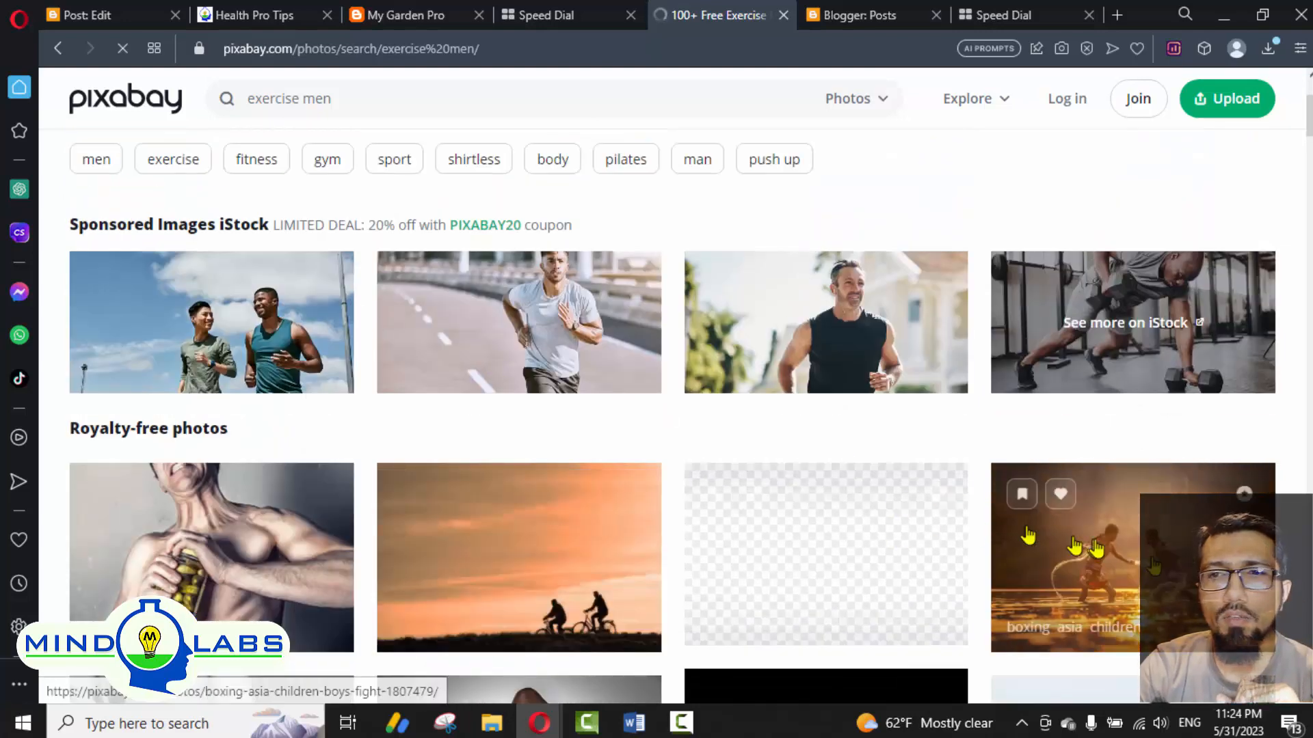
{"action": "scroll", "coordinate": [1154, 567], "scroll_direction": "down", "scroll_amount": 8}
{"action": "scroll", "coordinate": [1153, 567], "scroll_direction": "down", "scroll_amount": 4}
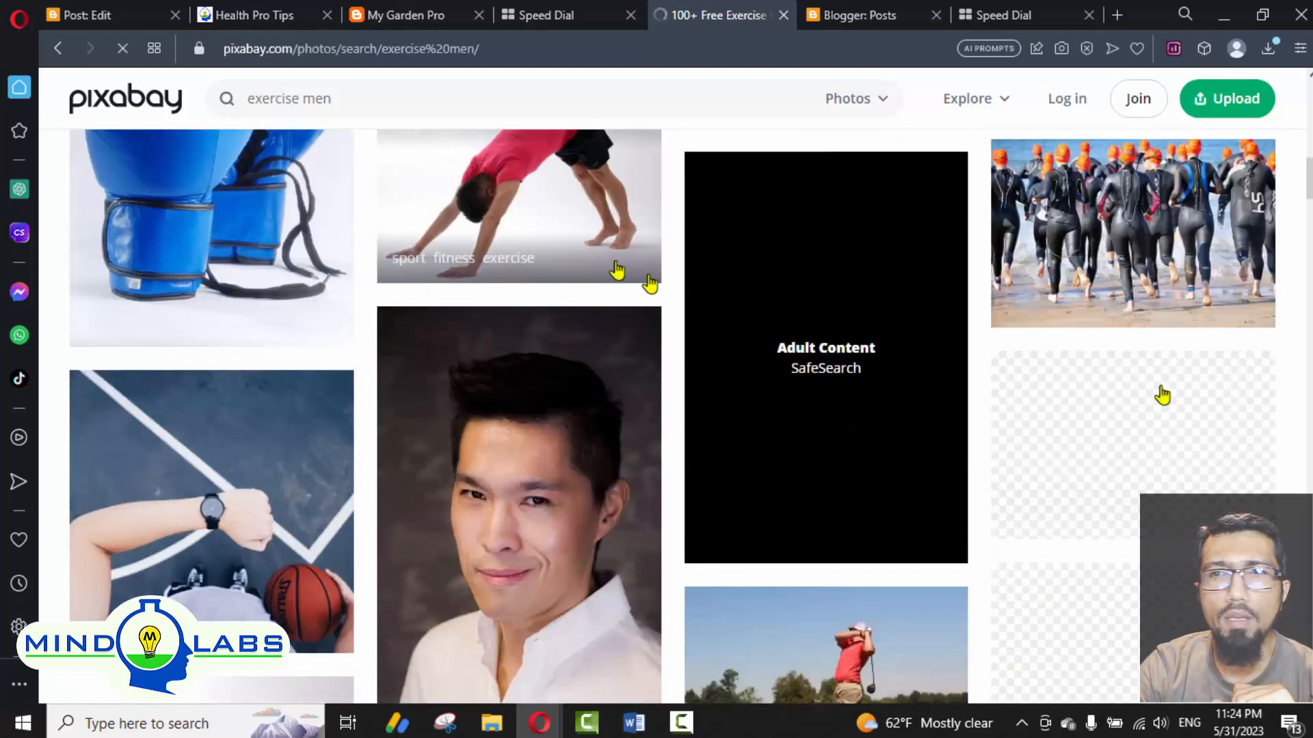
{"action": "scroll", "coordinate": [1163, 394], "scroll_direction": "down", "scroll_amount": 2}
{"action": "scroll", "coordinate": [844, 372], "scroll_direction": "down", "scroll_amount": 5}
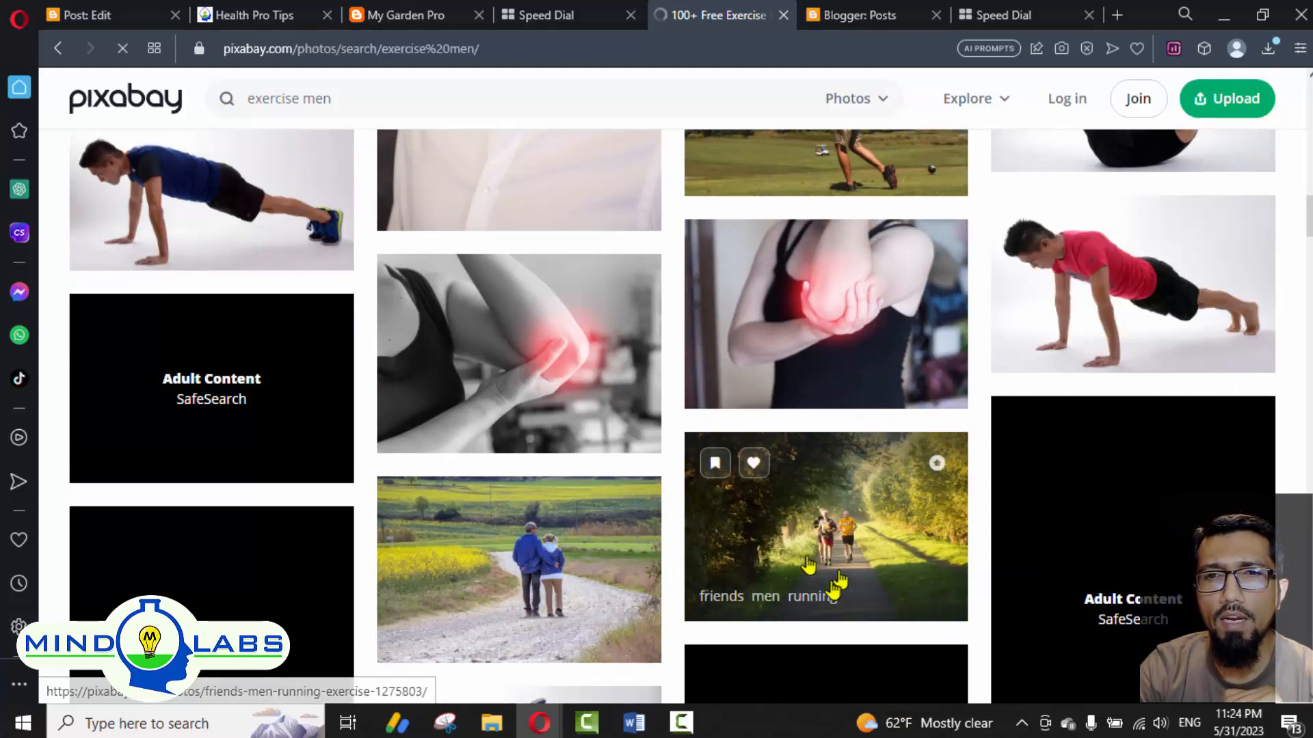
{"action": "left_click", "coordinate": [841, 540]}
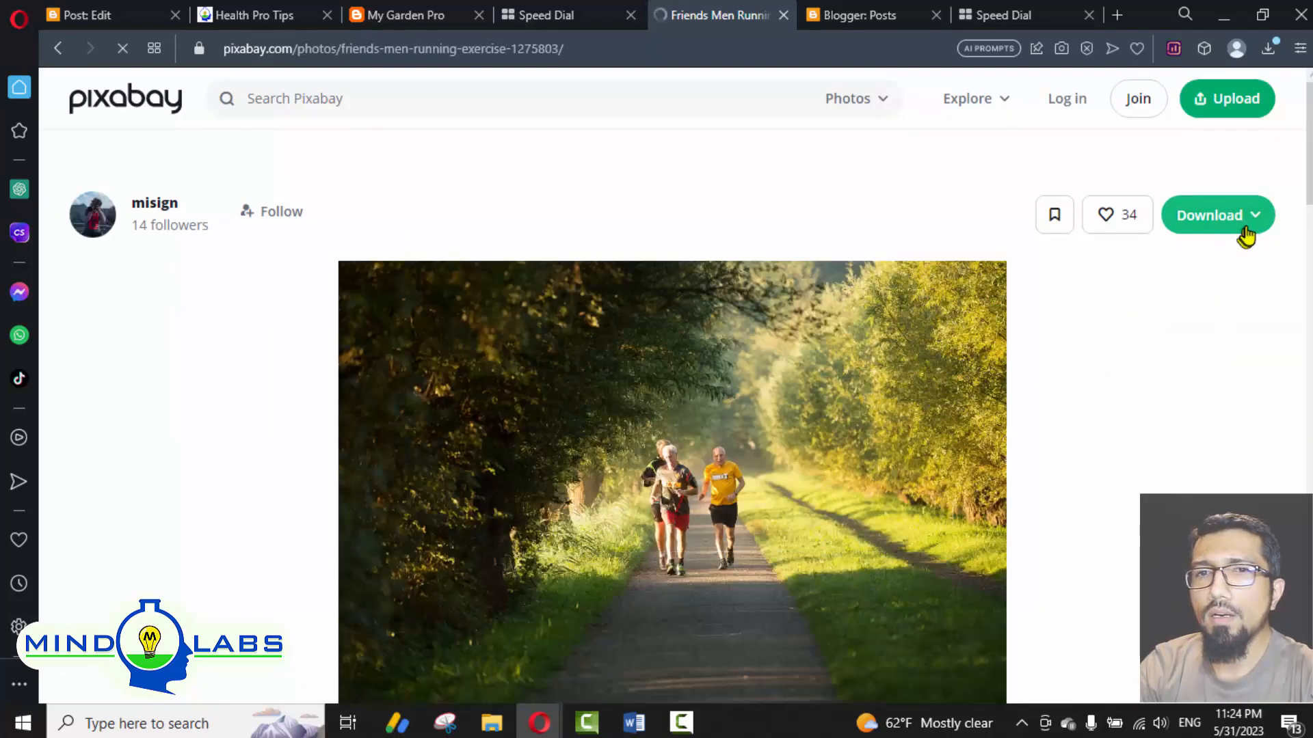
Step: Try to download the running friends photo as a 1280×853 JPG and check the browser's download list for it
{"action": "scroll", "coordinate": [889, 273], "scroll_direction": "down", "scroll_amount": 6}
{"action": "scroll", "coordinate": [683, 294], "scroll_direction": "up", "scroll_amount": 5}
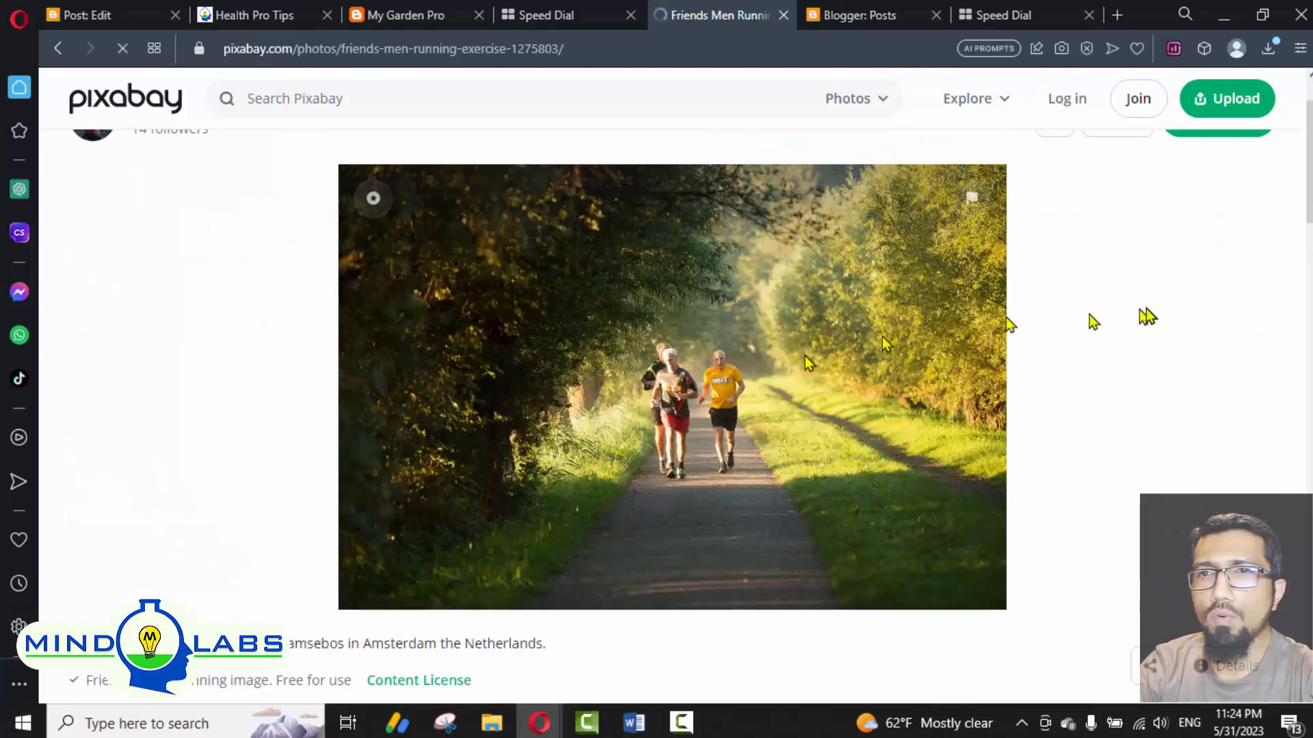
{"action": "left_click", "coordinate": [1260, 216]}
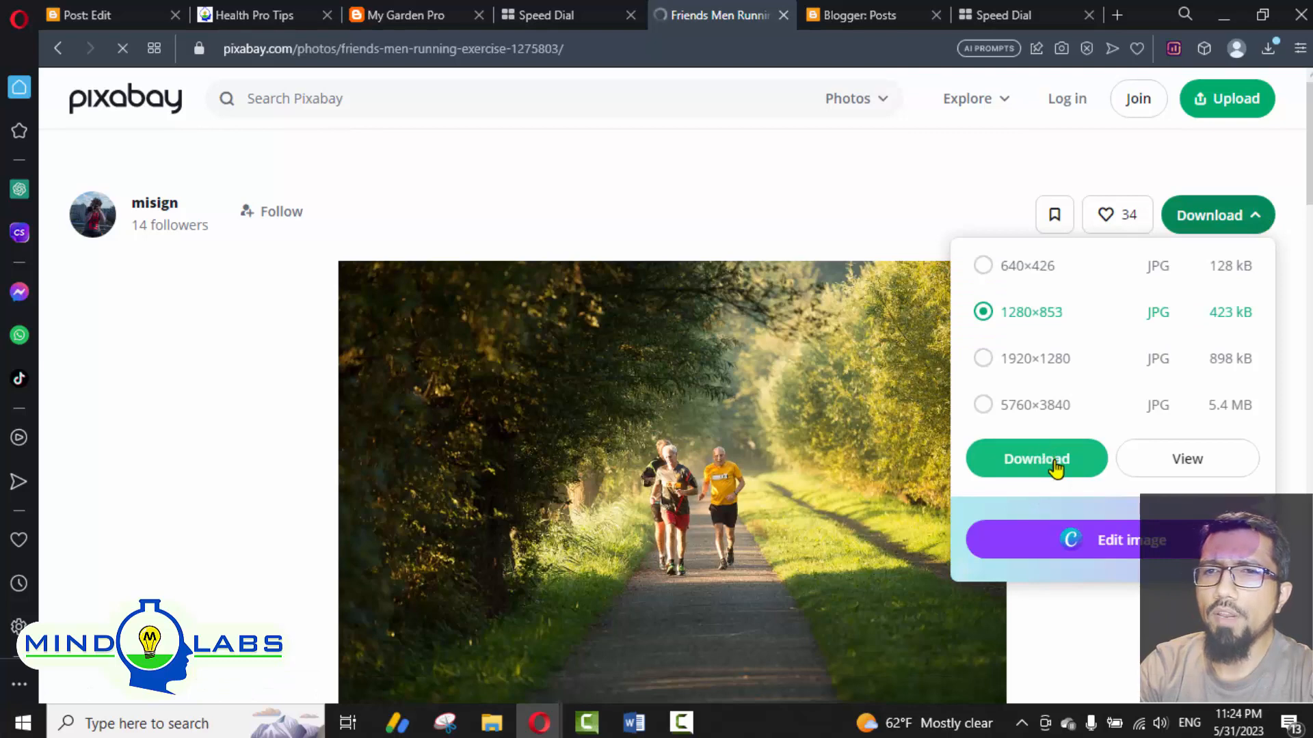
{"action": "left_click", "coordinate": [1037, 458]}
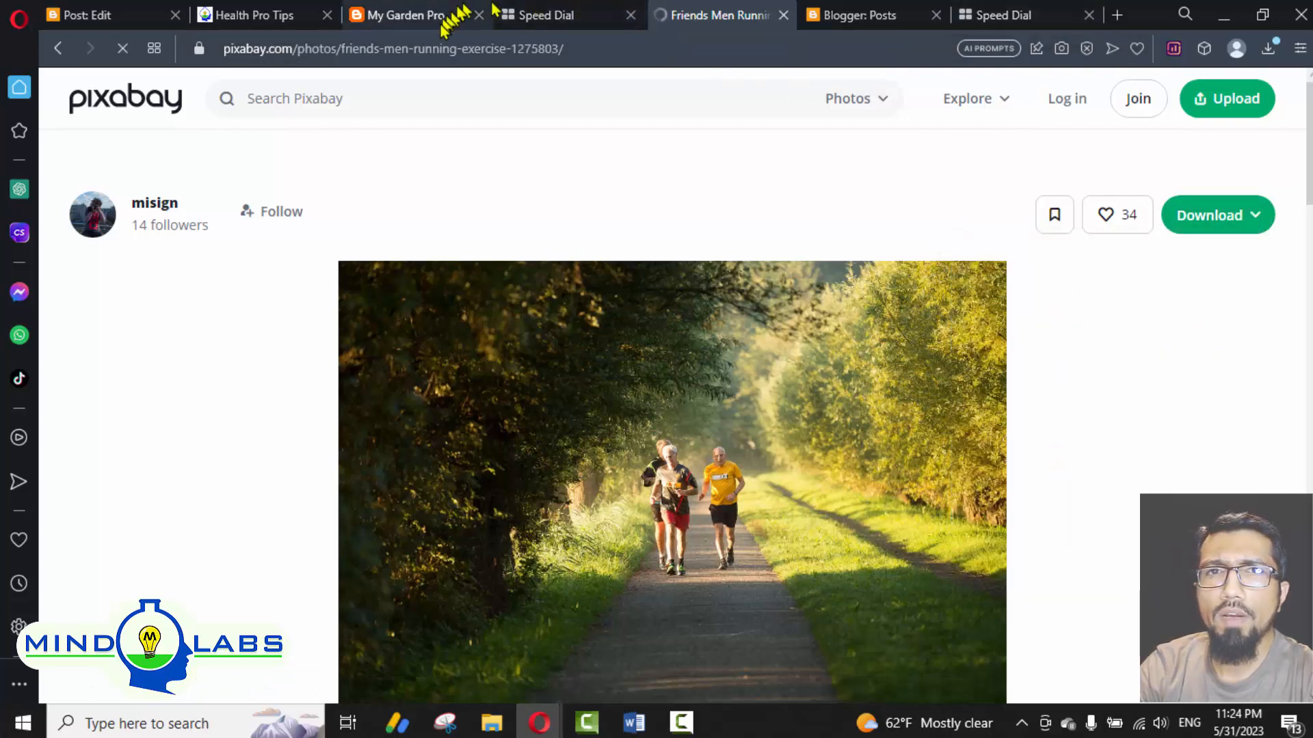
{"action": "scroll", "coordinate": [658, 416], "scroll_direction": "down", "scroll_amount": 5}
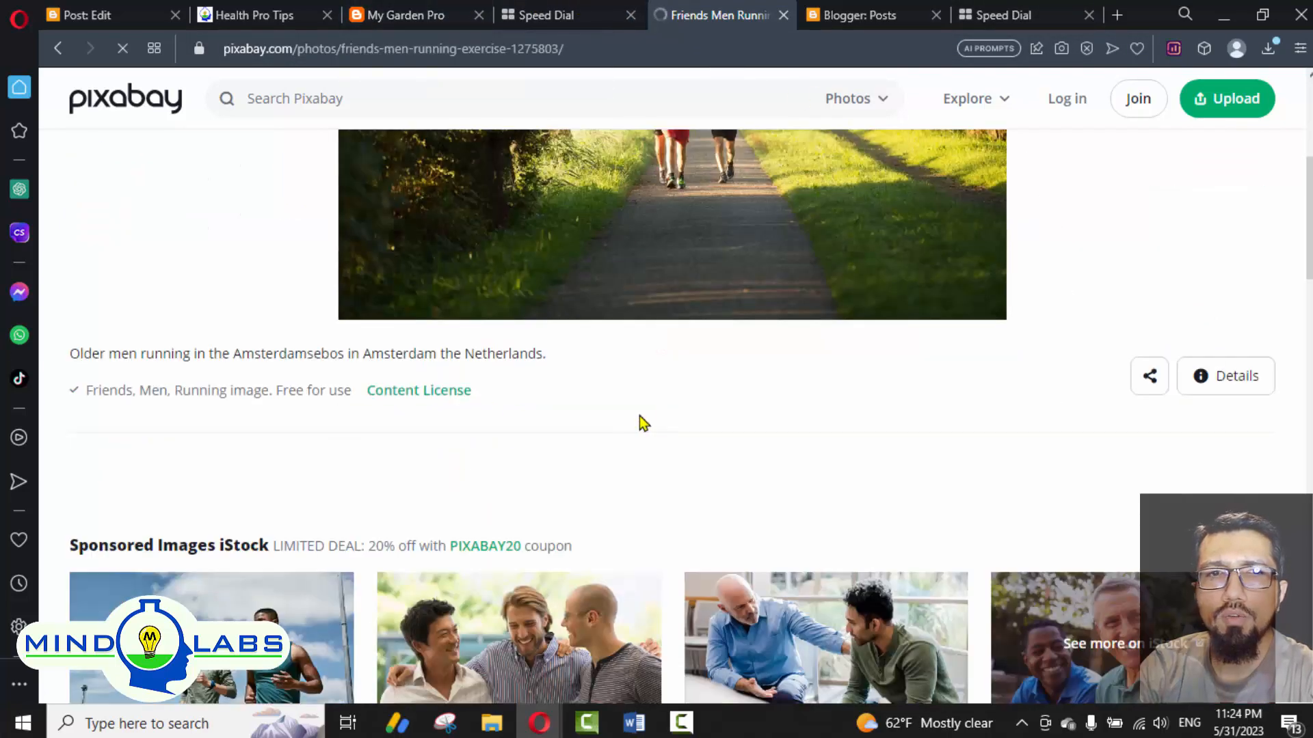
{"action": "scroll", "coordinate": [236, 392], "scroll_direction": "up", "scroll_amount": 5}
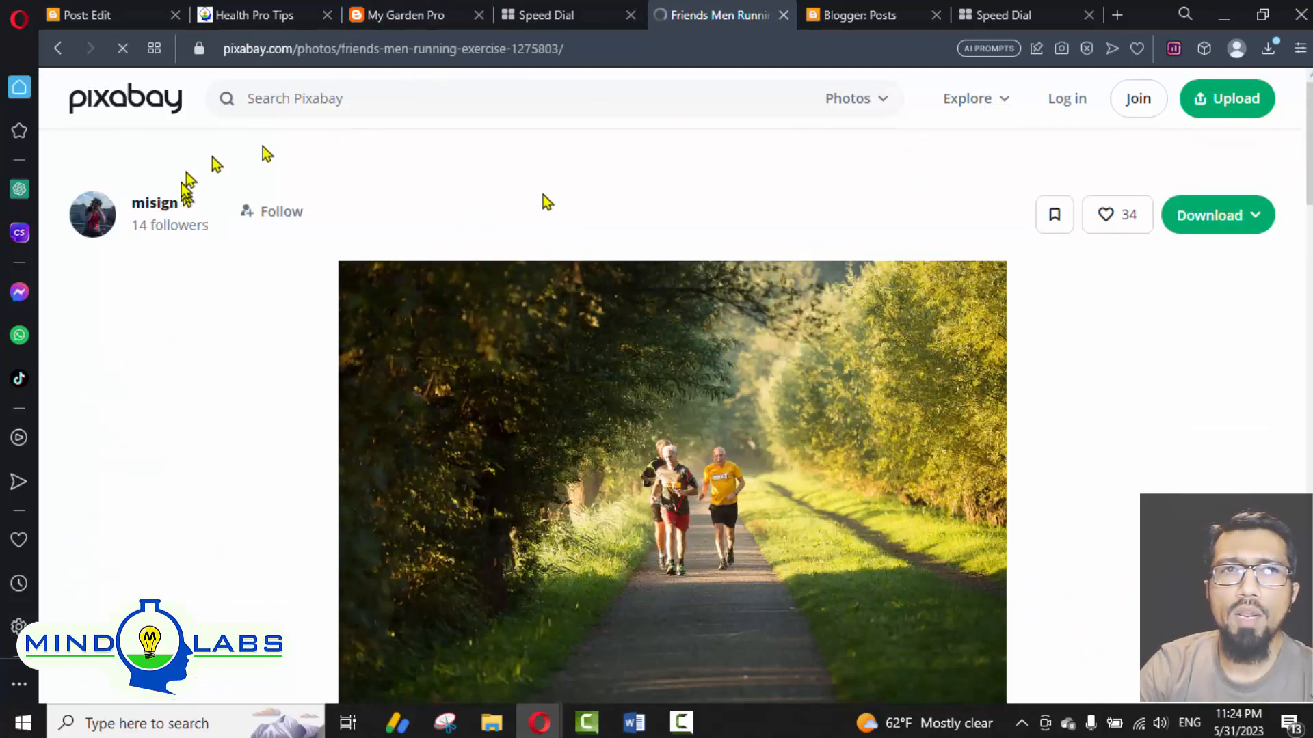
{"action": "scroll", "coordinate": [588, 260], "scroll_direction": "down", "scroll_amount": 4}
{"action": "scroll", "coordinate": [1212, 250], "scroll_direction": "up", "scroll_amount": 4}
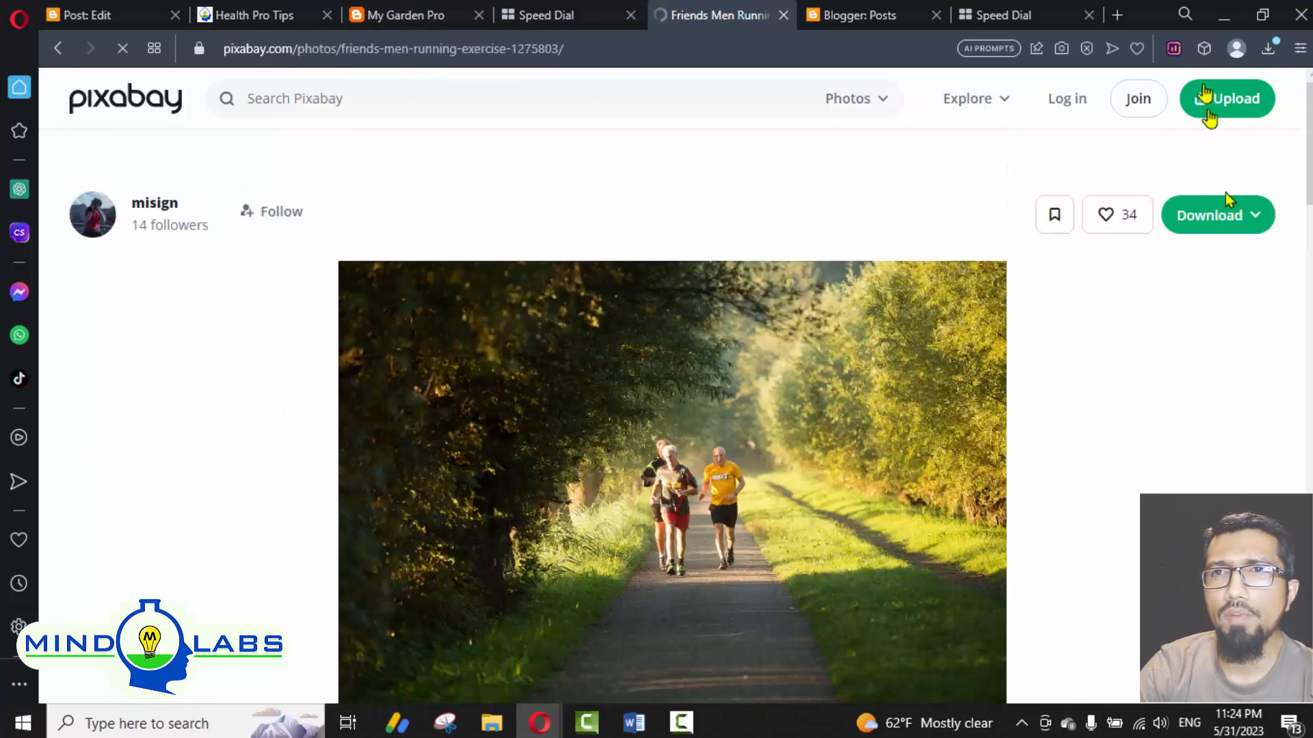
{"action": "left_click", "coordinate": [1267, 49]}
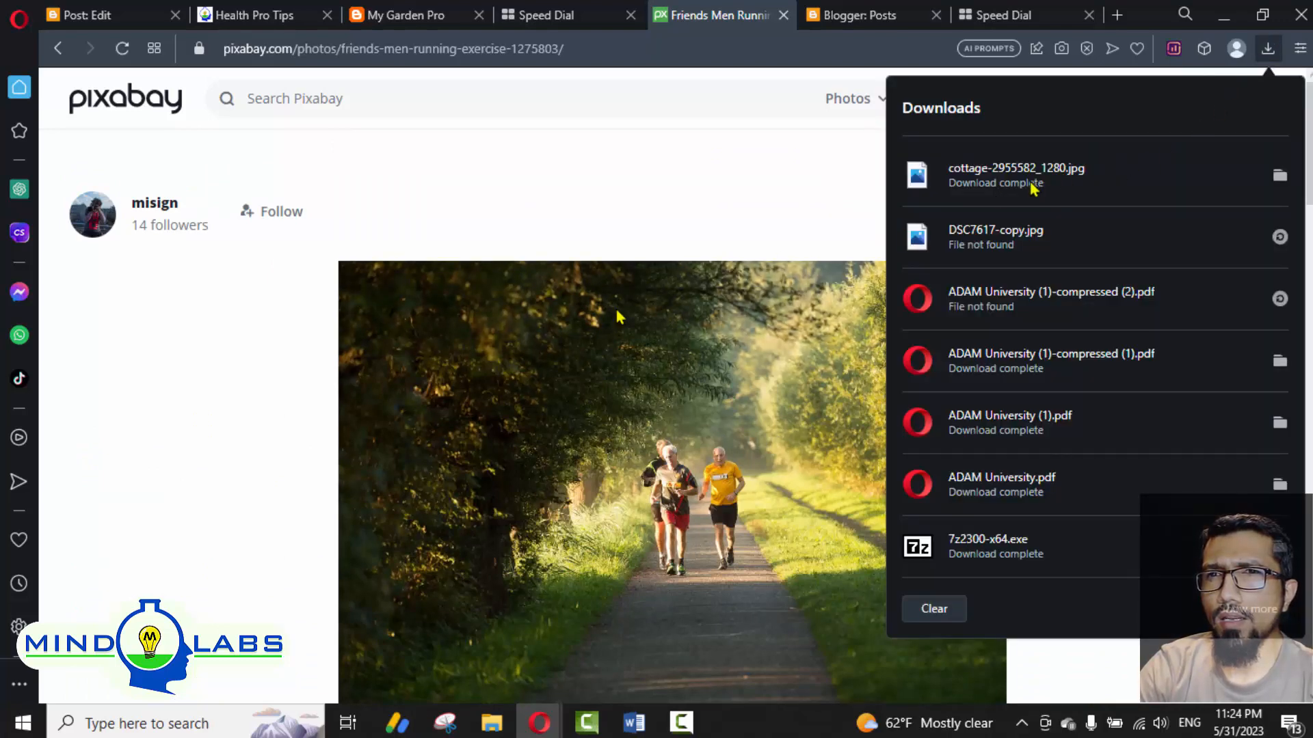
Step: Save the displayed photo of the runners as the JPEG image friends-1275803_1280 in the Downloads folder
{"action": "right_click", "coordinate": [613, 456]}
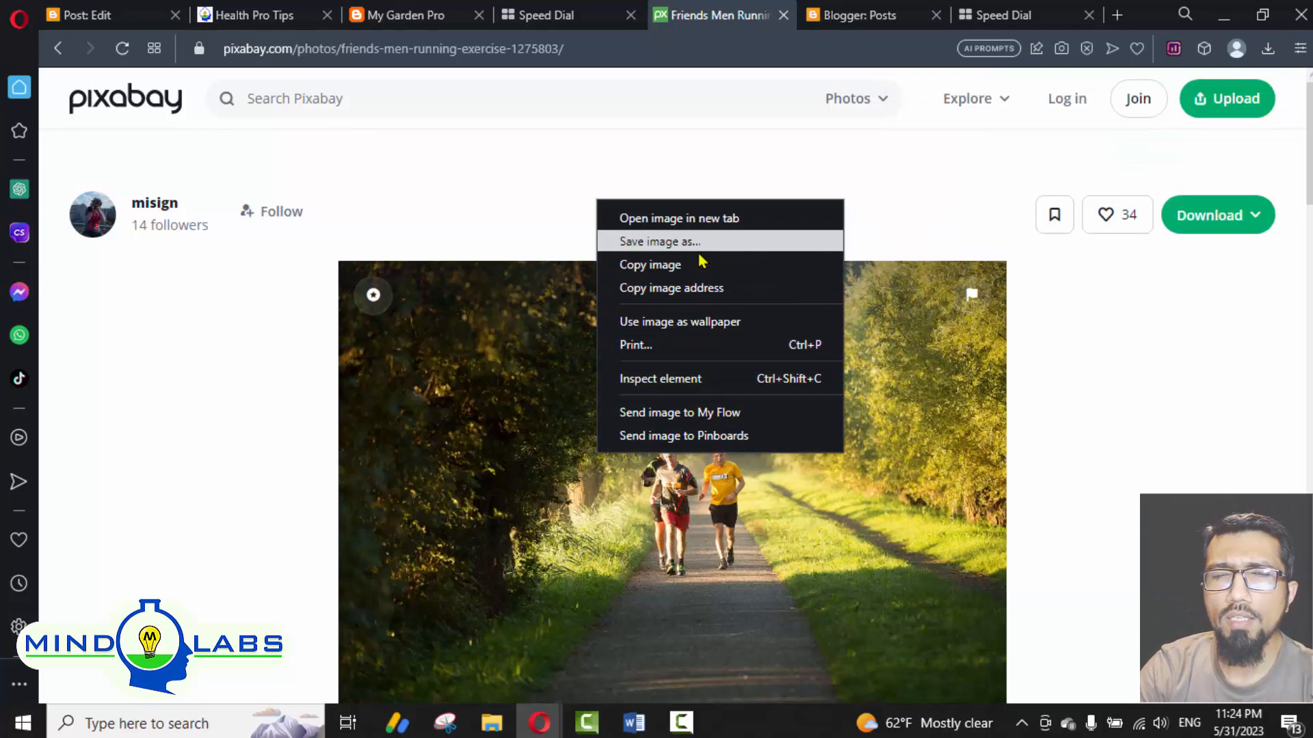
{"action": "left_click", "coordinate": [698, 263]}
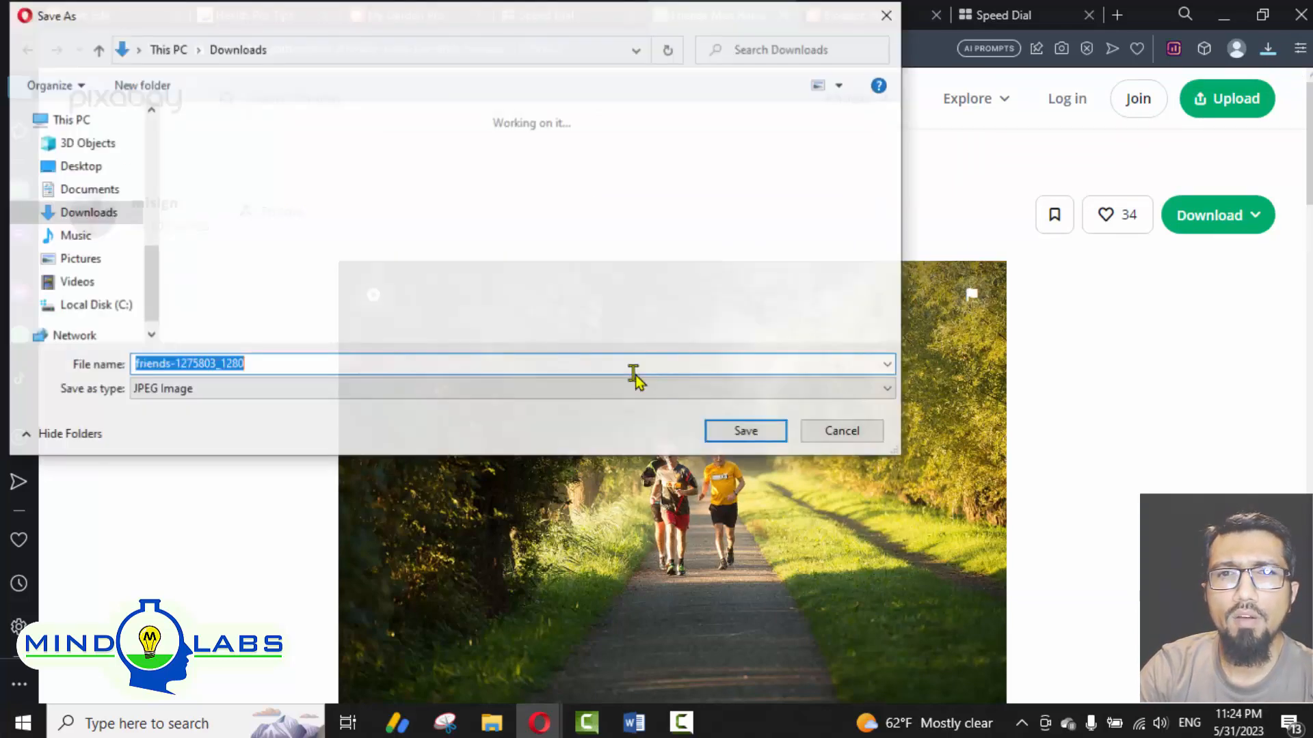
{"action": "left_click", "coordinate": [730, 434]}
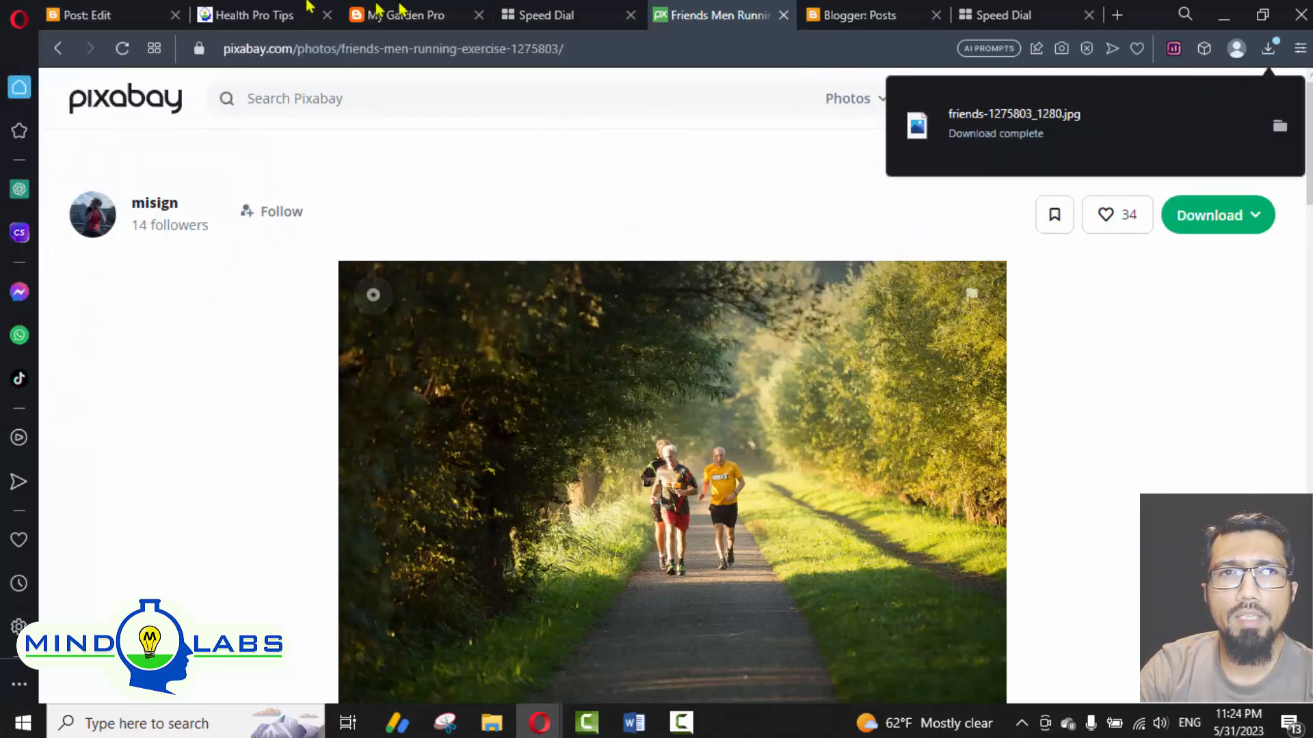
Step: Switch back to the Blogger editor with the "Rise and Shine" post
{"action": "left_click", "coordinate": [404, 14]}
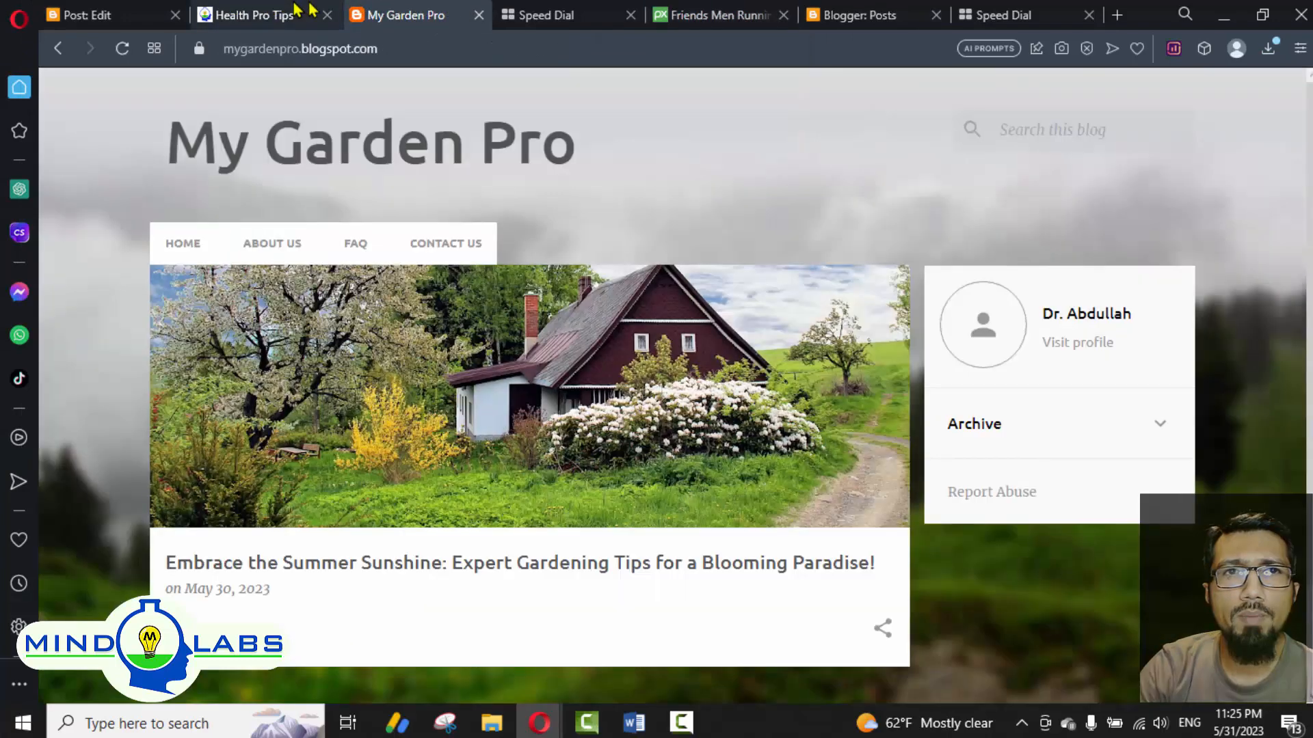
{"action": "left_click", "coordinate": [252, 15]}
{"action": "left_click", "coordinate": [86, 15]}
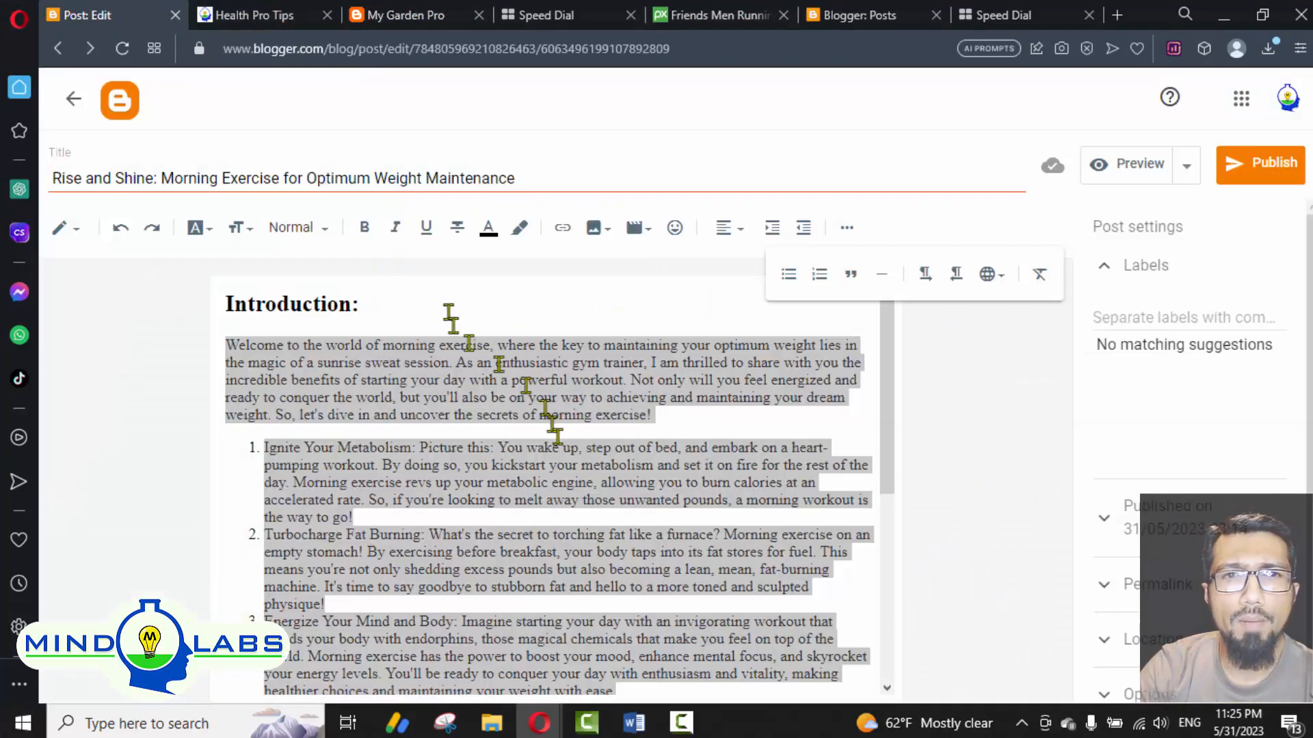
Step: Add an empty line above the "Introduction:" heading and place the cursor in it
{"action": "left_click", "coordinate": [375, 319]}
{"action": "left_click_drag", "start_coordinate": [387, 316], "coordinate": [383, 330]}
{"action": "left_click", "coordinate": [377, 300]}
{"action": "key", "text": "Home"}
{"action": "key", "text": "Return"}
{"action": "key", "text": "Up"}
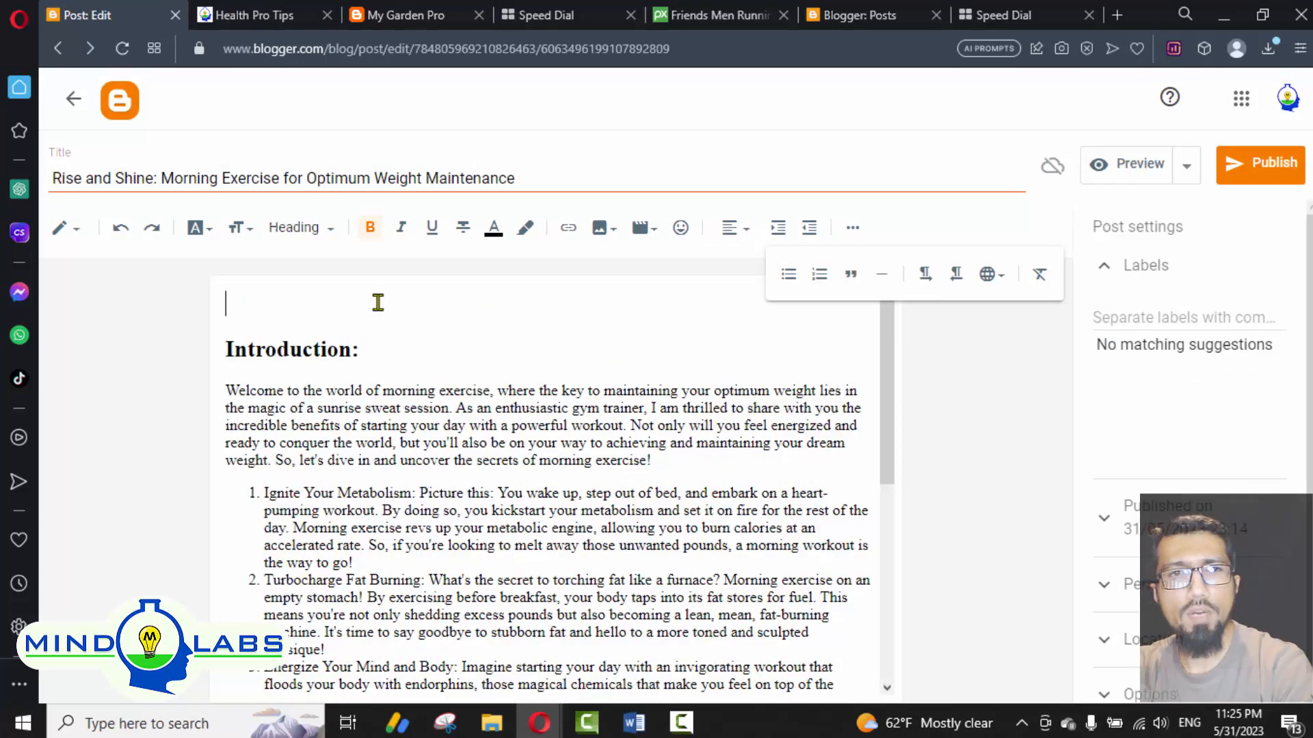
Step: Insert empty lines between the opening paragraph and the numbered list, and remove the empty line above "Introduction:"
{"action": "left_click", "coordinate": [667, 463]}
{"action": "key", "text": "Return"}
{"action": "left_click", "coordinate": [444, 333]}
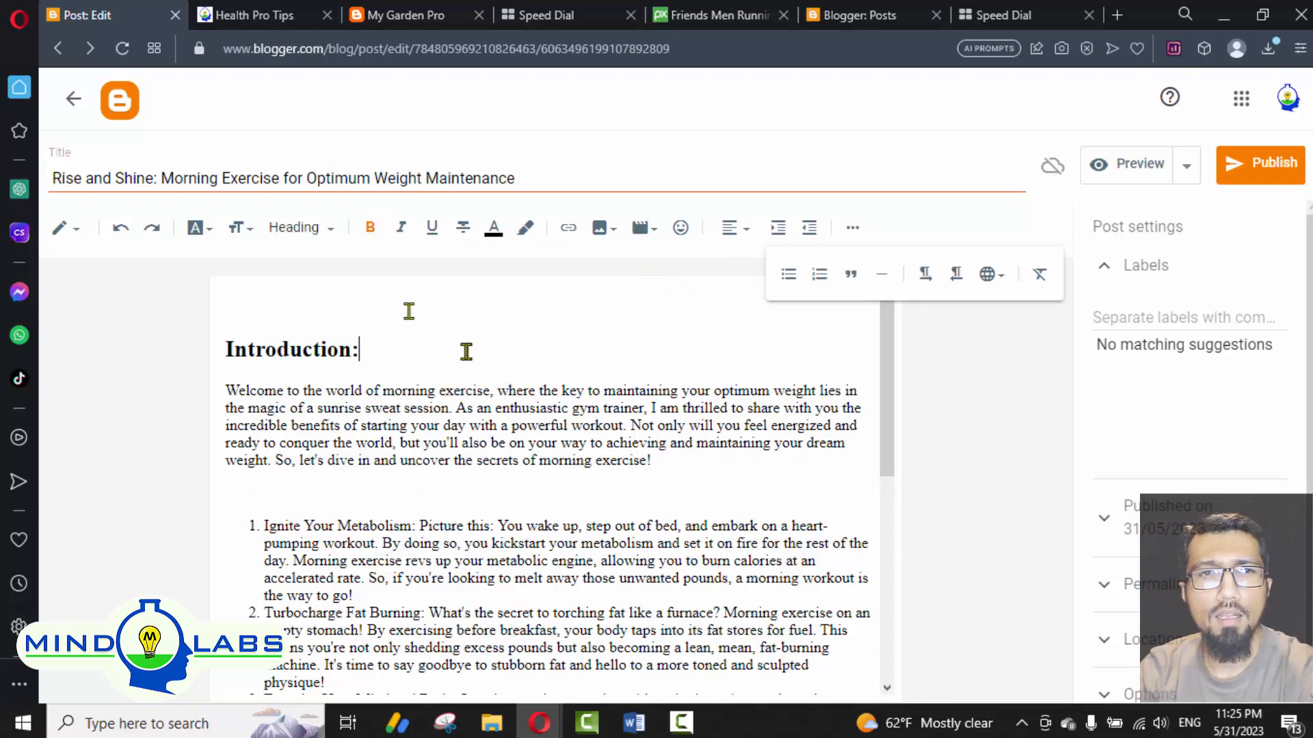
{"action": "key", "text": "Delete"}
{"action": "left_click", "coordinate": [318, 453]}
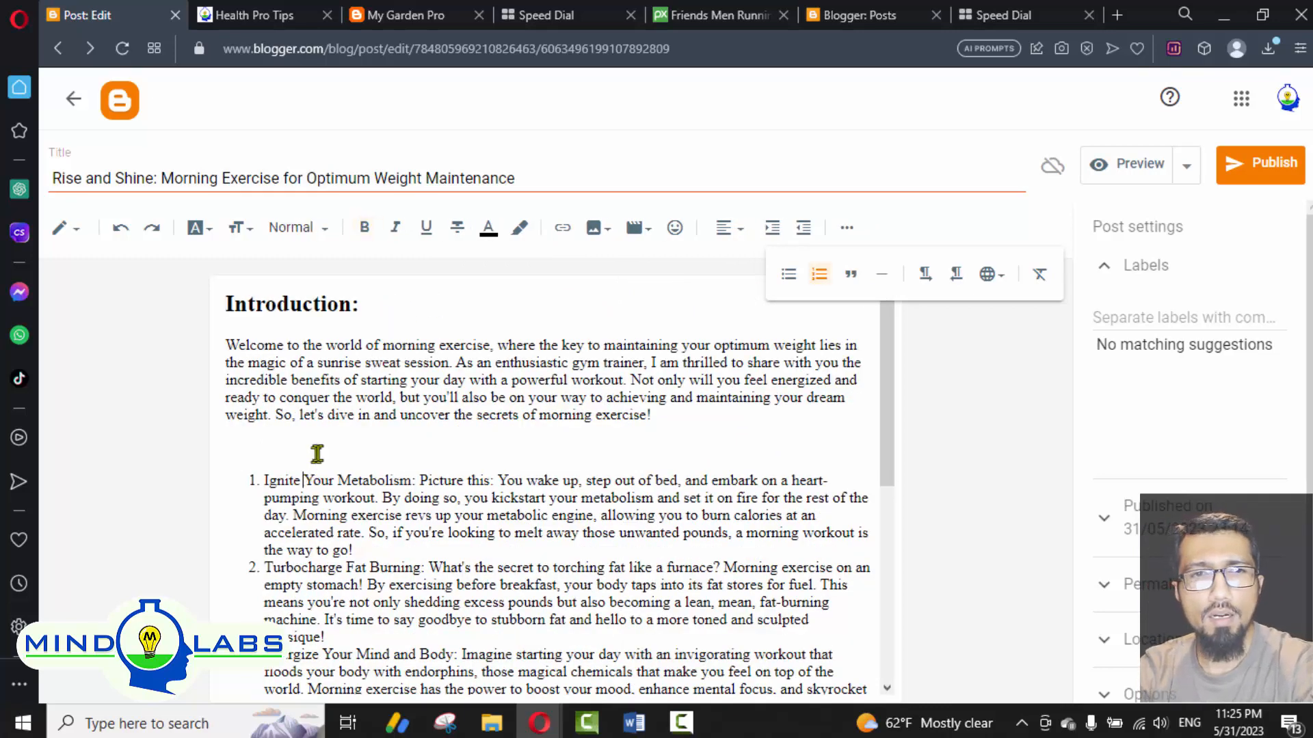
{"action": "key", "text": "Return"}
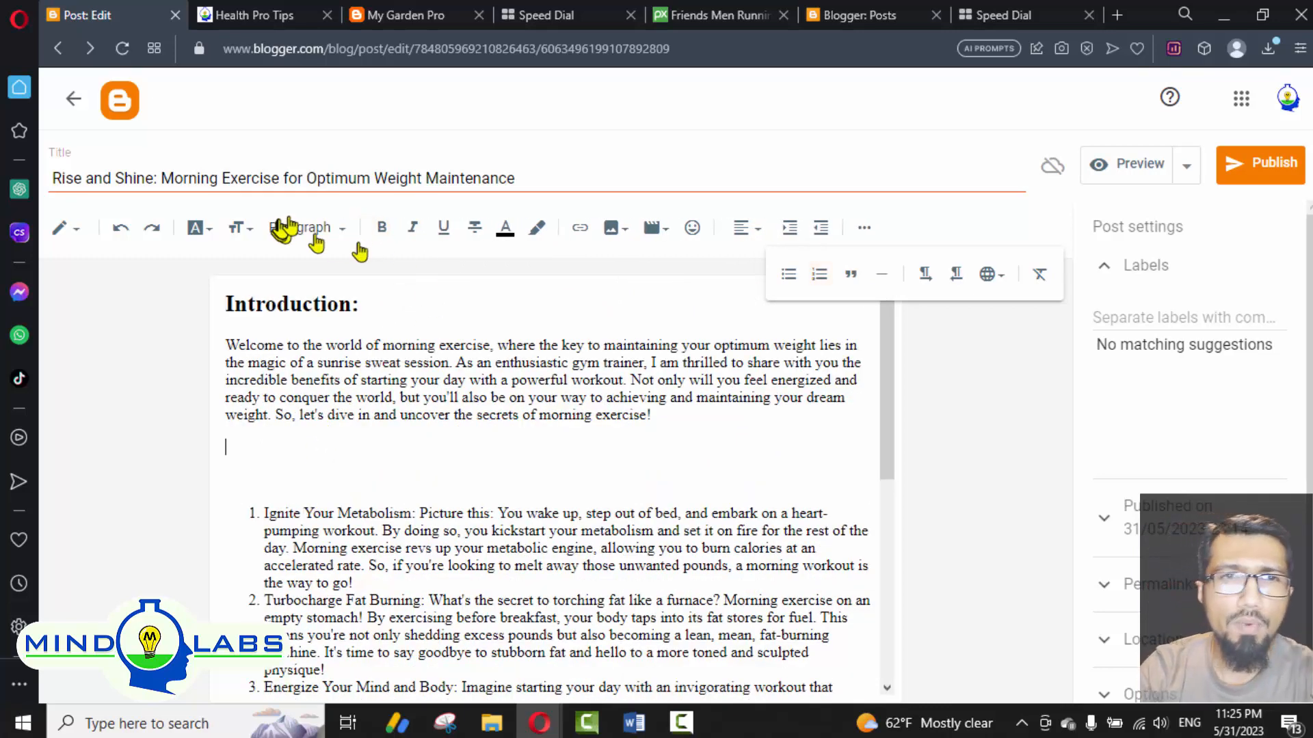
Step: Start inserting an image below the opening paragraph by uploading friends-1275803_1280.jpg from the computer
{"action": "left_click", "coordinate": [616, 235]}
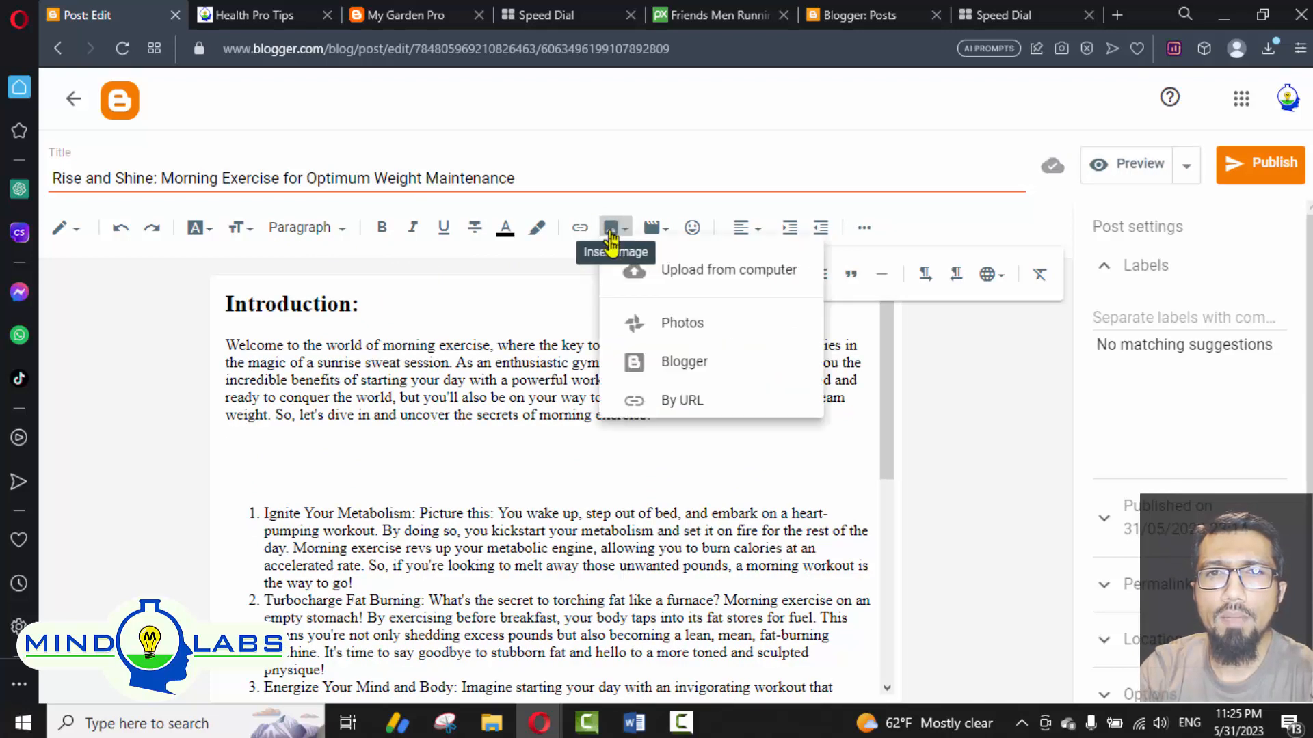
{"action": "left_click", "coordinate": [710, 294]}
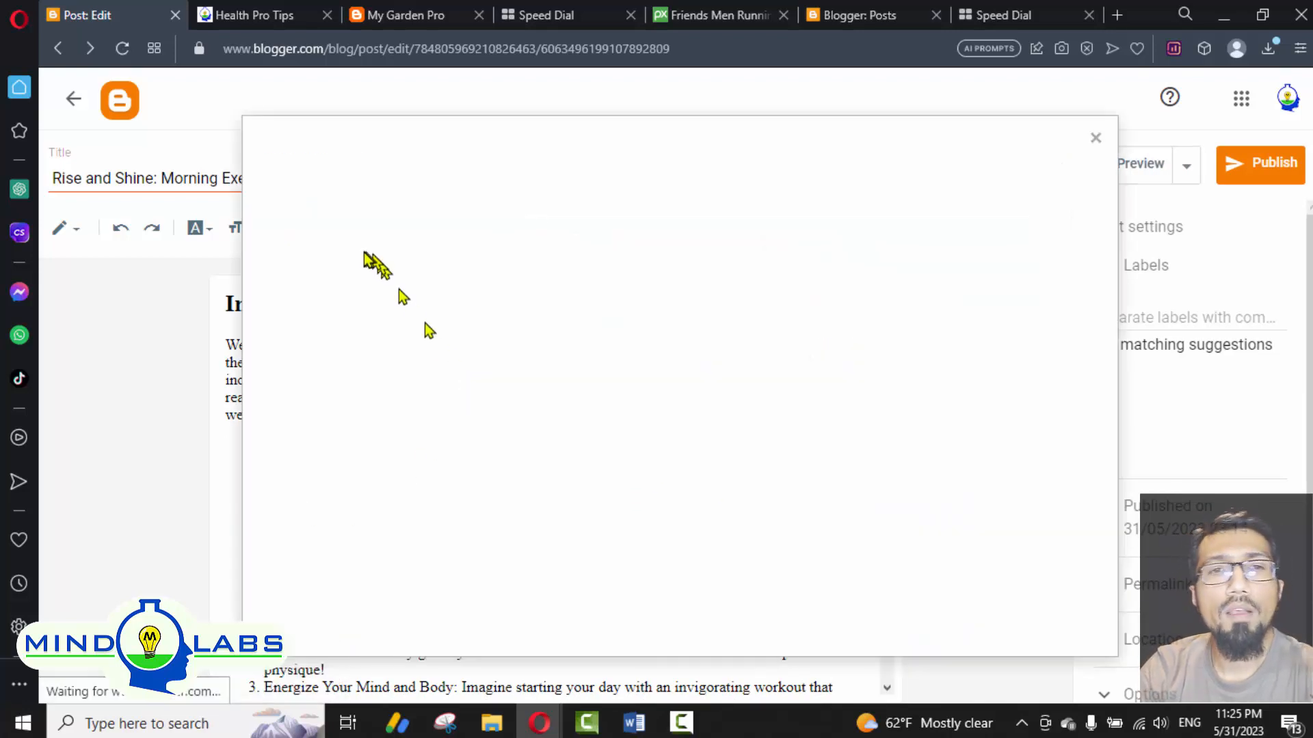
{"action": "left_click", "coordinate": [328, 248]}
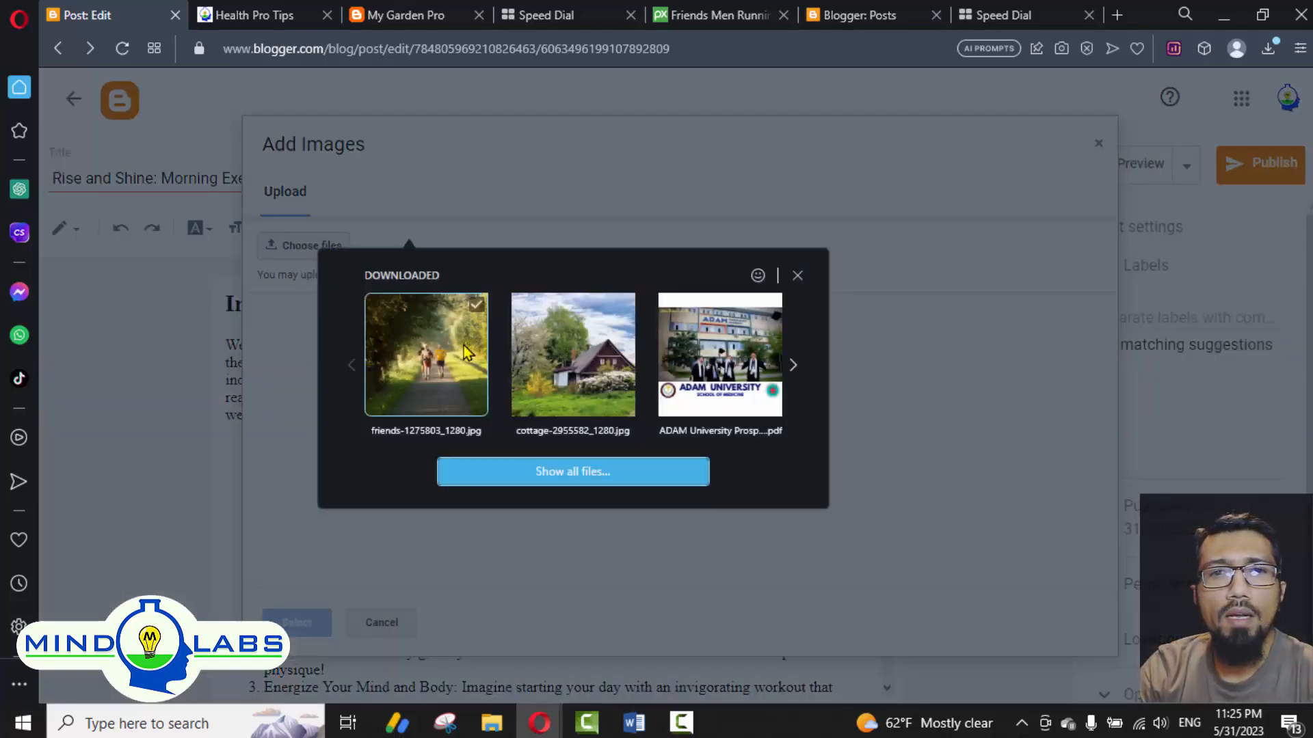
{"action": "left_click", "coordinate": [463, 346]}
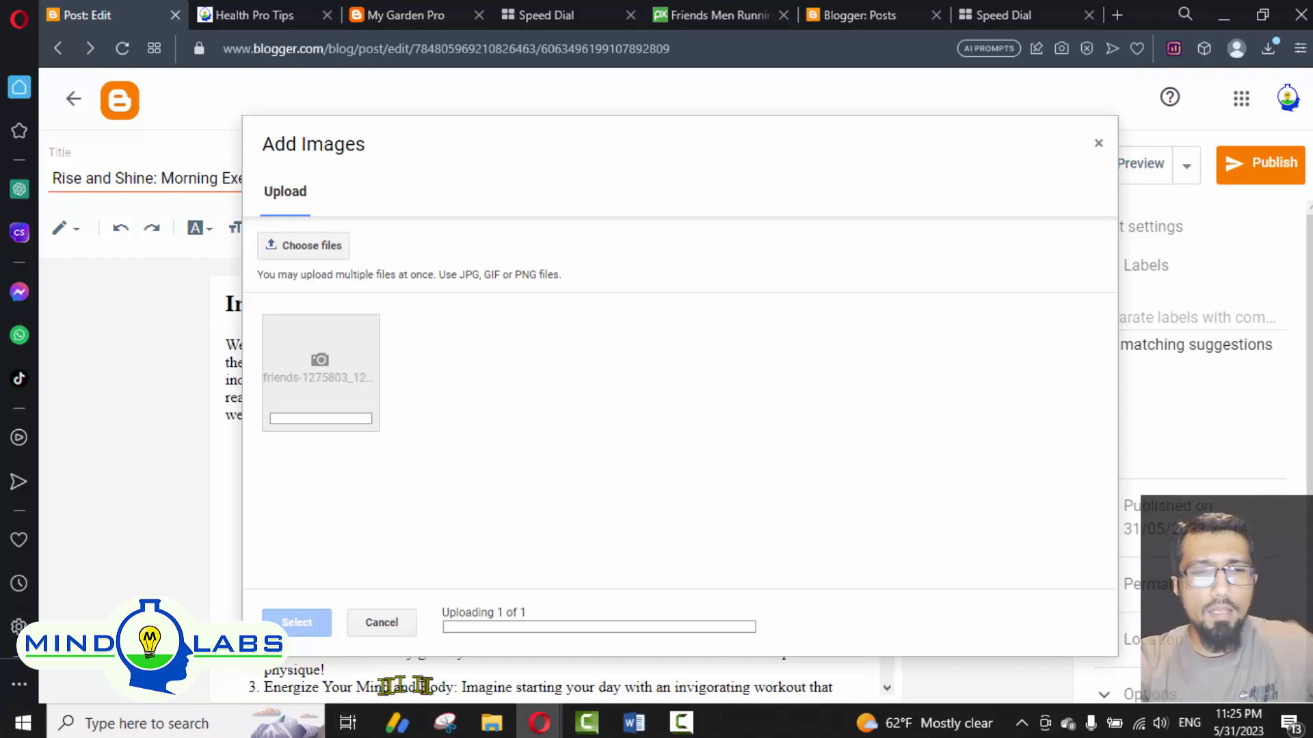
Step: Switch to the ChatGPT morning exercise chat and send the prompt "now write an article on gym tools for bigeners"
{"action": "key", "text": "alt+Tab"}
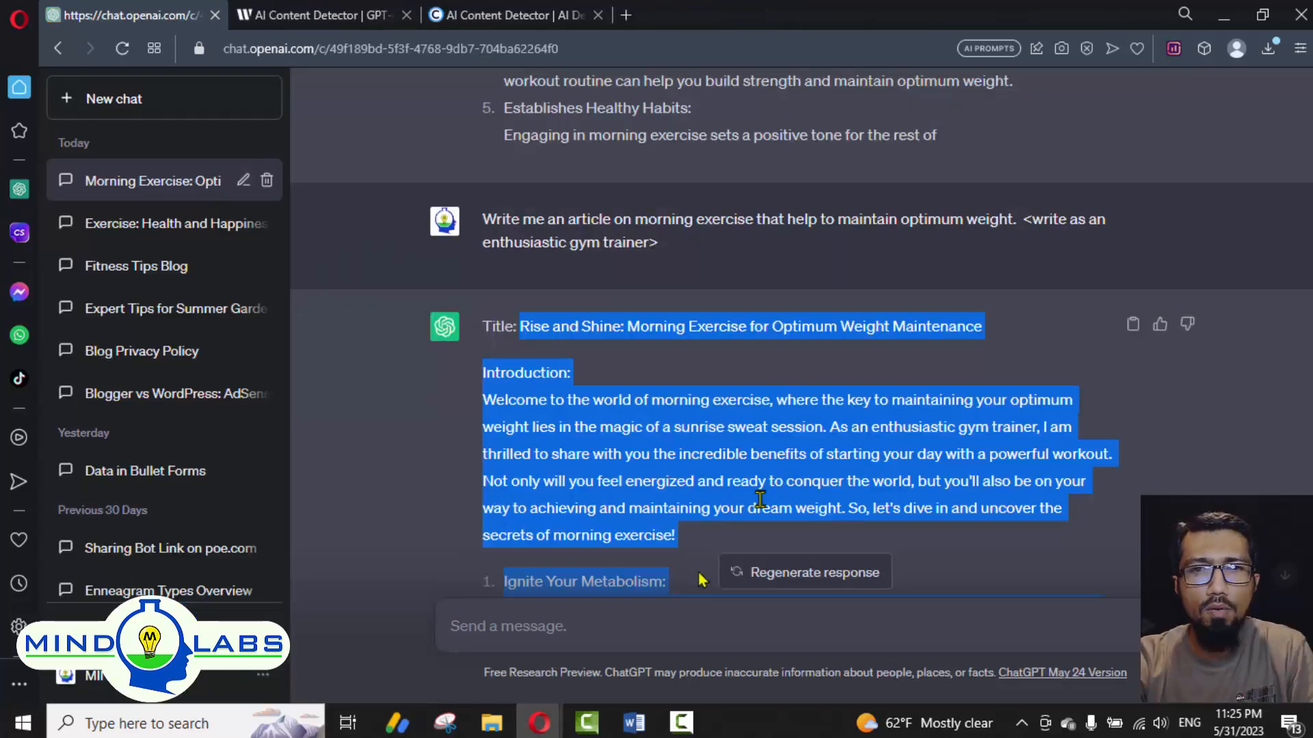
{"action": "left_click", "coordinate": [662, 607]}
{"action": "scroll", "coordinate": [643, 608], "scroll_direction": "down", "scroll_amount": 15}
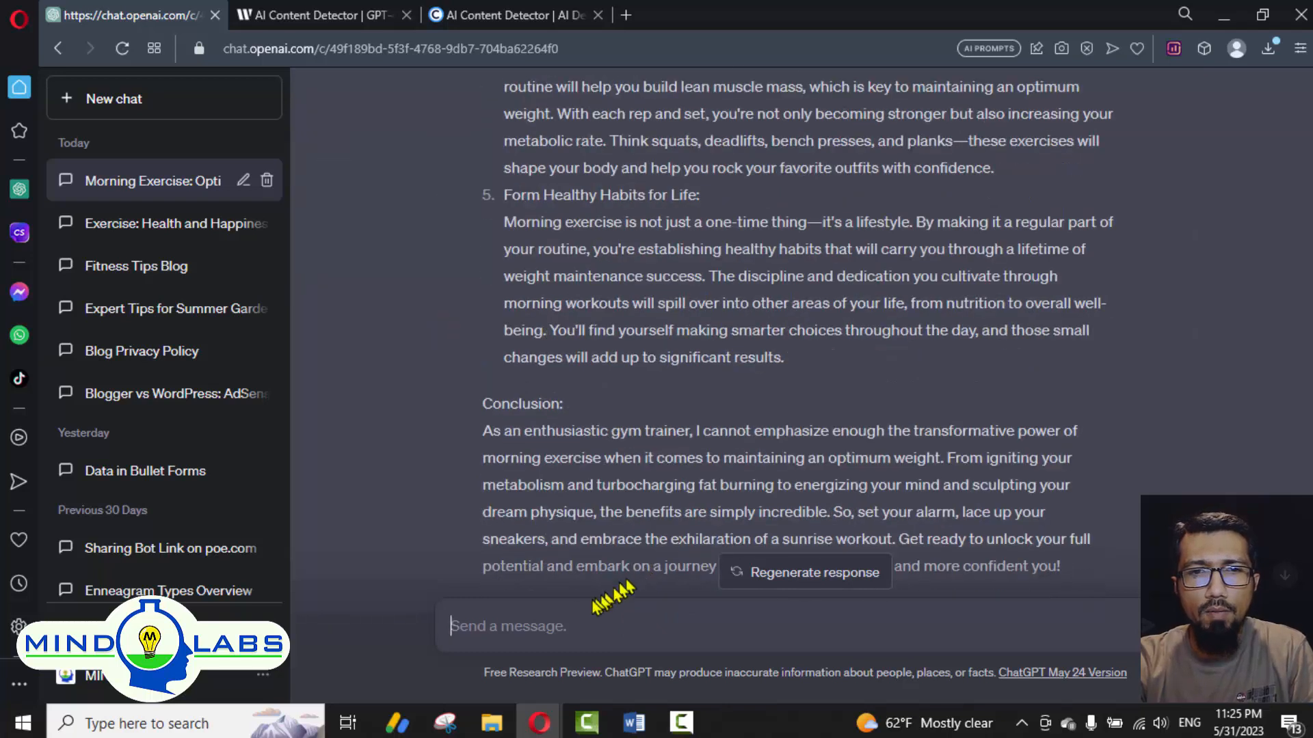
{"action": "left_click", "coordinate": [150, 724]}
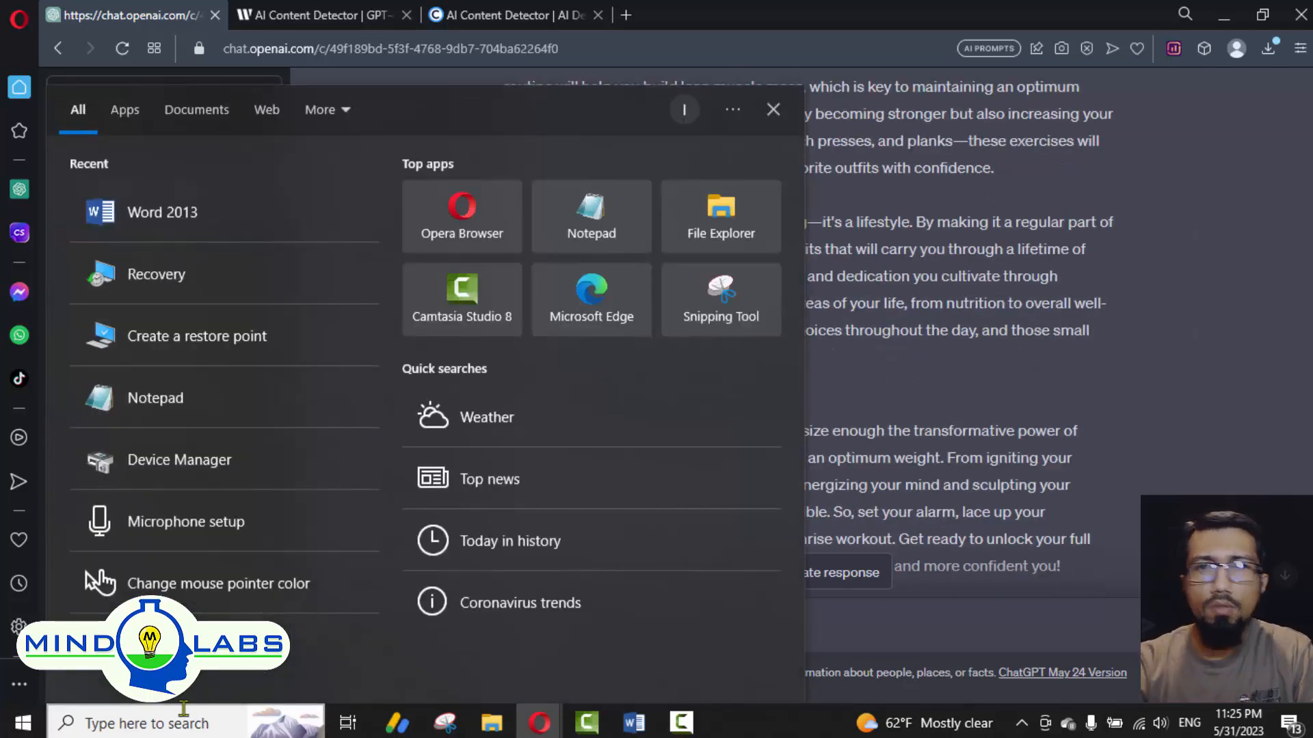
{"action": "left_click", "coordinate": [1254, 547]}
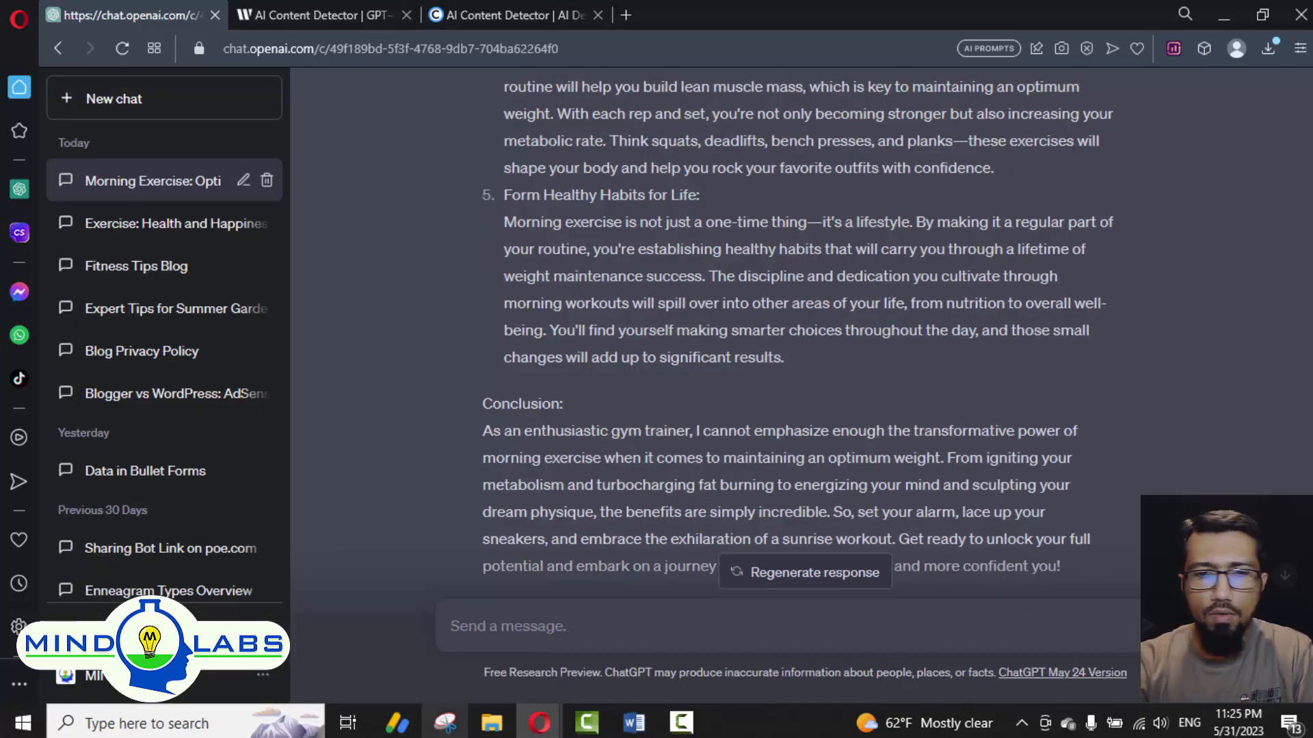
{"action": "key", "text": "BackSpace"}
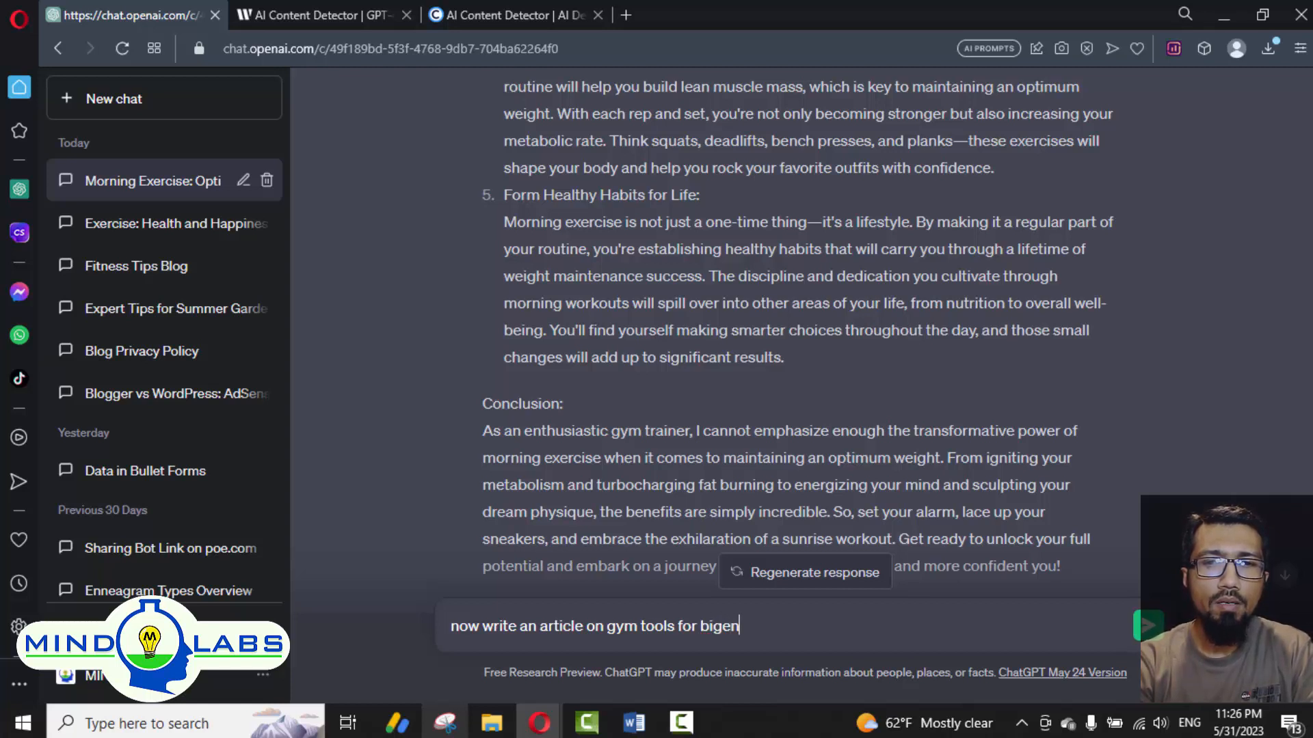
{"action": "key", "text": "Return"}
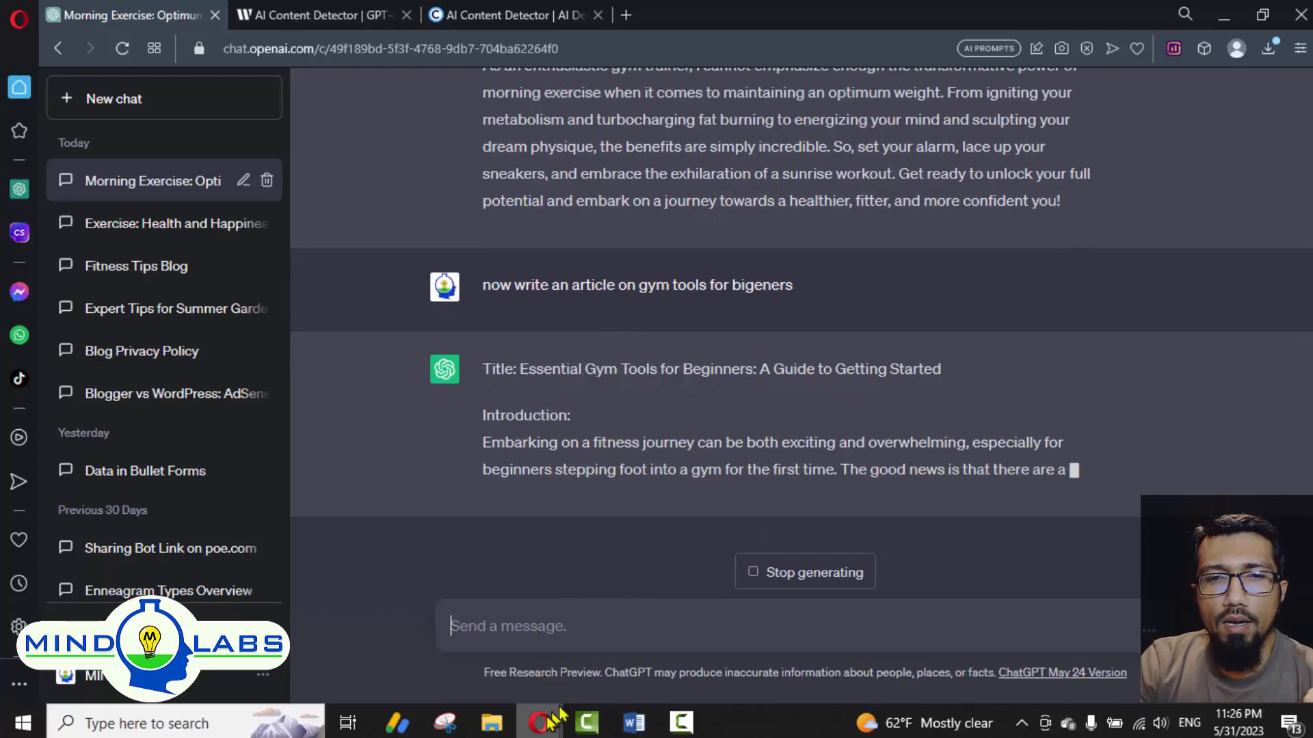
Step: Return to the Blogger post's image upload dialog and check the status of the photo upload
{"action": "mouse_move", "coordinate": [540, 723]}
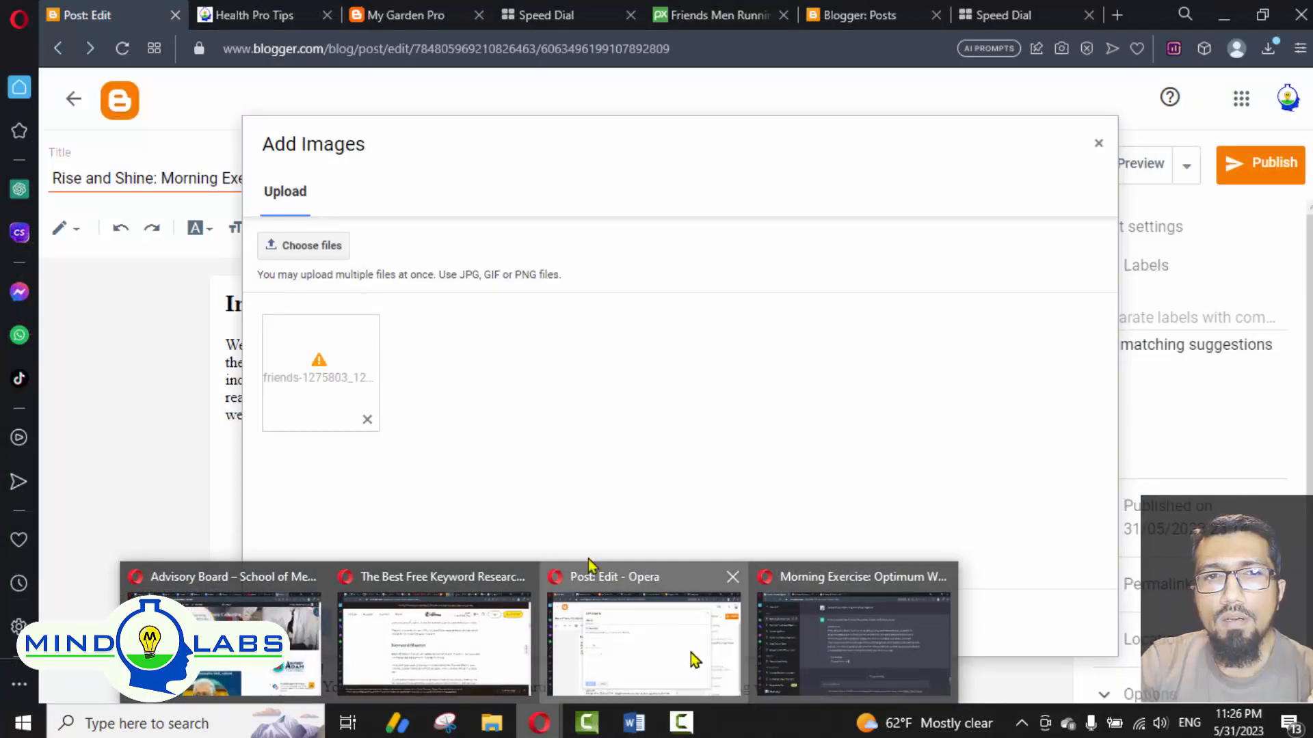
{"action": "left_click", "coordinate": [693, 656]}
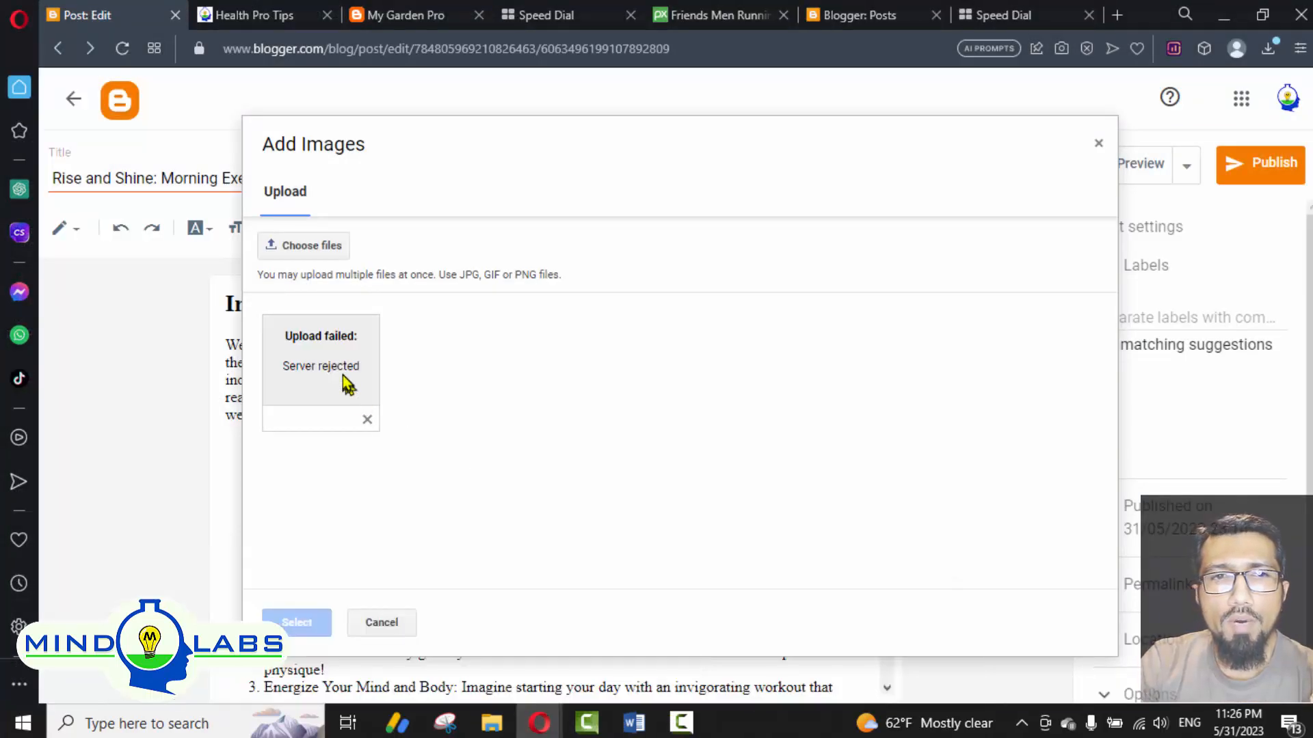
Step: Remove the failed upload, upload friends-1275803_1280.jpg again and insert it into the post below the opening paragraph
{"action": "left_click", "coordinate": [368, 421]}
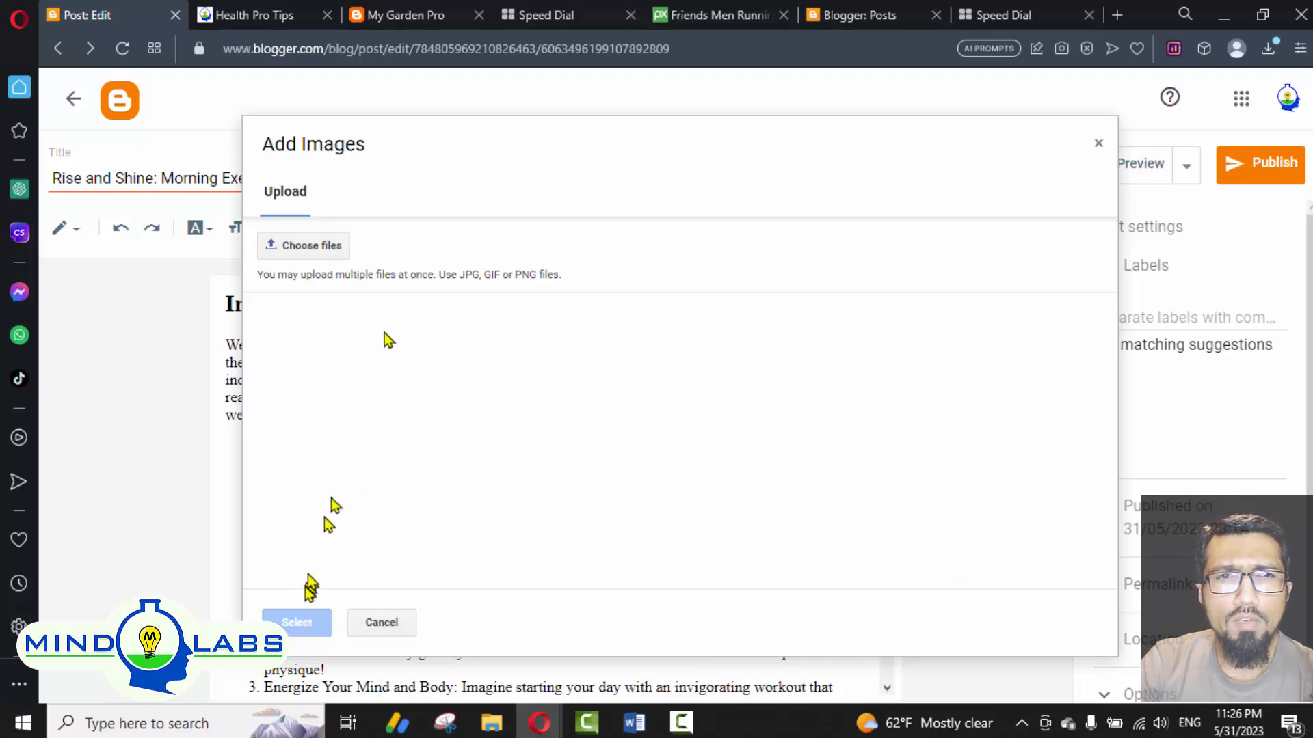
{"action": "left_click", "coordinate": [336, 247]}
{"action": "left_click", "coordinate": [430, 355]}
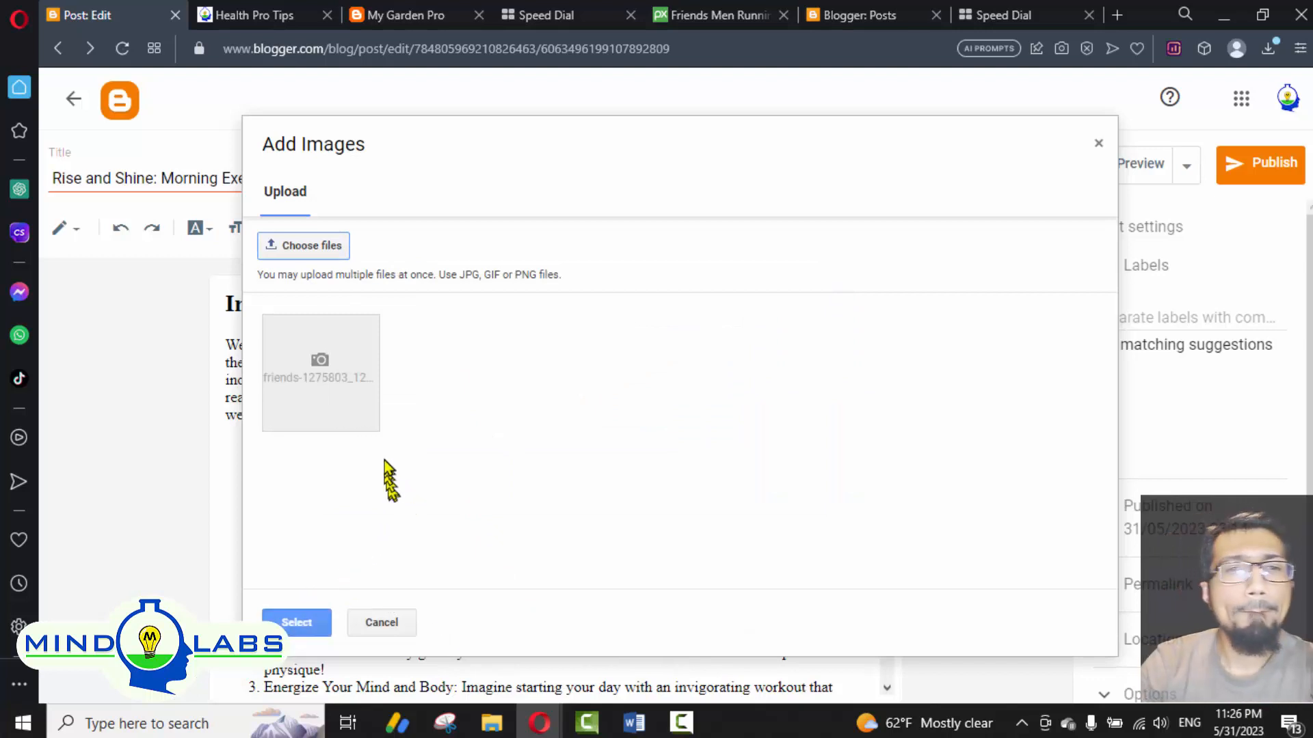
{"action": "left_click", "coordinate": [349, 404]}
{"action": "left_click", "coordinate": [290, 622]}
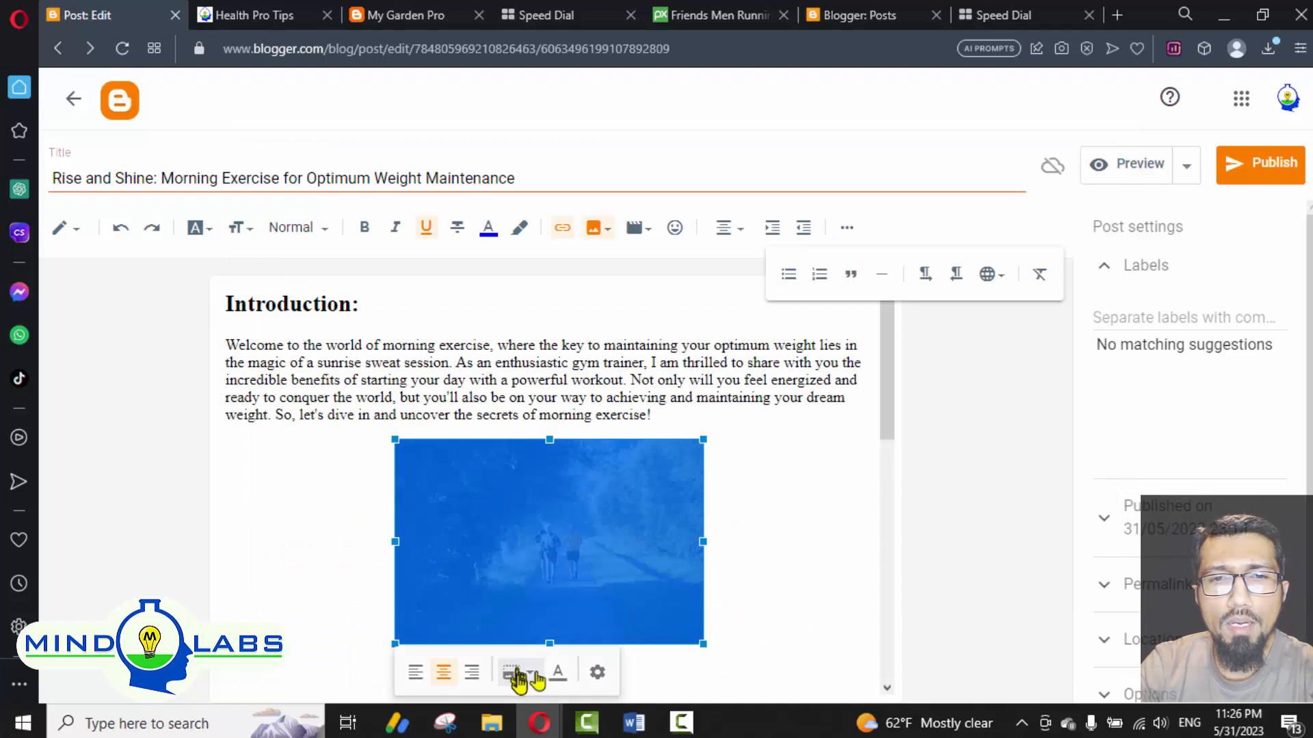
Step: Enlarge the inserted joggers photo proportionally until it spans nearly the full width of the post text
{"action": "left_click_drag", "start_coordinate": [704, 644], "coordinate": [843, 694]}
{"action": "scroll", "coordinate": [542, 504], "scroll_direction": "down", "scroll_amount": 4}
{"action": "left_click_drag", "start_coordinate": [772, 447], "coordinate": [840, 535]}
{"action": "scroll", "coordinate": [787, 435], "scroll_direction": "up", "scroll_amount": 3}
{"action": "scroll", "coordinate": [627, 472], "scroll_direction": "down", "scroll_amount": 5}
{"action": "left_click", "coordinate": [599, 501]}
{"action": "scroll", "coordinate": [596, 511], "scroll_direction": "up", "scroll_amount": 3}
{"action": "scroll", "coordinate": [595, 513], "scroll_direction": "down", "scroll_amount": 3}
Step: Adjust the spacing between the photo and the numbered list by removing surplus empty lines
{"action": "left_click", "coordinate": [347, 424]}
{"action": "left_click", "coordinate": [343, 477]}
{"action": "scroll", "coordinate": [349, 493], "scroll_direction": "up", "scroll_amount": 5}
{"action": "key", "text": "ctrl+z"}
{"action": "scroll", "coordinate": [352, 499], "scroll_direction": "down", "scroll_amount": 5}
{"action": "left_click", "coordinate": [353, 504]}
{"action": "scroll", "coordinate": [353, 504], "scroll_direction": "down", "scroll_amount": 2}
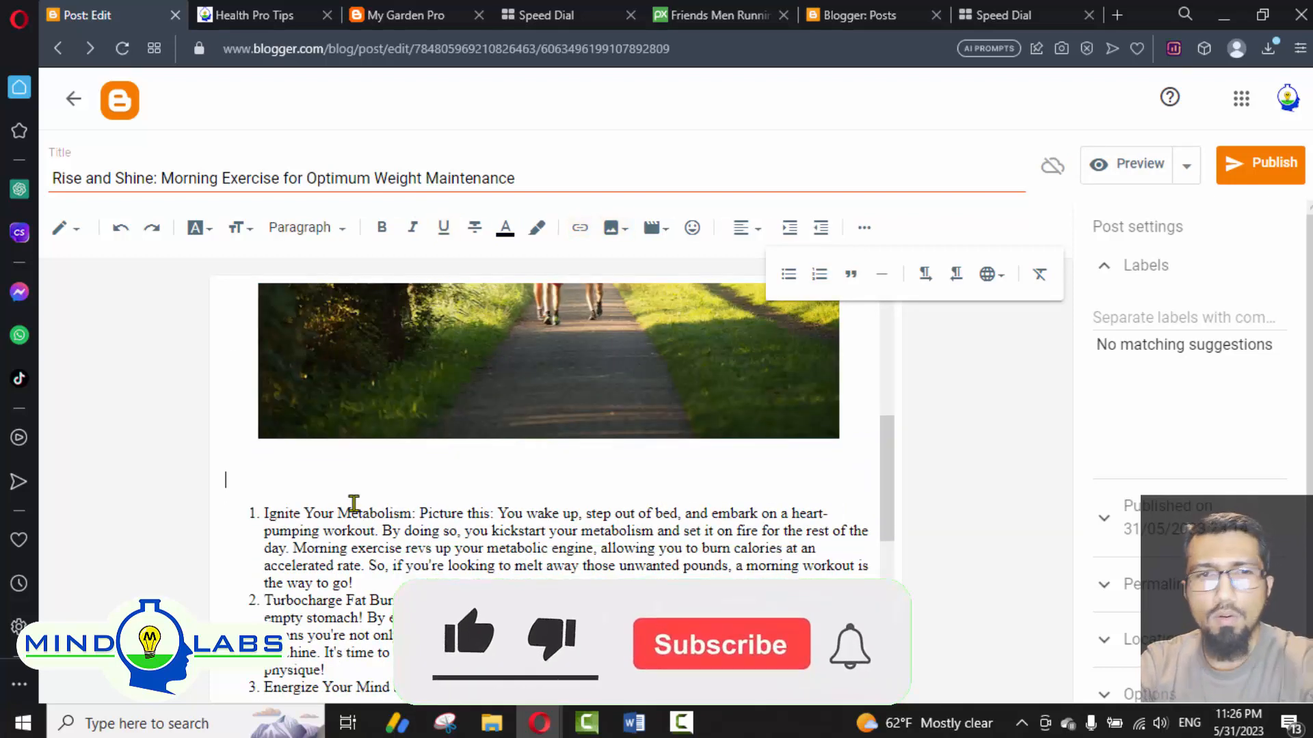
{"action": "scroll", "coordinate": [354, 503], "scroll_direction": "up", "scroll_amount": 3}
{"action": "left_click", "coordinate": [358, 504]}
{"action": "scroll", "coordinate": [379, 518], "scroll_direction": "down", "scroll_amount": 5}
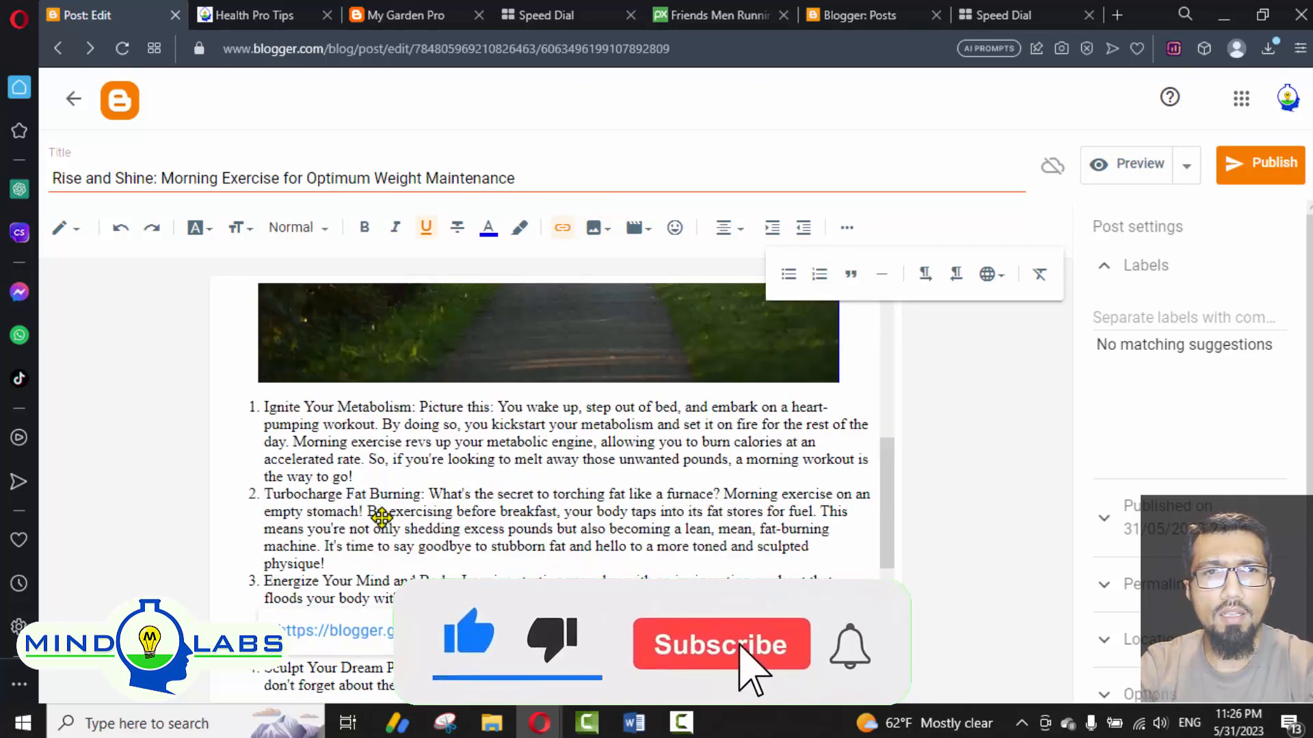
{"action": "scroll", "coordinate": [376, 516], "scroll_direction": "up", "scroll_amount": 5}
{"action": "left_click", "coordinate": [381, 518]}
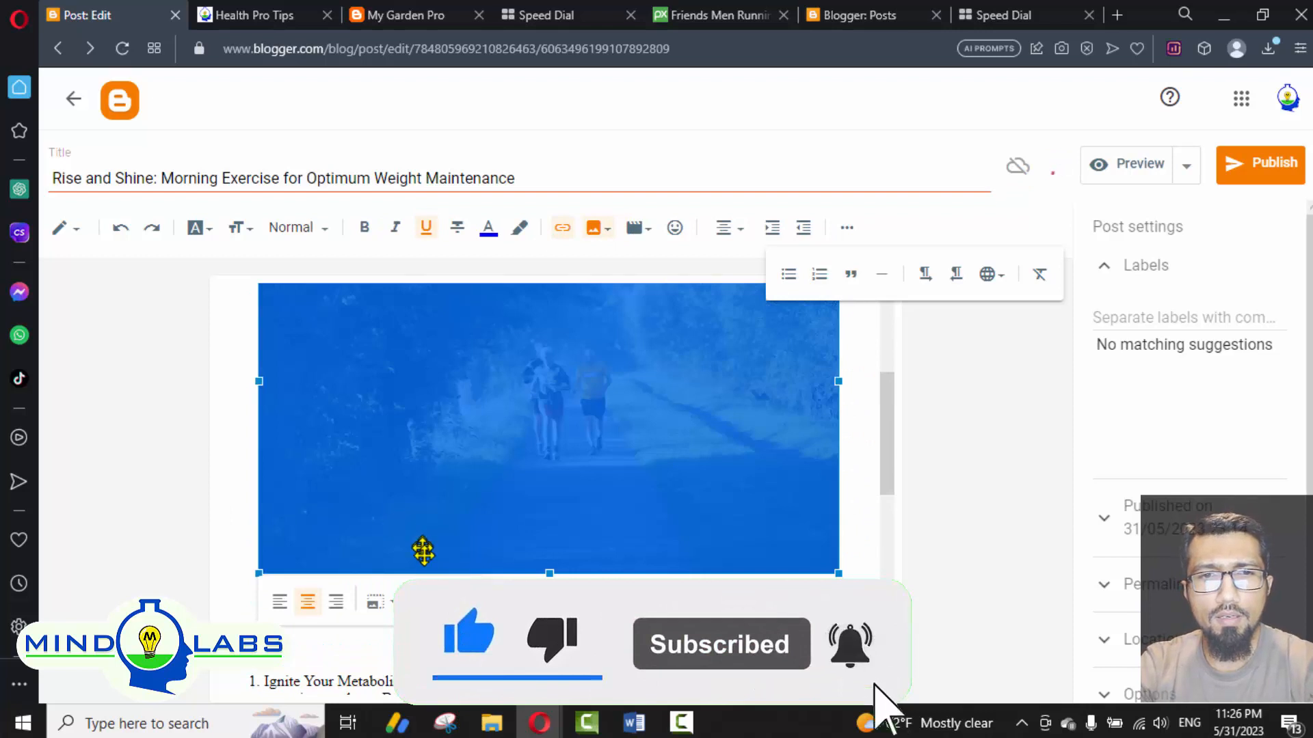
{"action": "left_click", "coordinate": [431, 653]}
{"action": "key", "text": "BackSpace"}
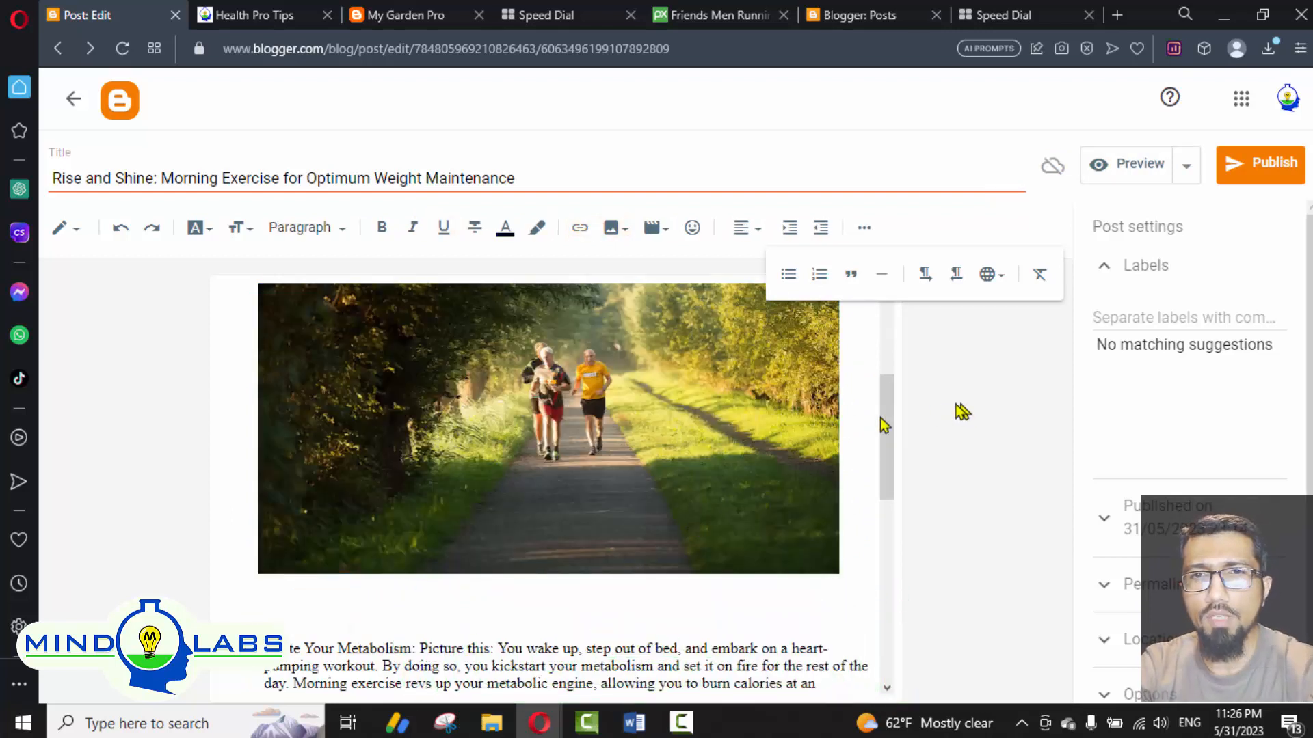
Step: Review the top of the post, and view the My Garden Pro and Health Pro Tips blog home pages
{"action": "scroll", "coordinate": [879, 342], "scroll_direction": "up", "scroll_amount": 5}
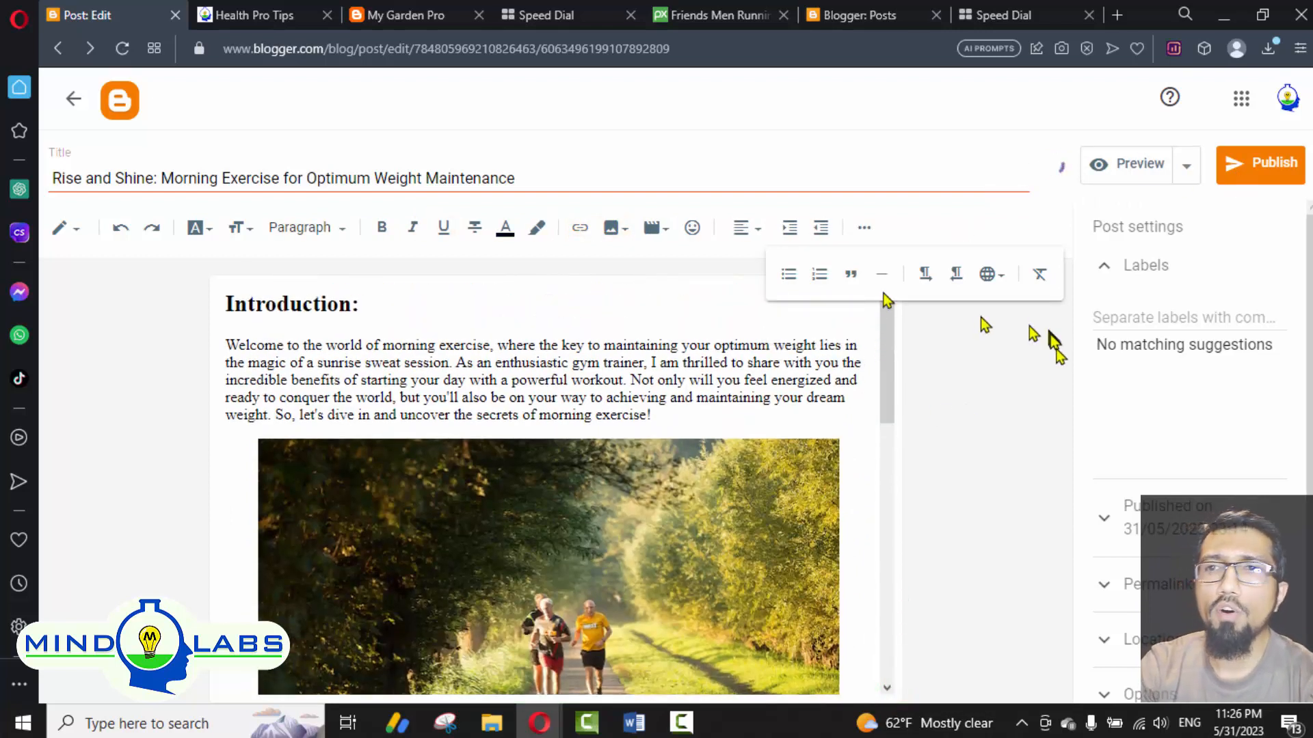
{"action": "scroll", "coordinate": [1203, 507], "scroll_direction": "down", "scroll_amount": 1}
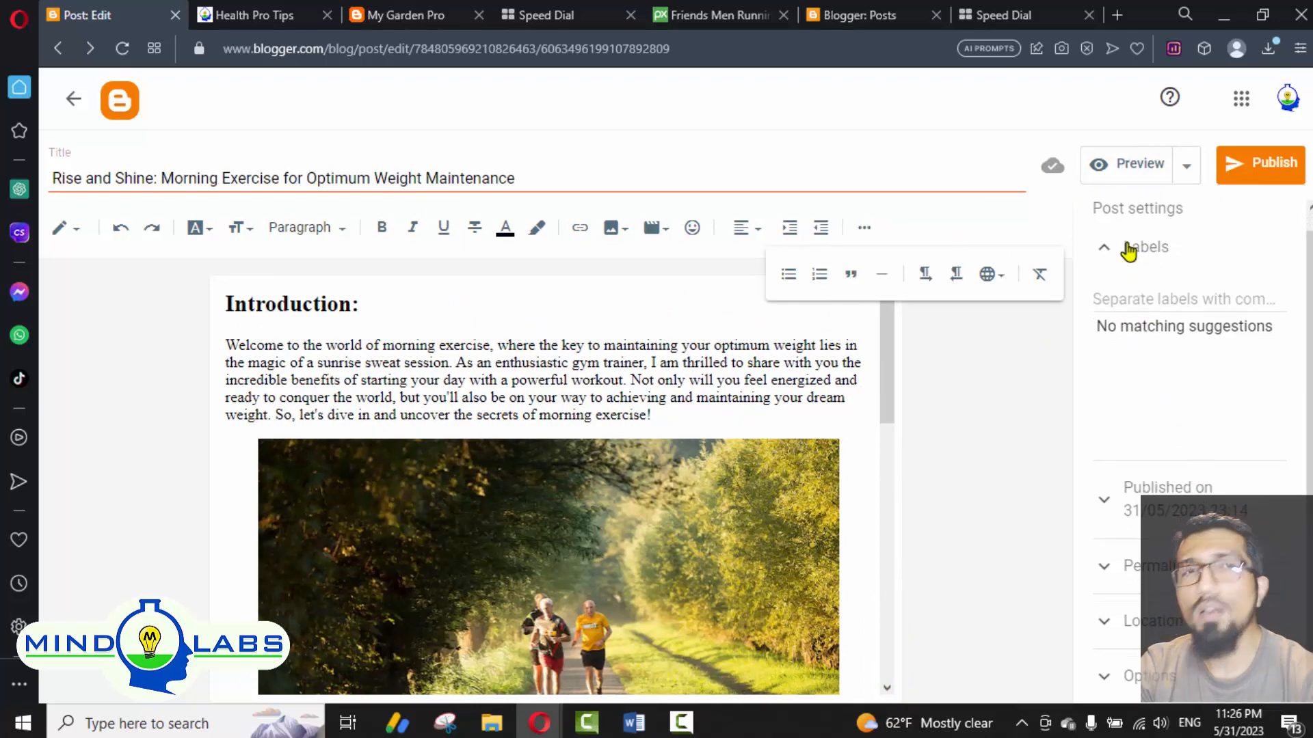
{"action": "left_click", "coordinate": [406, 15]}
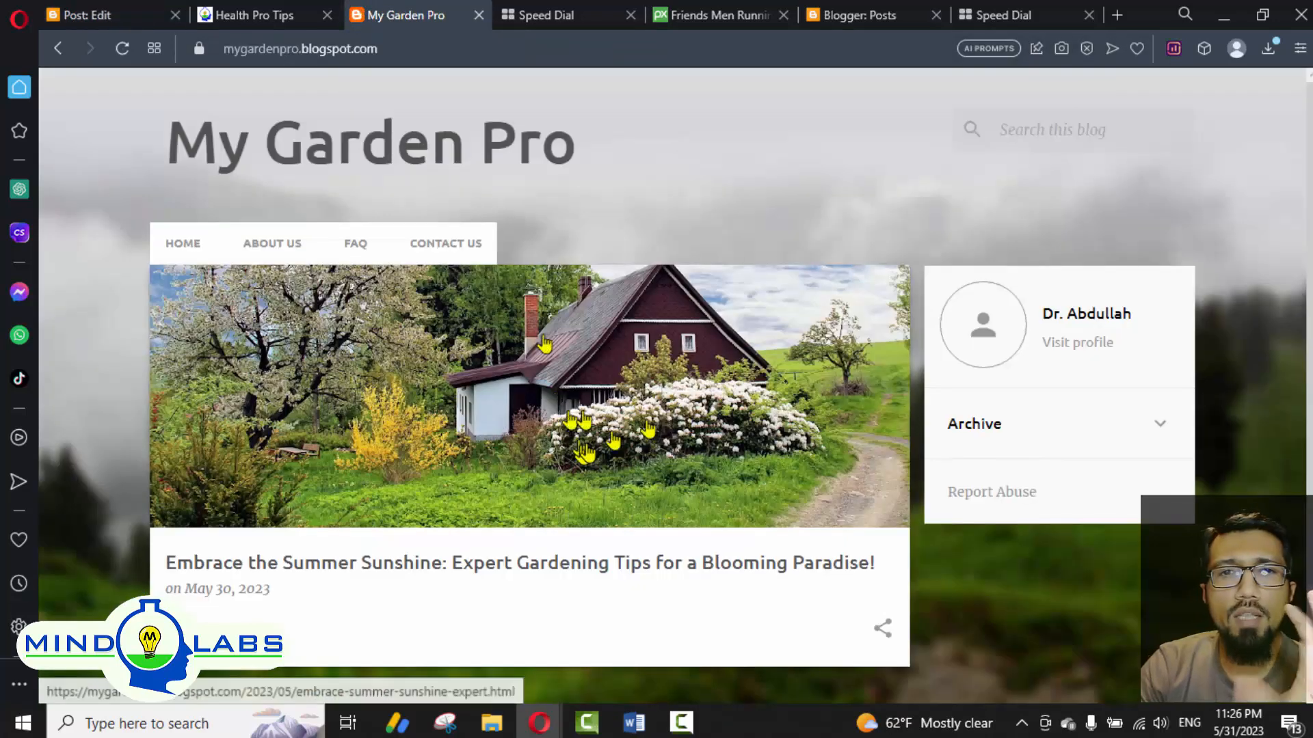
{"action": "left_click", "coordinate": [206, 15]}
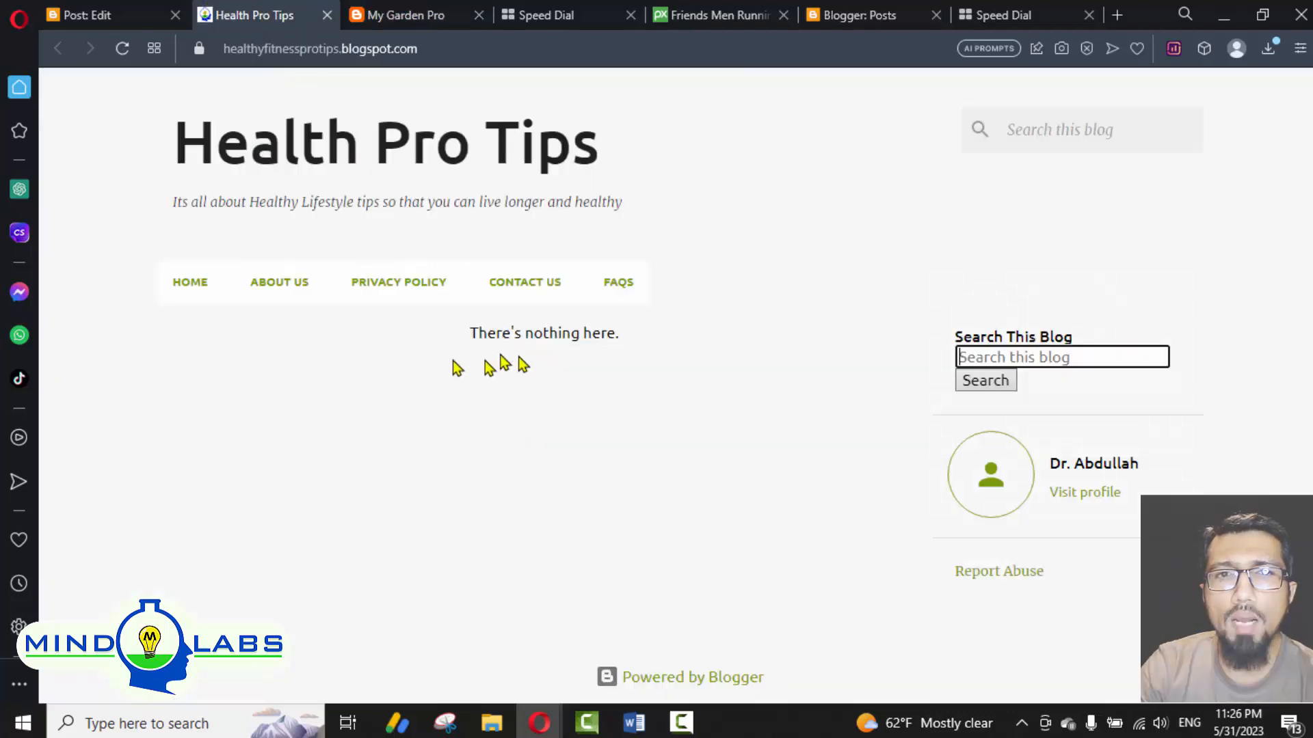
Step: Return to the morning exercise post, add the label "Exercise" and publish the post to the blog
{"action": "left_click", "coordinate": [89, 14]}
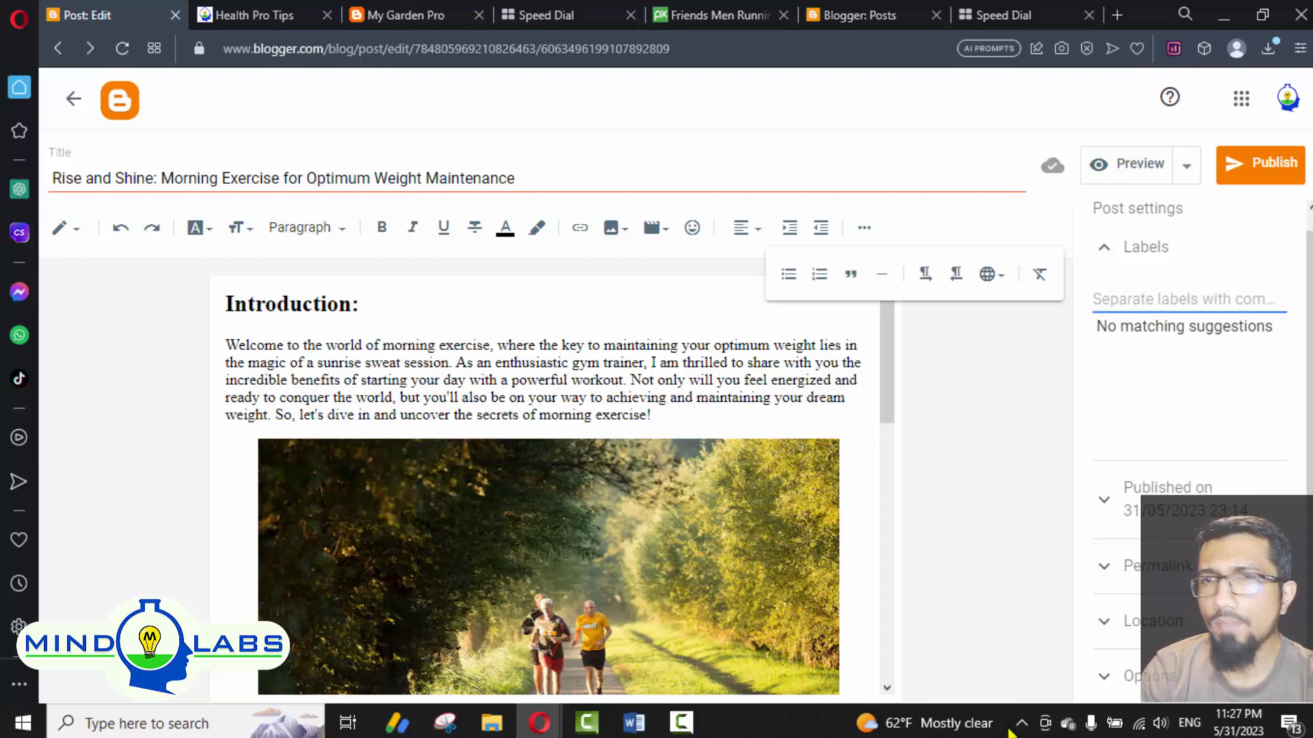
{"action": "type", "text": "Exercise"}
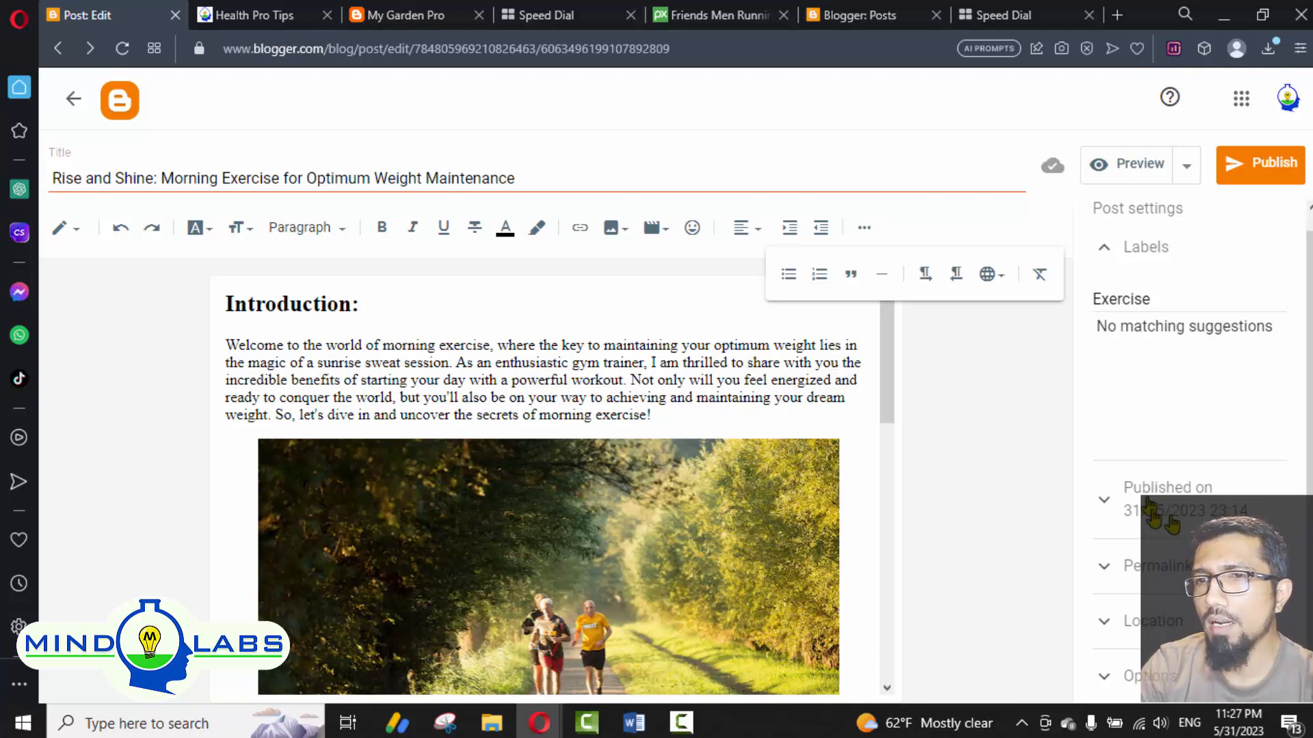
{"action": "left_click", "coordinate": [1123, 677]}
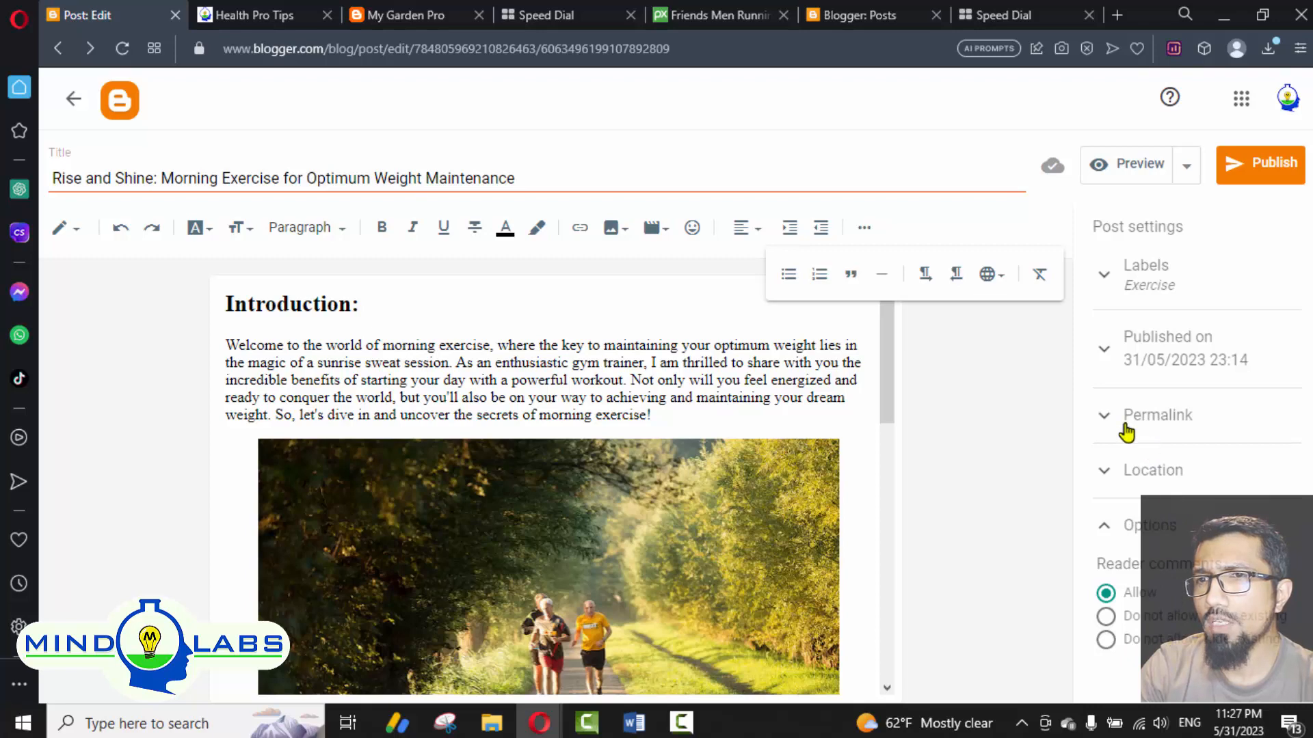
{"action": "left_click", "coordinate": [1125, 424]}
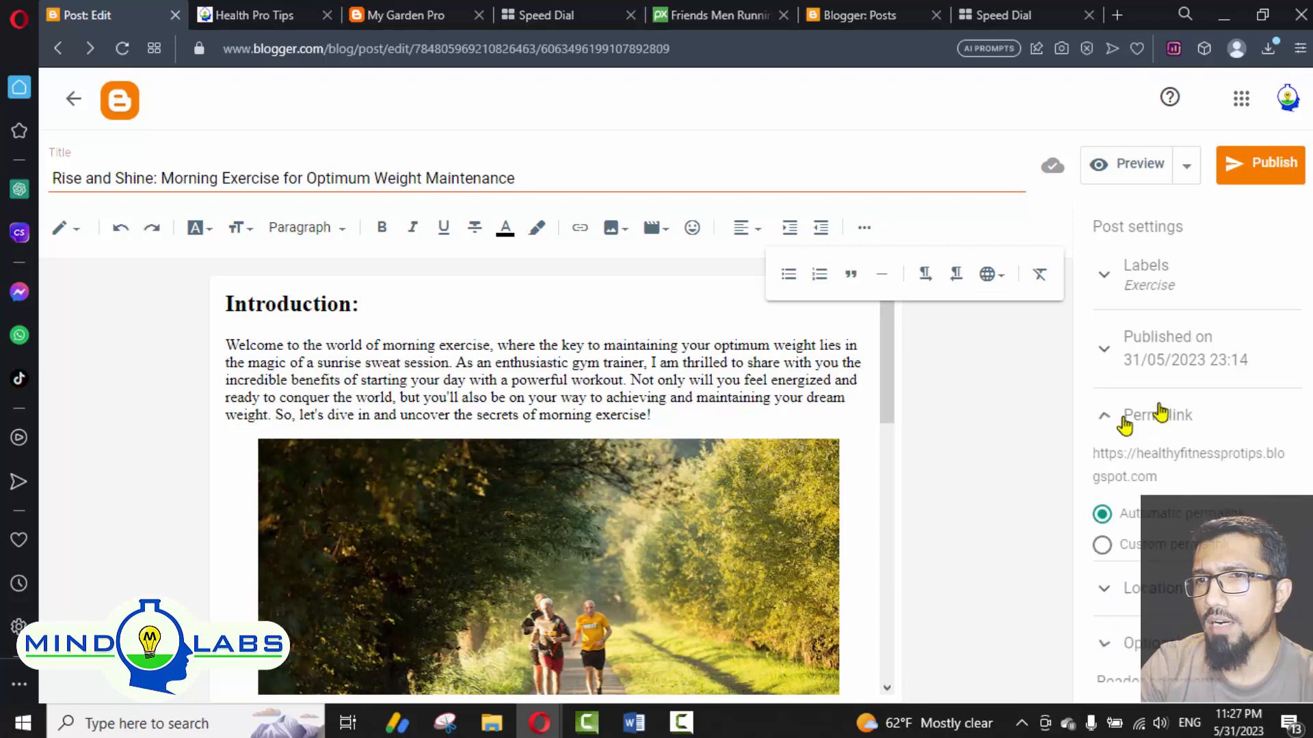
{"action": "left_click", "coordinate": [1242, 183]}
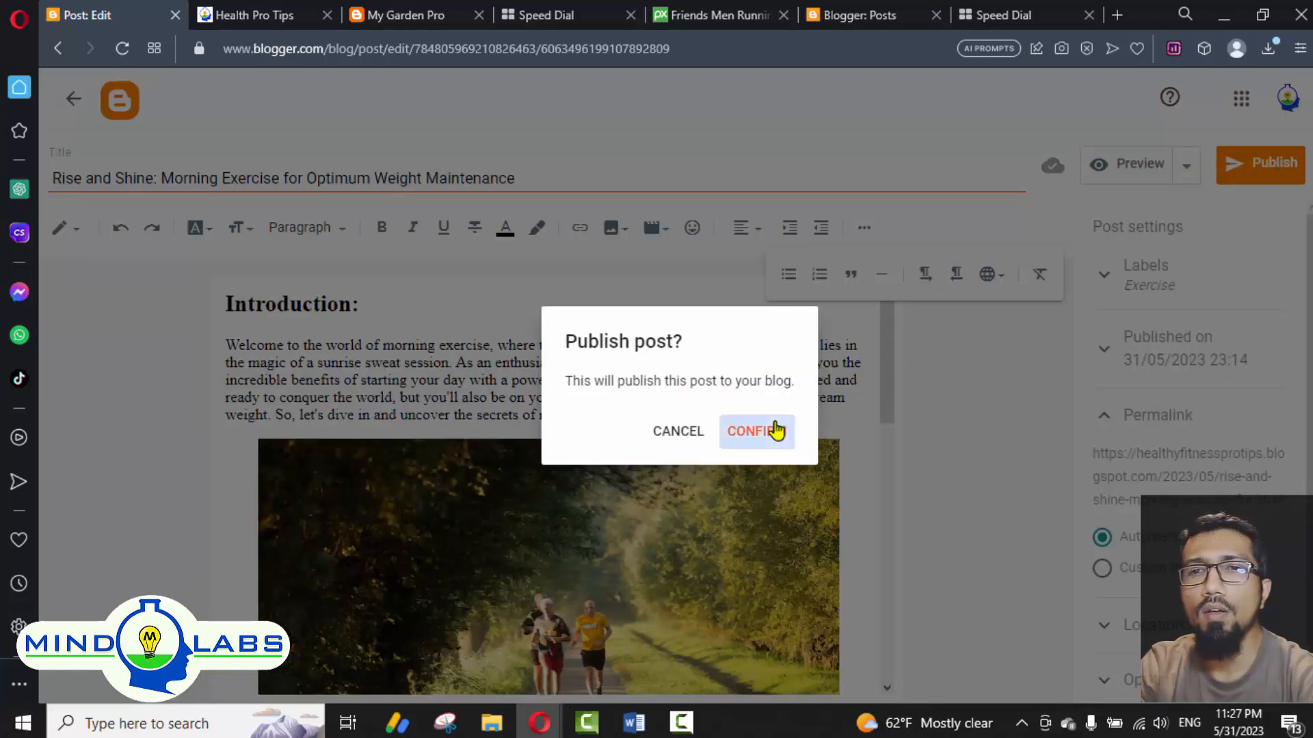
{"action": "left_click", "coordinate": [776, 430]}
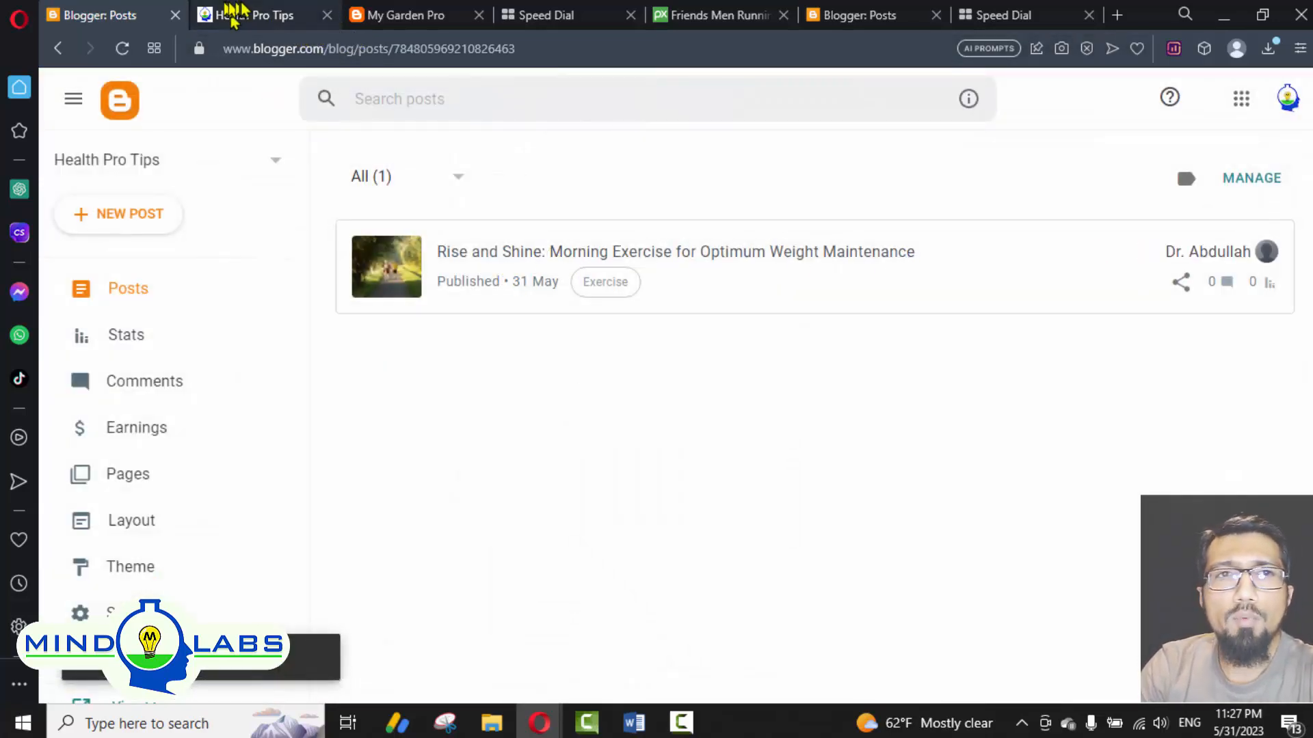
Step: Reload the Health Pro Tips blog and examine how the published post's photo, label and title appear on the home page
{"action": "left_click", "coordinate": [277, 14]}
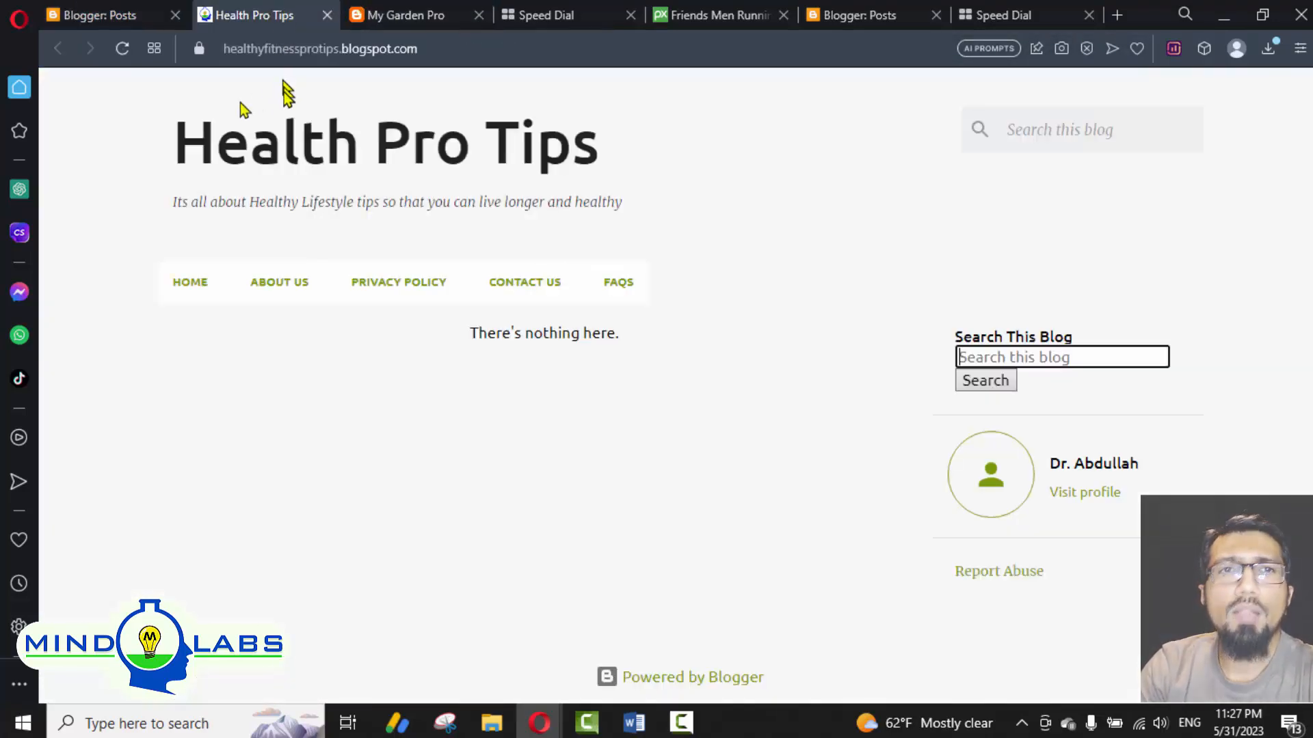
{"action": "left_click", "coordinate": [122, 50]}
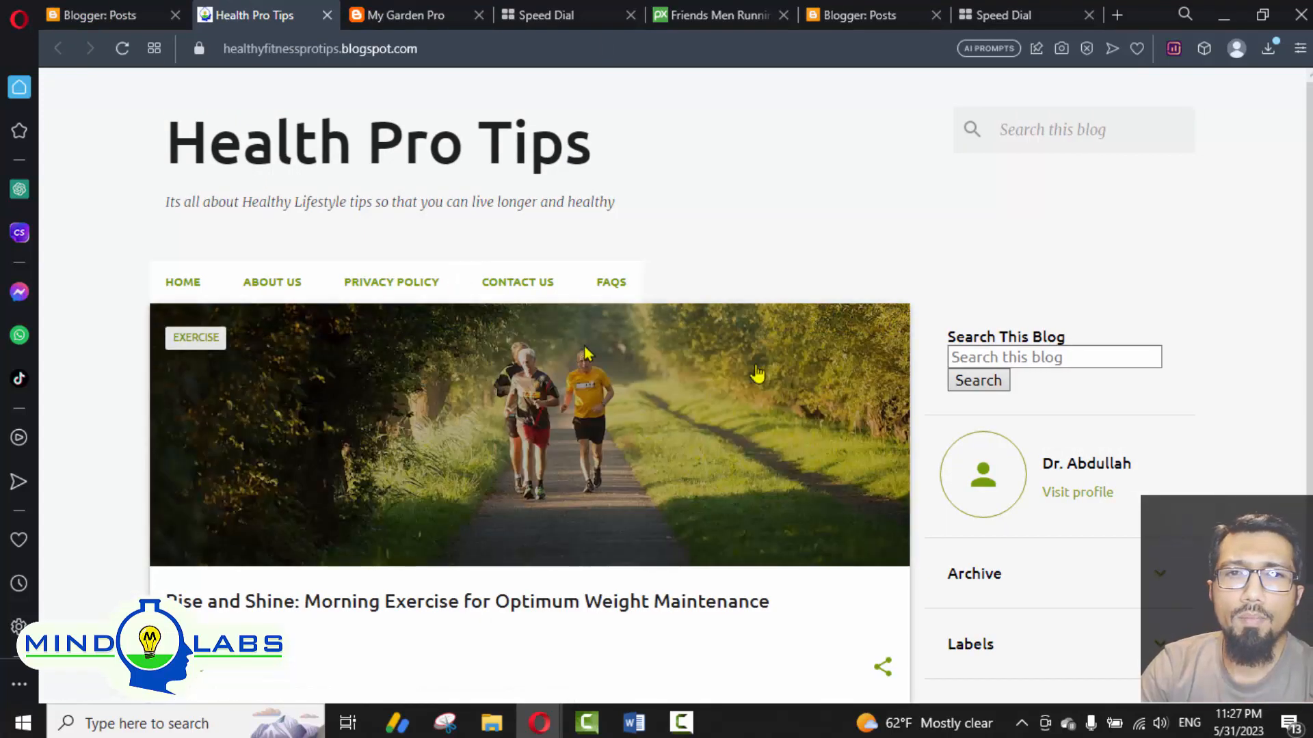
{"action": "scroll", "coordinate": [772, 370], "scroll_direction": "down", "scroll_amount": 1}
{"action": "scroll", "coordinate": [768, 380], "scroll_direction": "down", "scroll_amount": 1}
{"action": "scroll", "coordinate": [687, 523], "scroll_direction": "up", "scroll_amount": 2}
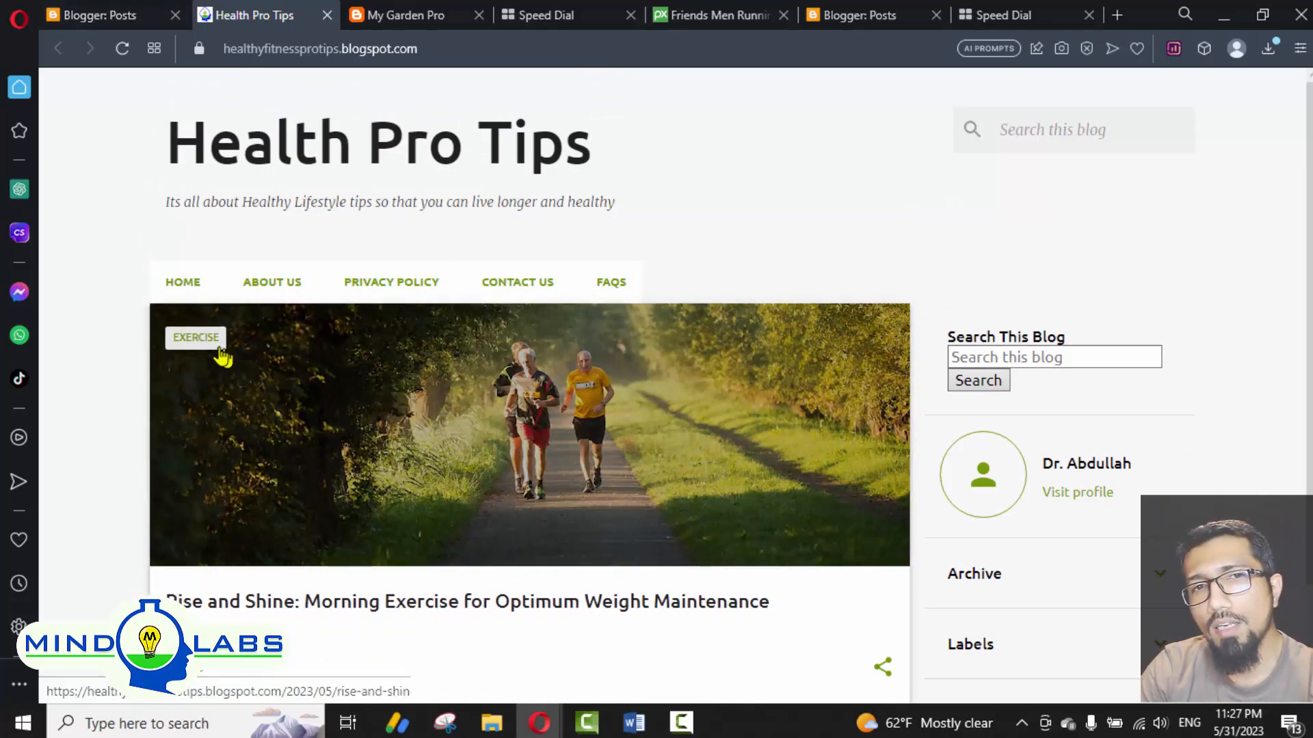
{"action": "scroll", "coordinate": [217, 373], "scroll_direction": "down", "scroll_amount": 2}
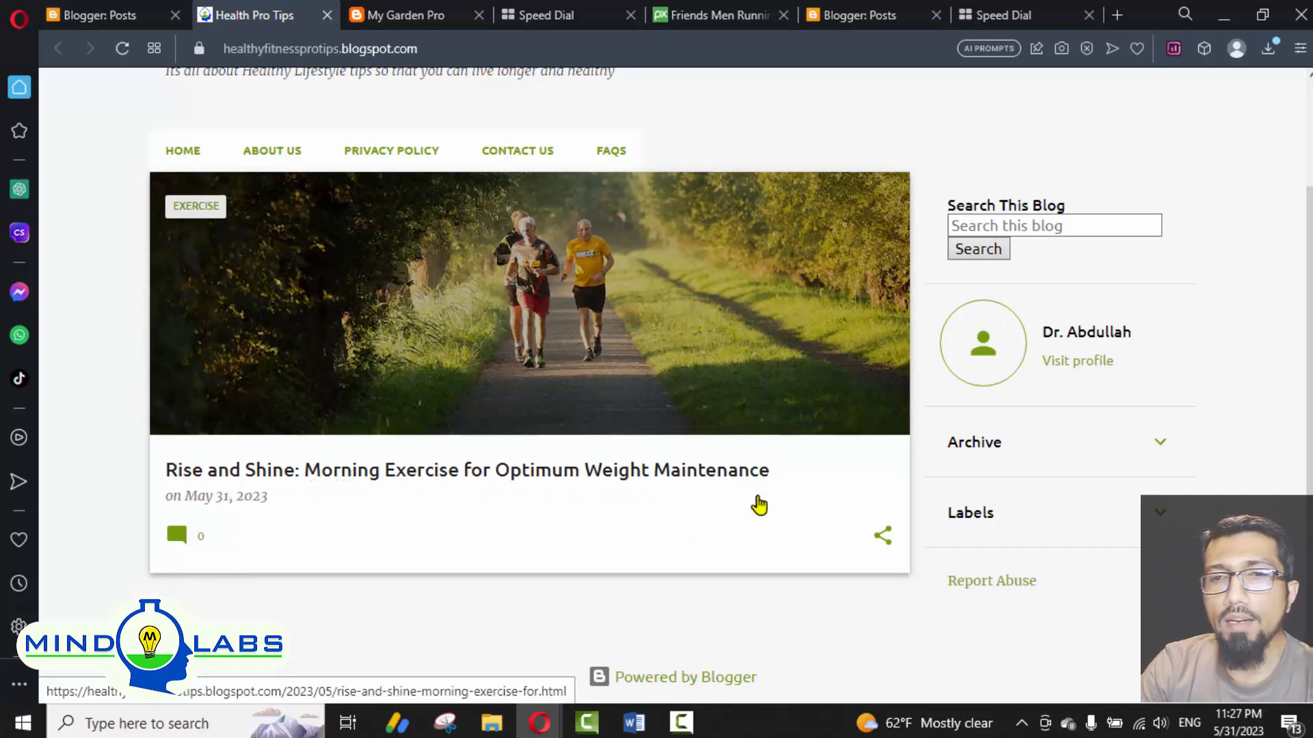
{"action": "scroll", "coordinate": [759, 506], "scroll_direction": "up", "scroll_amount": 2}
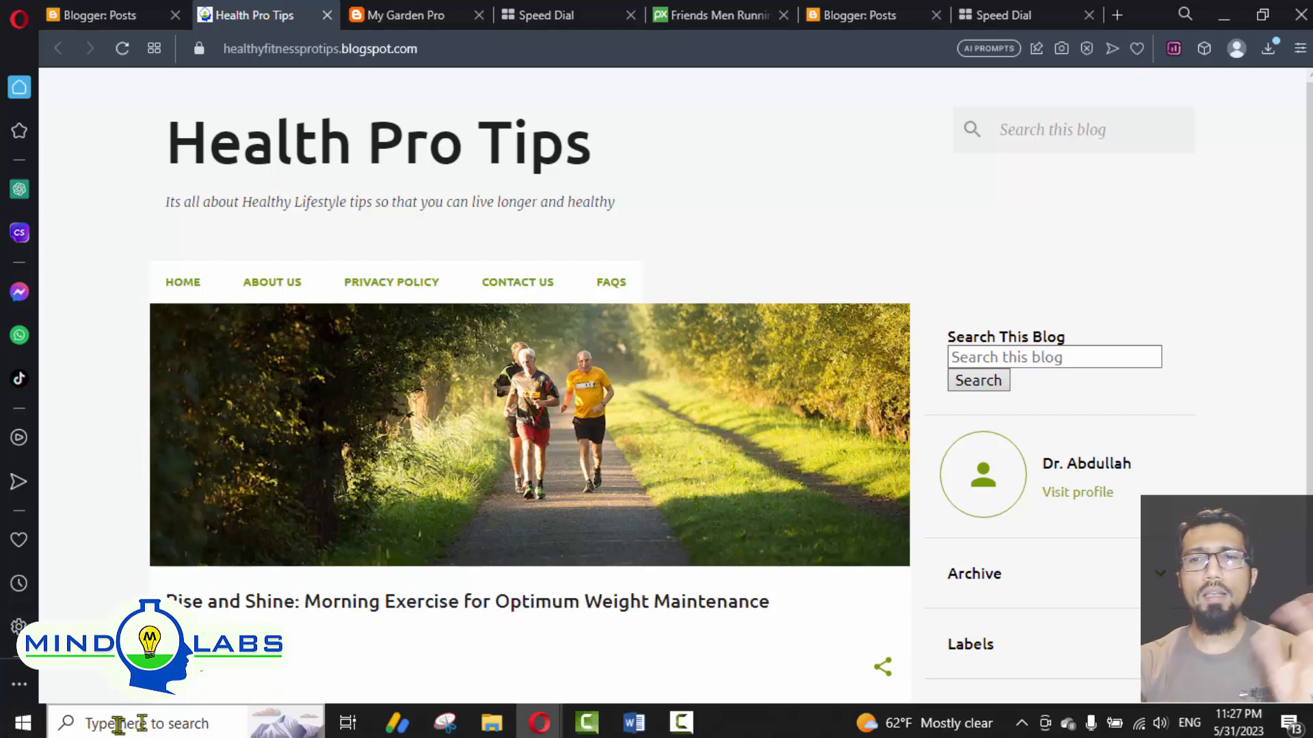
{"action": "scroll", "coordinate": [351, 600], "scroll_direction": "down", "scroll_amount": 2}
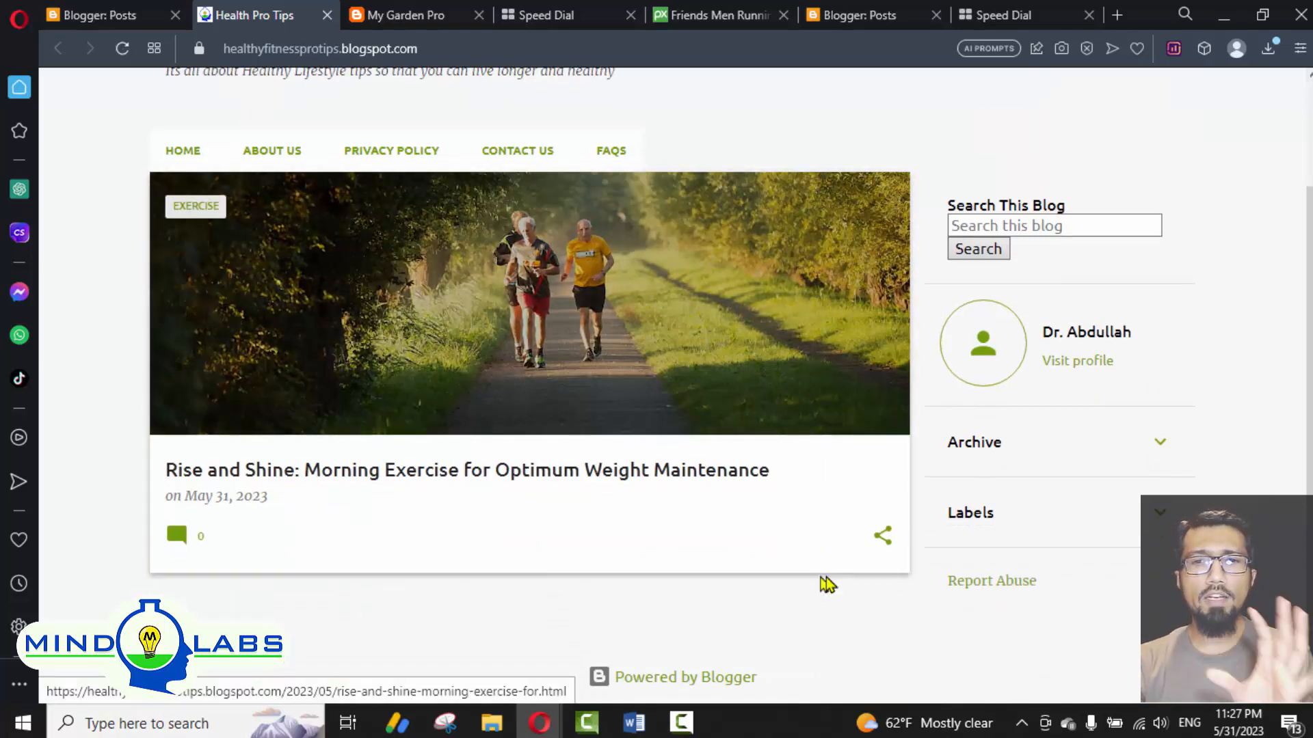
{"action": "scroll", "coordinate": [827, 575], "scroll_direction": "up", "scroll_amount": 2}
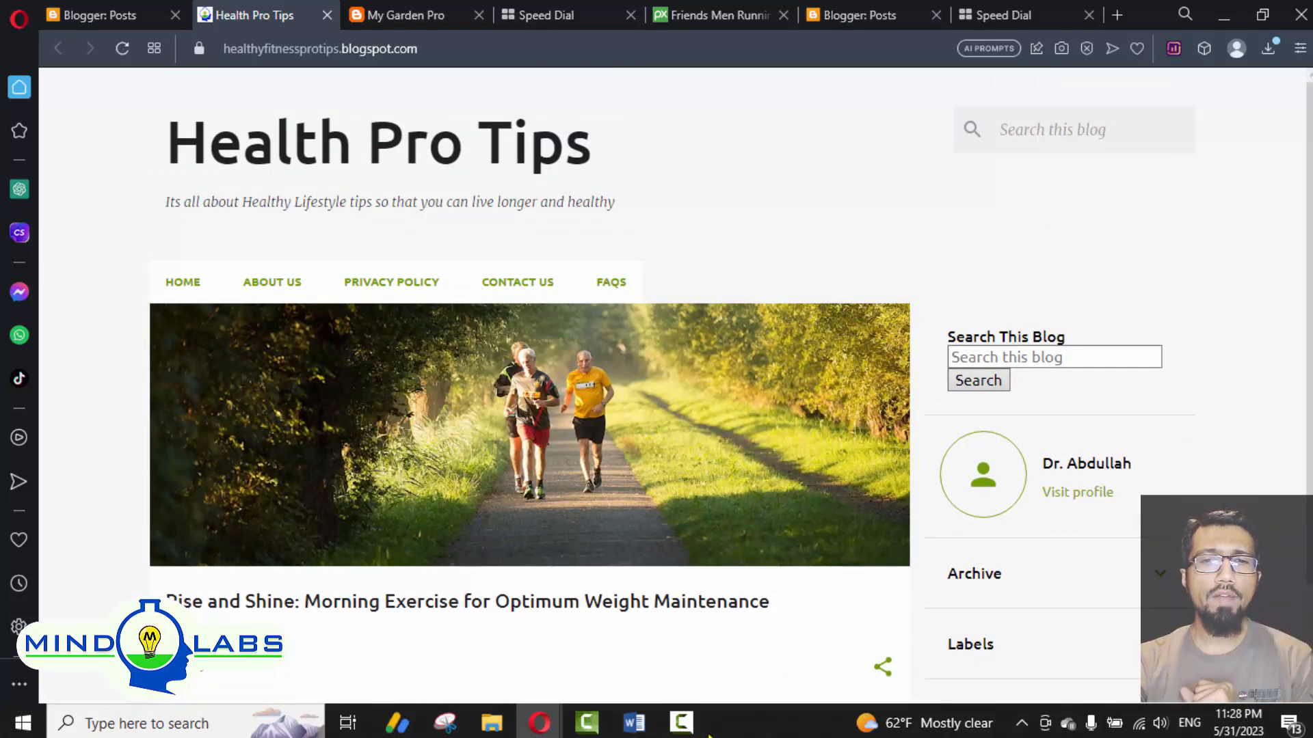
{"action": "left_click", "coordinate": [684, 724]}
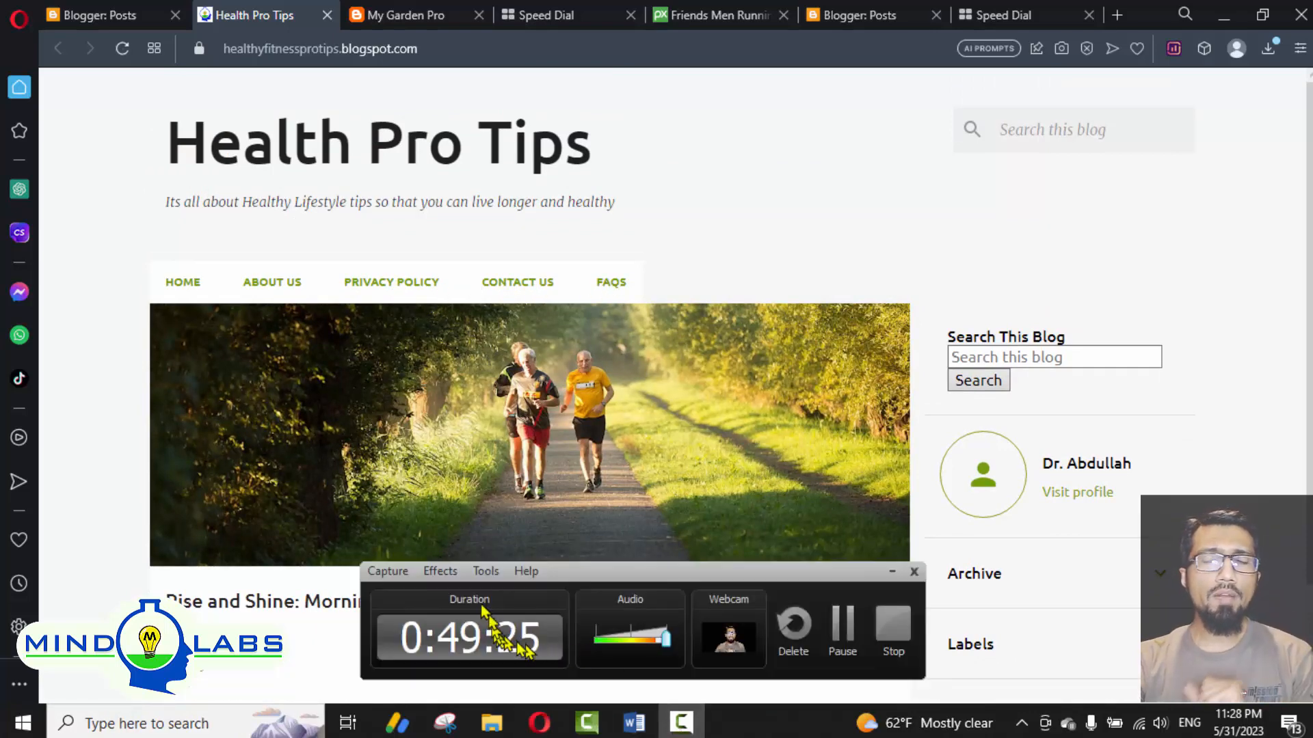
{"action": "left_click", "coordinate": [672, 267]}
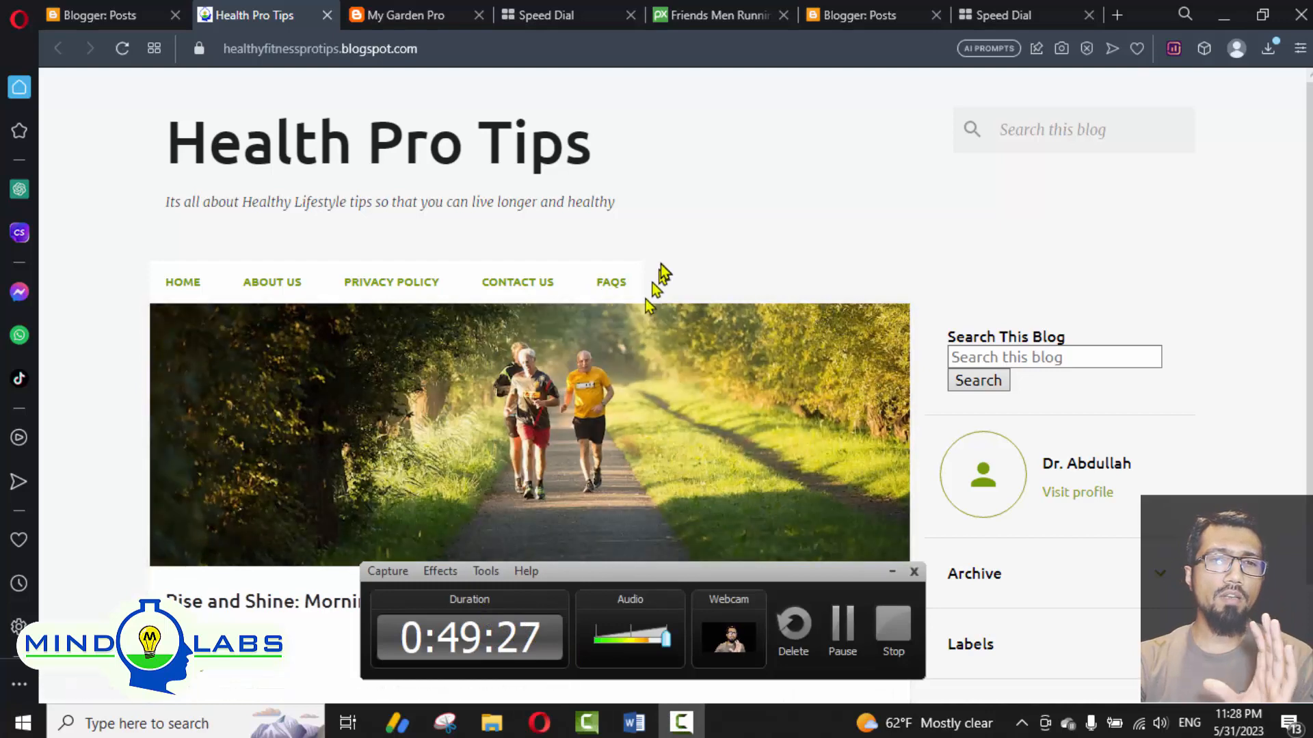
{"action": "scroll", "coordinate": [672, 266], "scroll_direction": "down", "scroll_amount": 2}
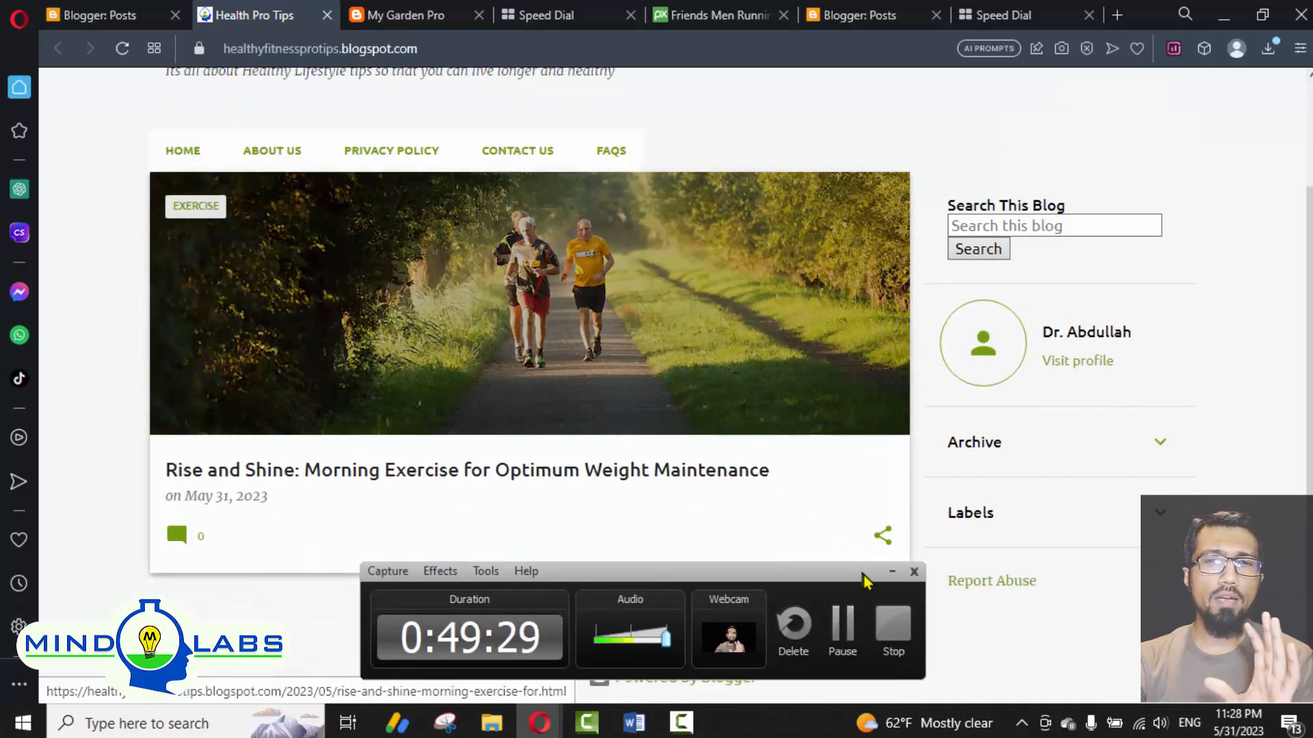
{"action": "scroll", "coordinate": [410, 308], "scroll_direction": "up", "scroll_amount": 3}
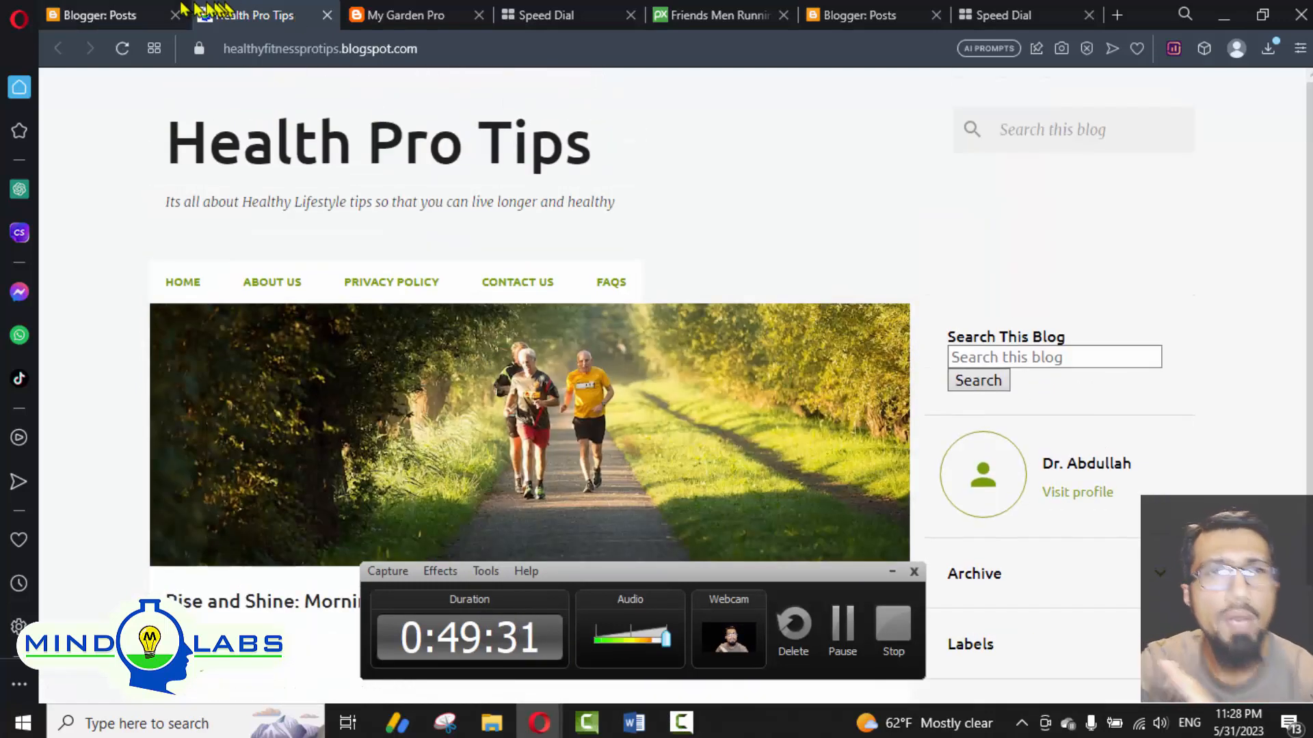
Step: Start a new blank post for the Health Pro Tips blog and switch to the ChatGPT morning exercise chat
{"action": "left_click", "coordinate": [182, 9]}
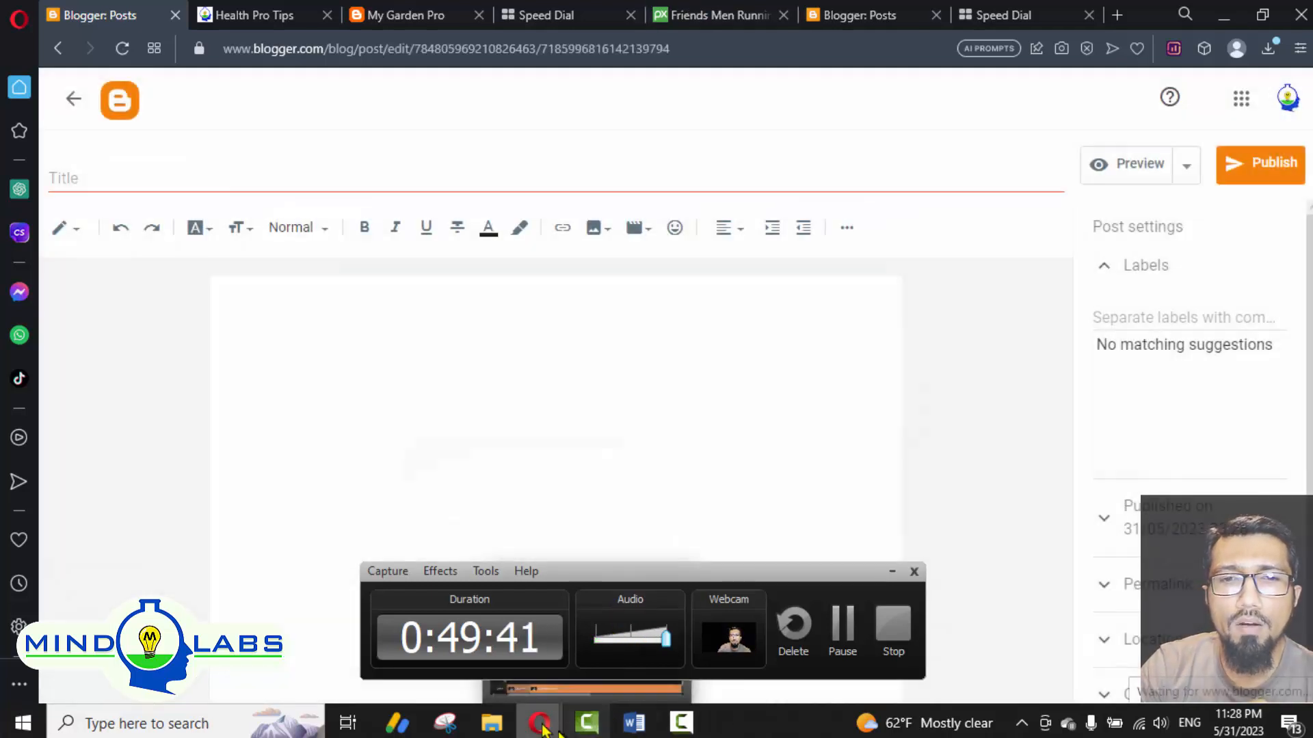
{"action": "mouse_move", "coordinate": [539, 728]}
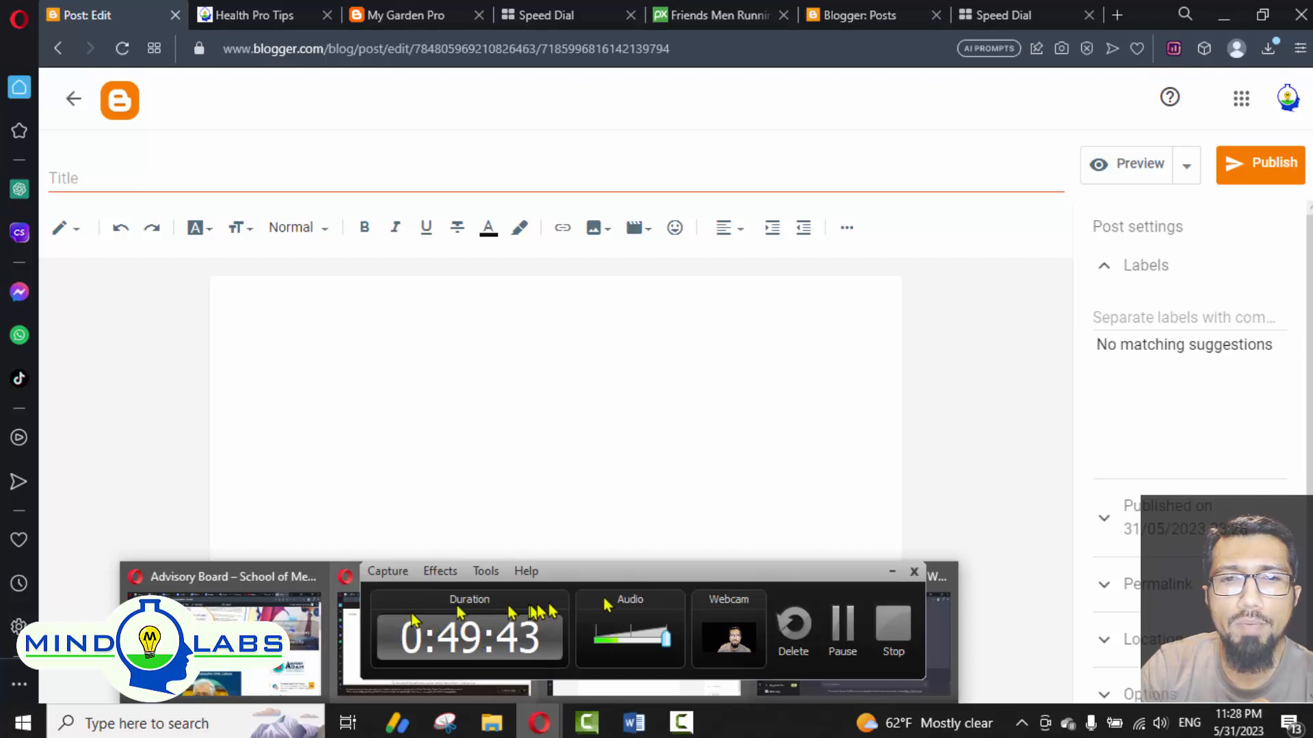
{"action": "key", "text": "alt+Tab"}
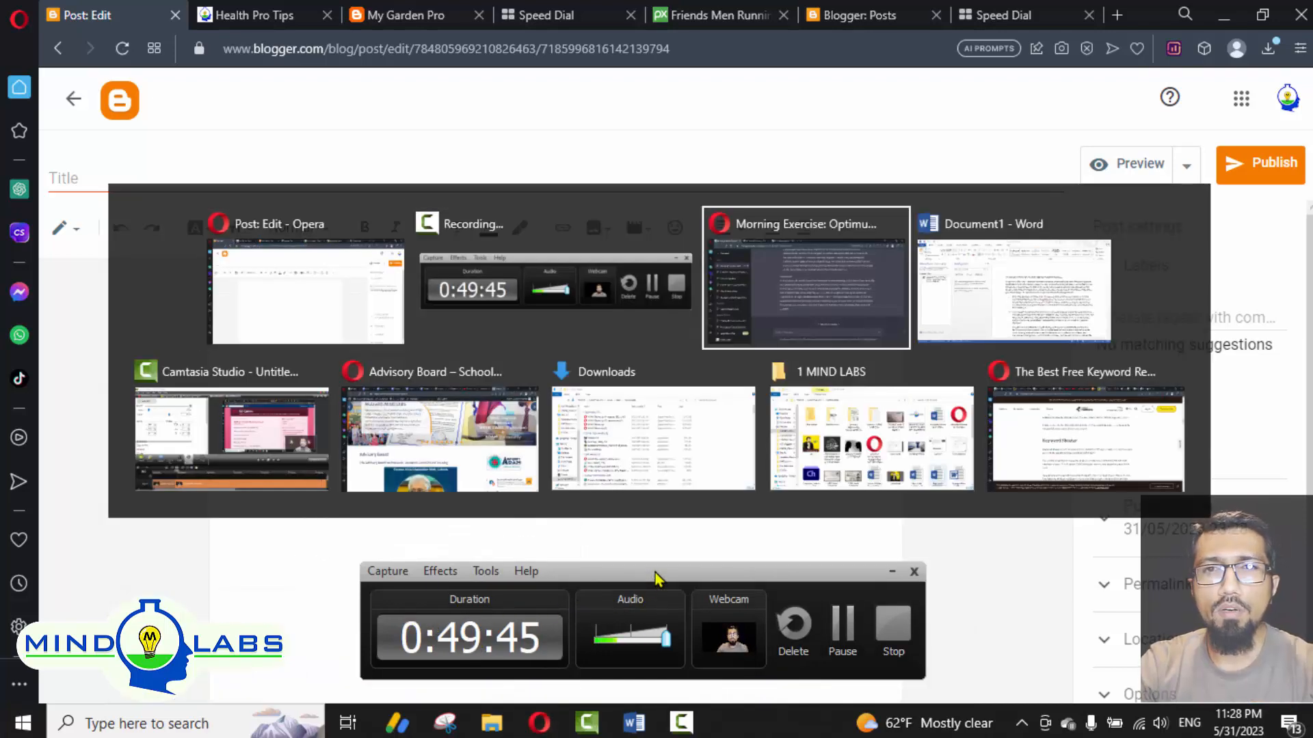
{"action": "key", "text": "alt+Tab"}
Step: Select and copy the article "Essential Gym Tools for Beginners: A Guide to Getting Started" from its title through the conclusion
{"action": "left_click_drag", "start_coordinate": [588, 471], "coordinate": [492, 335]}
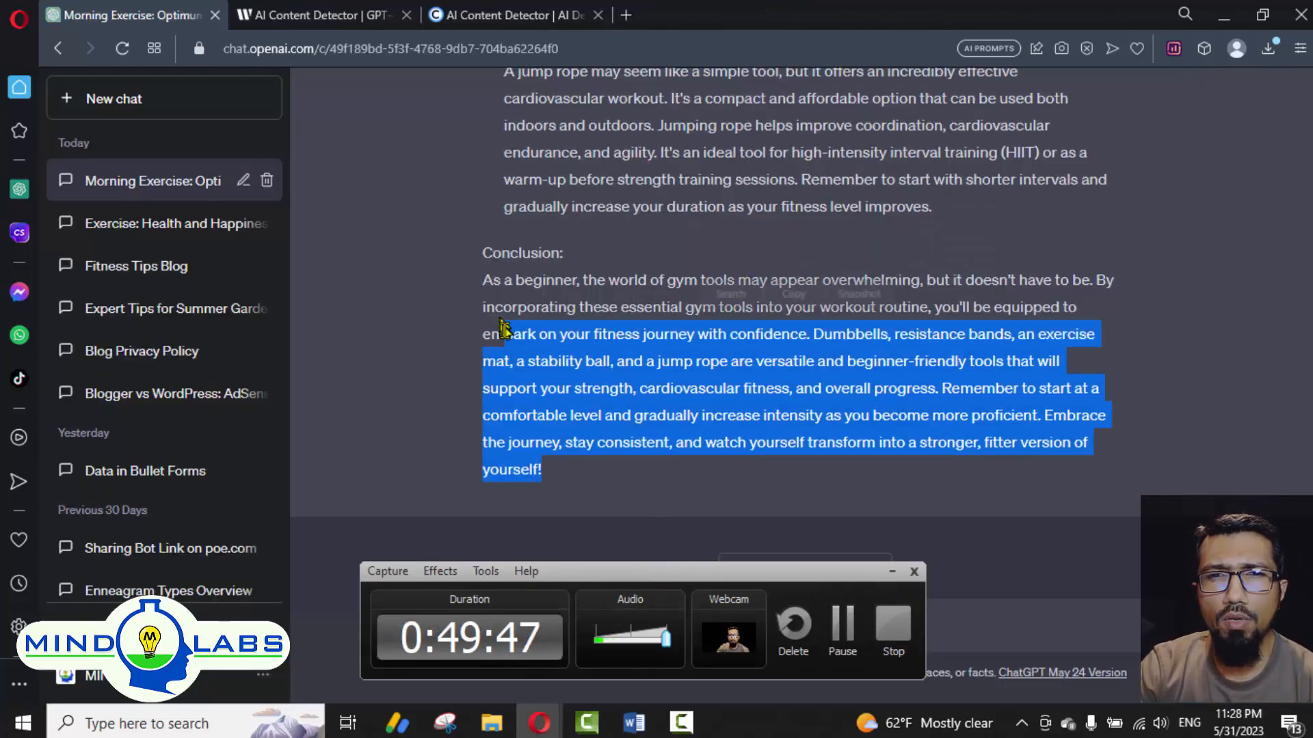
{"action": "scroll", "coordinate": [499, 330], "scroll_direction": "up", "scroll_amount": 12}
{"action": "scroll", "coordinate": [506, 325], "scroll_direction": "up", "scroll_amount": 5}
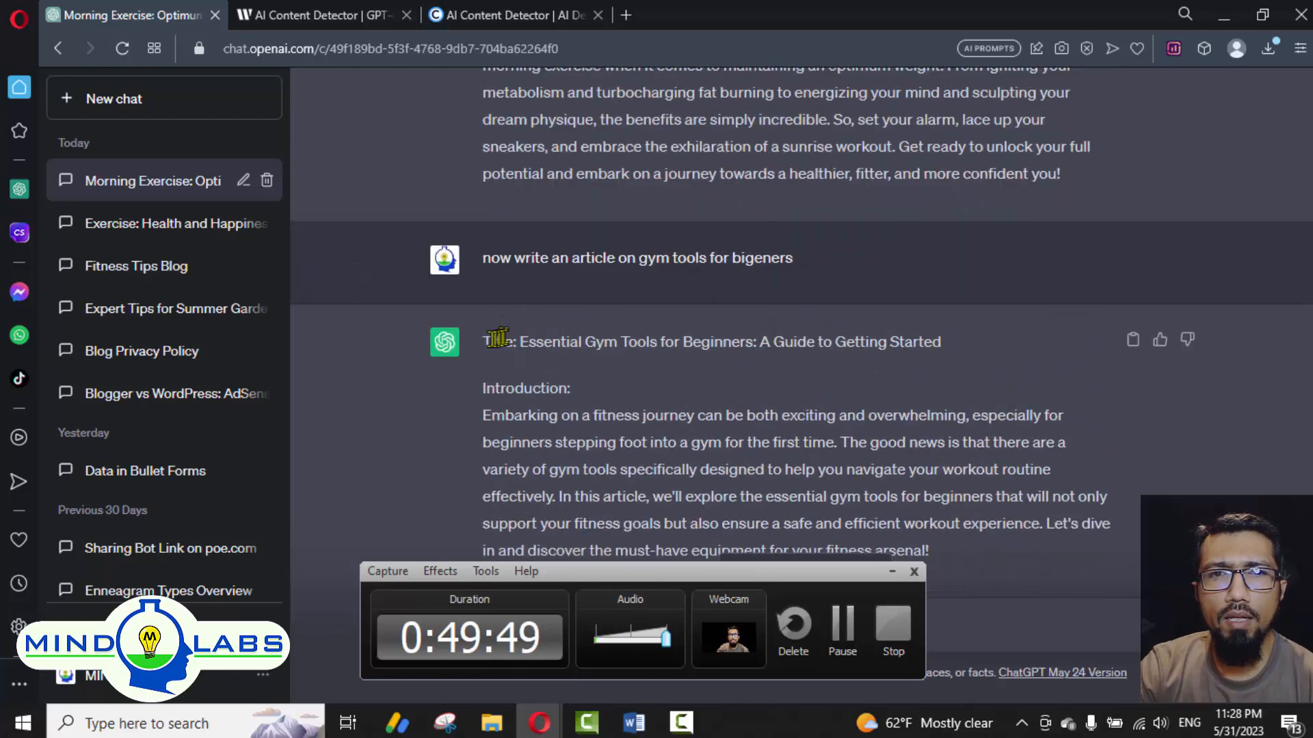
{"action": "left_click_drag", "start_coordinate": [521, 342], "coordinate": [554, 380]}
Step: Switch to Word and paste the copied gym tools article into the document, keeping the text only
{"action": "left_click", "coordinate": [634, 722]}
{"action": "key", "text": "ctrl+v"}
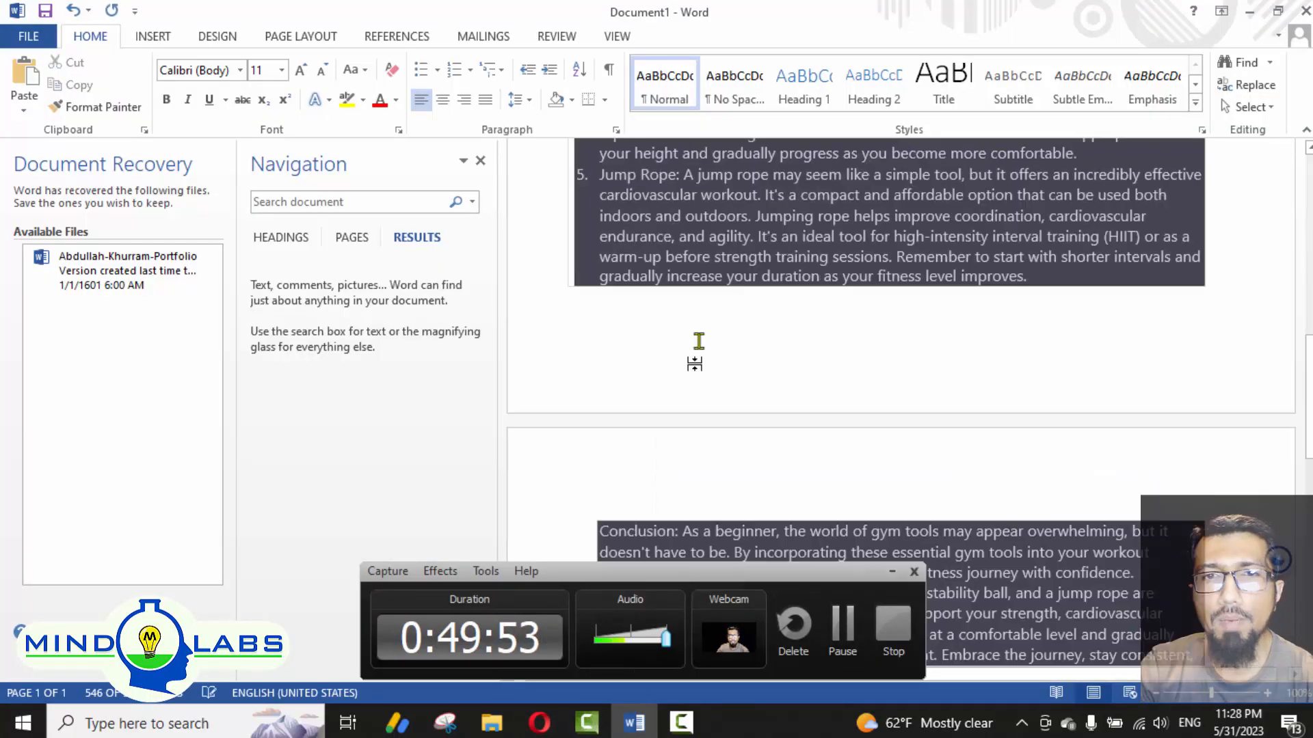
{"action": "left_click", "coordinate": [1120, 637]}
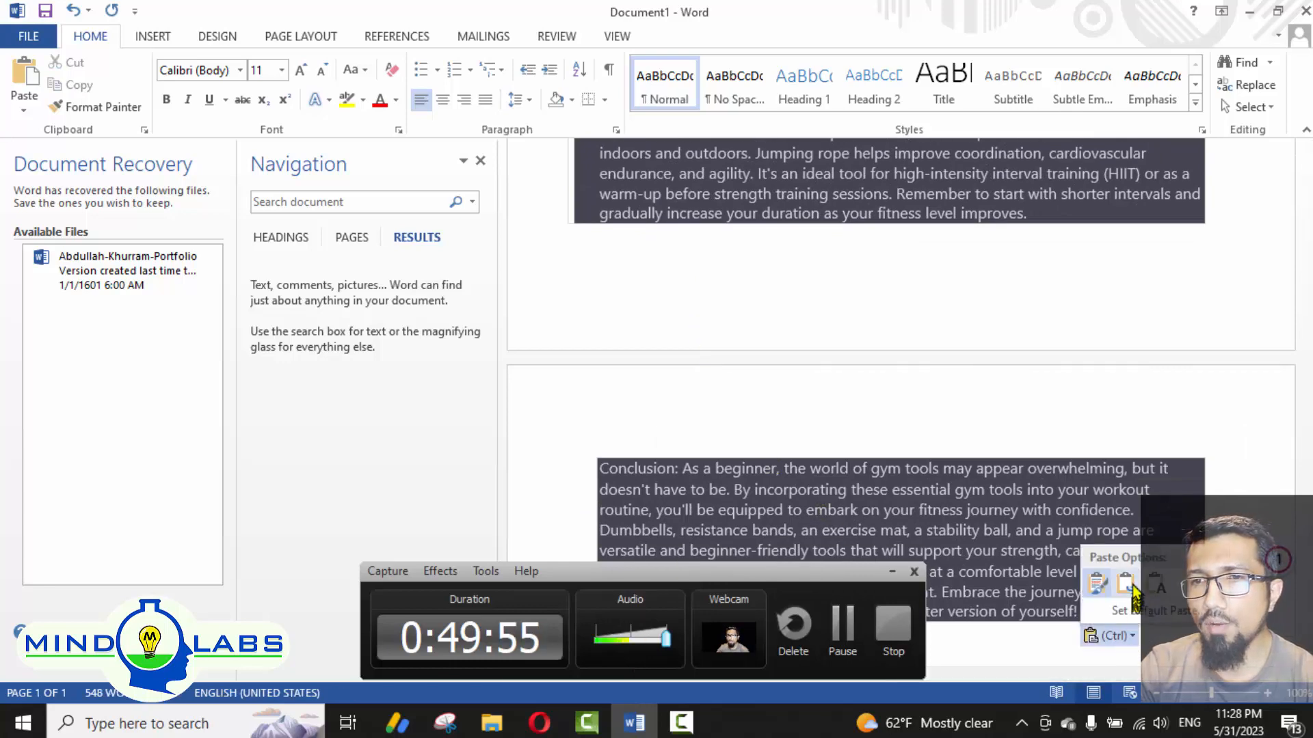
{"action": "left_click", "coordinate": [1156, 586]}
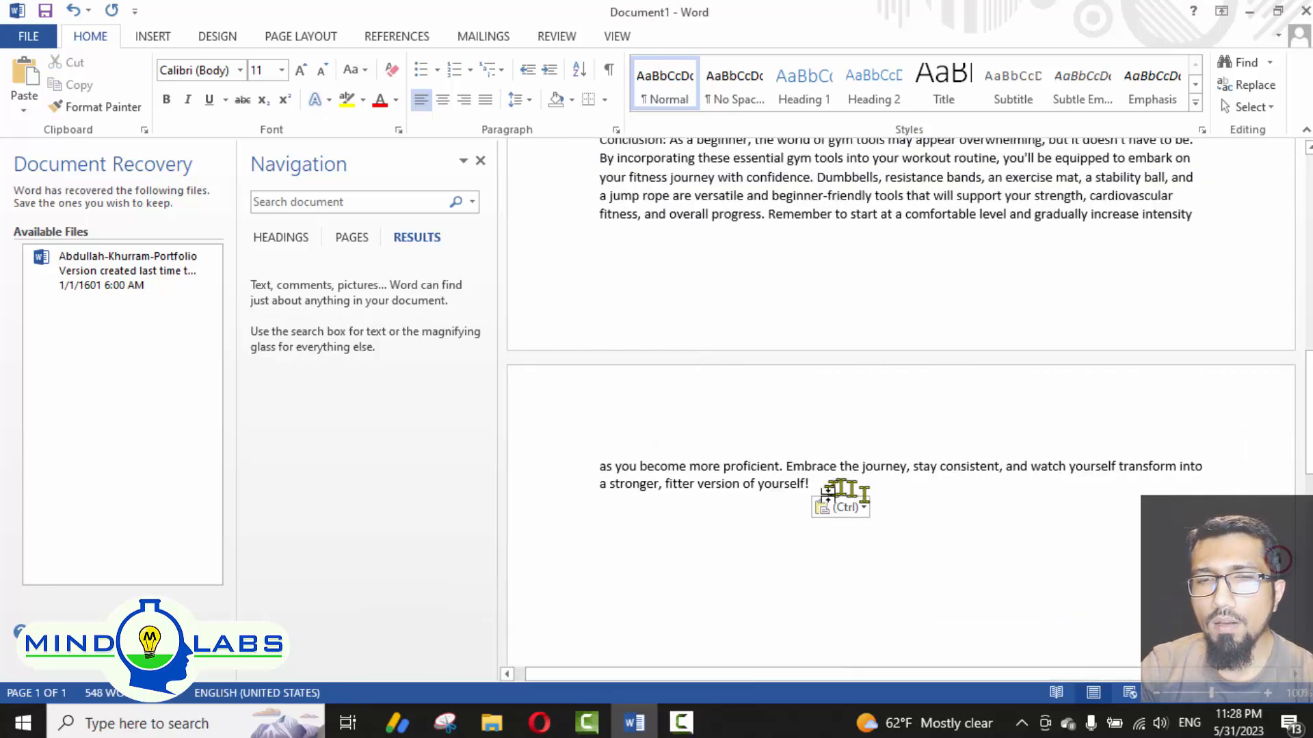
{"action": "scroll", "coordinate": [830, 492], "scroll_direction": "up", "scroll_amount": 15}
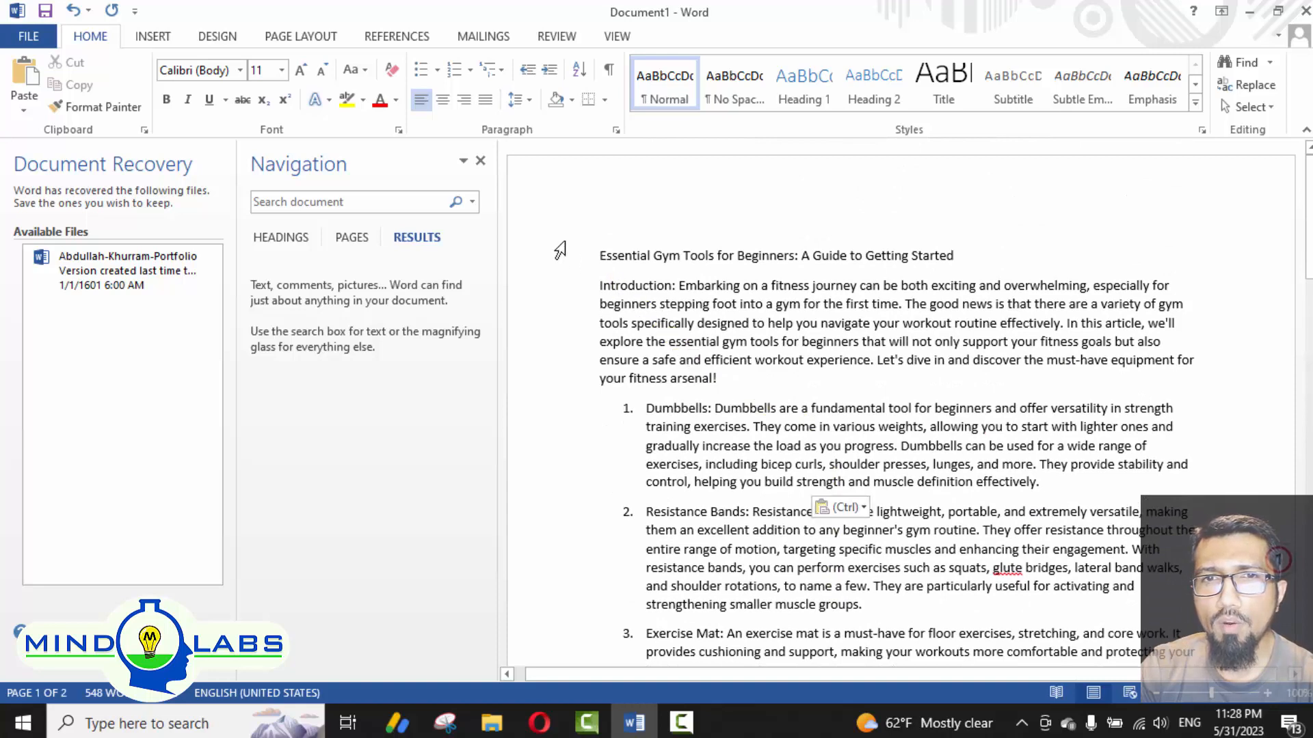
Step: Copy the whole article from the Word document and paste it into the body of the blank Blogger post
{"action": "key", "text": "ctrl+a"}
{"action": "key", "text": "ctrl+c"}
{"action": "key", "text": "alt+Tab"}
{"action": "key", "text": "alt+Tab"}
{"action": "key", "text": "alt+Tab"}
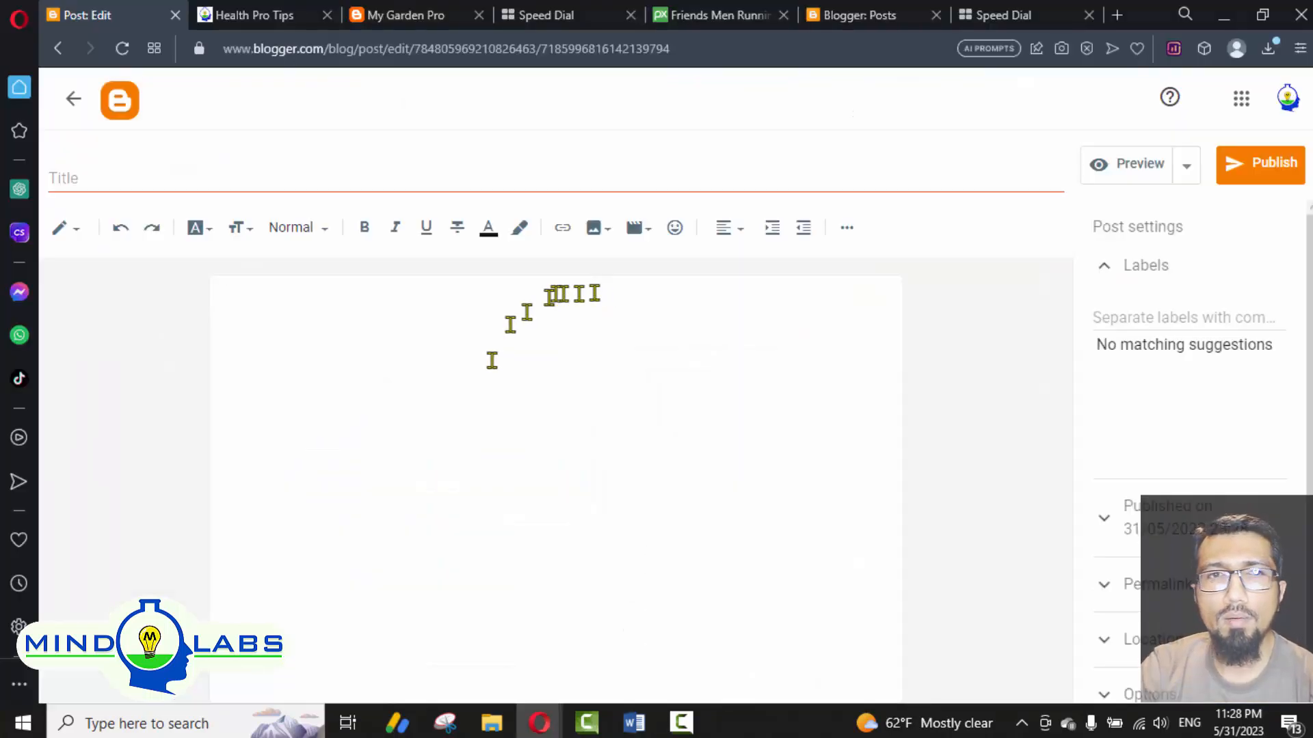
{"action": "left_click", "coordinate": [491, 361]}
{"action": "key", "text": "ctrl+v"}
{"action": "scroll", "coordinate": [383, 451], "scroll_direction": "up", "scroll_amount": 10}
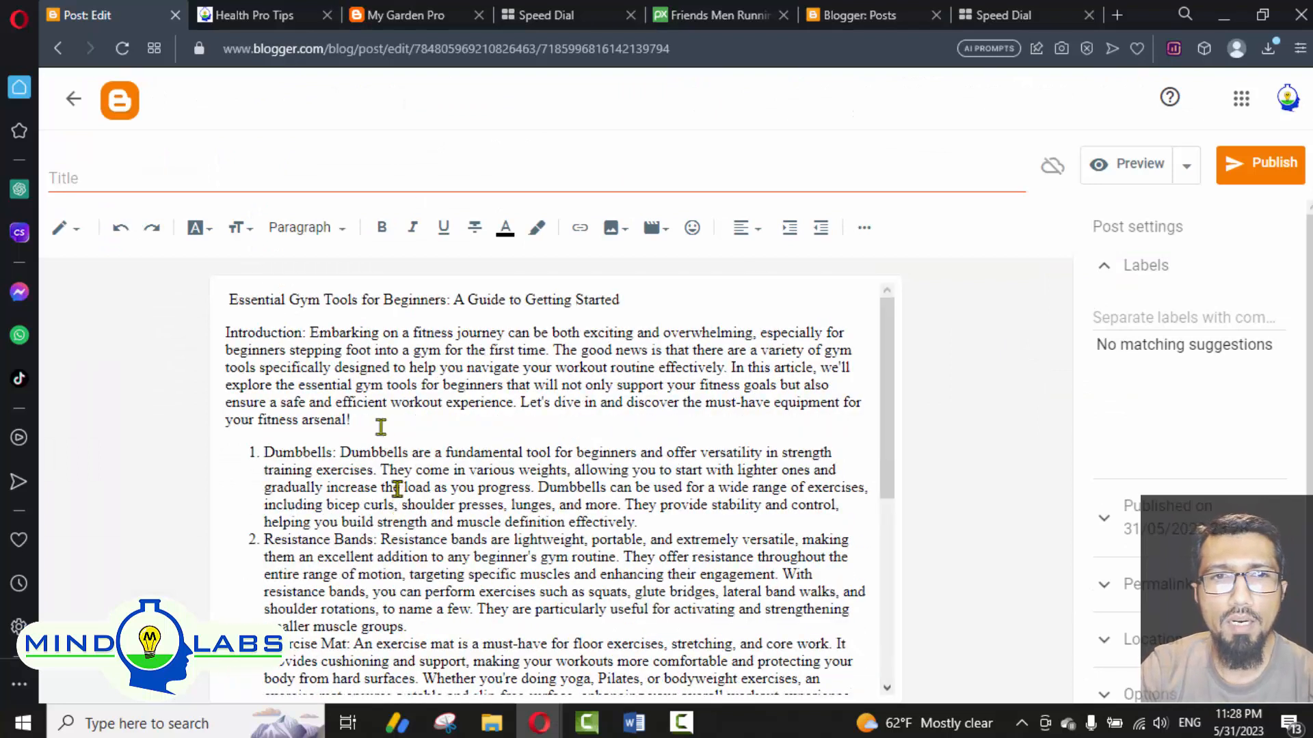
Step: Move the line "Essential Gym Tools for Beginners: A Guide to Getting Started" from the post body into the post title
{"action": "double_click", "coordinate": [271, 299]}
{"action": "triple_click", "coordinate": [271, 299]}
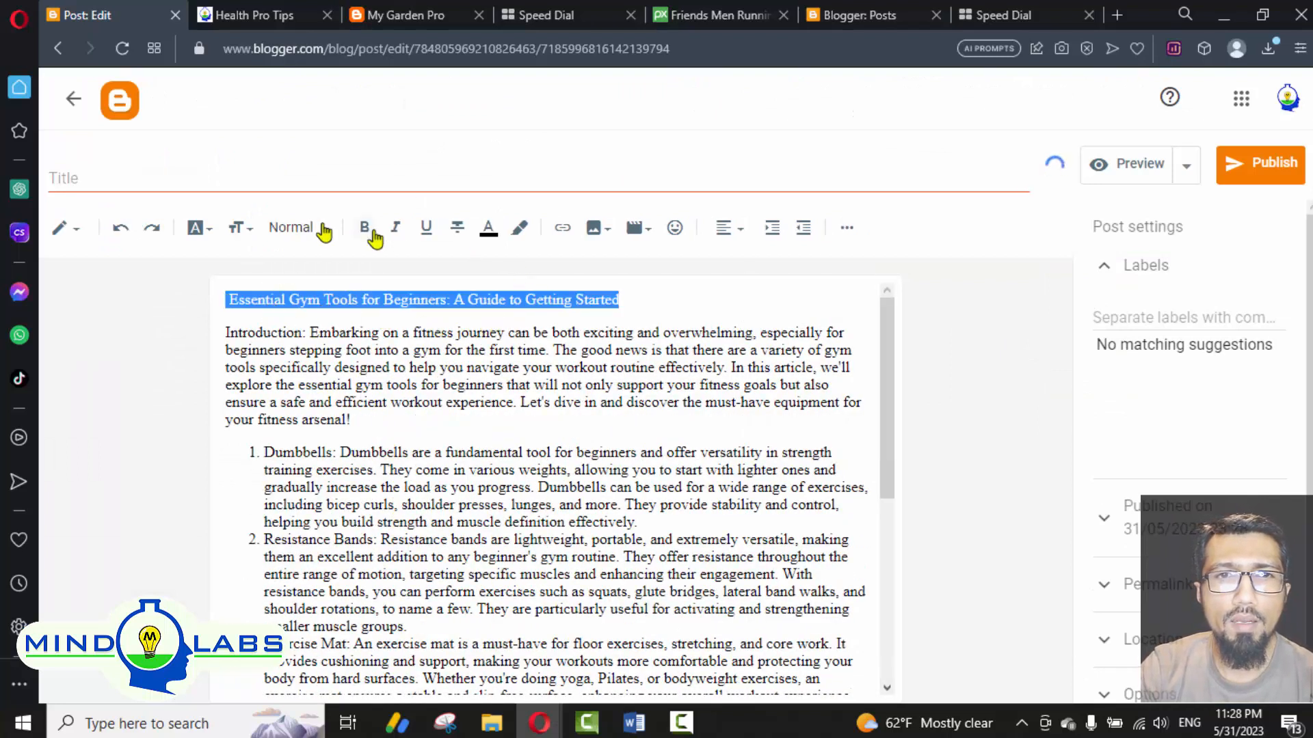
{"action": "key", "text": "ctrl+x"}
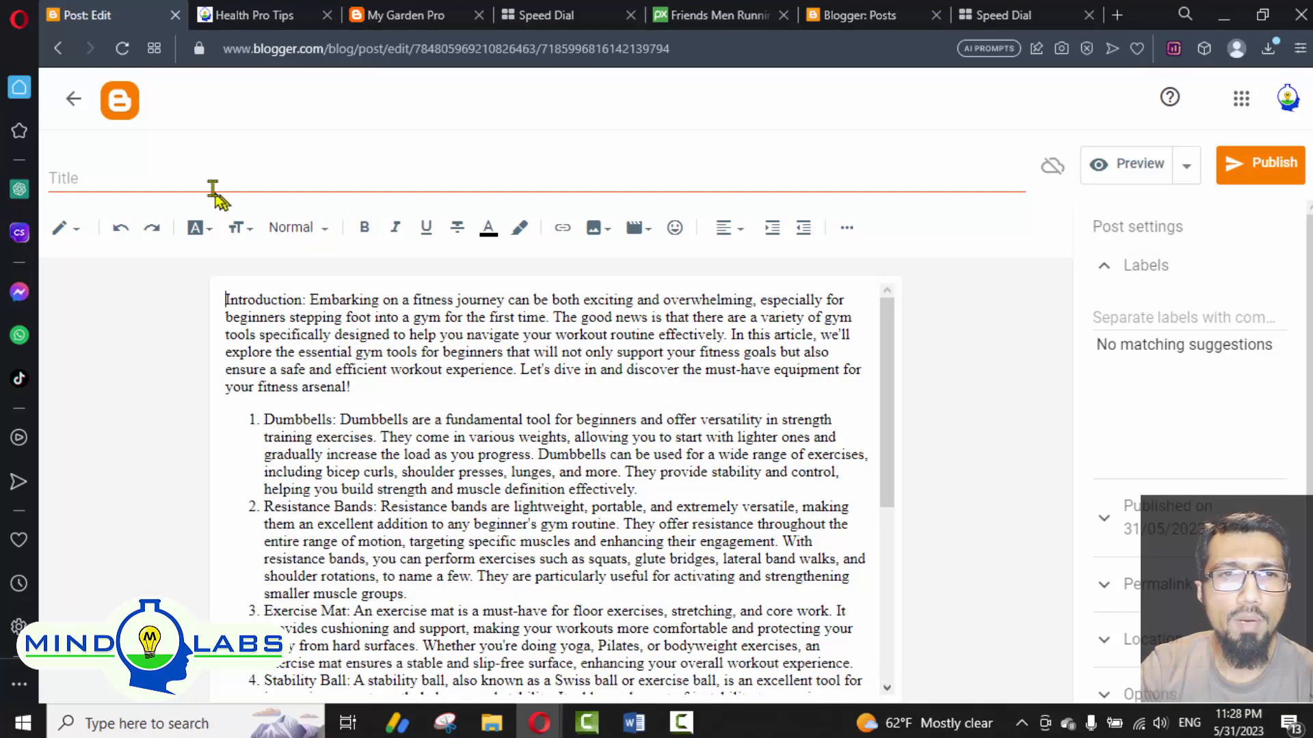
{"action": "left_click", "coordinate": [211, 179]}
{"action": "key", "text": "ctrl+v"}
Step: Put "Introduction:" on its own line at the start of the post and format it as a Heading
{"action": "left_click", "coordinate": [311, 301]}
{"action": "key", "text": "Return"}
{"action": "left_click", "coordinate": [323, 304]}
{"action": "left_click_drag", "start_coordinate": [322, 301], "coordinate": [201, 276]}
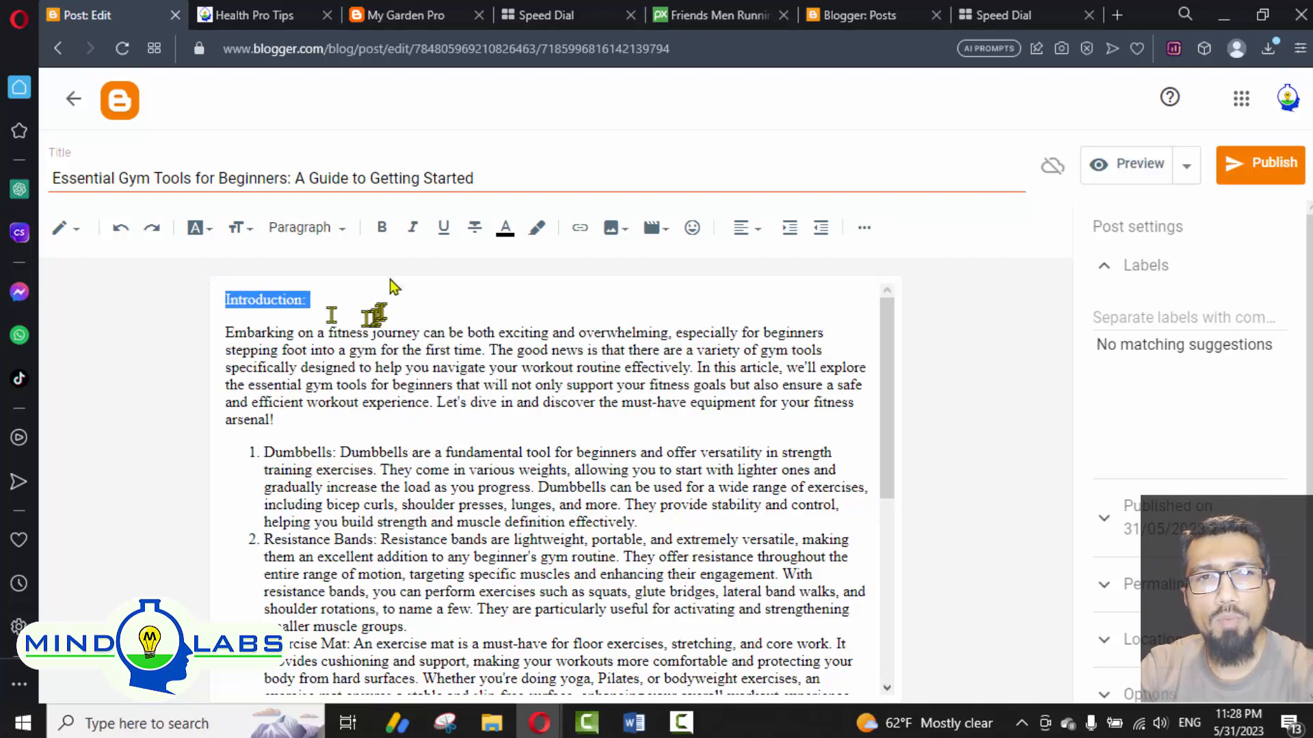
{"action": "left_click", "coordinate": [244, 231]}
{"action": "left_click", "coordinate": [318, 233]}
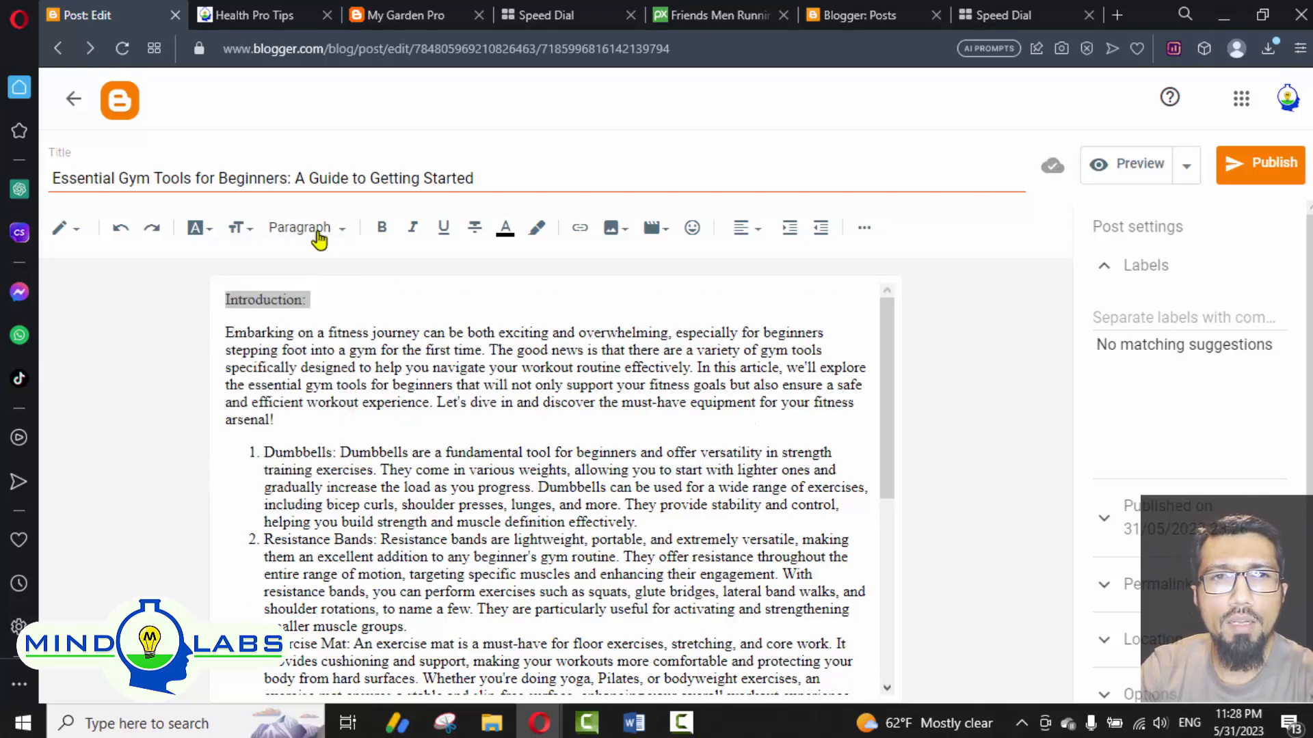
{"action": "left_click", "coordinate": [304, 227]}
{"action": "left_click", "coordinate": [323, 284]}
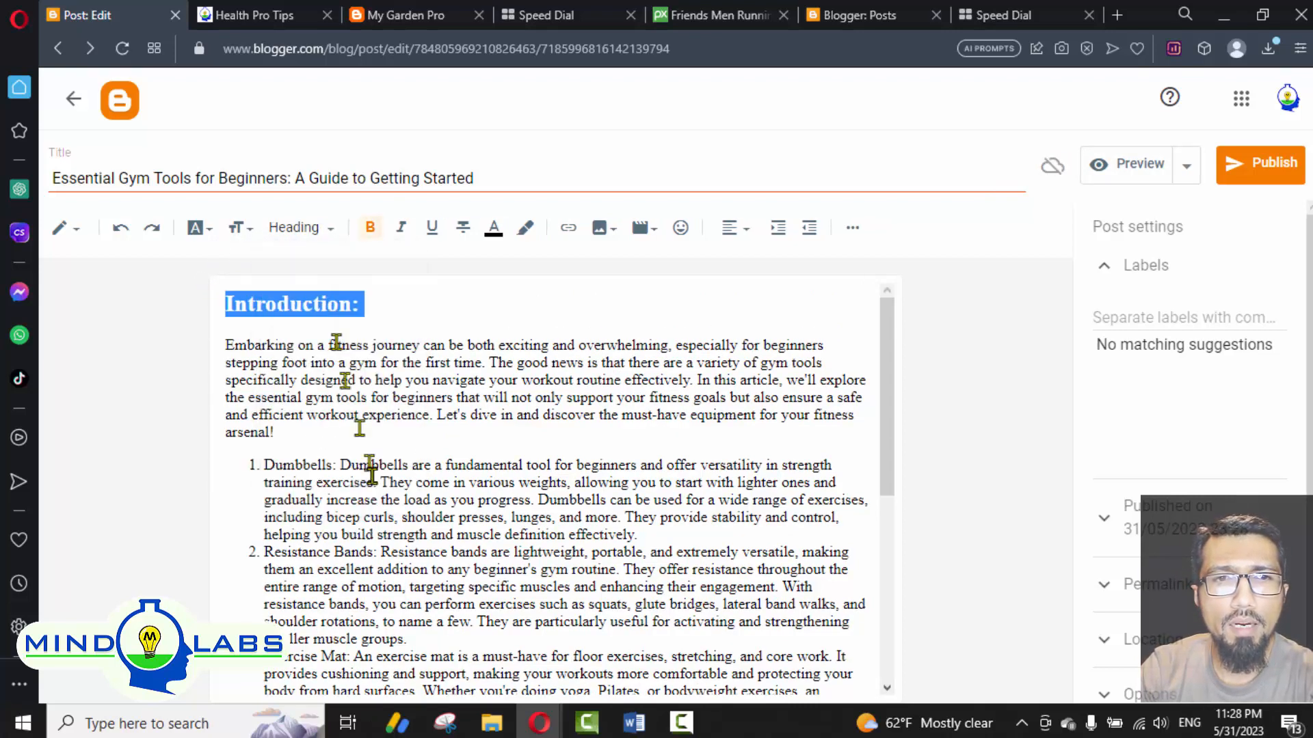
Step: Put "Conclusion:" on its own line above the closing paragraph and format it as a Heading
{"action": "scroll", "coordinate": [370, 471], "scroll_direction": "down", "scroll_amount": 5}
{"action": "left_click", "coordinate": [305, 564]}
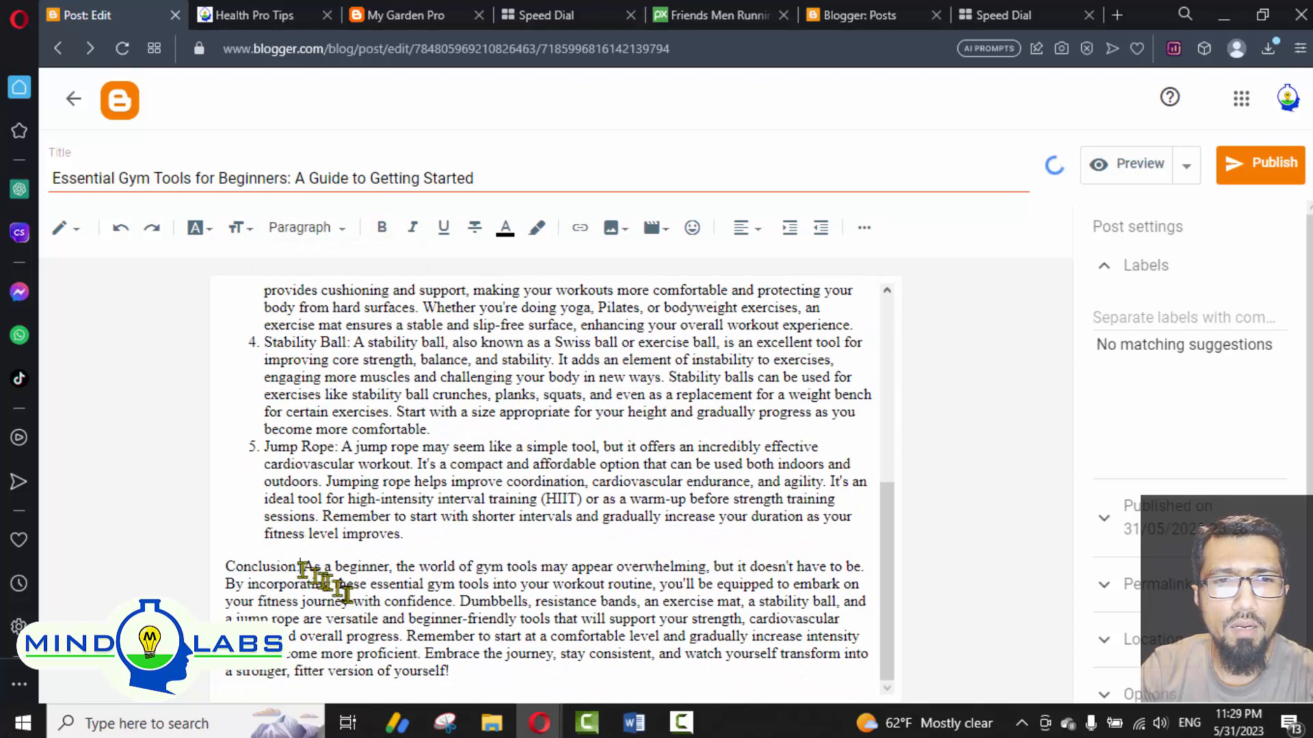
{"action": "key", "text": "Return"}
{"action": "left_click_drag", "start_coordinate": [334, 566], "coordinate": [200, 565]}
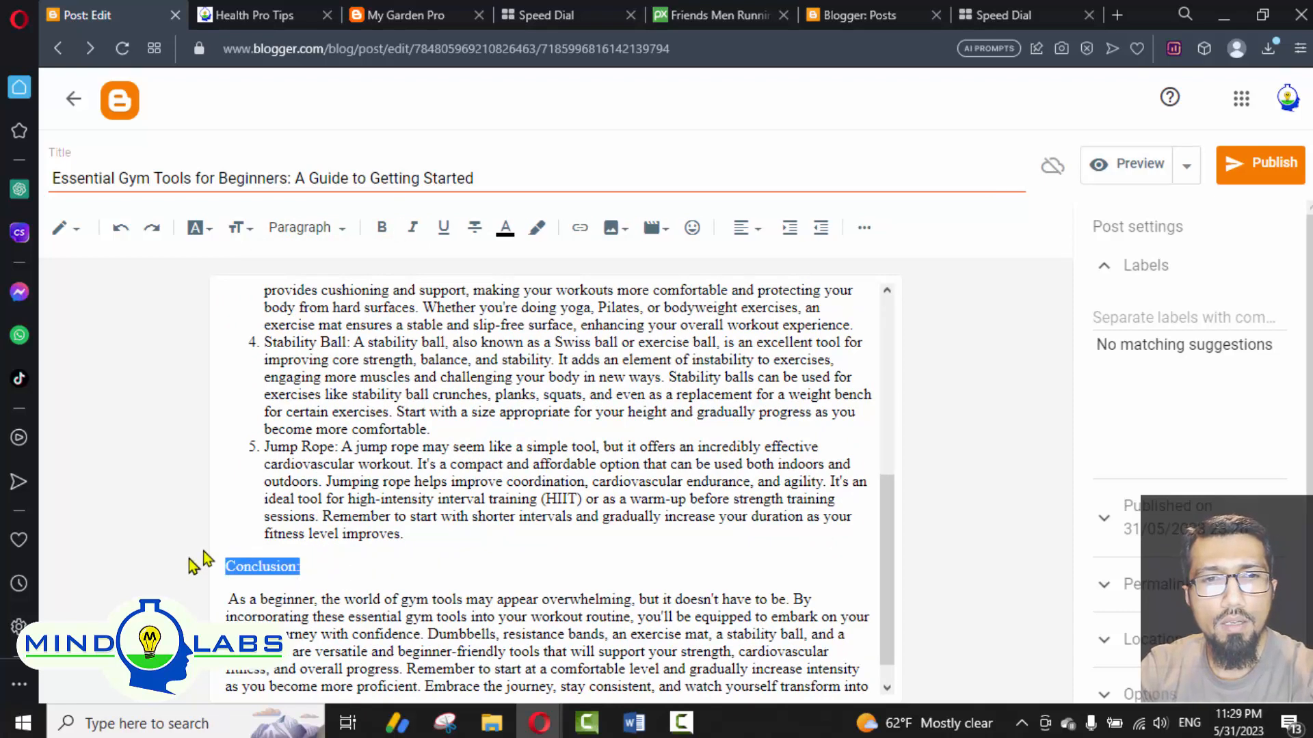
{"action": "left_click", "coordinate": [342, 228]}
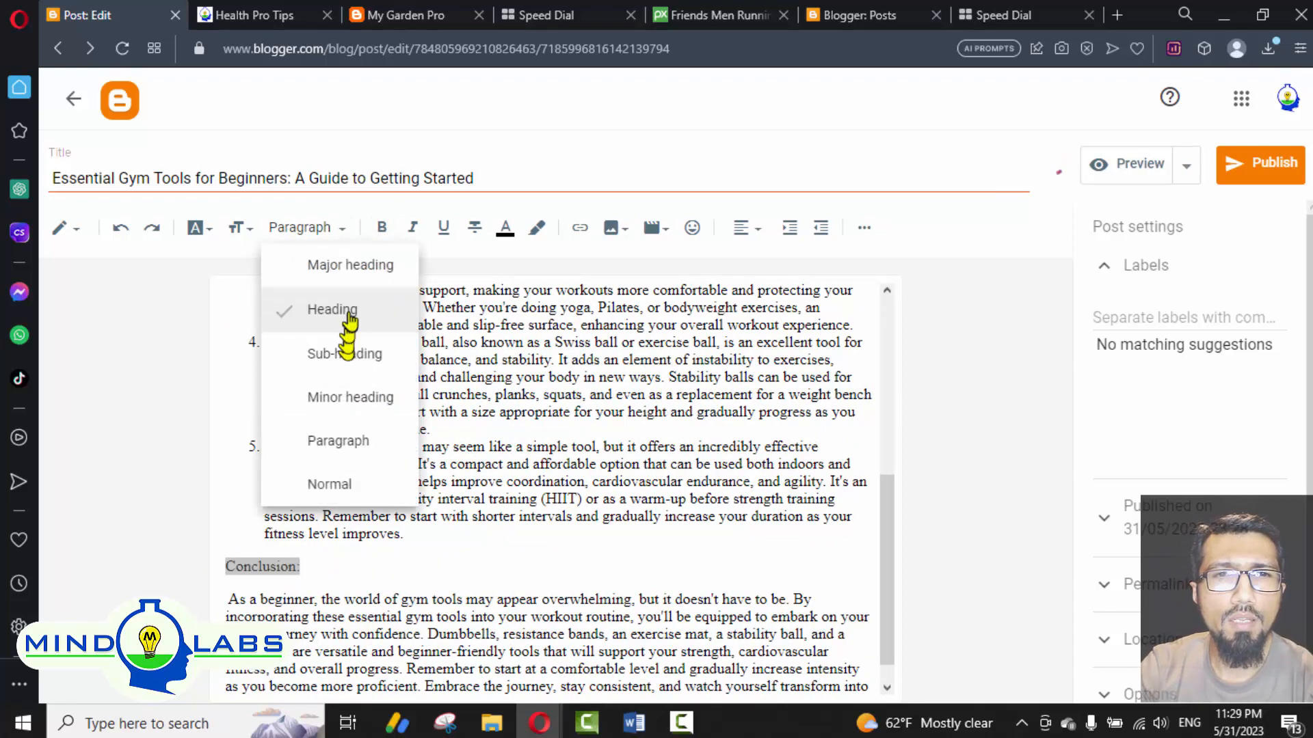
{"action": "left_click", "coordinate": [348, 320]}
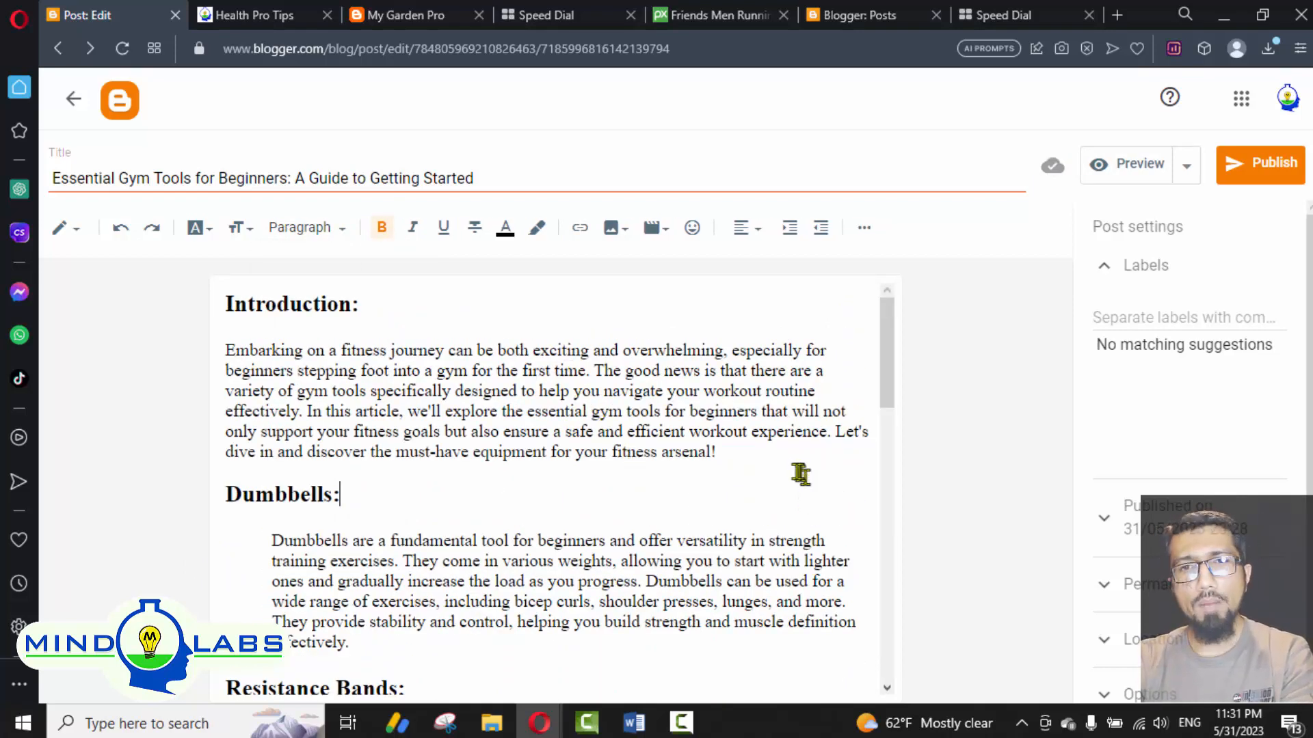
Step: Add an empty line below the introduction paragraph, then search Pixabay for "gym tools" photos
{"action": "left_click", "coordinate": [765, 460]}
{"action": "key", "text": "Return"}
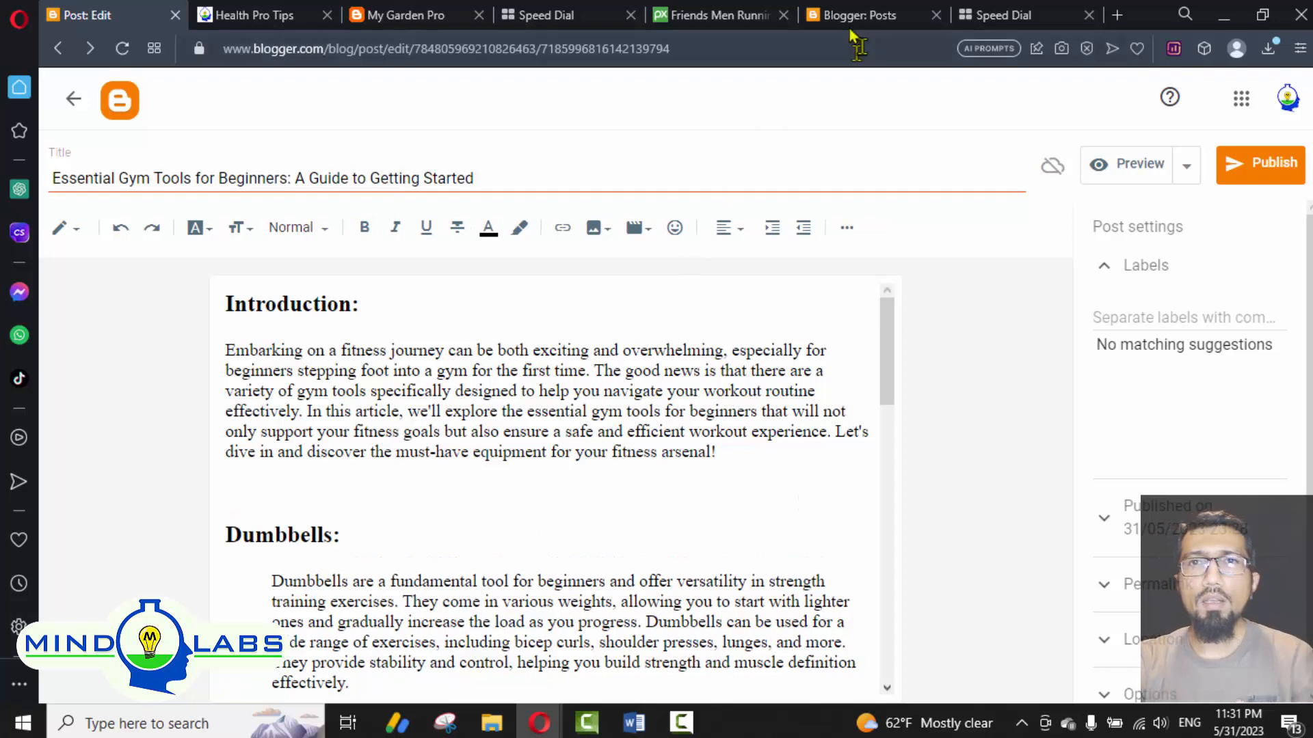
{"action": "left_click", "coordinate": [715, 15]}
{"action": "left_click", "coordinate": [321, 99]}
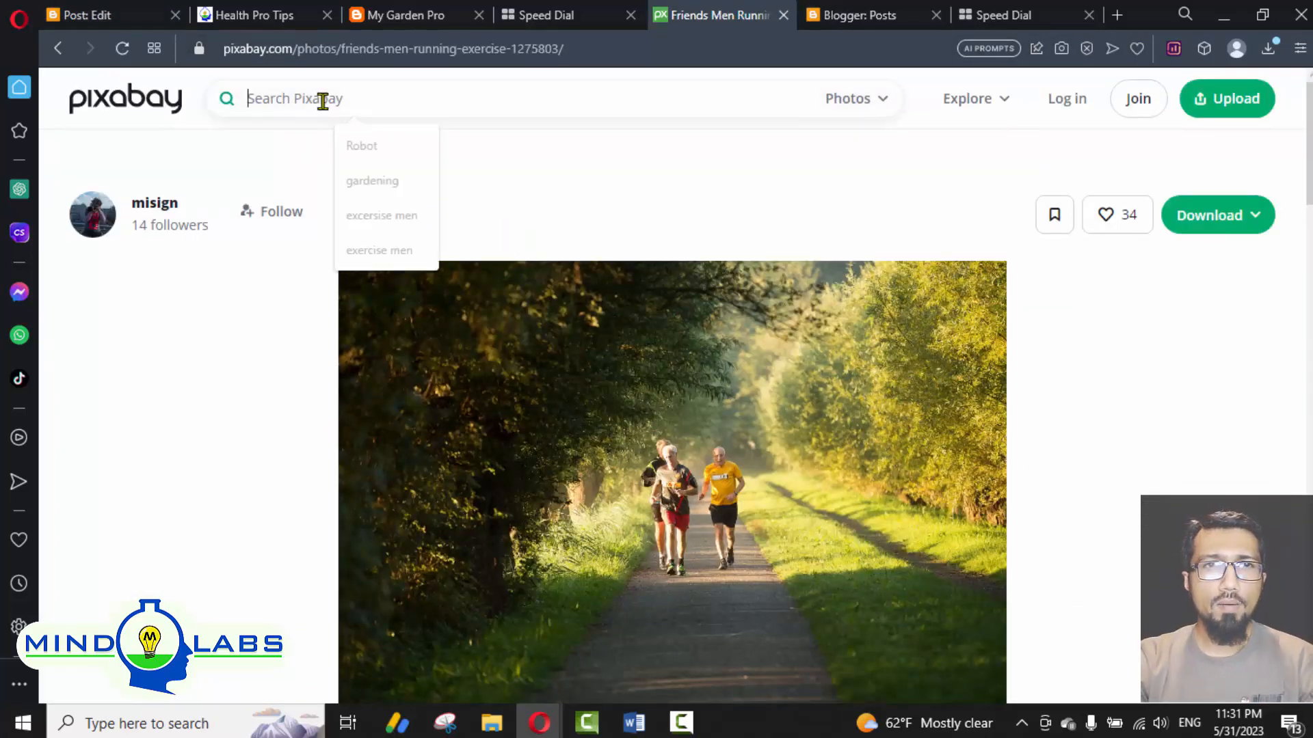
{"action": "type", "text": "gym tools"}
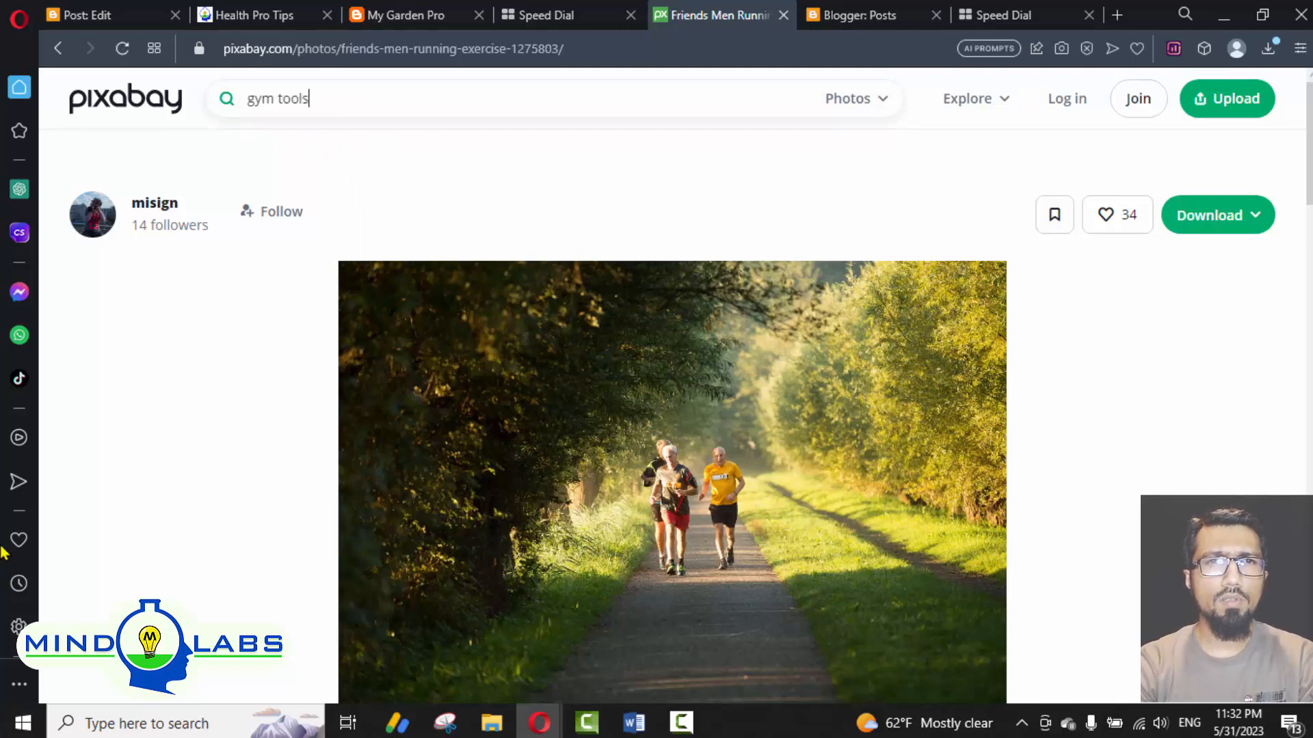
{"action": "key", "text": "Return"}
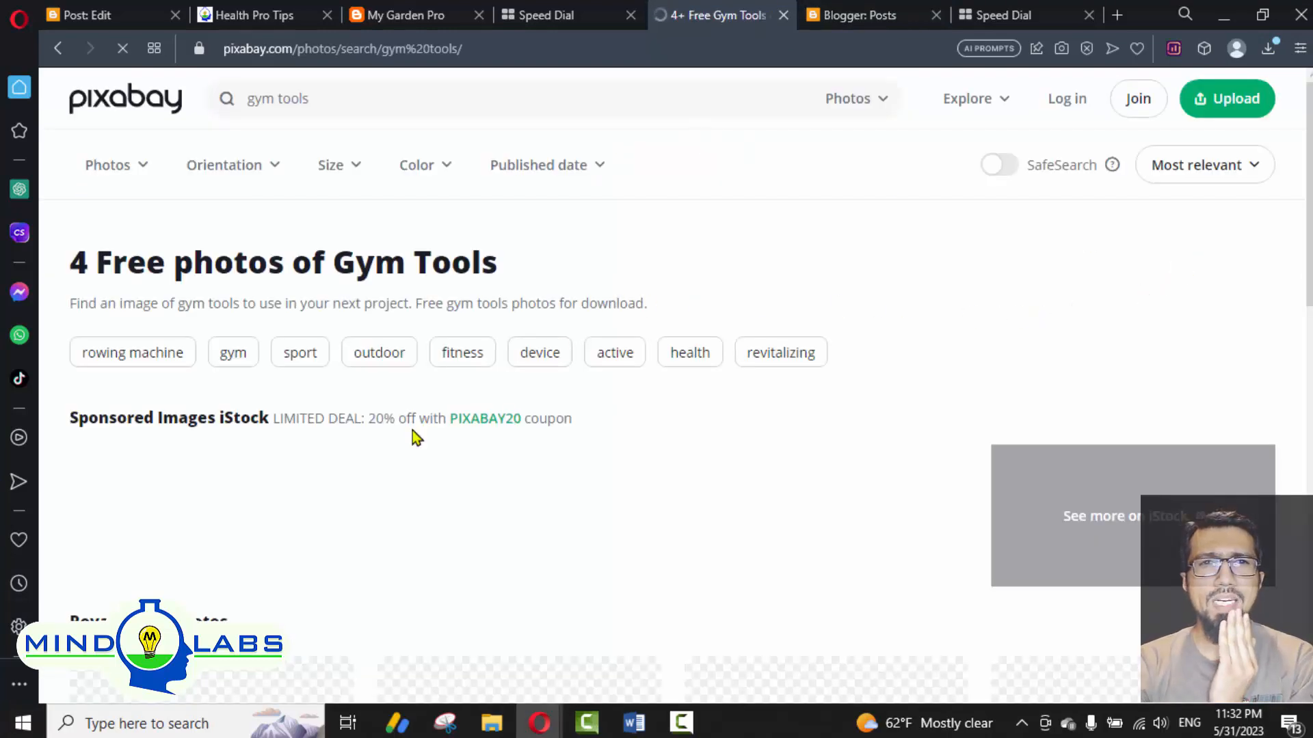
Step: From the Pixabay "gym equipment" results, save the treadmill workout photo to Downloads as treadmill-5030966_1280
{"action": "scroll", "coordinate": [412, 434], "scroll_direction": "down", "scroll_amount": 5}
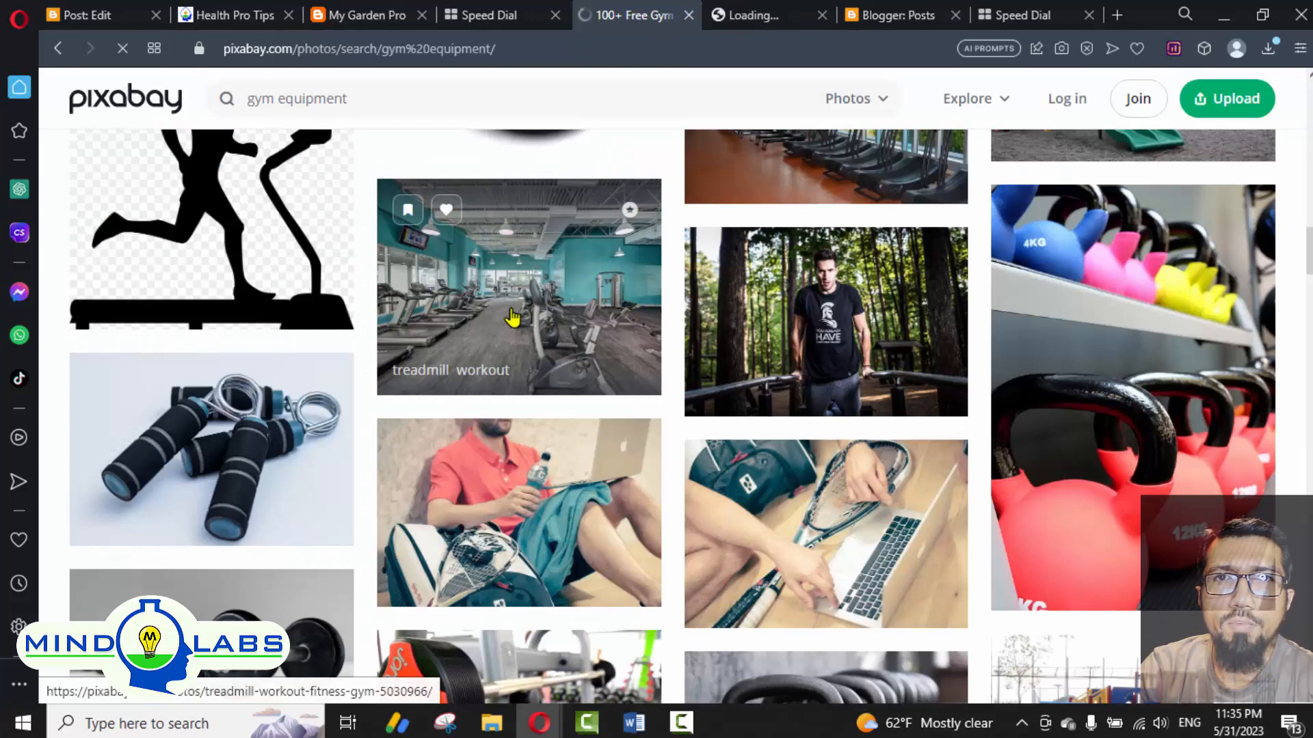
{"action": "scroll", "coordinate": [536, 309], "scroll_direction": "down", "scroll_amount": 3}
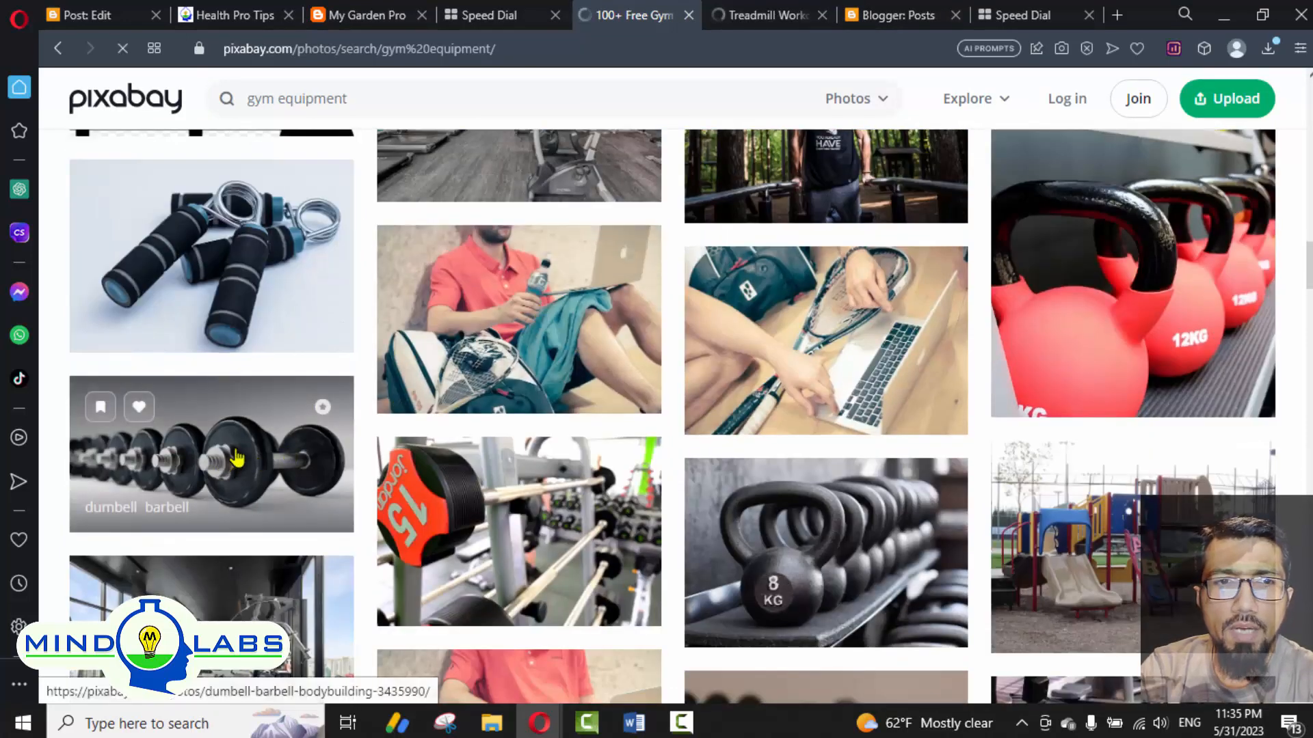
{"action": "left_click", "coordinate": [747, 16]}
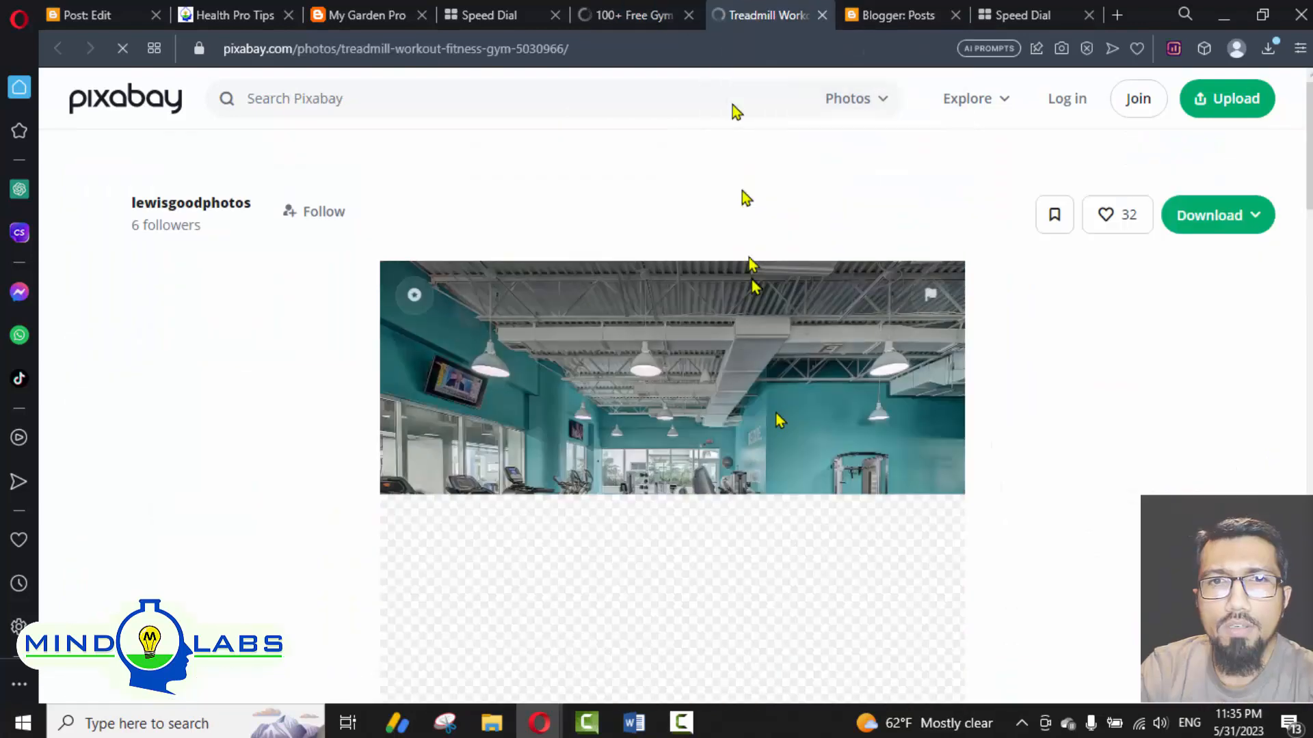
{"action": "right_click", "coordinate": [780, 420]}
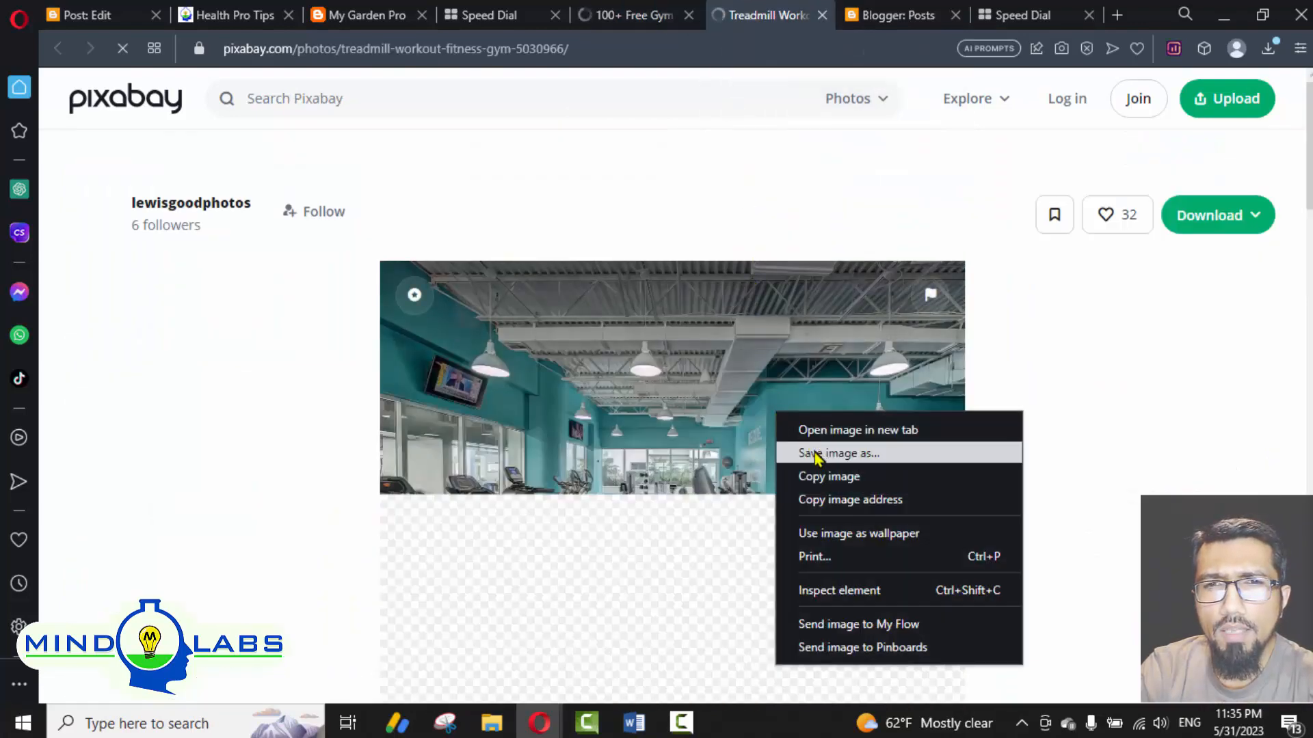
{"action": "left_click", "coordinate": [816, 453]}
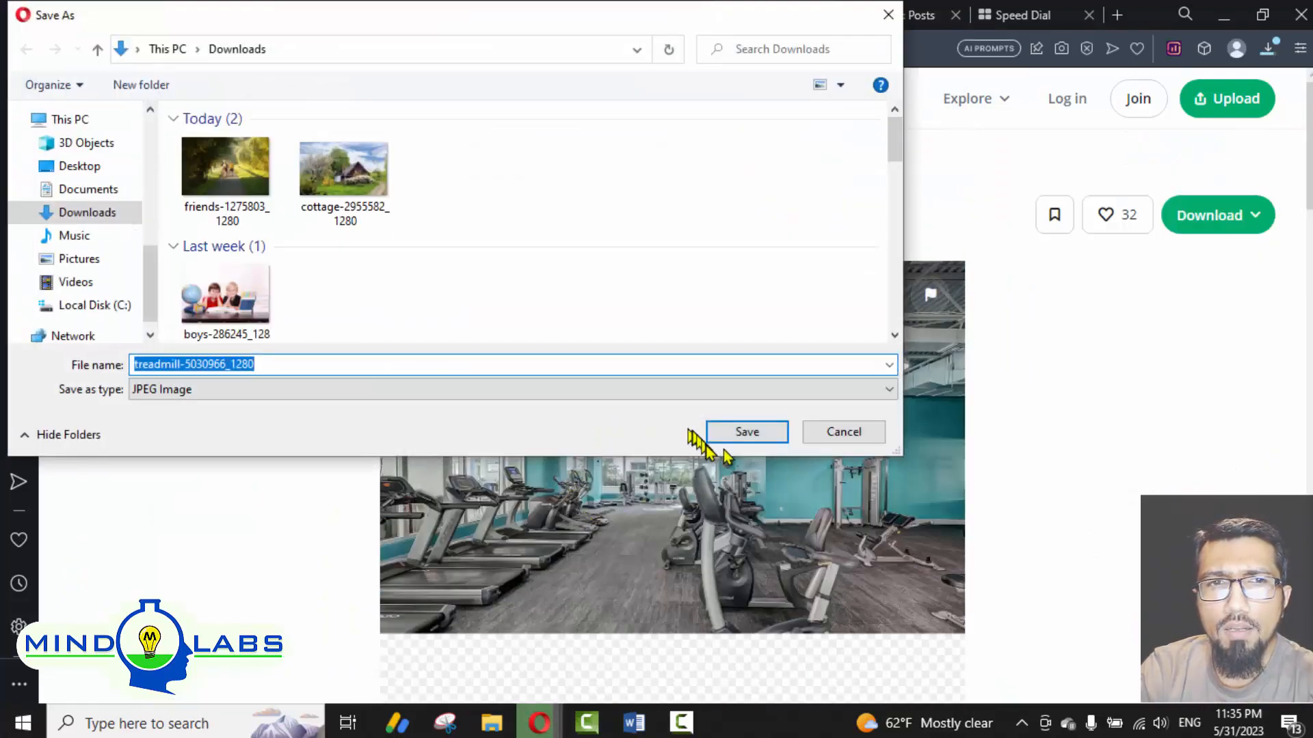
{"action": "left_click", "coordinate": [729, 437]}
Step: Look through the other gym equipment photos on Pixabay and review the treadmill photo's page
{"action": "left_click", "coordinate": [630, 15]}
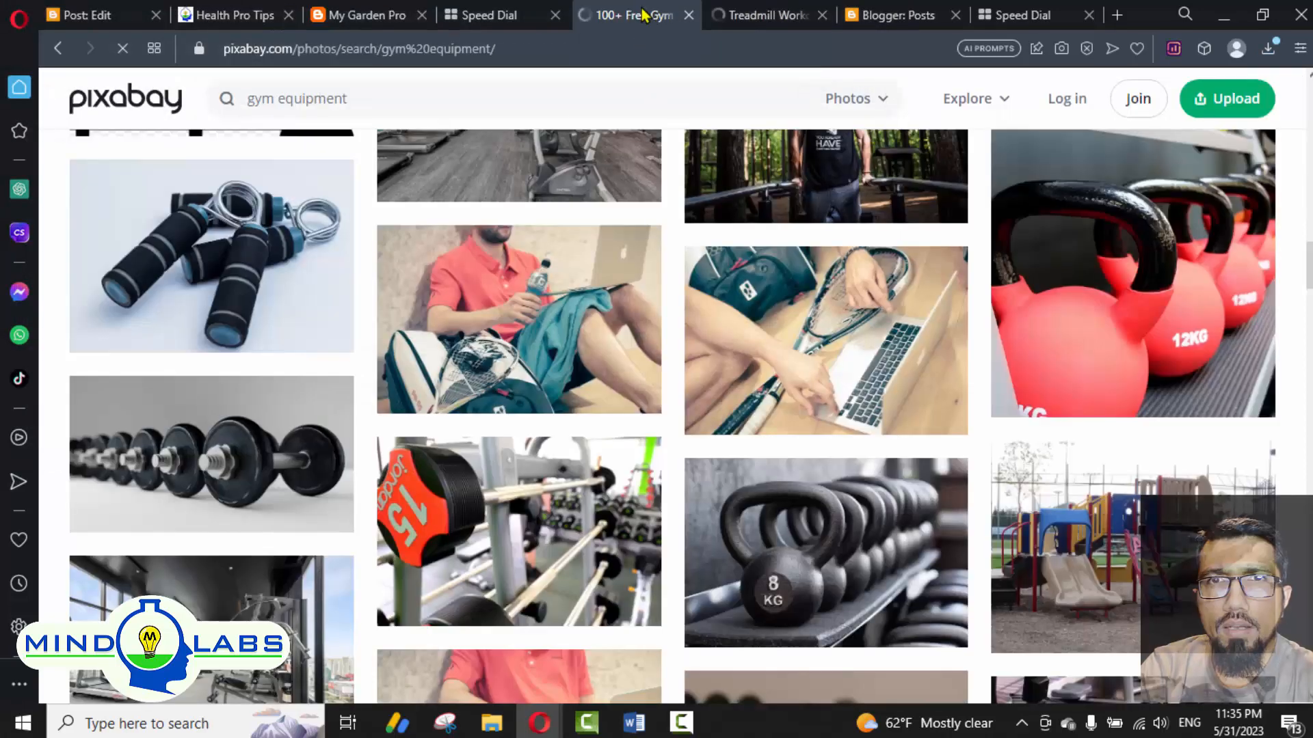
{"action": "scroll", "coordinate": [258, 459], "scroll_direction": "down", "scroll_amount": 4}
{"action": "scroll", "coordinate": [258, 460], "scroll_direction": "up", "scroll_amount": 3}
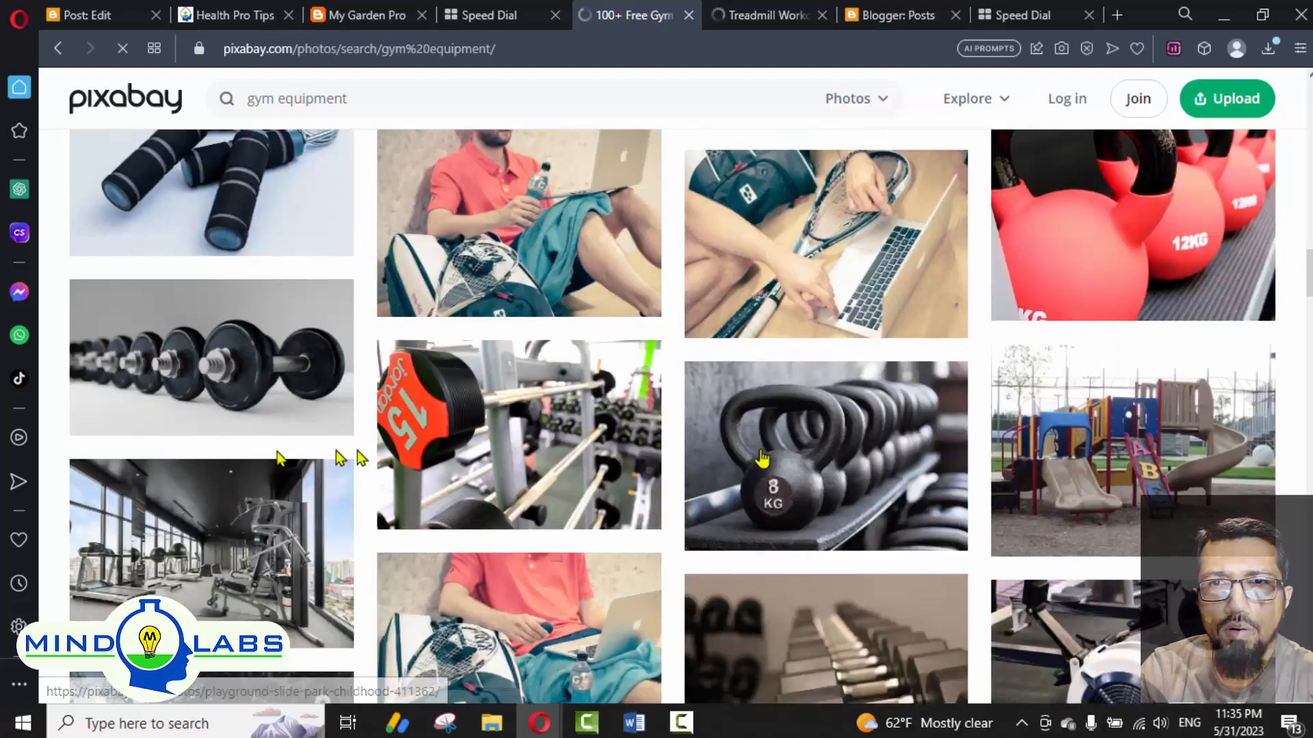
{"action": "scroll", "coordinate": [760, 410], "scroll_direction": "up", "scroll_amount": 1}
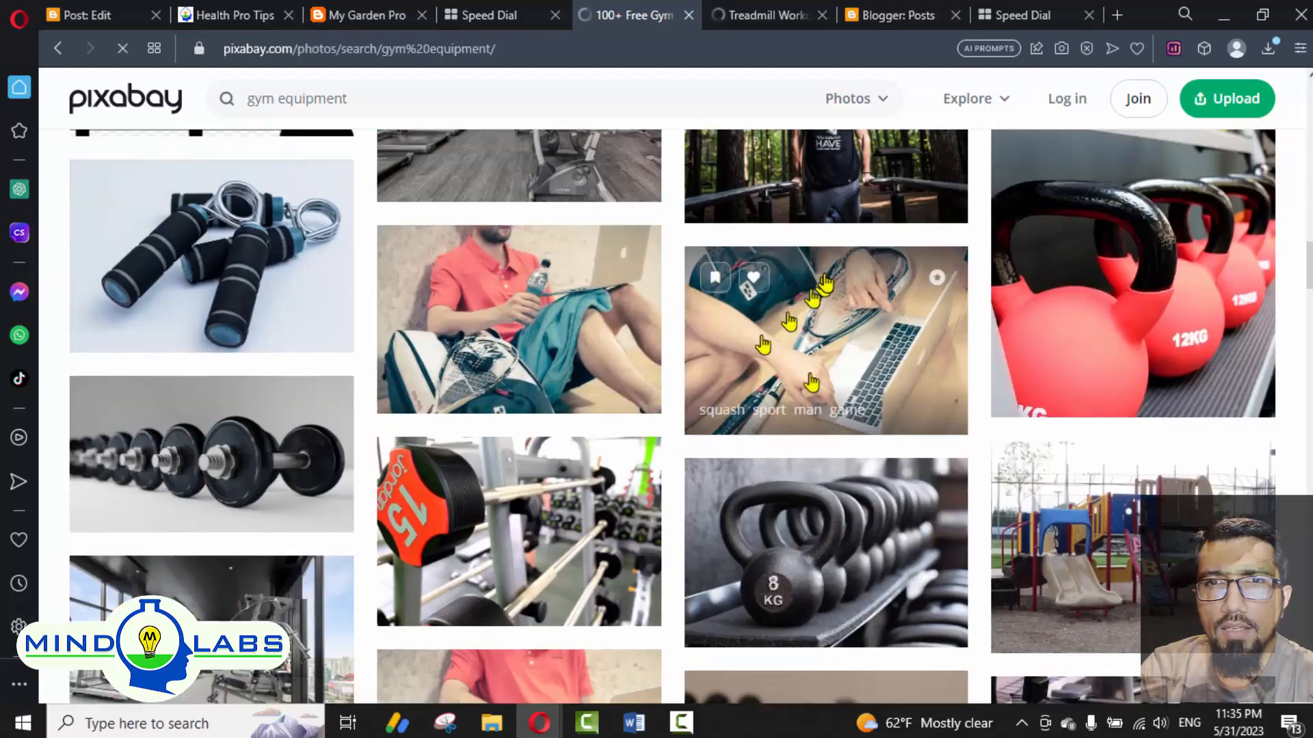
{"action": "left_click", "coordinate": [766, 15]}
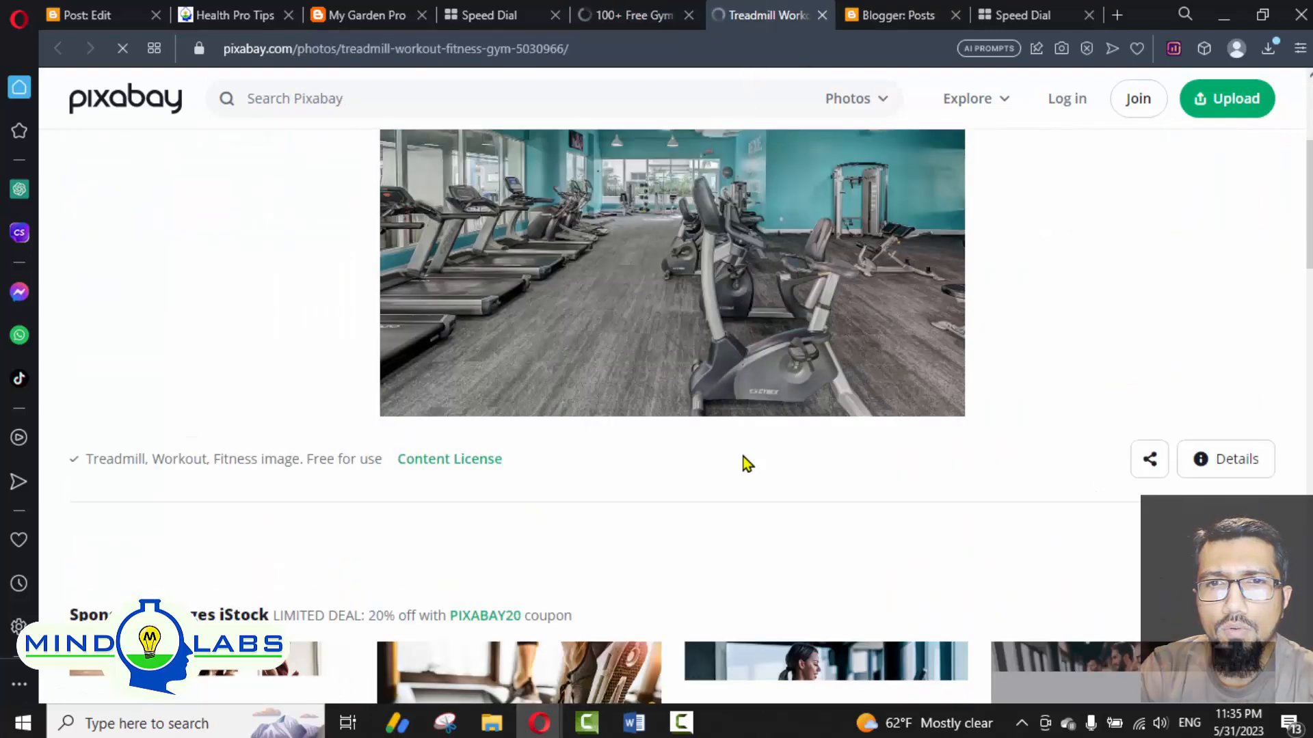
{"action": "scroll", "coordinate": [747, 479], "scroll_direction": "down", "scroll_amount": 5}
{"action": "scroll", "coordinate": [745, 477], "scroll_direction": "up", "scroll_amount": 5}
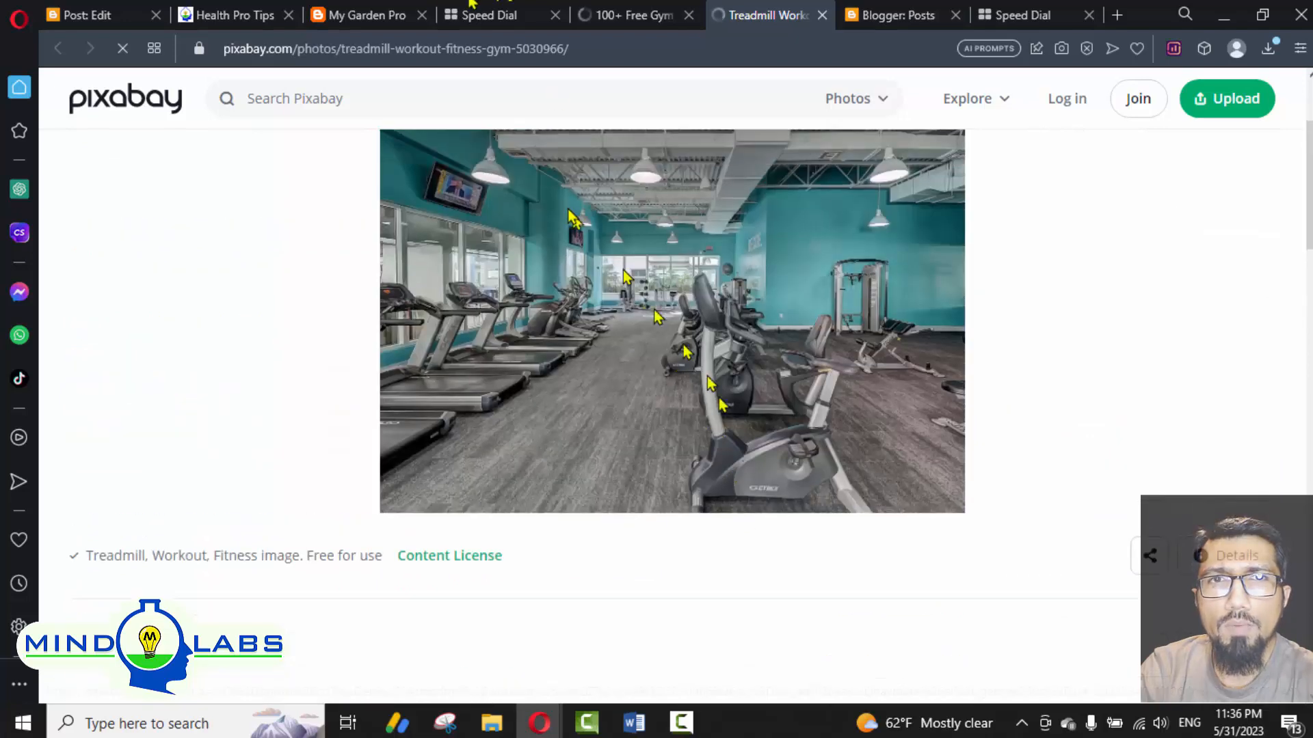
Step: Return to the Blogger post editor and insert the downloaded treadmill-5030966_1280.jpg on the empty line below the introduction
{"action": "left_click", "coordinate": [370, 15]}
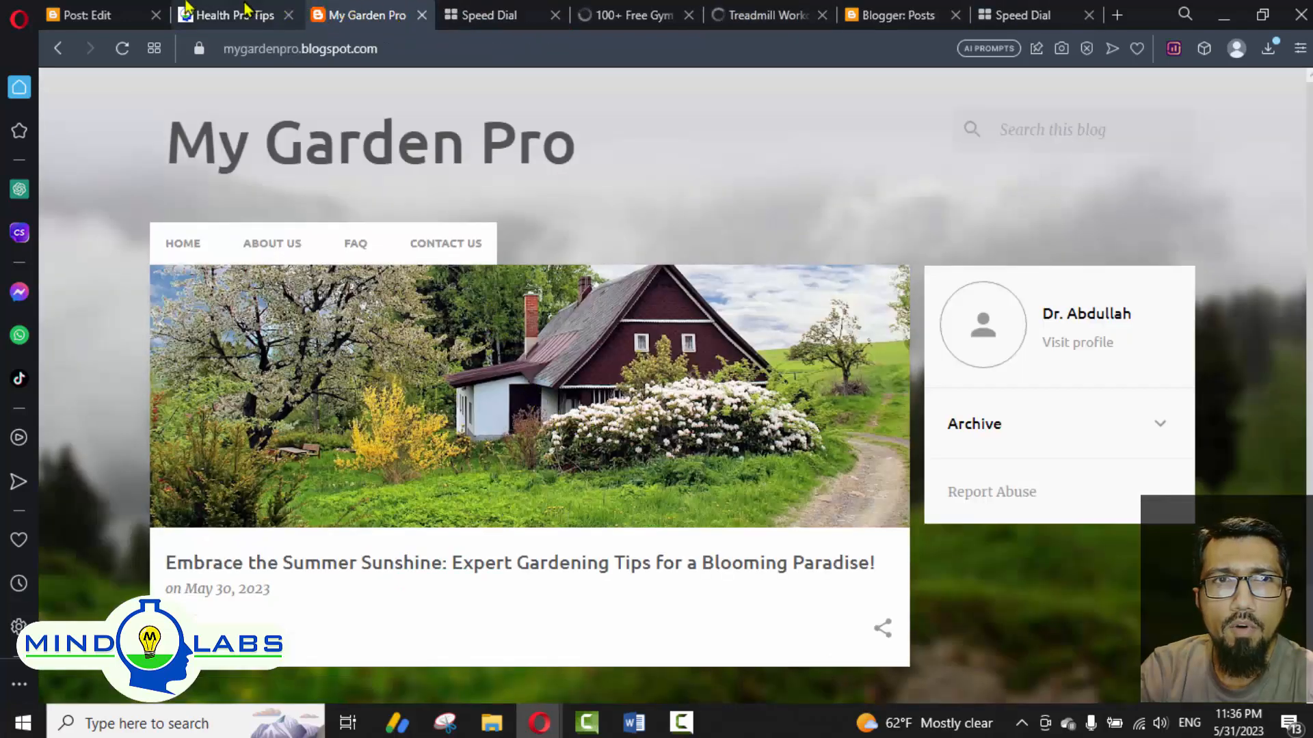
{"action": "left_click", "coordinate": [203, 12]}
{"action": "left_click", "coordinate": [85, 14]}
{"action": "left_click", "coordinate": [326, 492]}
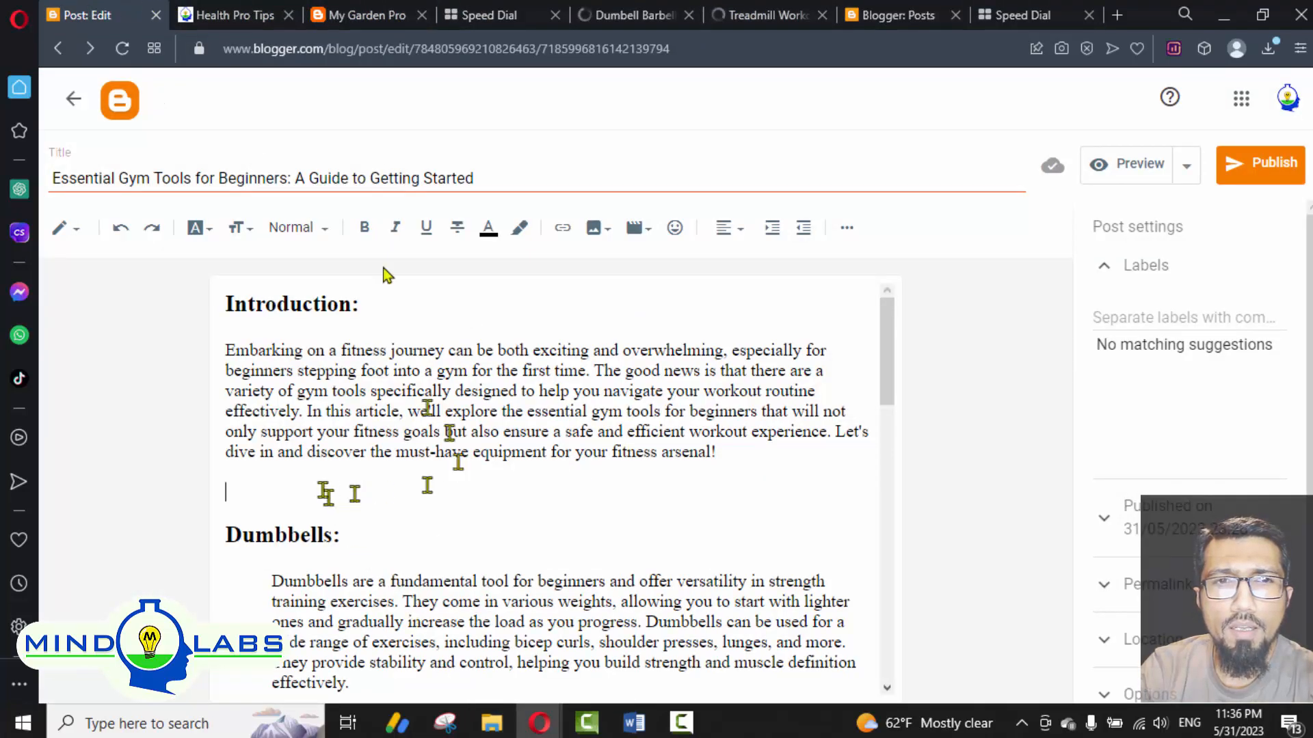
{"action": "left_click", "coordinate": [594, 241]}
{"action": "left_click", "coordinate": [690, 298]}
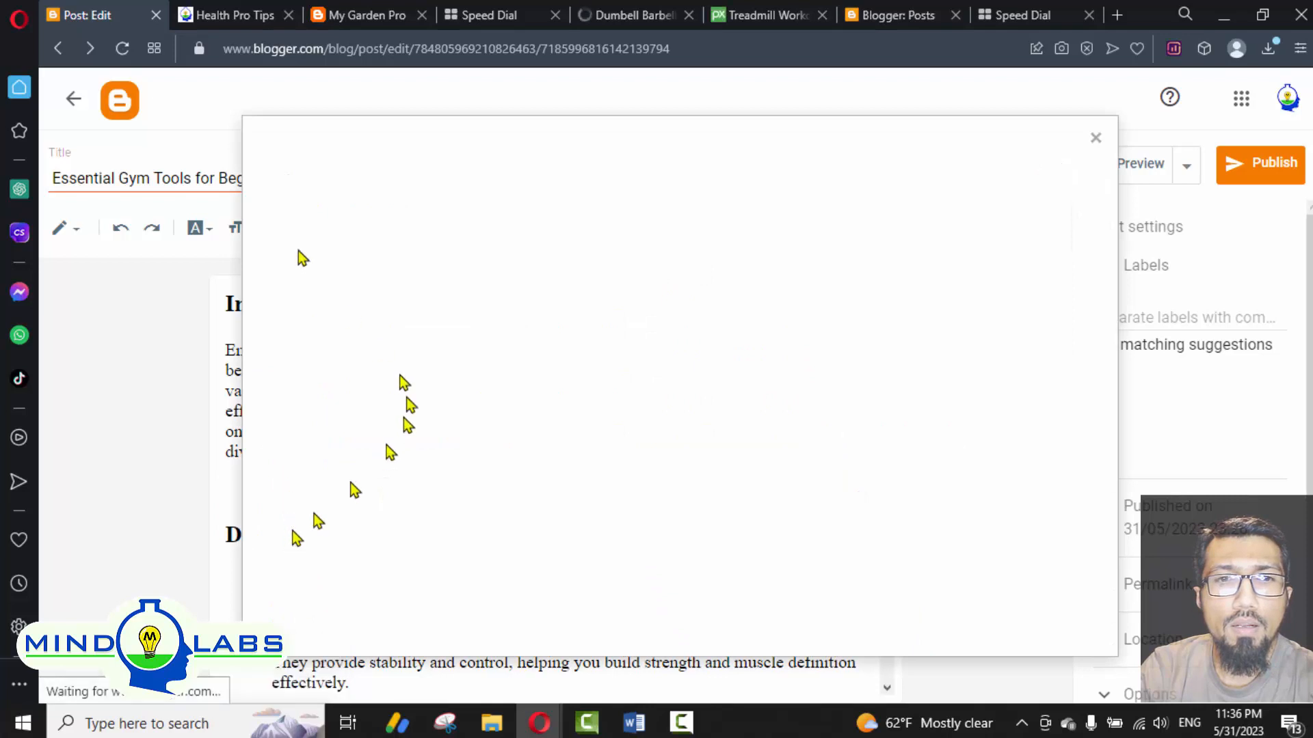
{"action": "left_click", "coordinate": [322, 258]}
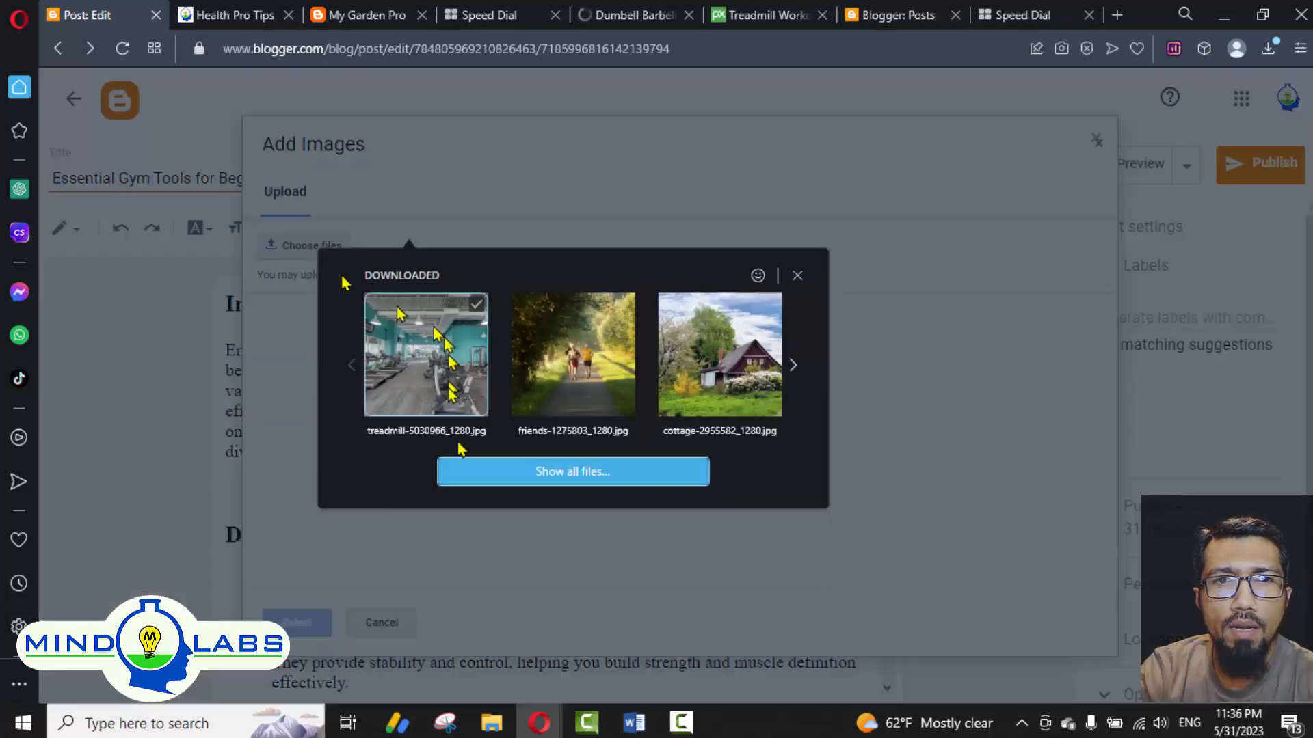
{"action": "left_click", "coordinate": [448, 411]}
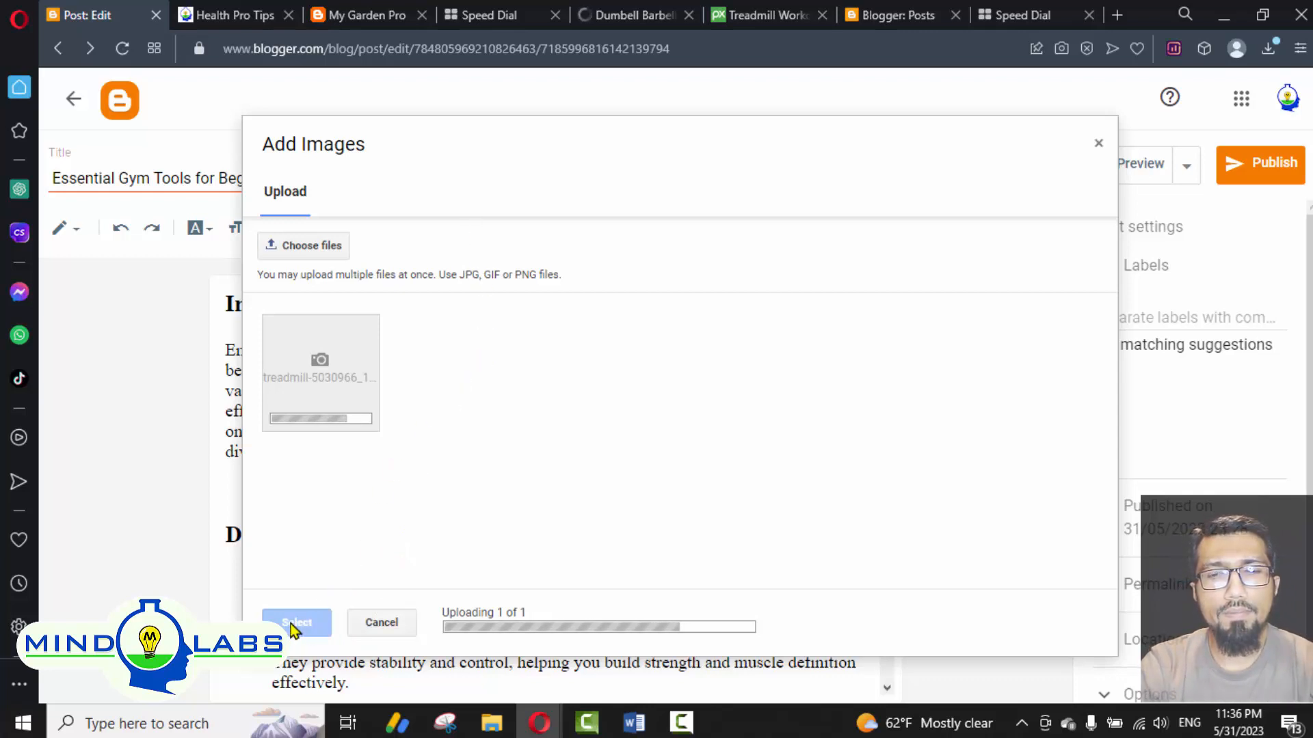
{"action": "left_click", "coordinate": [684, 724]}
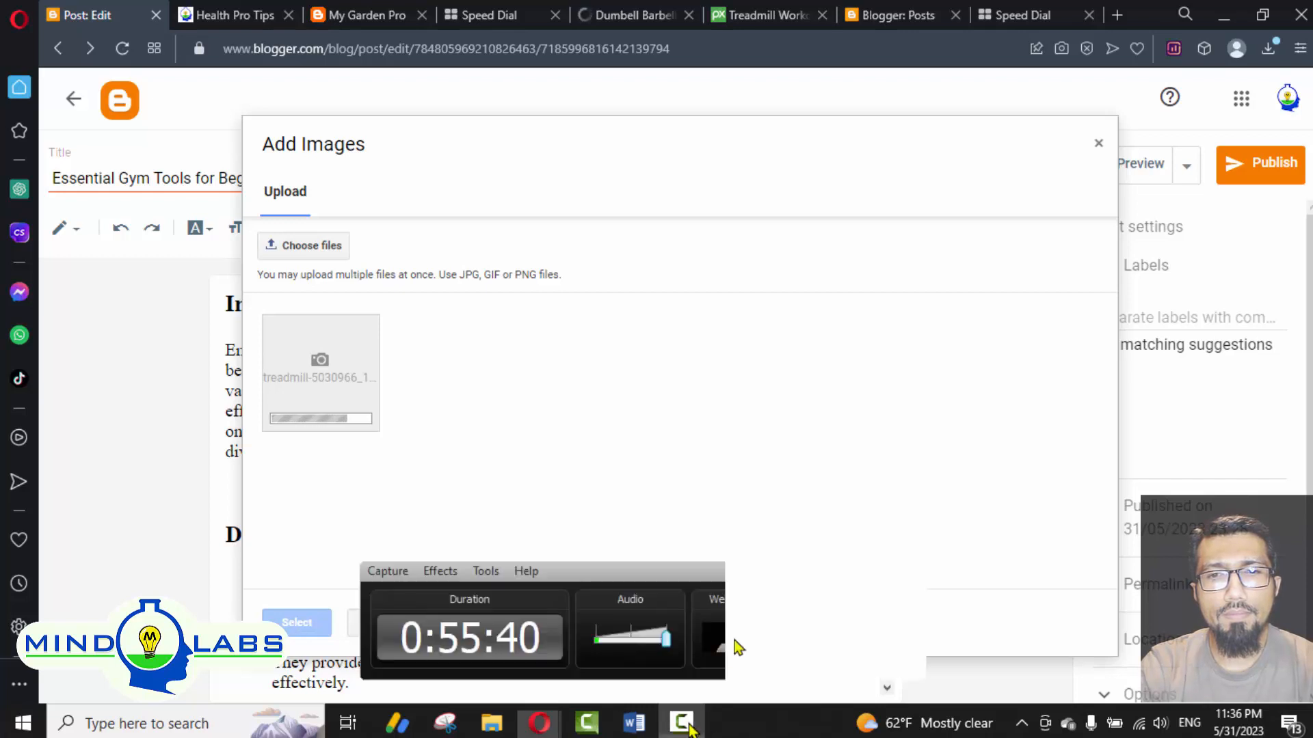
{"action": "left_click", "coordinate": [837, 633]}
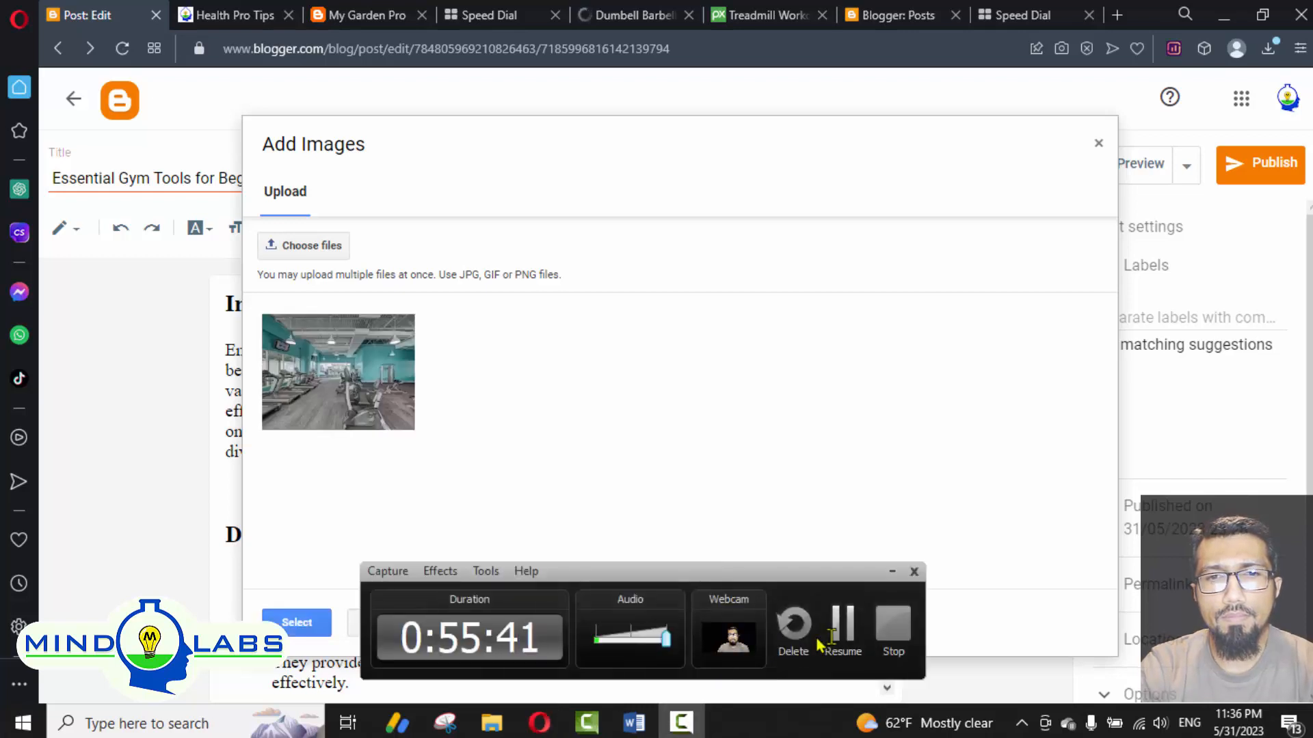
{"action": "left_click", "coordinate": [826, 636]}
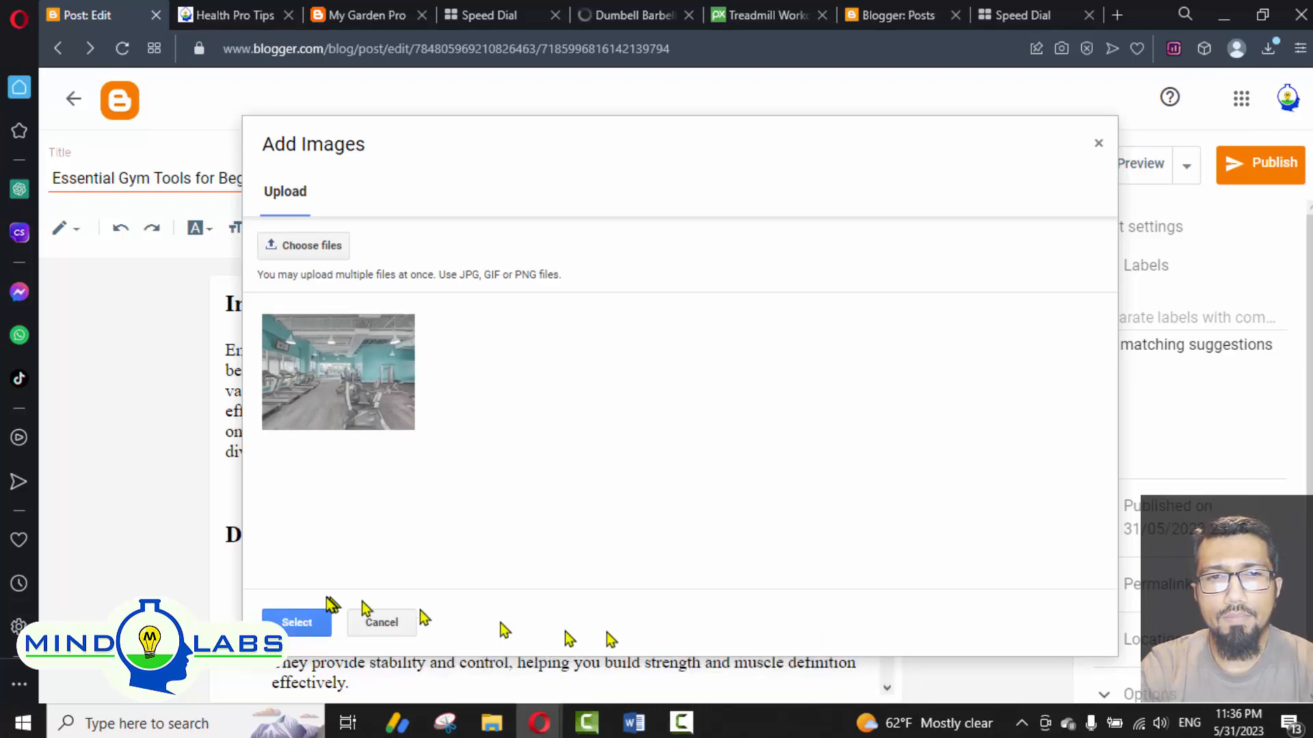
{"action": "left_click", "coordinate": [295, 623]}
Step: Enlarge the inserted treadmill photo until it nearly fills the text width of the post
{"action": "scroll", "coordinate": [687, 615], "scroll_direction": "down", "scroll_amount": 3}
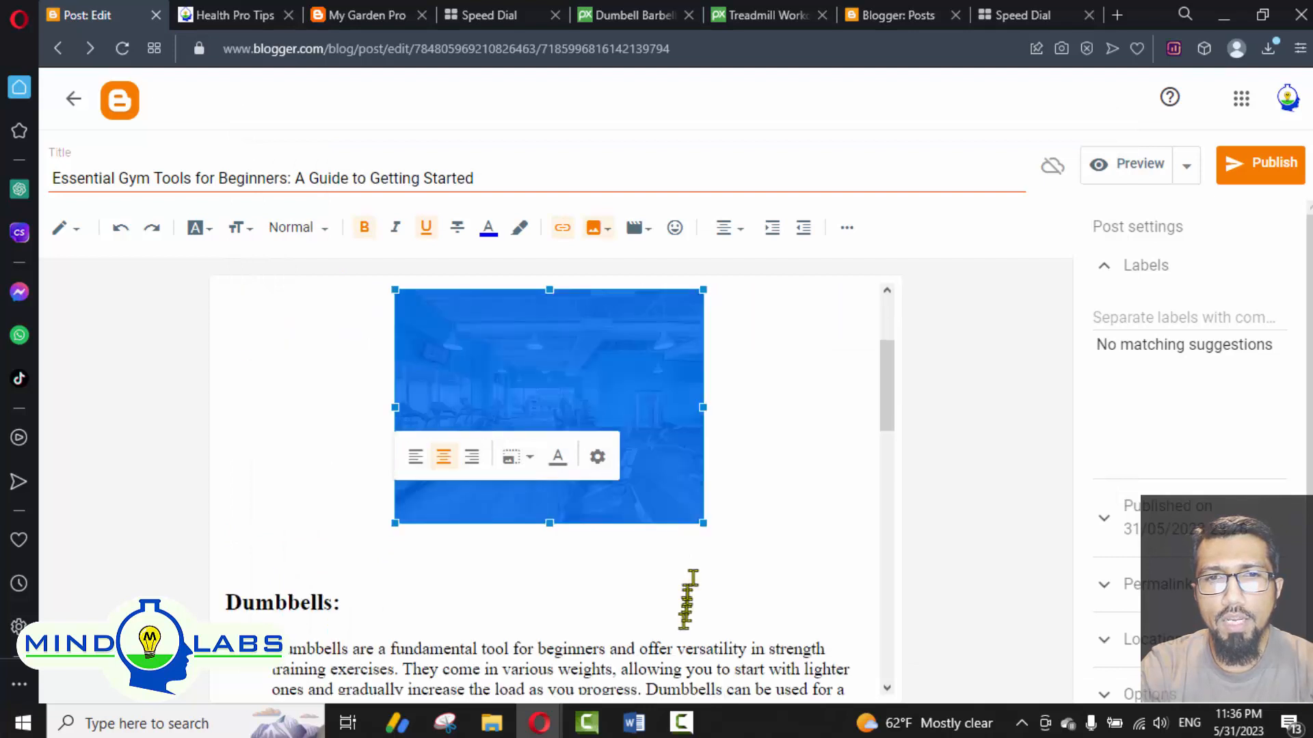
{"action": "left_click_drag", "start_coordinate": [700, 523], "coordinate": [869, 648]}
{"action": "left_click_drag", "start_coordinate": [311, 287], "coordinate": [226, 266]}
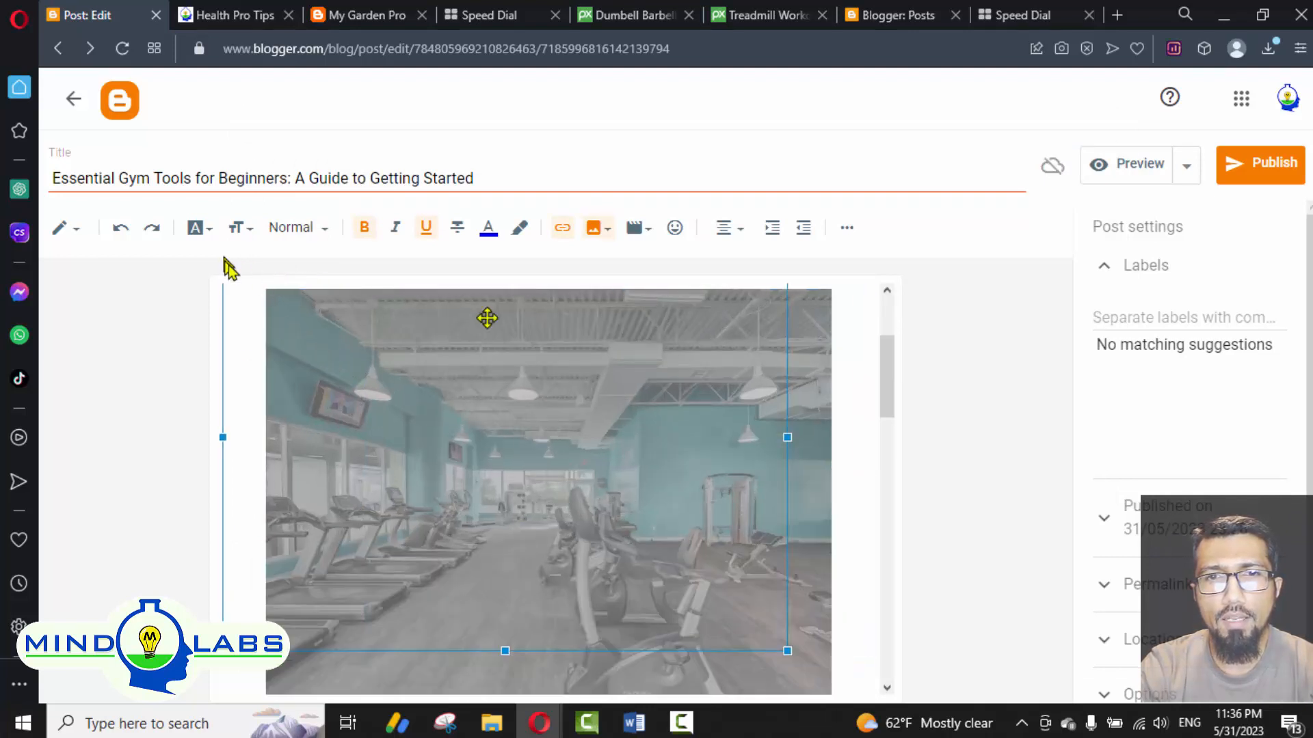
Step: Publish the post "Essential Gym Tools for Beginners: A Guide to Getting Started" to the blog
{"action": "left_click", "coordinate": [1276, 175]}
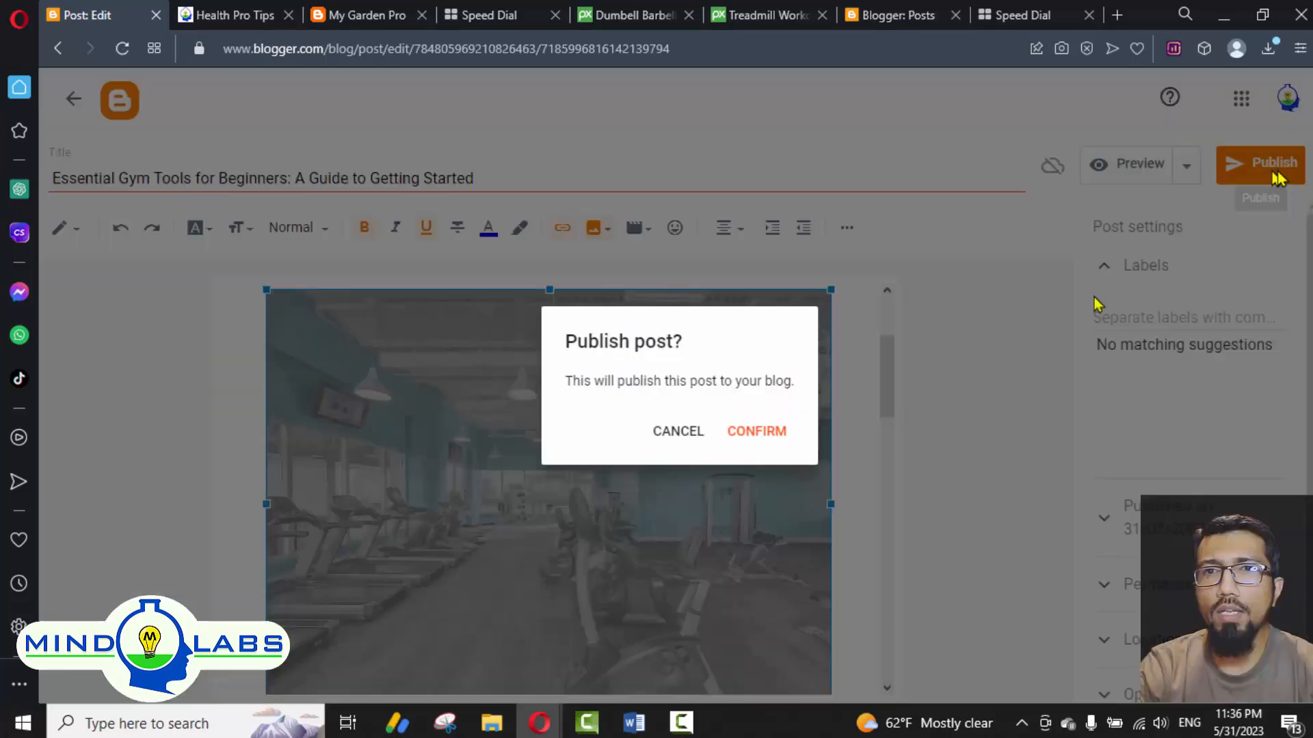
{"action": "left_click", "coordinate": [758, 434]}
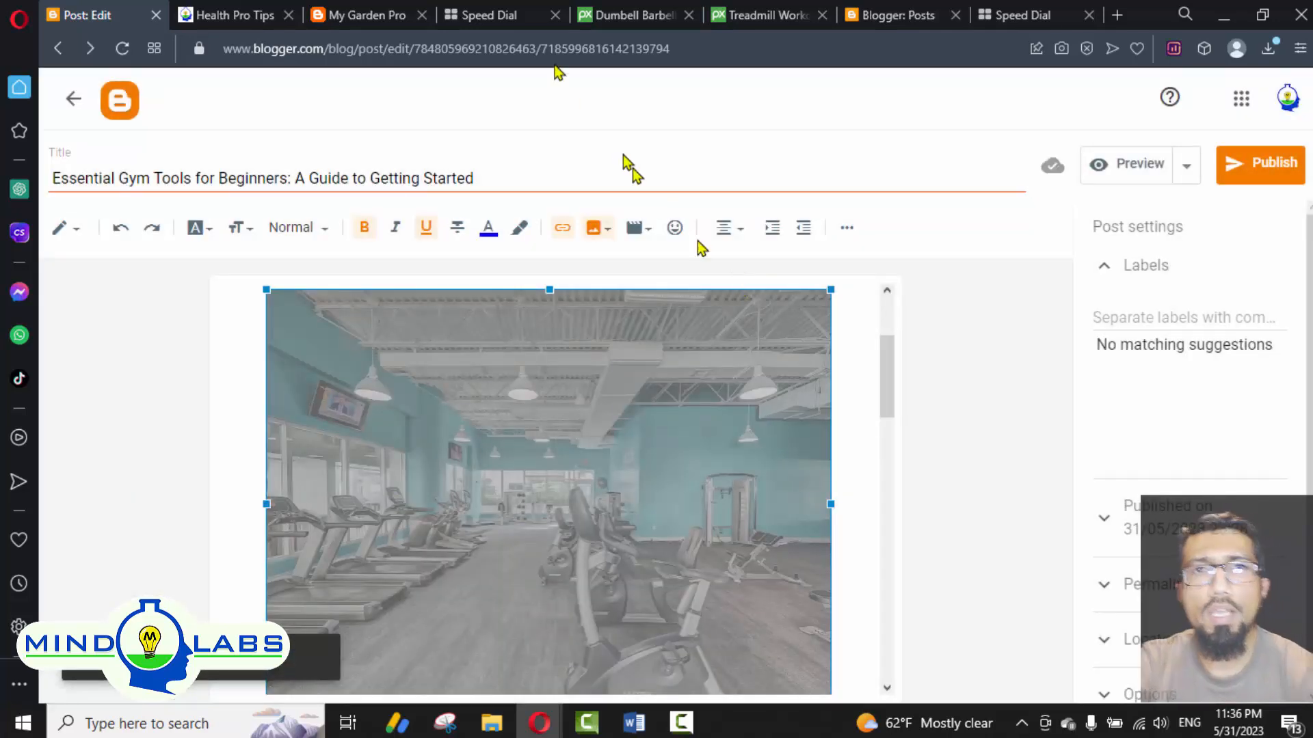
Step: Review the Health Pro Tips home page, checking how both posts and the sidebar are laid out
{"action": "left_click", "coordinate": [236, 15]}
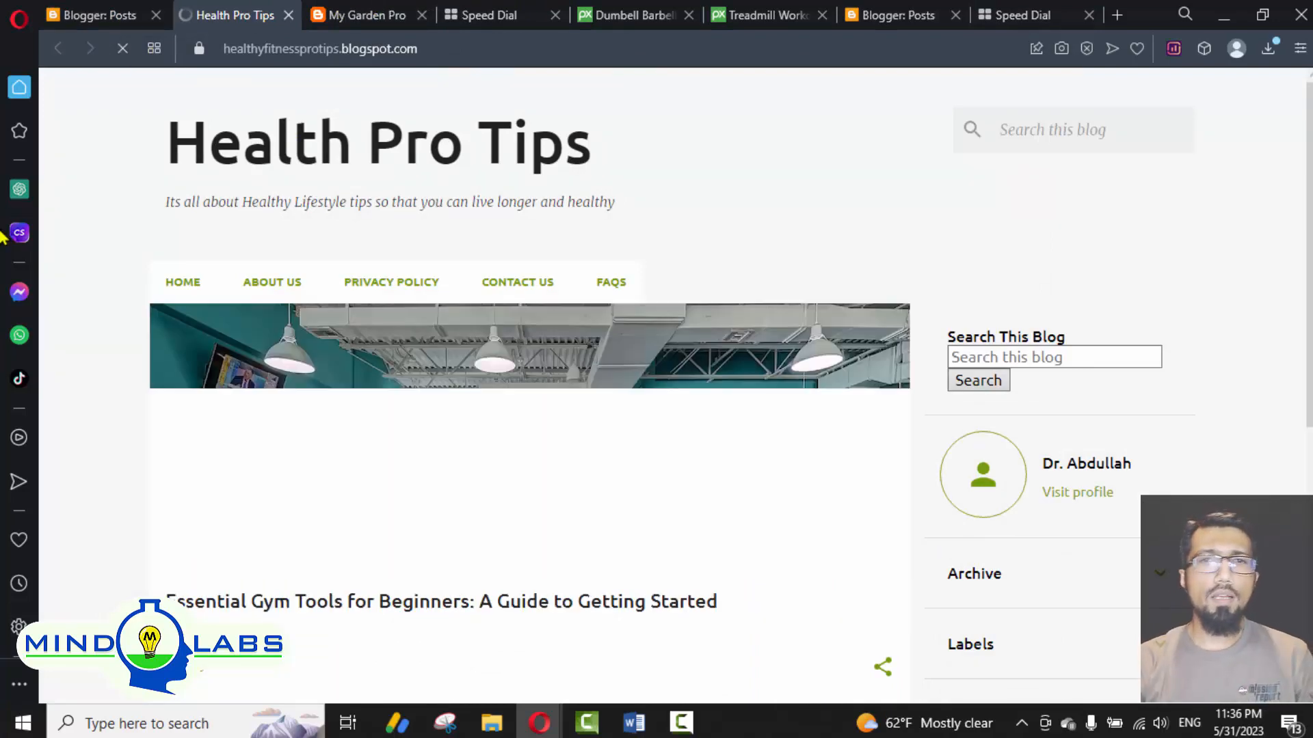
{"action": "scroll", "coordinate": [375, 352], "scroll_direction": "down", "scroll_amount": 5}
{"action": "scroll", "coordinate": [378, 354], "scroll_direction": "up", "scroll_amount": 3}
{"action": "scroll", "coordinate": [378, 354], "scroll_direction": "down", "scroll_amount": 3}
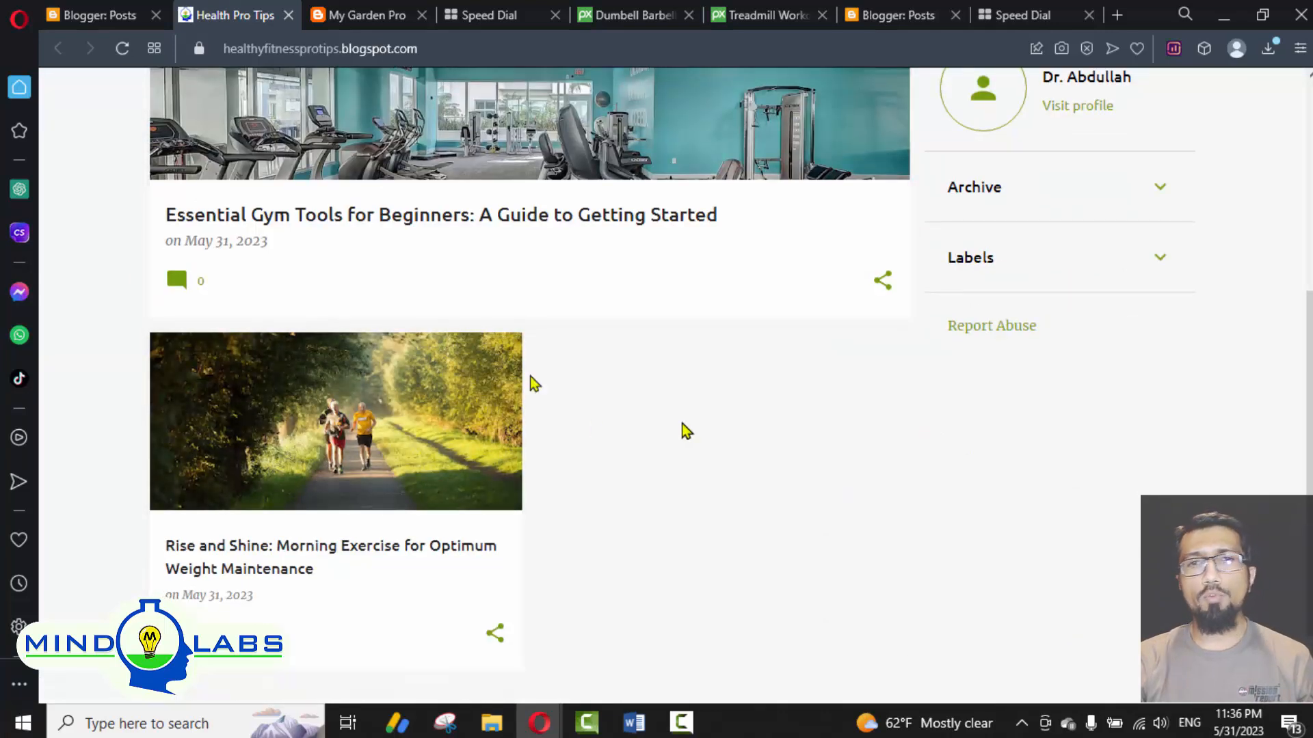
{"action": "scroll", "coordinate": [655, 387], "scroll_direction": "down", "scroll_amount": 1}
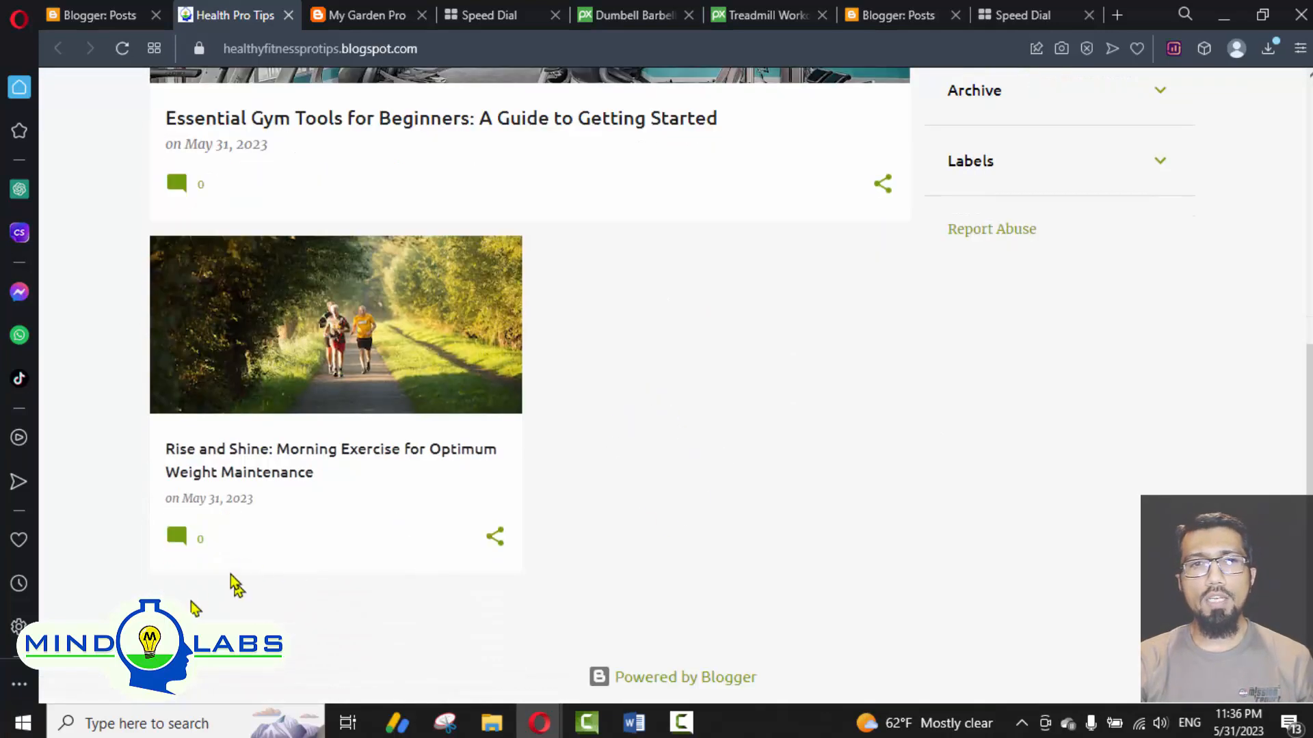
{"action": "scroll", "coordinate": [522, 333], "scroll_direction": "up", "scroll_amount": 7}
{"action": "scroll", "coordinate": [523, 340], "scroll_direction": "down", "scroll_amount": 6}
{"action": "scroll", "coordinate": [523, 342], "scroll_direction": "up", "scroll_amount": 6}
{"action": "scroll", "coordinate": [512, 357], "scroll_direction": "down", "scroll_amount": 7}
{"action": "scroll", "coordinate": [413, 504], "scroll_direction": "up", "scroll_amount": 7}
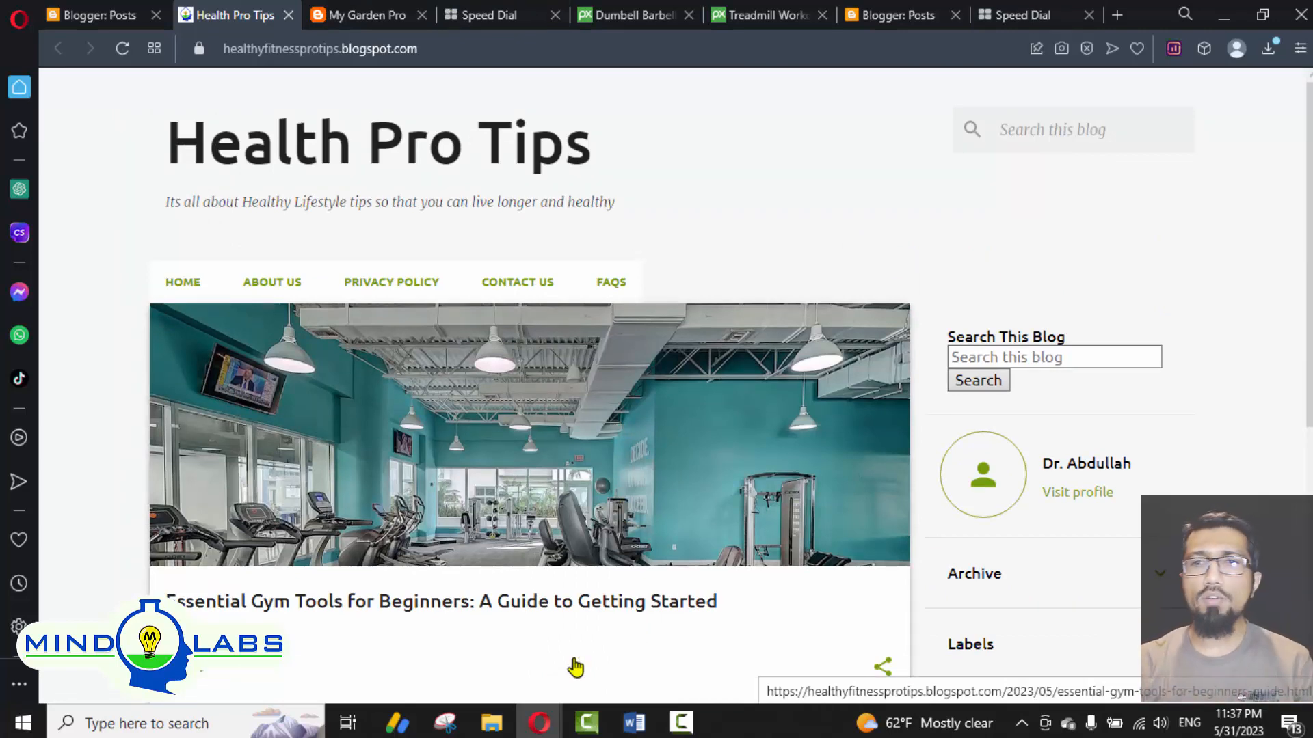
{"action": "scroll", "coordinate": [575, 663], "scroll_direction": "down", "scroll_amount": 4}
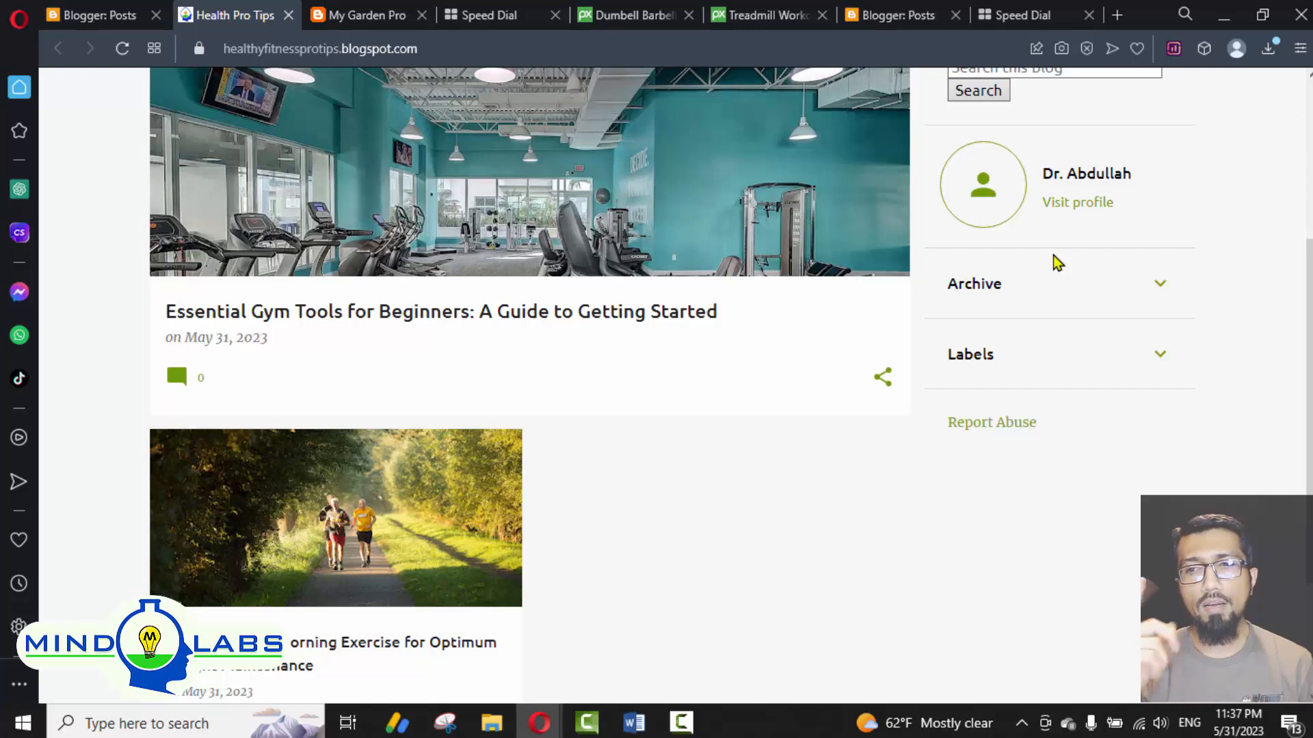
Step: Search the web for "google alerts" in a new tab and open the Google Alerts site
{"action": "left_click", "coordinate": [1117, 15]}
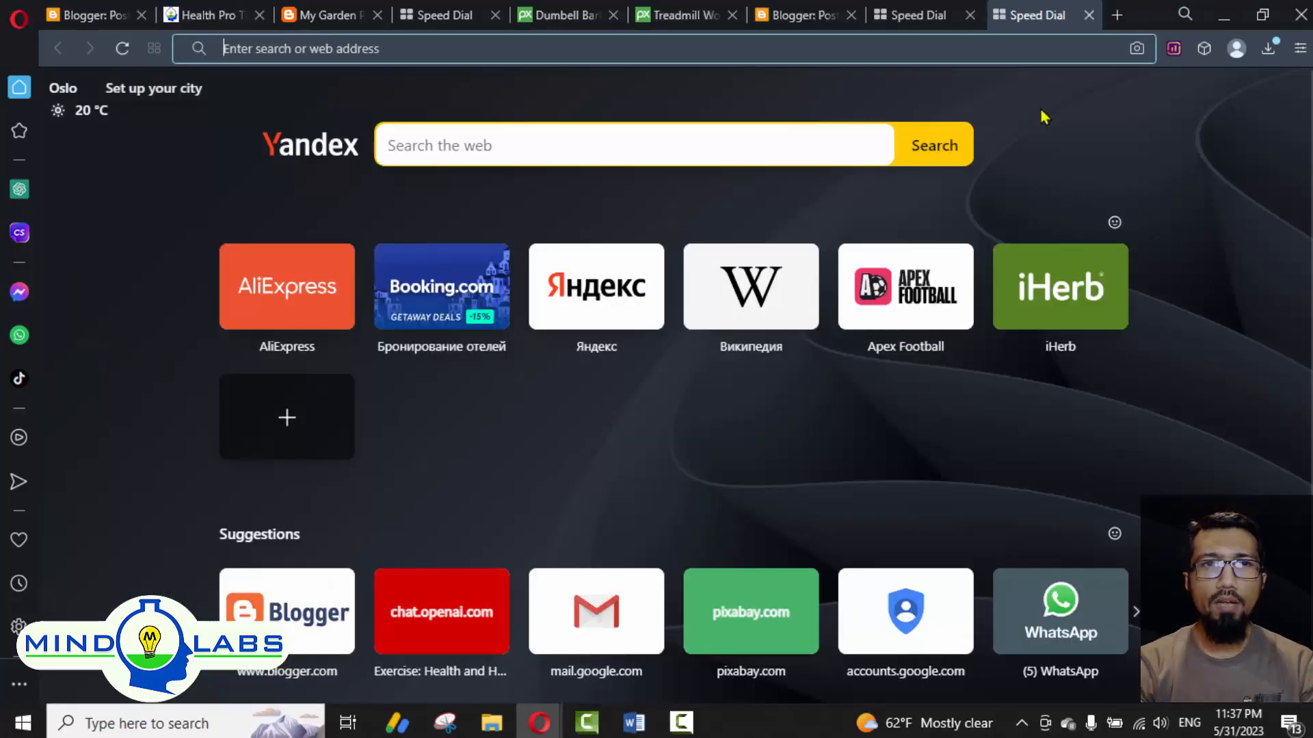
{"action": "type", "text": "google alerts"}
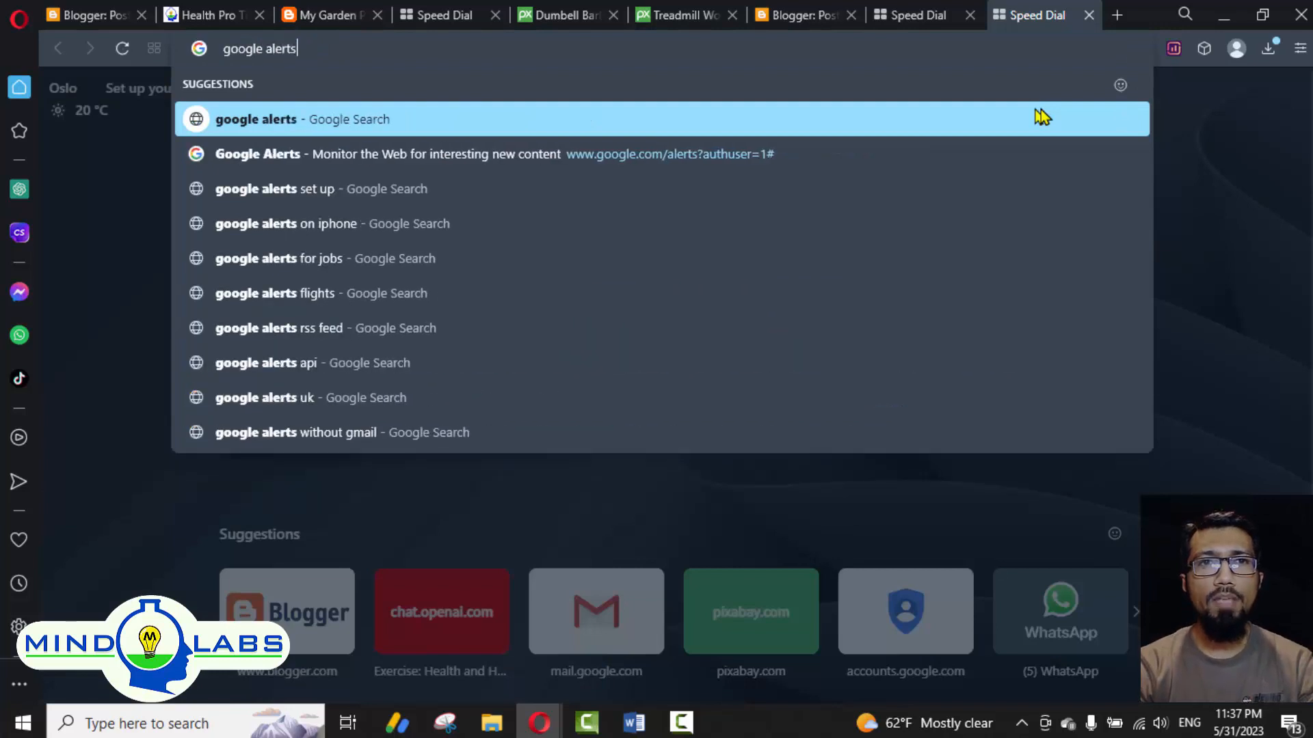
{"action": "key", "text": "Return"}
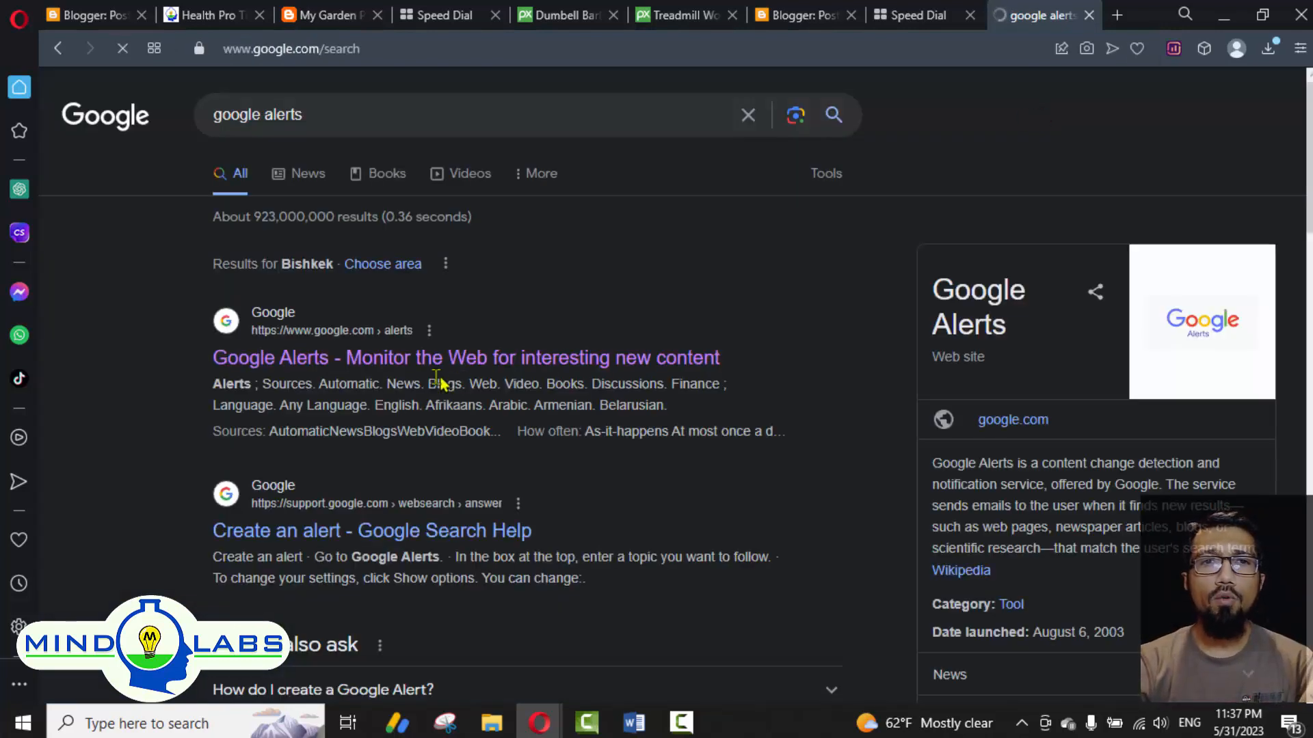
{"action": "left_click", "coordinate": [408, 363]}
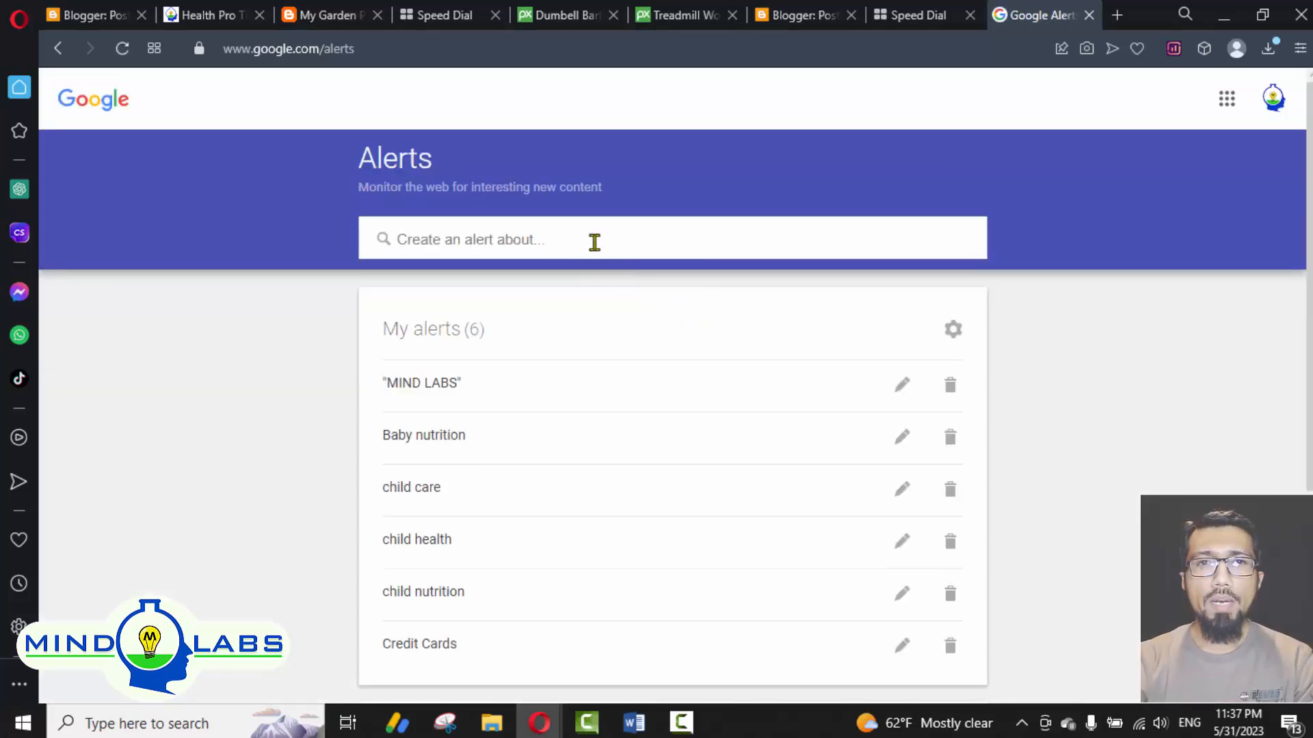
Step: Create a Google alert for the topic "health tips"
{"action": "left_click", "coordinate": [592, 243]}
{"action": "type", "text": "e"}
{"action": "type", "text": "x"}
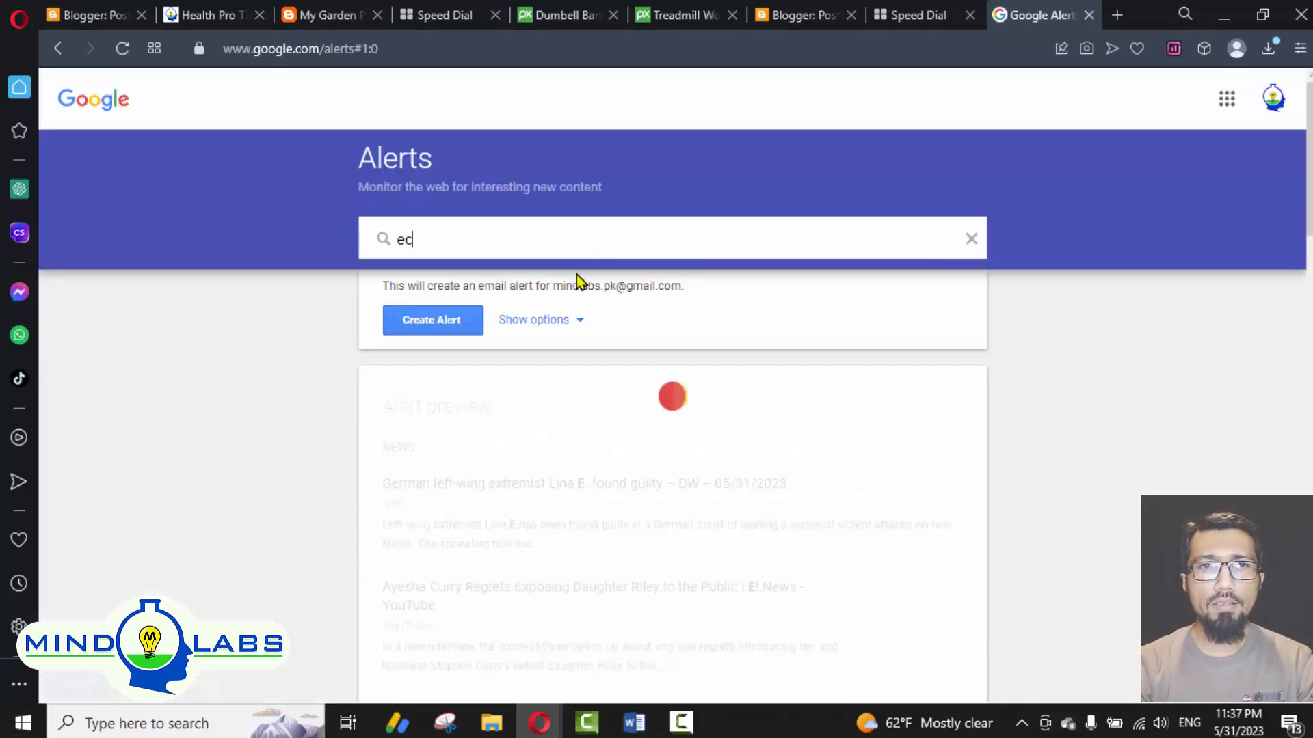
{"action": "key", "text": "BackSpace"}
{"action": "key", "text": "BackSpace"}
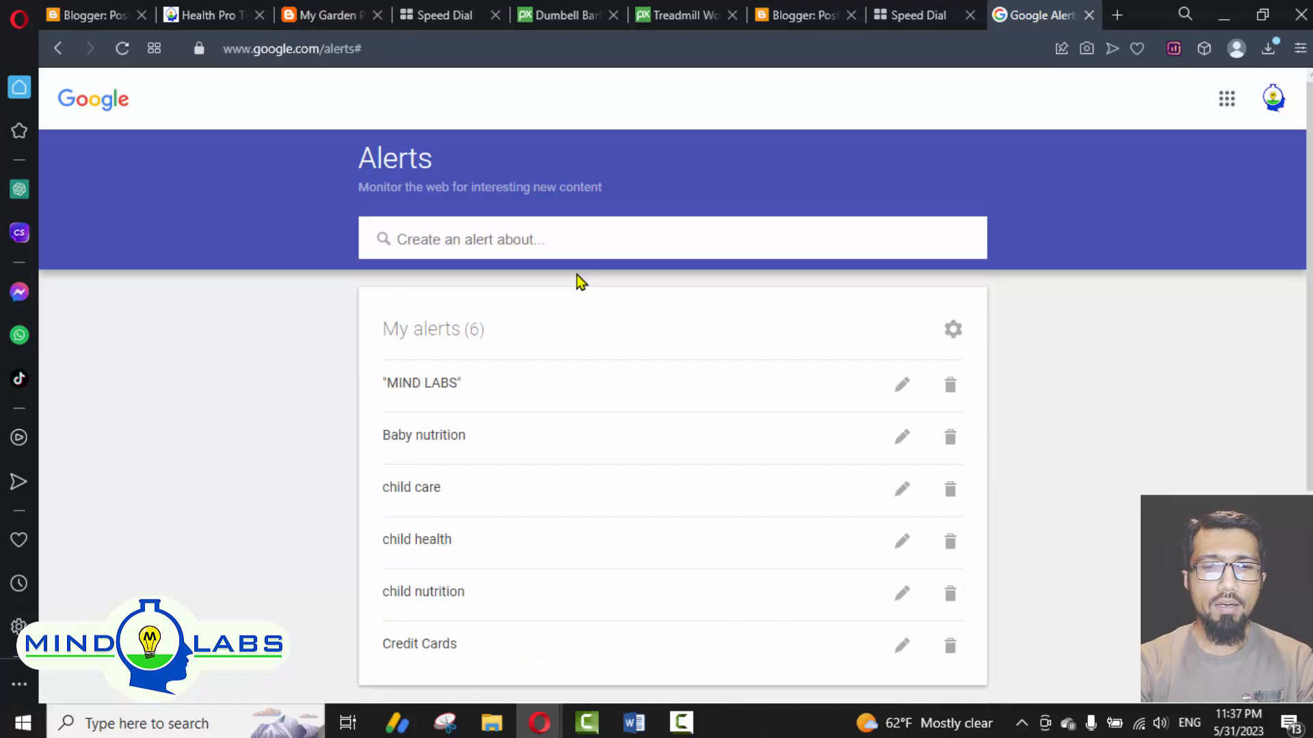
{"action": "type", "text": "health tips"}
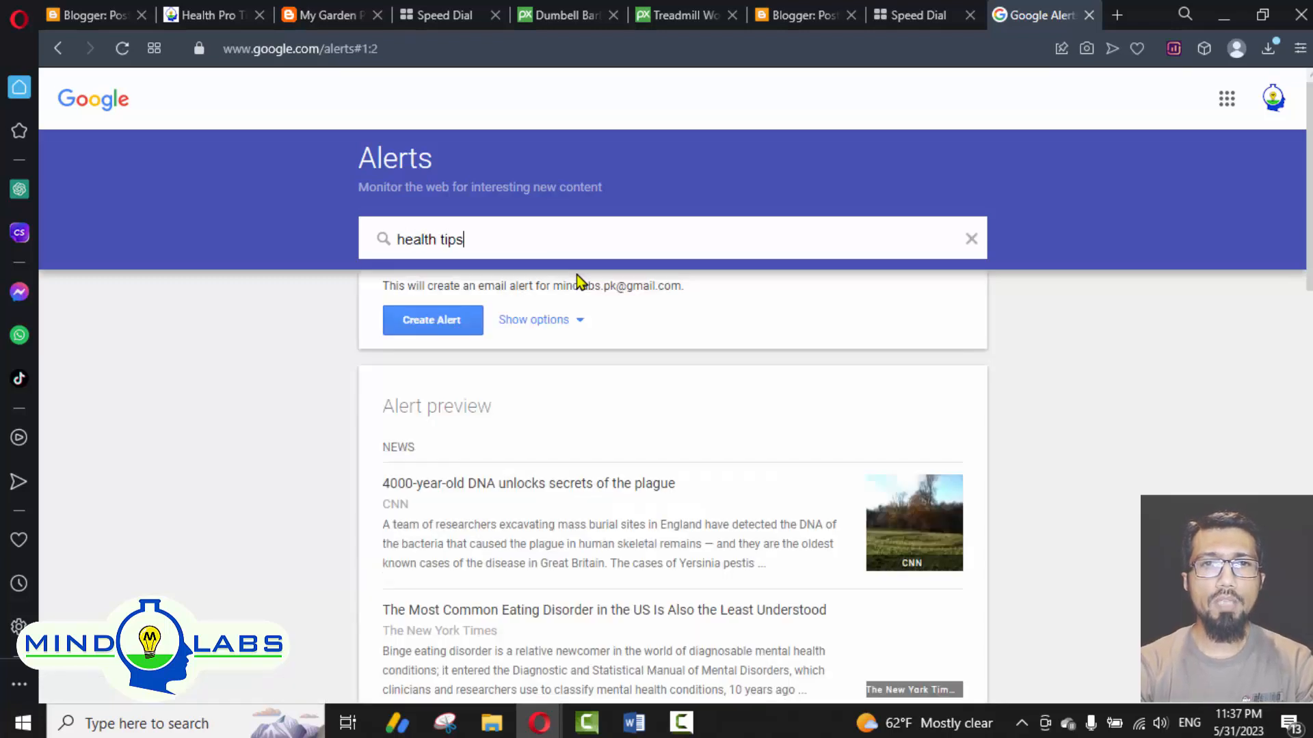
{"action": "left_click", "coordinate": [423, 331]}
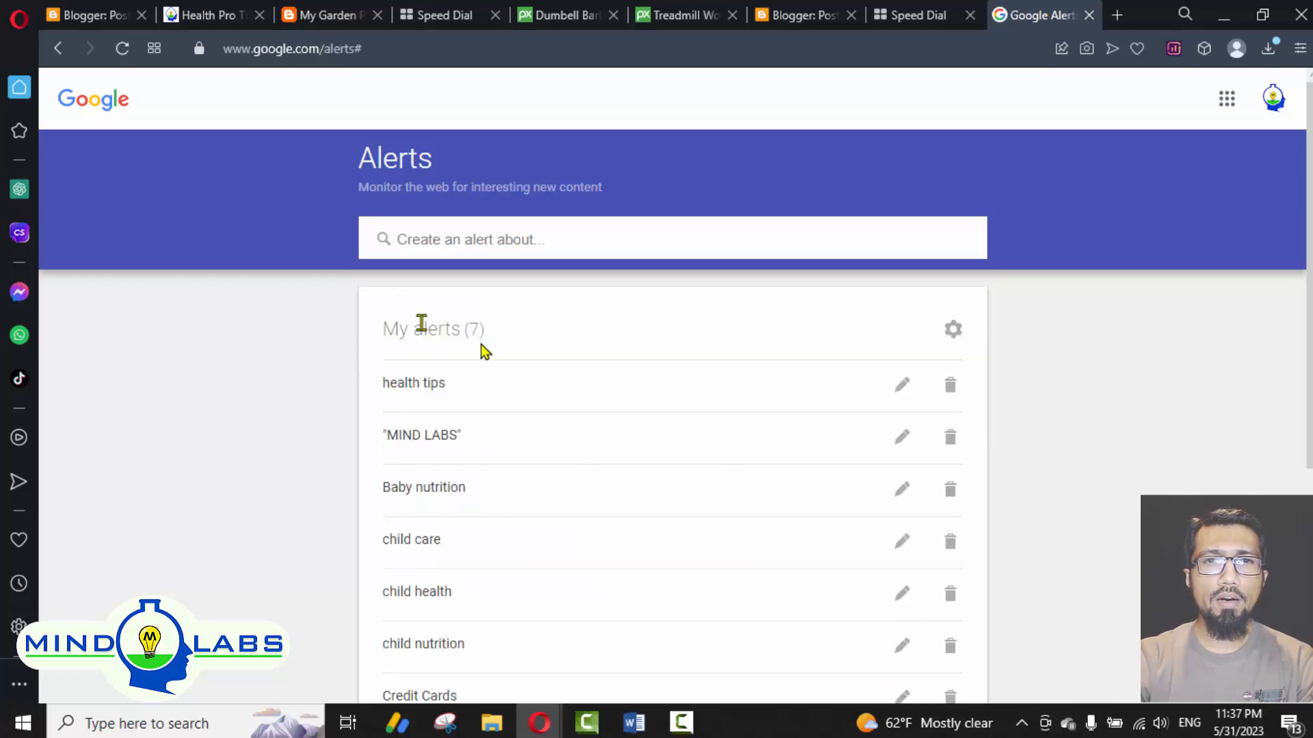
Step: Delete the "health tips" alert from the list of Google alerts and look over the remaining entries
{"action": "scroll", "coordinate": [763, 340], "scroll_direction": "down", "scroll_amount": 1}
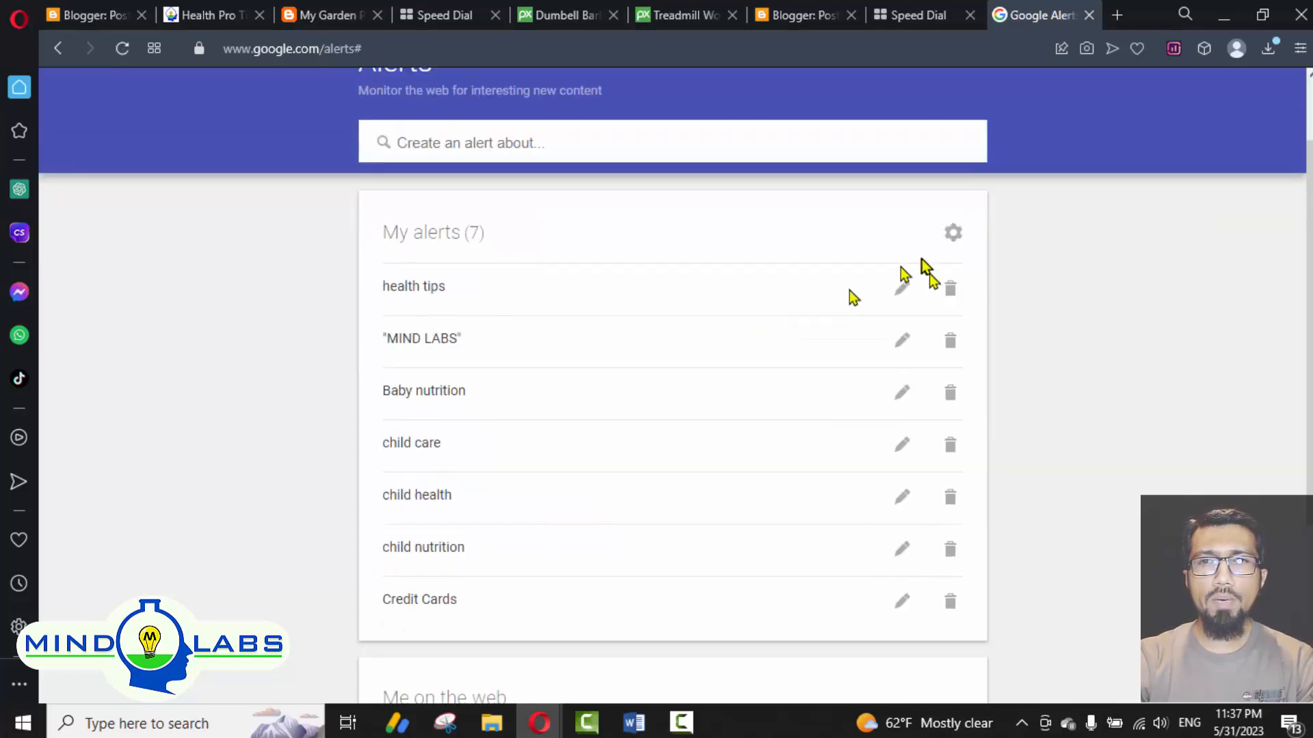
{"action": "left_click", "coordinate": [948, 290]}
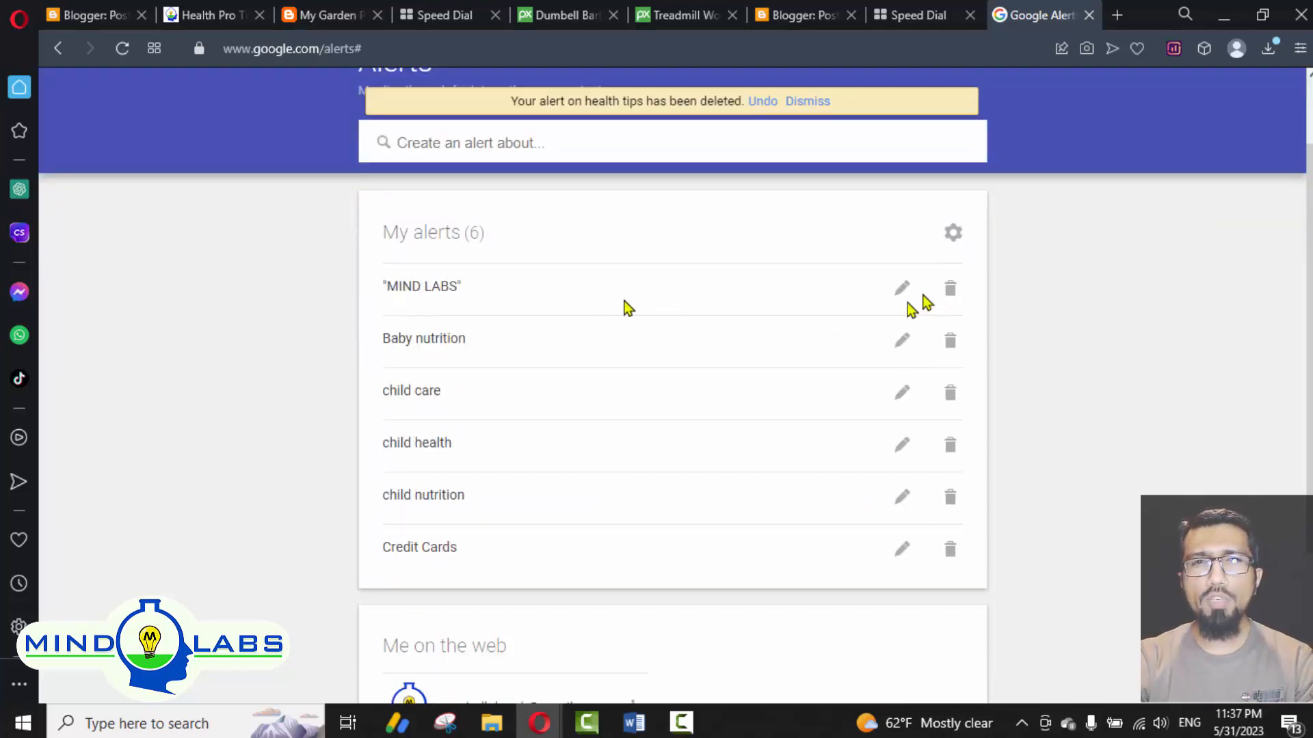
{"action": "scroll", "coordinate": [594, 301], "scroll_direction": "down", "scroll_amount": 1}
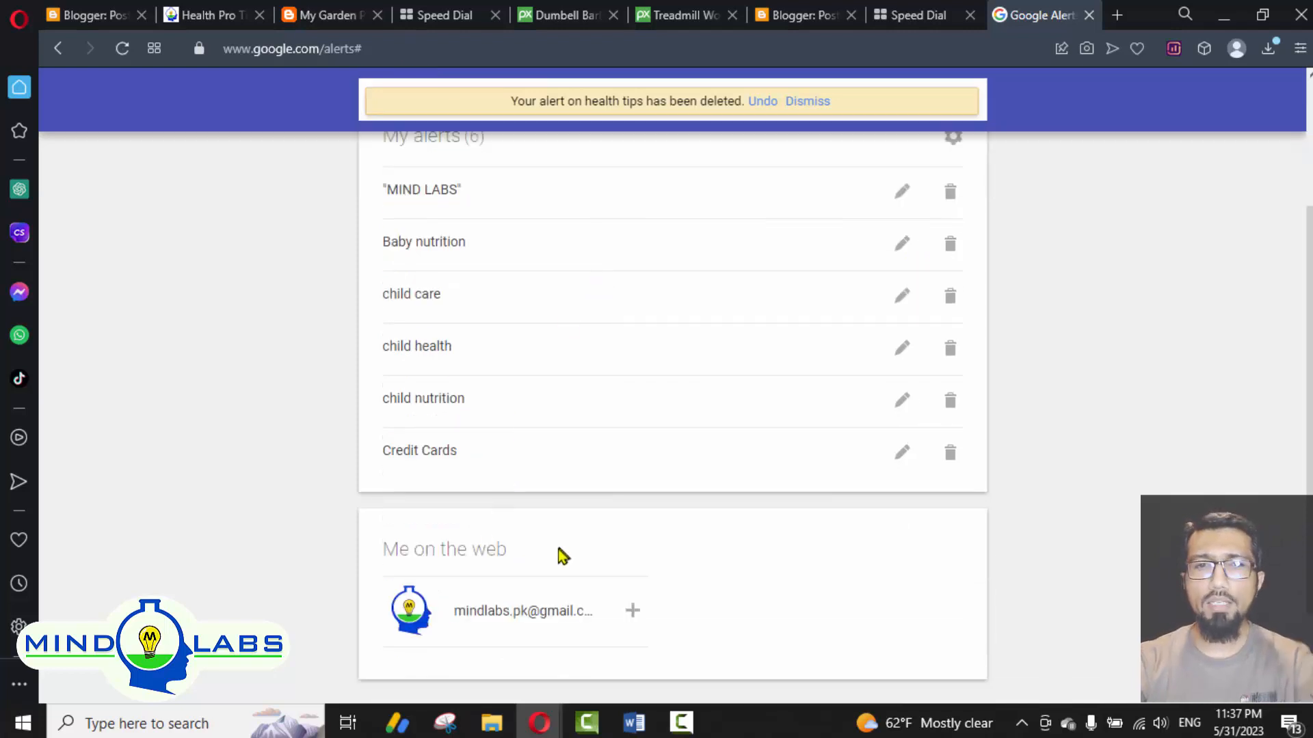
{"action": "scroll", "coordinate": [527, 620], "scroll_direction": "up", "scroll_amount": 2}
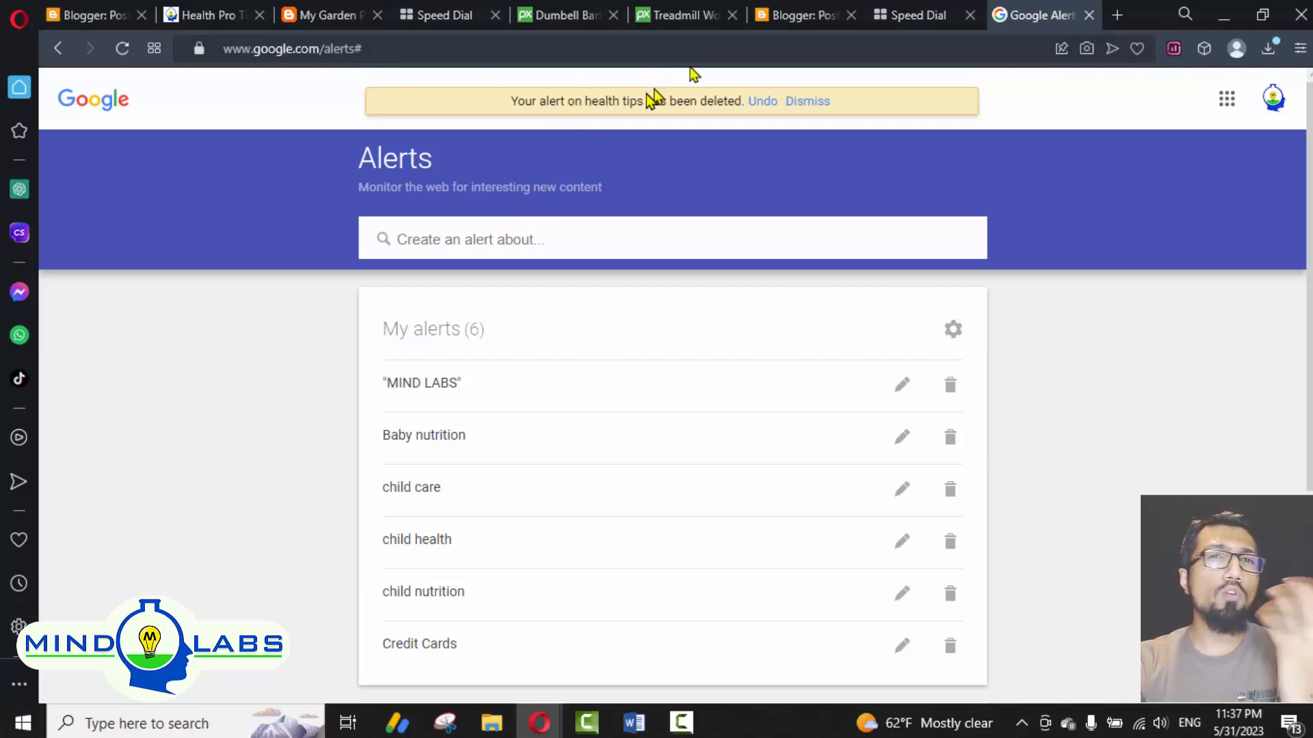
Step: Go back to the Health Pro Tips blog and view its home page with the gym tools post
{"action": "left_click", "coordinate": [321, 15]}
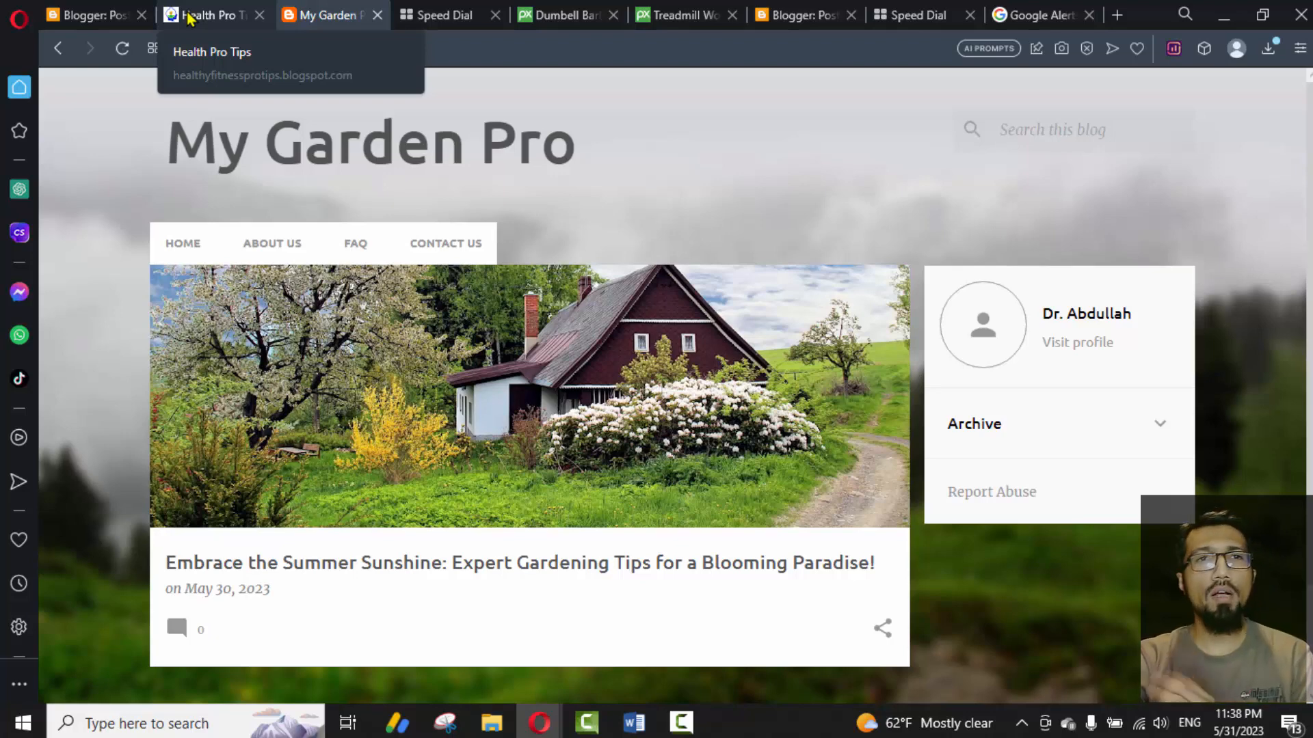
{"action": "left_click", "coordinate": [190, 18]}
{"action": "scroll", "coordinate": [469, 307], "scroll_direction": "up", "scroll_amount": 4}
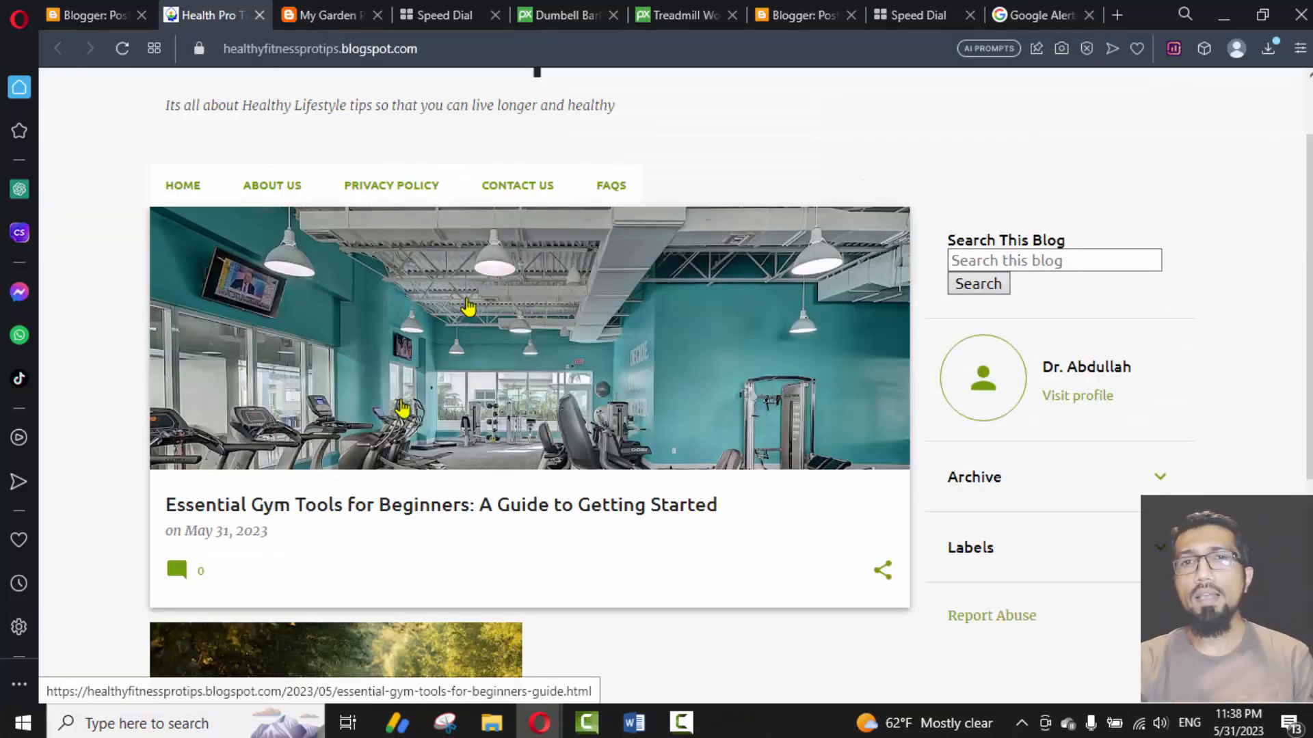